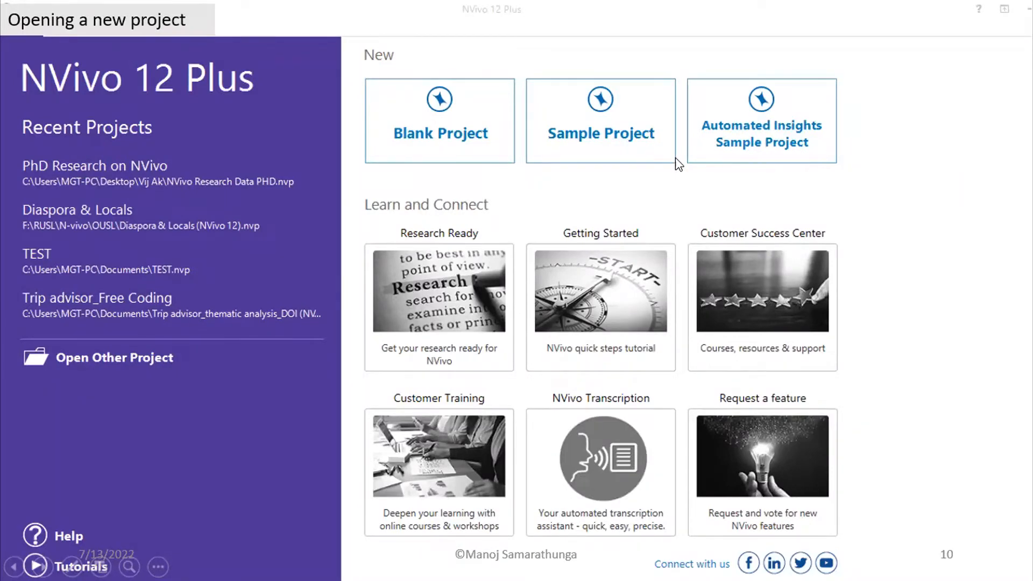
# Advance the slide show to the New Project slide, end the presentation, and switch to NVivo 12 Plus
pyautogui.press('Right')
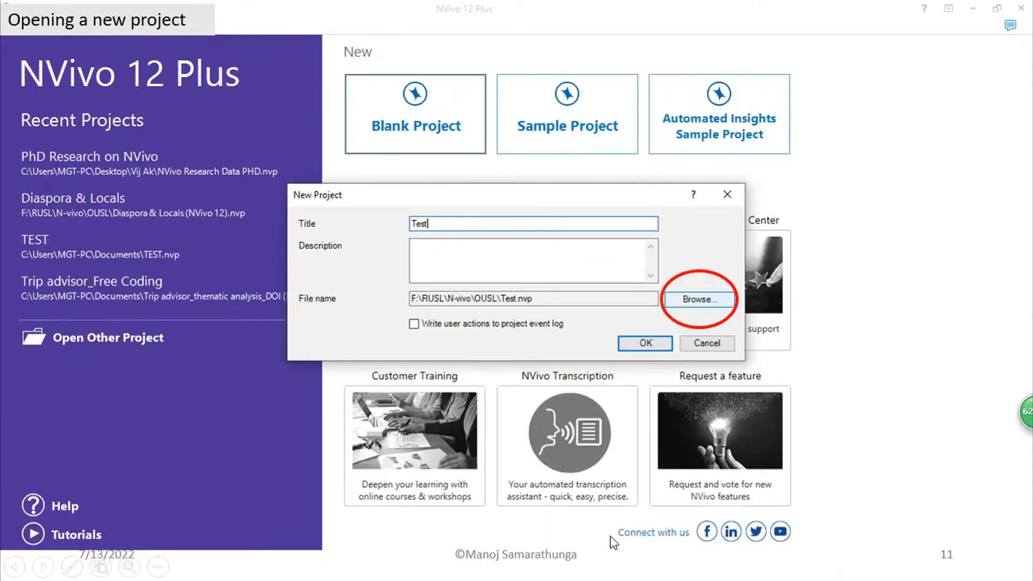
pyautogui.press('Escape')
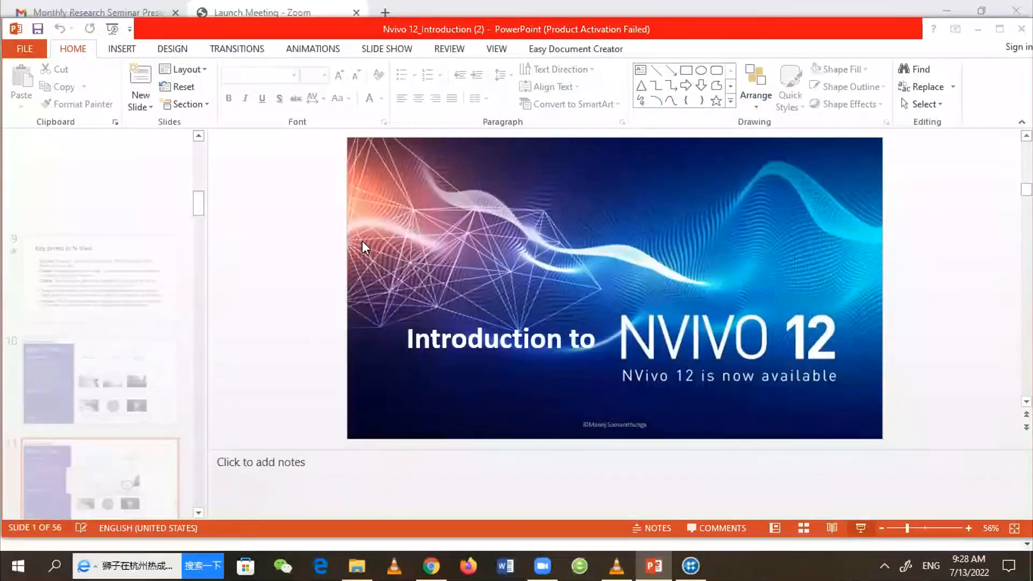
pyautogui.hotkey('alt', 'Tab')
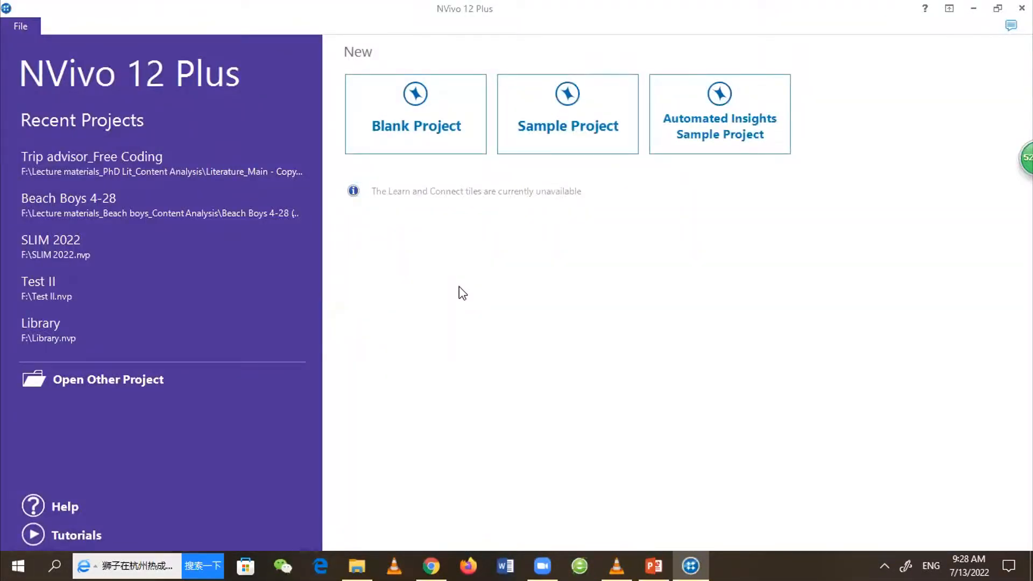
# Create a blank project titled RUSL_Re, saved as F:\RUSL_Re.nvp, and close its Quick Start Steps page
pyautogui.click(425, 133)
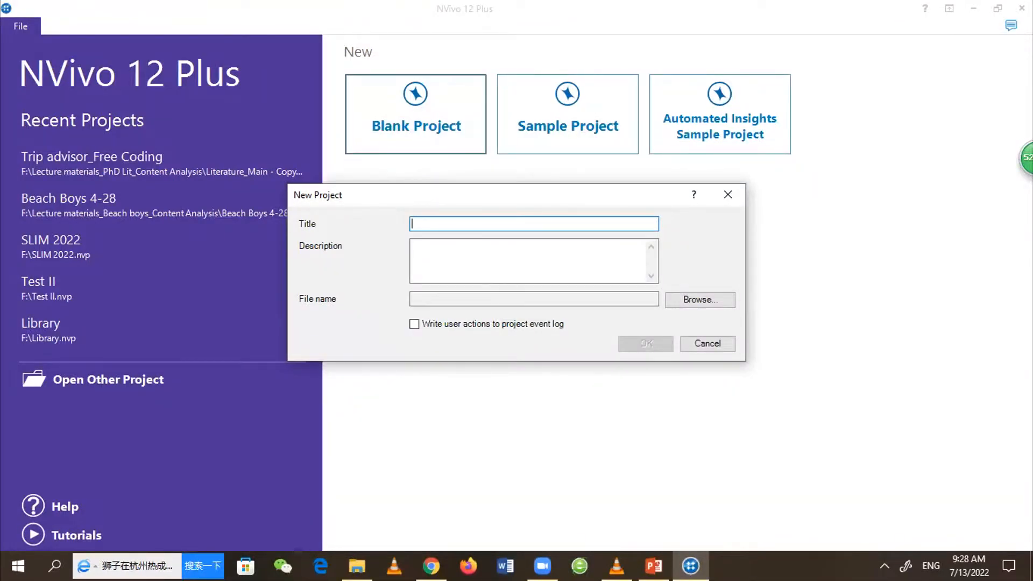
pyautogui.write('RUSL_Re')
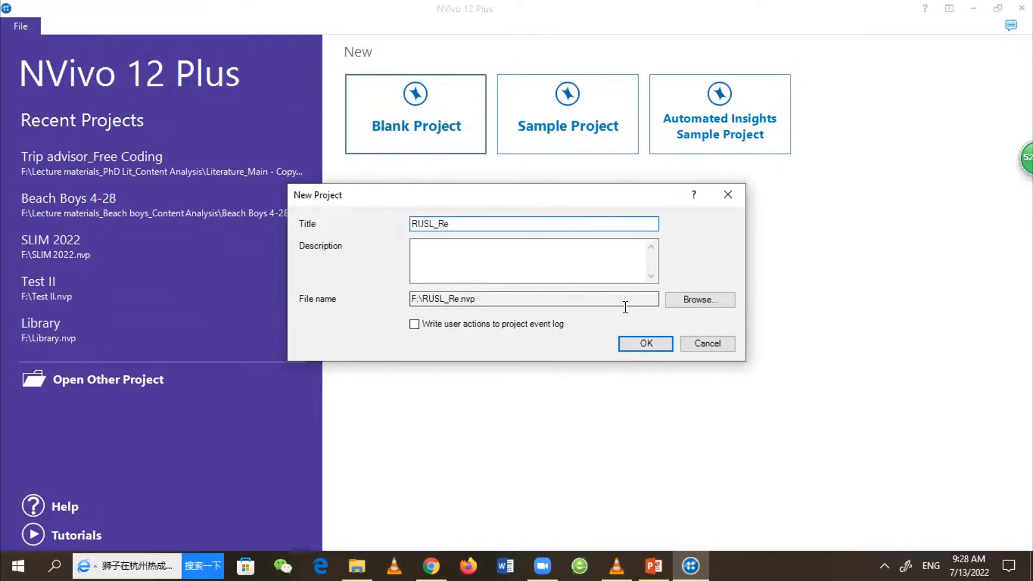
pyautogui.click(702, 300)
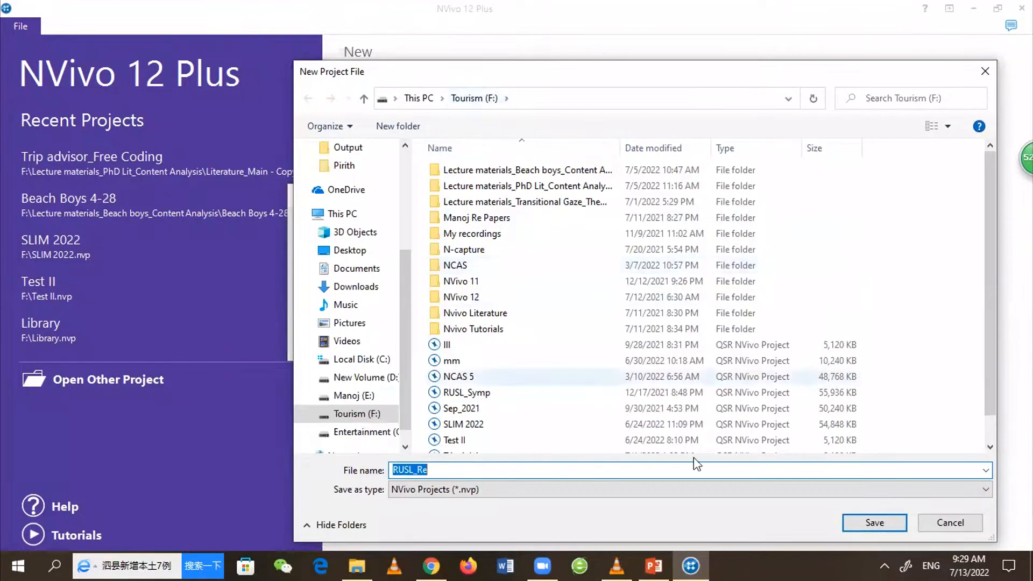
pyautogui.click(894, 524)
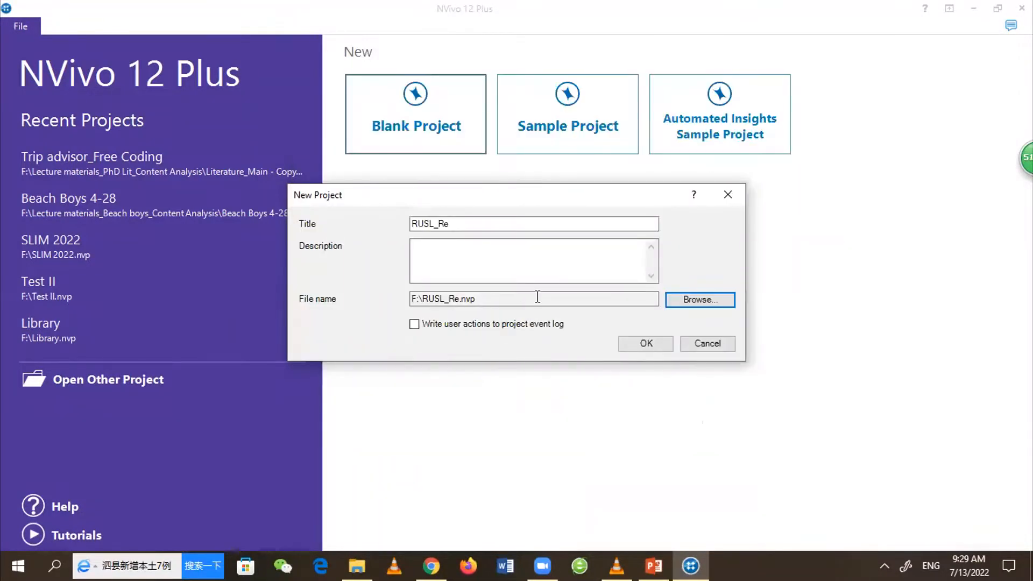
pyautogui.click(504, 275)
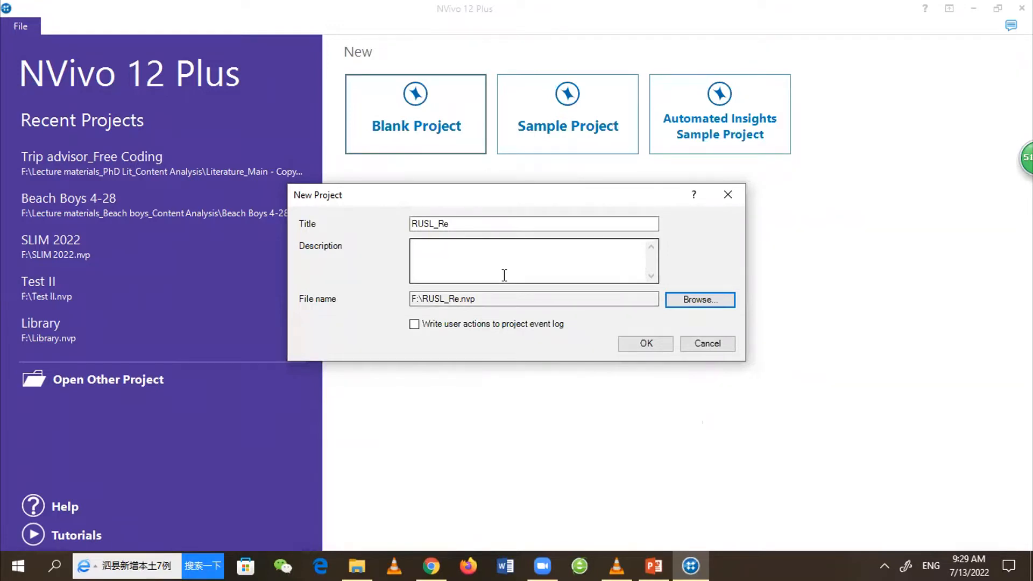
pyautogui.click(478, 269)
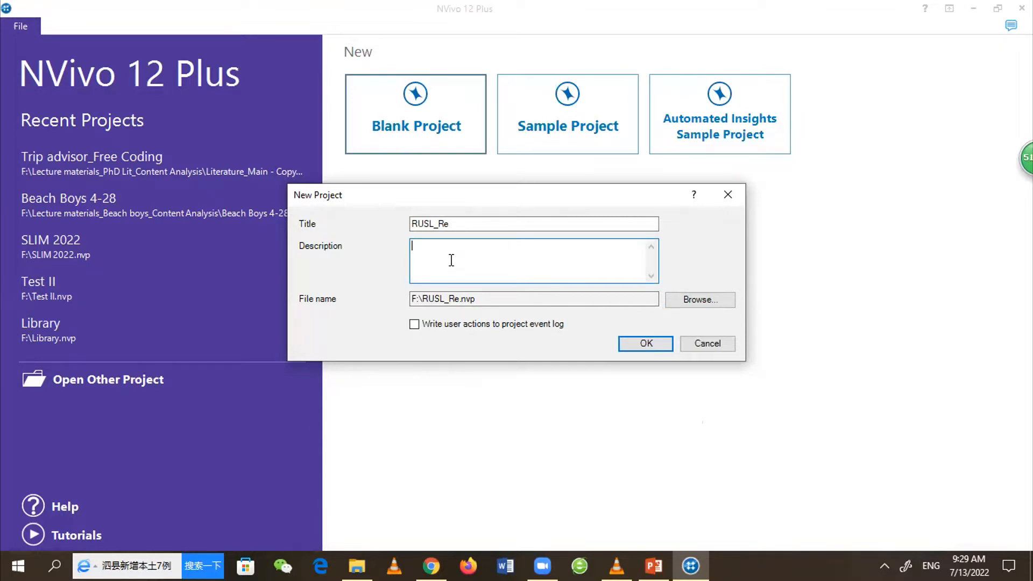
pyautogui.click(647, 344)
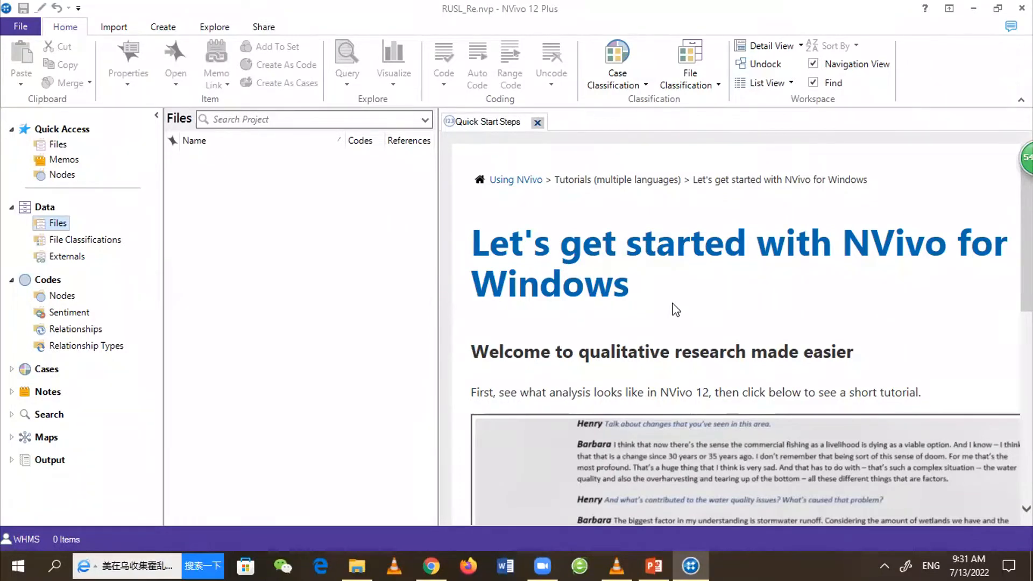
pyautogui.click(539, 123)
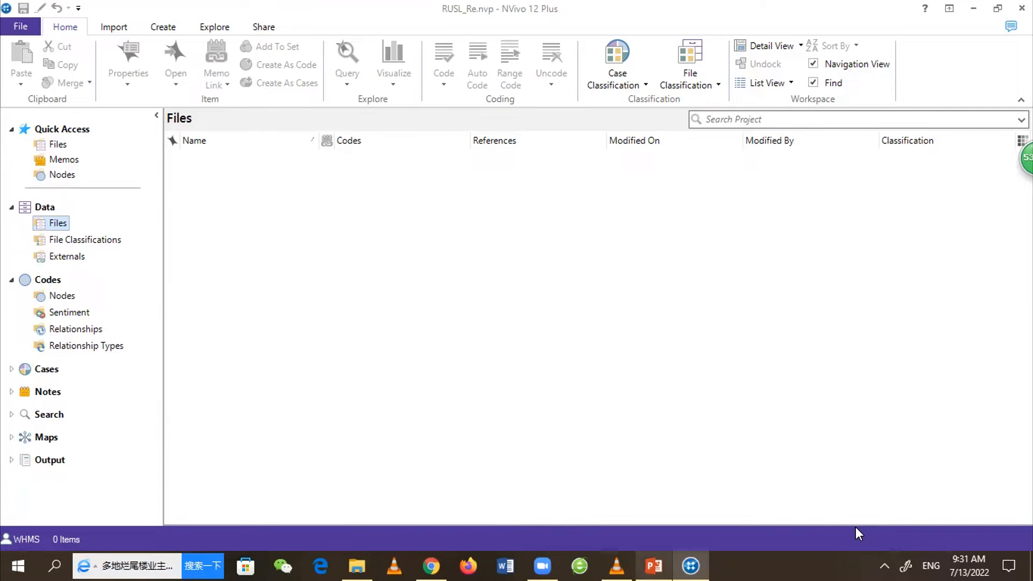
# Switch to the PowerPoint presentation, resume the slide show from slide 11, and review the slides up to the supported data sources
pyautogui.hotkey('alt', 'Tab')
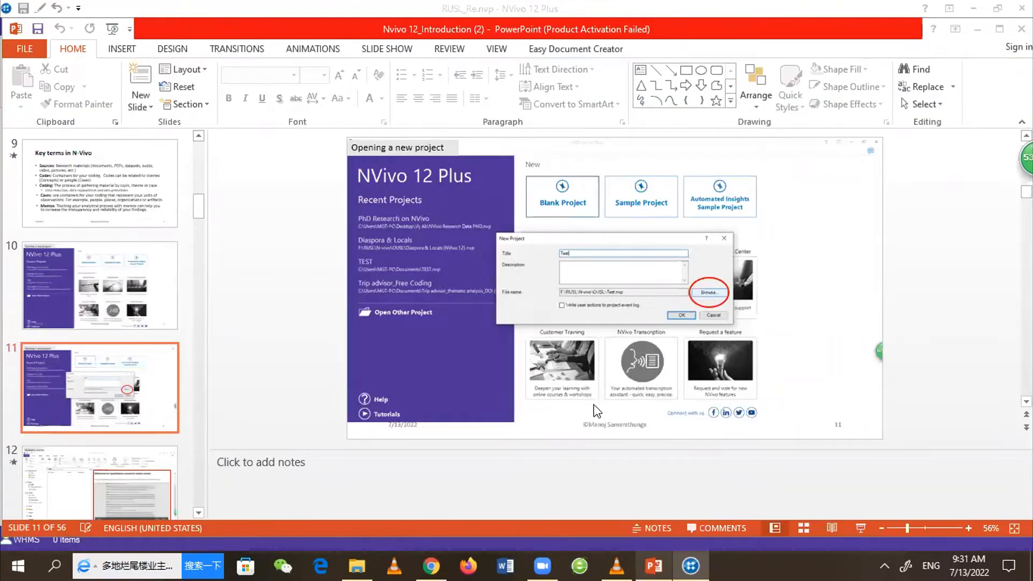
pyautogui.hotkey('shift', 'F5')
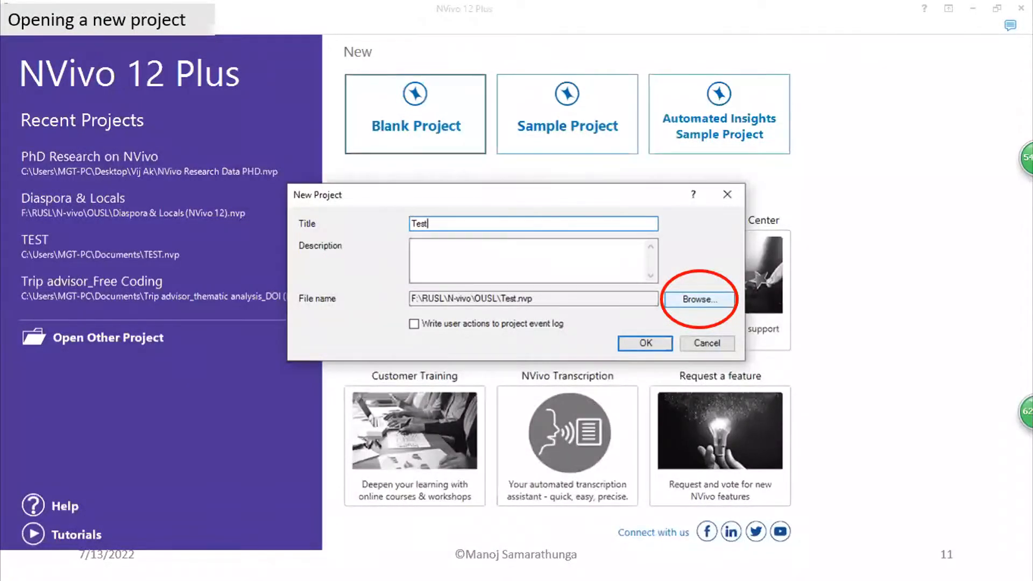
pyautogui.press('Right')
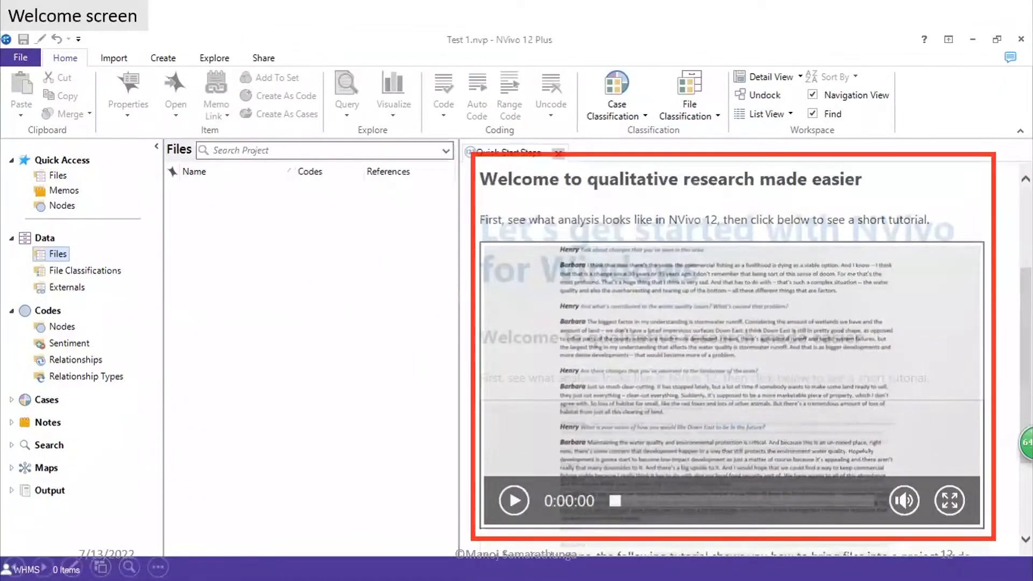
pyautogui.press('Right')
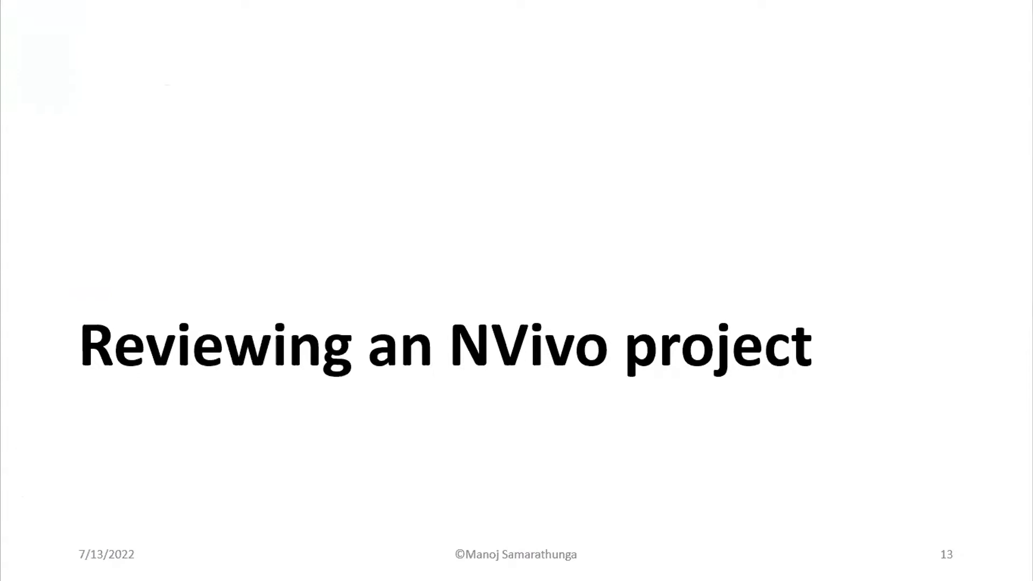
pyautogui.press('Right')
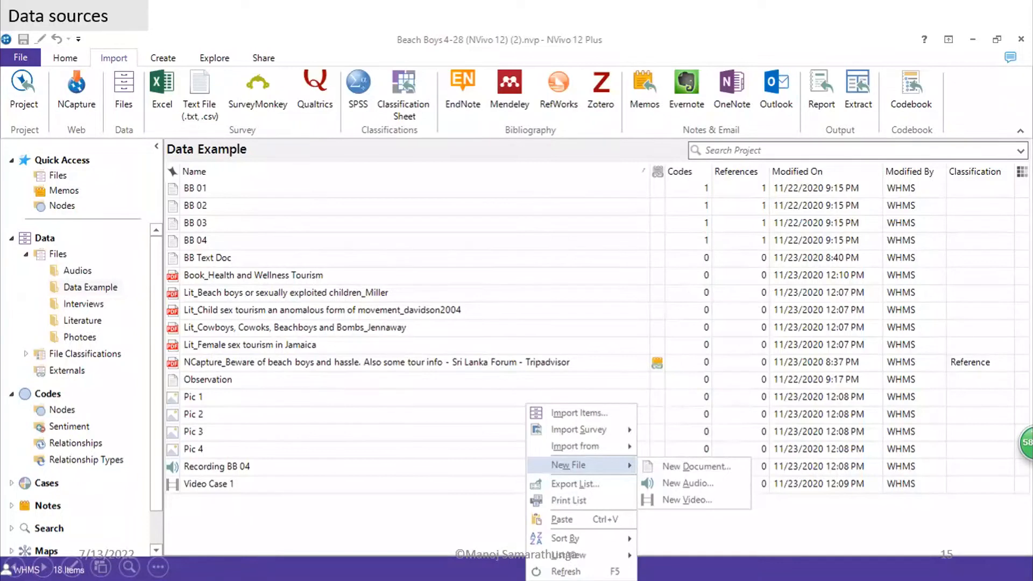
pyautogui.click(349, 192)
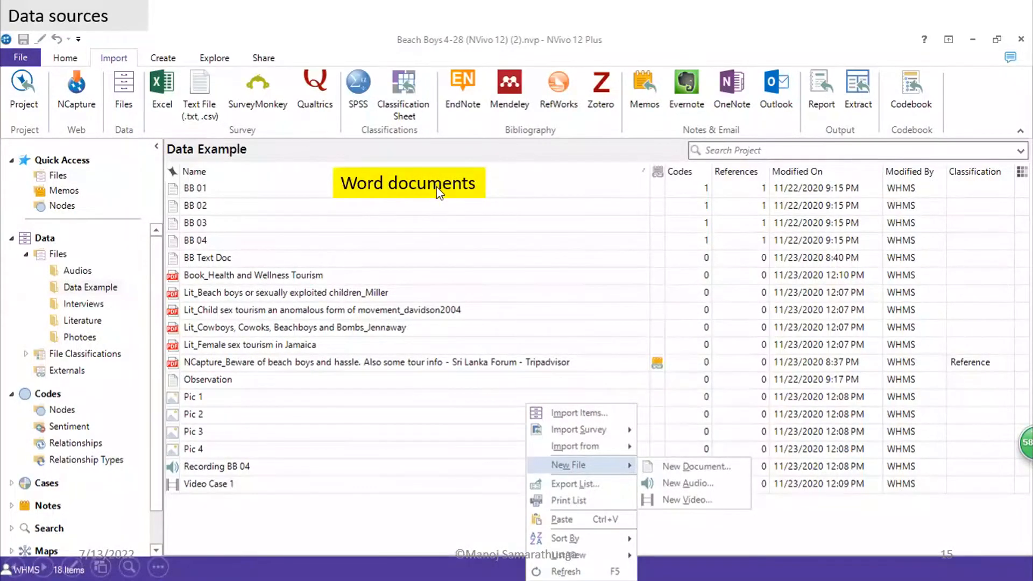
pyautogui.click(444, 218)
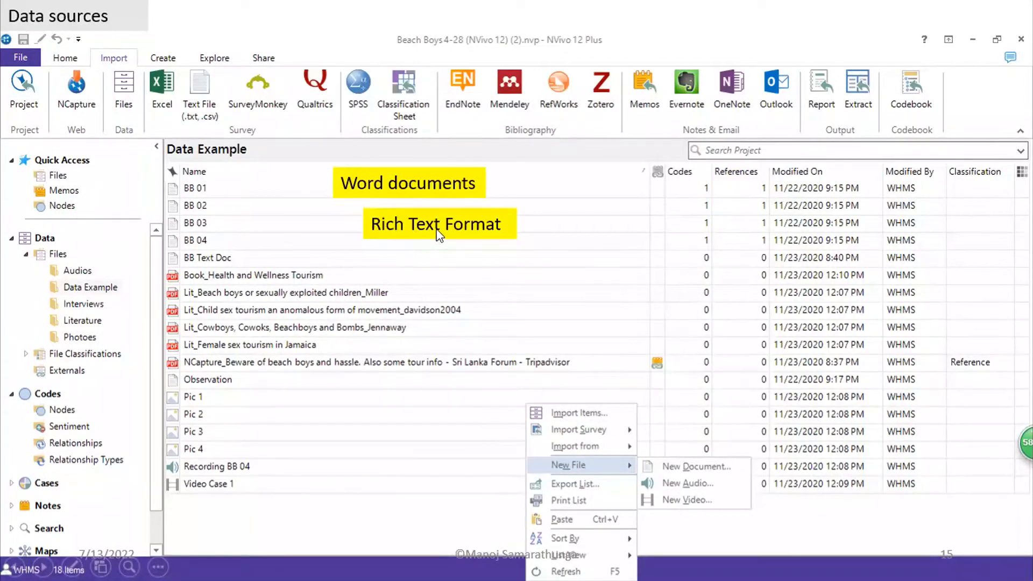
pyautogui.click(416, 265)
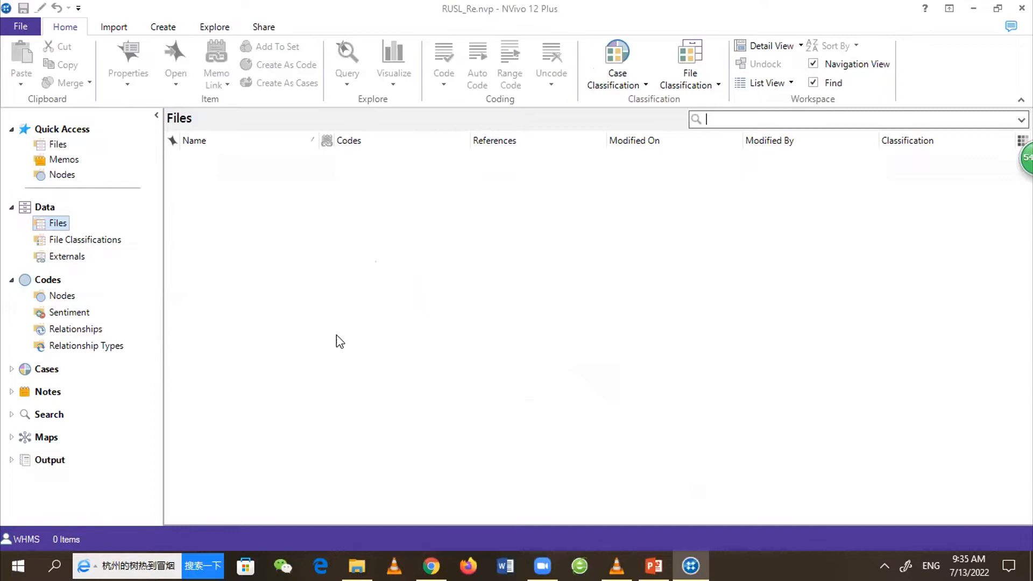
# Import the PDF Book_Health and Wellness Tourism from the Beach boys Books folder into the project's Files, keeping its default properties
pyautogui.rightClick(366, 250)
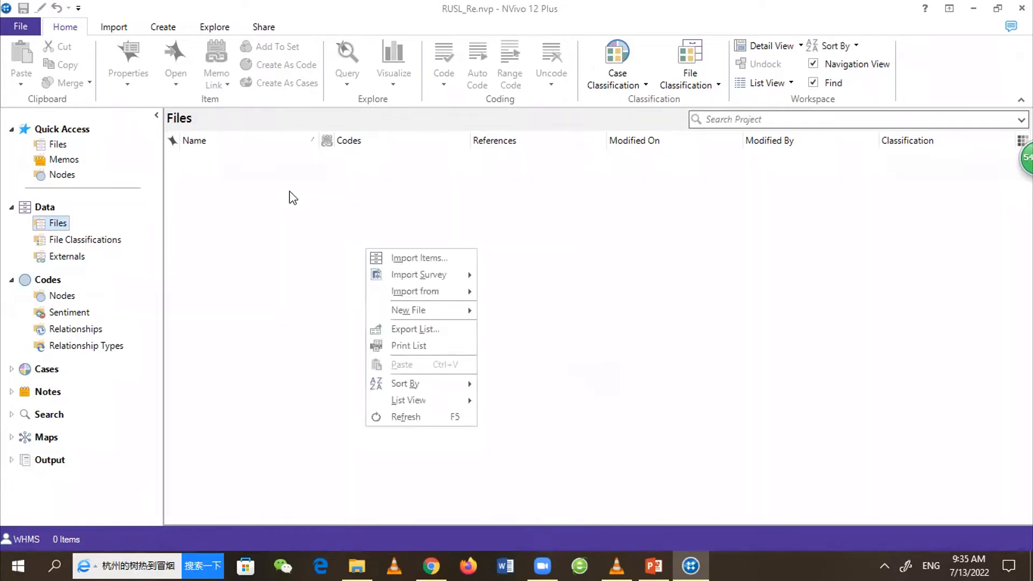
pyautogui.rightClick(289, 193)
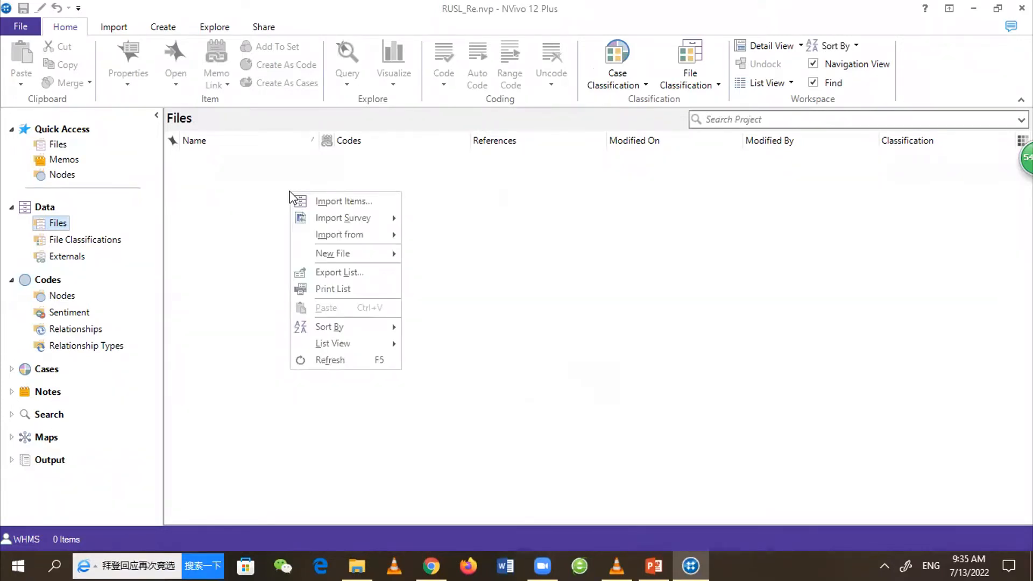
pyautogui.click(379, 202)
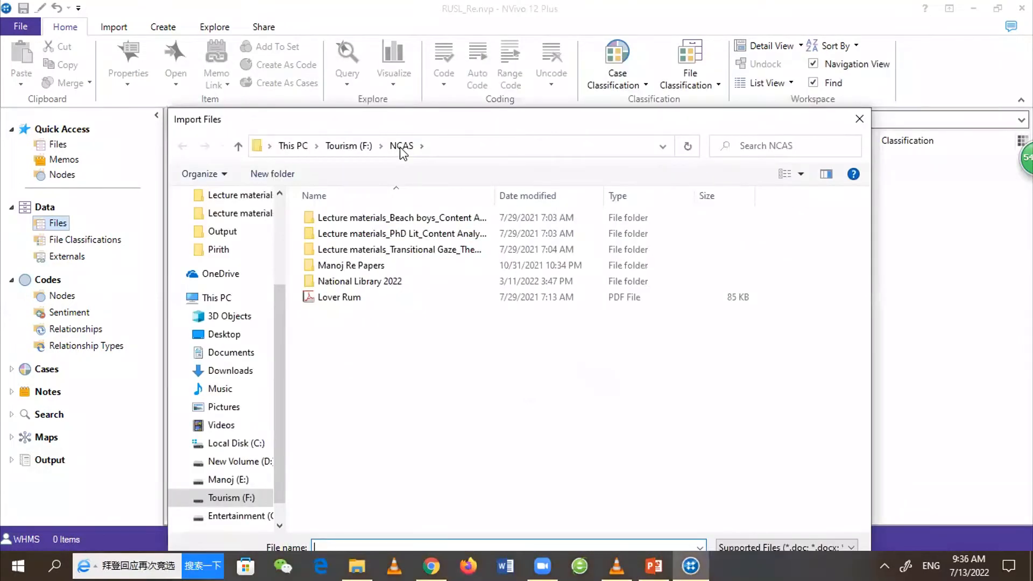
pyautogui.doubleClick(409, 218)
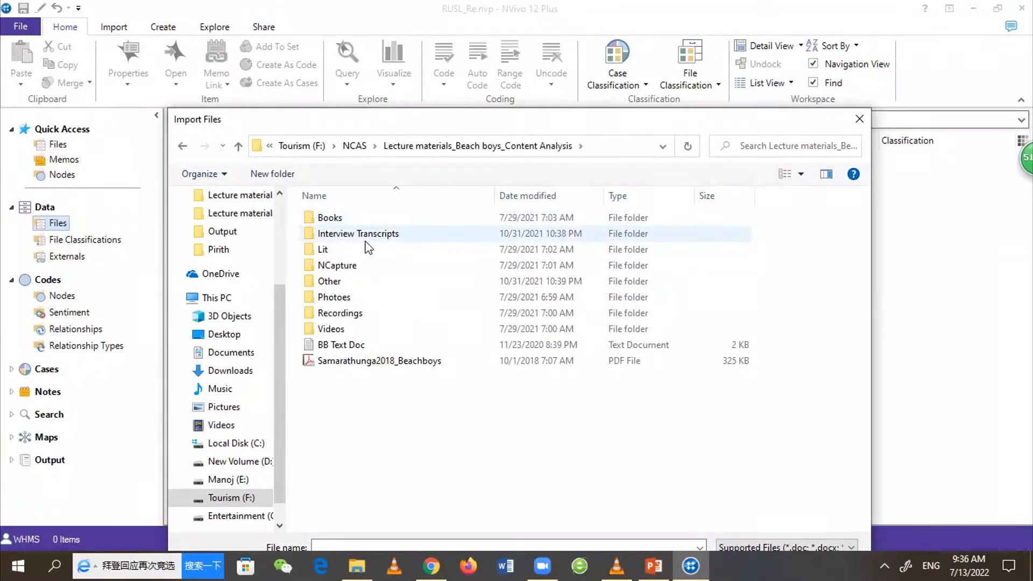
pyautogui.doubleClick(353, 222)
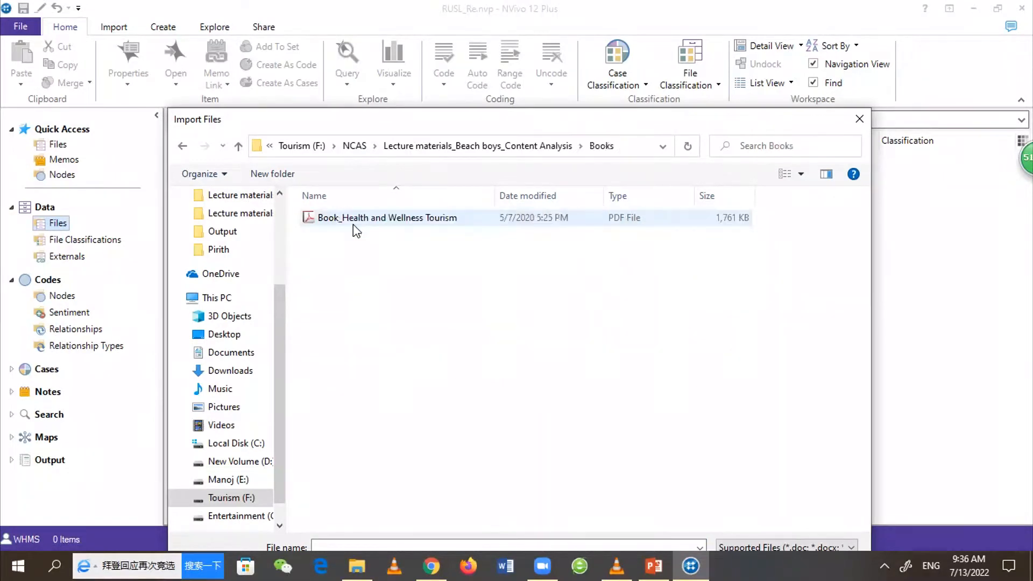
pyautogui.click(394, 221)
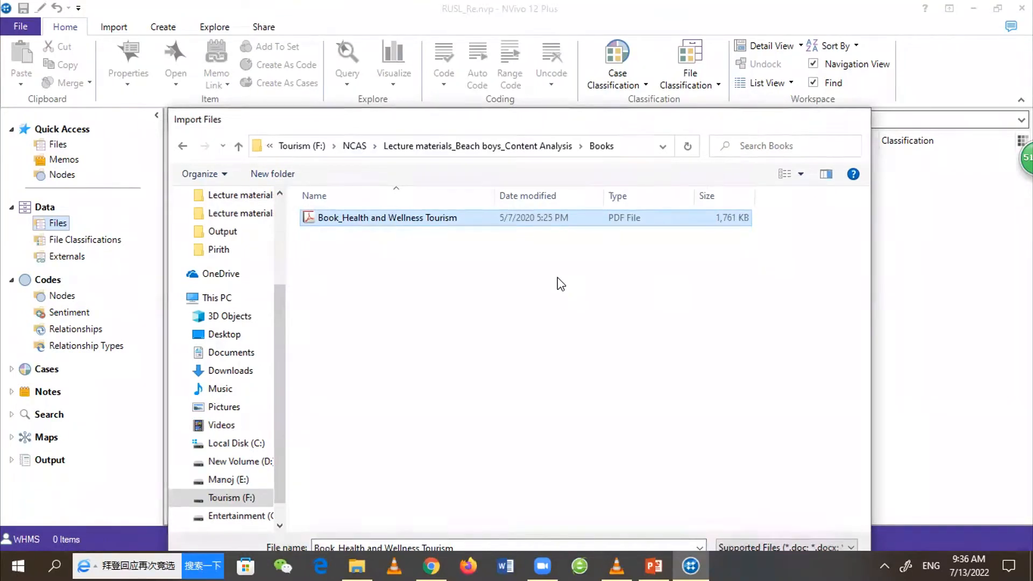
pyautogui.press('Return')
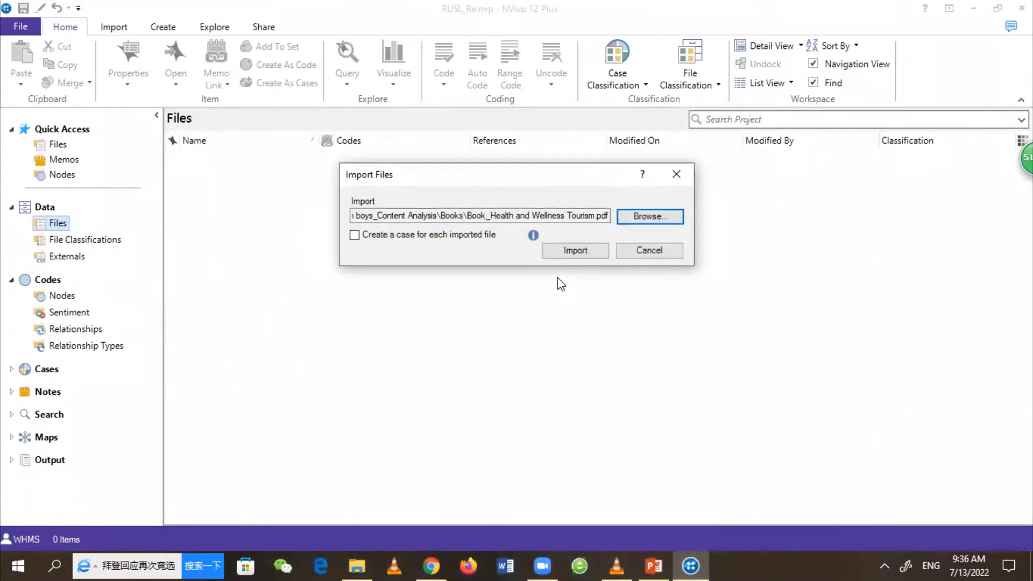
pyautogui.click(579, 251)
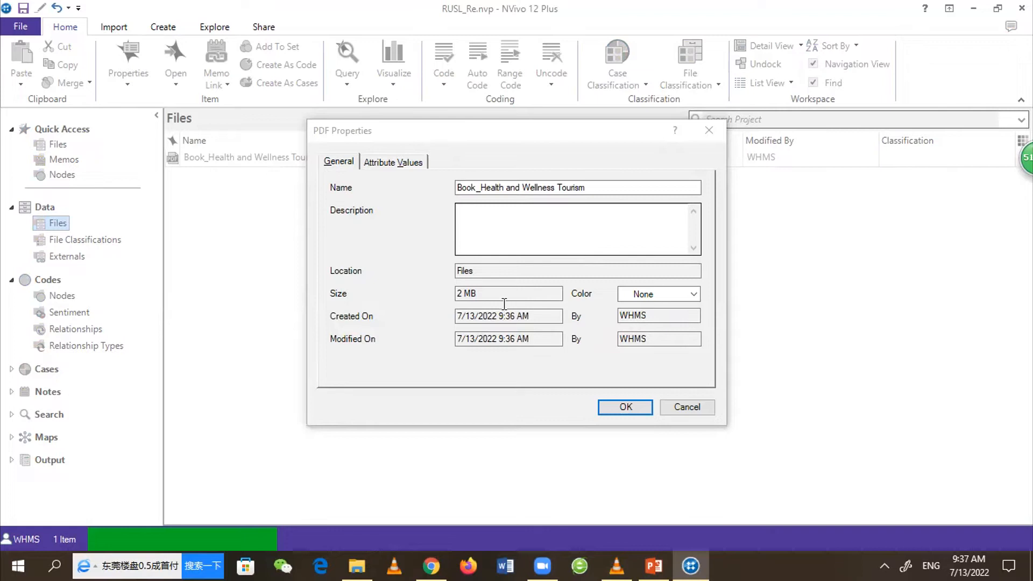
pyautogui.click(522, 188)
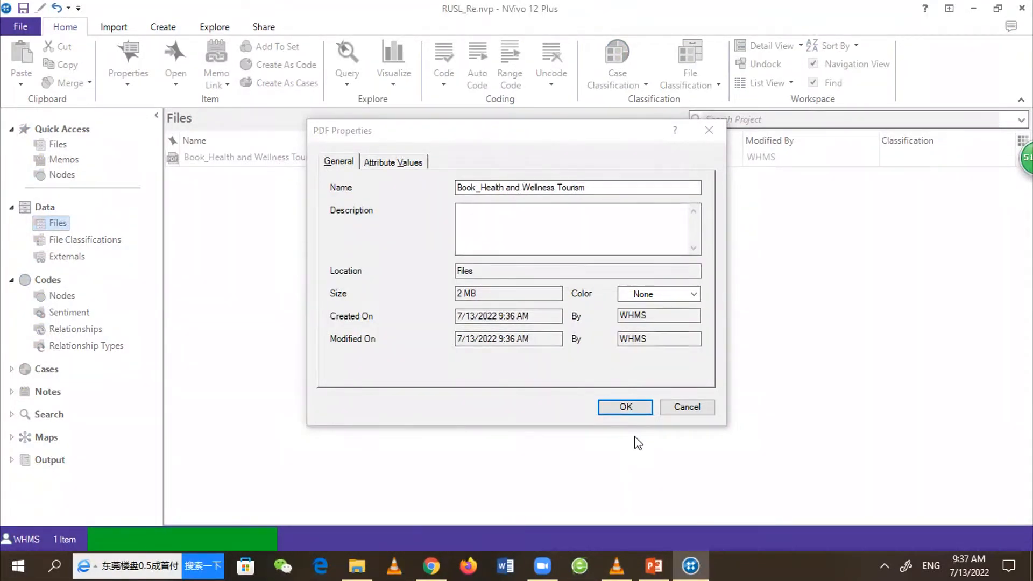
pyautogui.click(626, 407)
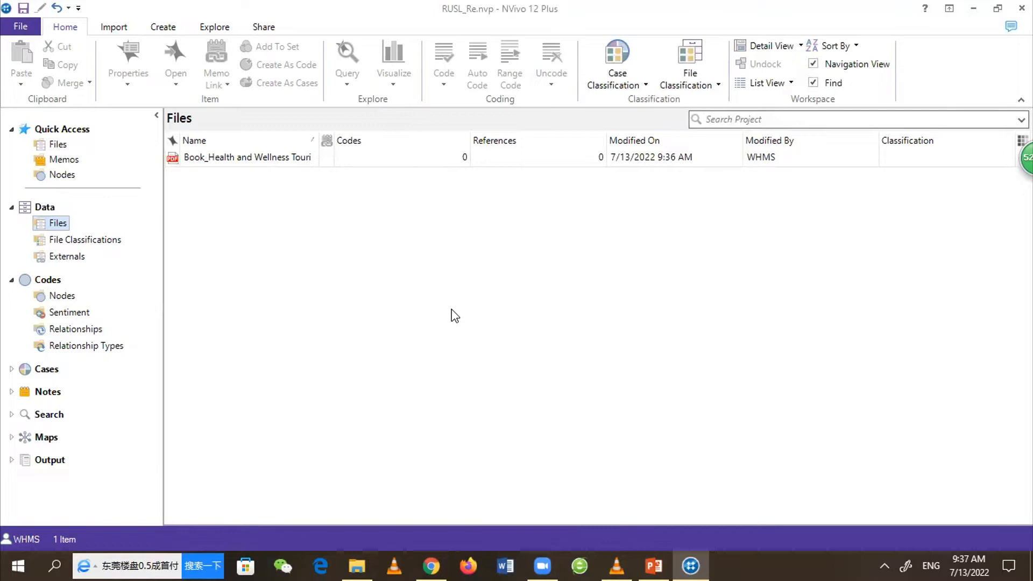
# Open the imported Book_Health and Wellness Tourism PDF, examine it from the cover to the last page, and close it
pyautogui.click(212, 159)
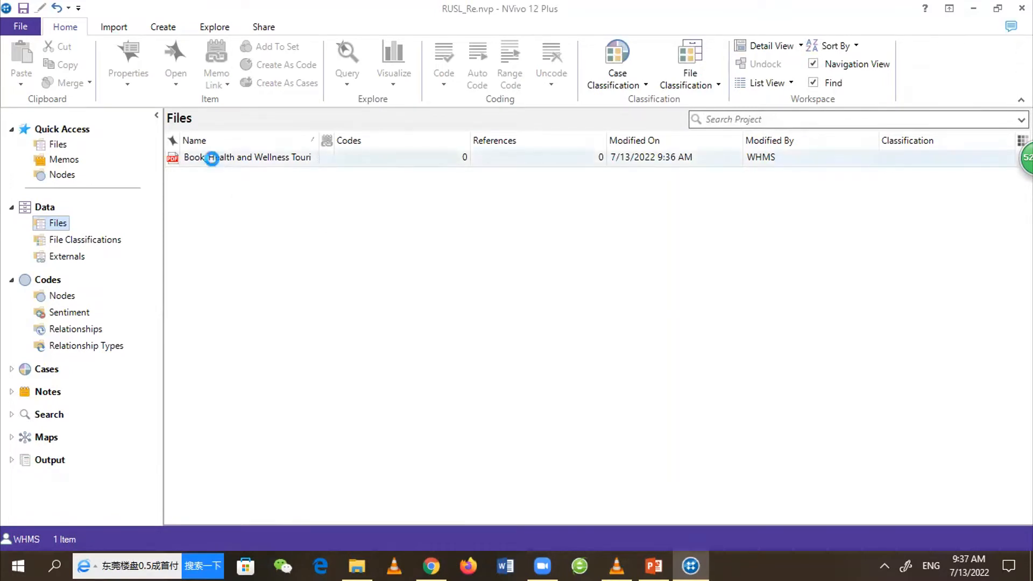
pyautogui.doubleClick(212, 159)
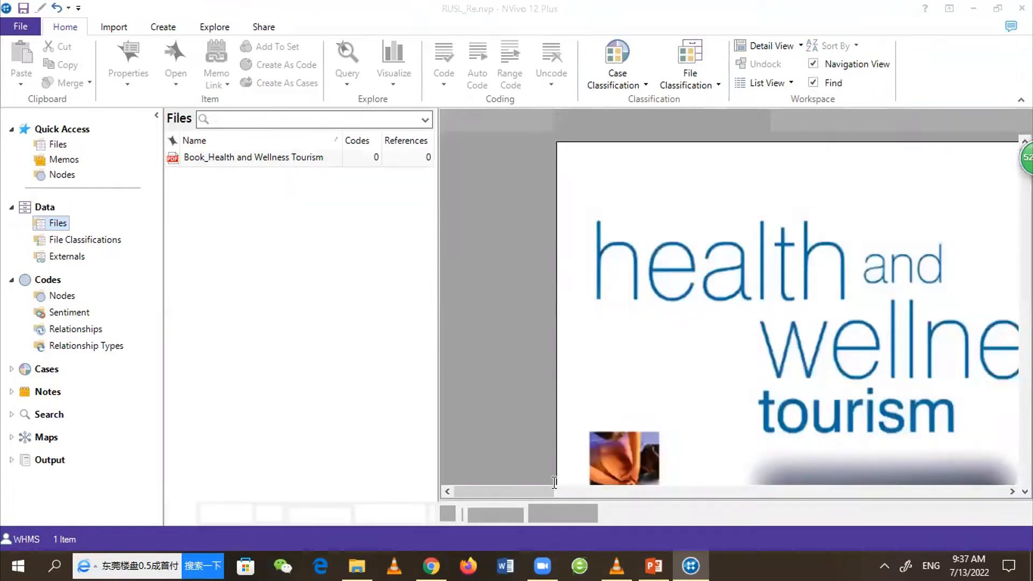
pyautogui.moveTo(540, 489); pyautogui.dragTo(728, 476)
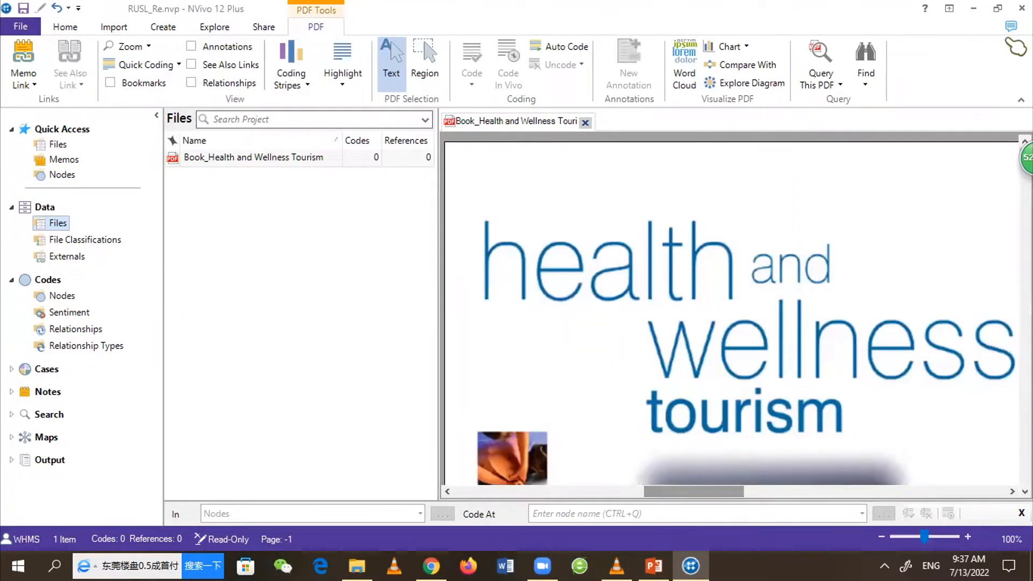
pyautogui.moveTo(1026, 159); pyautogui.dragTo(1015, 45)
pyautogui.moveTo(1025, 154); pyautogui.dragTo(1025, 478)
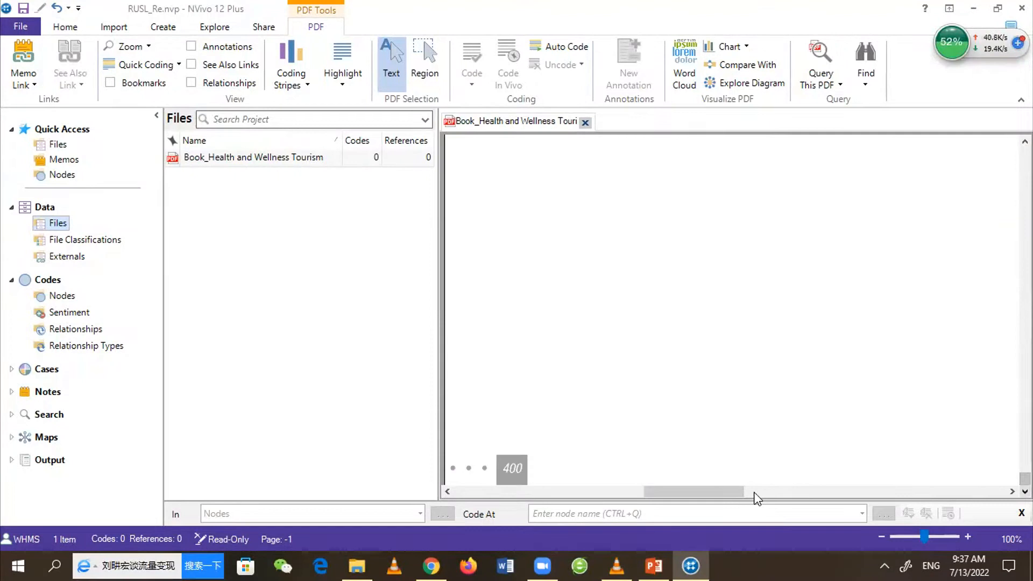
pyautogui.doubleClick(518, 471)
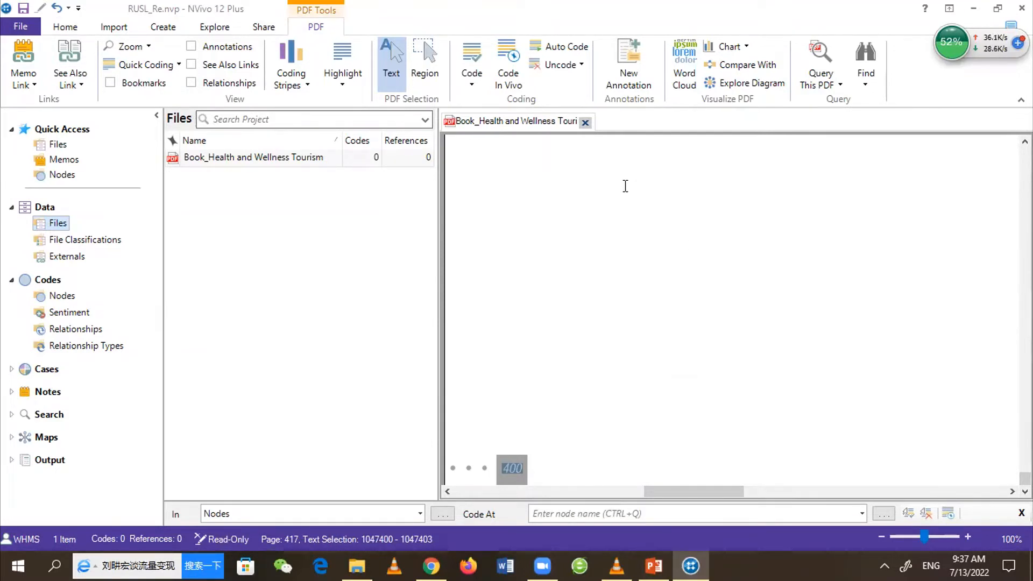
pyautogui.click(586, 123)
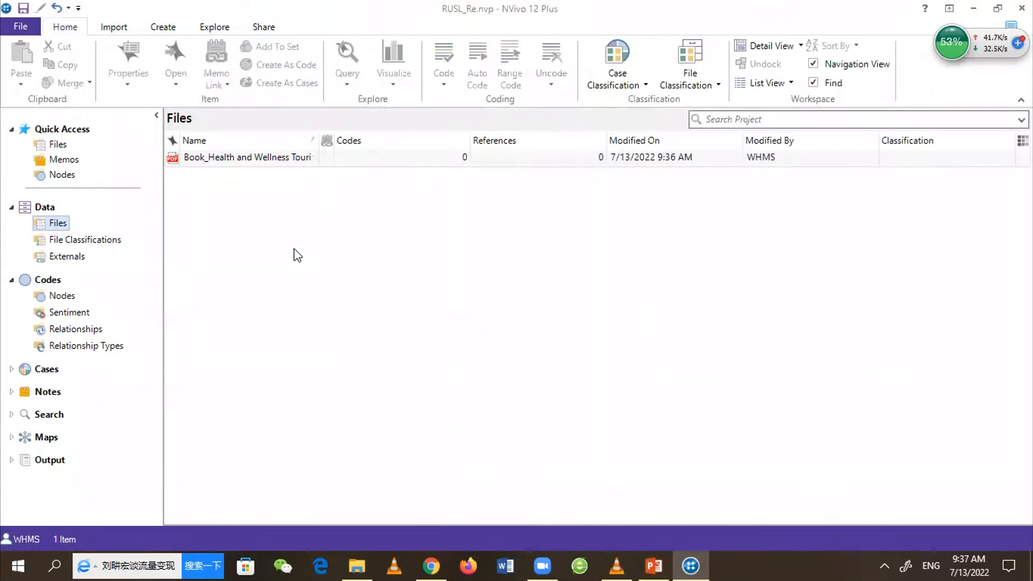
# Import the Word transcripts BB 01 to BB 11 from the Interview Transcripts folder into Files, without creating a case for each
pyautogui.rightClick(294, 248)
pyautogui.click(345, 263)
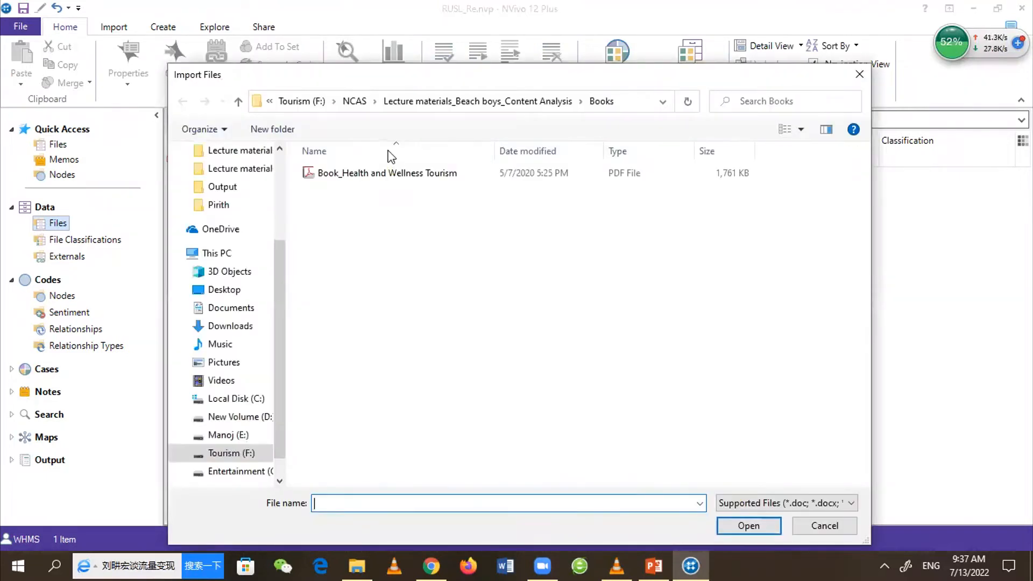
pyautogui.click(518, 97)
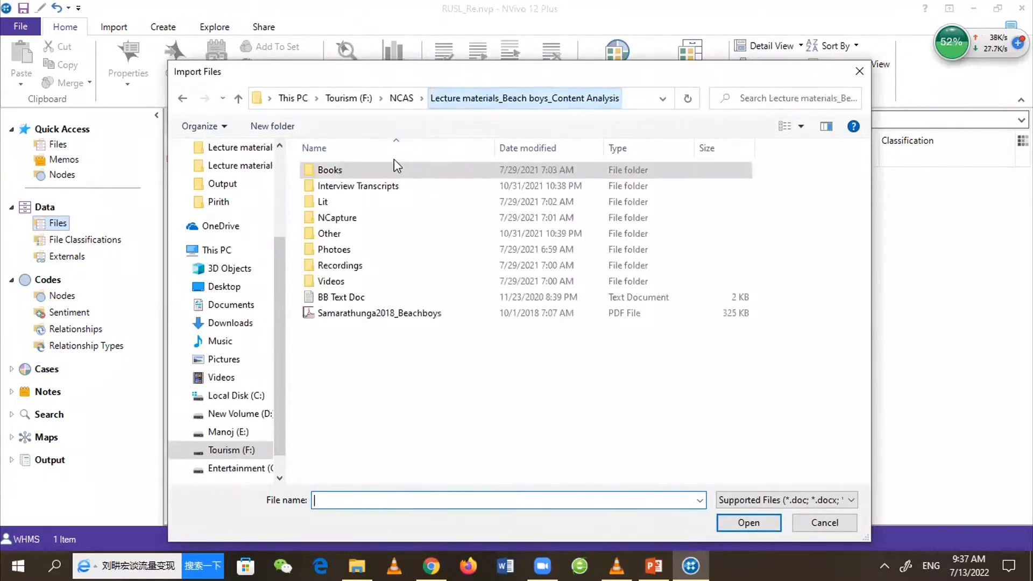
pyautogui.doubleClick(357, 186)
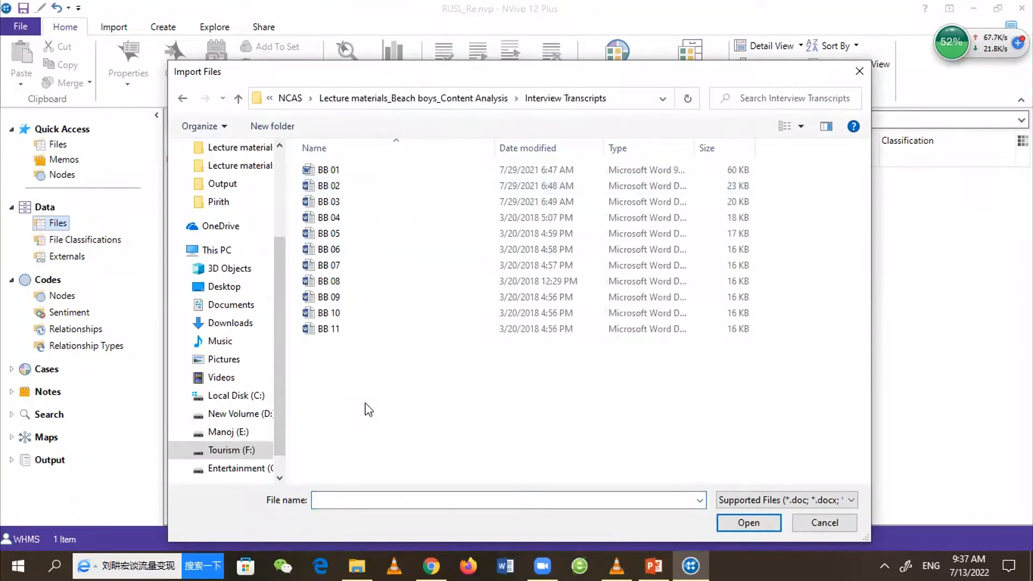
pyautogui.moveTo(339, 411); pyautogui.dragTo(492, 108)
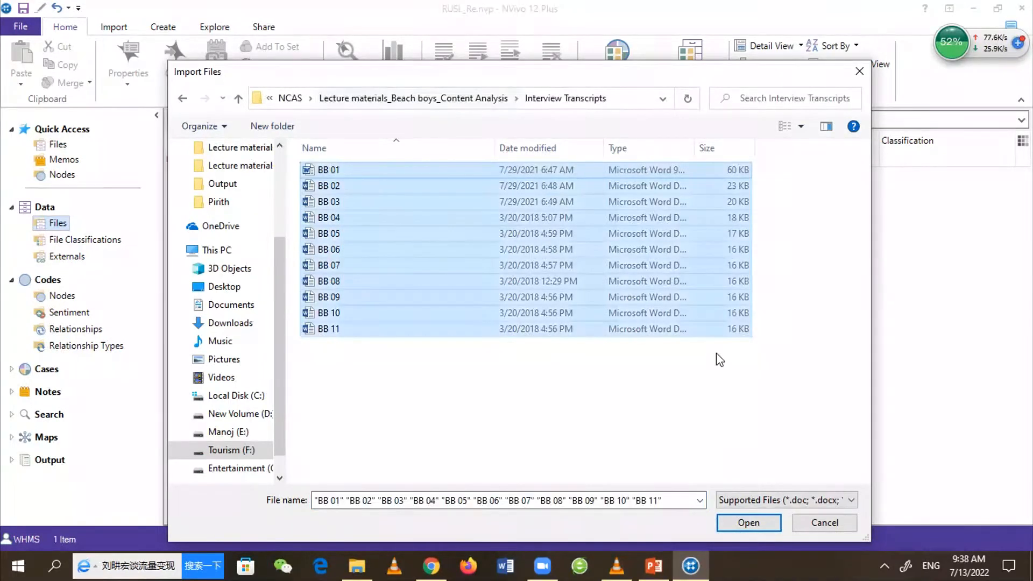
pyautogui.click(748, 523)
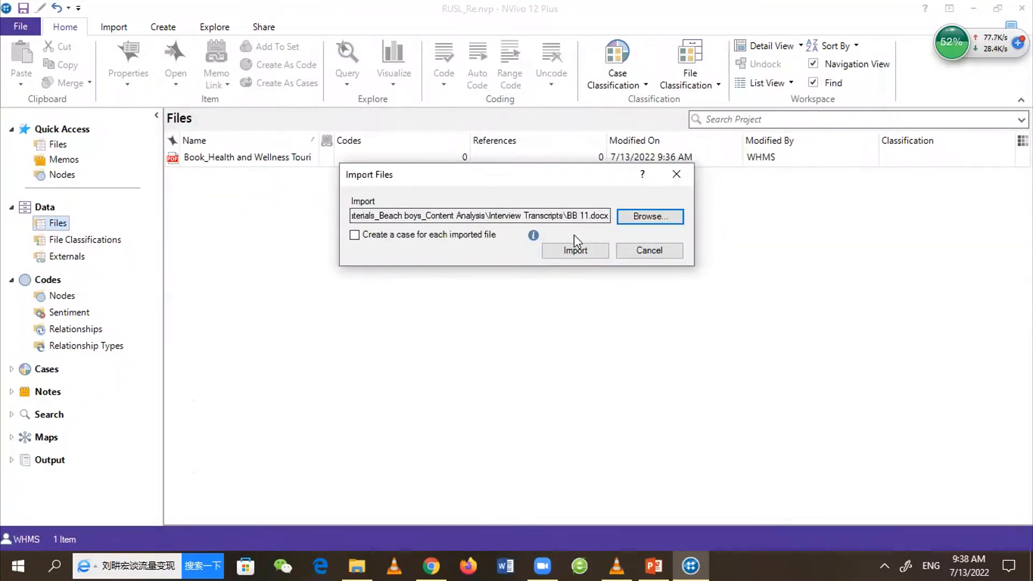
pyautogui.click(569, 251)
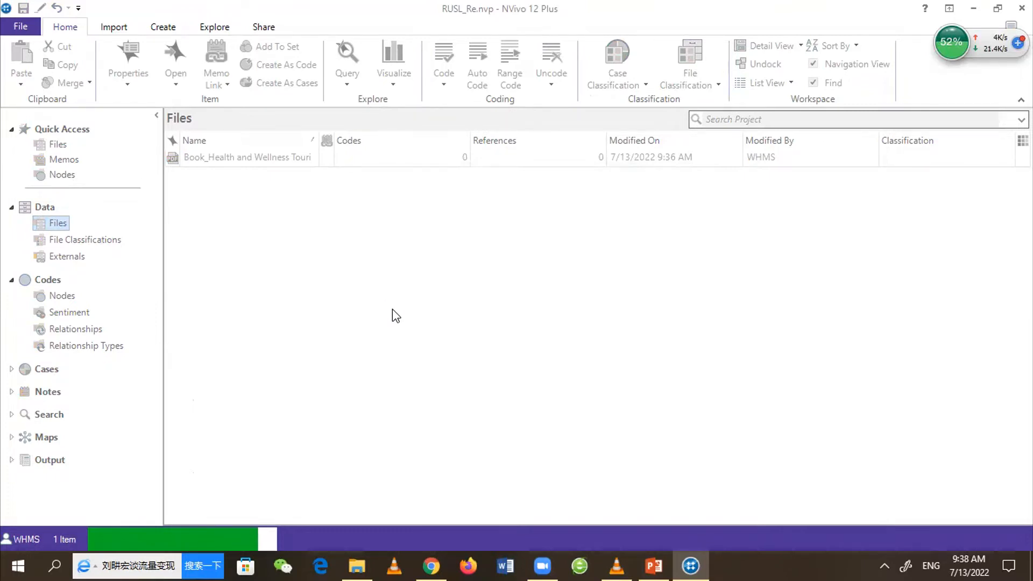
# Import all the literature PDFs from the Lit folder into the project's Files
pyautogui.rightClick(276, 434)
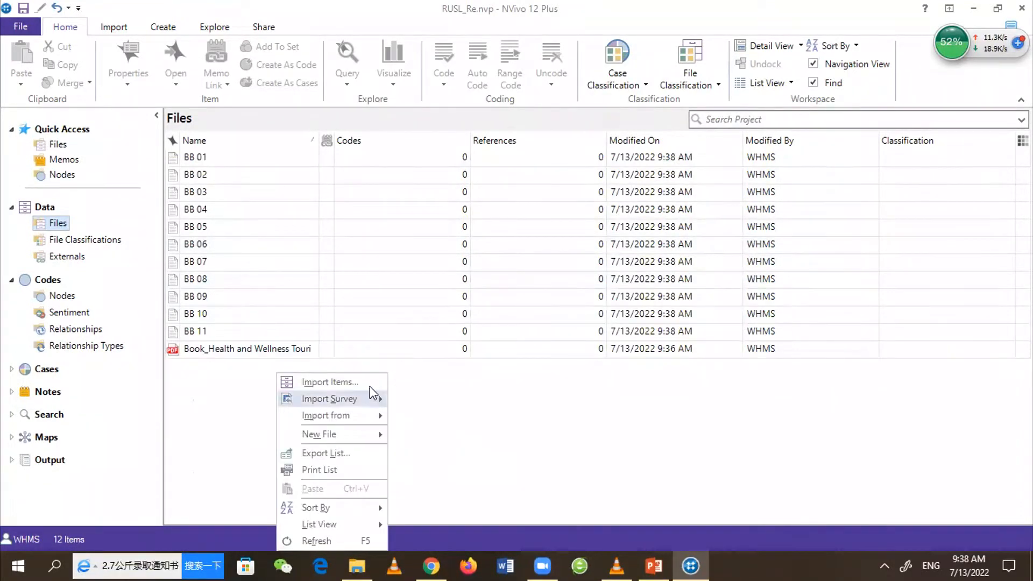
pyautogui.hotkey('ctrl', 'shift', 'i')
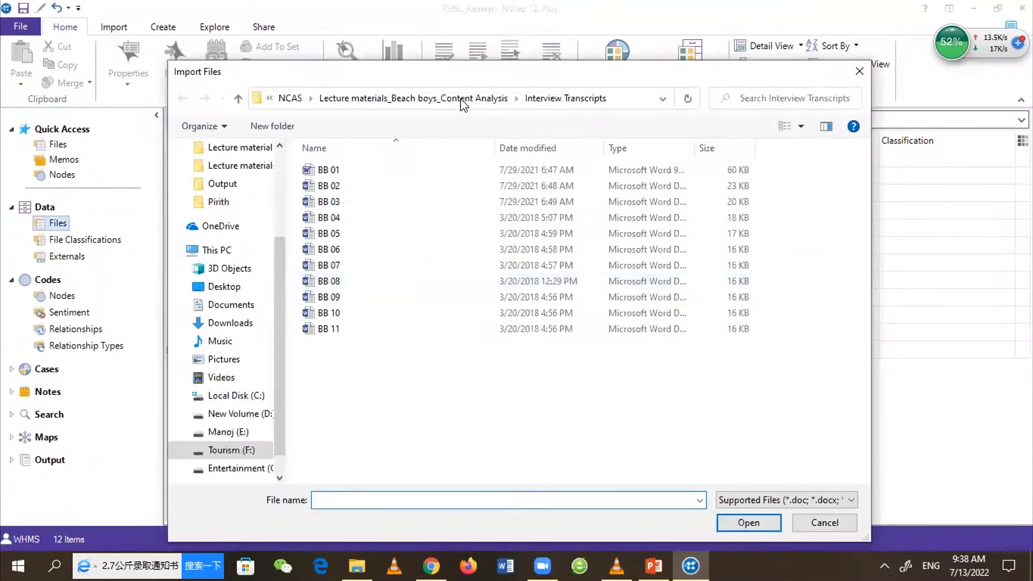
pyautogui.hotkey('alt', 'Up')
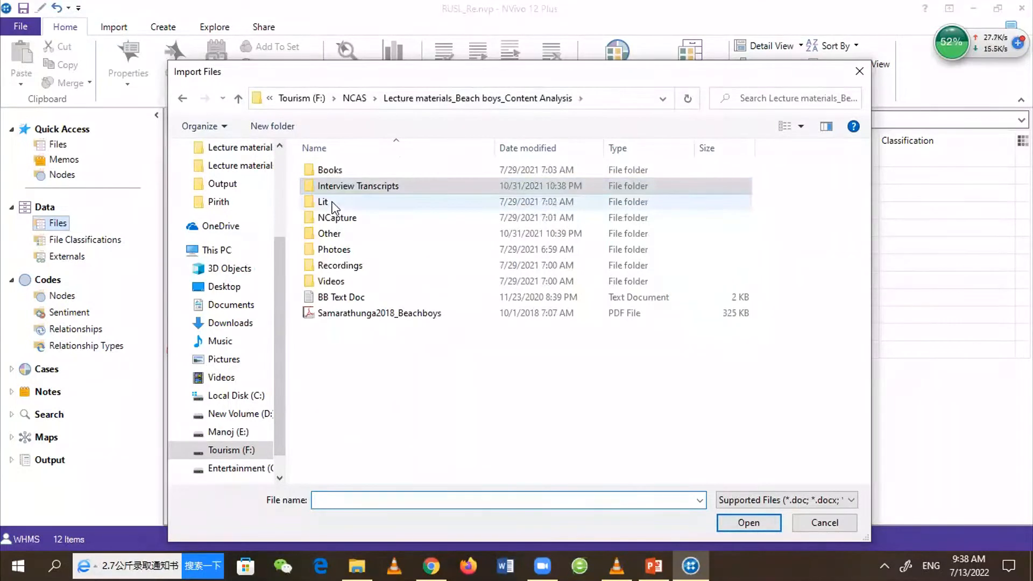
pyautogui.doubleClick(325, 202)
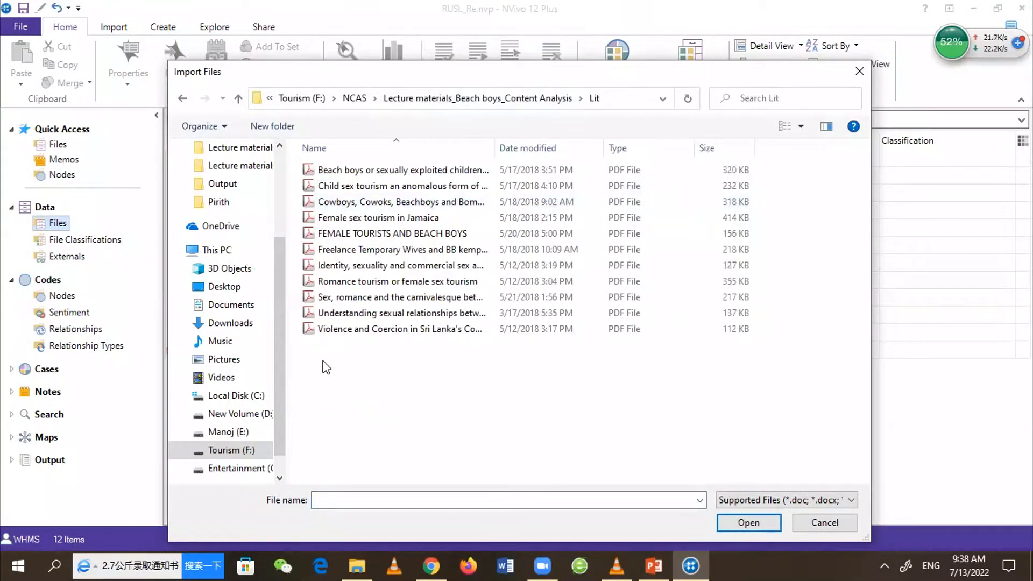
pyautogui.moveTo(482, 156); pyautogui.dragTo(294, 356)
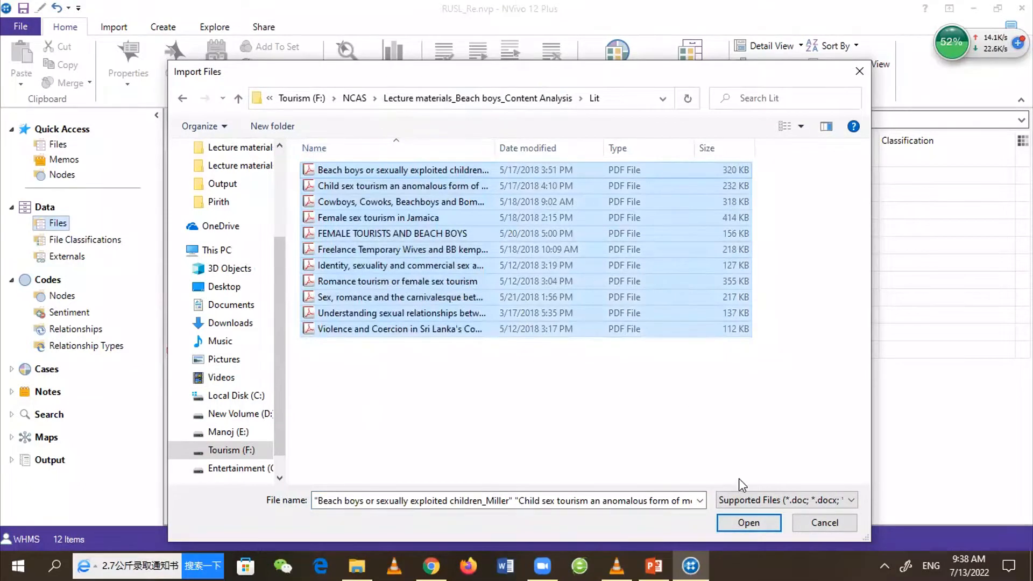
pyautogui.click(742, 522)
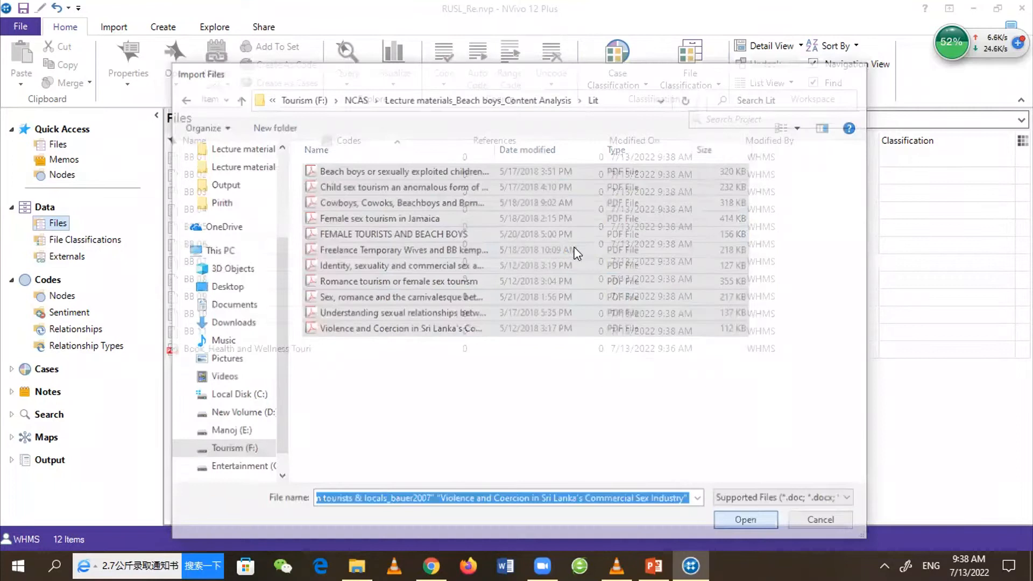
pyautogui.click(576, 251)
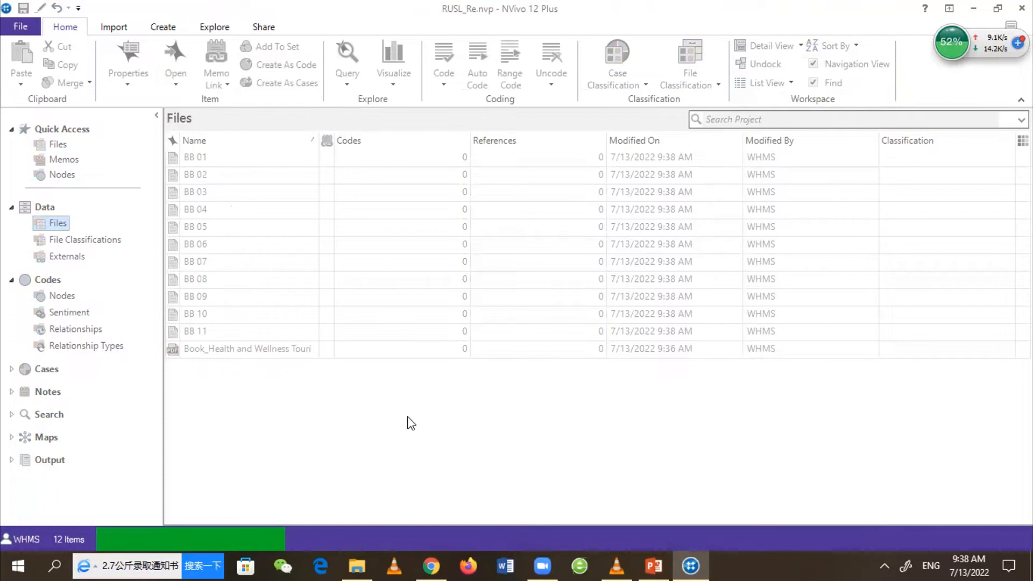
pyautogui.scroll(-3, 408, 424)
pyautogui.scroll(7, 407, 423)
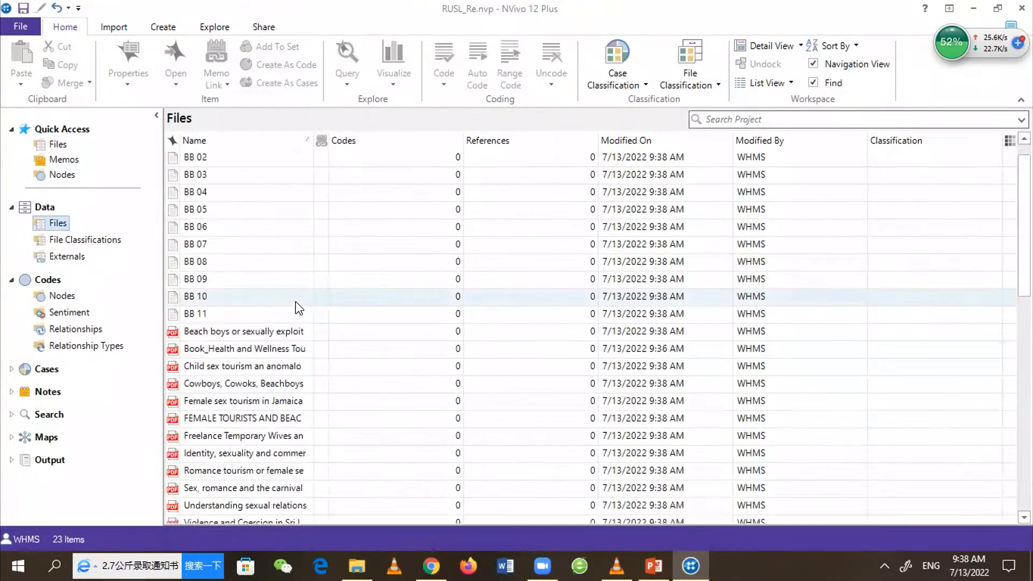
# Import the pictures DSCN1362, DSCN1363 and DSCN1367 from the Photoes folder into the project's Files
pyautogui.scroll(-3, 296, 302)
pyautogui.rightClick(262, 389)
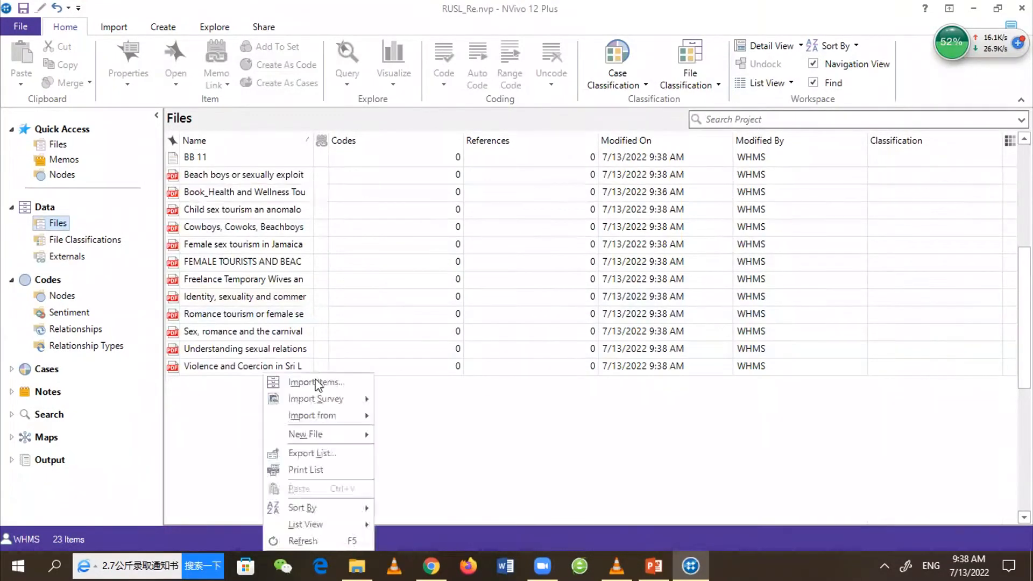
pyautogui.click(323, 383)
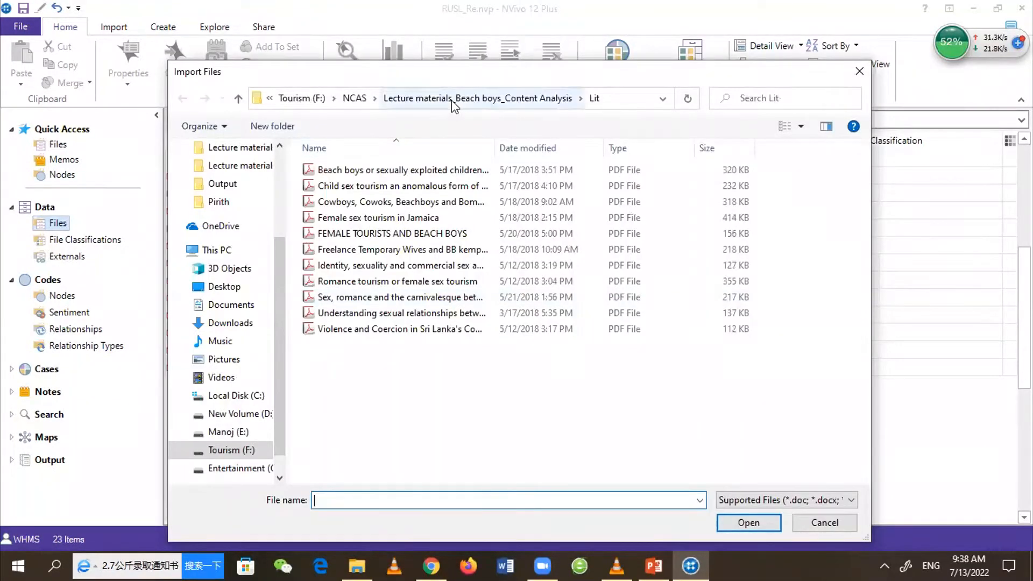
pyautogui.click(425, 99)
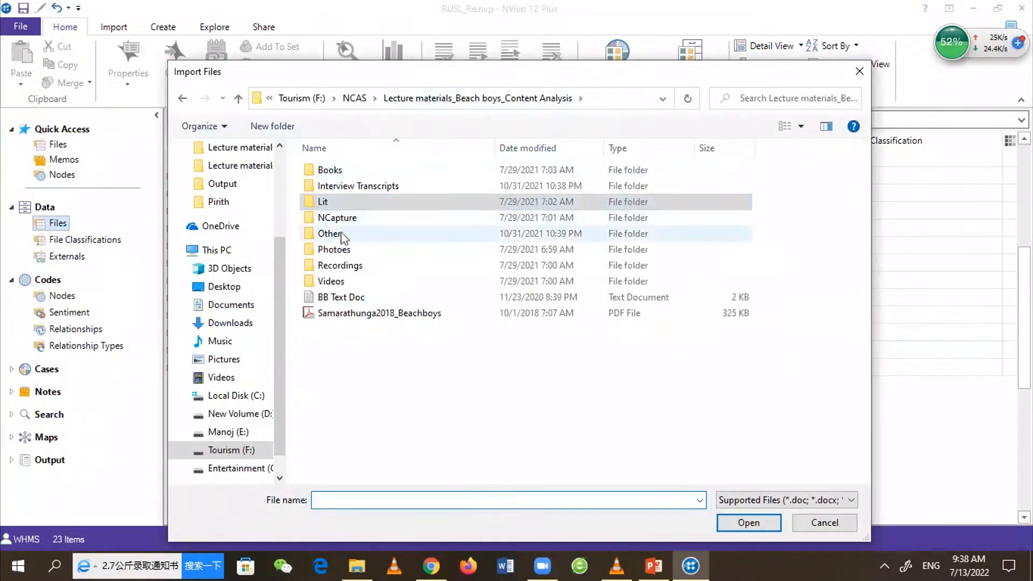
pyautogui.doubleClick(333, 249)
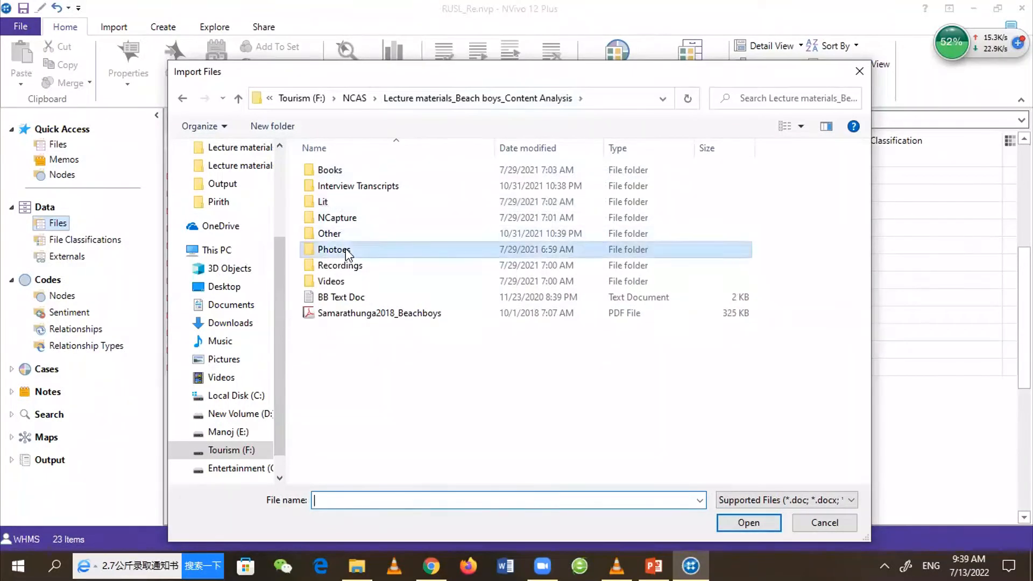
pyautogui.moveTo(345, 249); pyautogui.dragTo(519, 157)
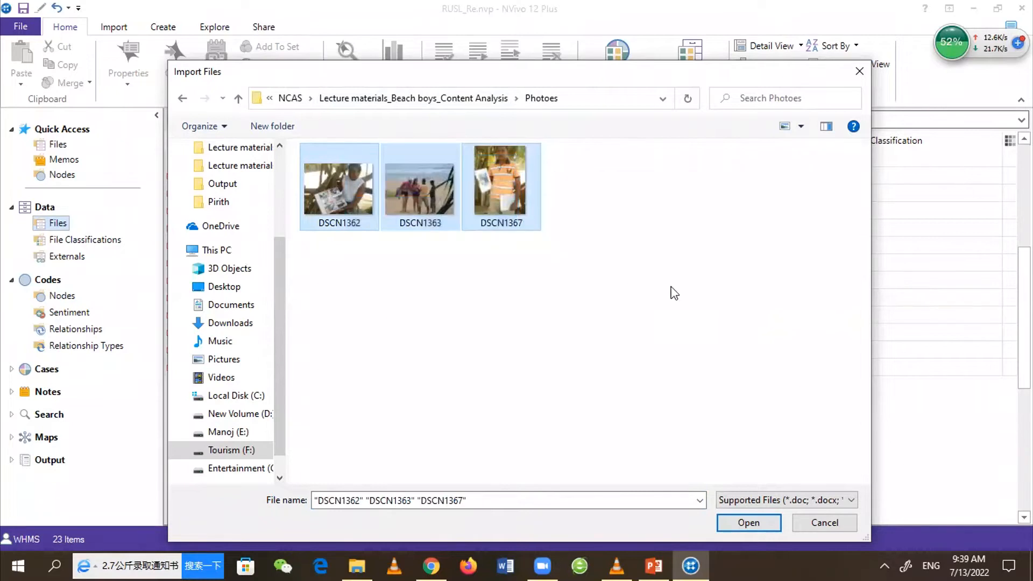
pyautogui.click(732, 525)
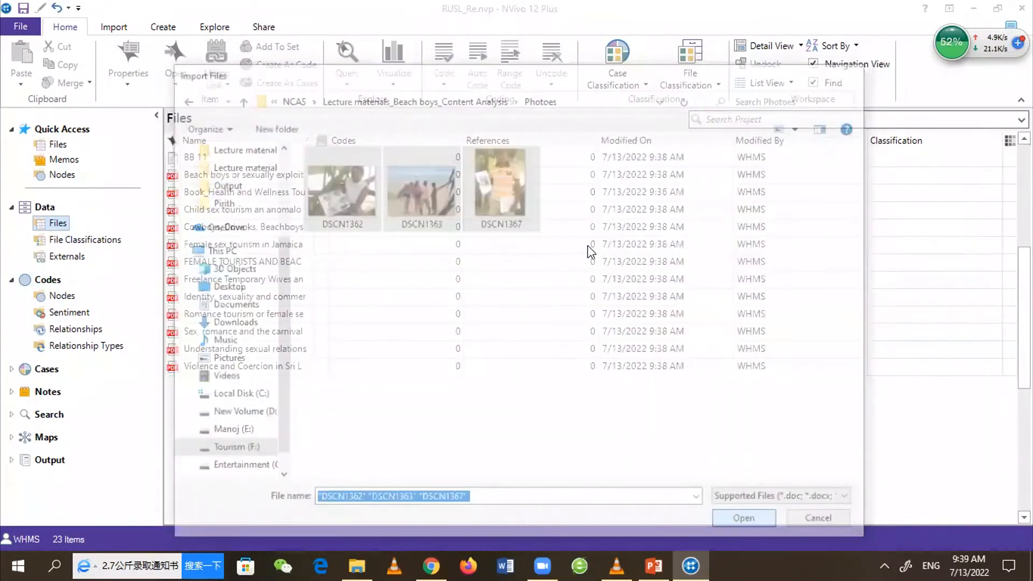
pyautogui.press('Return')
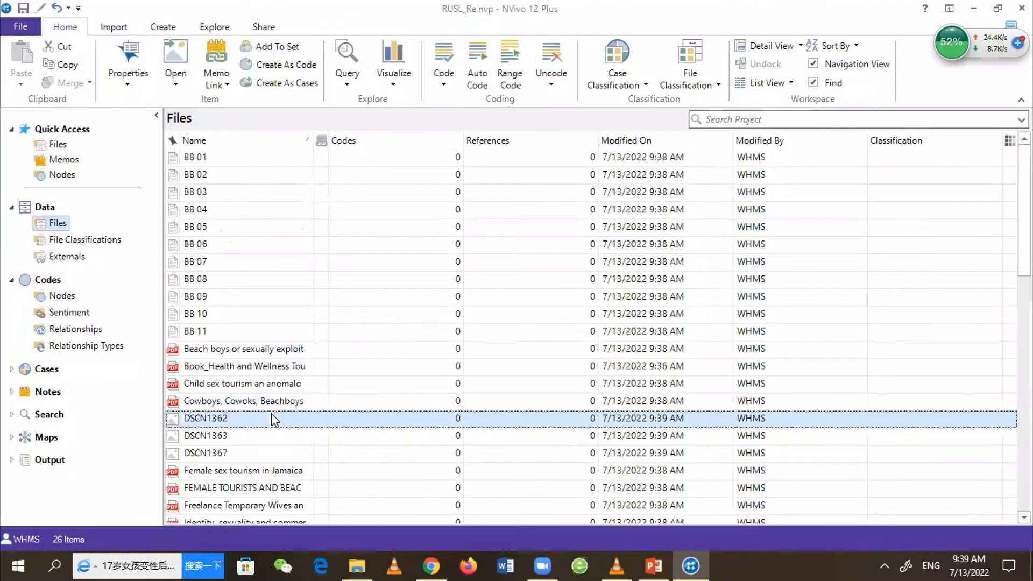
# Look over the imported pictures in Files, open DSCN1362 to view it, and close it
pyautogui.press('Down')
pyautogui.press('Down')
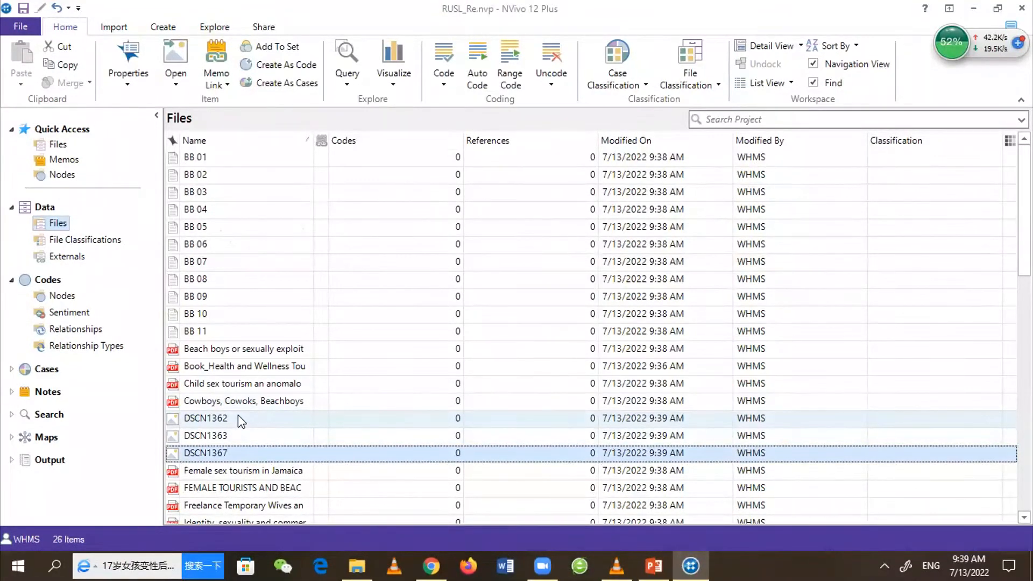
pyautogui.doubleClick(473, 402)
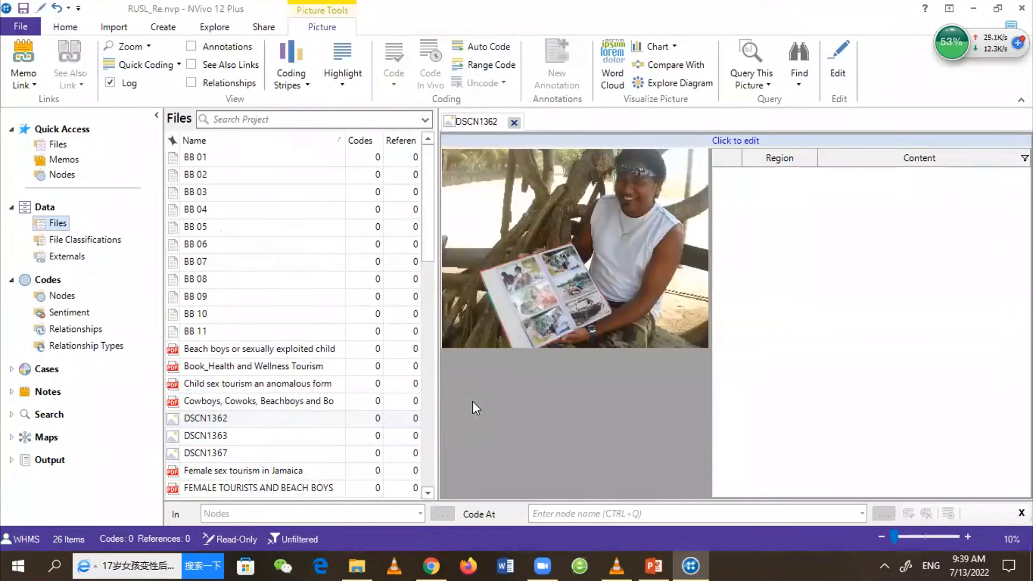
pyautogui.click(515, 125)
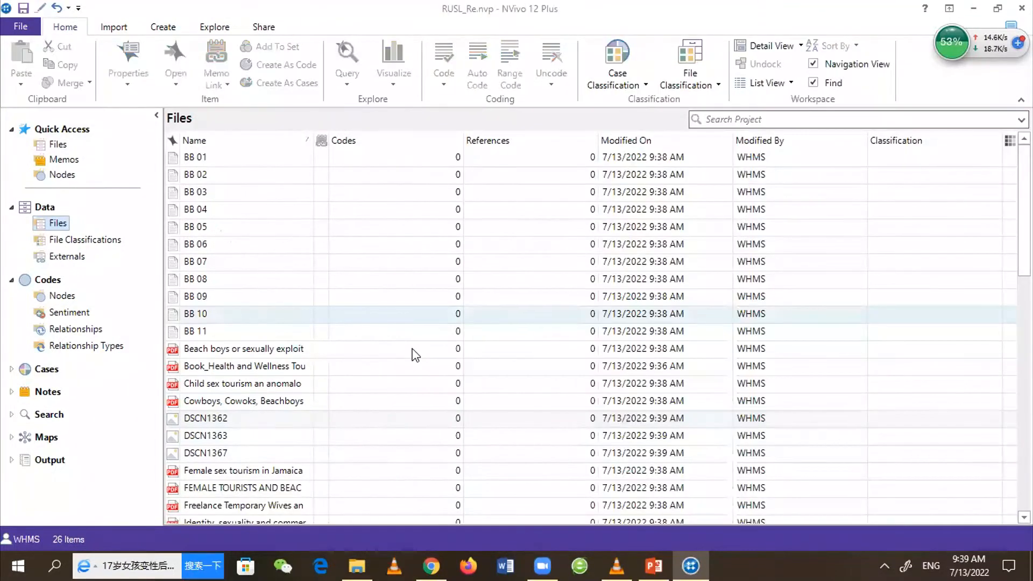
# Import the audio file MIC00004.WAV from the Recordings folder into Files, keeping its default properties and creating no case
pyautogui.scroll(-7, 261, 293)
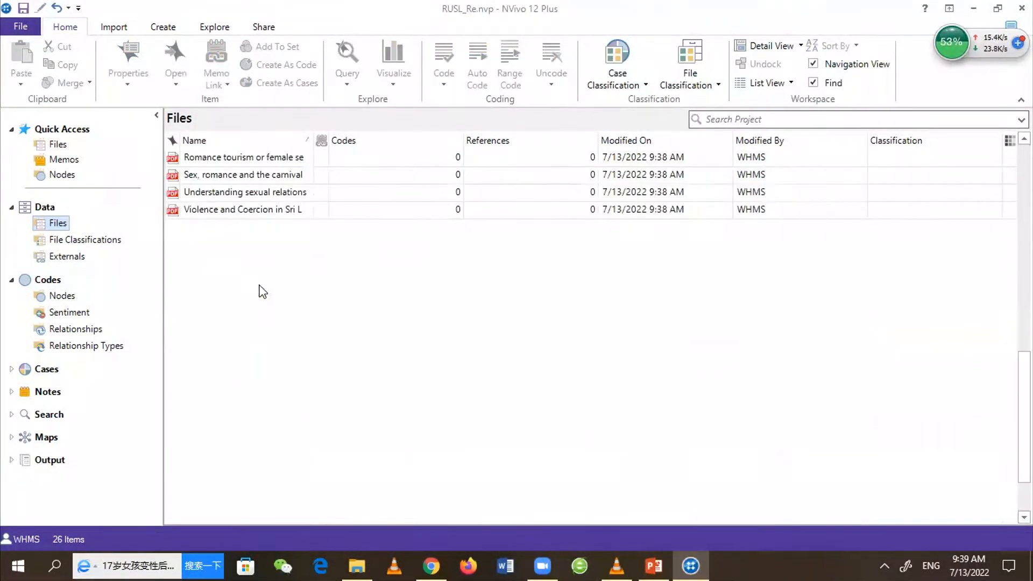
pyautogui.rightClick(261, 291)
pyautogui.click(315, 295)
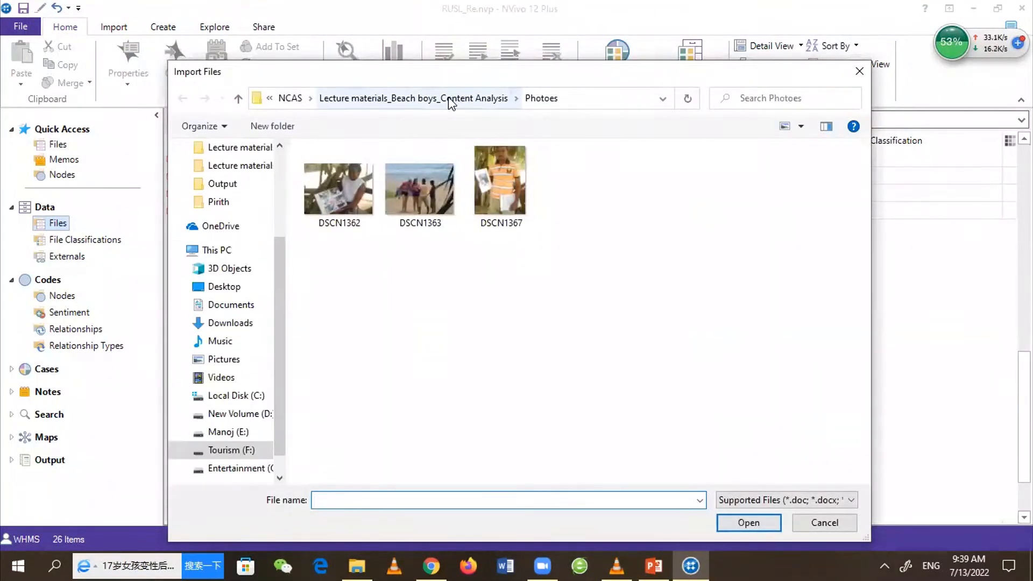
pyautogui.doubleClick(345, 267)
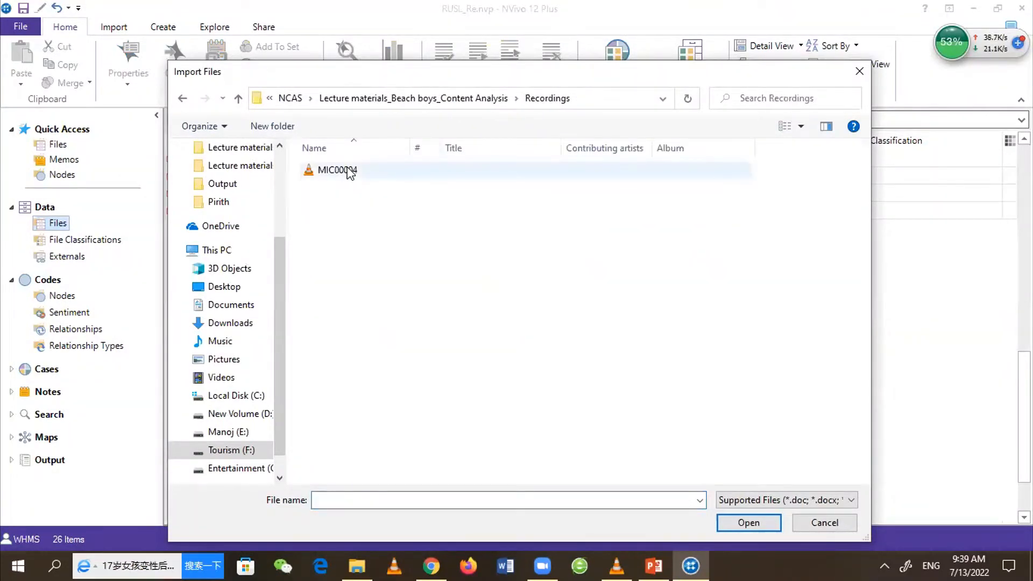
pyautogui.click(350, 171)
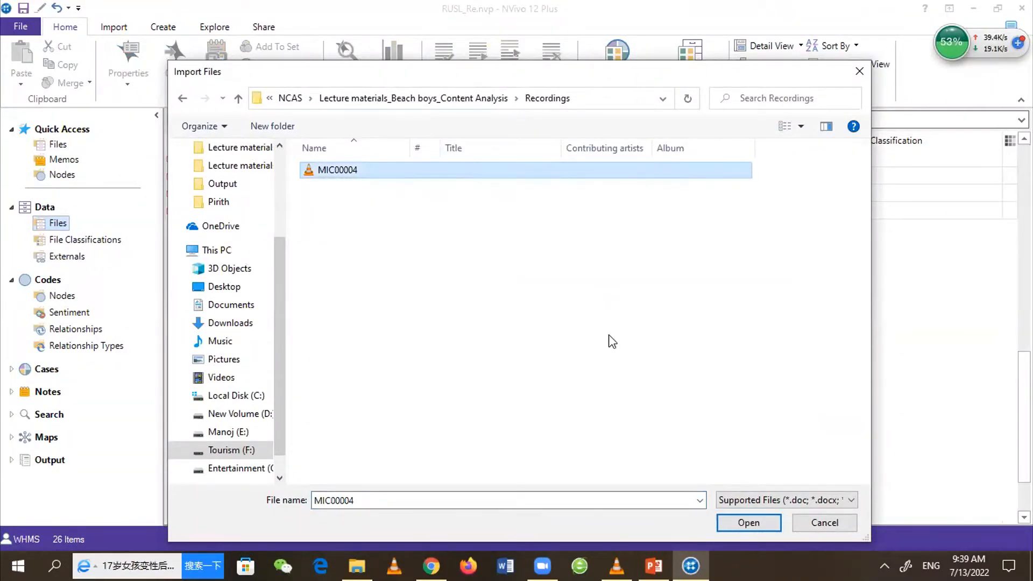
pyautogui.click(739, 523)
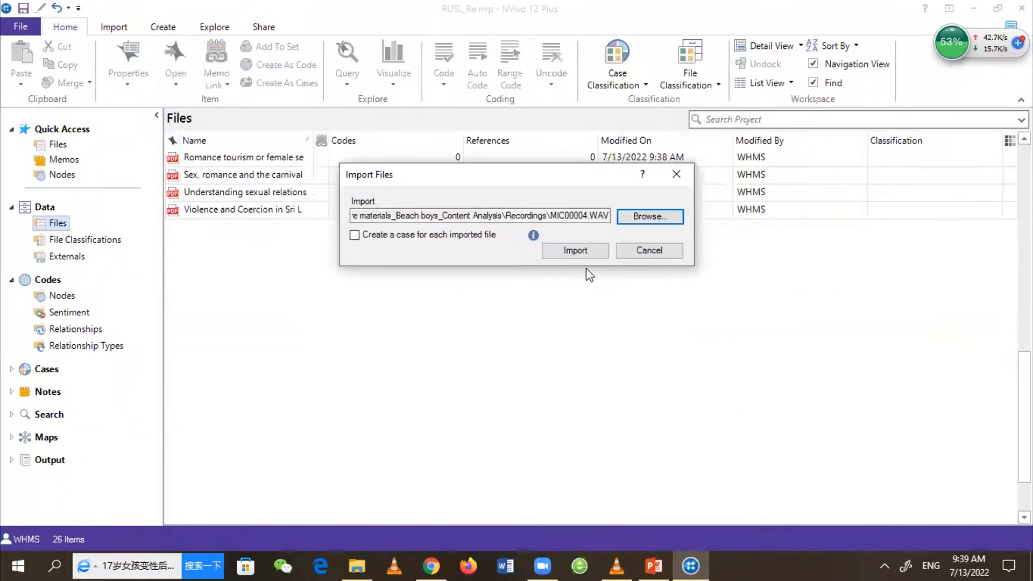
pyautogui.click(576, 251)
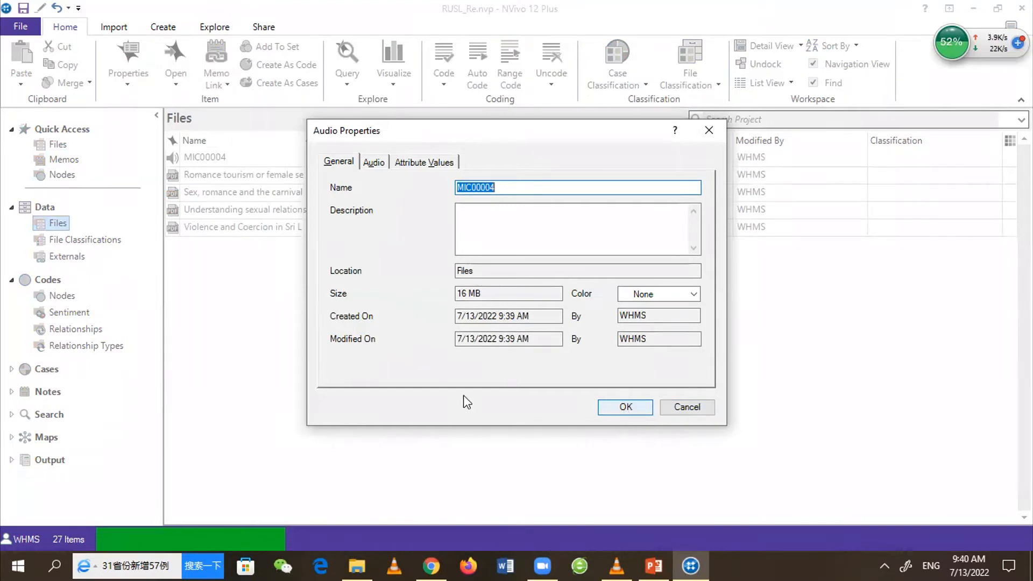
pyautogui.press('Return')
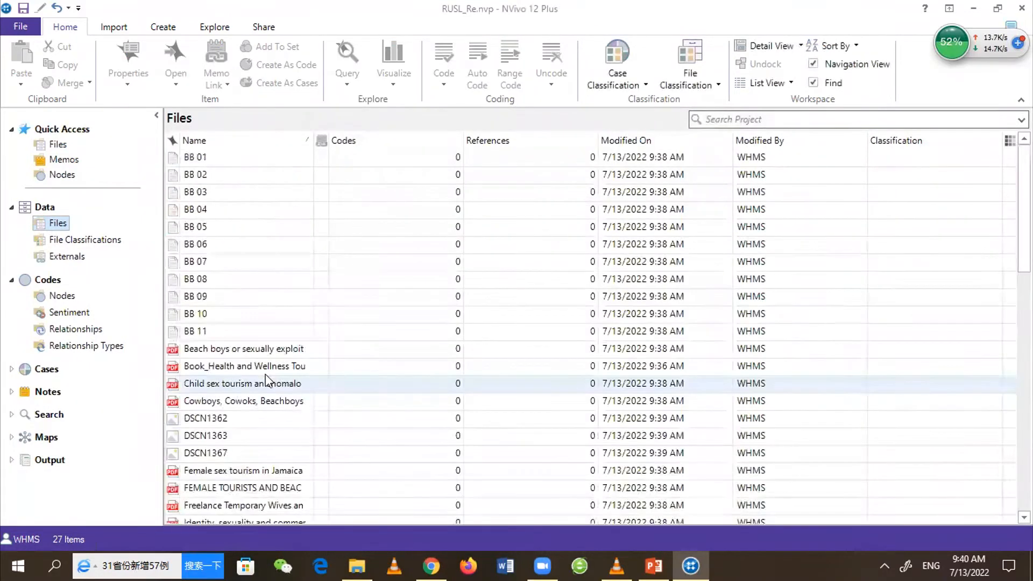
# Review the imported sources in Files and open the MIC00004 audio recording
pyautogui.scroll(-8, 268, 381)
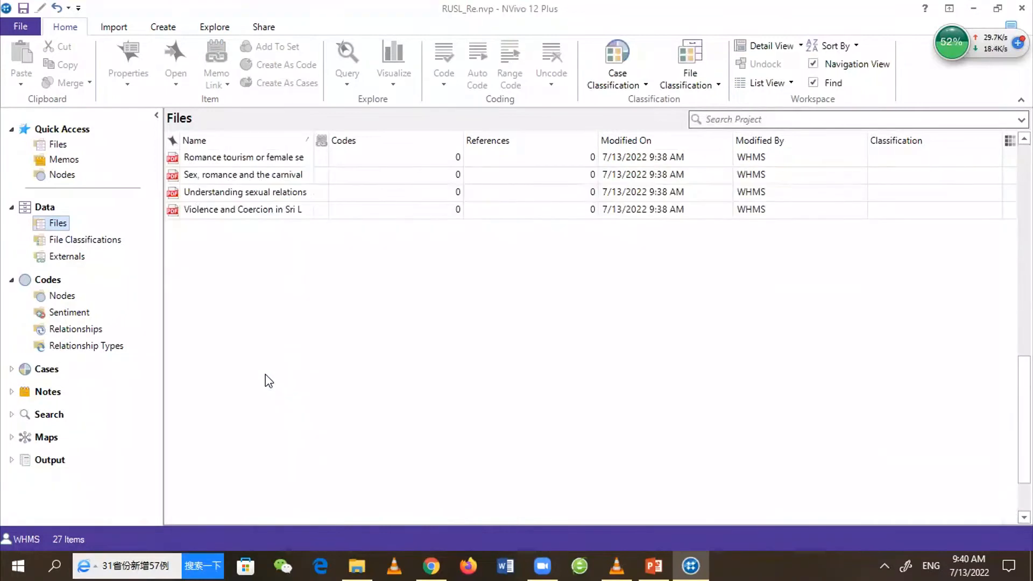
pyautogui.scroll(7, 268, 381)
pyautogui.scroll(-2, 267, 381)
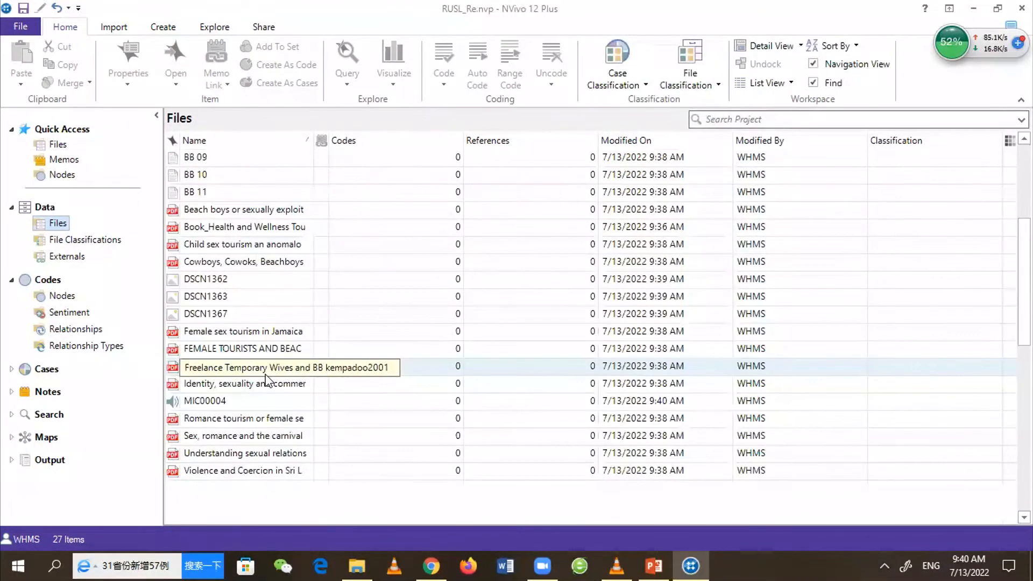
pyautogui.scroll(-4, 240, 321)
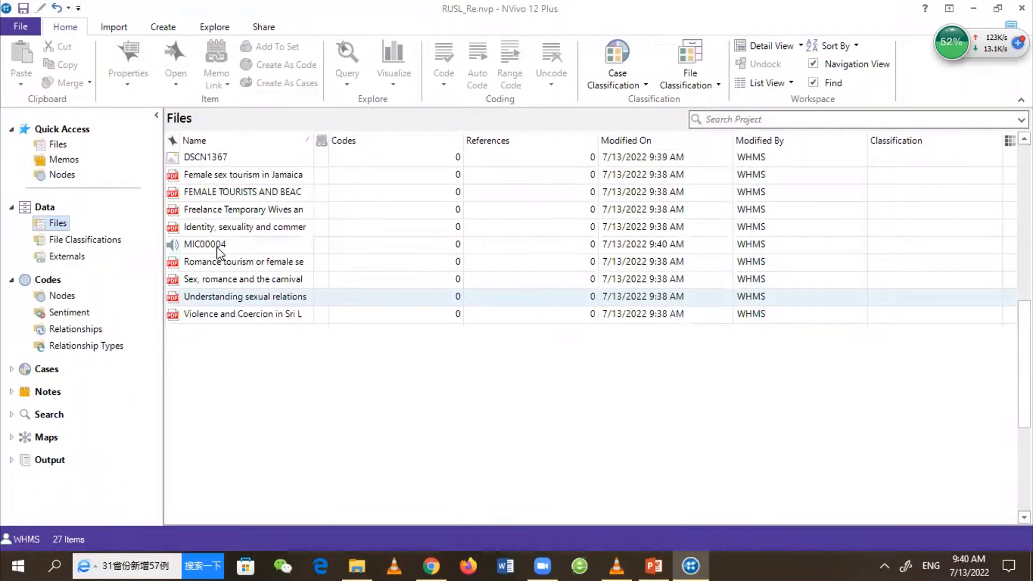
pyautogui.click(217, 248)
pyautogui.doubleClick(217, 248)
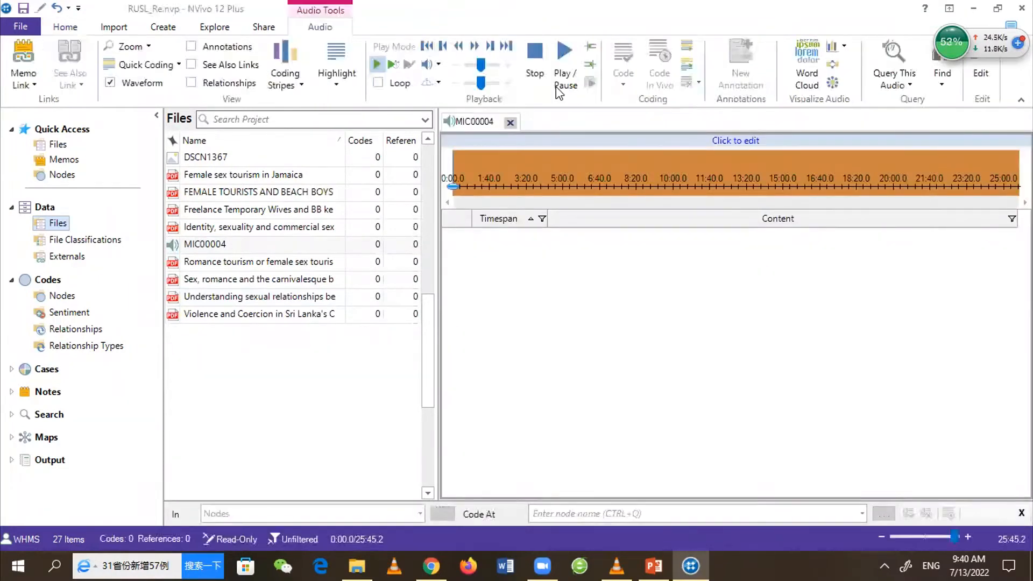
# Play the start of the MIC00004 audio recording, pause it, and close the recording
pyautogui.click(558, 84)
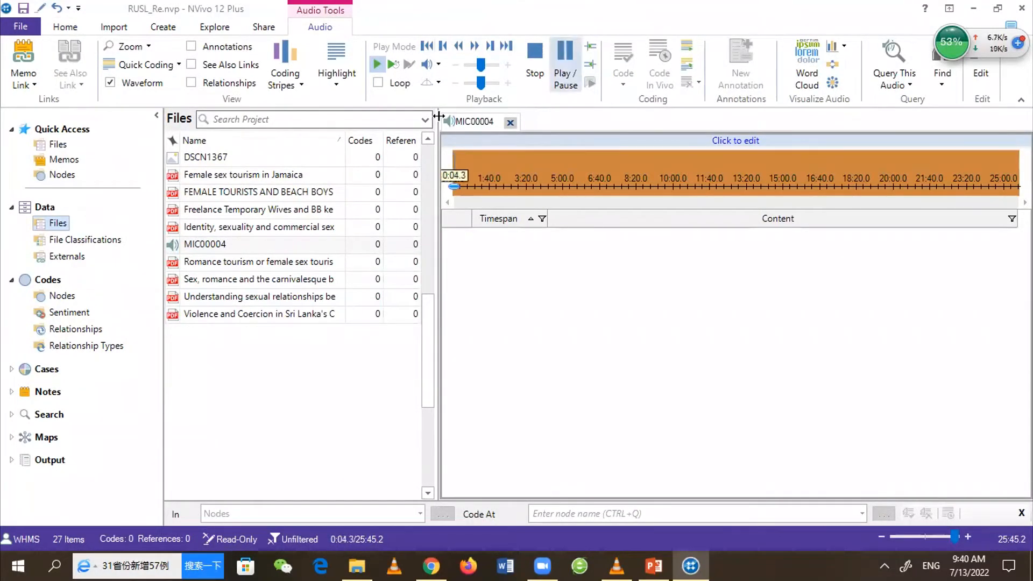
pyautogui.click(565, 64)
pyautogui.click(510, 123)
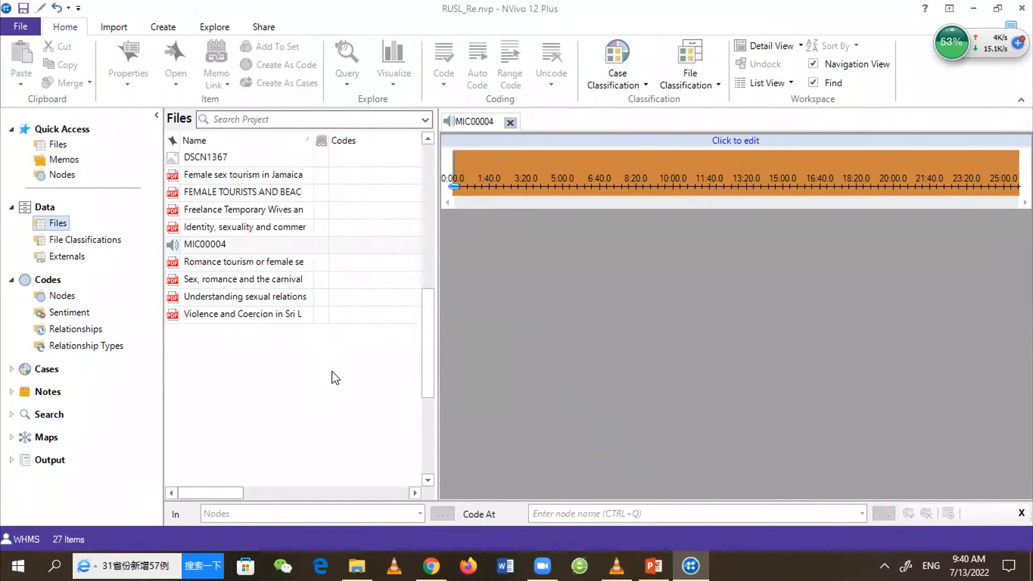
# Import the Habarana video into the project's Files, keeping its default video properties
pyautogui.rightClick(333, 372)
pyautogui.click(378, 380)
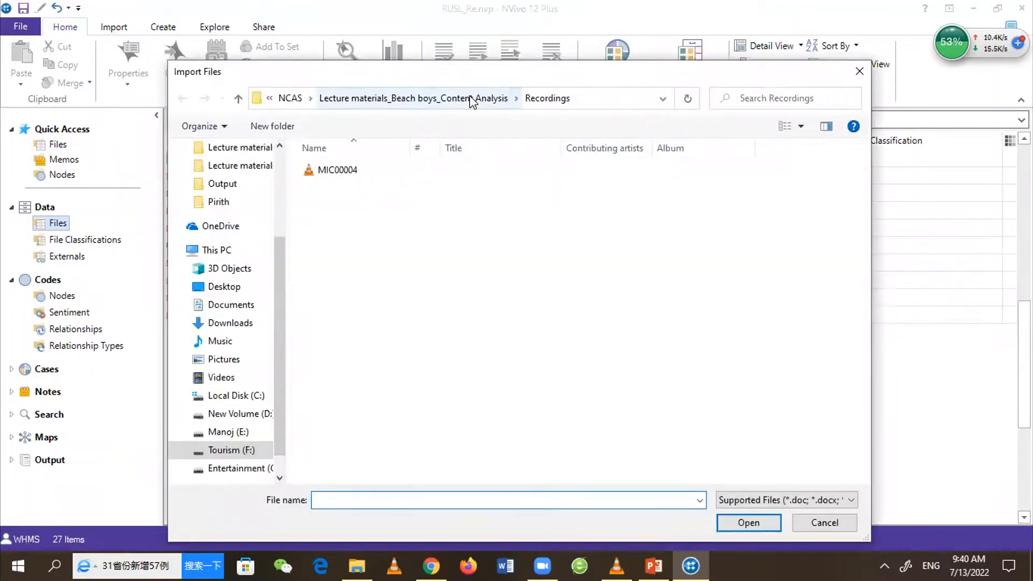
pyautogui.doubleClick(335, 280)
pyautogui.doubleClick(353, 193)
pyautogui.click(580, 249)
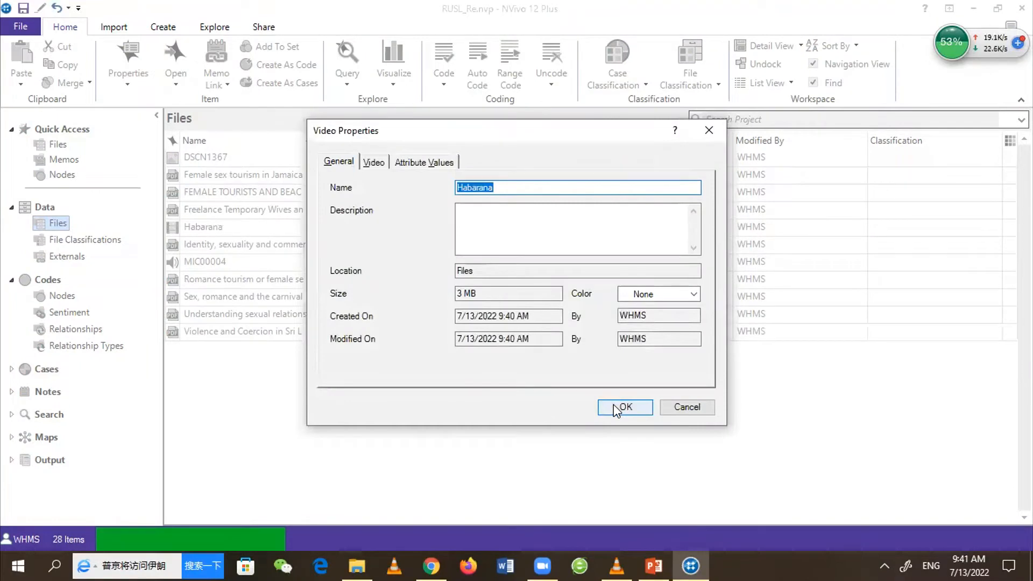
pyautogui.click(624, 408)
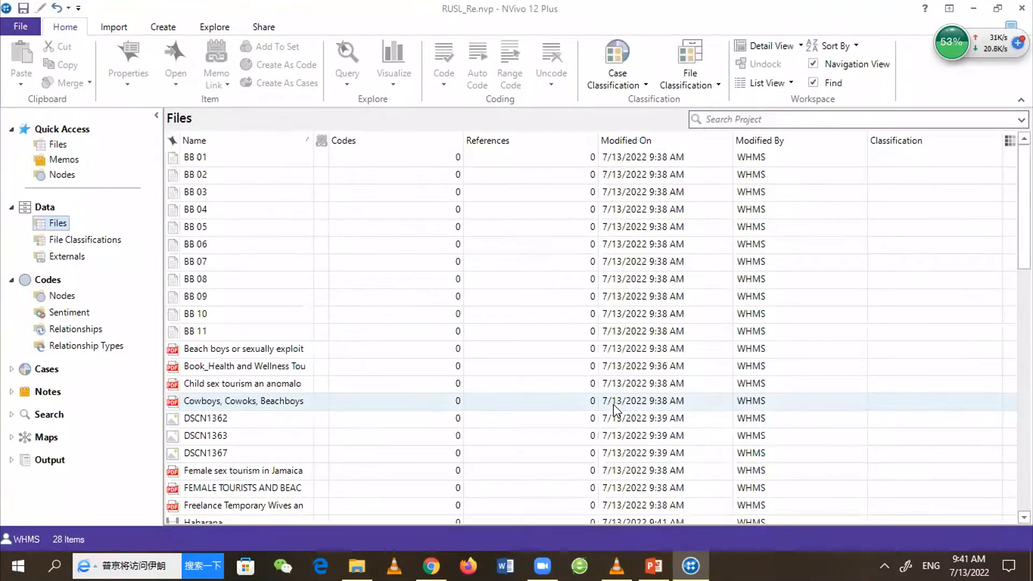
# Find the imported Habarana video in Files, open it, and start playing it
pyautogui.scroll(-3, 617, 409)
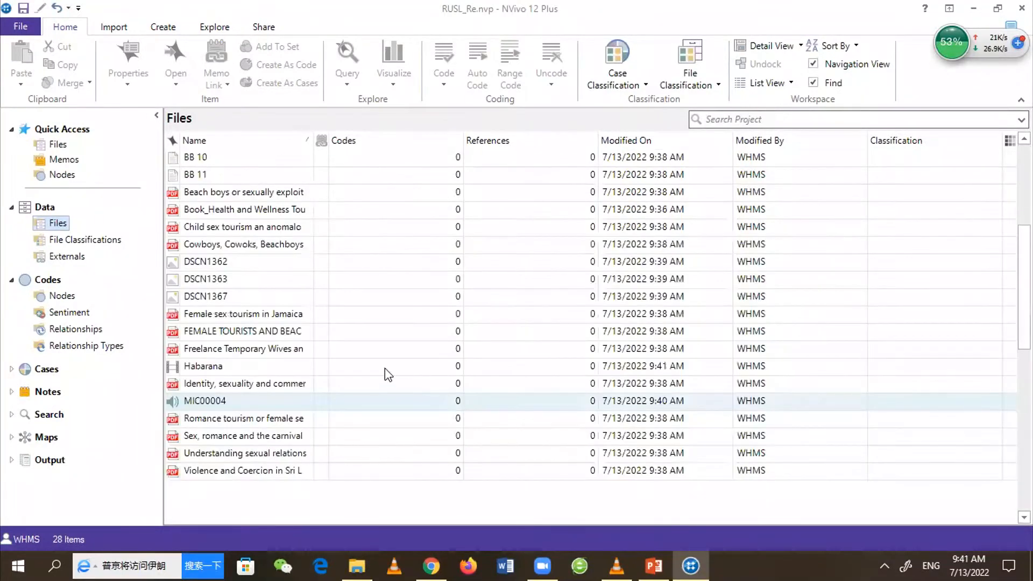
pyautogui.click(228, 370)
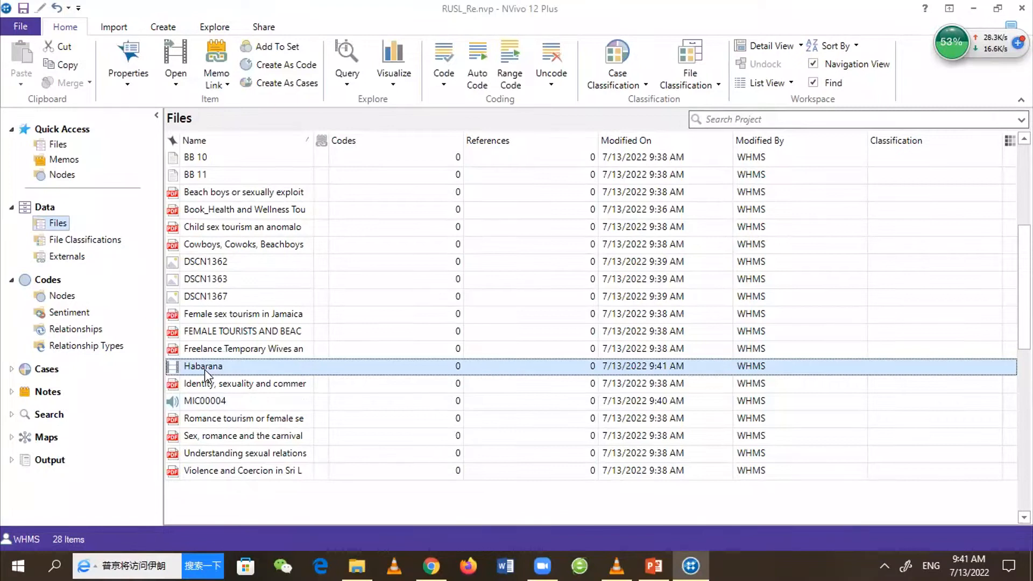
pyautogui.doubleClick(204, 368)
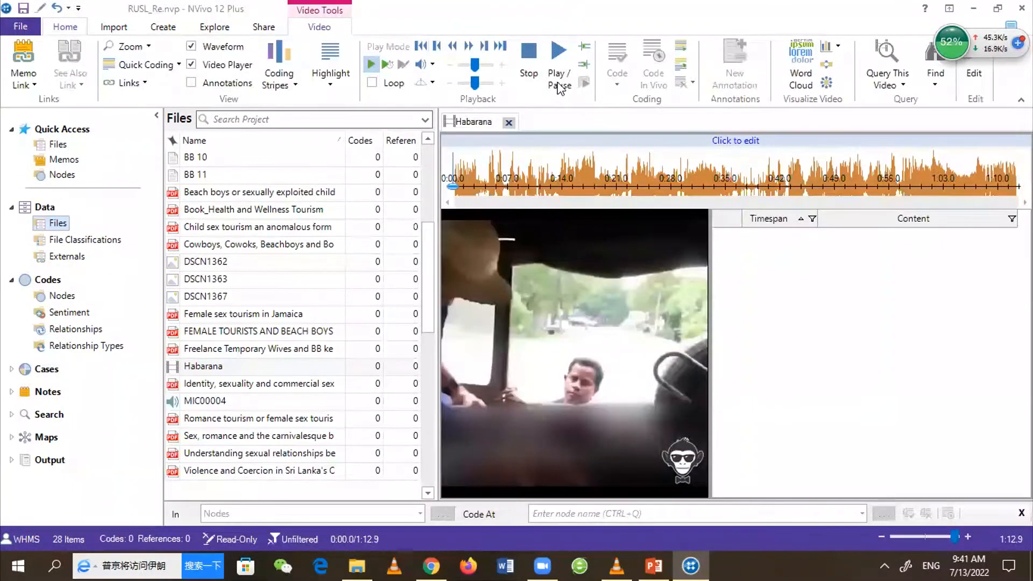
pyautogui.click(559, 88)
# Raise the sound volume while the Habarana video plays, pause the playback, and close the video
pyautogui.press('XF86AudioRaiseVolume')
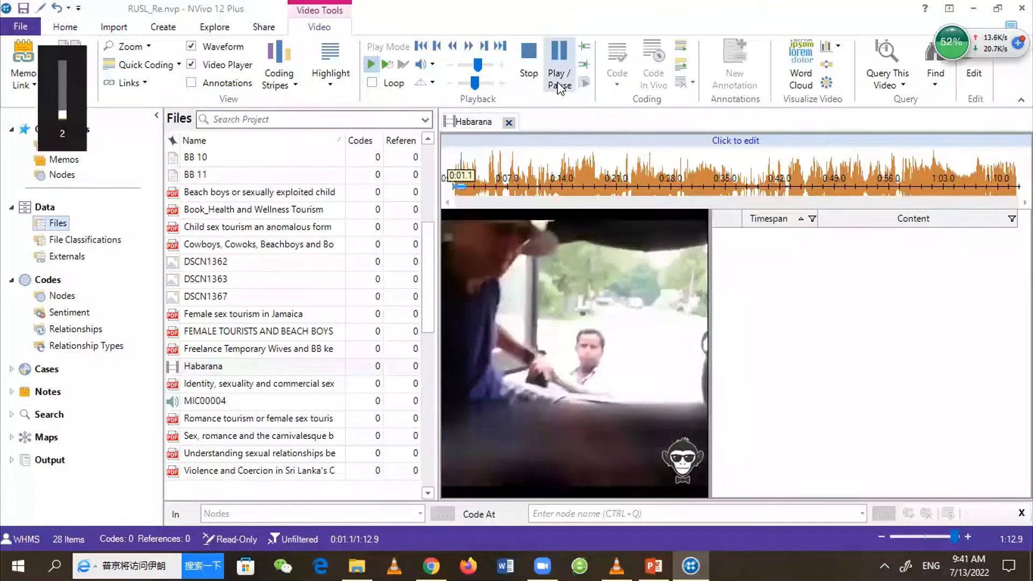
pyautogui.press('XF86AudioRaiseVolume')
pyautogui.press('XF86AudioRaiseVolume')
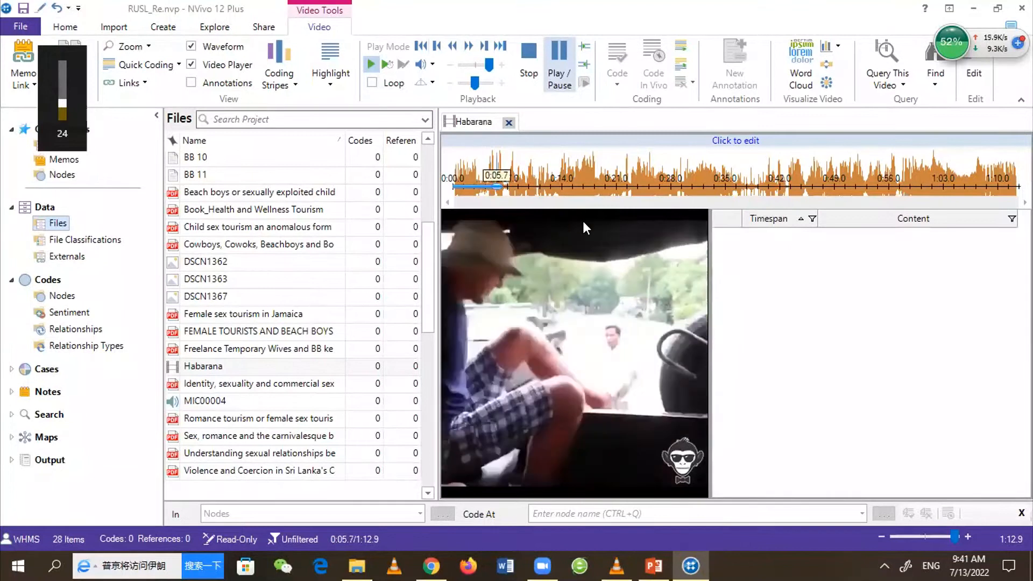
pyautogui.press('XF86AudioRaiseVolume')
pyautogui.press('XF86AudioRaiseVolume')
pyautogui.press('XF86AudioRaiseVolume')
pyautogui.press('XF86AudioRaiseVolume')
pyautogui.press('XF86AudioRaiseVolume')
pyautogui.press('XF86AudioRaiseVolume')
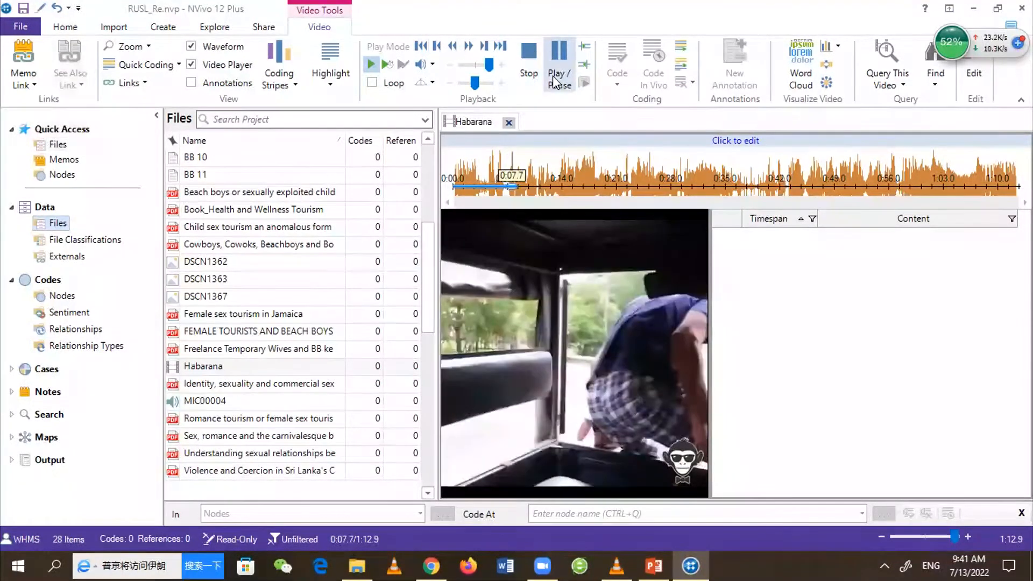
pyautogui.click(556, 81)
pyautogui.click(508, 123)
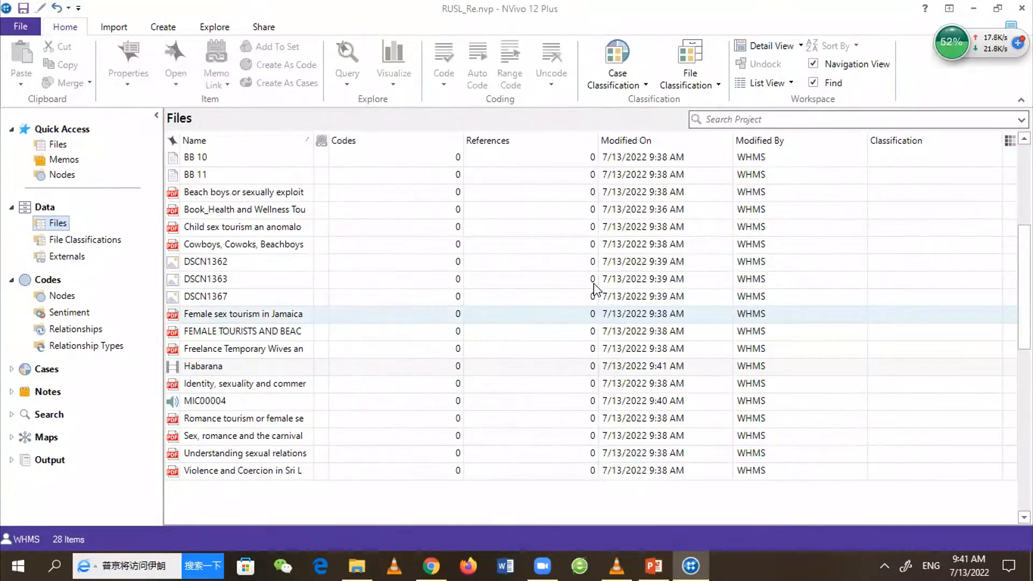
# Look through the whole list of imported sources in Files, from the BB transcripts to the last PDF articles
pyautogui.click(593, 283)
pyautogui.scroll(3, 593, 285)
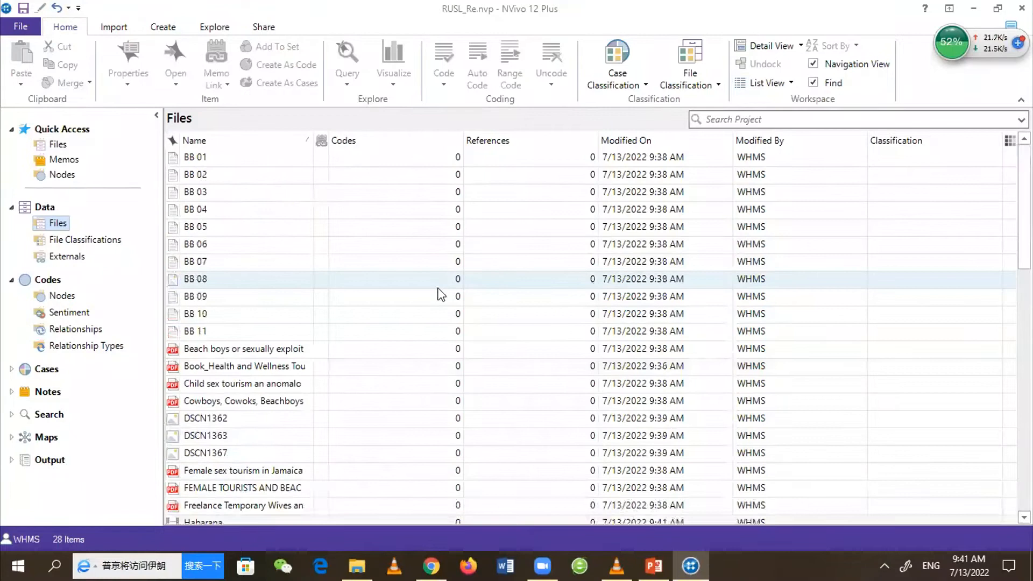
pyautogui.scroll(-2, 309, 372)
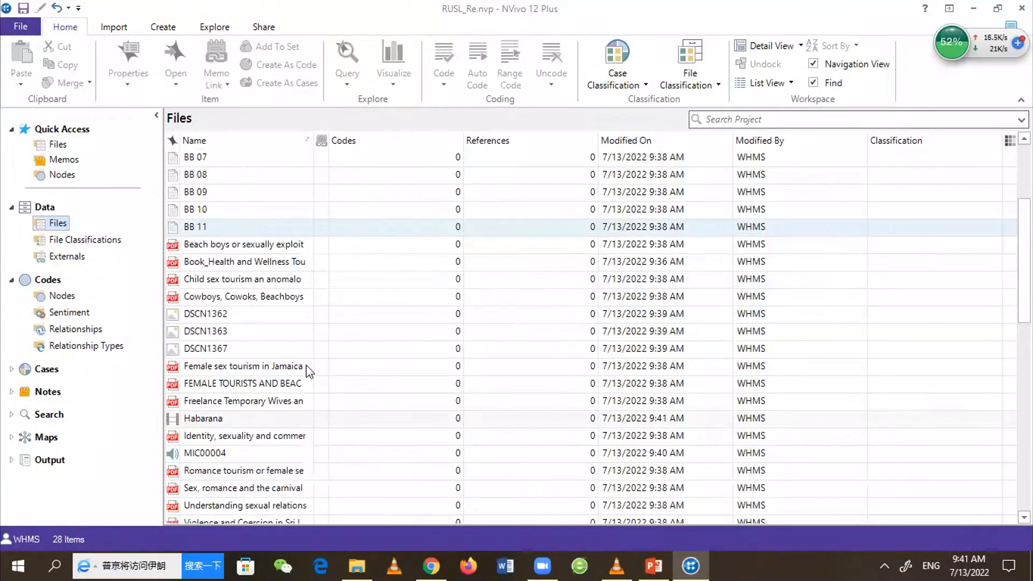
pyautogui.scroll(-3, 309, 371)
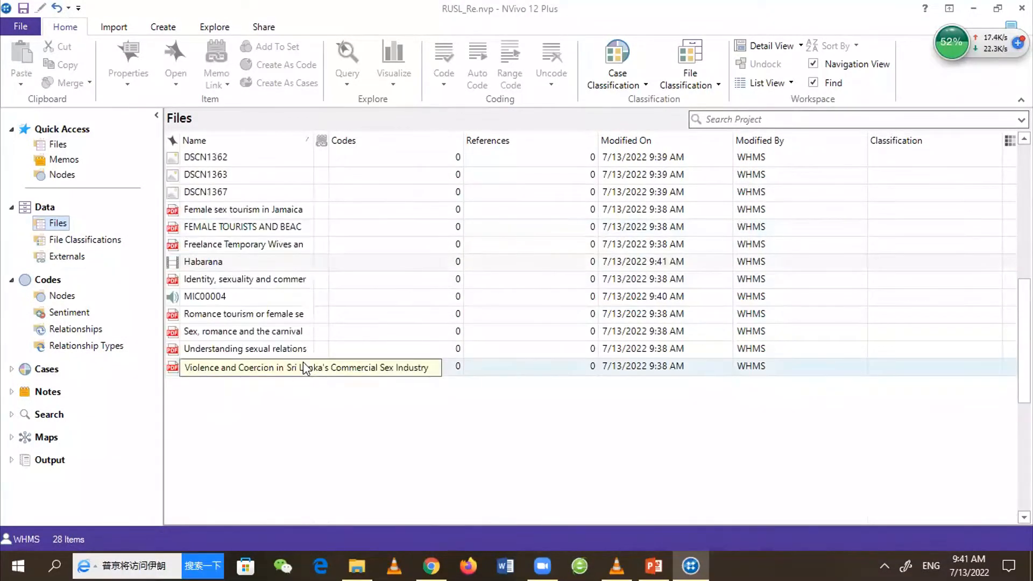
pyautogui.click(286, 338)
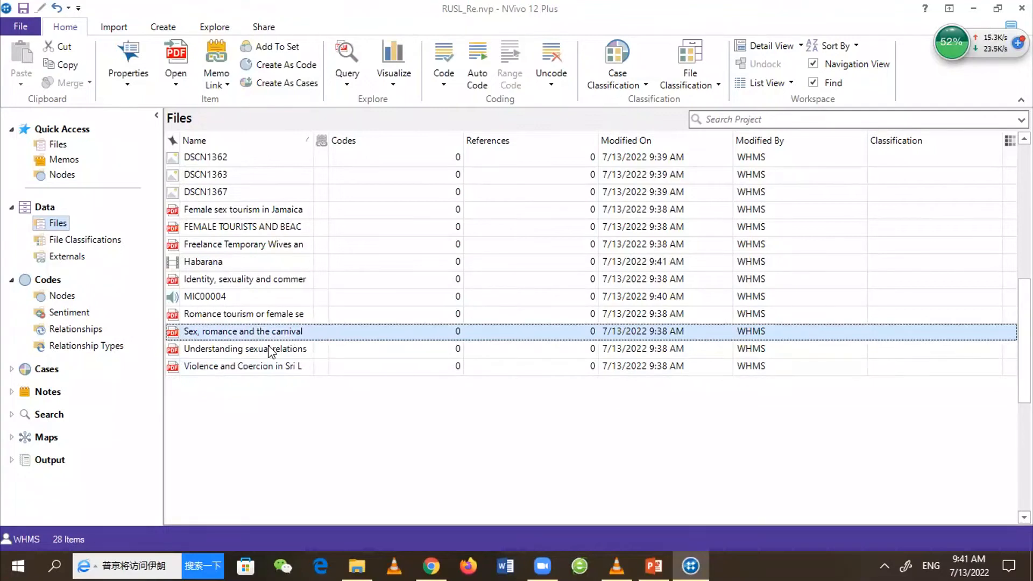
pyautogui.click(240, 368)
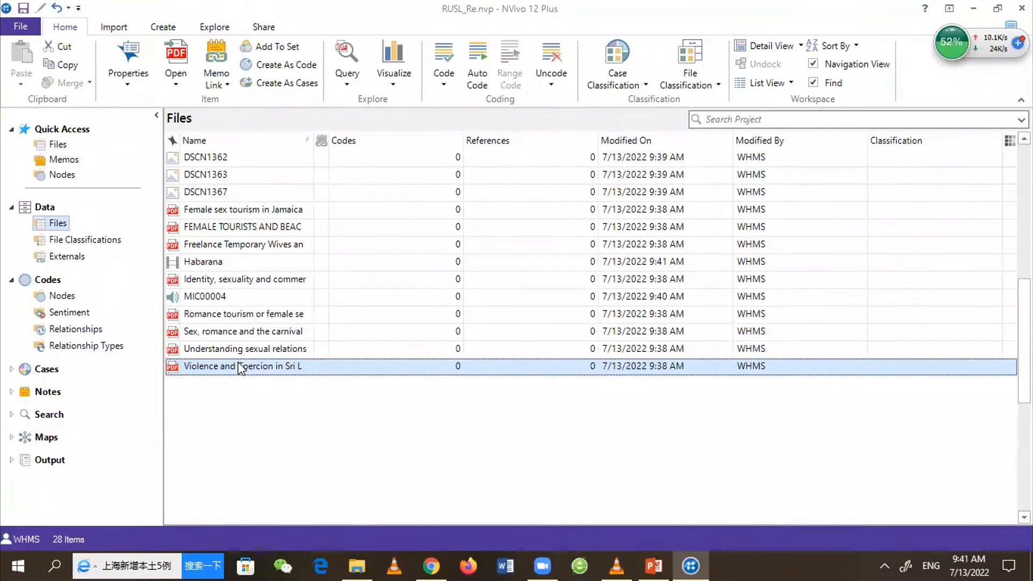
pyautogui.click(229, 419)
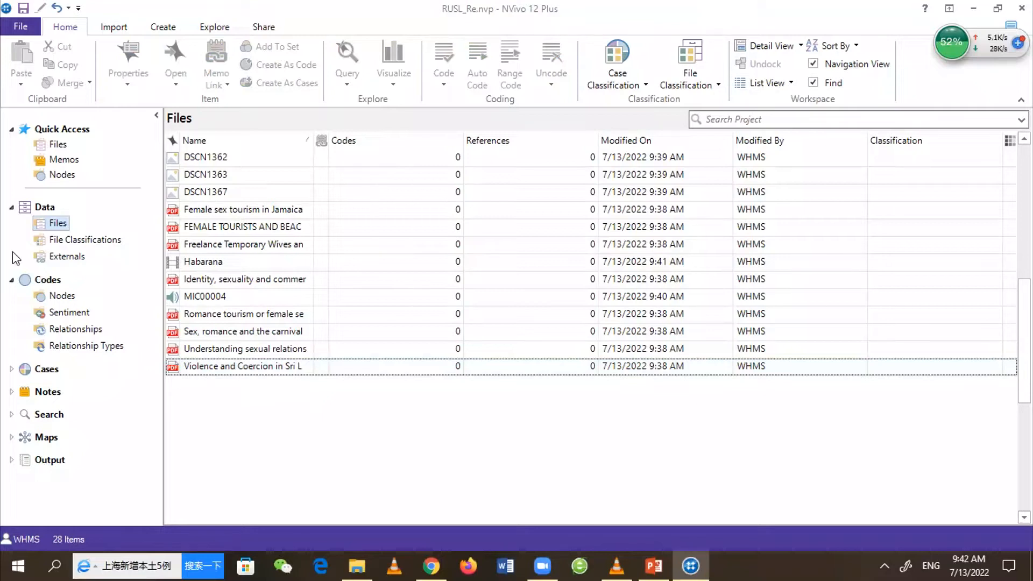
# Create two new folders named Transcripts and Images under Files in the Data section
pyautogui.rightClick(57, 228)
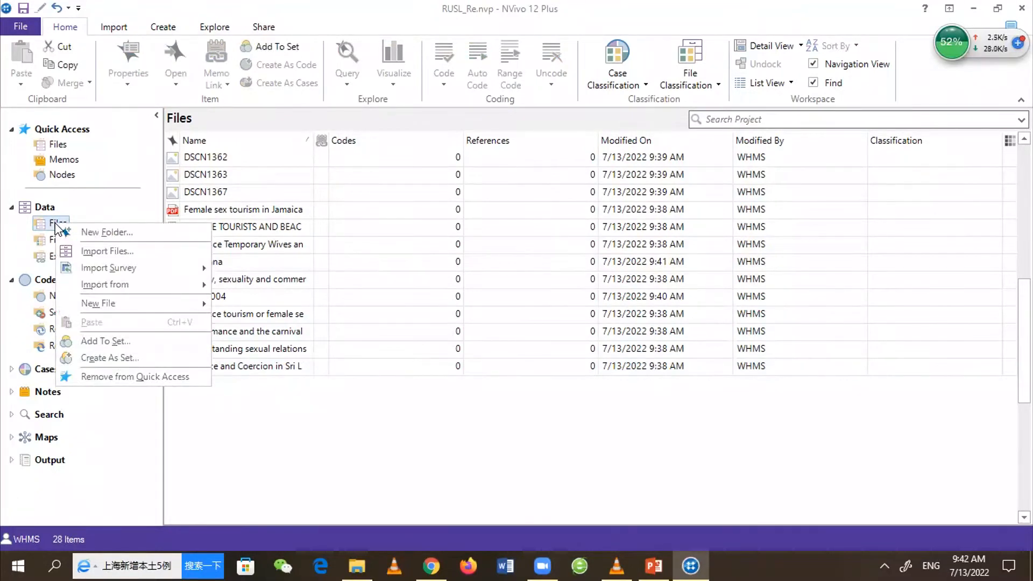
pyautogui.click(99, 235)
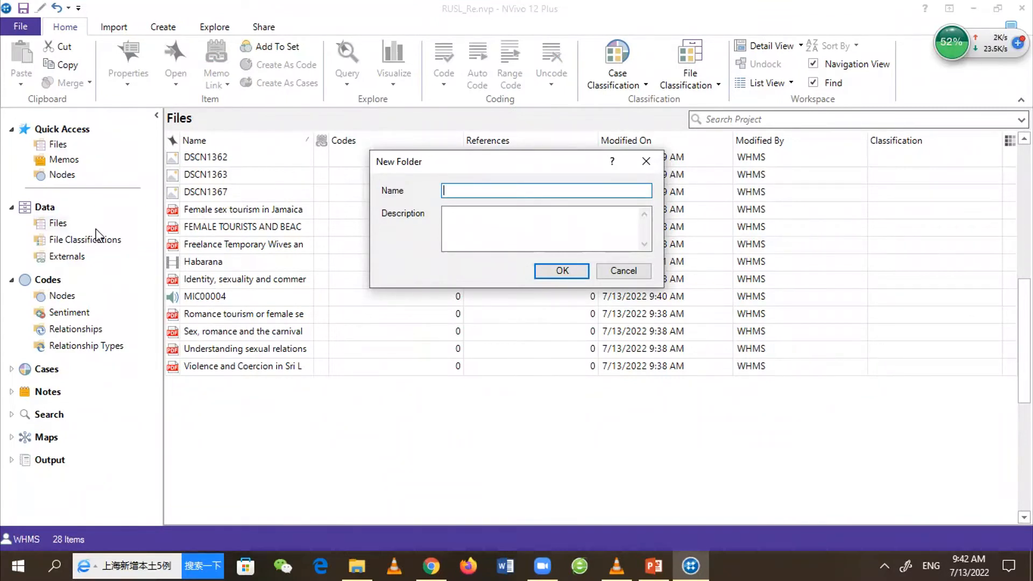
pyautogui.write('Transcripts')
pyautogui.press('Return')
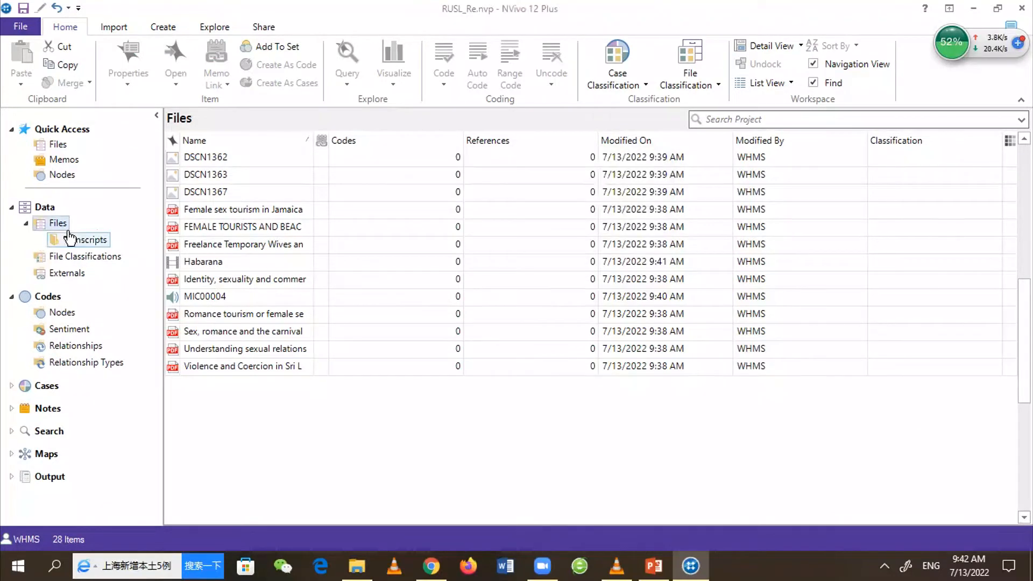
pyautogui.rightClick(59, 223)
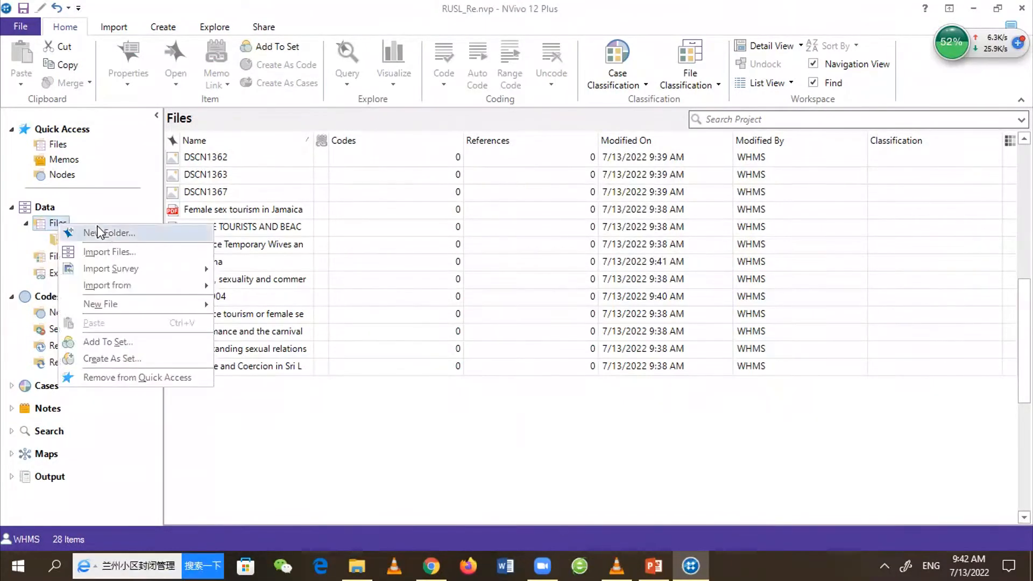
pyautogui.click(105, 232)
pyautogui.write('Images')
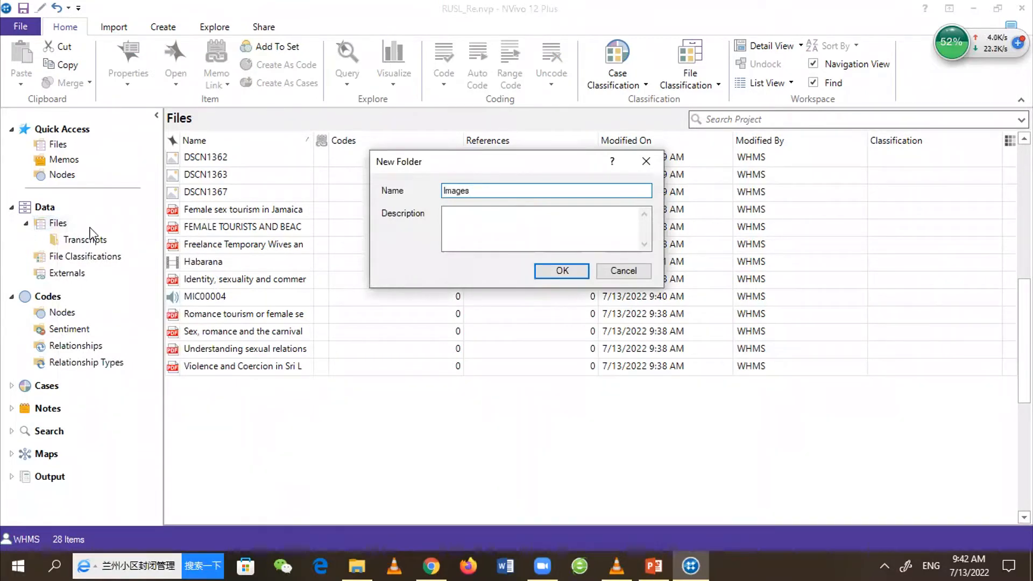
pyautogui.press('Return')
# Create two more folders under Files, named Audios and Lit
pyautogui.rightClick(58, 223)
pyautogui.click(108, 232)
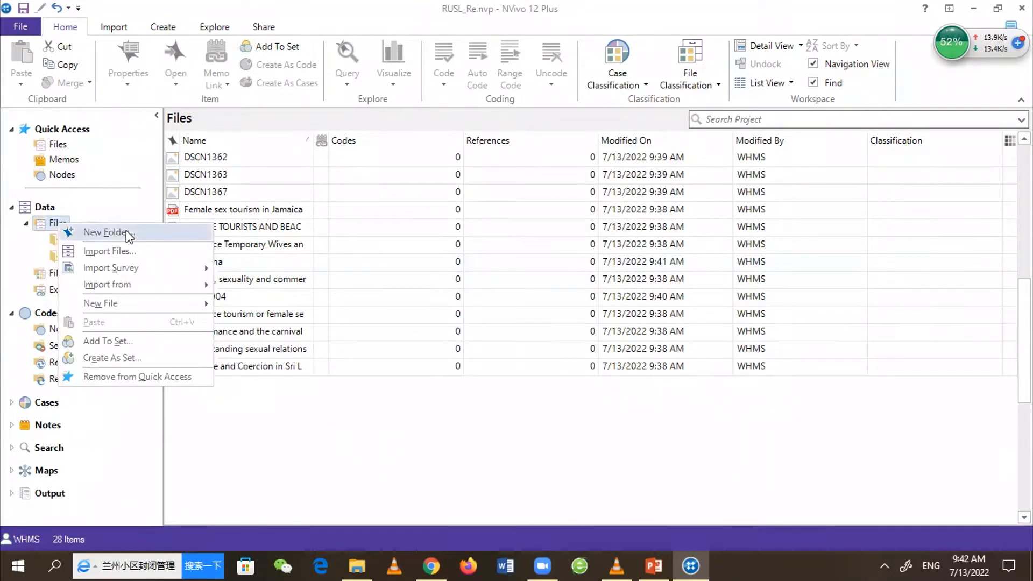
pyautogui.write('Audios')
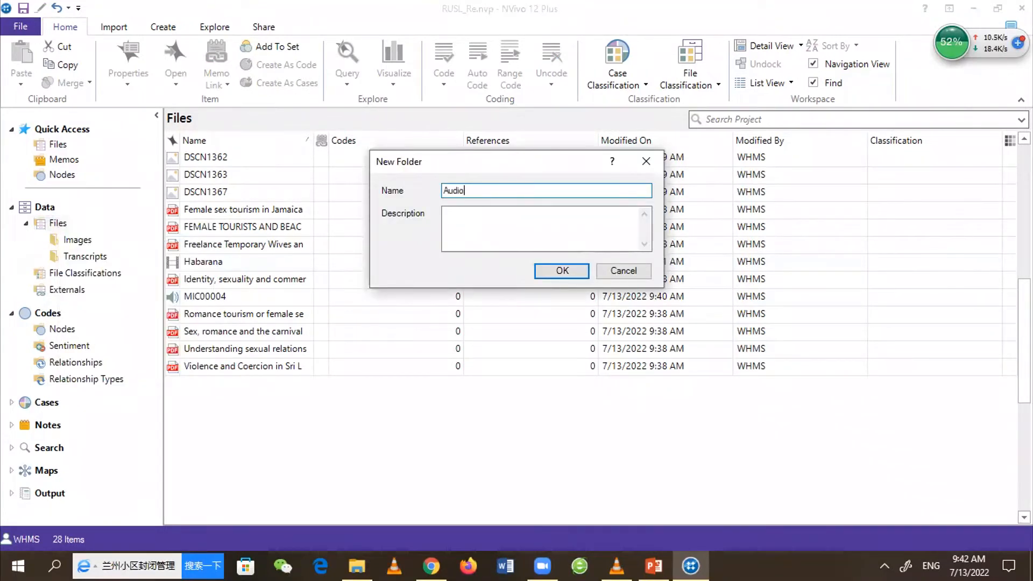
pyautogui.press('Return')
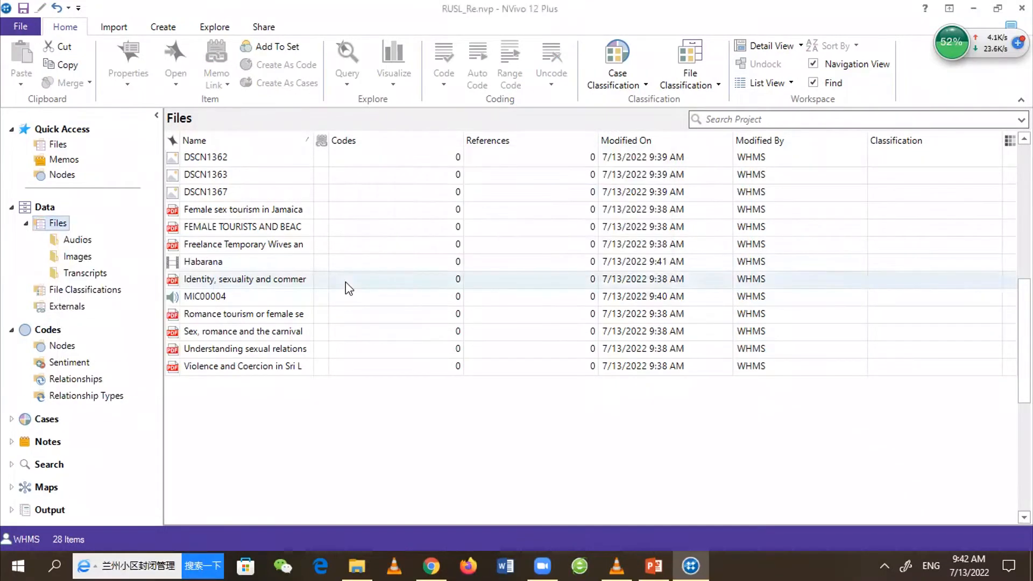
pyautogui.rightClick(59, 222)
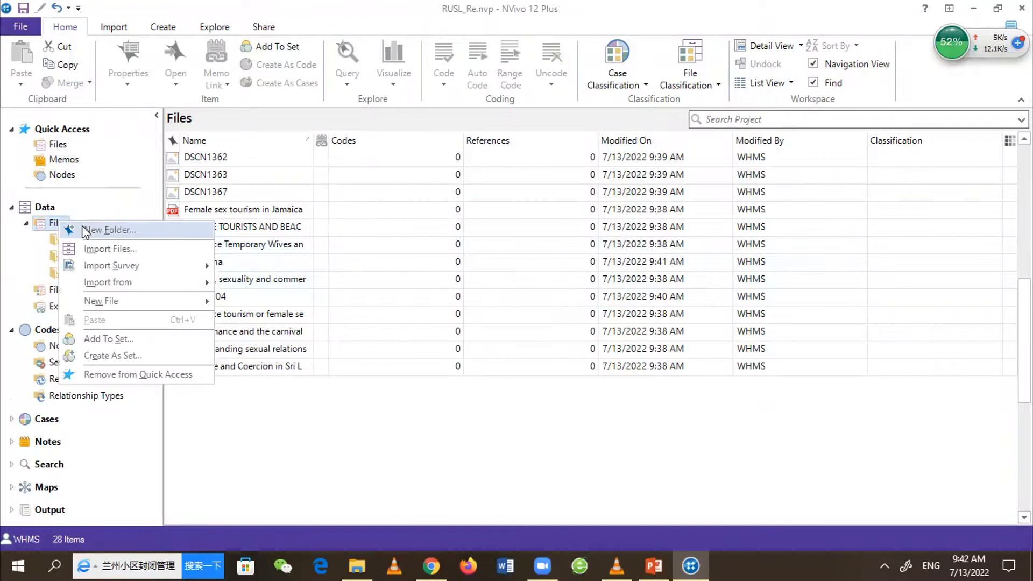
pyautogui.click(85, 231)
pyautogui.write('Lit')
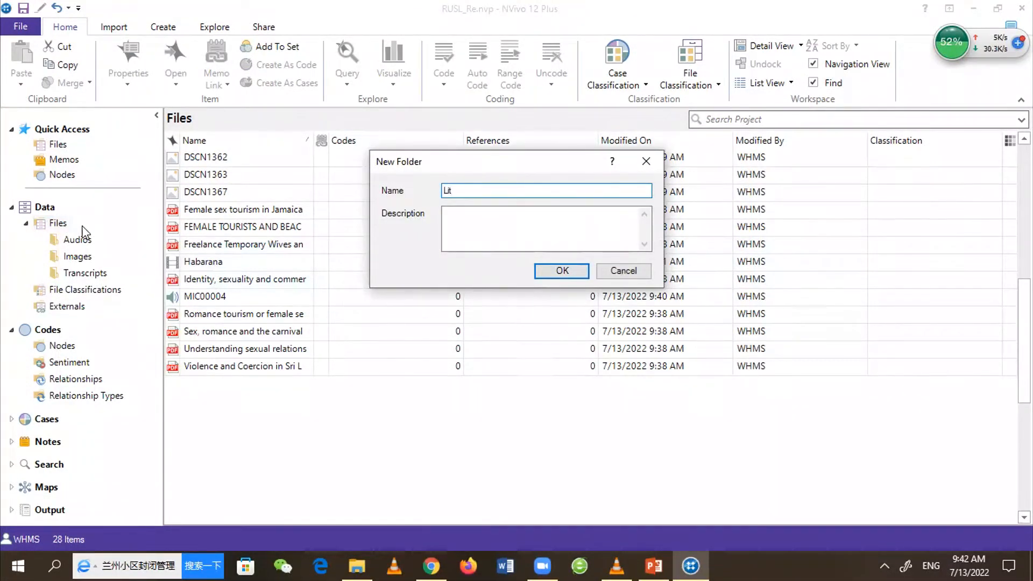
pyautogui.press('Return')
# Add the folders Videos and Books under Files
pyautogui.rightClick(86, 227)
pyautogui.press('Escape')
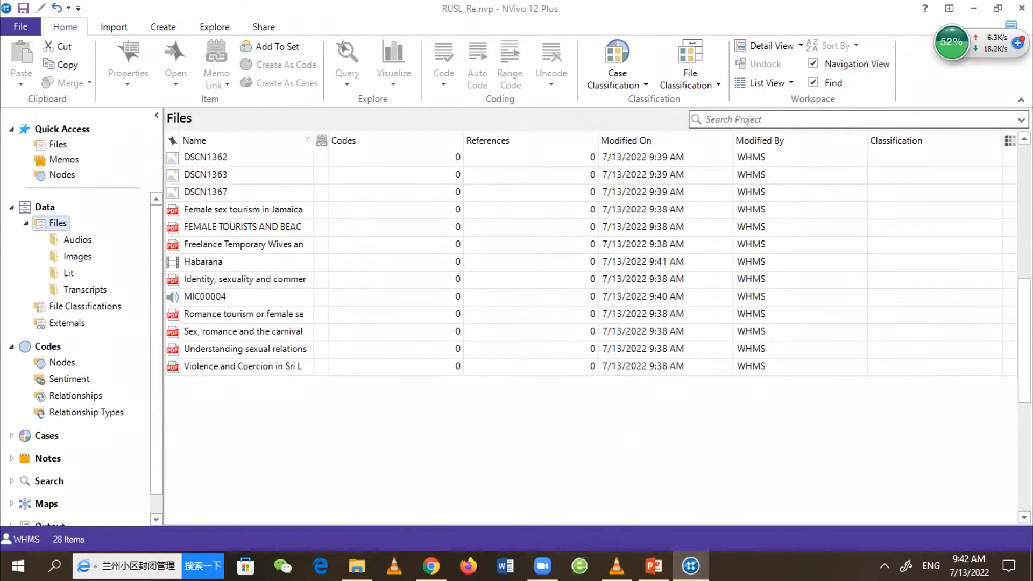
pyautogui.rightClick(86, 226)
pyautogui.click(107, 237)
pyautogui.write('Videos')
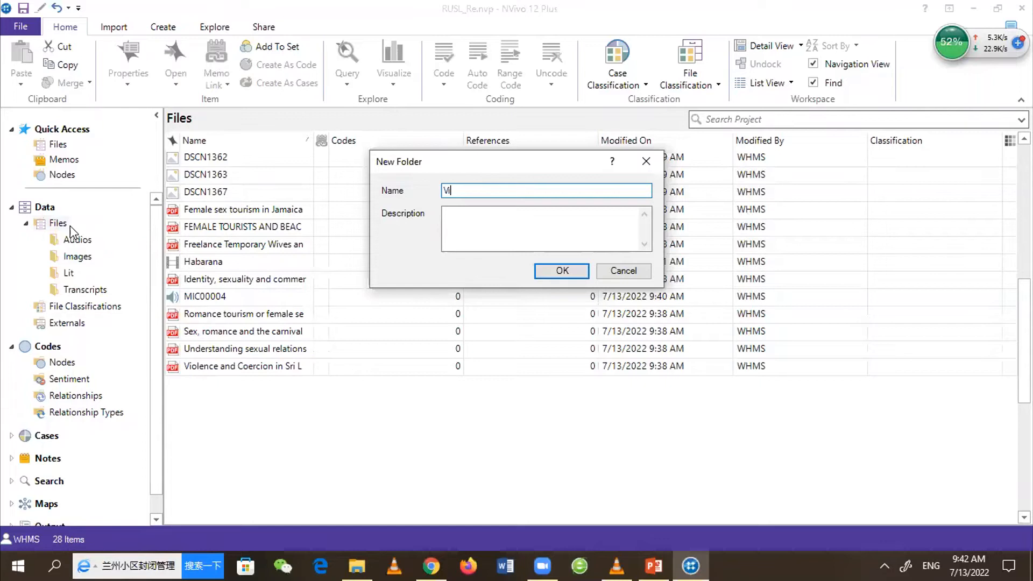
pyautogui.press('Return')
pyautogui.rightClick(84, 234)
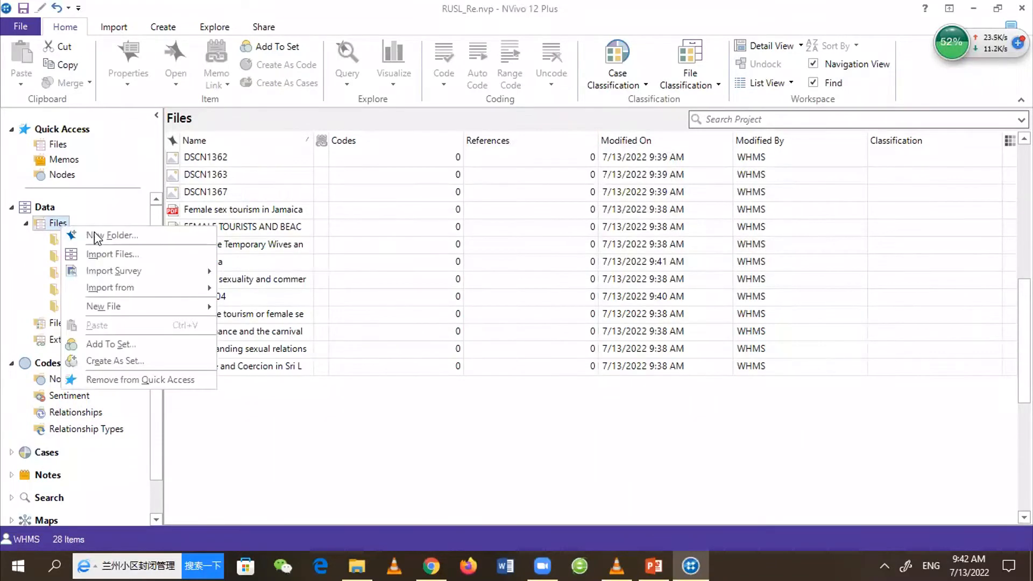
pyautogui.click(95, 237)
pyautogui.write('Books')
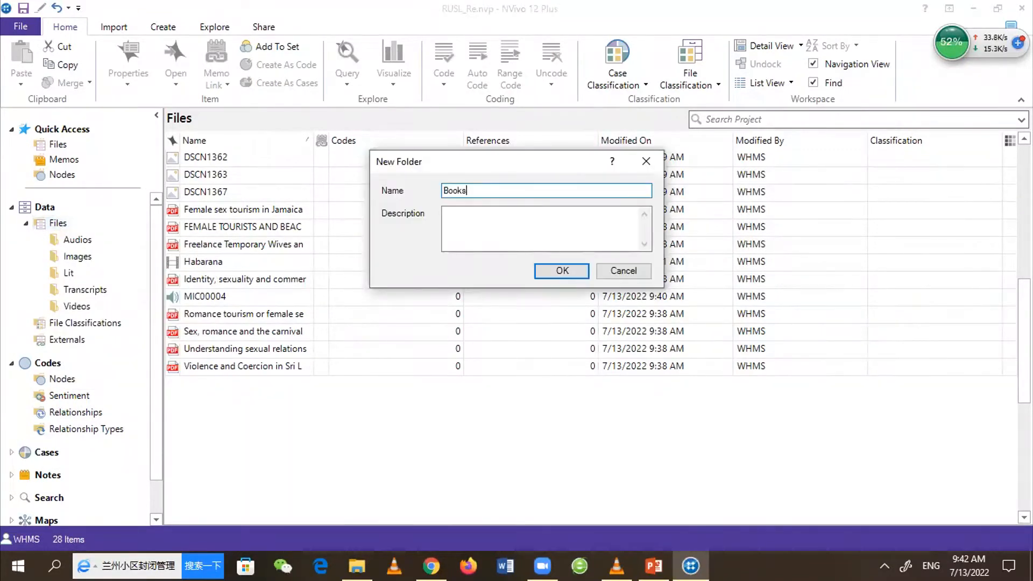
pyautogui.press('Return')
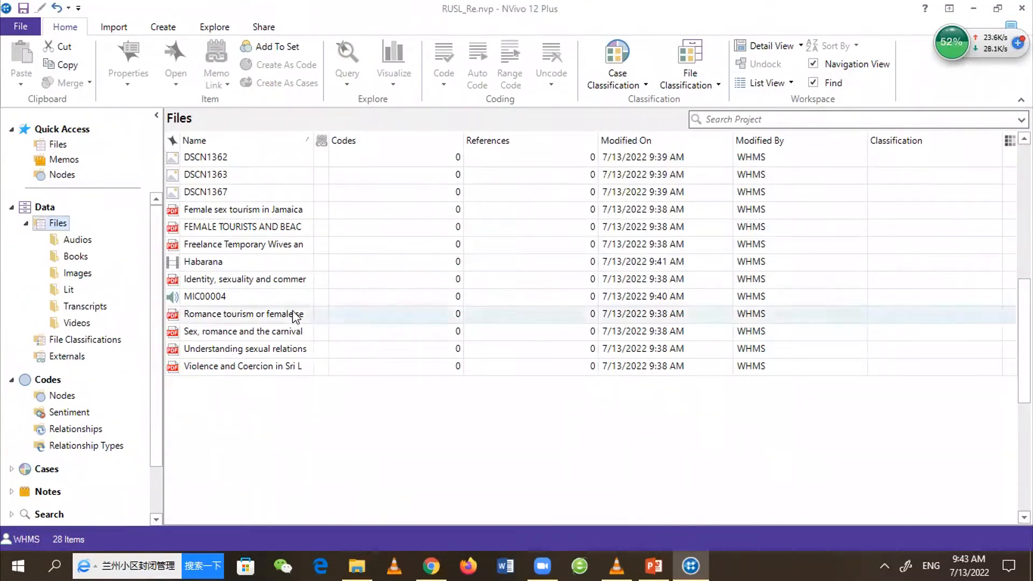
# Move the transcript documents BB 01 to BB 11 from Files into the Transcripts folder
pyautogui.scroll(5, 295, 318)
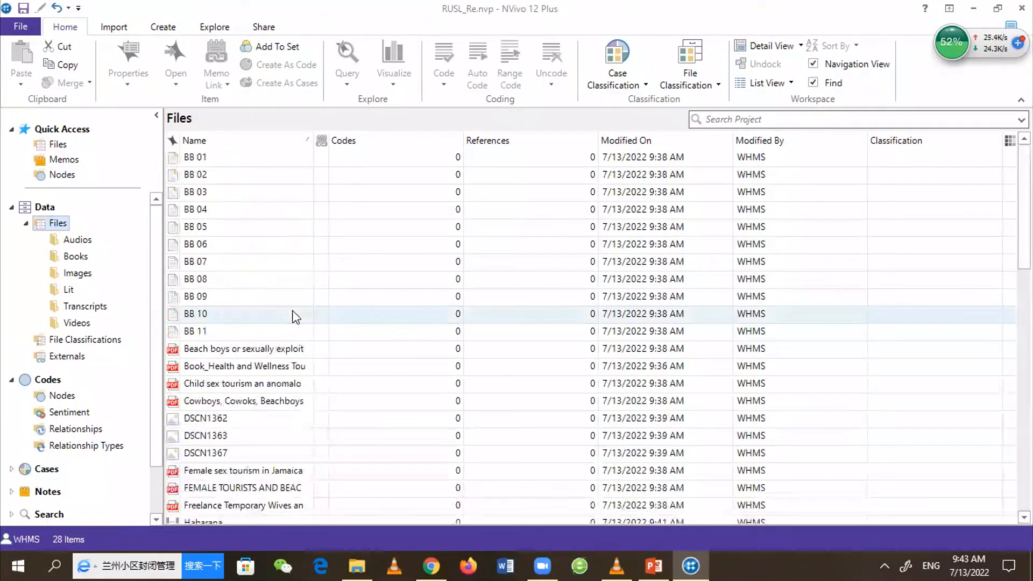
pyautogui.click(206, 157)
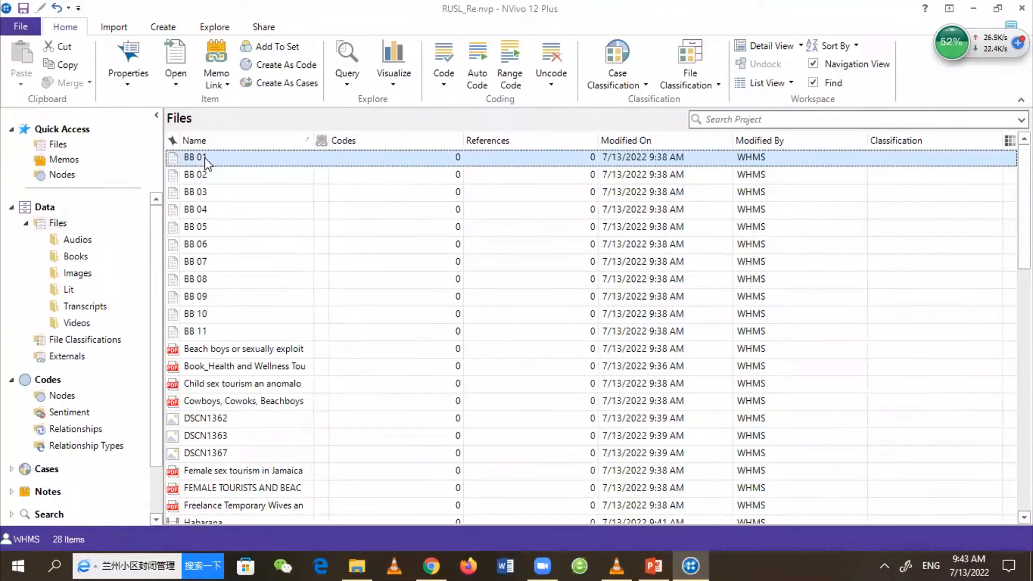
pyautogui.keyDown('shift'); pyautogui.click(203, 331); pyautogui.keyUp('shift')
pyautogui.moveTo(276, 299); pyautogui.dragTo(78, 305)
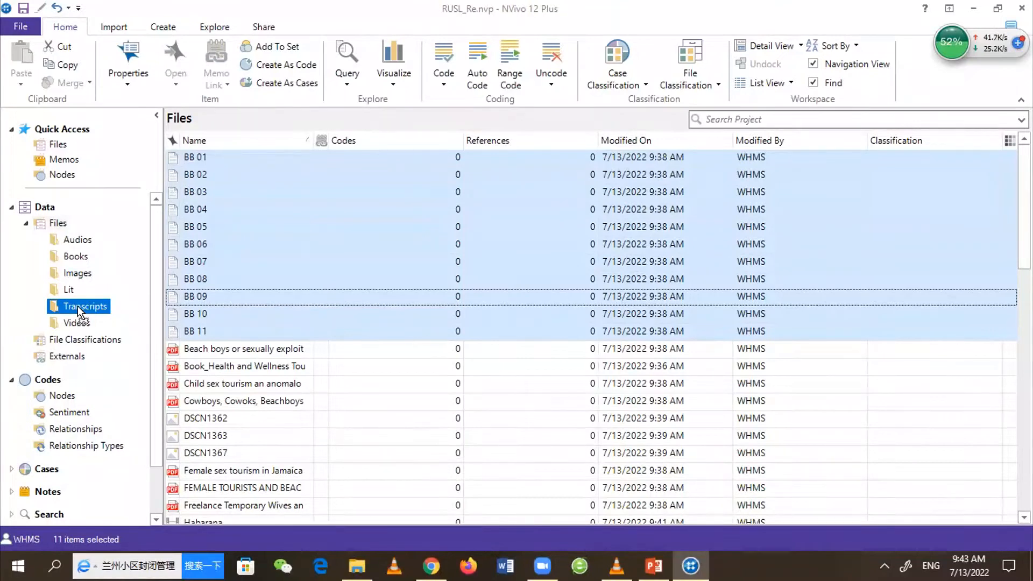
pyautogui.moveTo(78, 306); pyautogui.dragTo(78, 306)
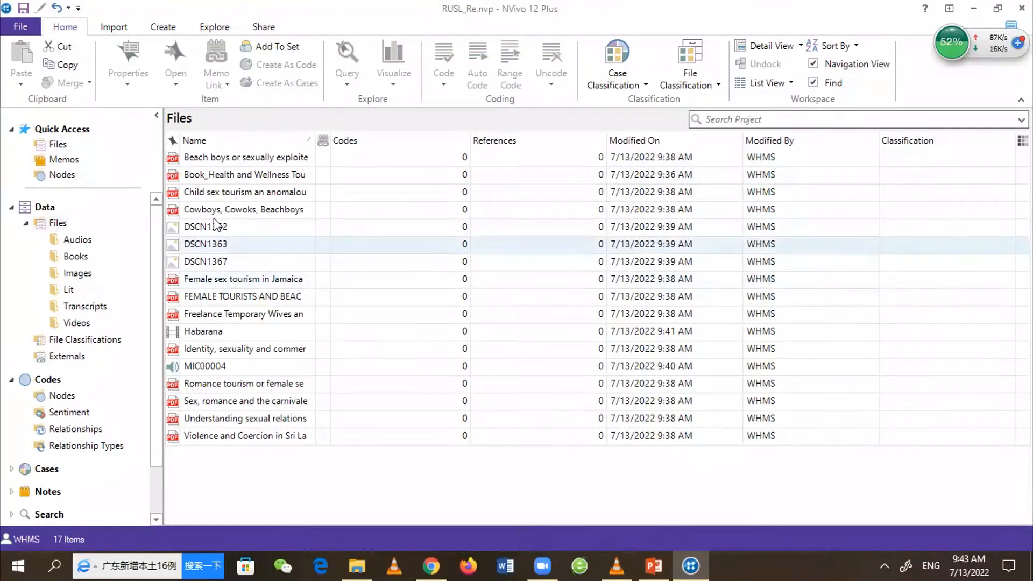
# Move the pictures DSCN1362, DSCN1363 and DSCN1367 into the Images folder and the Habarana video into the Videos folder
pyautogui.keyDown('shift'); pyautogui.click(208, 263); pyautogui.keyUp('shift')
pyautogui.moveTo(208, 263); pyautogui.dragTo(81, 275)
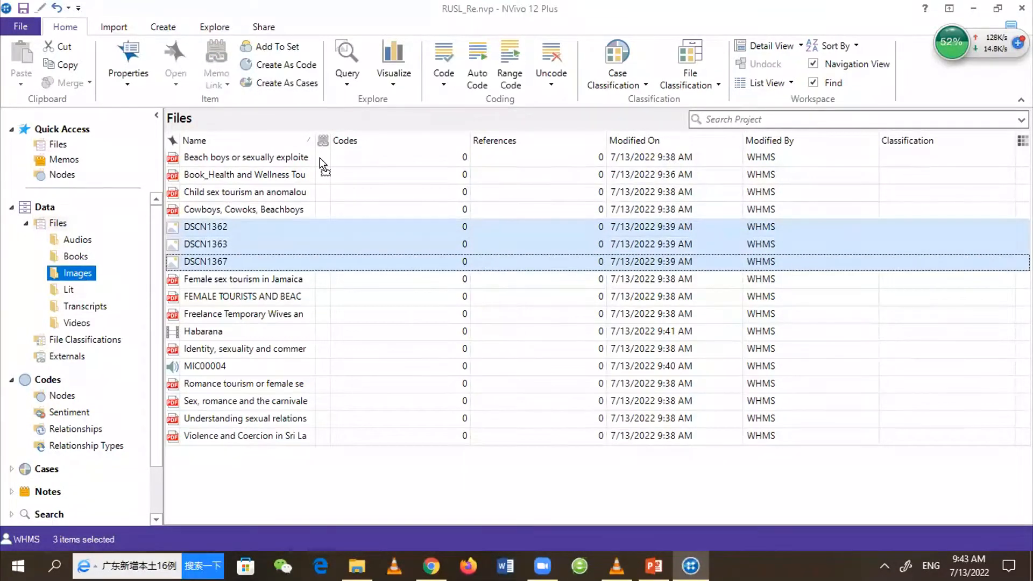
pyautogui.moveTo(204, 278); pyautogui.dragTo(66, 323)
# Move the MIC00004 recording into the Audios folder and the Book_Health and Wellness Tourism PDF into the Books folder
pyautogui.moveTo(205, 296); pyautogui.dragTo(81, 240)
pyautogui.moveTo(256, 175); pyautogui.dragTo(78, 257)
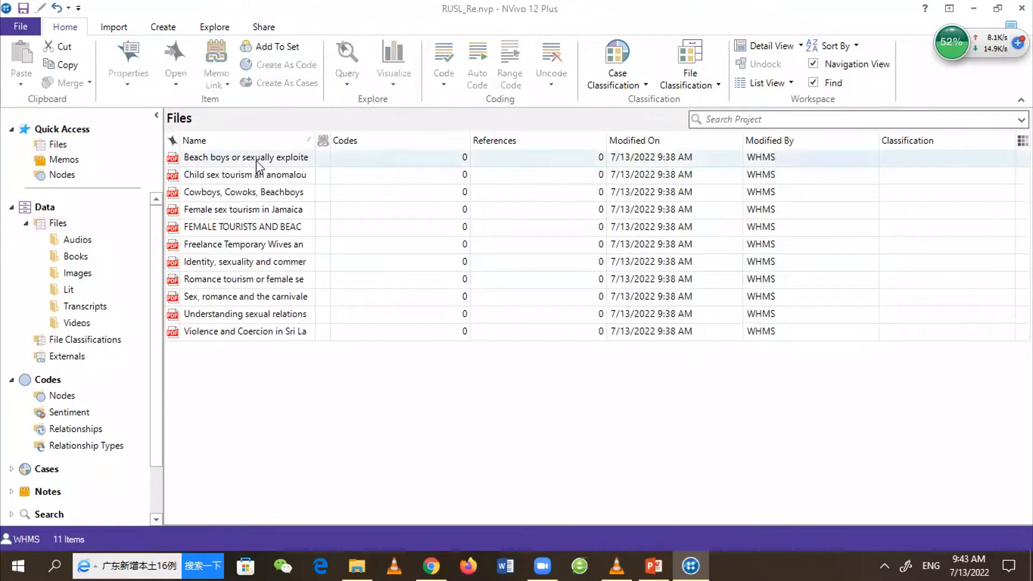
# Move all the remaining PDF articles in Files into the Lit folder and collapse the folder tree under Files
pyautogui.keyDown('shift'); pyautogui.click(214, 338); pyautogui.keyUp('shift')
pyautogui.moveTo(249, 286); pyautogui.dragTo(70, 290)
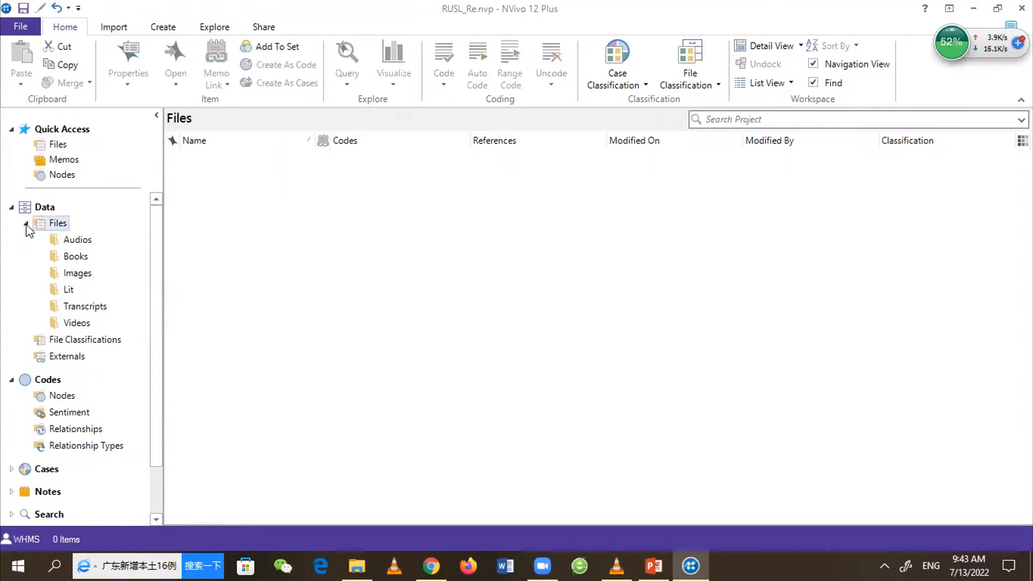
pyautogui.click(26, 223)
pyautogui.click(26, 223)
pyautogui.click(26, 223)
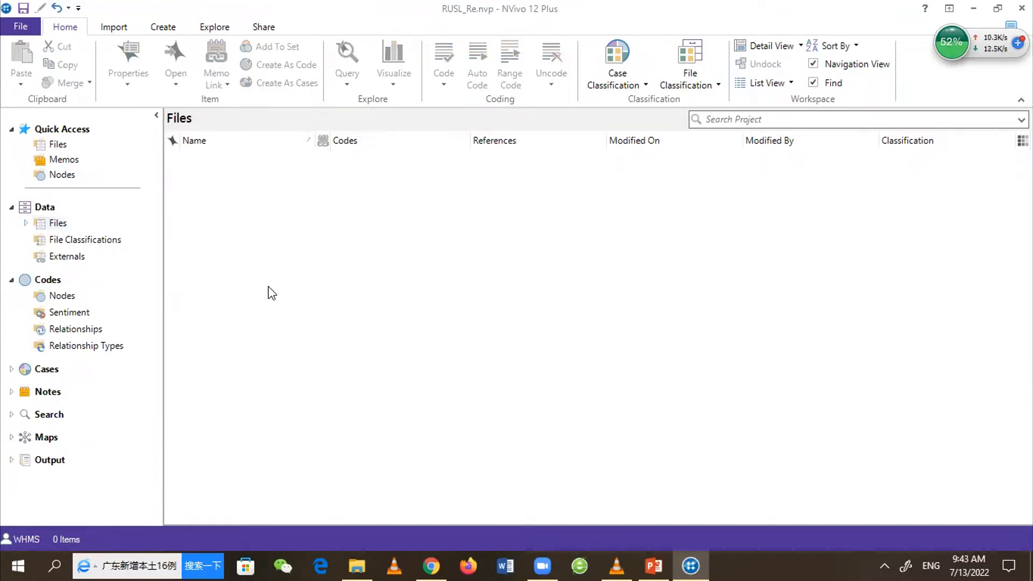
# Expand Files and check the contents of the Audios, Books, Images, Lit and Videos folders
pyautogui.click(25, 223)
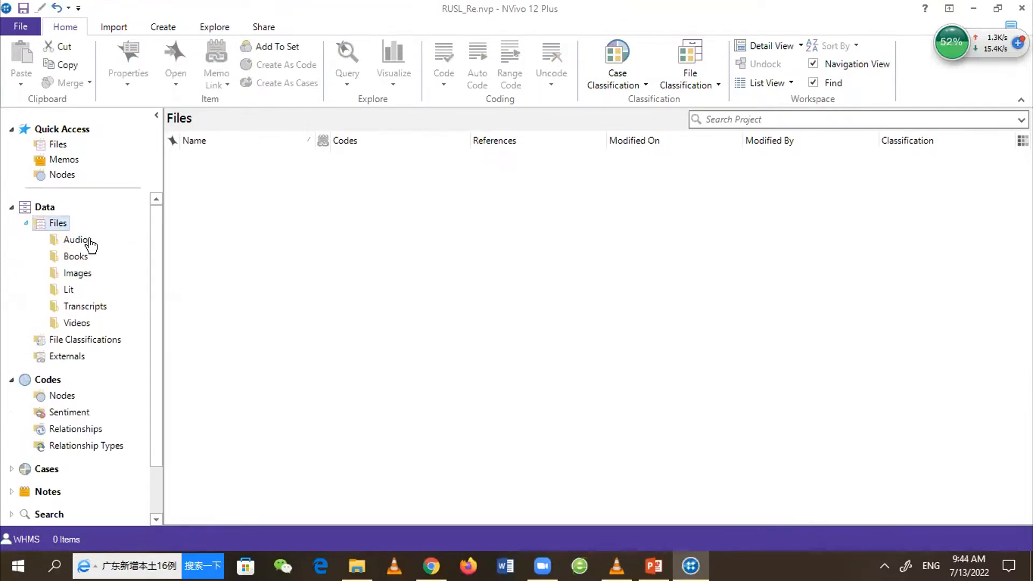
pyautogui.click(88, 241)
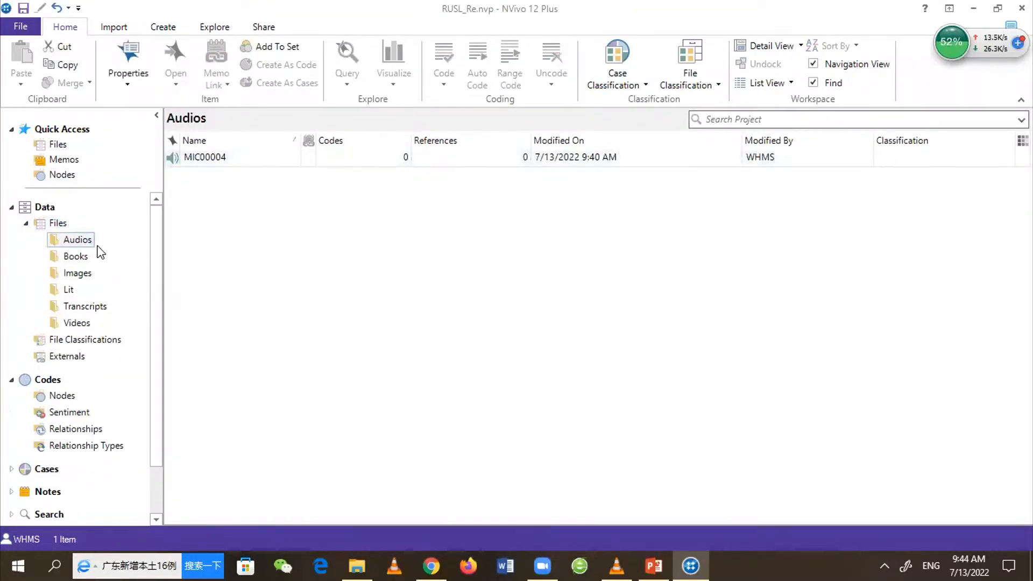
pyautogui.click(76, 257)
pyautogui.click(78, 275)
pyautogui.click(69, 291)
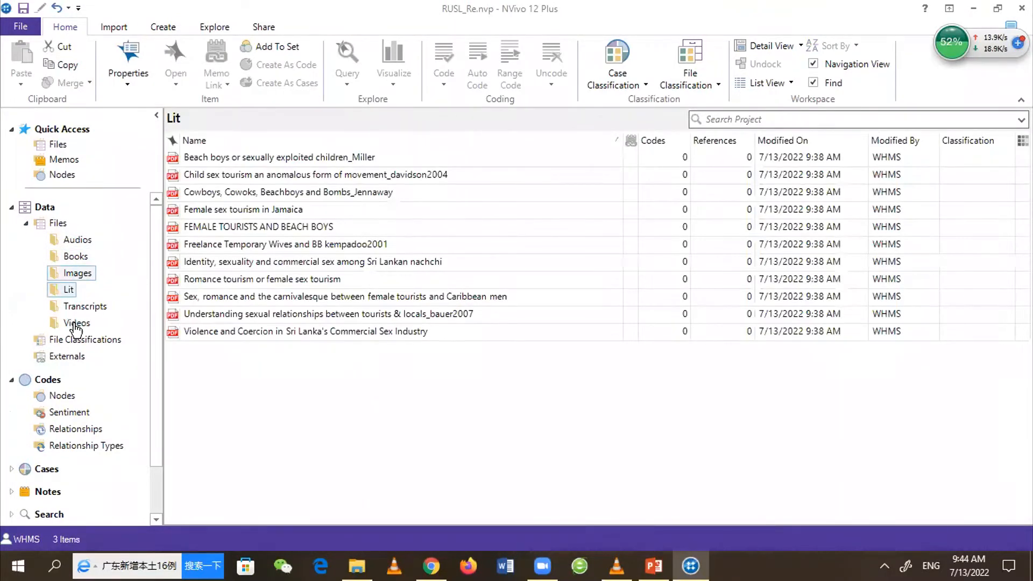
pyautogui.click(75, 325)
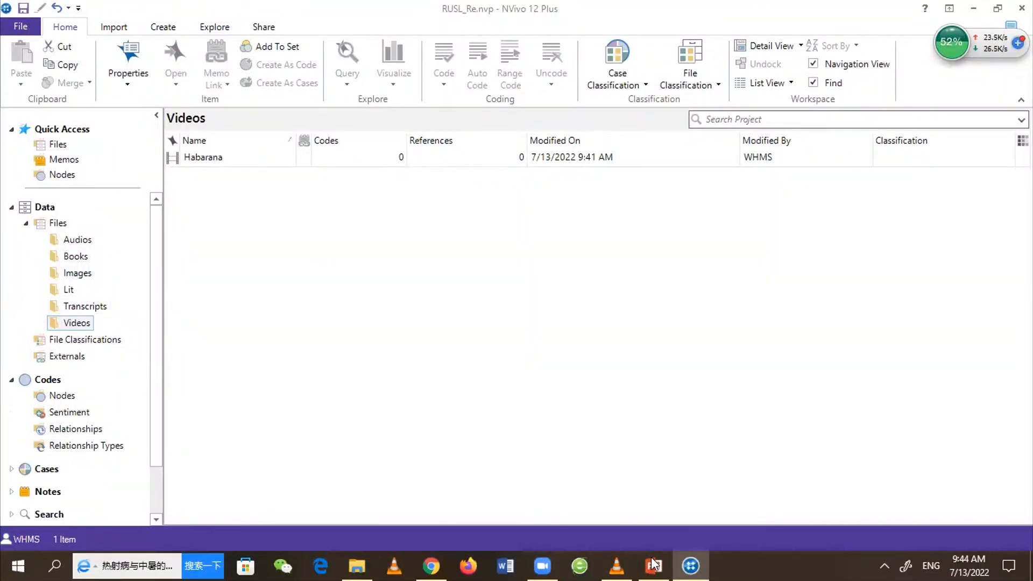
# Switch to the Nvivo 12_Introduction (2) presentation in PowerPoint and start the slide show from slide 15, Data sources
pyautogui.moveTo(652, 560)
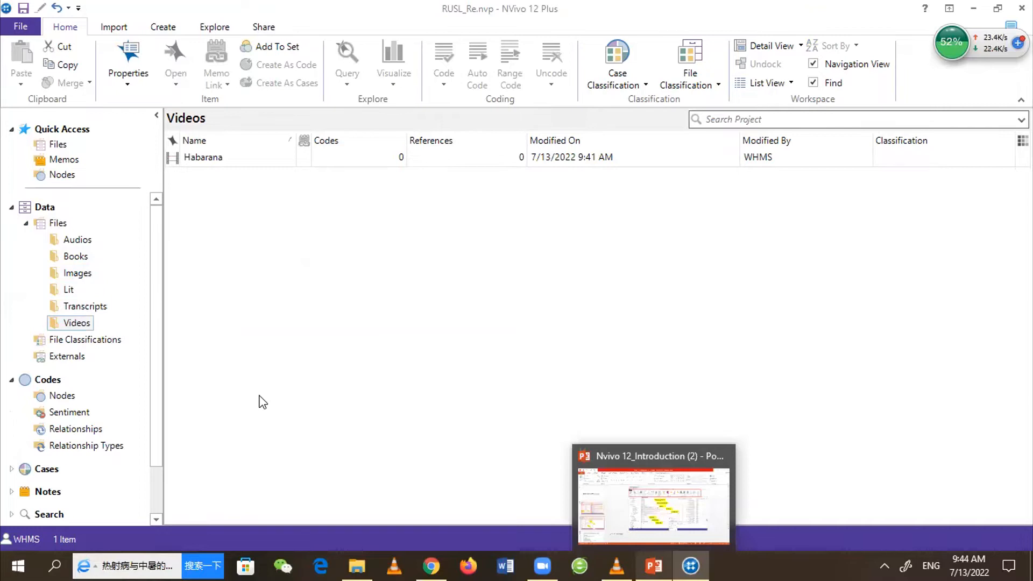
pyautogui.click(653, 565)
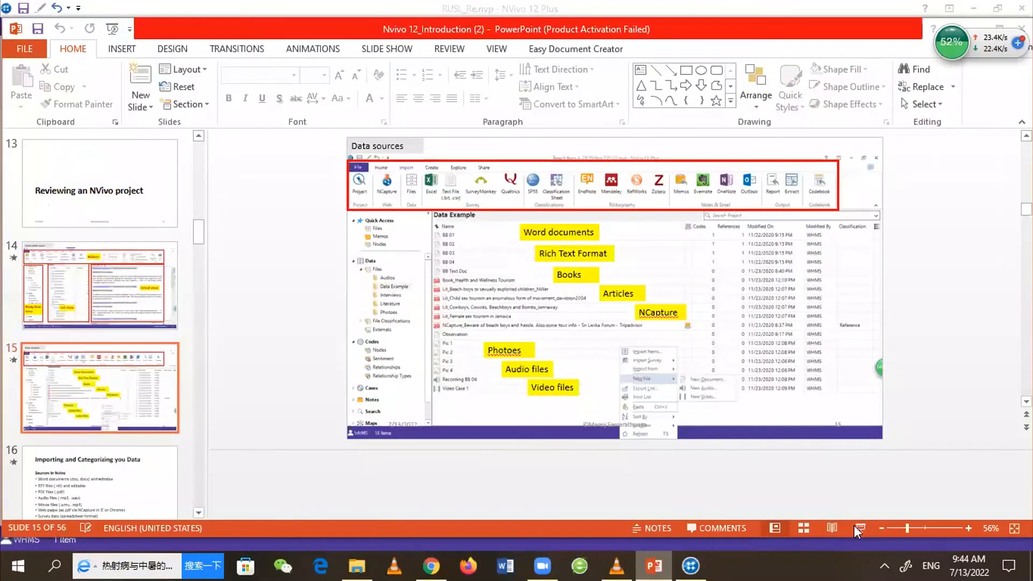
pyautogui.click(858, 529)
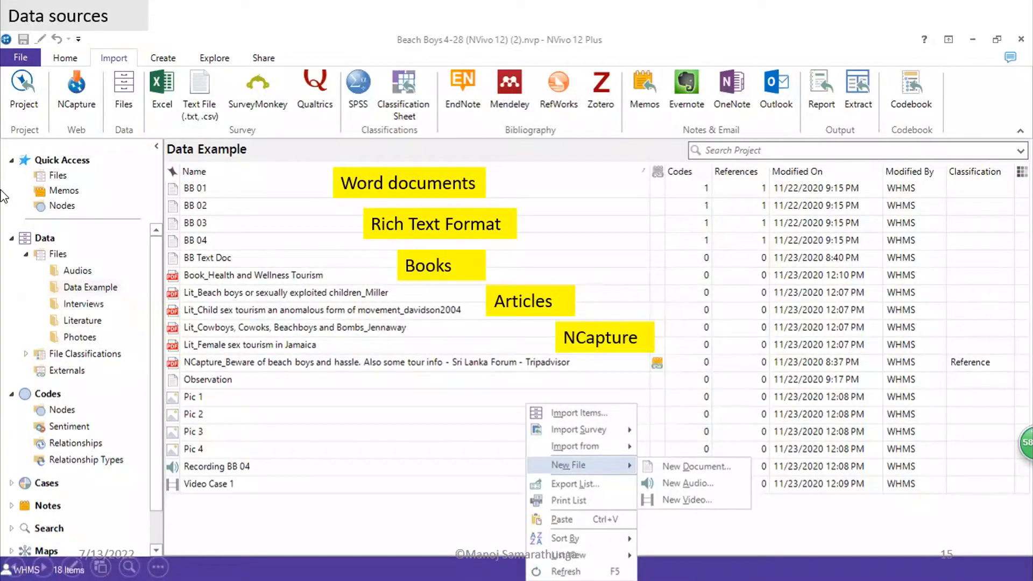
# Advance the slide show through the source types on the slide Importing and Categorizing you Data
pyautogui.click(220, 276)
pyautogui.click(220, 276)
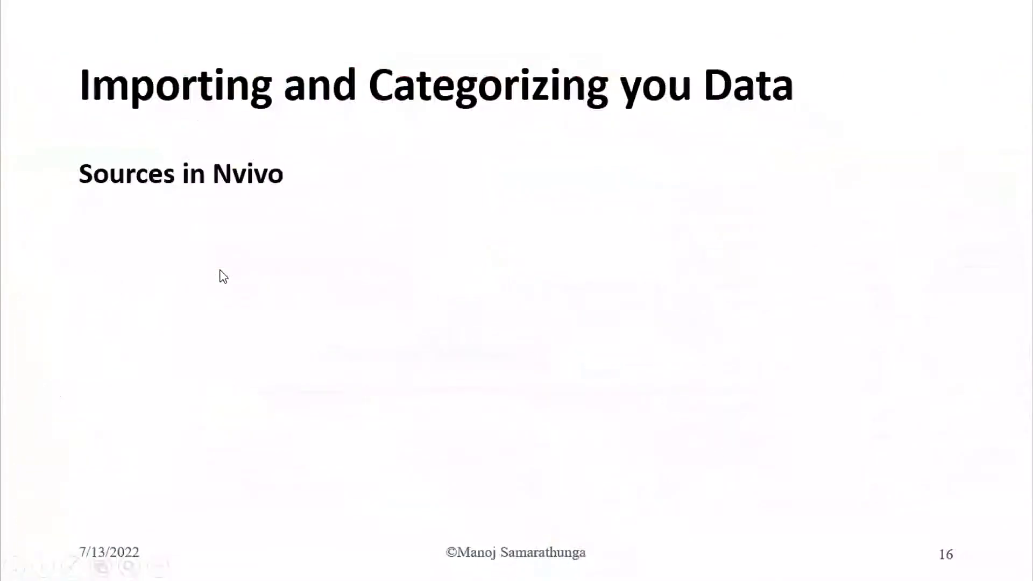
pyautogui.click(220, 270)
pyautogui.click(220, 270)
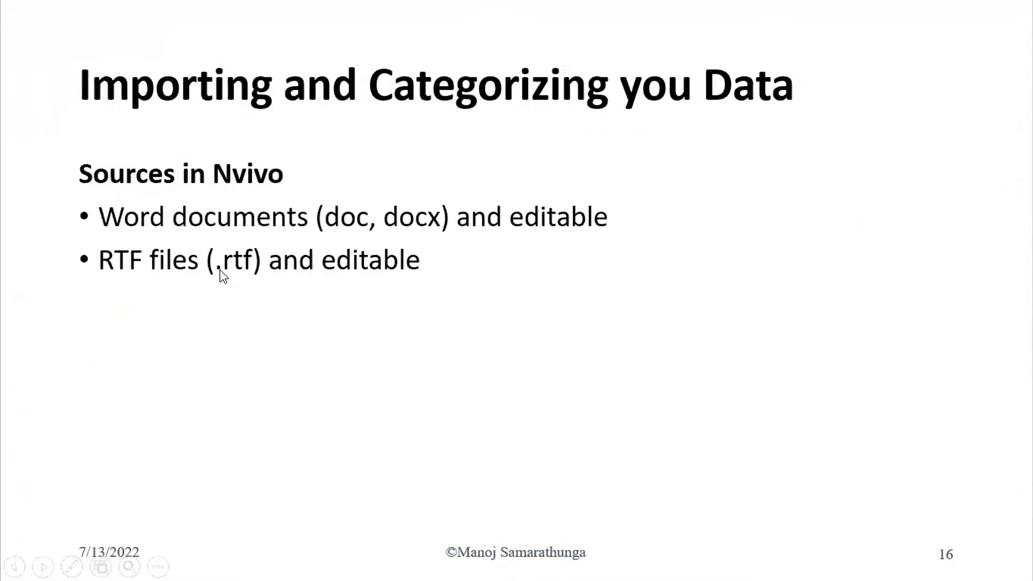
pyautogui.click(500, 329)
pyautogui.click(500, 330)
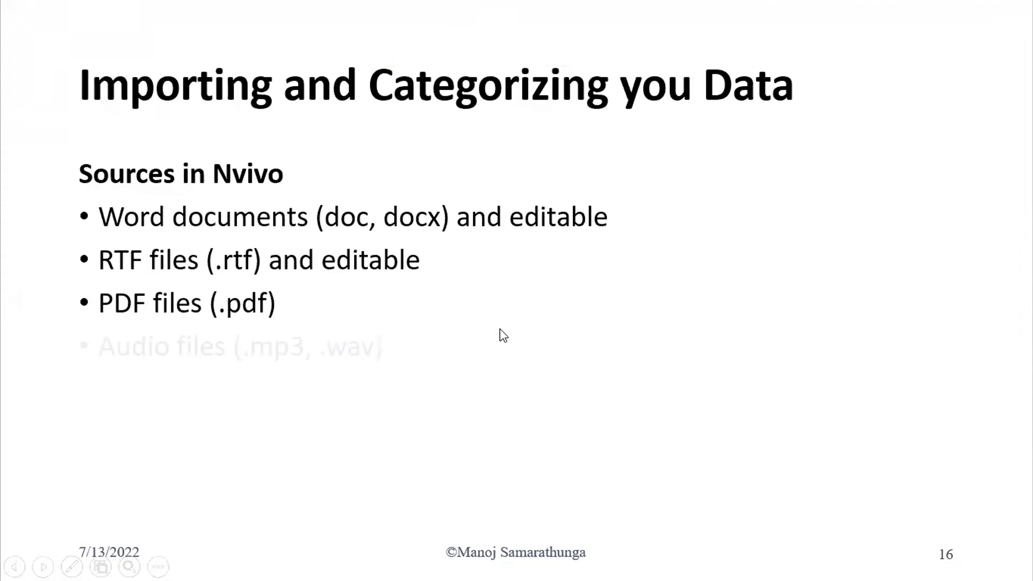
pyautogui.click(500, 330)
pyautogui.click(500, 330)
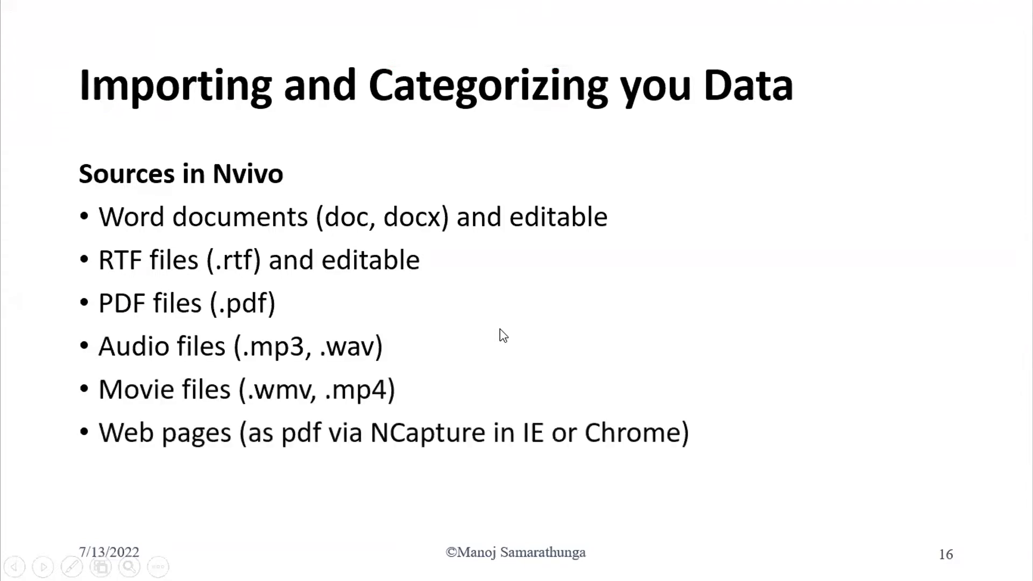
pyautogui.click(500, 329)
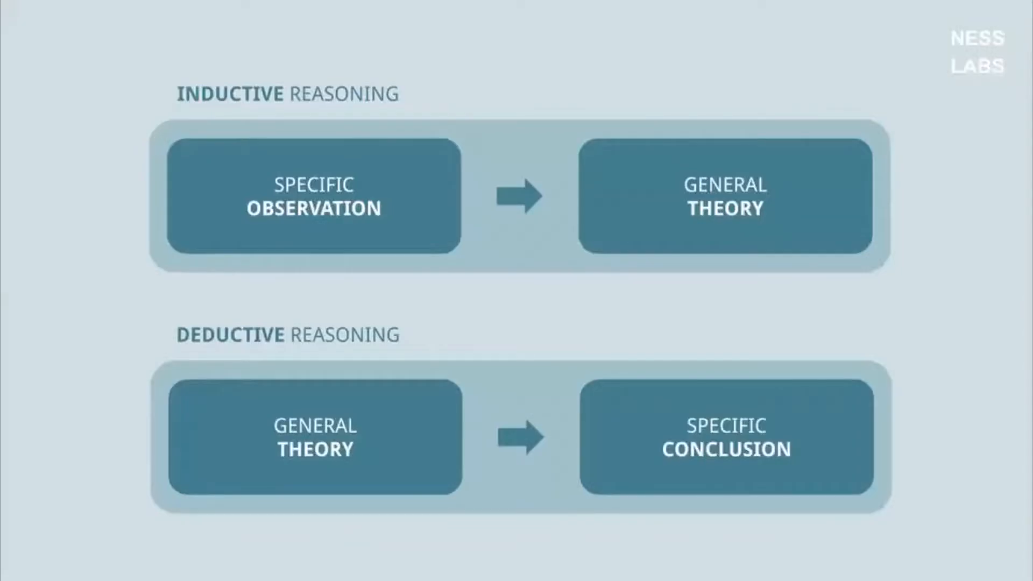
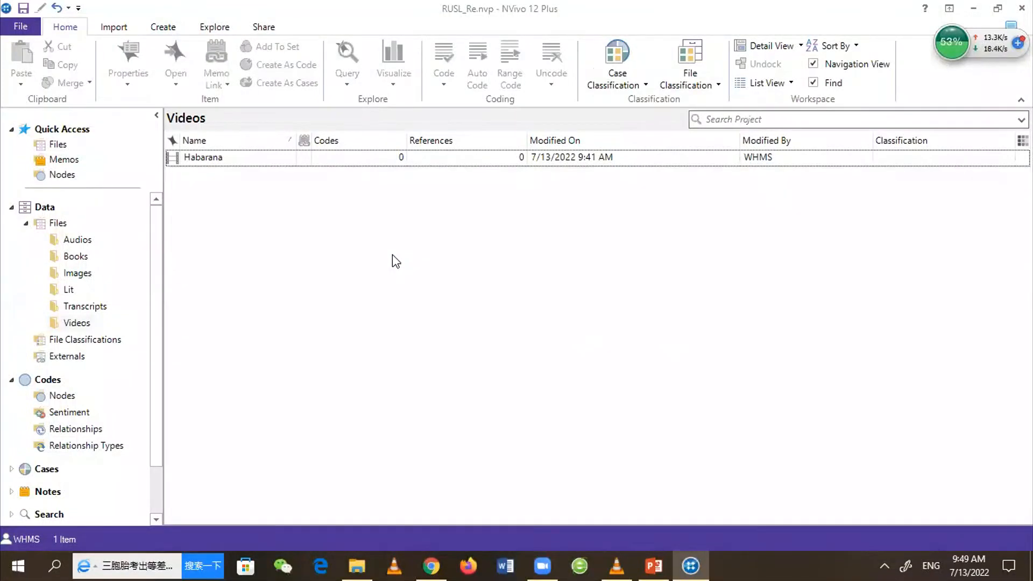
# Collapse the folders under Files in NVivo and open the Nodes list in the Codes section
pyautogui.click(51, 227)
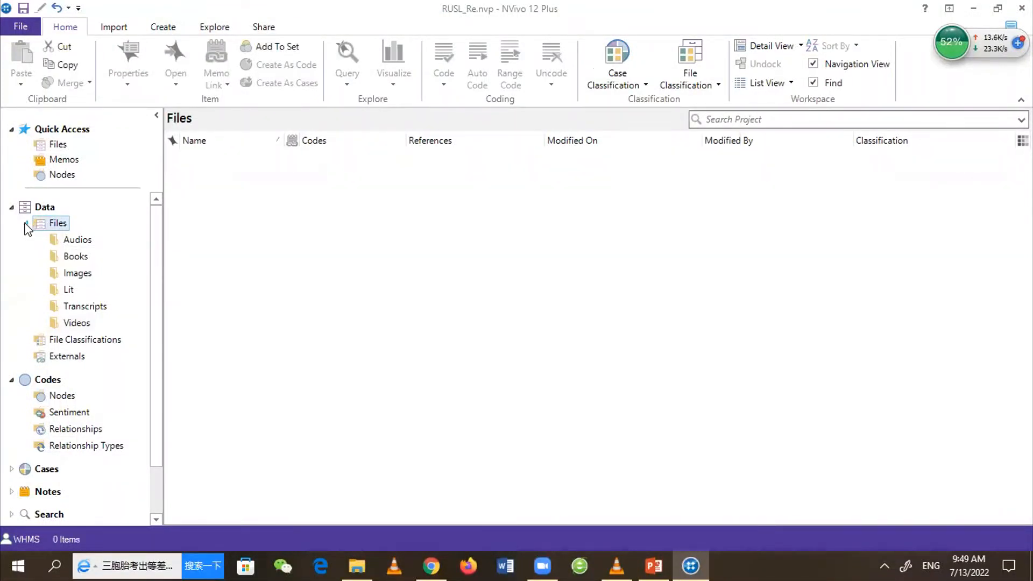
pyautogui.click(27, 224)
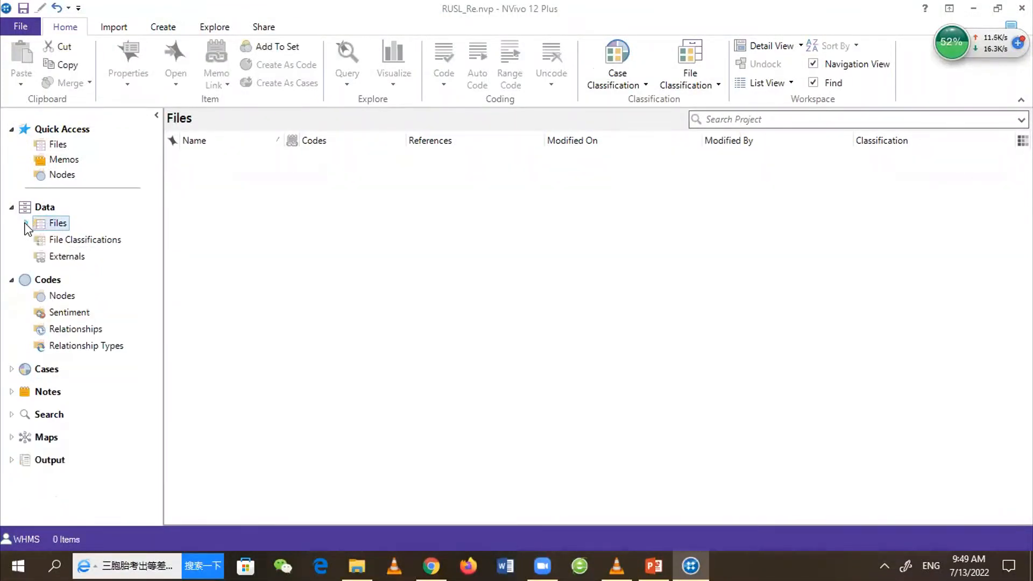
pyautogui.click(56, 299)
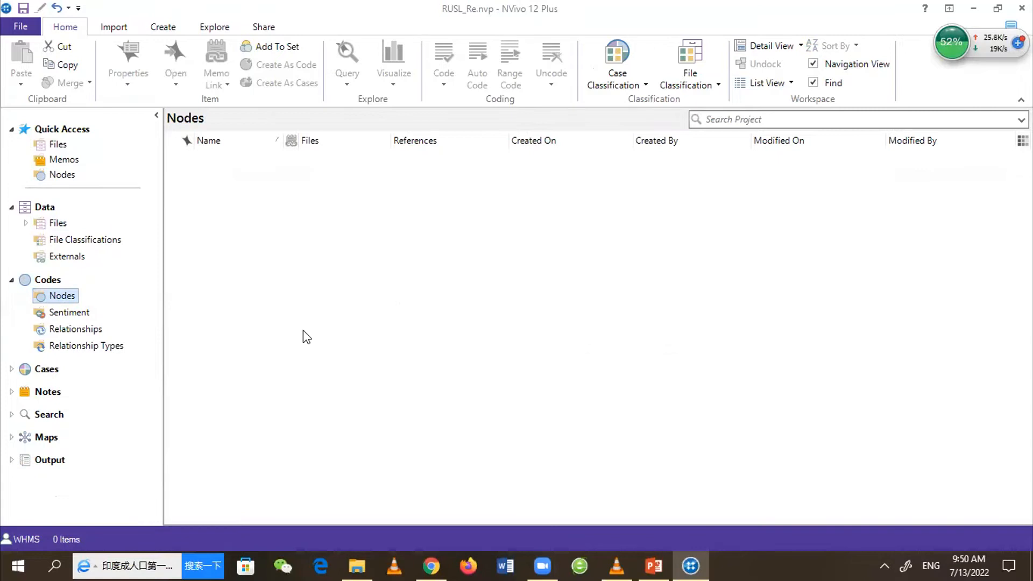
# Create a new top-level node named Beach Boys in the Nodes list
pyautogui.rightClick(347, 248)
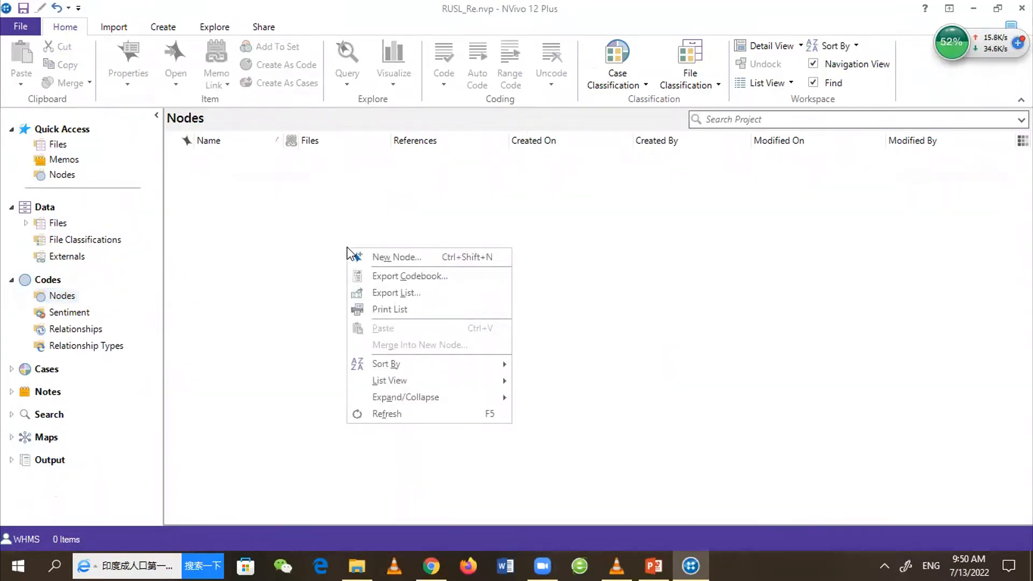
pyautogui.click(255, 208)
pyautogui.rightClick(254, 208)
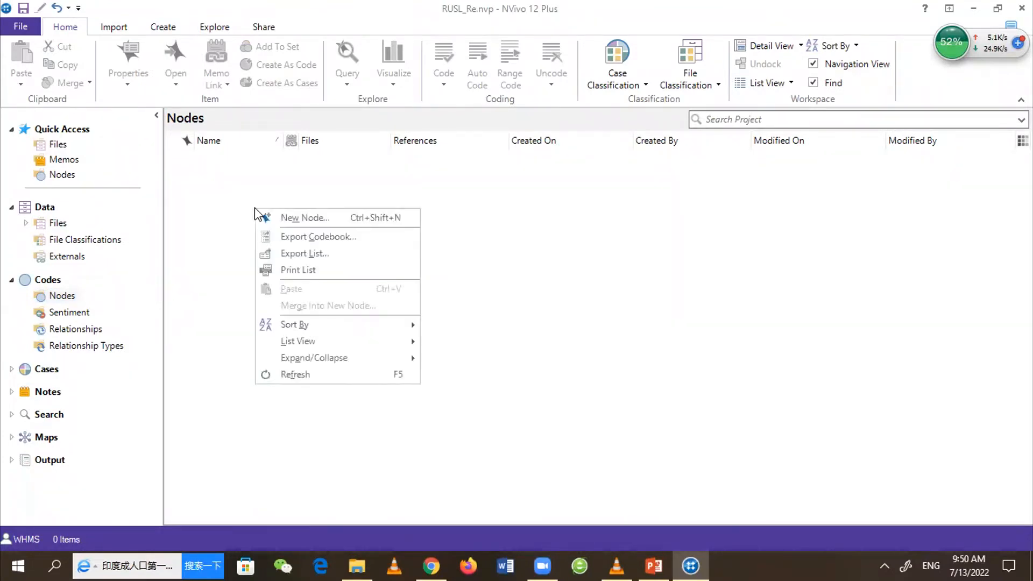
pyautogui.click(307, 218)
pyautogui.write('Beach Boys')
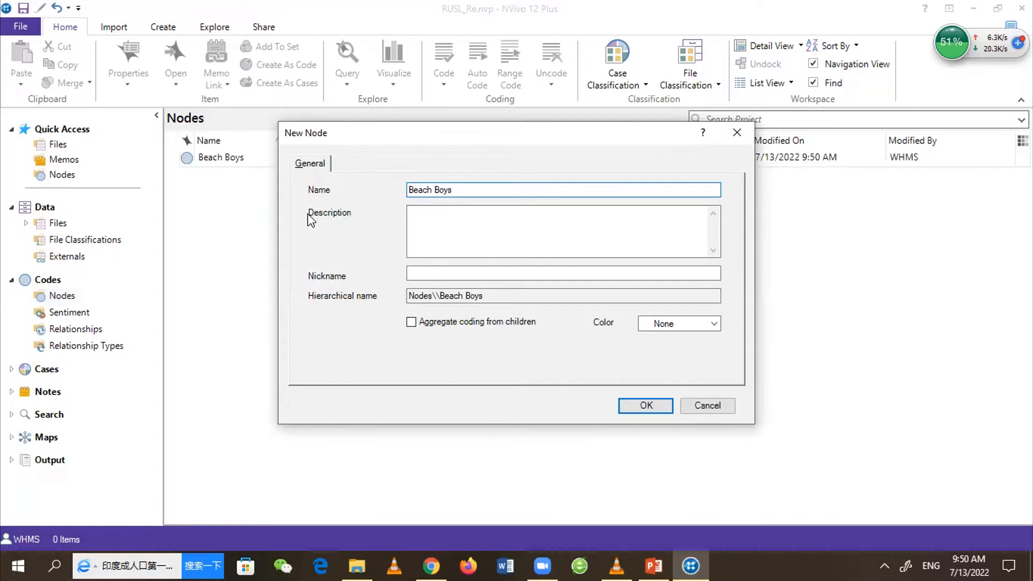
pyautogui.press('Return')
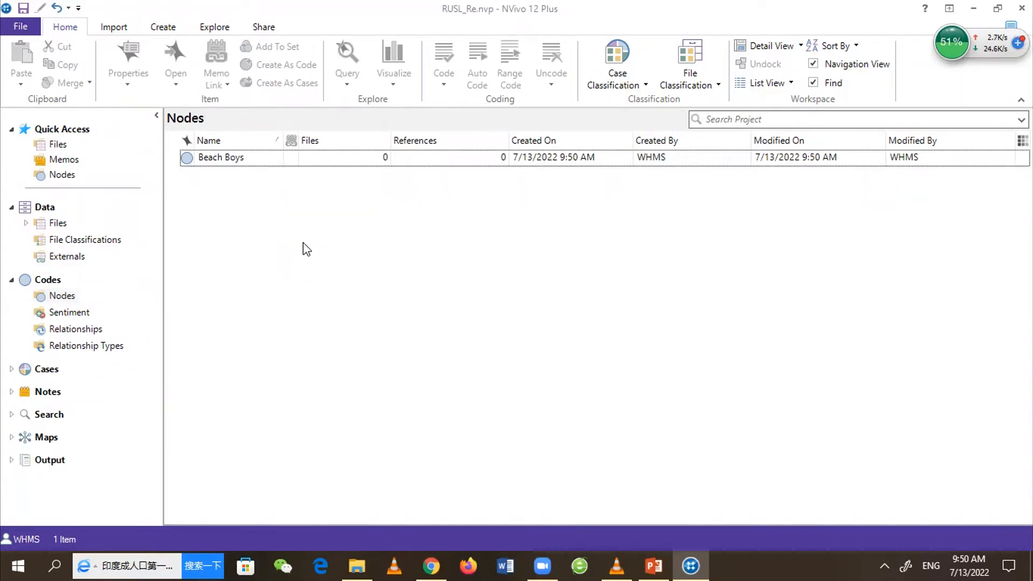
# Add a second top-level node named Demographics
pyautogui.rightClick(303, 243)
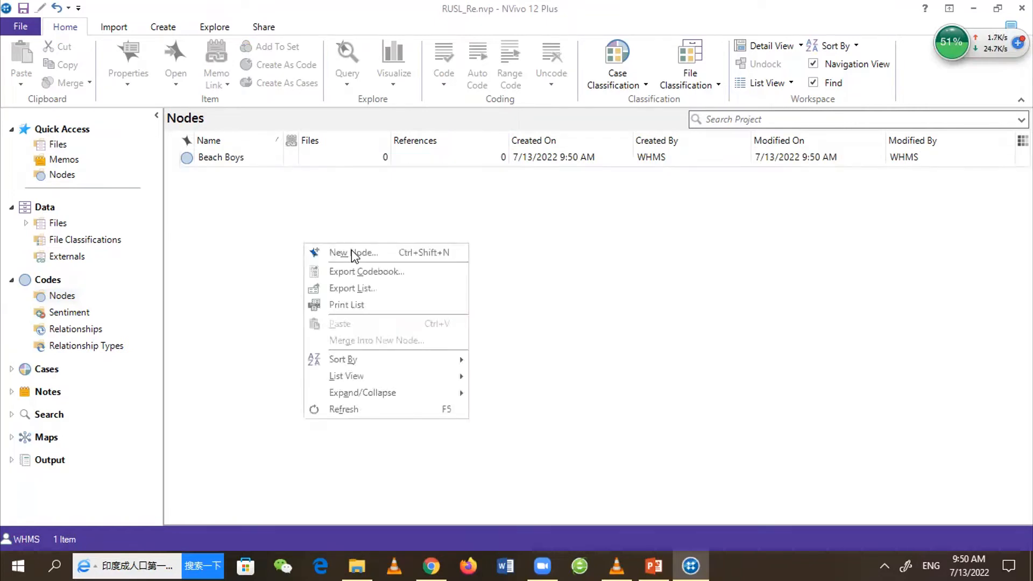
pyautogui.click(351, 253)
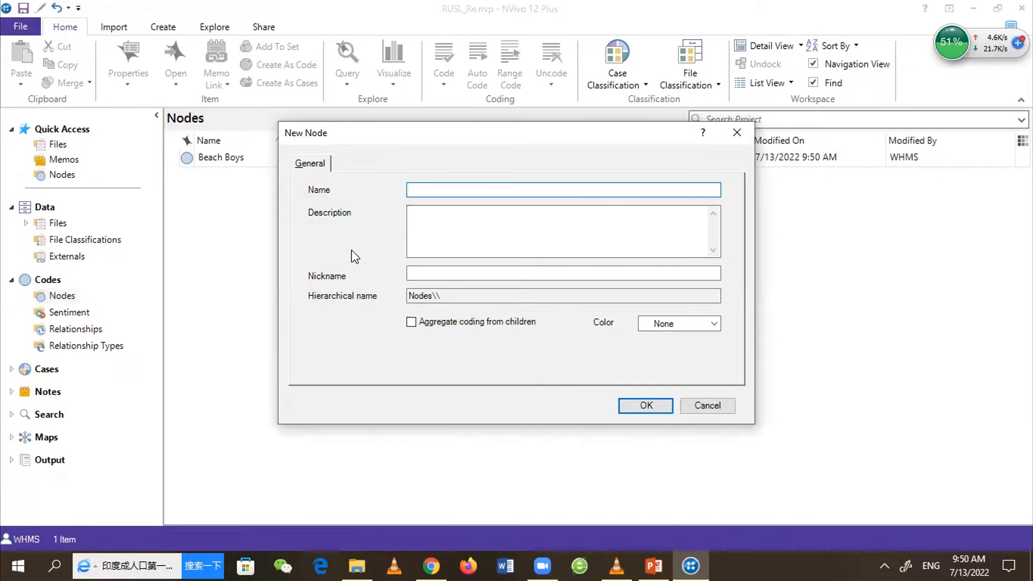
pyautogui.write('Demographics')
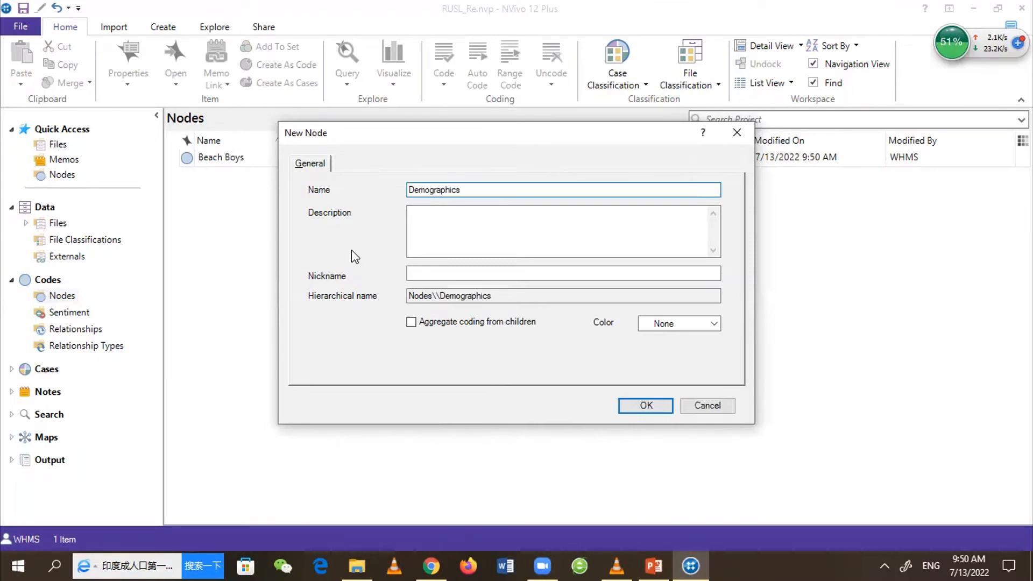
pyautogui.press('Return')
# Add two more nodes named Age and Sex to the Nodes list
pyautogui.rightClick(264, 254)
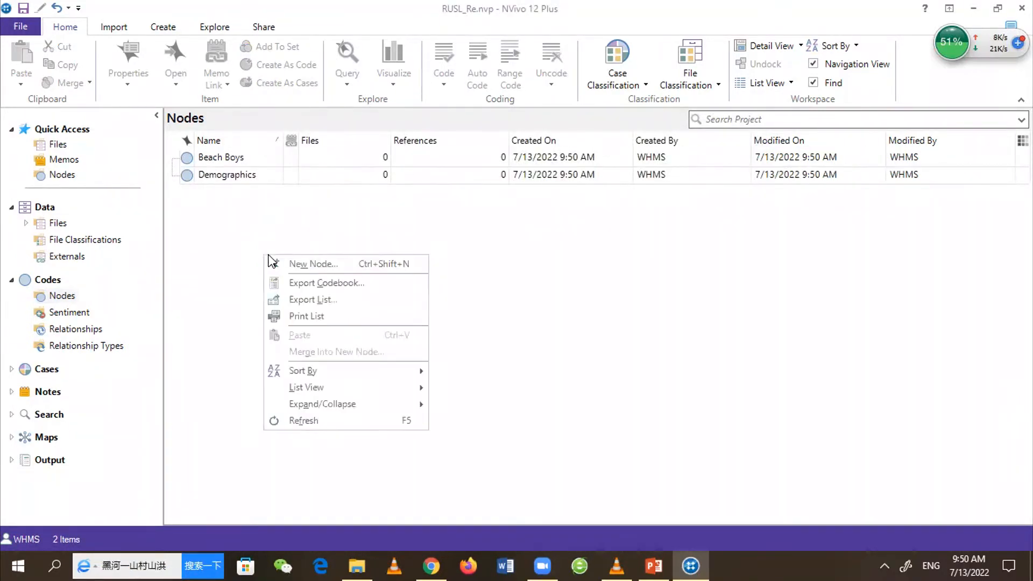
pyautogui.click(320, 264)
pyautogui.write('Age')
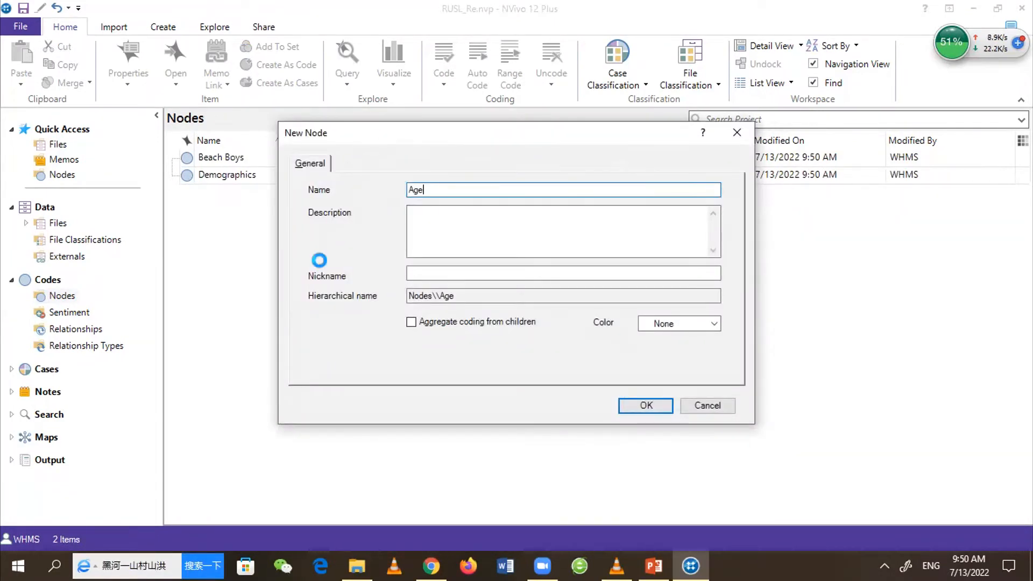
pyautogui.press('Return')
pyautogui.rightClick(321, 261)
pyautogui.click(360, 268)
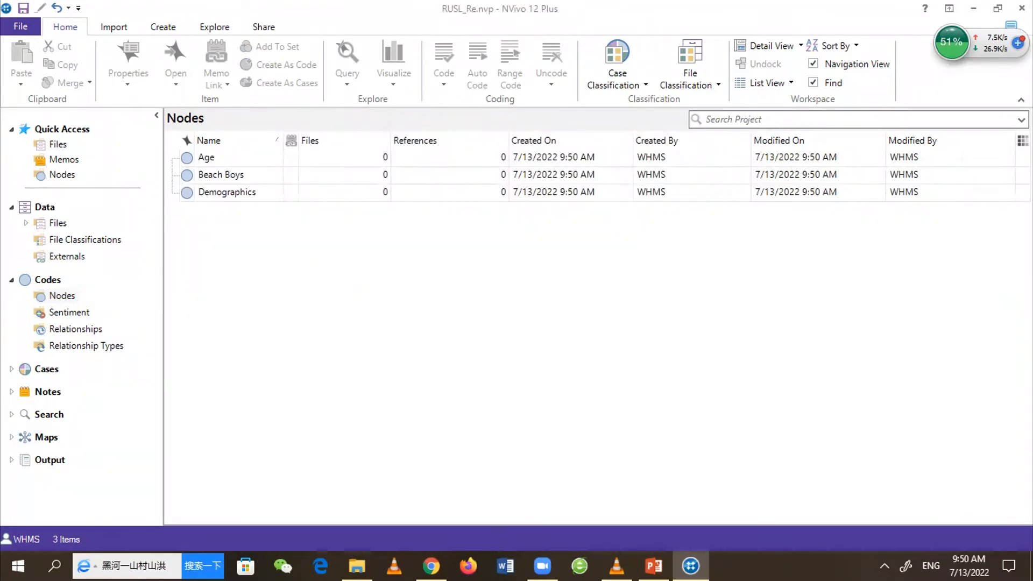
pyautogui.write('Sex')
pyautogui.press('Return')
# Add two more top-level nodes named Education and Income to the Nodes list
pyautogui.rightClick(360, 267)
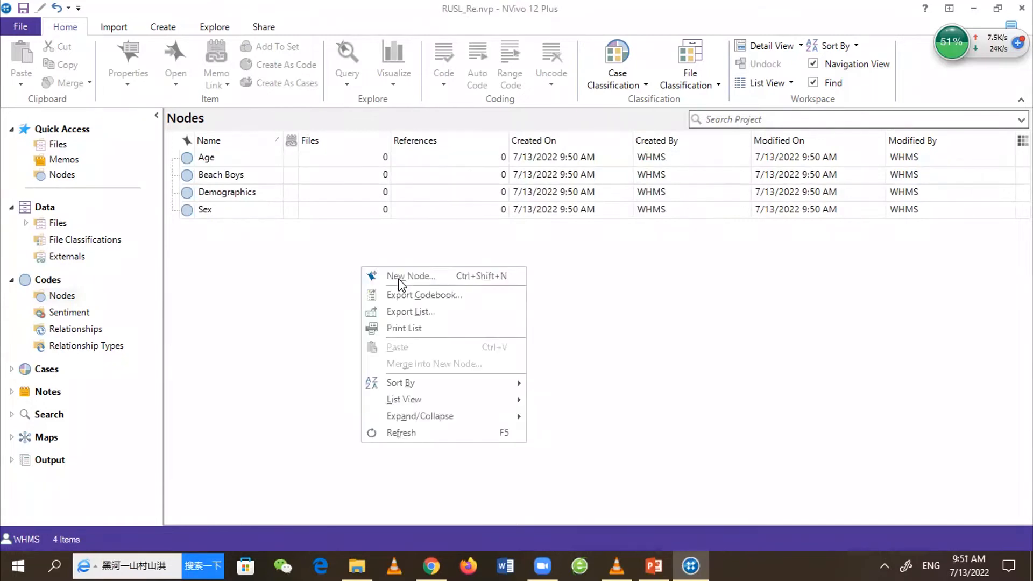
pyautogui.click(399, 276)
pyautogui.write('Education')
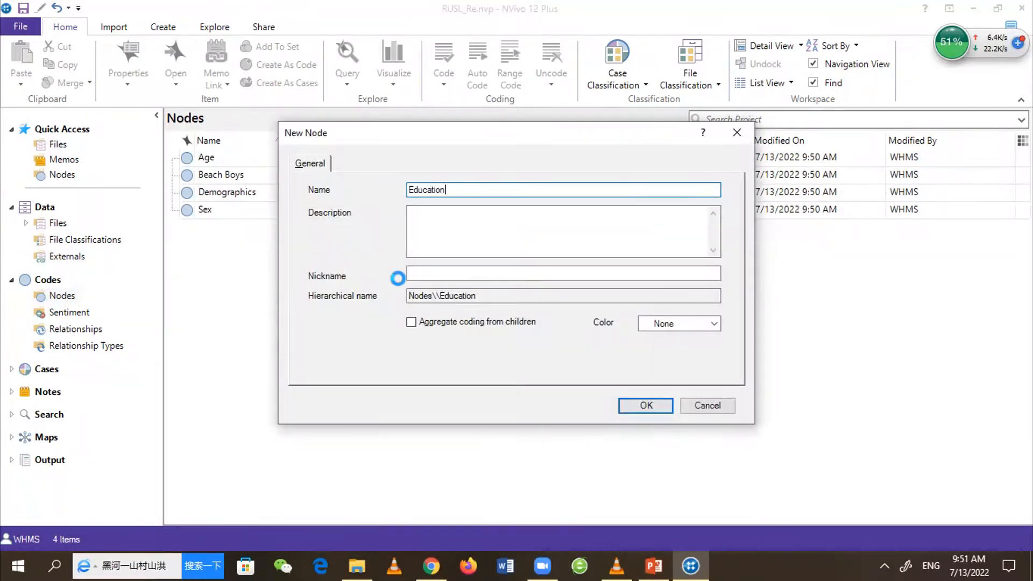
pyautogui.press('Return')
pyautogui.rightClick(326, 320)
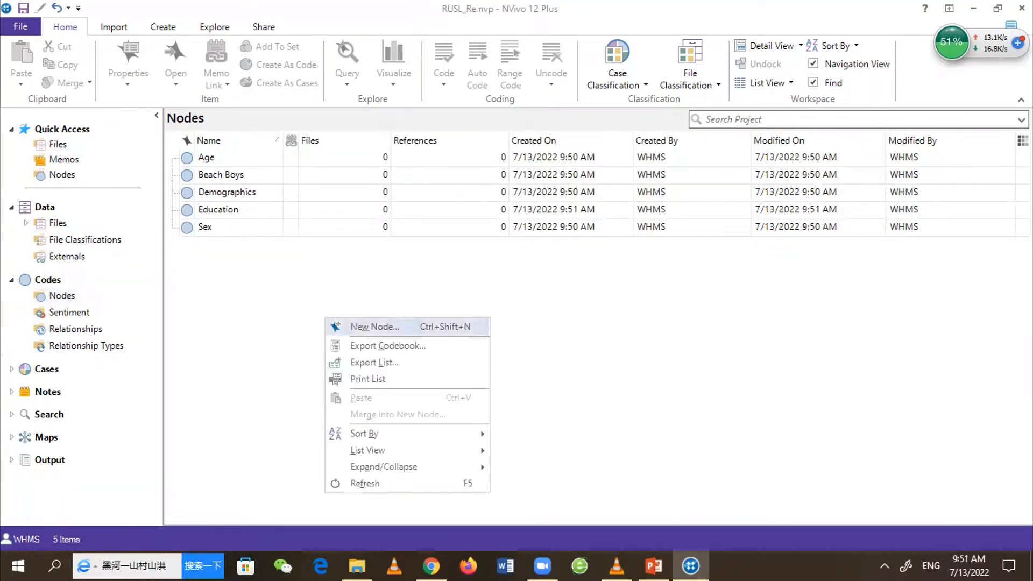
pyautogui.click(372, 330)
pyautogui.write('Income')
pyautogui.press('Return')
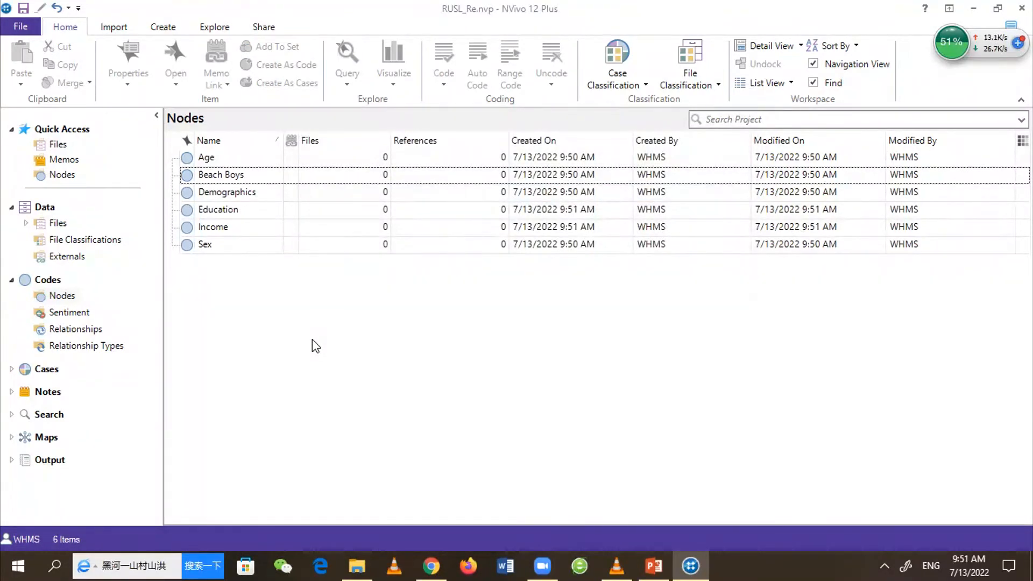
# Create a top-level node named Reasons for joining
pyautogui.rightClick(313, 340)
pyautogui.click(360, 340)
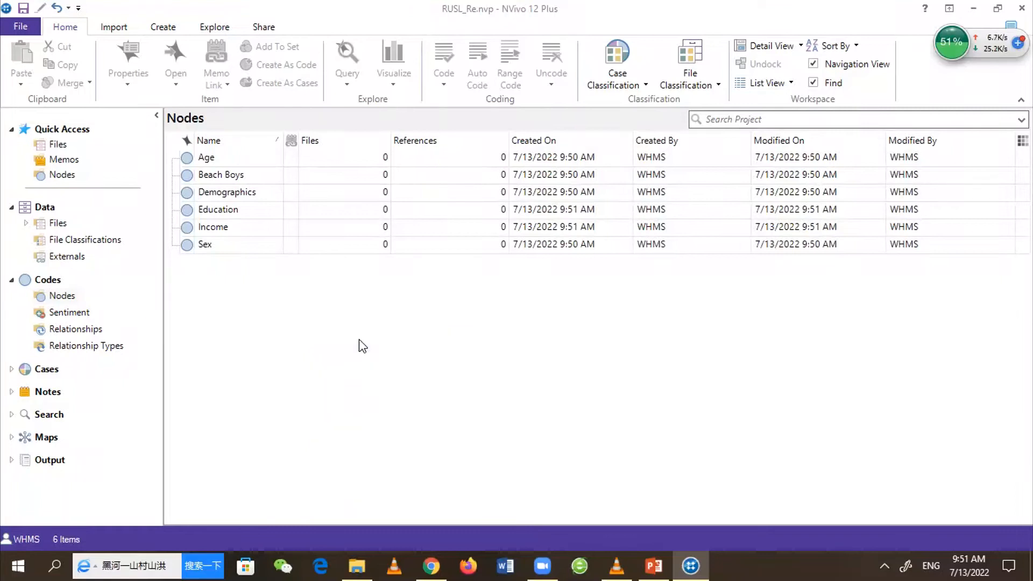
pyautogui.write('Reasons for ')
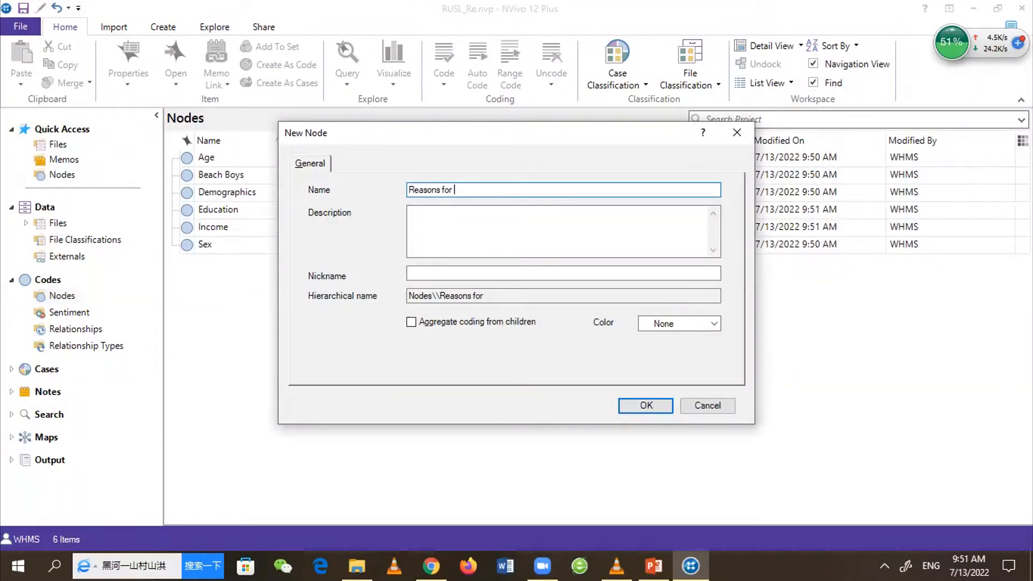
pyautogui.write('joining')
pyautogui.press('Return')
# Create a top-level node named Serivces provided
pyautogui.rightClick(313, 376)
pyautogui.press('Return')
pyautogui.write('Serivces to')
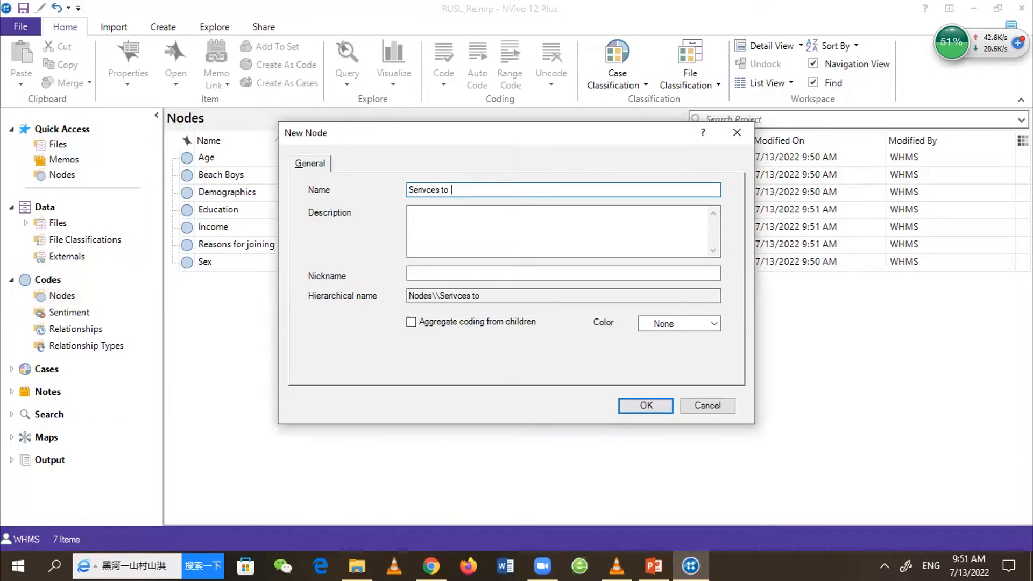
pyautogui.press('BackSpace')
pyautogui.press('BackSpace')
pyautogui.press('BackSpace')
pyautogui.write('provided')
pyautogui.press('Return')
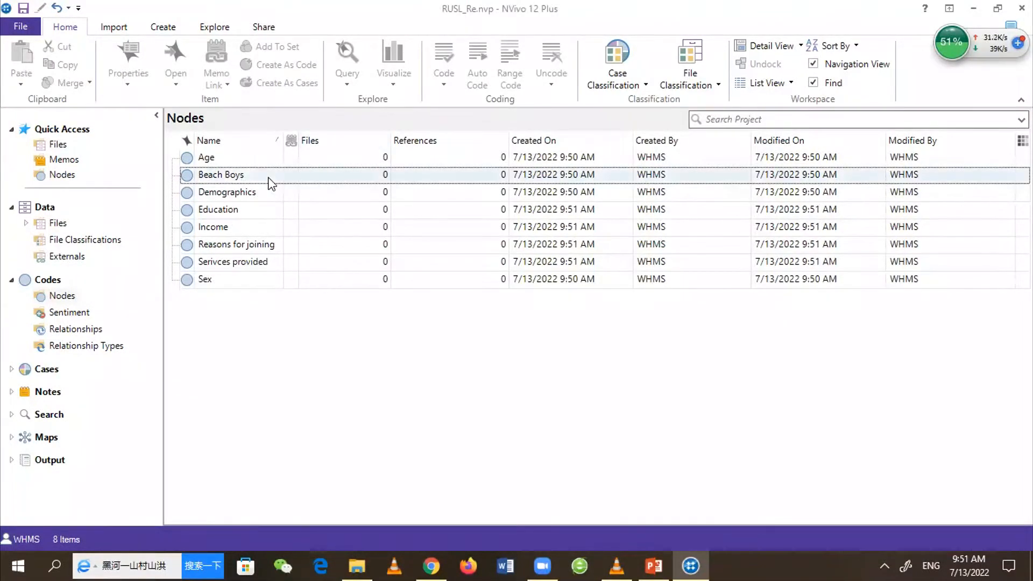
# Save the project at the save reminder and add a top-level node named Chalenges facing
pyautogui.click(250, 157)
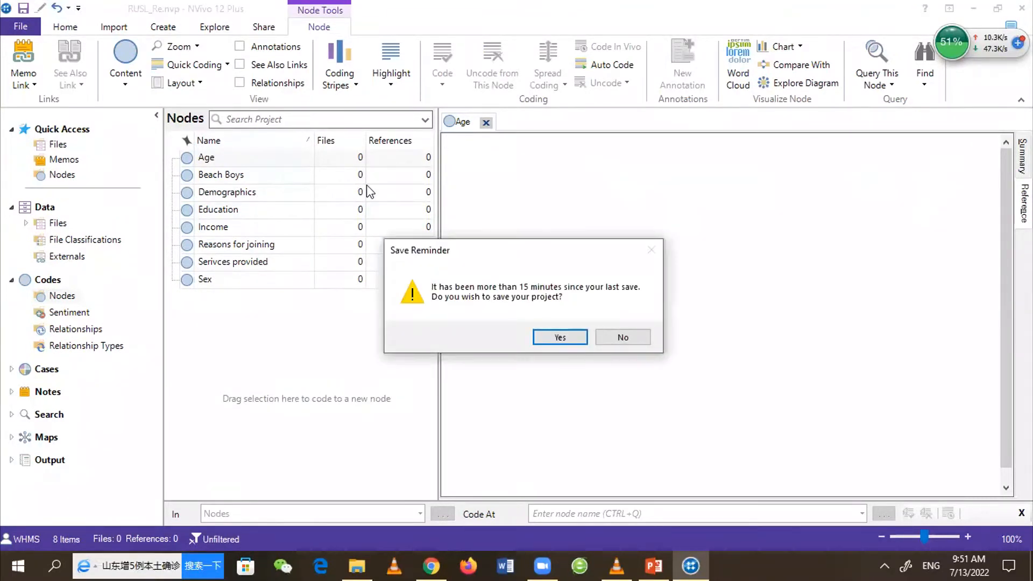
pyautogui.click(556, 335)
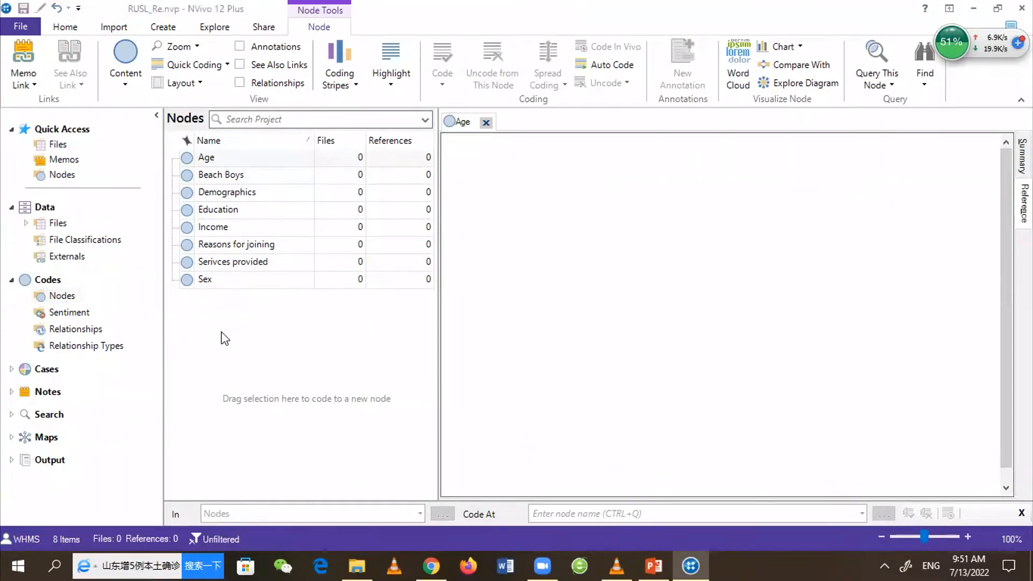
pyautogui.rightClick(236, 337)
pyautogui.click(236, 337)
pyautogui.write('Chalenges ')
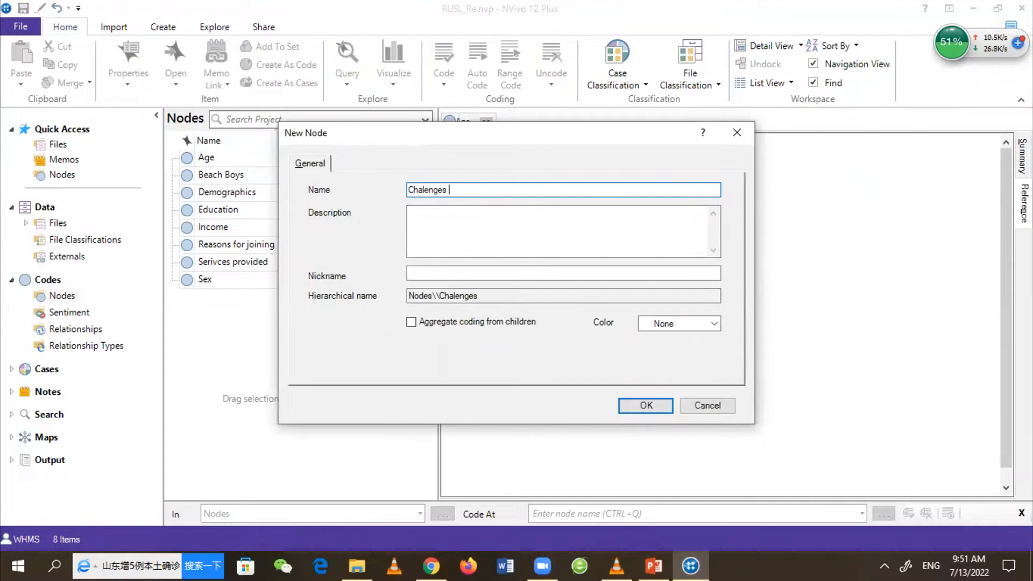
pyautogui.write('facing')
pyautogui.press('Return')
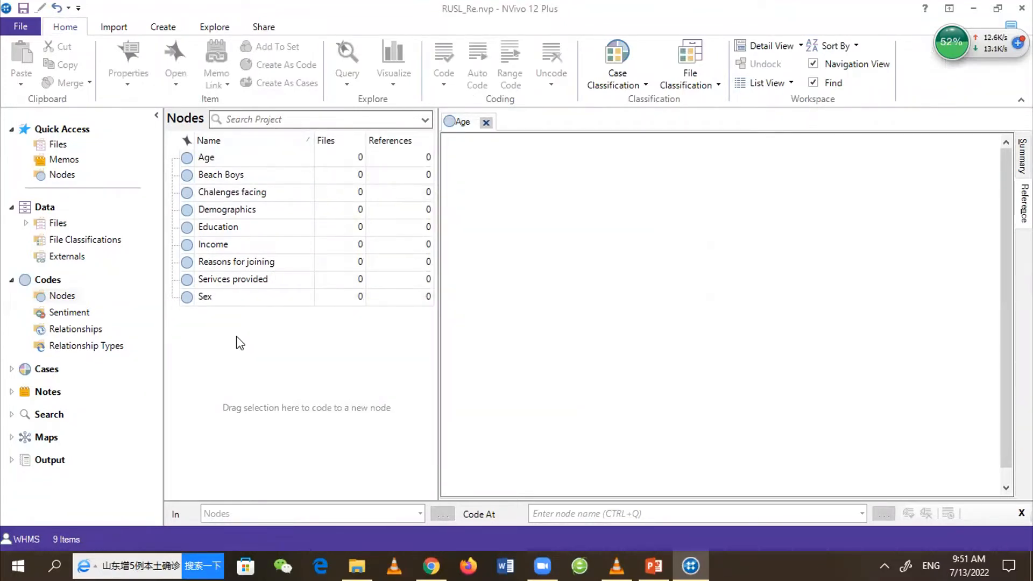
# Create a top-level node named Marketing & Promo
pyautogui.rightClick(237, 340)
pyautogui.click(269, 346)
pyautogui.write('Mar')
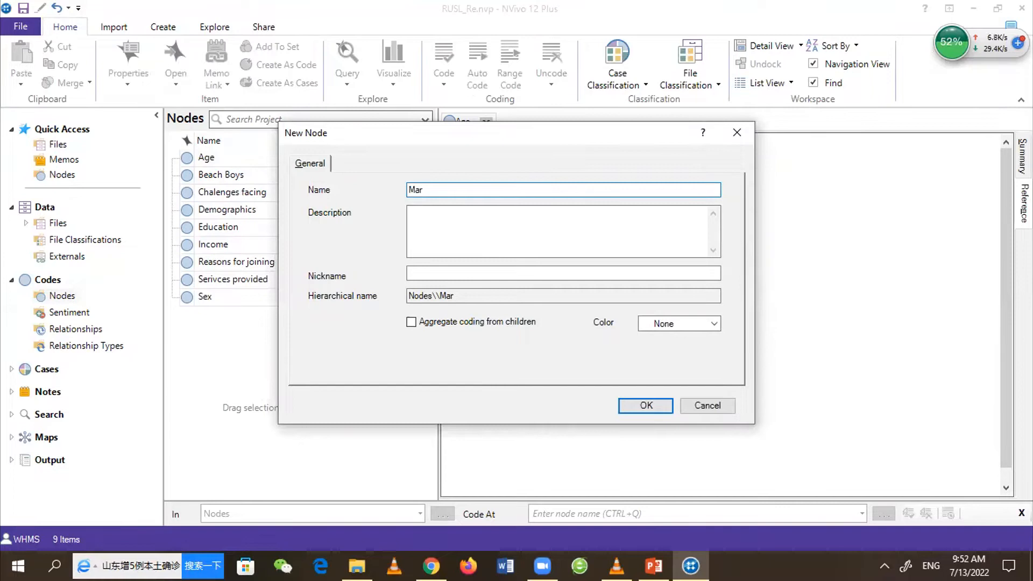
pyautogui.write('keting & Promo')
pyautogui.press('Return')
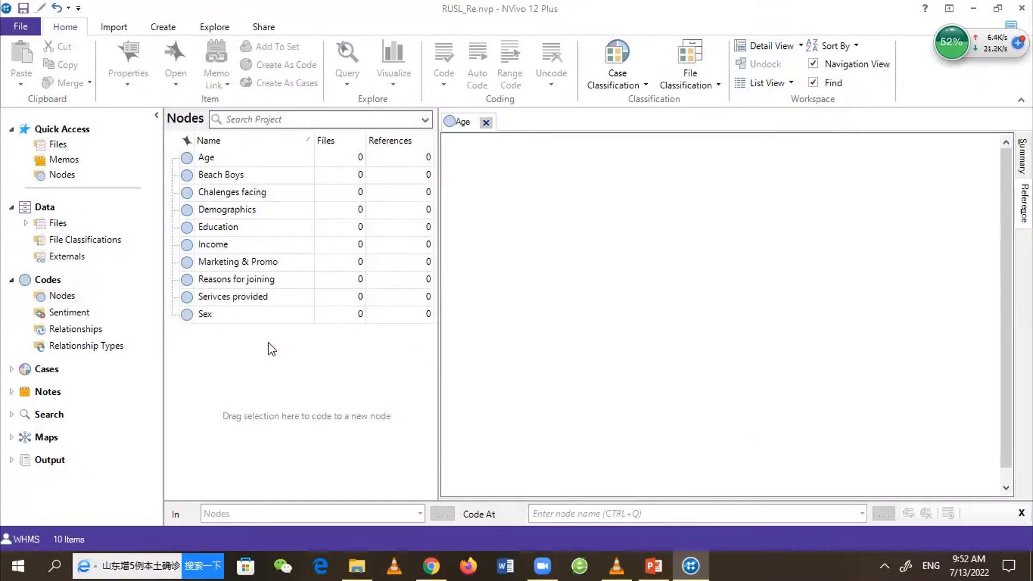
# Move the Age node into the Demographics node as its child
pyautogui.click(302, 299)
pyautogui.click(269, 214)
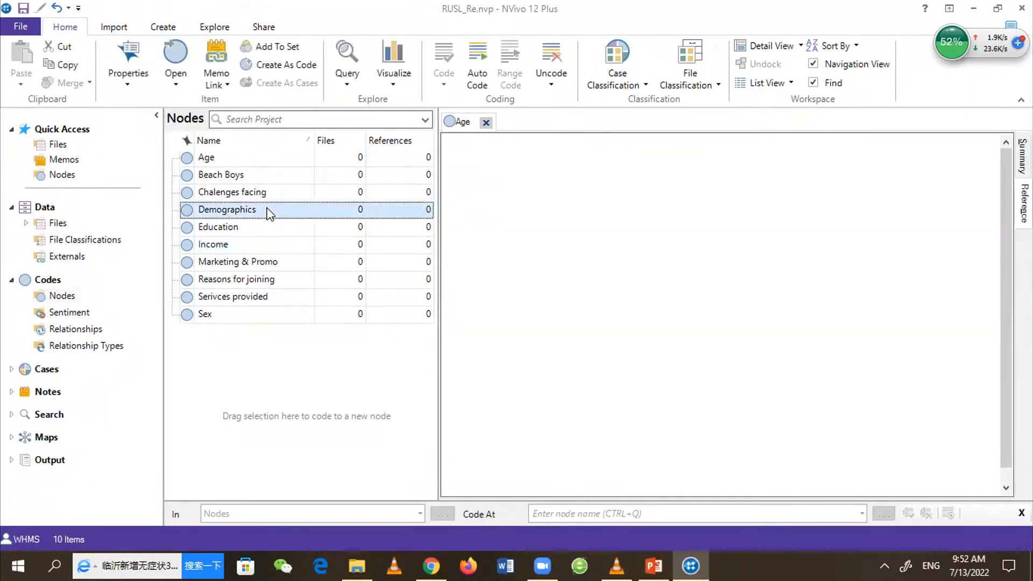
pyautogui.click(214, 161)
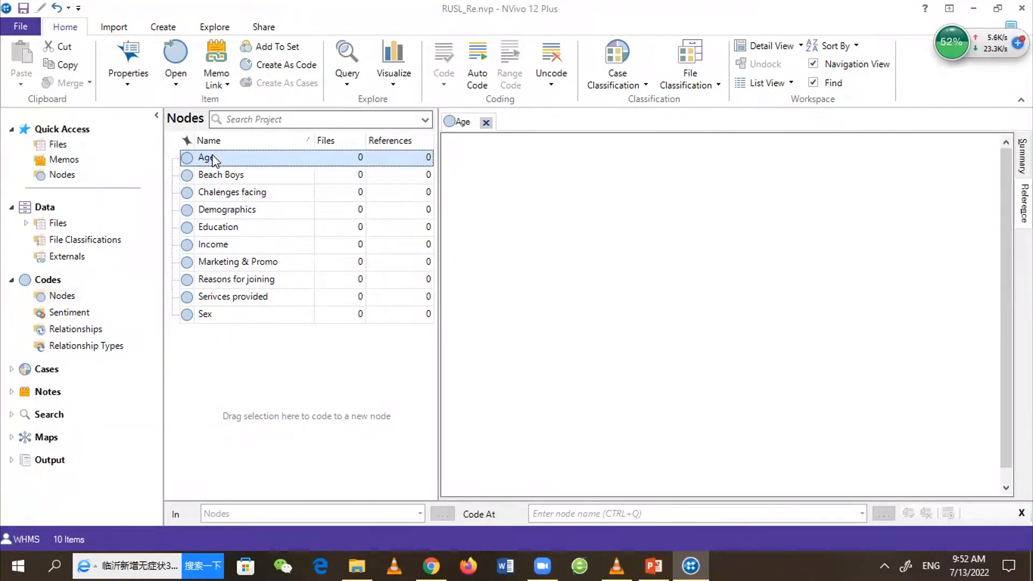
pyautogui.moveTo(214, 159); pyautogui.dragTo(252, 208)
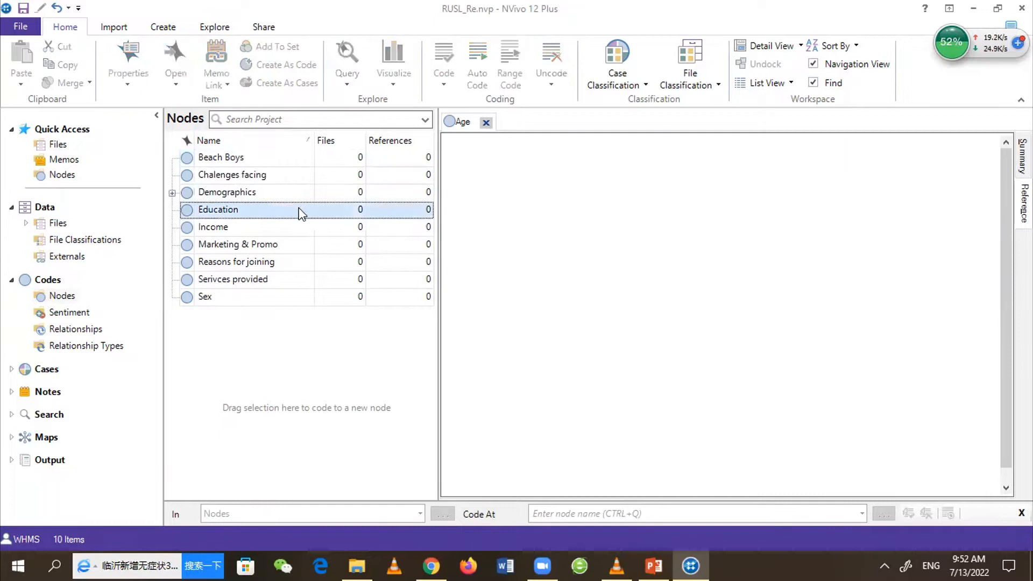
# Move the Income node under the Demographics node
pyautogui.keyDown('ctrl'); pyautogui.click(250, 209); pyautogui.keyUp('ctrl')
pyautogui.click(226, 210)
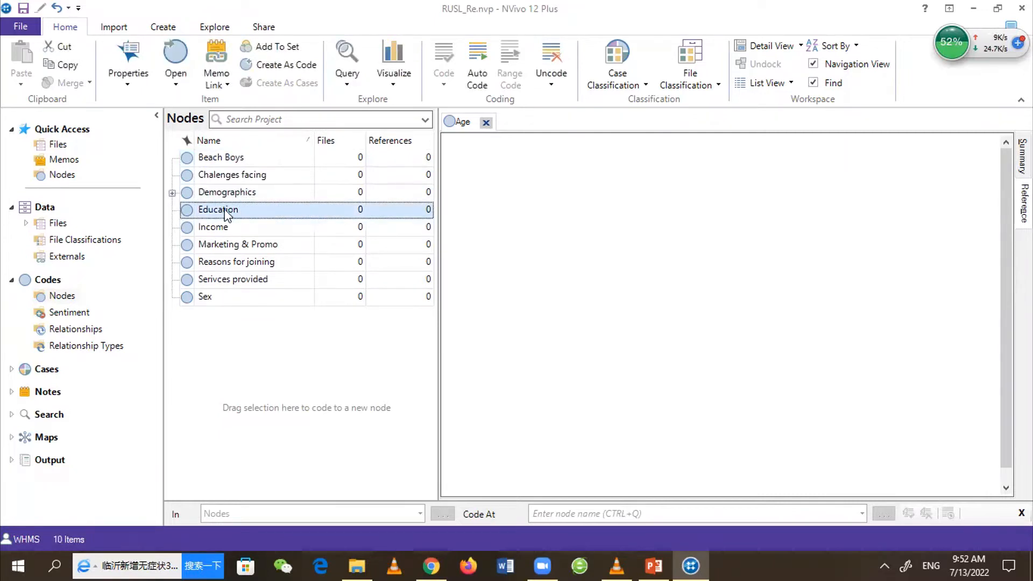
pyautogui.click(226, 210)
pyautogui.moveTo(259, 210); pyautogui.dragTo(240, 197)
pyautogui.click(232, 248)
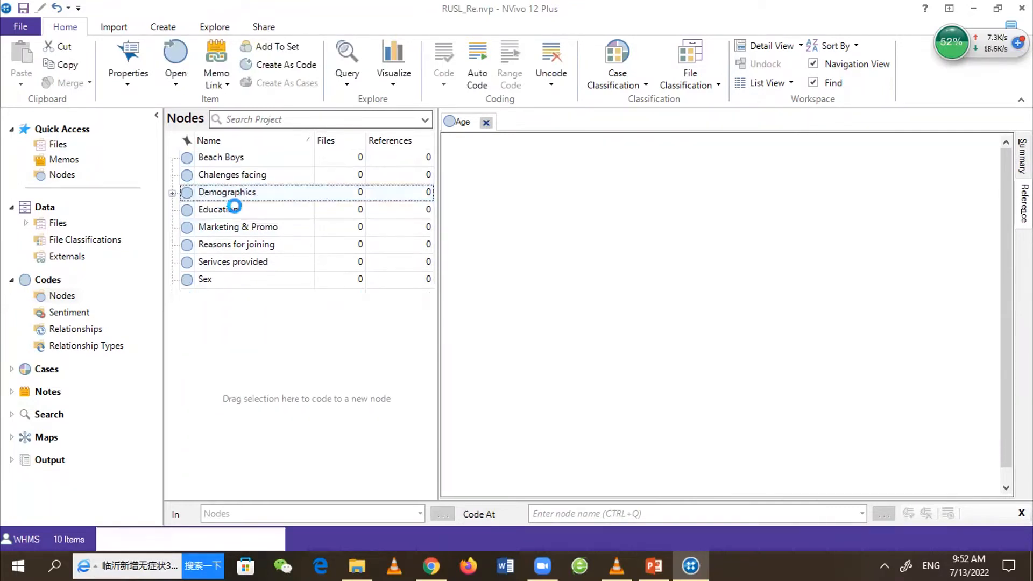
# Make the Education node a child of Demographics and close the open node detail views
pyautogui.click(485, 123)
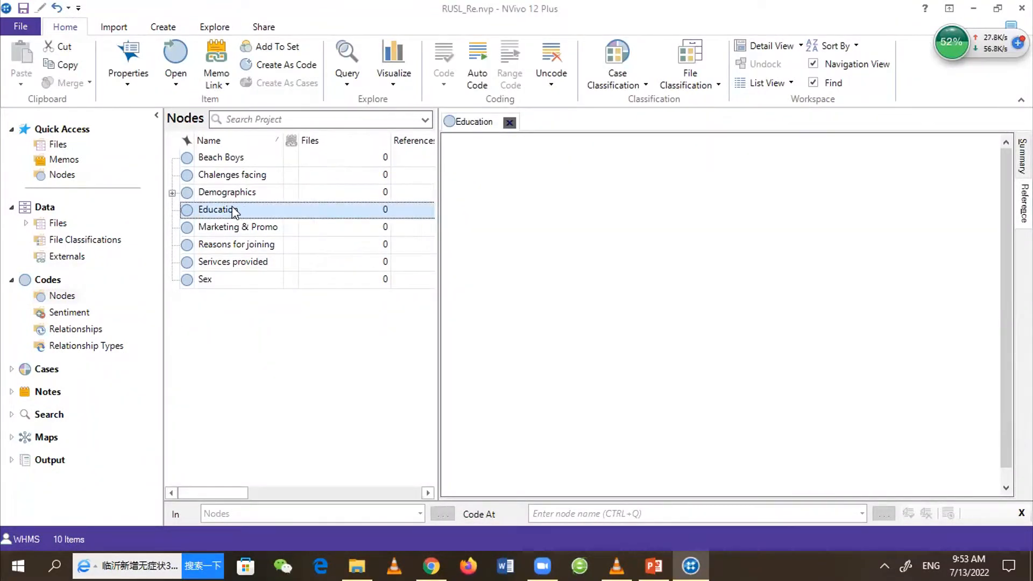
pyautogui.moveTo(211, 209); pyautogui.dragTo(244, 193)
pyautogui.moveTo(244, 193); pyautogui.dragTo(244, 194)
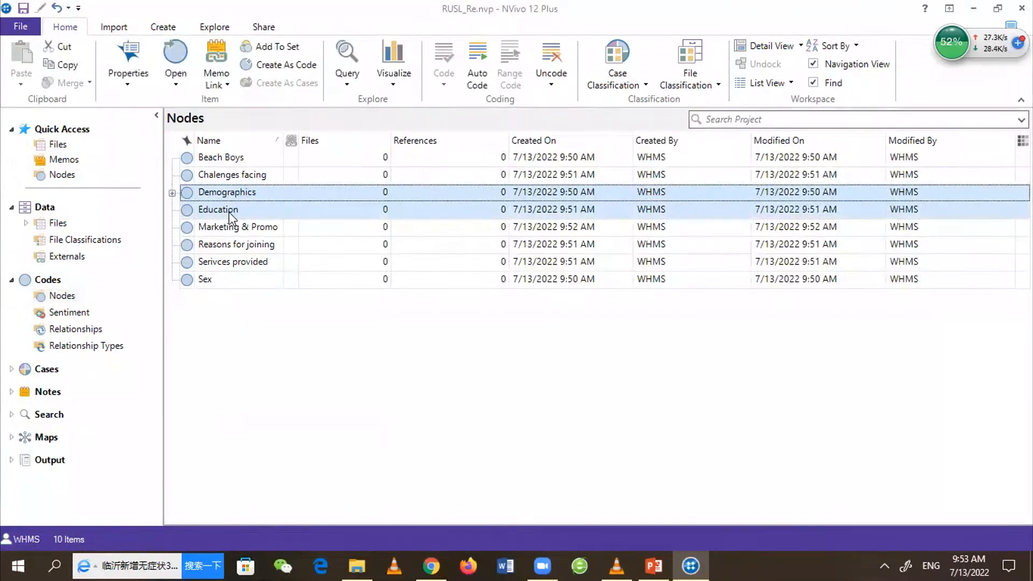
pyautogui.moveTo(213, 267); pyautogui.dragTo(254, 193)
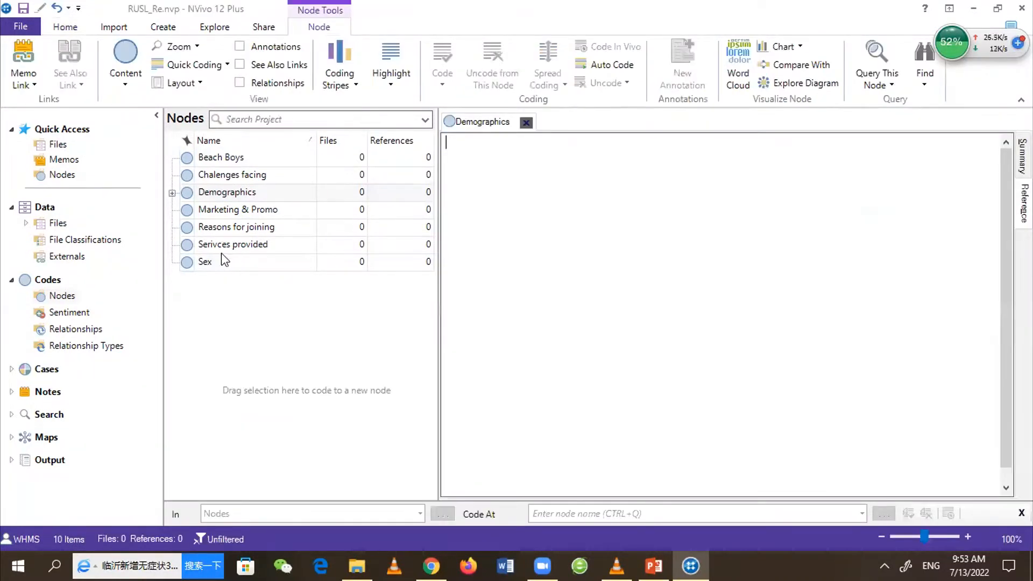
pyautogui.hotkey('ctrl', 'F4')
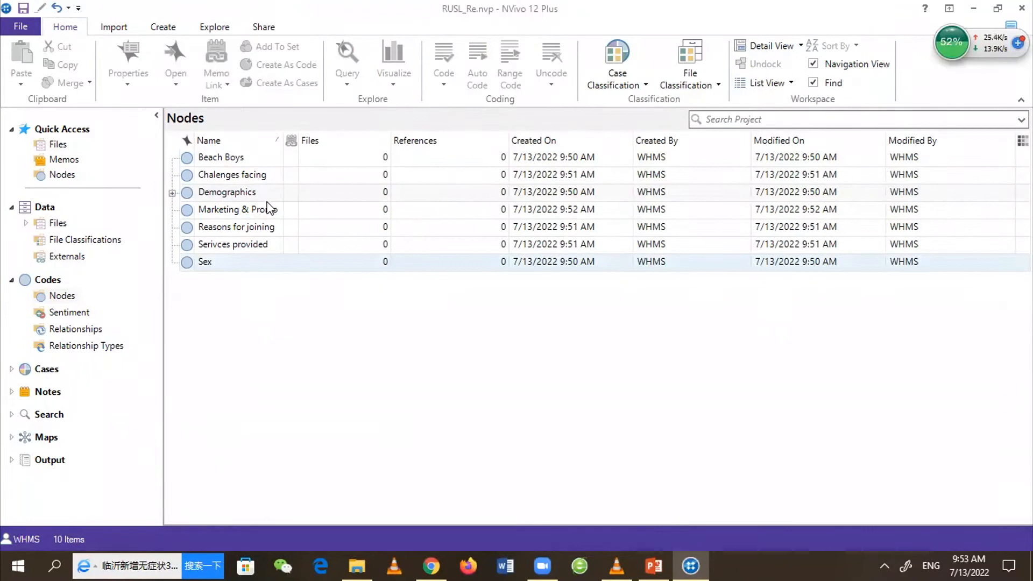
# Move the Sex node under Demographics, and expand and collapse Demographics to check its child nodes
pyautogui.moveTo(265, 200); pyautogui.dragTo(212, 315)
pyautogui.moveTo(231, 258); pyautogui.dragTo(237, 209)
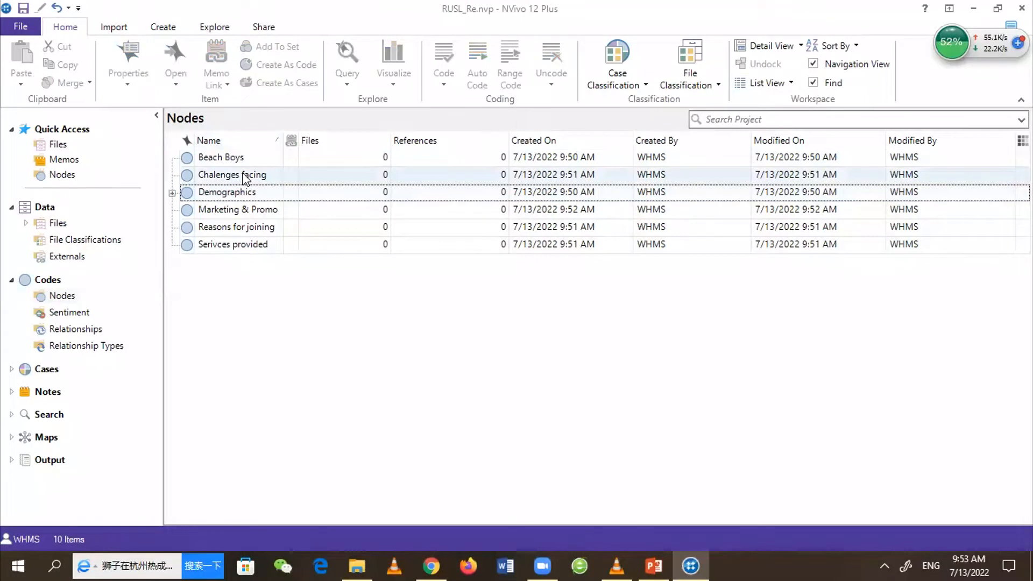
pyautogui.click(245, 177)
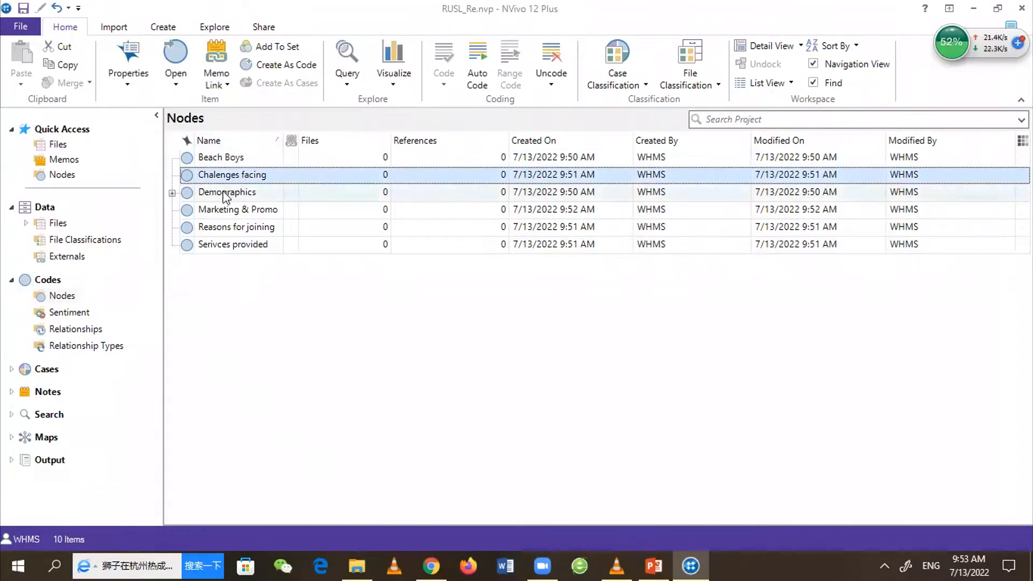
pyautogui.click(226, 194)
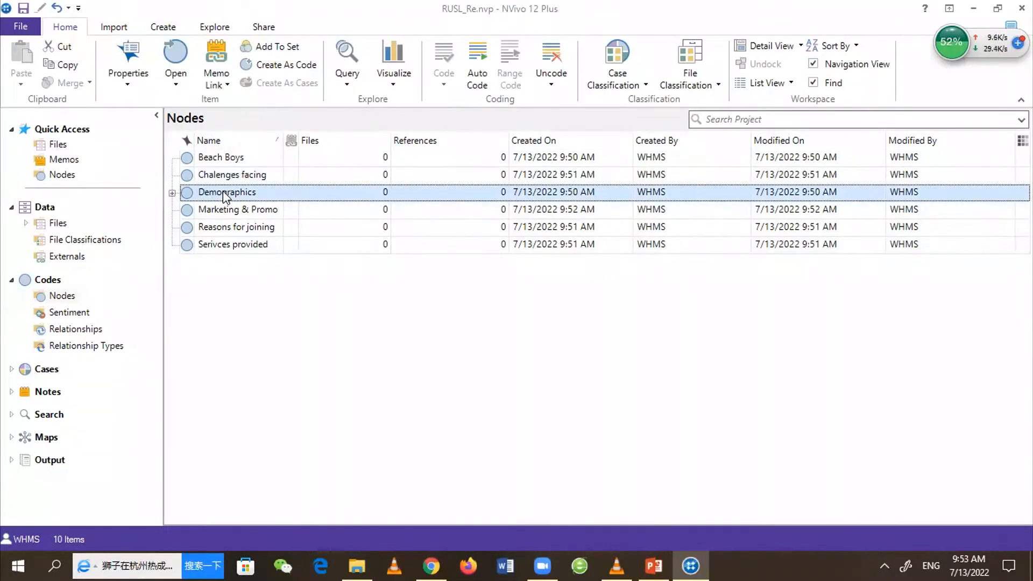
pyautogui.click(172, 194)
pyautogui.click(172, 193)
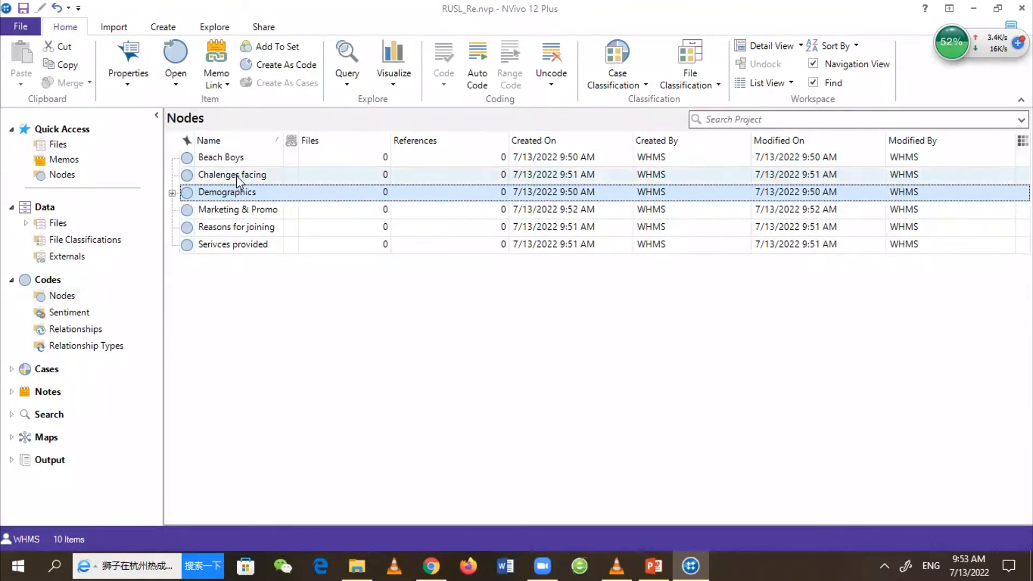
# Add a child node named Police under the Chalenges facing node
pyautogui.click(237, 175)
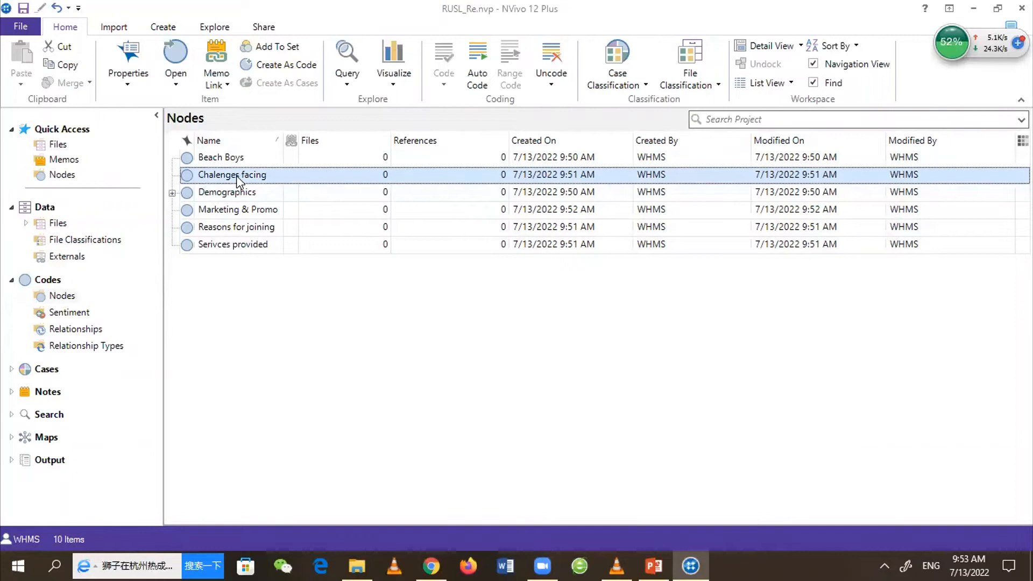
pyautogui.rightClick(237, 176)
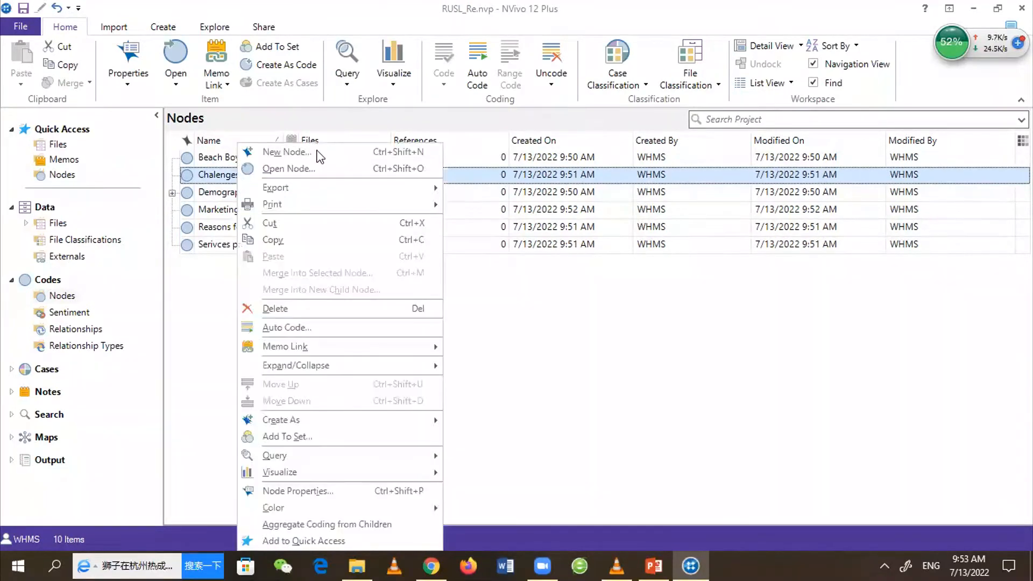
pyautogui.click(334, 152)
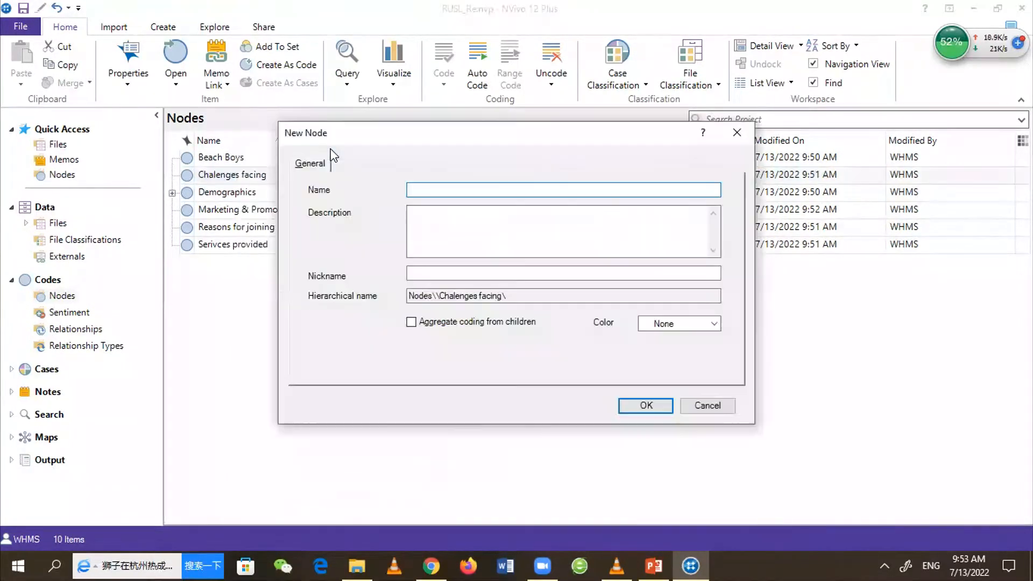
pyautogui.write('Police')
pyautogui.press('Return')
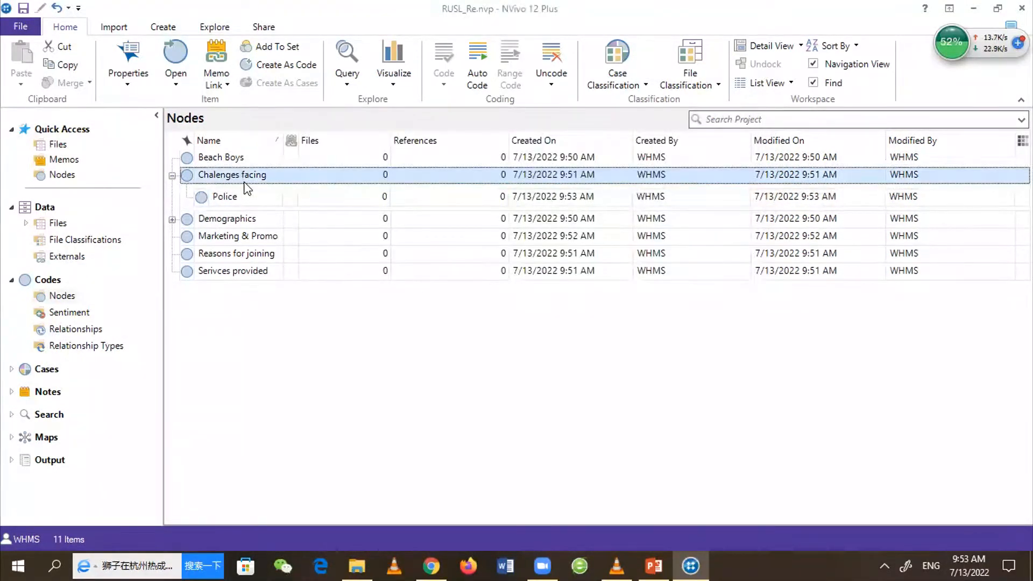
# Correct the spelling of the Police node's parent to Challenges facing
pyautogui.click(232, 197)
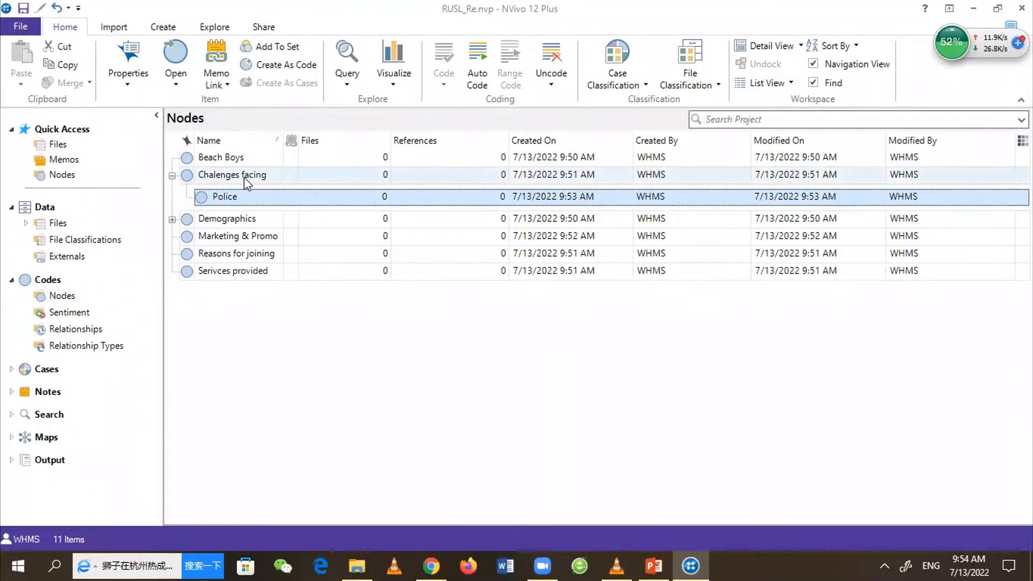
pyautogui.click(247, 180)
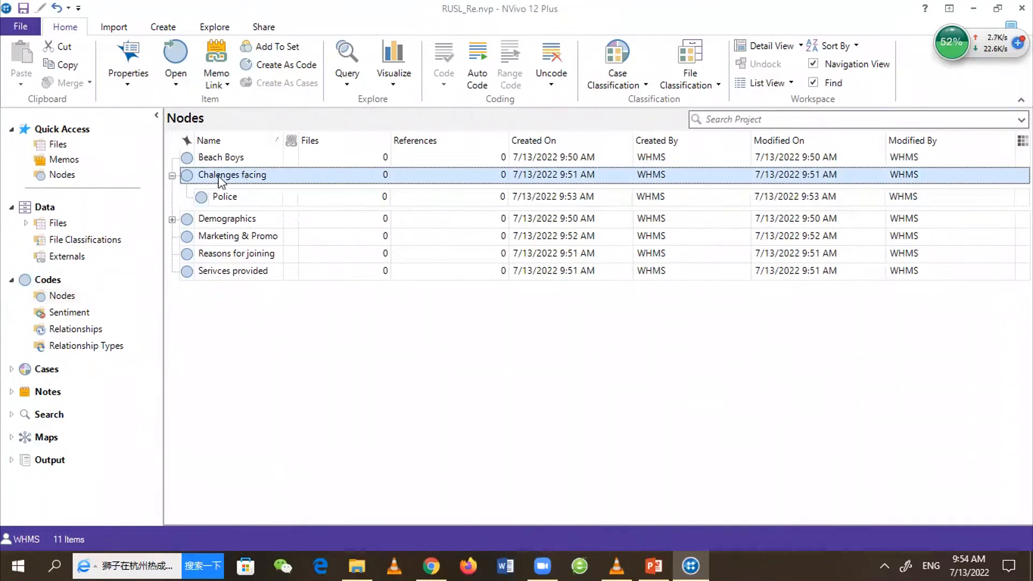
pyautogui.click(219, 176)
pyautogui.write('l')
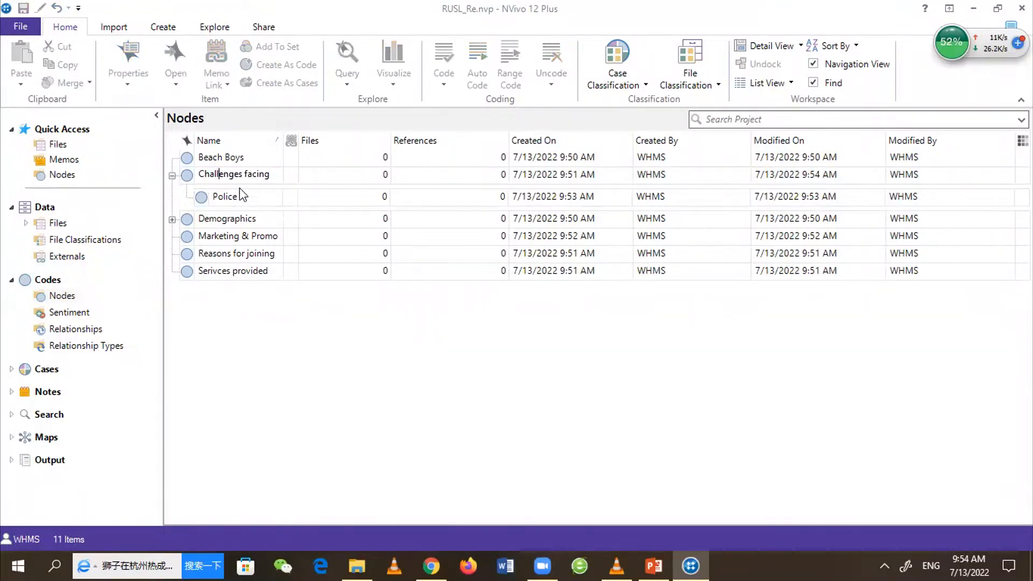
pyautogui.click(240, 191)
# Add a child node named Season under the Challenges facing node
pyautogui.rightClick(230, 179)
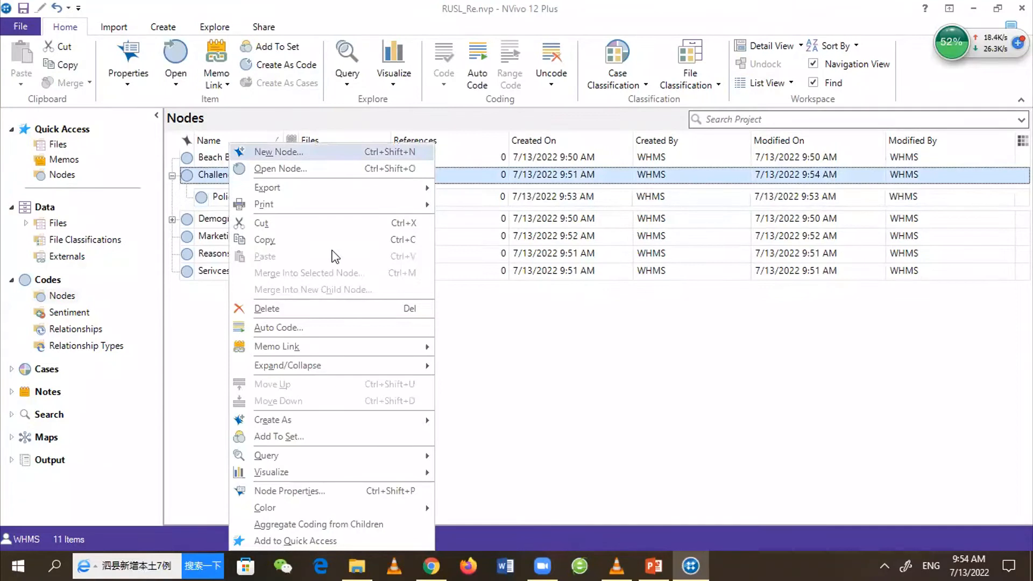
pyautogui.press('Return')
pyautogui.write('Sea')
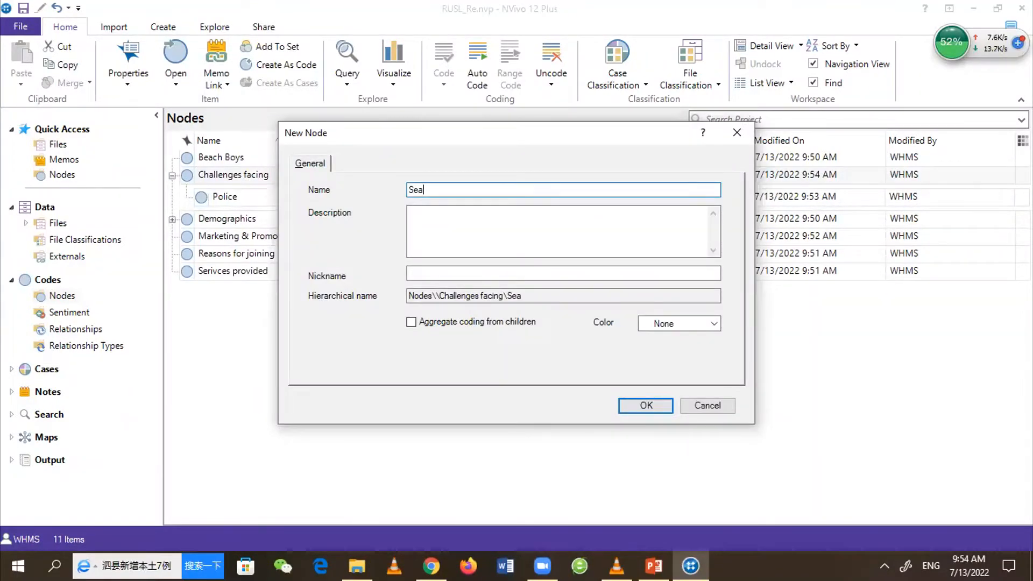
pyautogui.write('son')
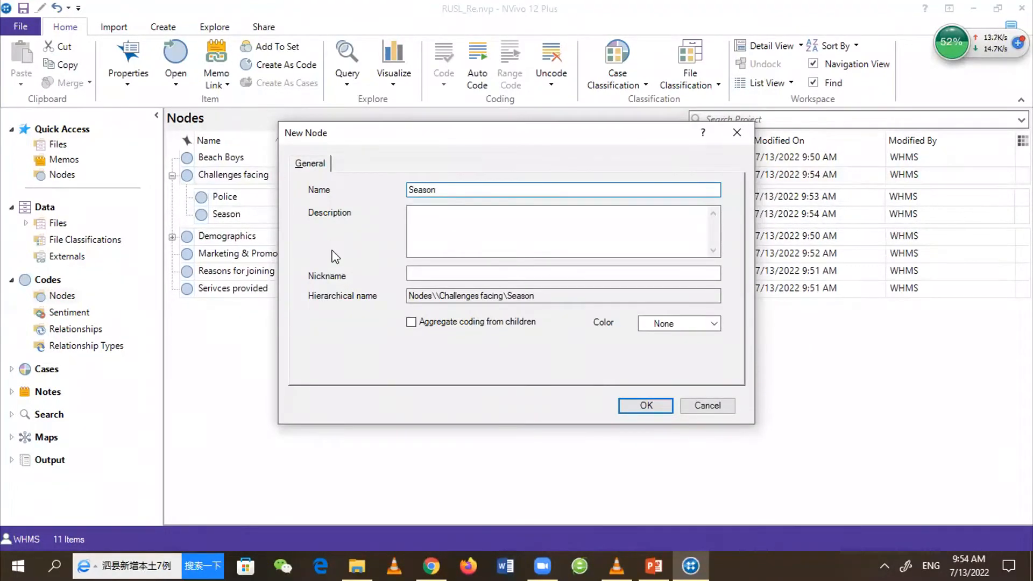
pyautogui.press('Return')
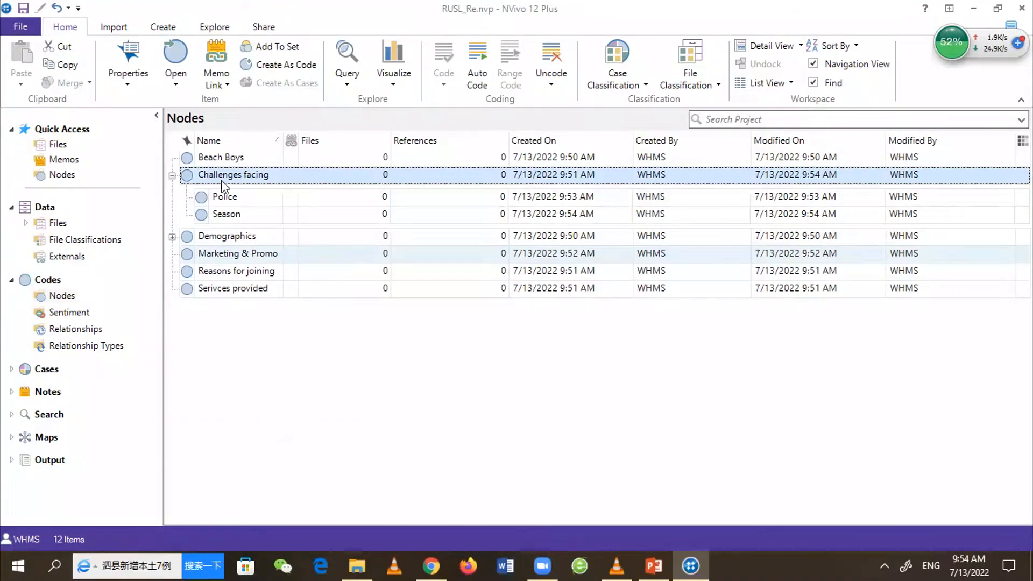
# Add a child node named Free service under the Marketing & Promo node
pyautogui.rightClick(238, 256)
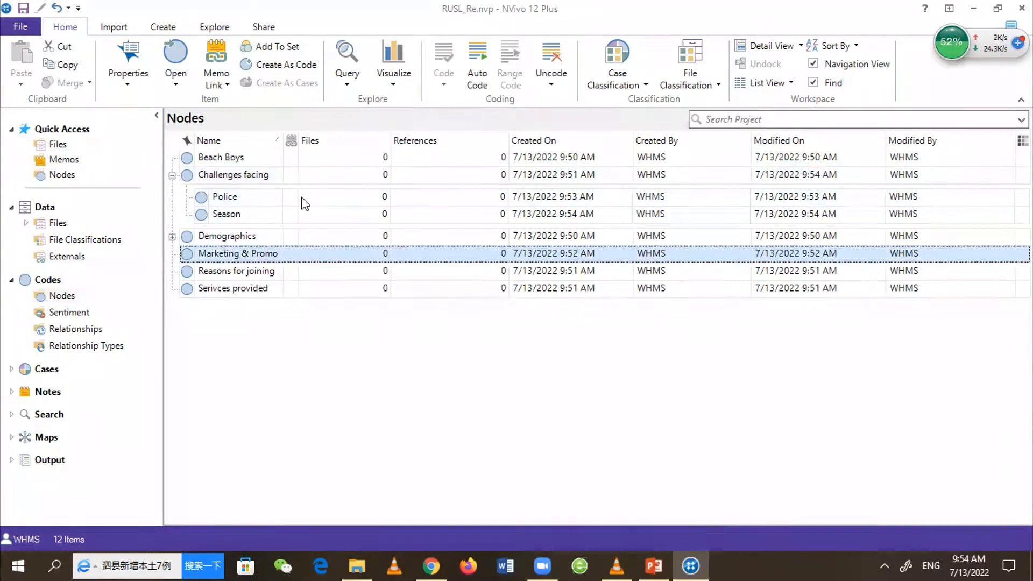
pyautogui.click(345, 153)
pyautogui.write('F')
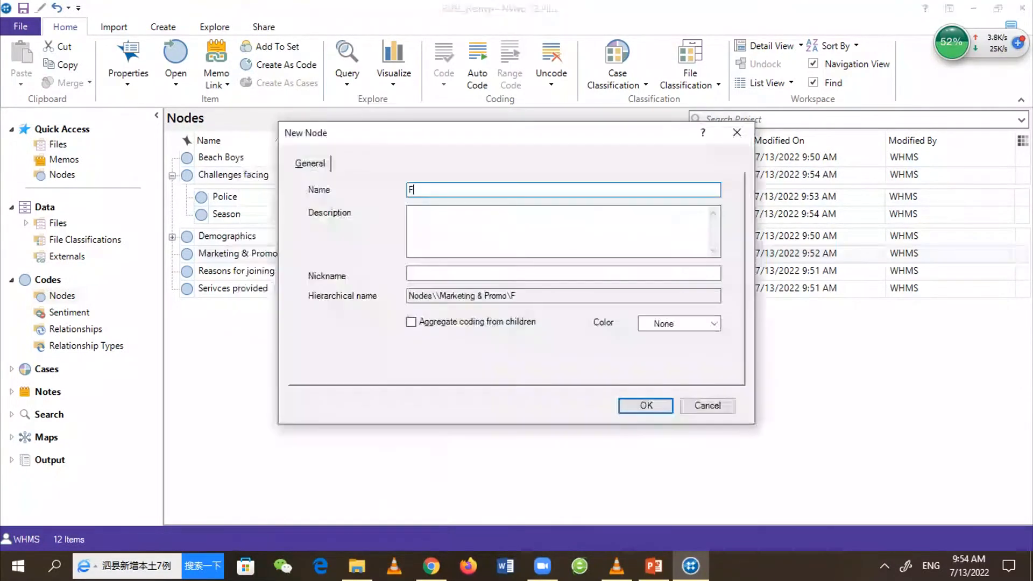
pyautogui.write('ree seri')
pyautogui.write('cice')
pyautogui.press('BackSpace')
pyautogui.press('BackSpace')
pyautogui.press('BackSpace')
pyautogui.press('BackSpace')
pyautogui.write('vice')
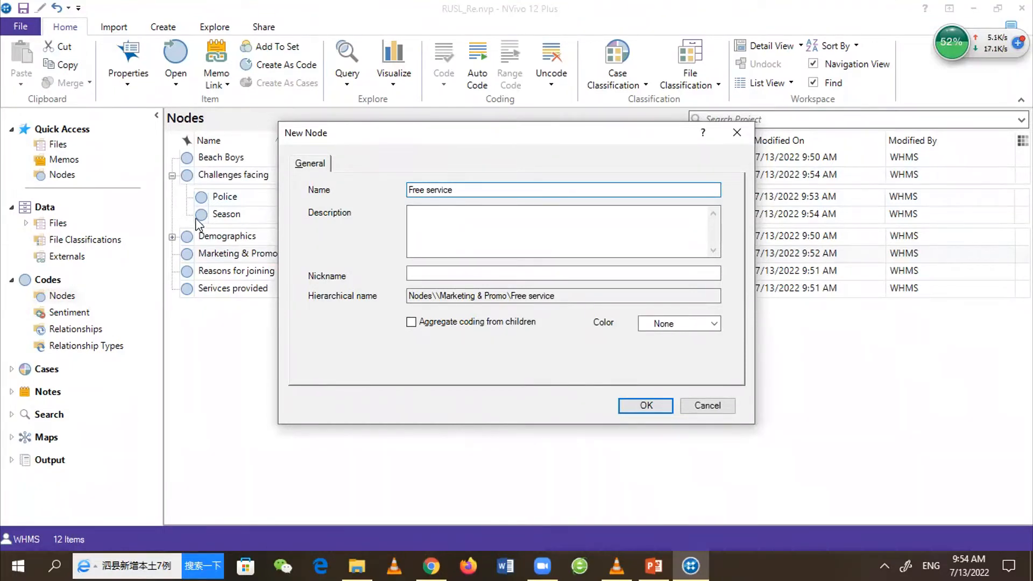
pyautogui.press('Return')
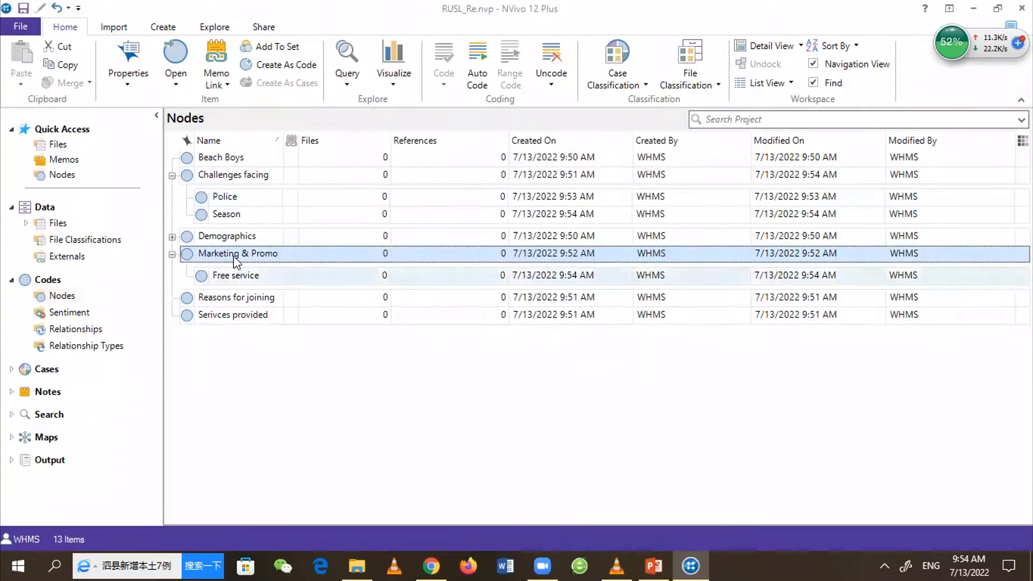
# Add a child node named Money under the Reasons for joining node
pyautogui.rightClick(216, 297)
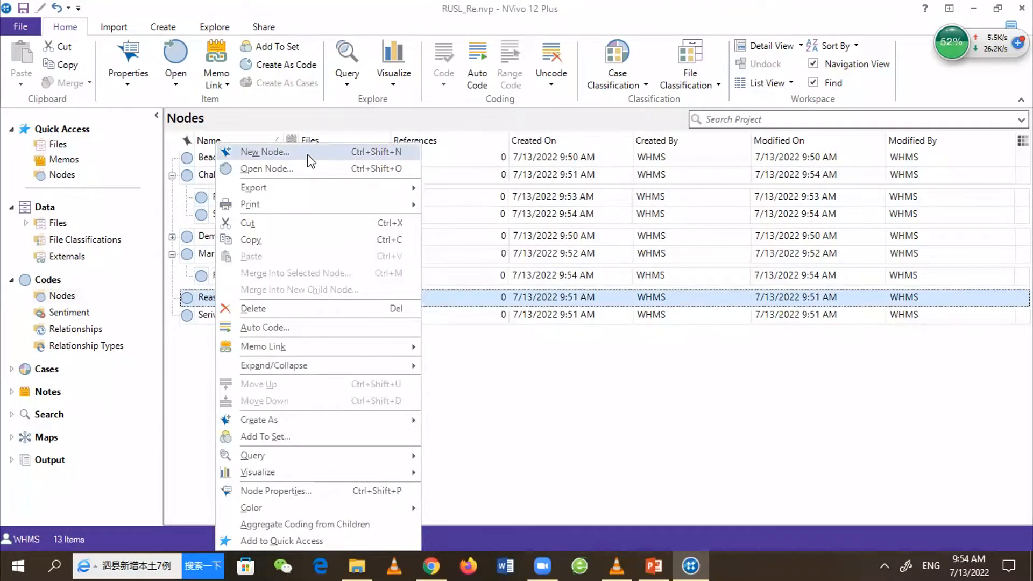
pyautogui.click(308, 156)
pyautogui.write('Money')
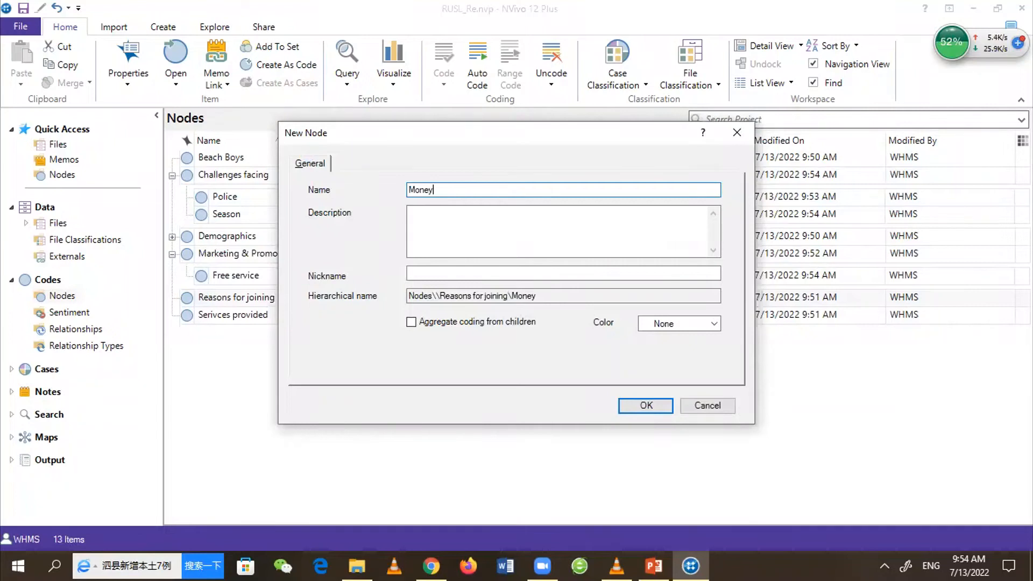
pyautogui.press('Return')
# Add a second child node named Influence from peers under the Reasons for joining node
pyautogui.rightClick(221, 296)
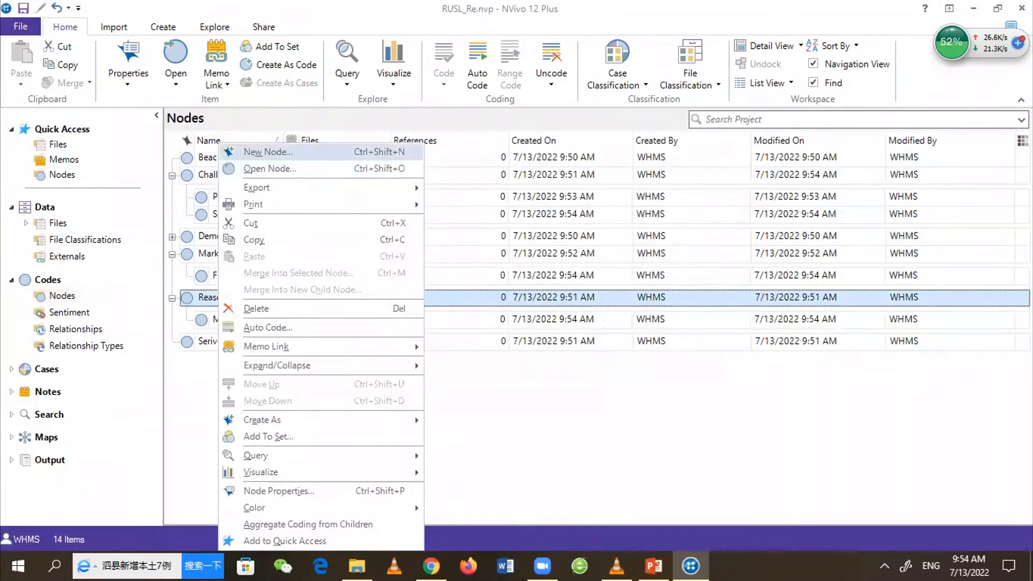
pyautogui.click(268, 152)
pyautogui.write('Inf;i')
pyautogui.press('BackSpace')
pyautogui.press('BackSpace')
pyautogui.write('luence')
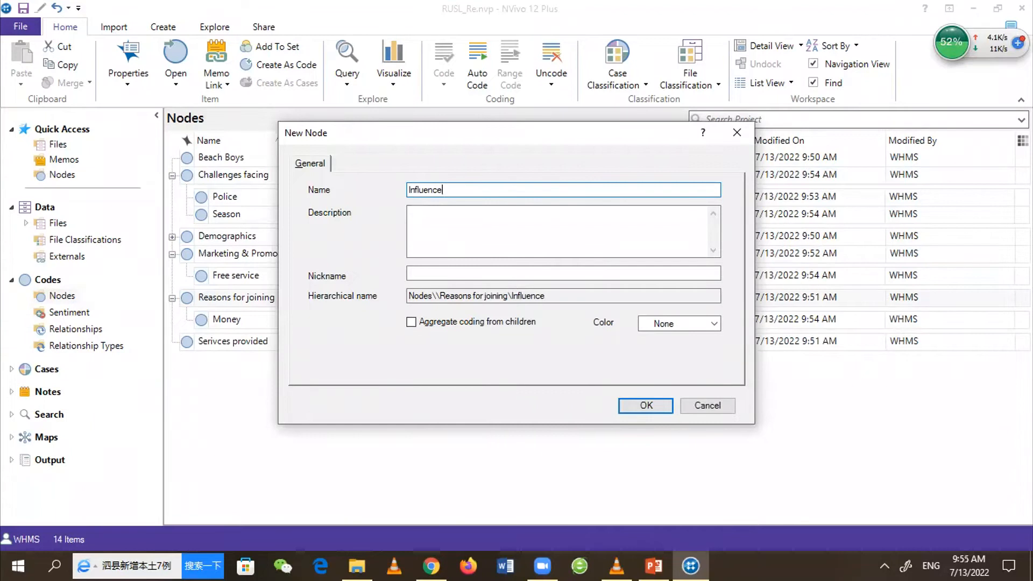
pyautogui.write(' from peers')
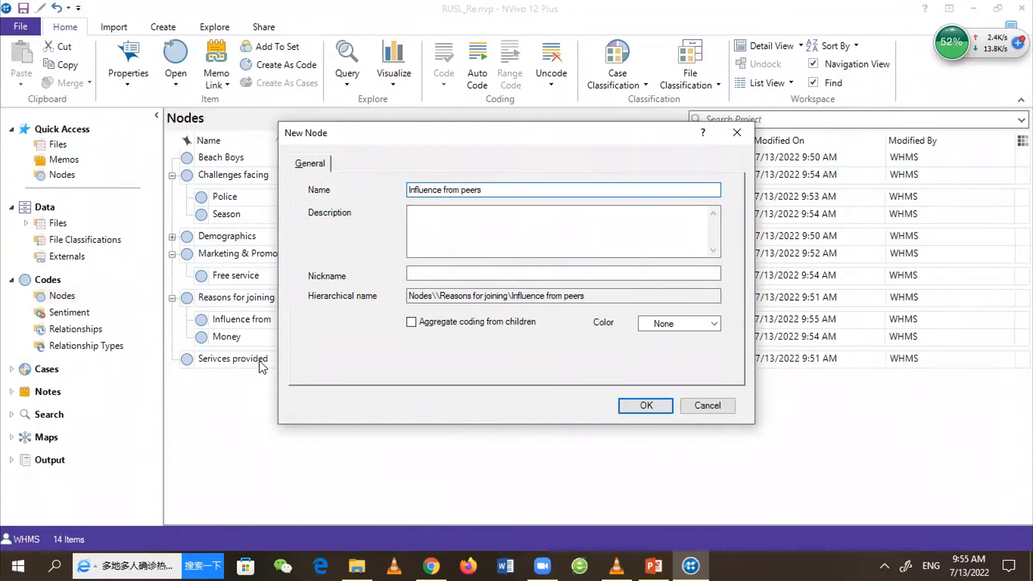
pyautogui.press('Return')
# Add a child node named Round tours under the Serivces provided node, and turn down the system volume
pyautogui.click(257, 359)
pyautogui.rightClick(257, 359)
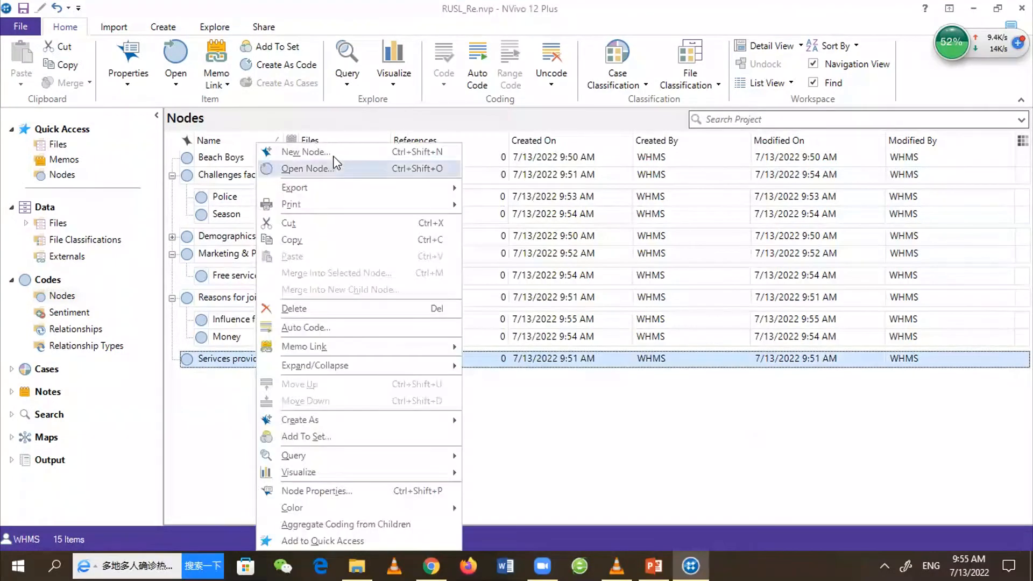
pyautogui.click(334, 156)
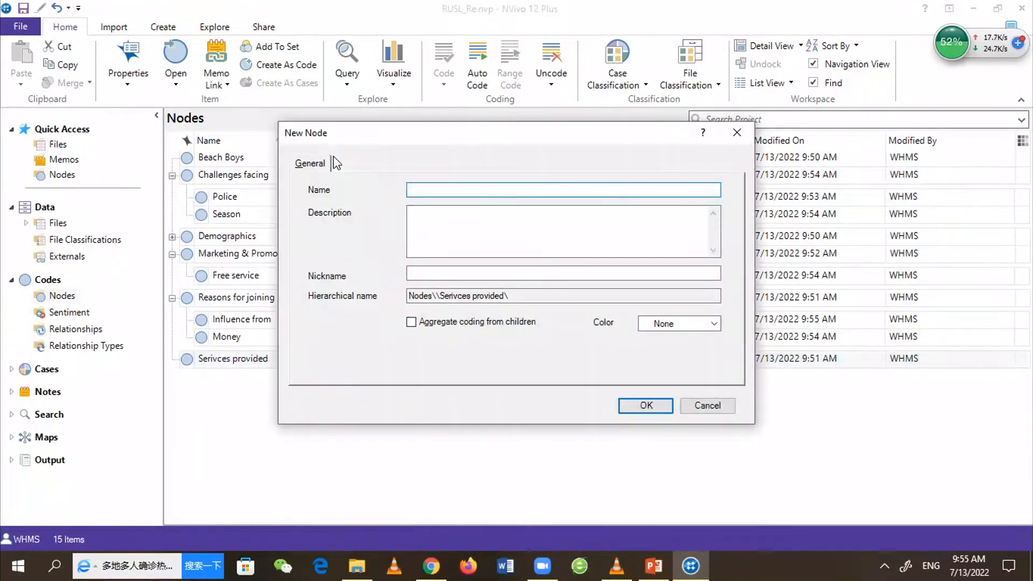
pyautogui.write('Round tours')
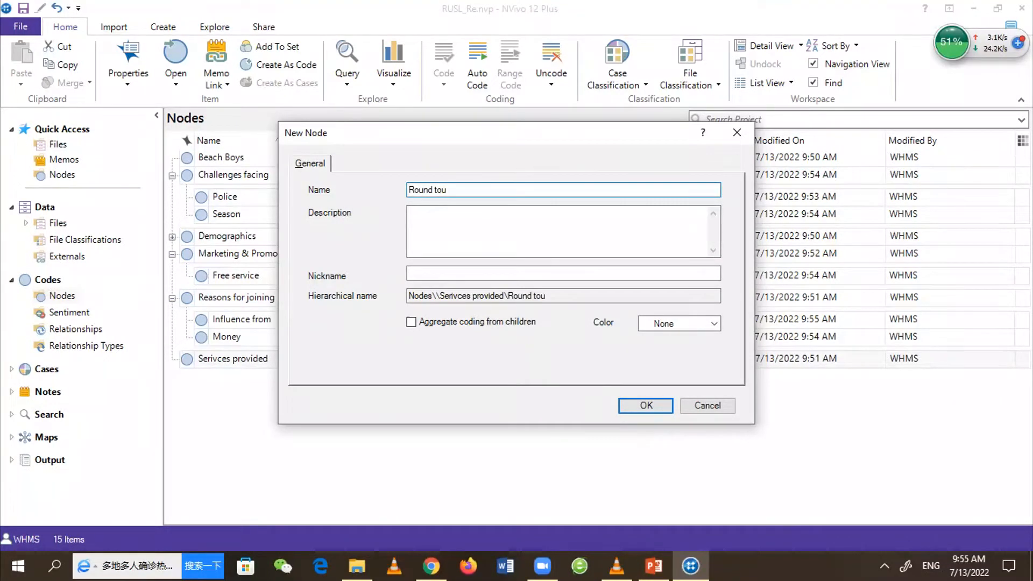
pyautogui.press('XF86AudioLowerVolume')
pyautogui.press('XF86AudioLowerVolume')
pyautogui.press('XF86AudioLowerVolume')
pyautogui.press('XF86AudioLowerVolume')
pyautogui.press('XF86AudioLowerVolume')
pyautogui.press('XF86AudioLowerVolume')
pyautogui.press('XF86AudioLowerVolume')
pyautogui.press('XF86AudioLowerVolume')
pyautogui.press('XF86AudioLowerVolume')
pyautogui.press('XF86AudioLowerVolume')
pyautogui.press('XF86AudioLowerVolume')
pyautogui.press('XF86AudioLowerVolume')
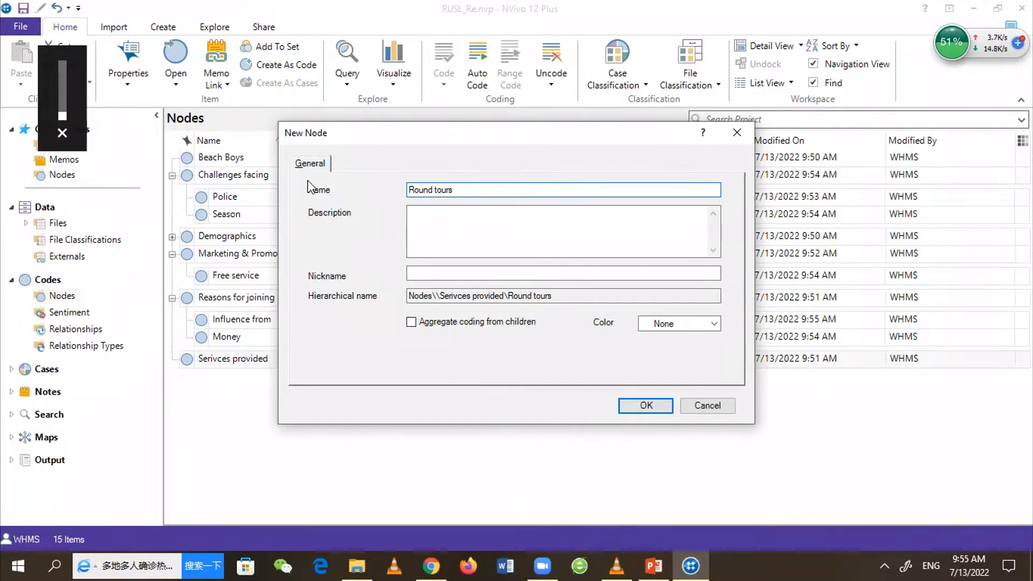
pyautogui.press('Return')
# Add a second child node named Shopping under the Serivces provided node
pyautogui.rightClick(220, 360)
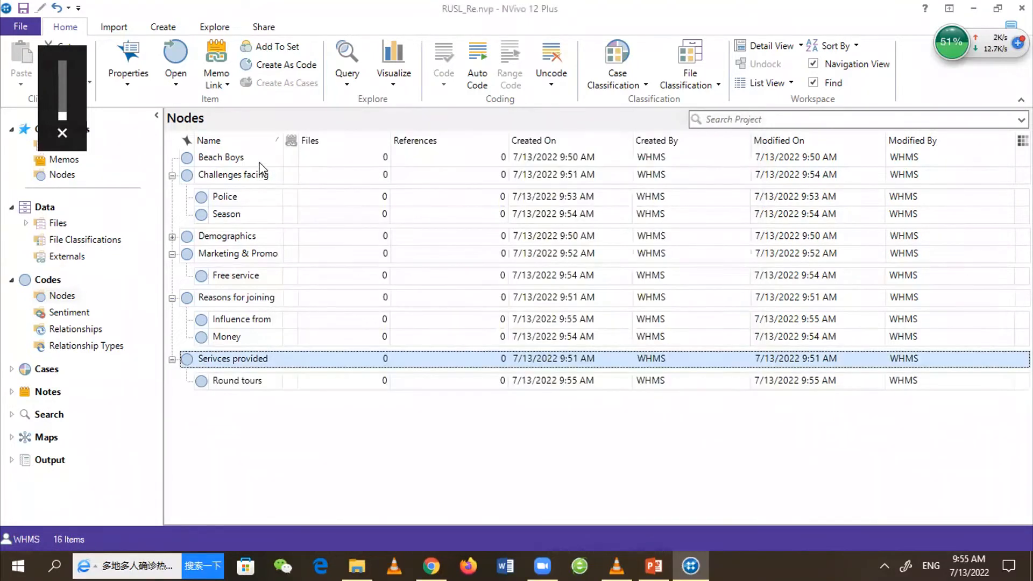
pyautogui.click(266, 152)
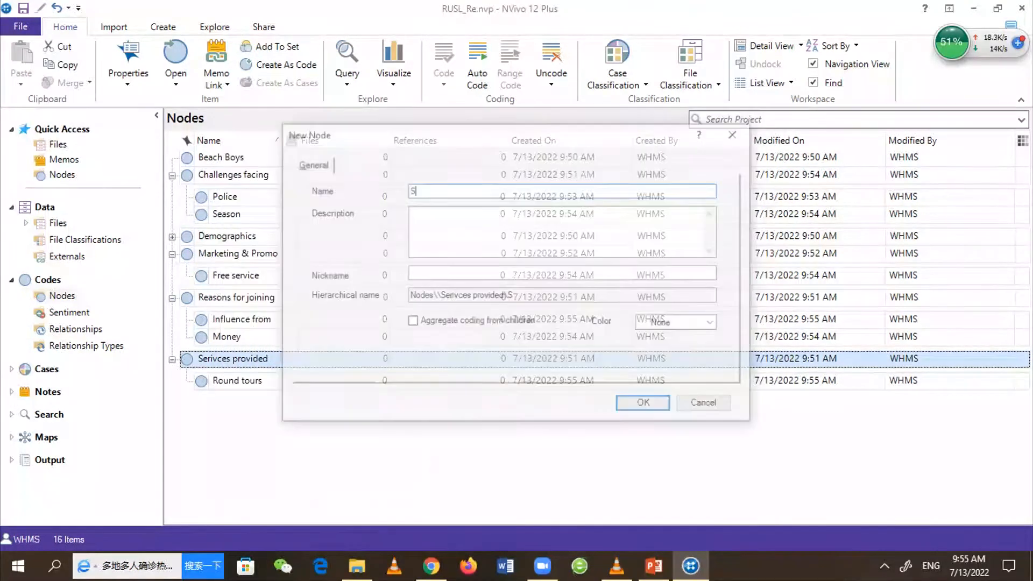
pyautogui.write('Shopping')
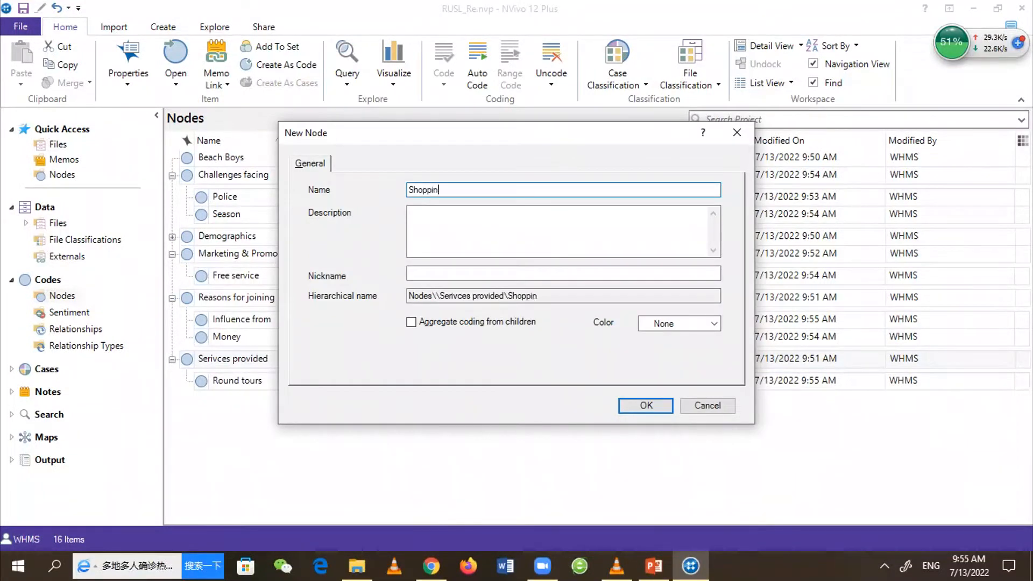
pyautogui.press('Return')
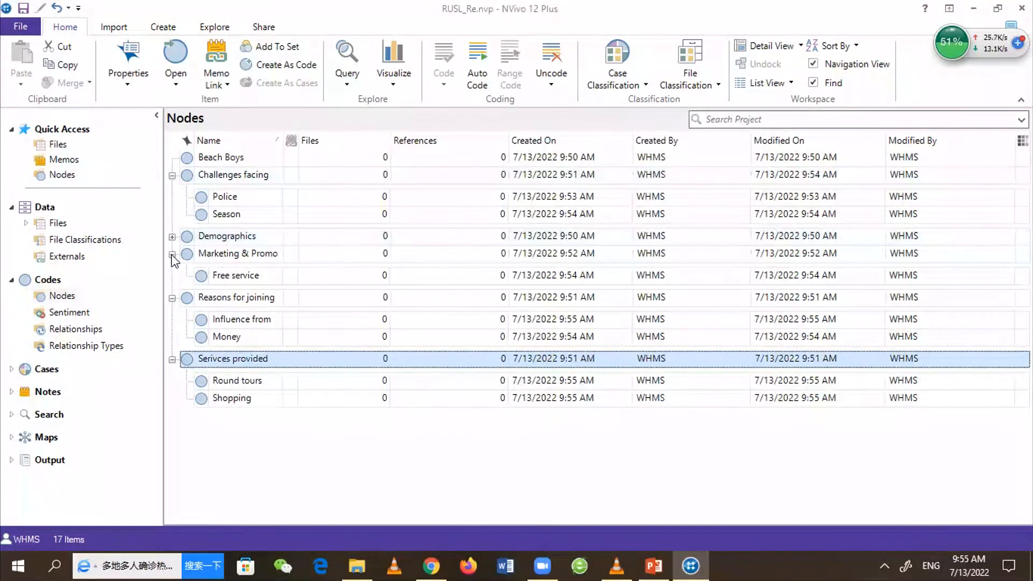
# Collapse the Marketing & Promo, Reasons for joining, Serivces provided and Challenges facing nodes
pyautogui.click(171, 256)
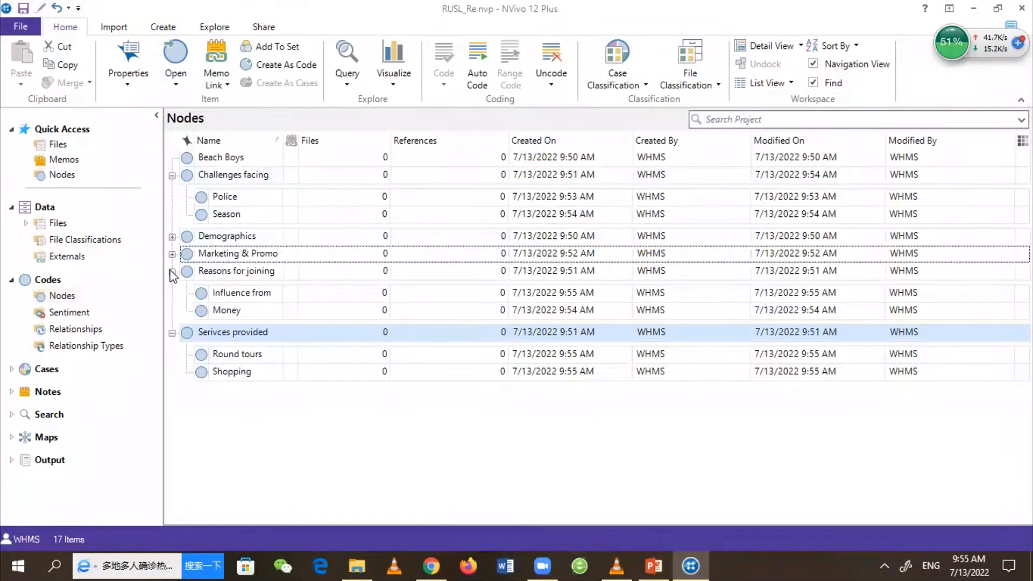
pyautogui.click(172, 271)
pyautogui.click(172, 289)
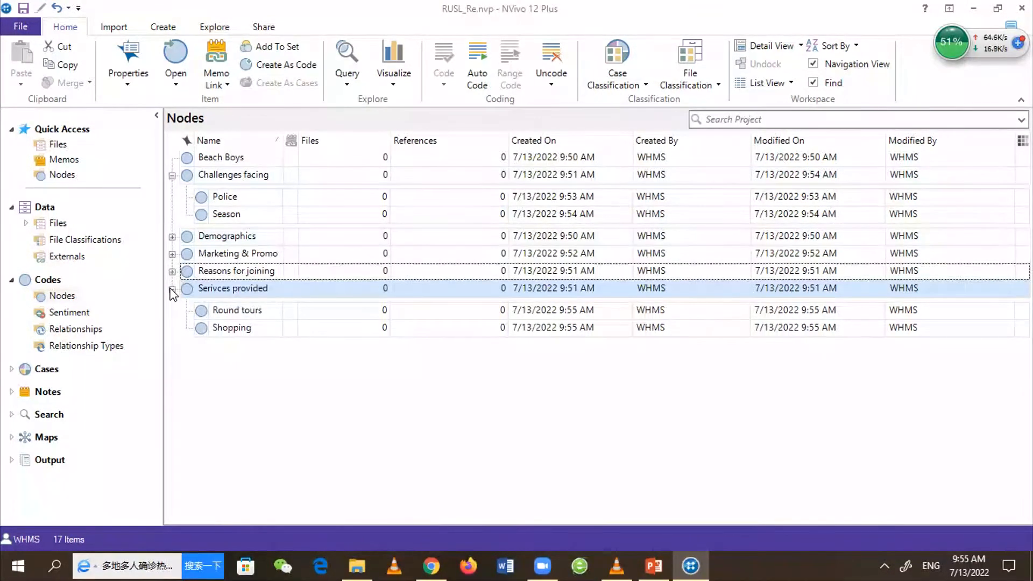
pyautogui.click(171, 176)
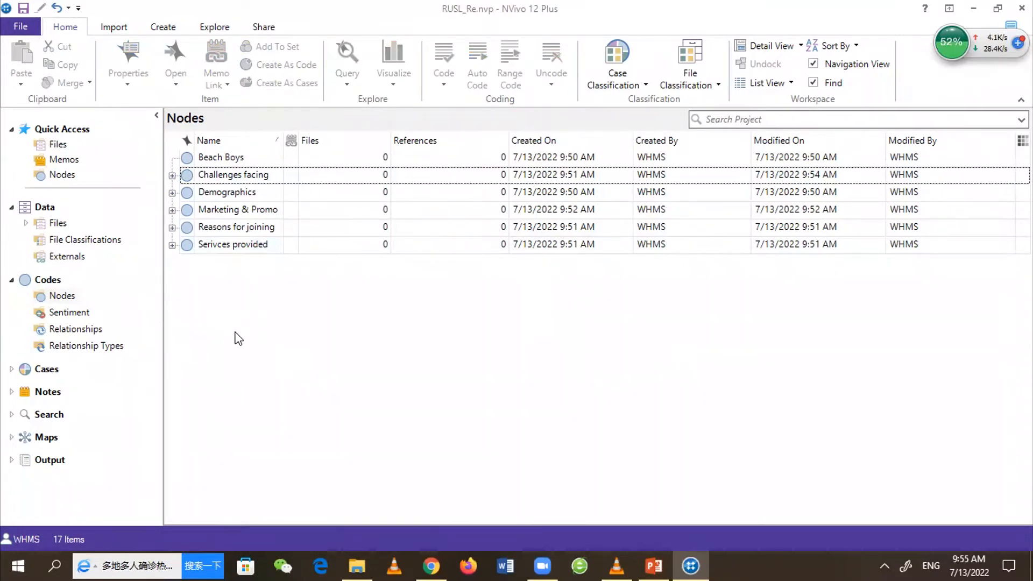
# Move the Challenges facing, Demographics, Marketing & Promo and Serivces provided nodes under the Beach Boys node
pyautogui.click(239, 179)
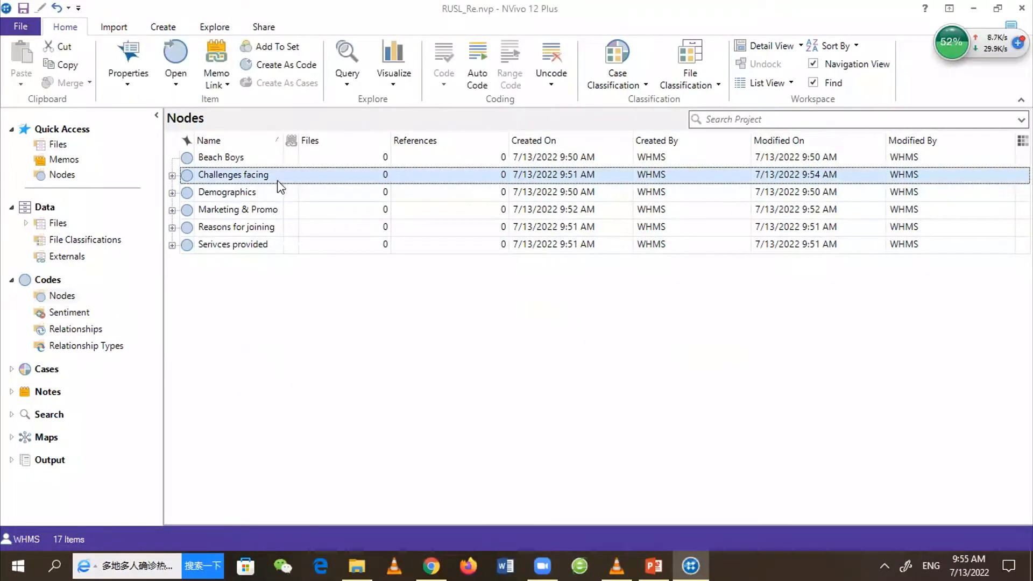
pyautogui.click(237, 157)
pyautogui.moveTo(216, 177); pyautogui.dragTo(255, 155)
pyautogui.keyDown('shift'); pyautogui.click(226, 192); pyautogui.keyUp('shift')
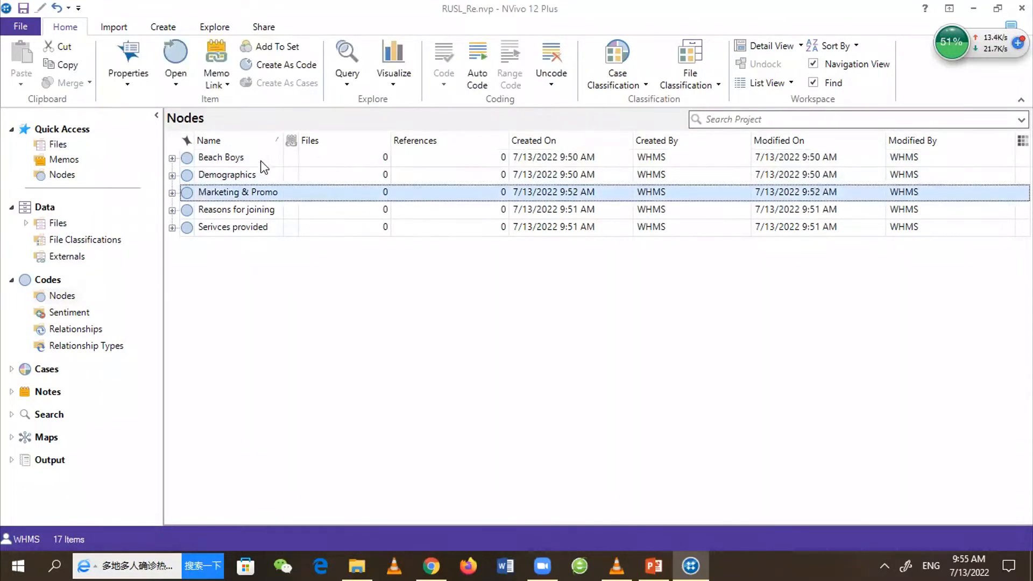
pyautogui.moveTo(215, 224); pyautogui.dragTo(219, 159)
pyautogui.doubleClick(225, 176)
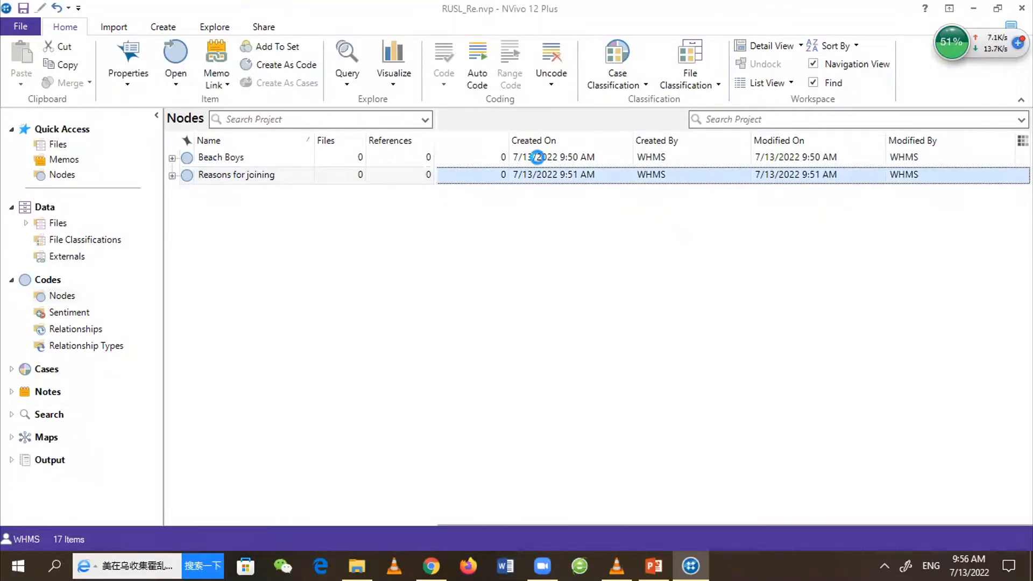
pyautogui.click(544, 125)
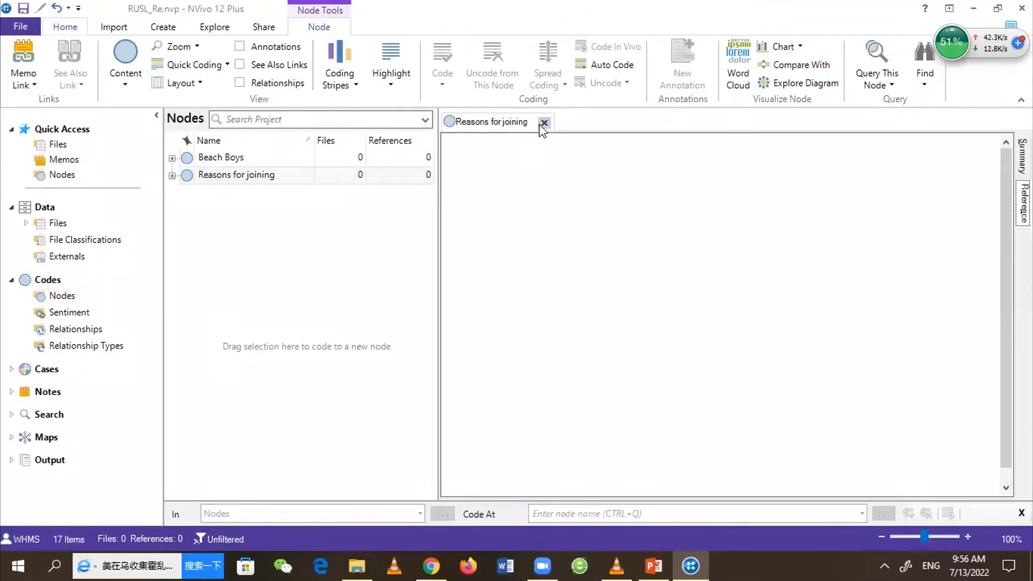
pyautogui.click(544, 122)
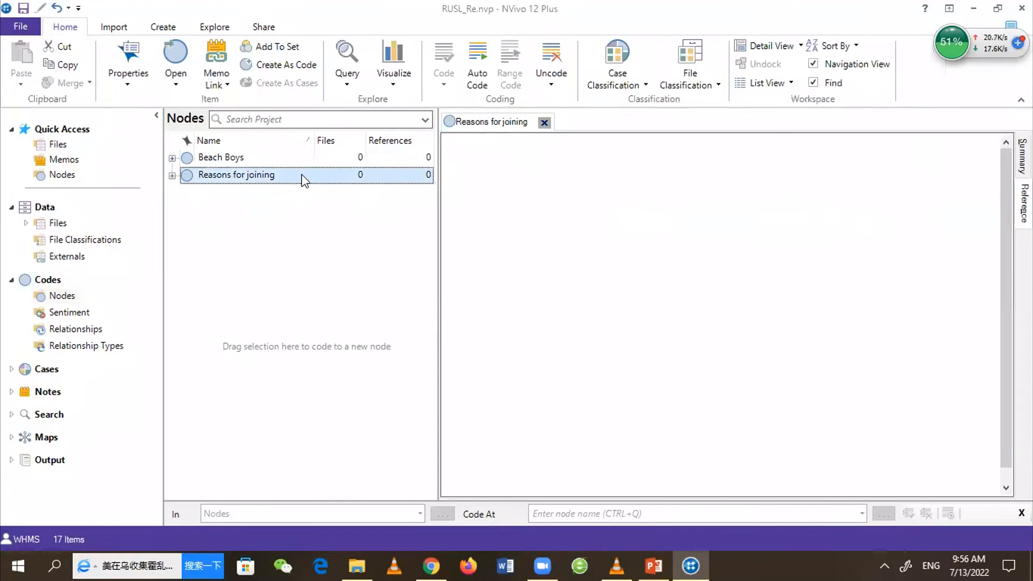
pyautogui.click(259, 177)
pyautogui.click(259, 177)
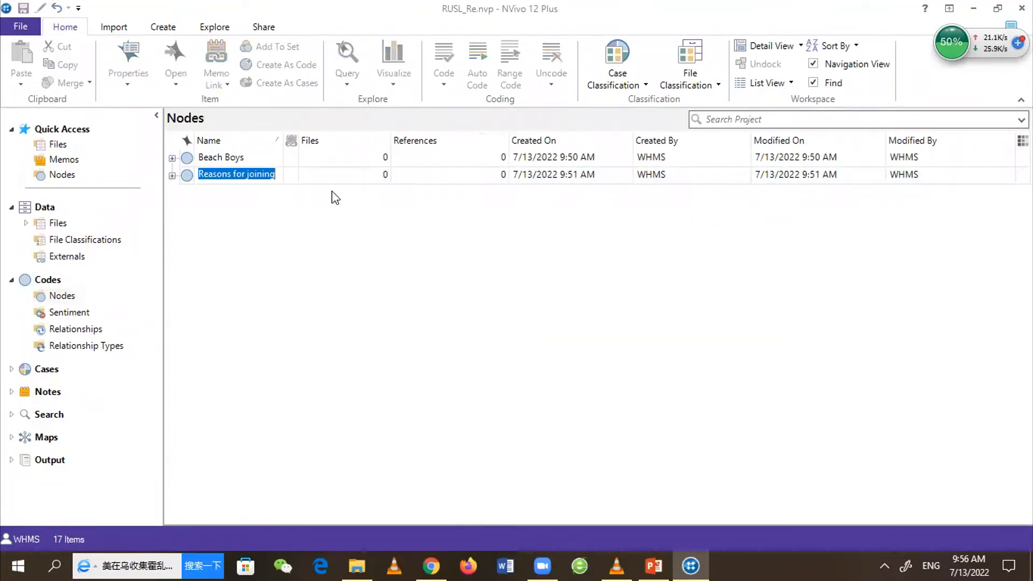
# Move the Reasons for joining node under Beach Boys, and expand Beach Boys and Challenges facing to check their child nodes
pyautogui.click(347, 180)
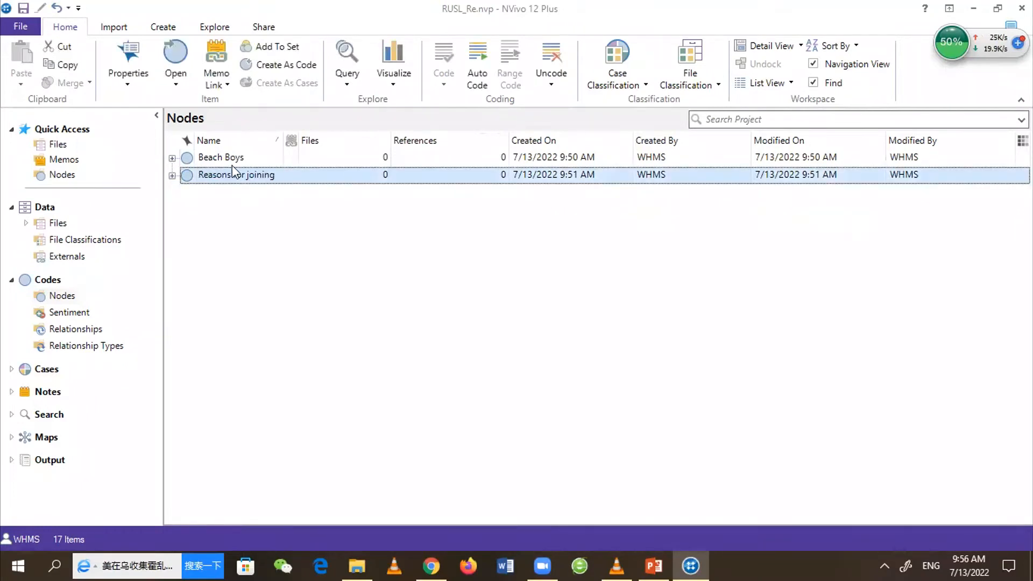
pyautogui.press('Delete')
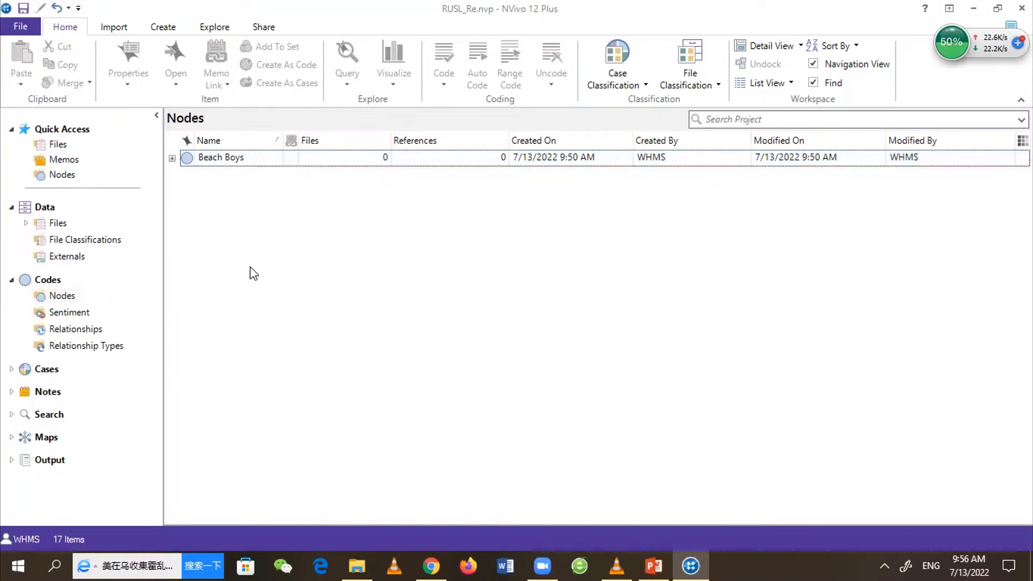
pyautogui.click(170, 155)
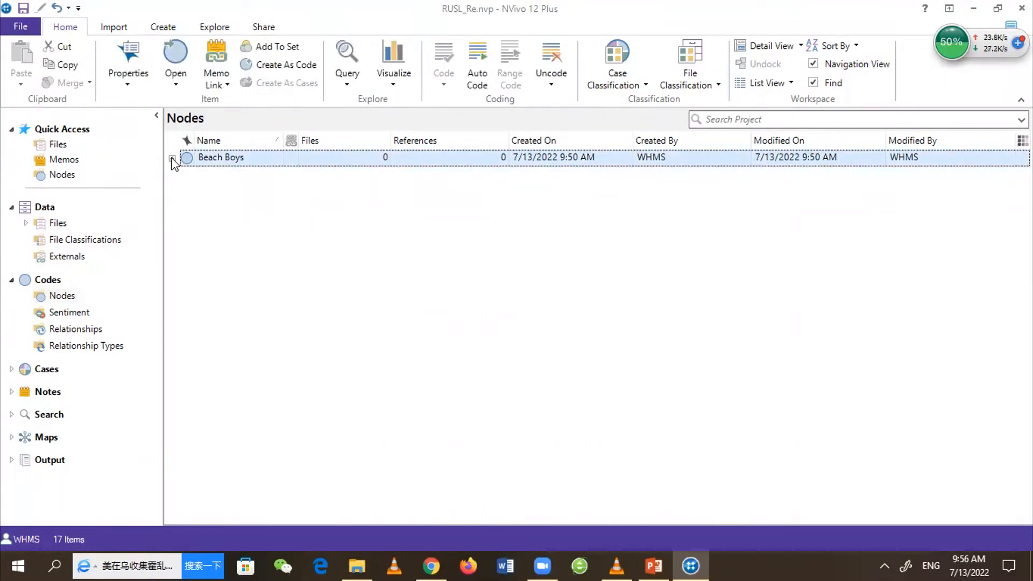
pyautogui.click(172, 159)
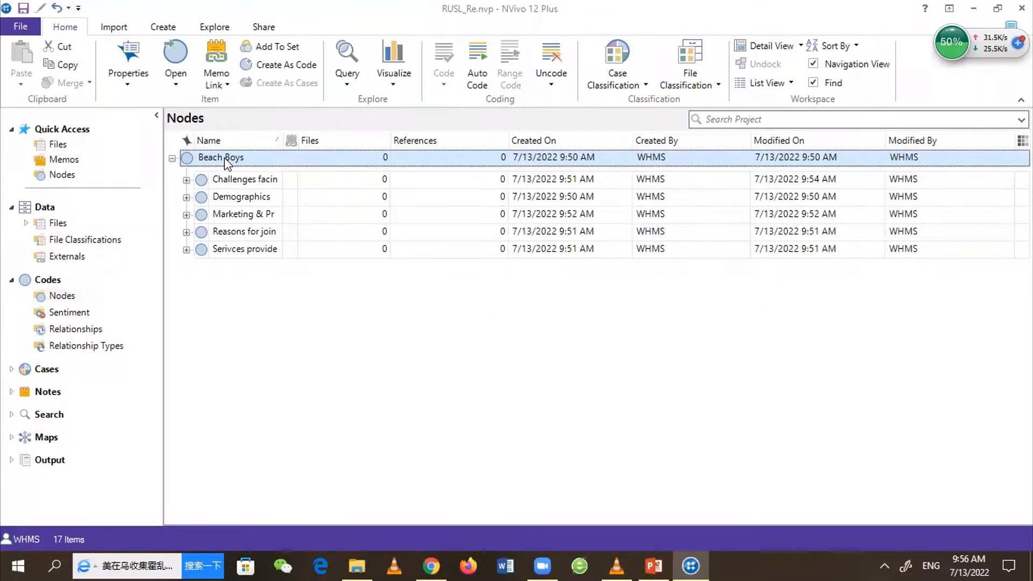
pyautogui.click(187, 181)
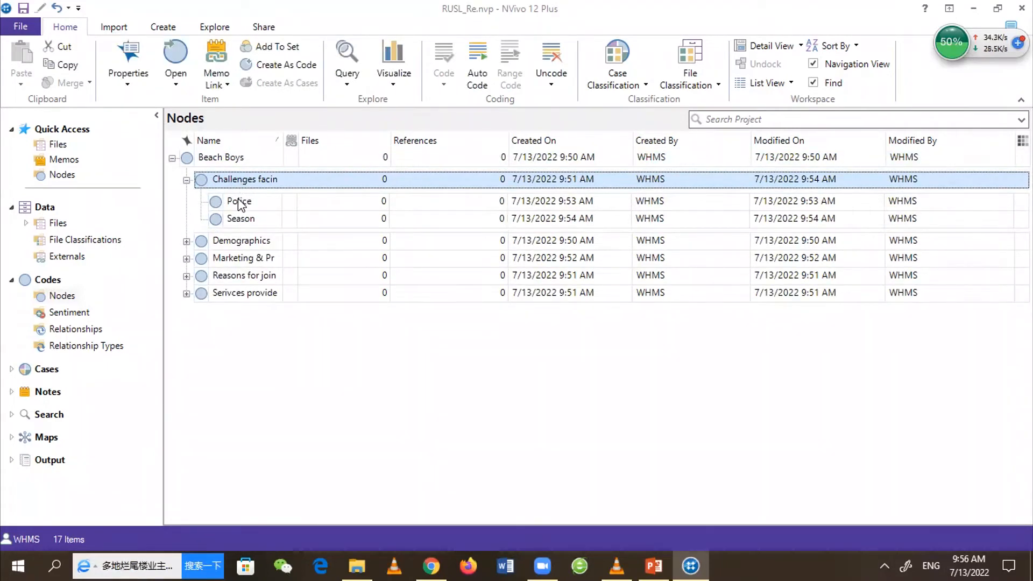
# Expand the Demographics, Marketing & Promo, Reasons for joining and Serivces provided nodes under Beach Boys to review the full hierarchy
pyautogui.click(239, 202)
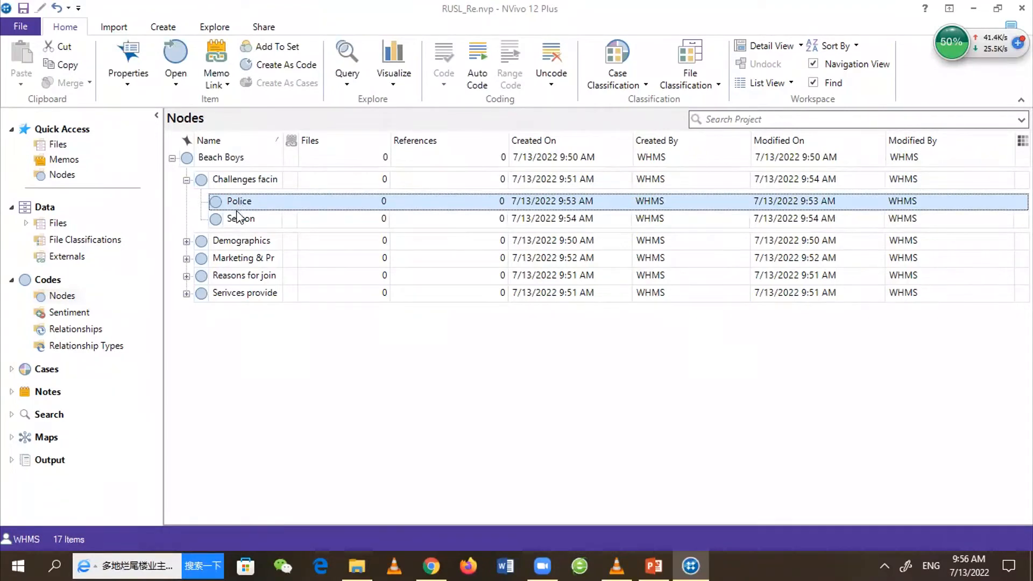
pyautogui.click(238, 221)
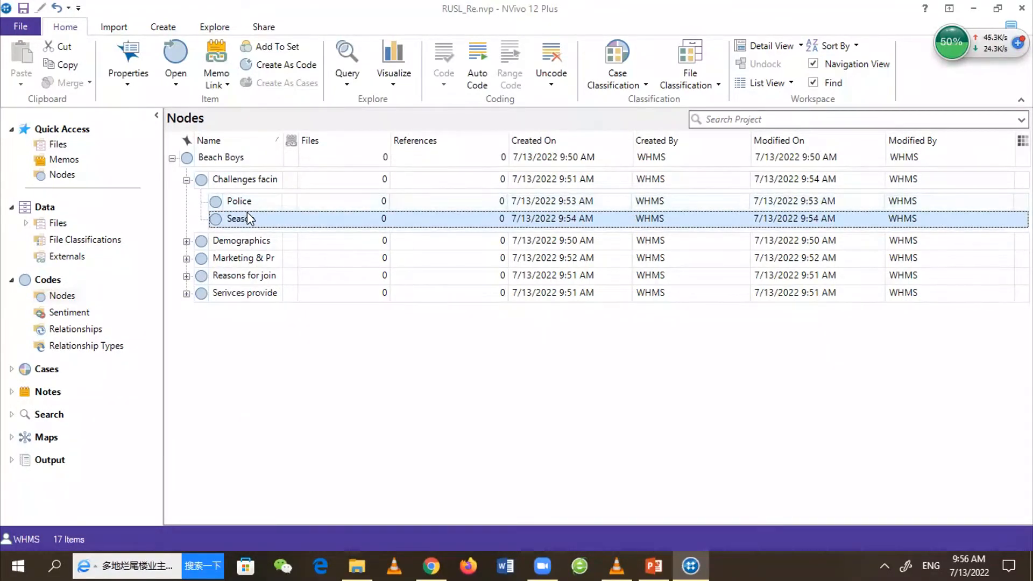
pyautogui.click(240, 181)
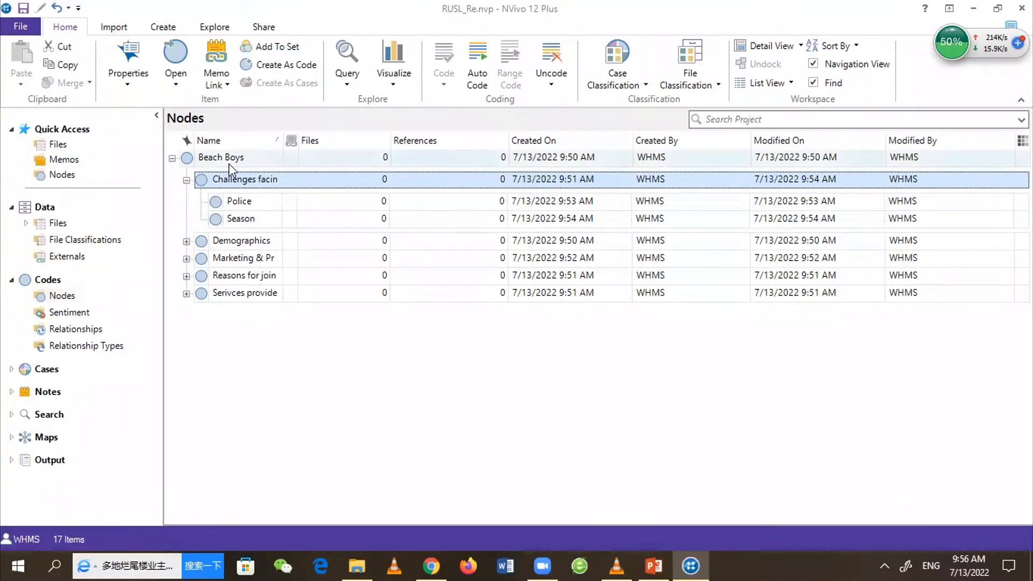
pyautogui.click(228, 164)
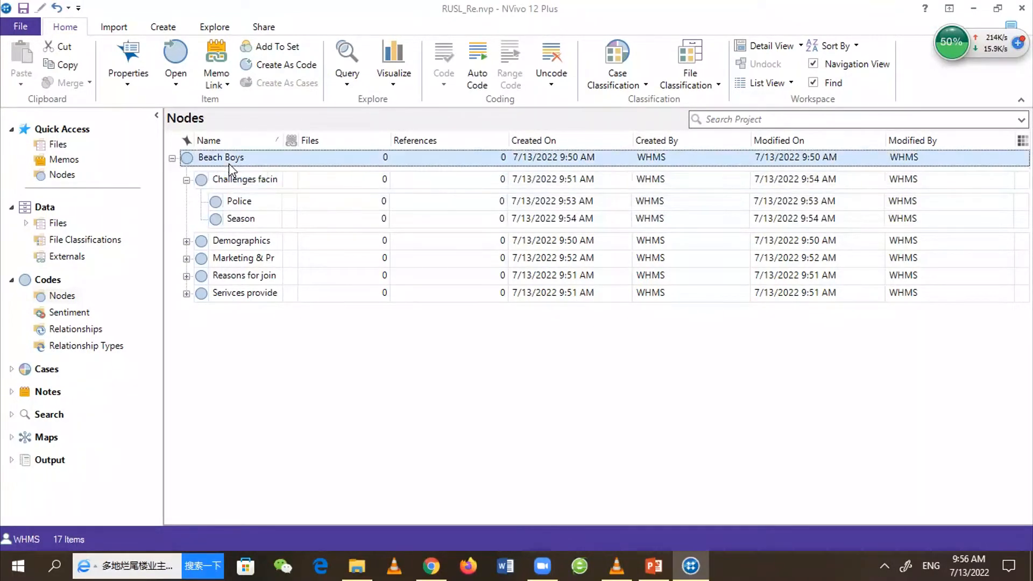
pyautogui.click(186, 241)
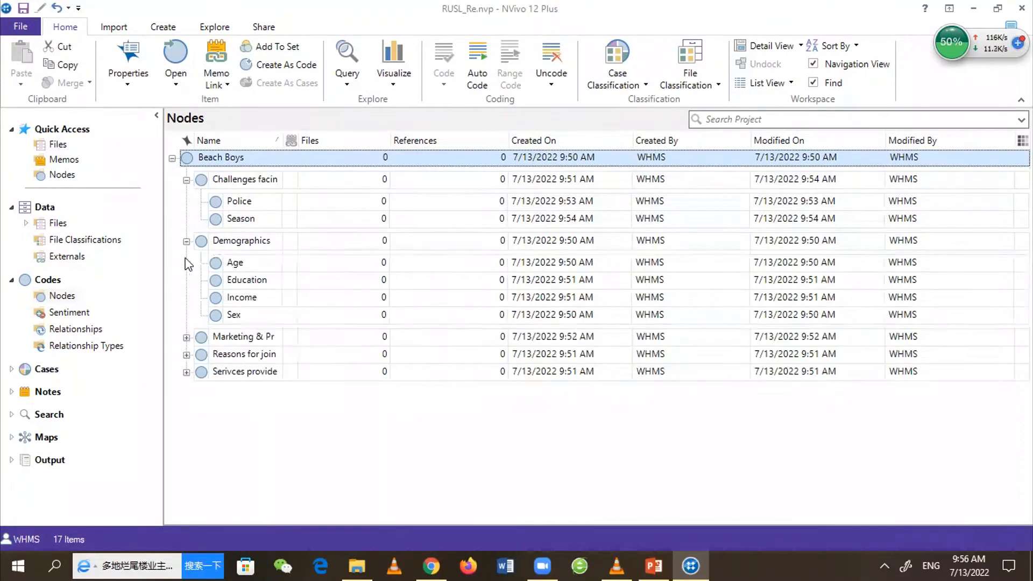
pyautogui.click(187, 338)
pyautogui.click(186, 381)
pyautogui.click(187, 442)
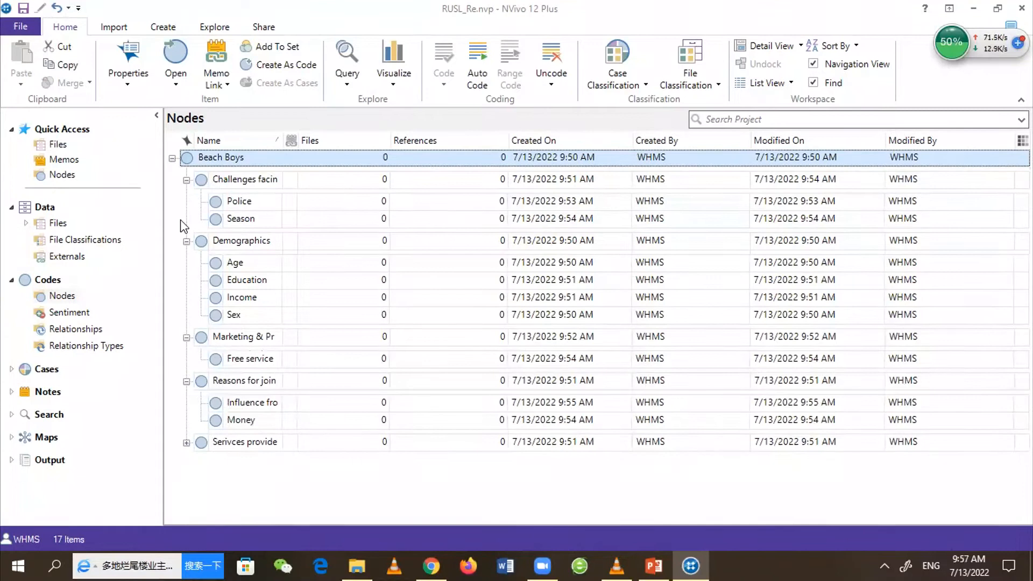
pyautogui.click(174, 218)
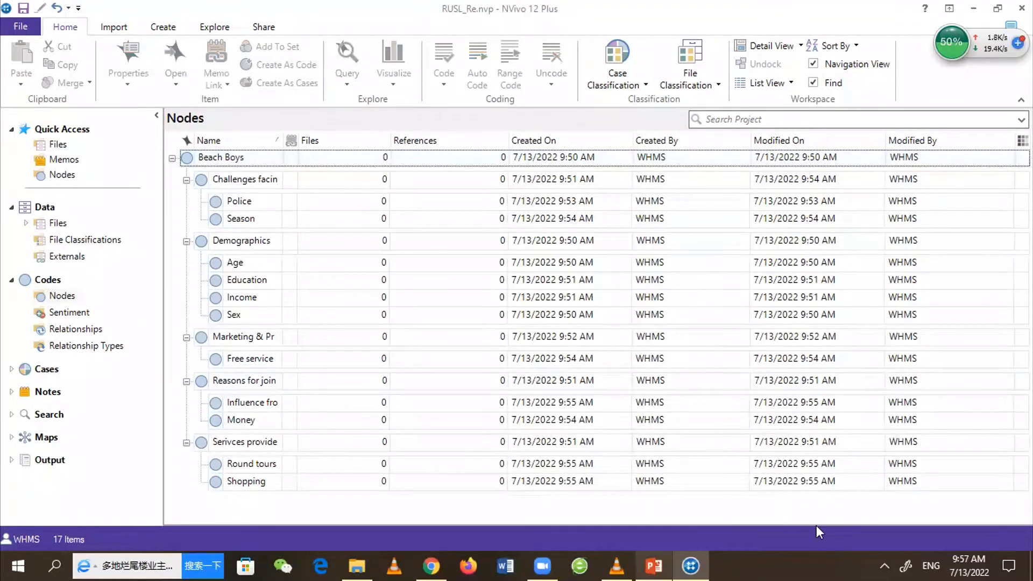
# Switch to PowerPoint and present from the Setting up new codes slide through to the "repeats" bullet on the What to code? slide
pyautogui.hotkey('alt', 'Tab')
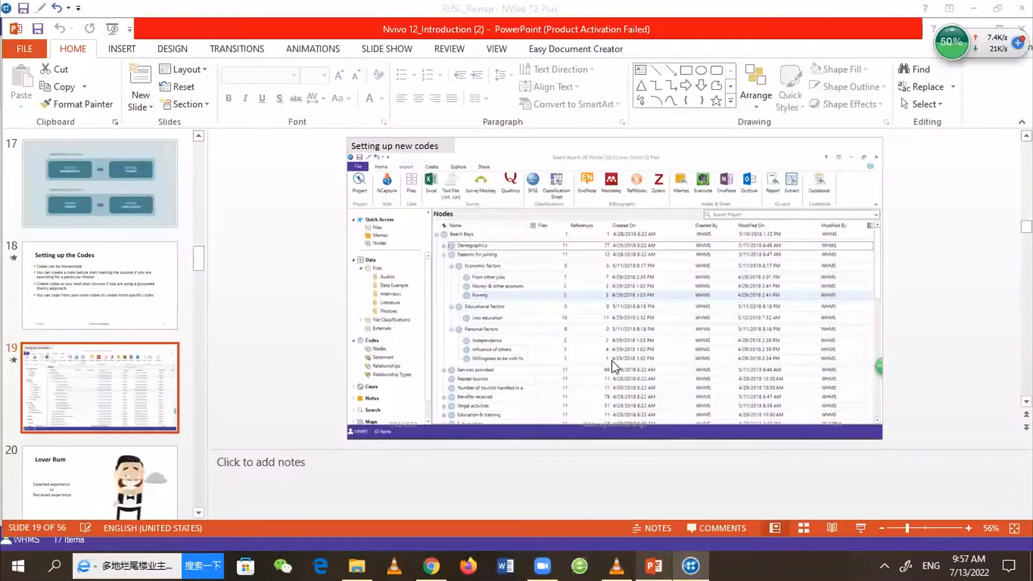
pyautogui.click(861, 528)
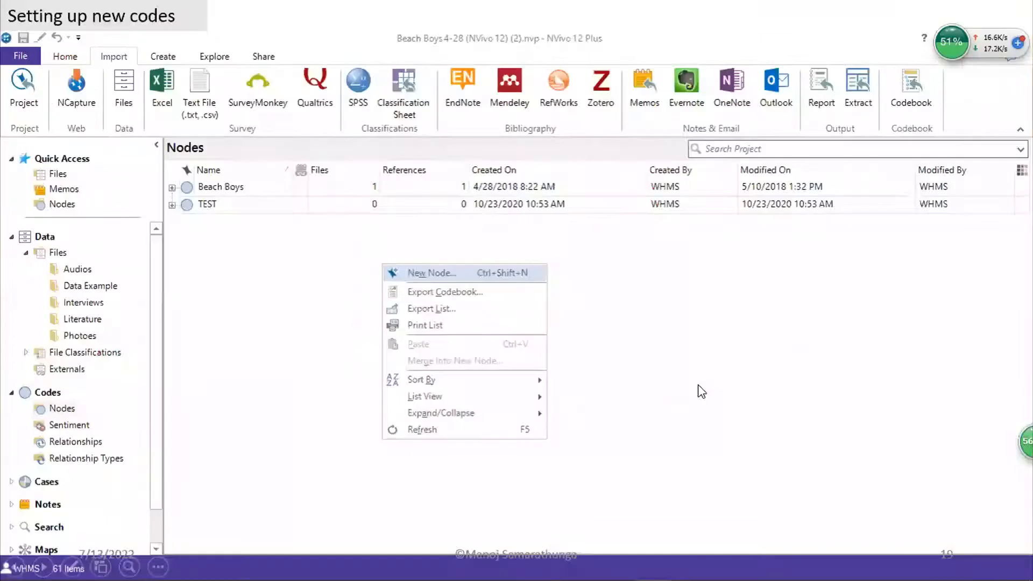
pyautogui.click(698, 385)
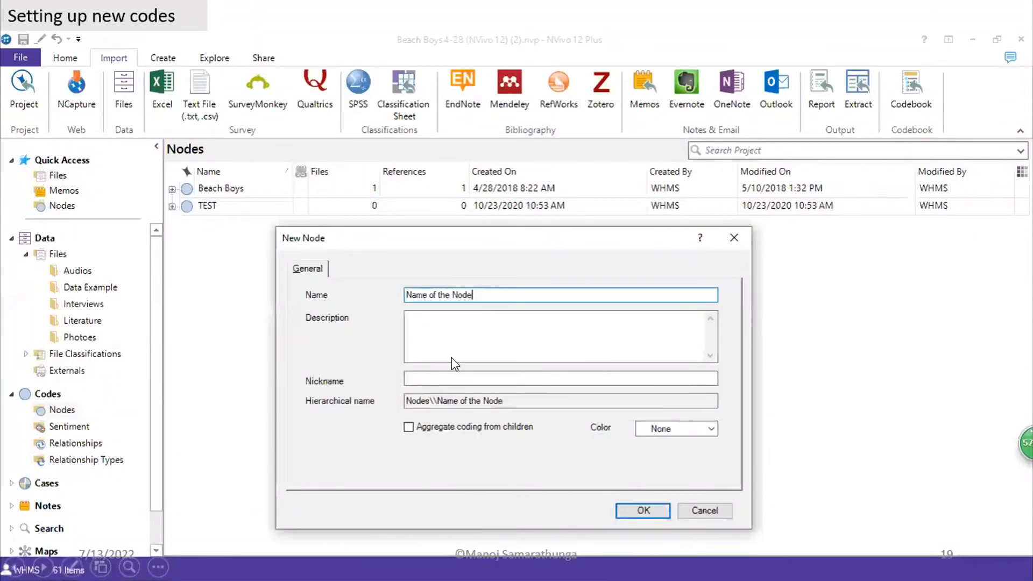
pyautogui.click(543, 355)
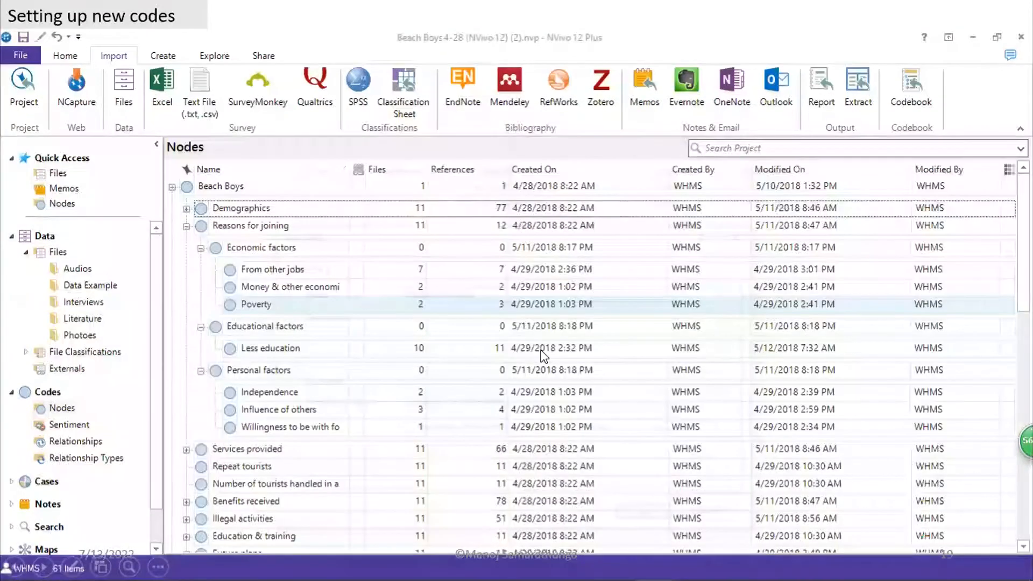
pyautogui.click(545, 355)
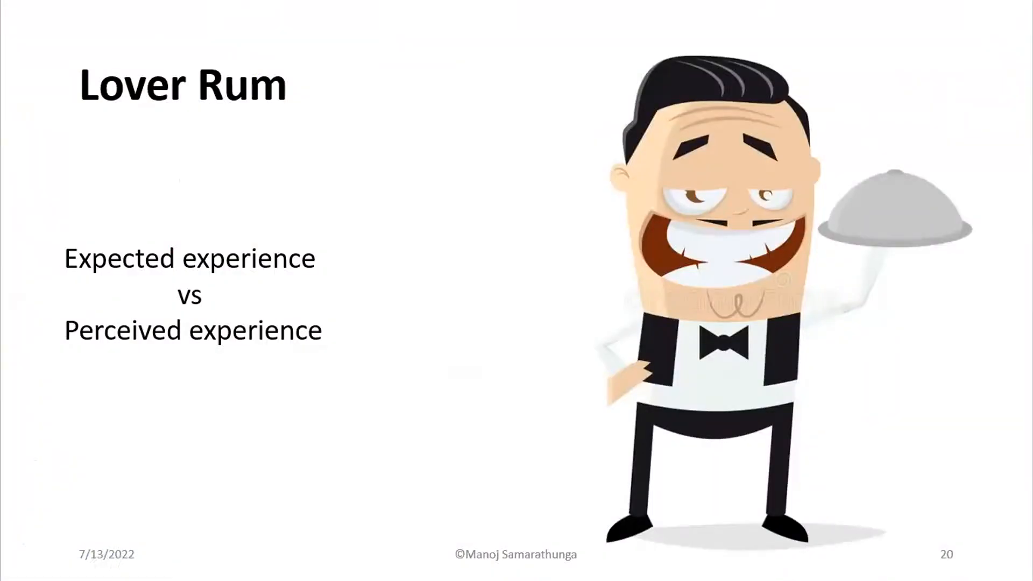
pyautogui.press('Right')
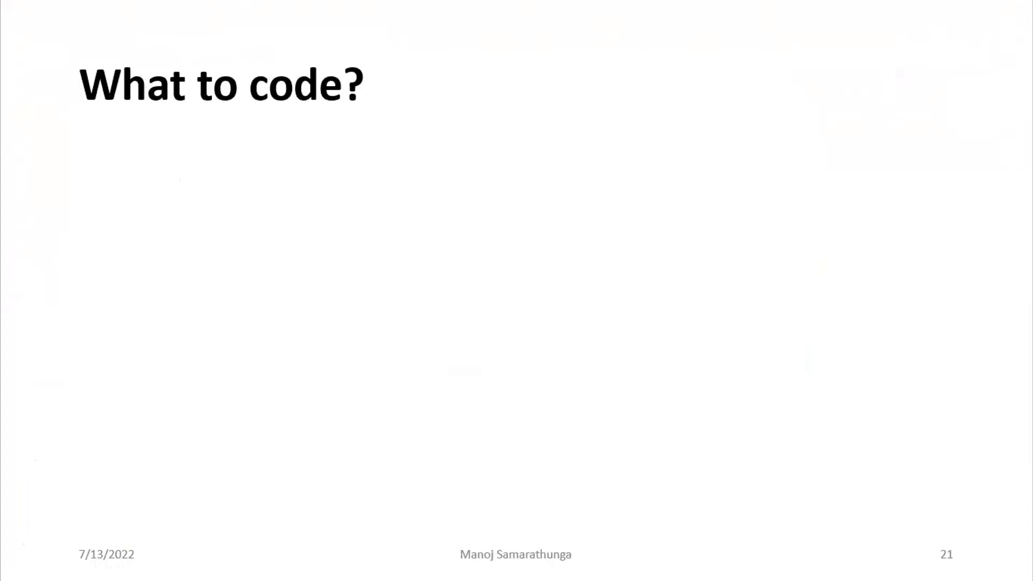
pyautogui.press('Right')
pyautogui.press('Right')
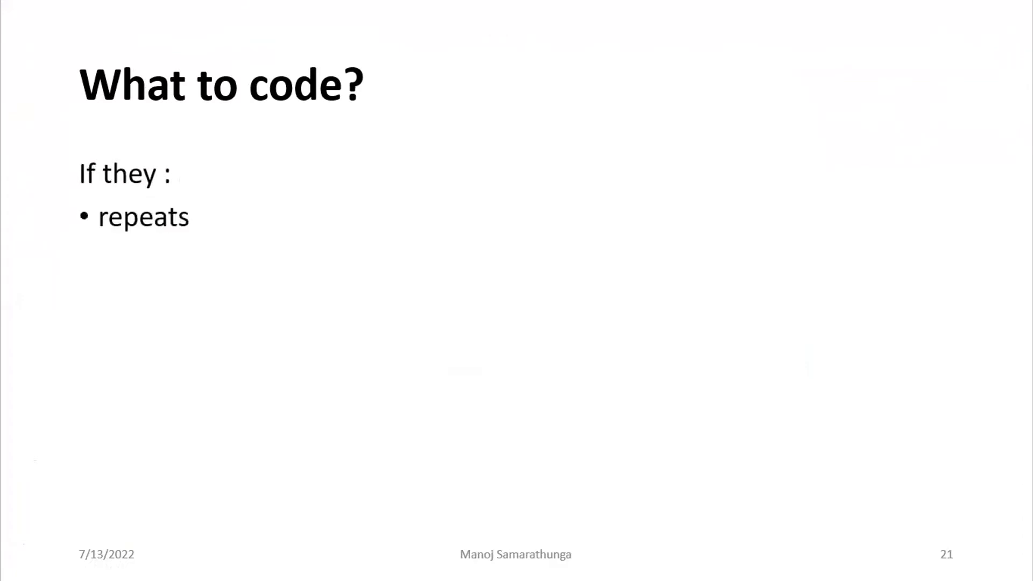
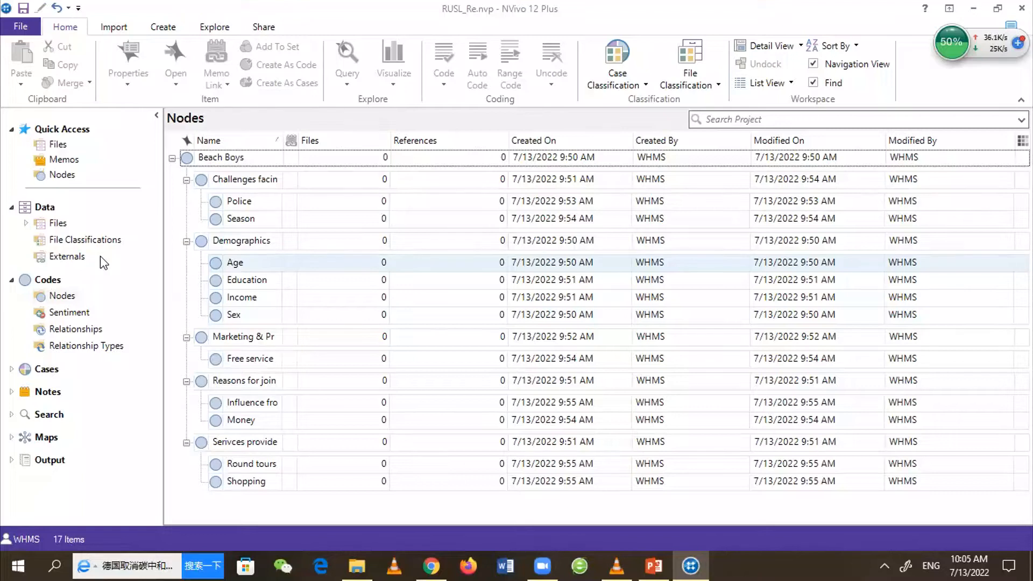
# Open the BB 01 transcript from the Transcripts folder and show the project's nodes list beside it
pyautogui.click(57, 225)
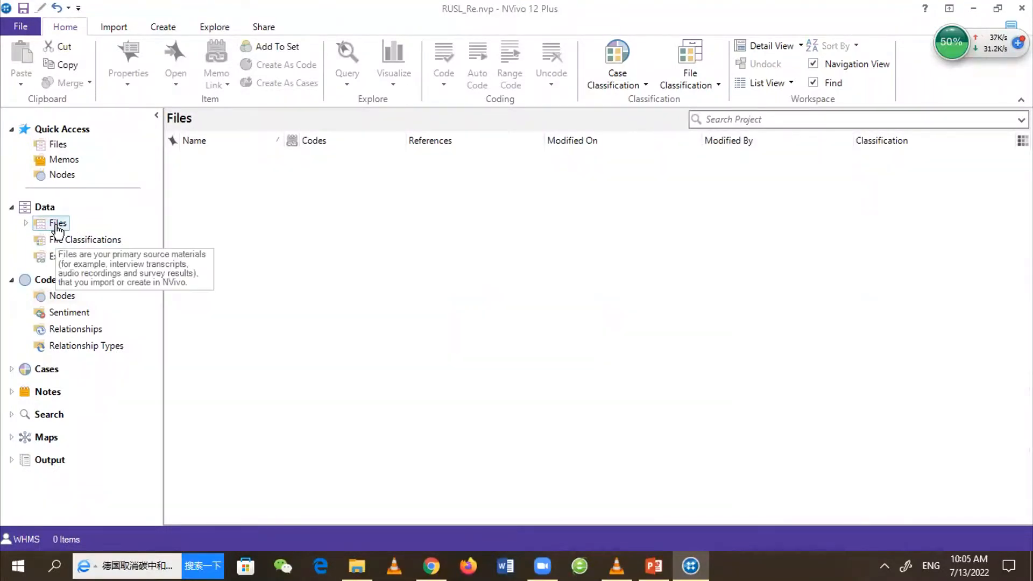
pyautogui.click(25, 223)
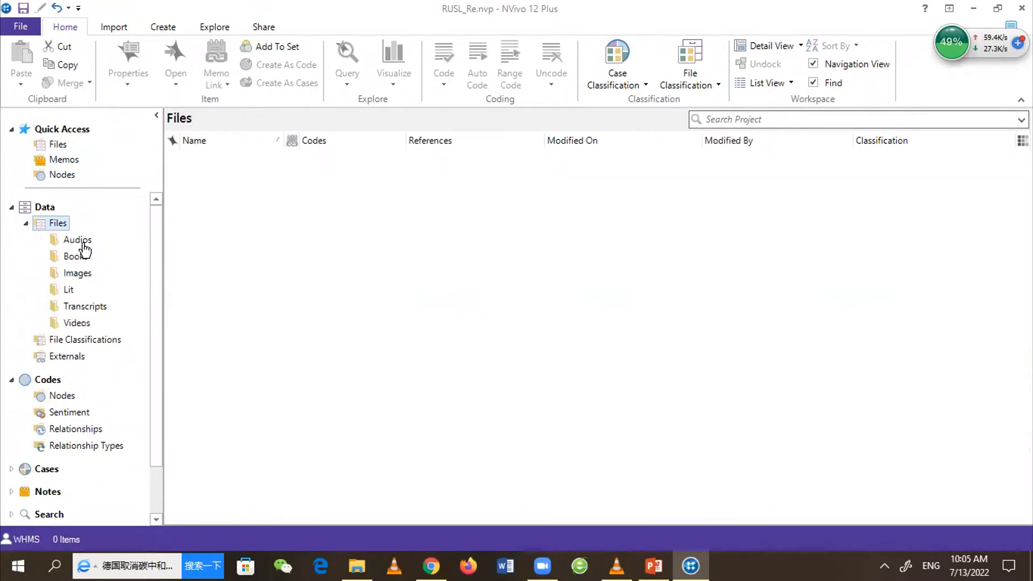
pyautogui.click(84, 308)
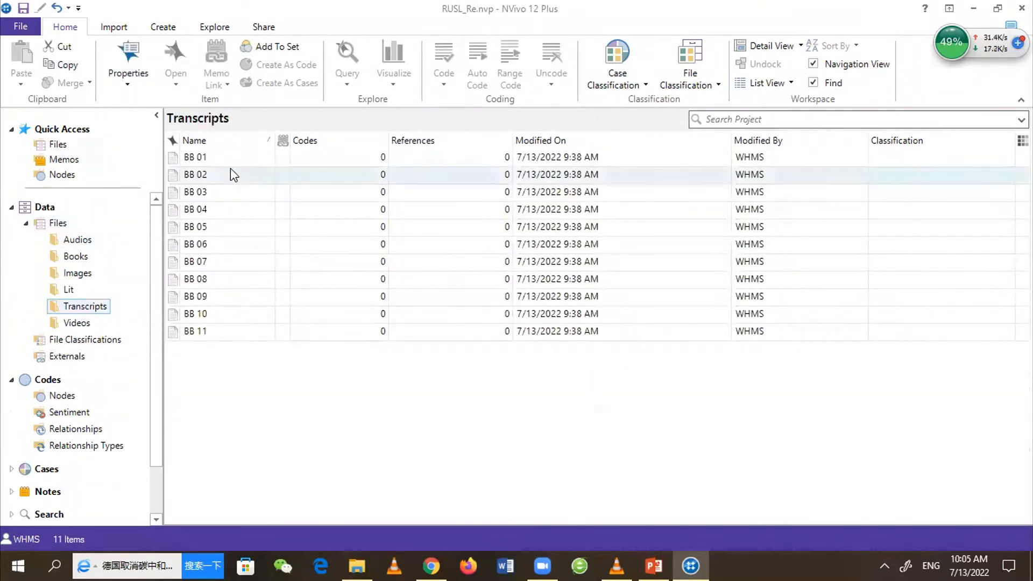
pyautogui.doubleClick(214, 156)
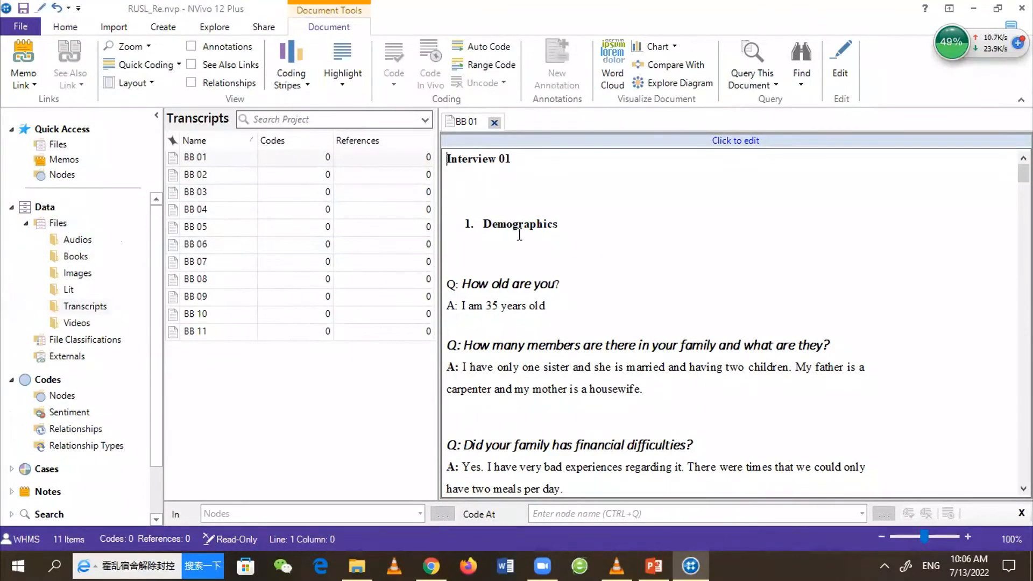
pyautogui.click(51, 397)
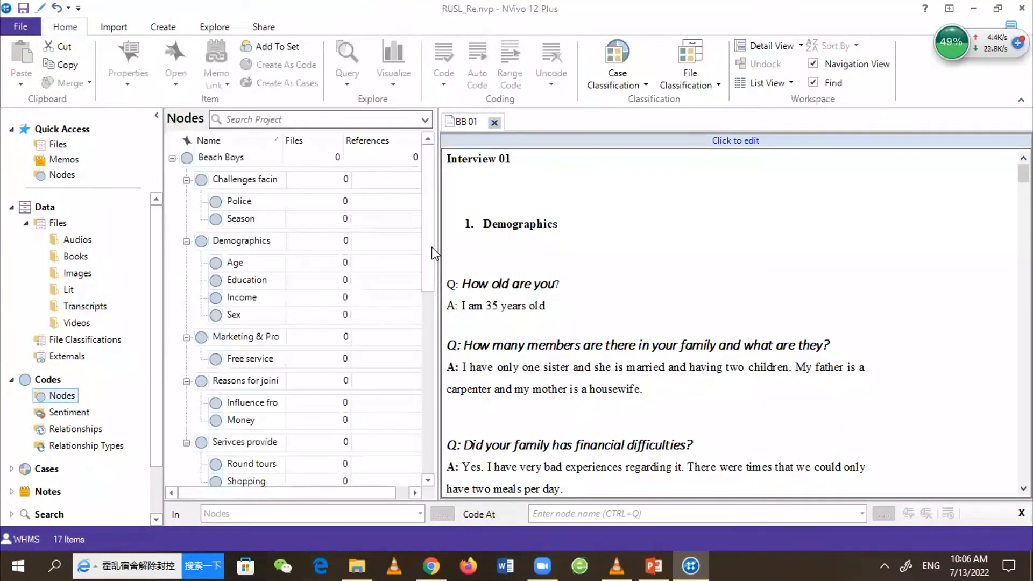
pyautogui.moveTo(431, 257)
pyautogui.mouseDown()
pyautogui.moveTo(430, 284)
pyautogui.moveTo(430, 252)
pyautogui.mouseUp()
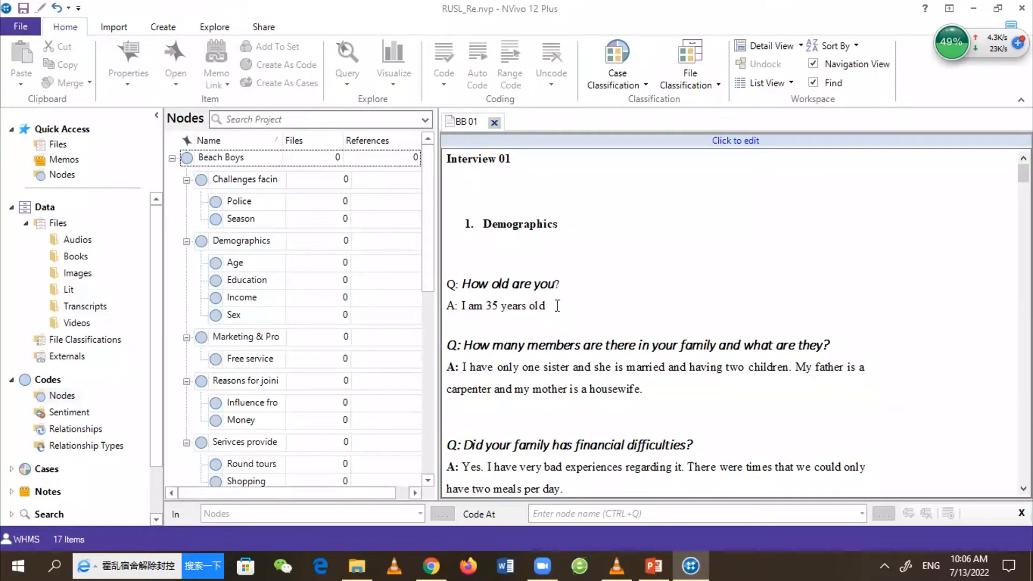
# Code the answer "I am 35 years old" in BB 01 to the Age node under Demographics and check the node's references
pyautogui.moveTo(555, 306); pyautogui.dragTo(457, 306)
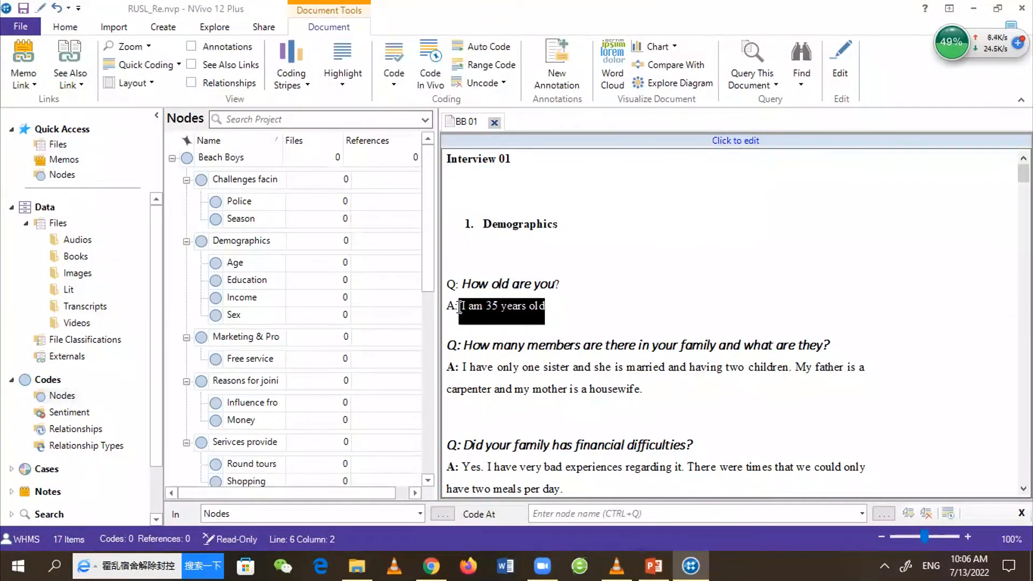
pyautogui.click(510, 311)
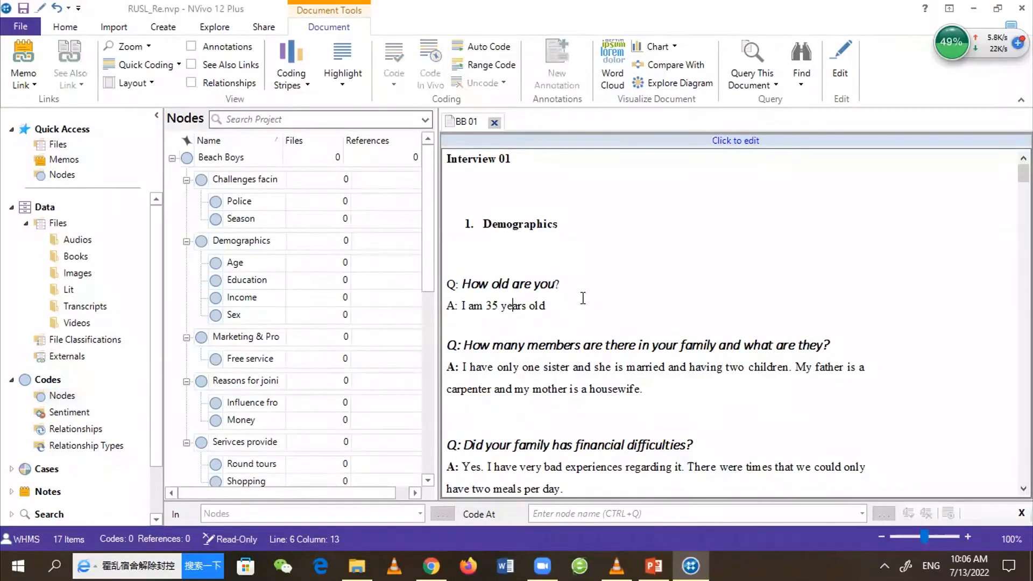
pyautogui.moveTo(577, 303); pyautogui.dragTo(465, 306)
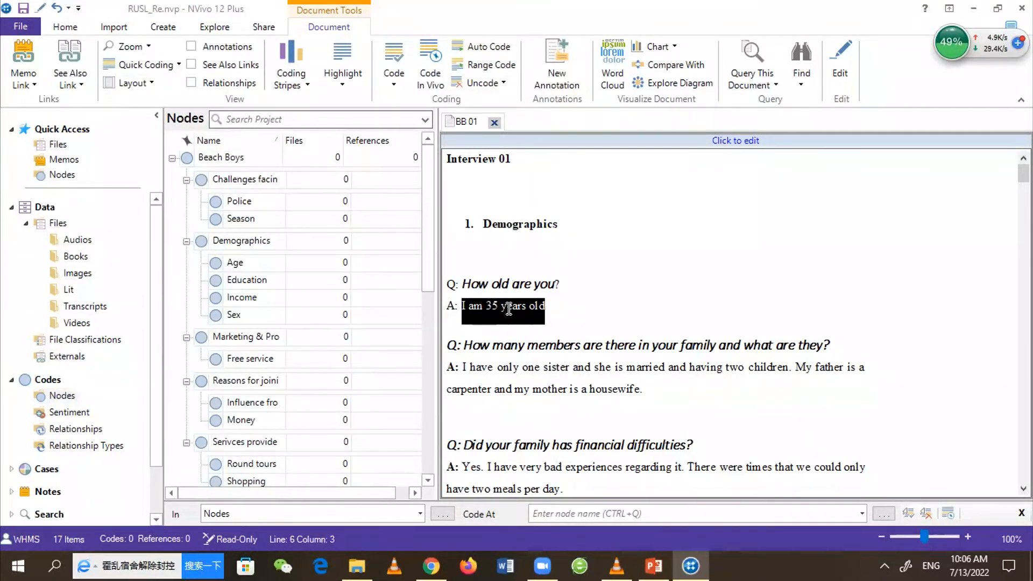
pyautogui.moveTo(390, 303); pyautogui.dragTo(285, 267)
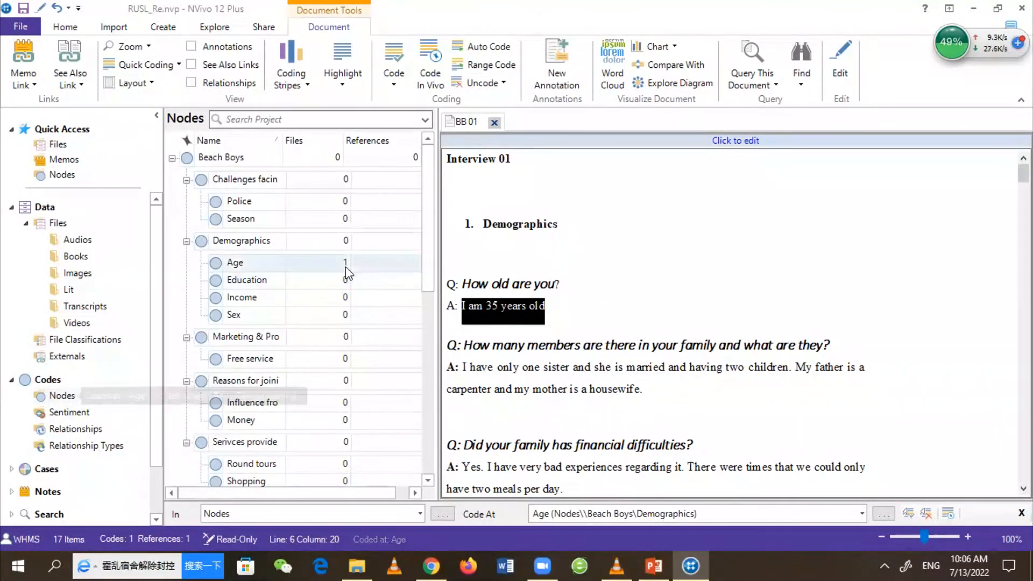
pyautogui.moveTo(297, 489); pyautogui.dragTo(365, 489)
pyautogui.scroll(-1, 369, 305)
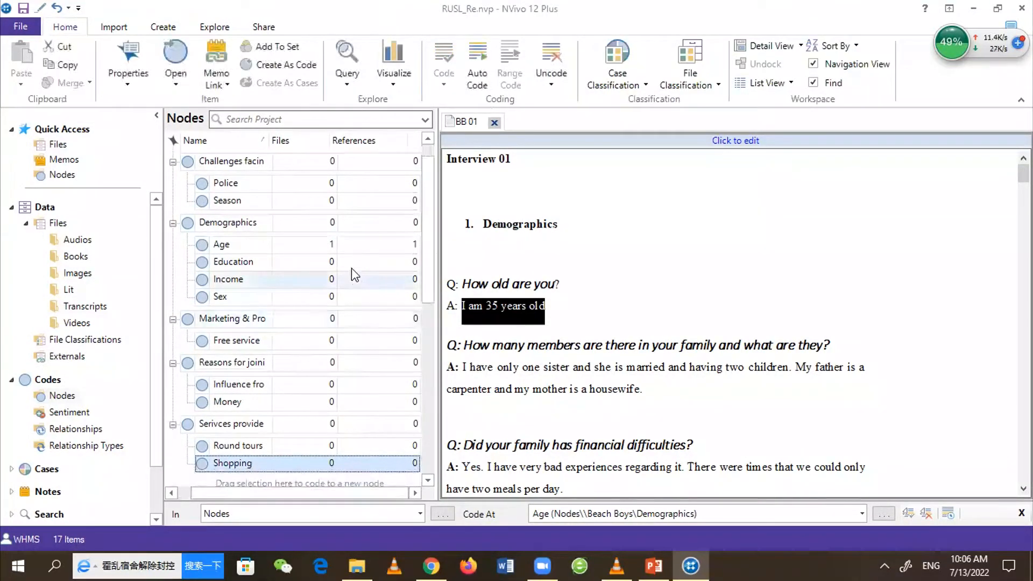
pyautogui.click(232, 245)
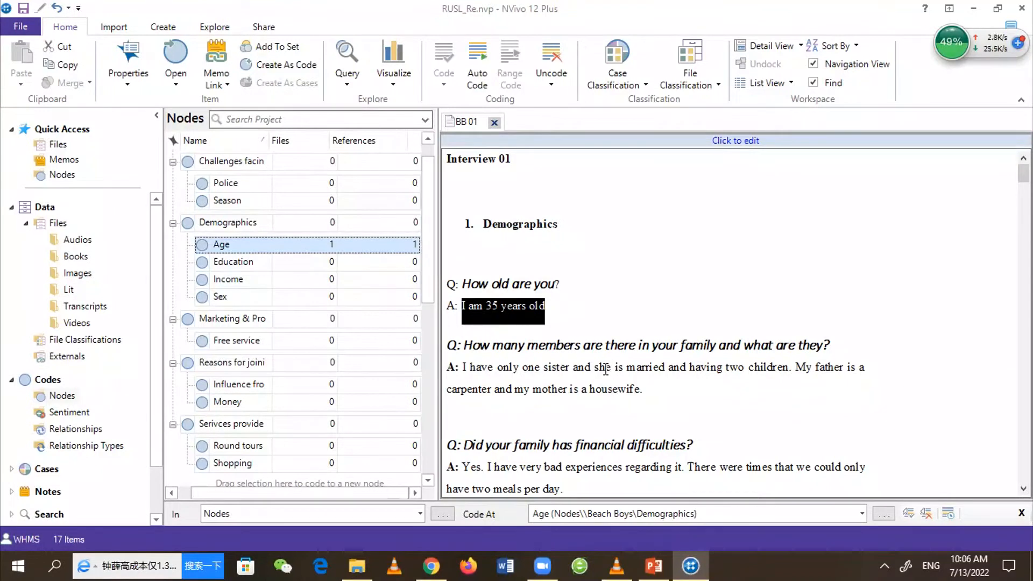
# Code the full answer about the family's financial difficulties in BB 01 to the Income node under Demographics
pyautogui.moveTo(606, 369); pyautogui.dragTo(594, 369)
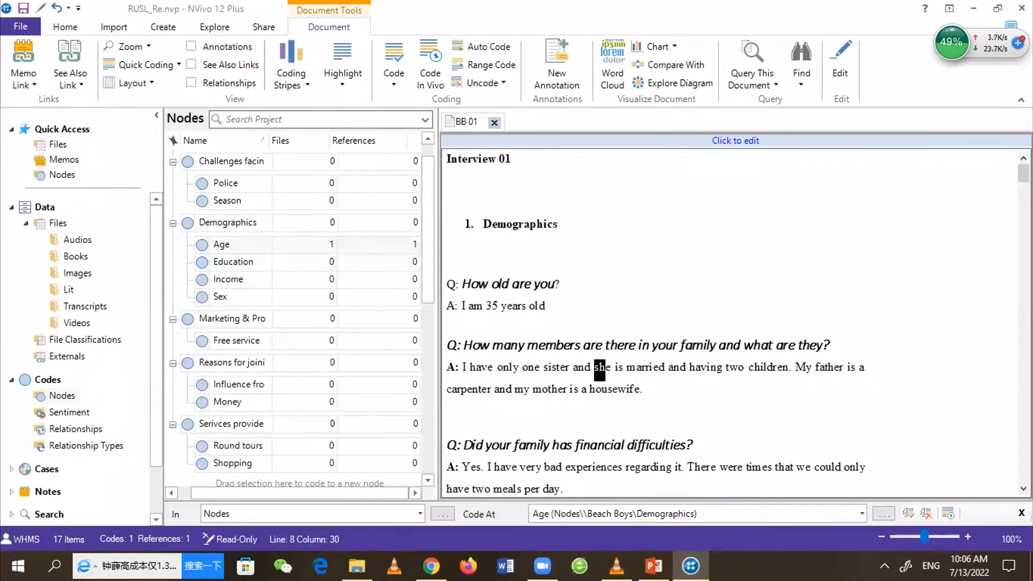
pyautogui.scroll(-1, 732, 322)
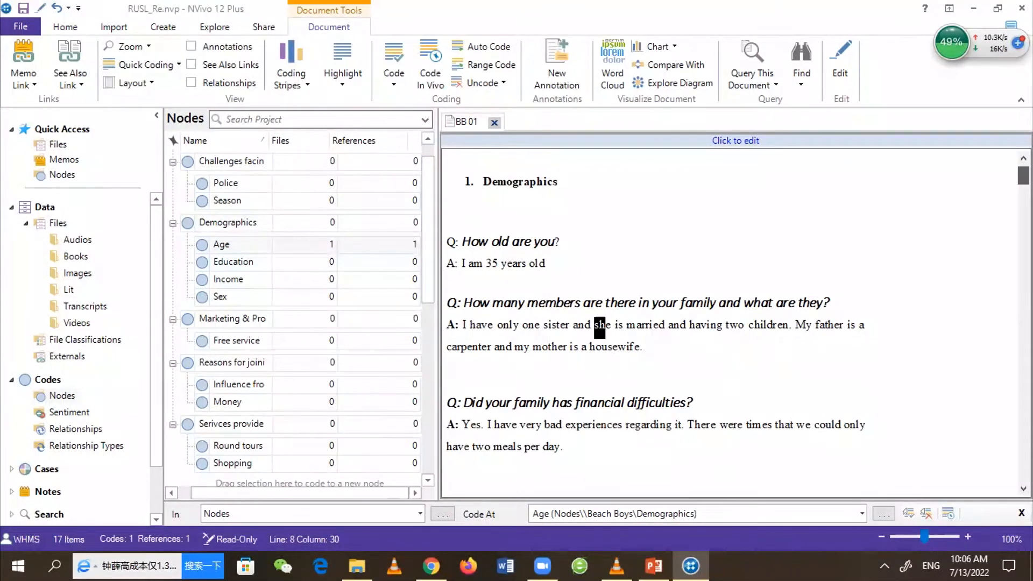
pyautogui.scroll(-2, 732, 322)
pyautogui.scroll(-1, 732, 323)
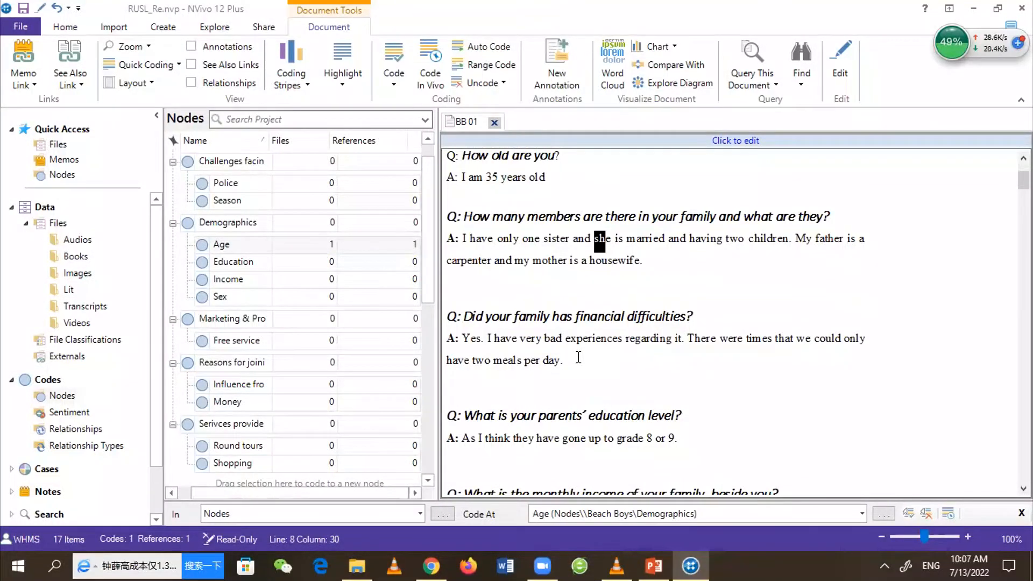
pyautogui.moveTo(562, 361); pyautogui.dragTo(296, 281)
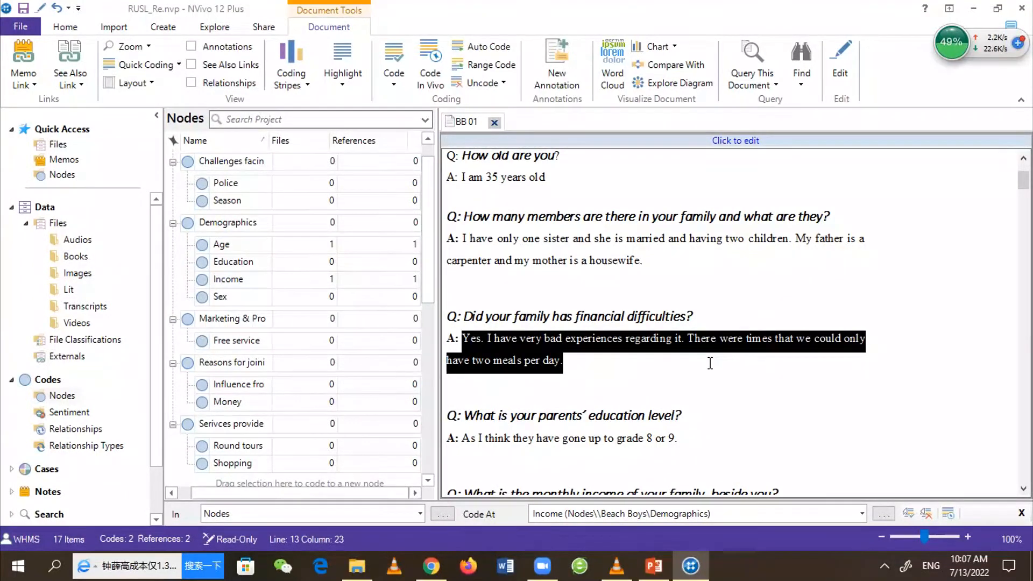
# Code the monthly family income answer "It is around Rs.5000.00 to Rs.10,000.00" to the Income node
pyautogui.scroll(-1, 710, 363)
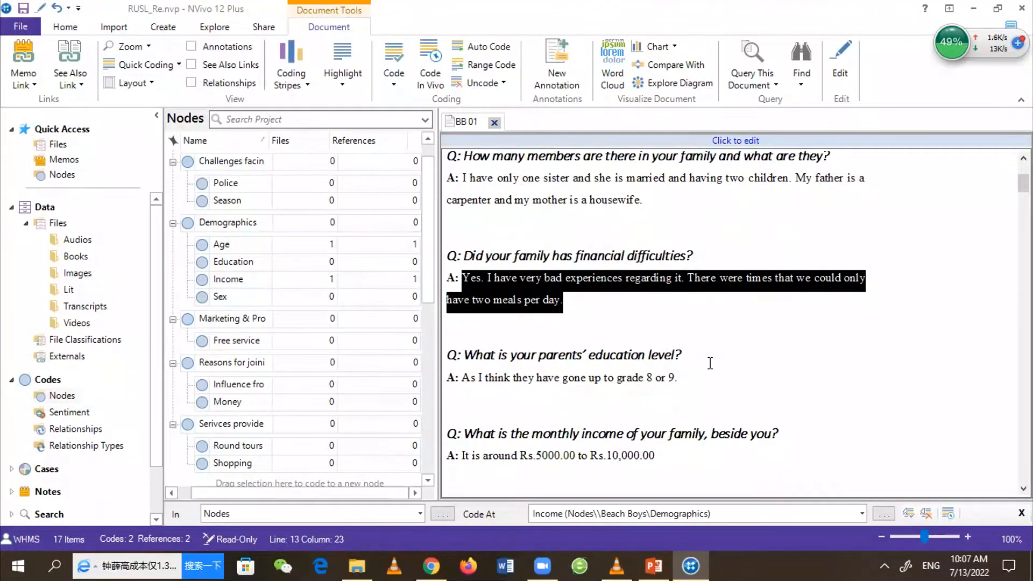
pyautogui.scroll(-4, 711, 363)
pyautogui.scroll(1, 674, 269)
pyautogui.moveTo(661, 262); pyautogui.dragTo(462, 264)
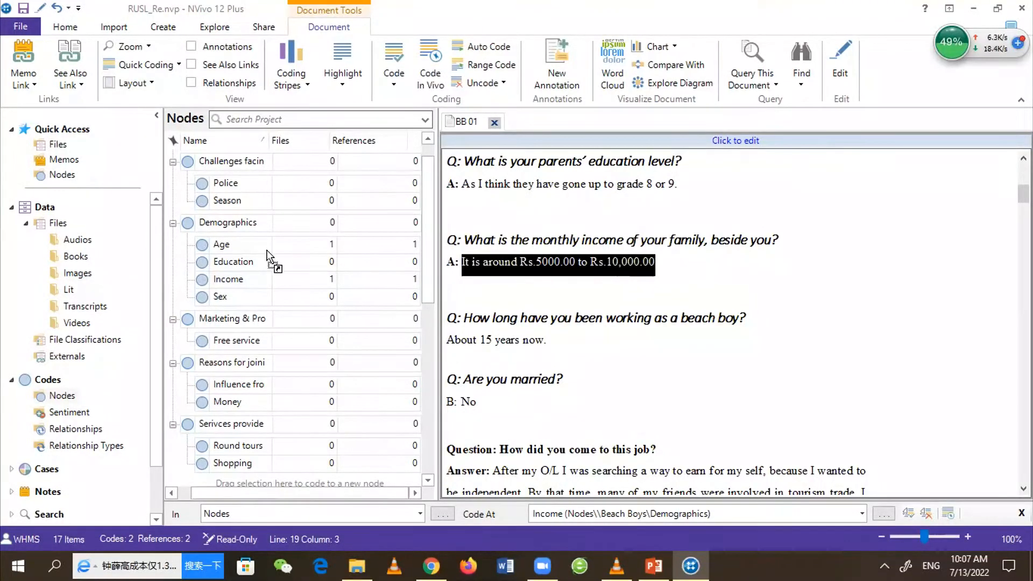
pyautogui.moveTo(273, 277); pyautogui.dragTo(273, 278)
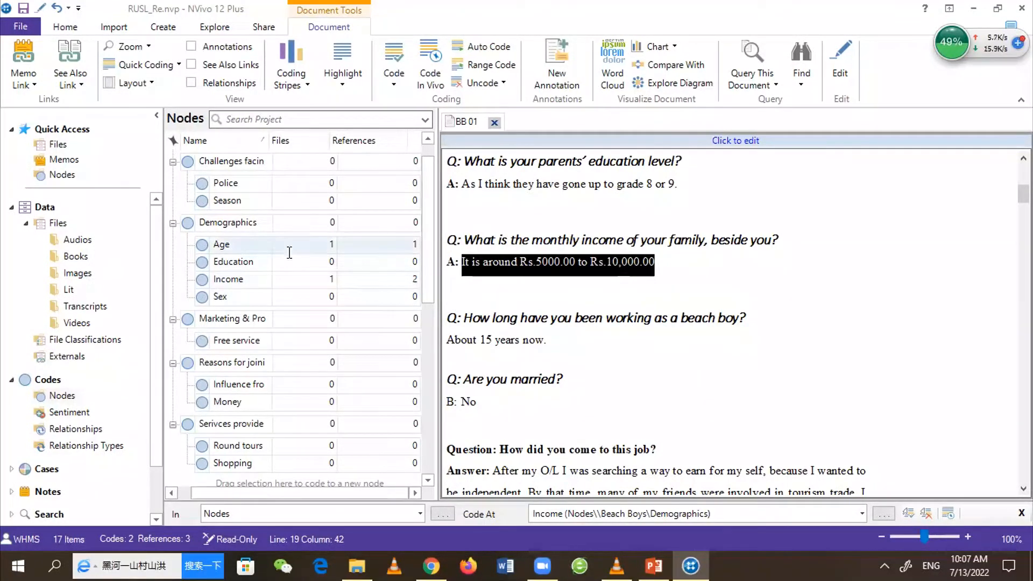
pyautogui.scroll(-7, 612, 415)
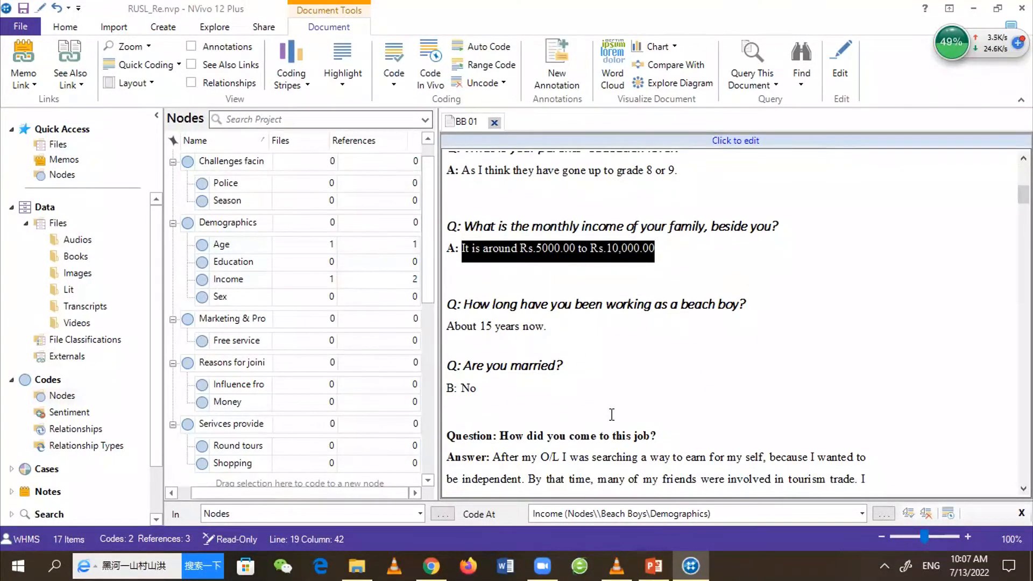
# Code the passage from "After my O/L I was searching" to "many dreams" in BB 01 to the Influence from peers node under Reasons for joining
pyautogui.scroll(-2, 612, 414)
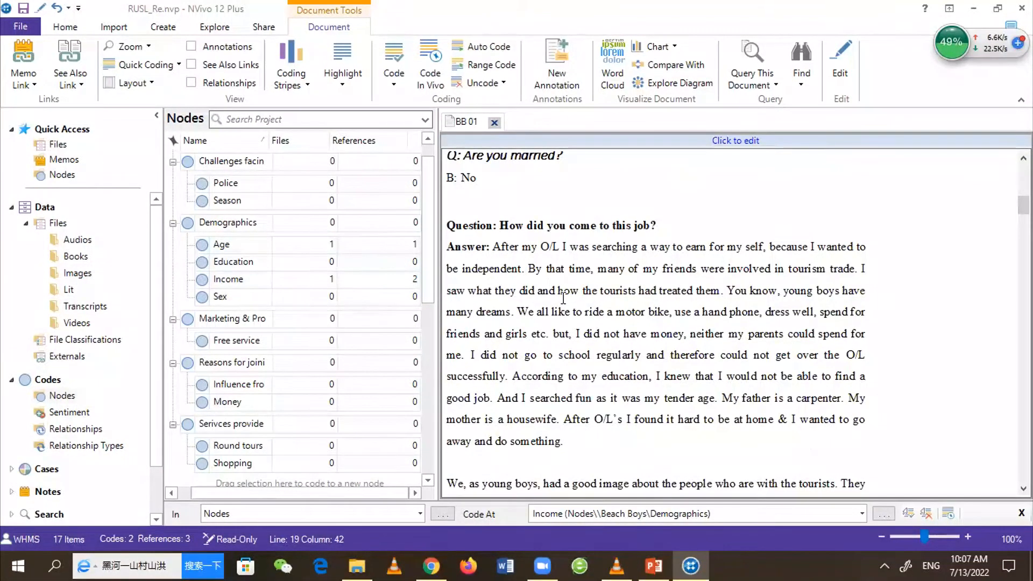
pyautogui.moveTo(493, 246); pyautogui.dragTo(516, 314)
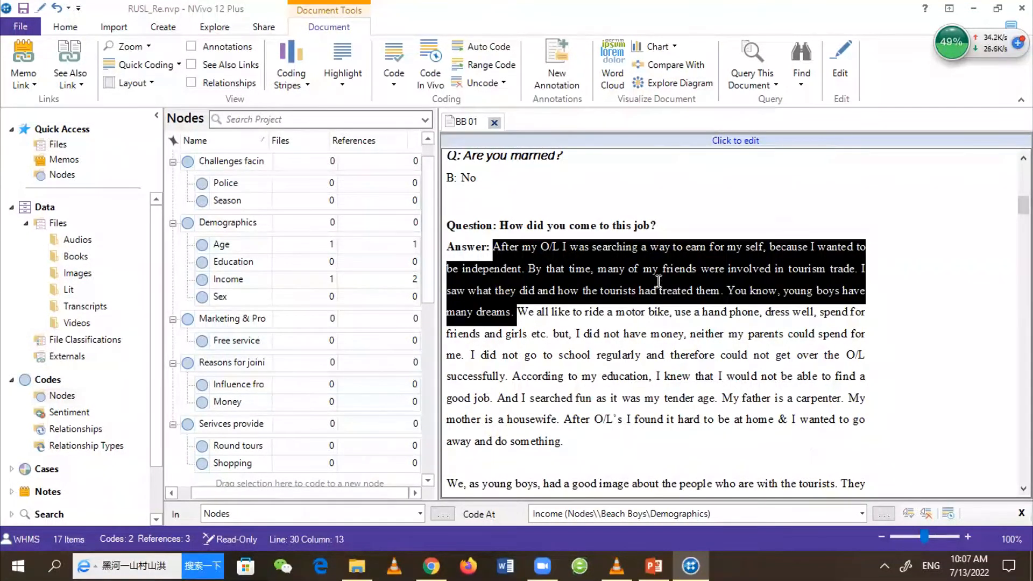
pyautogui.moveTo(714, 268); pyautogui.dragTo(250, 387)
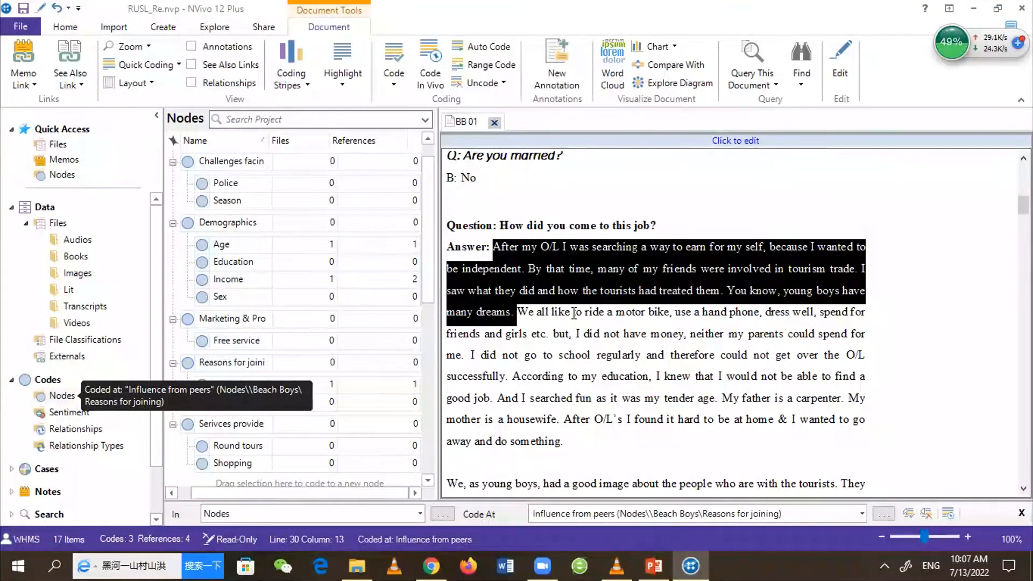
# Code the passage from "We all like to ride a motor bike" to "successfully" to the Money node under Reasons for joining
pyautogui.click(525, 311)
pyautogui.click(518, 311)
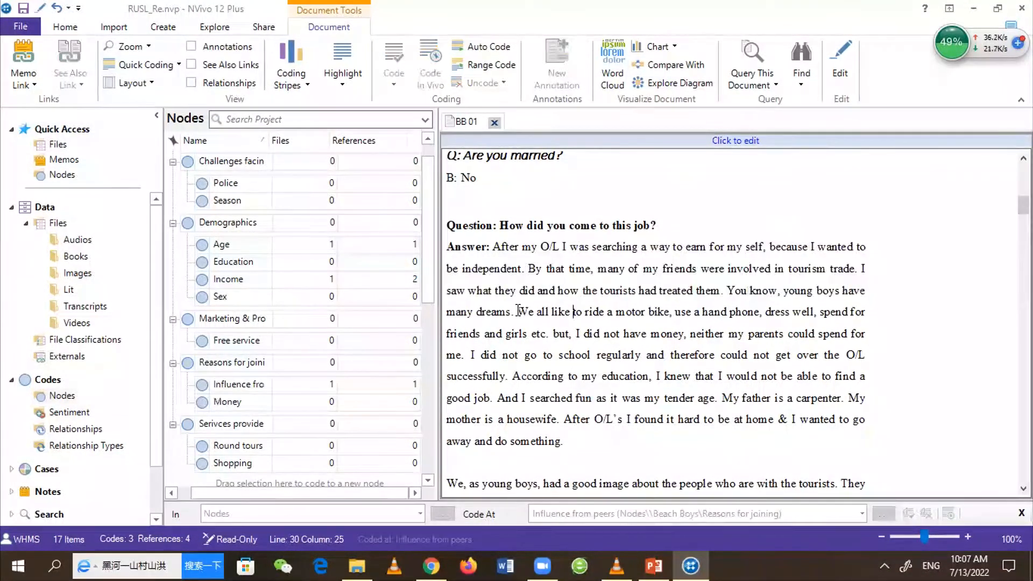
pyautogui.keyDown('shift'); pyautogui.click(675, 353); pyautogui.keyUp('shift')
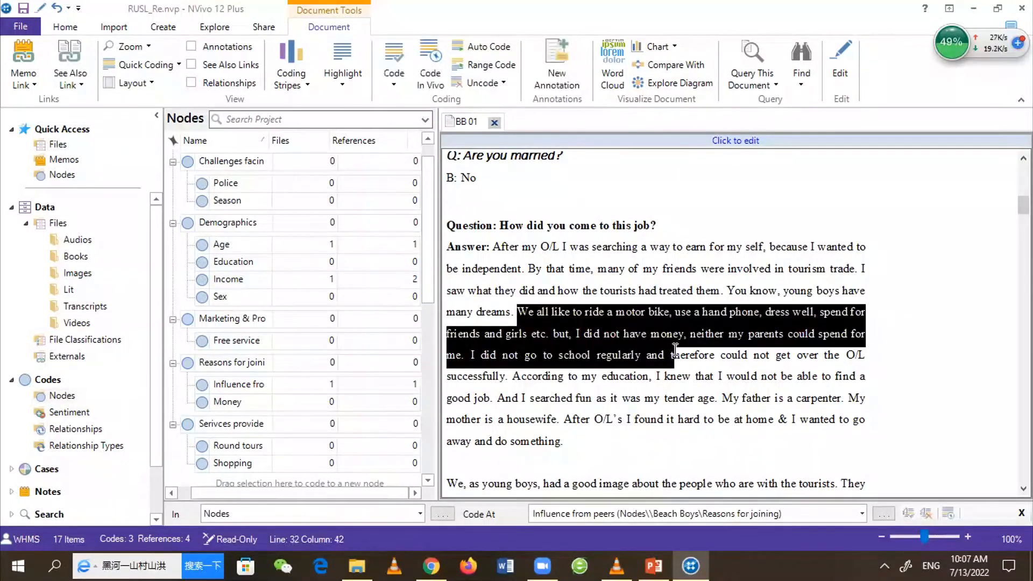
pyautogui.keyDown('shift'); pyautogui.click(510, 375); pyautogui.keyUp('shift')
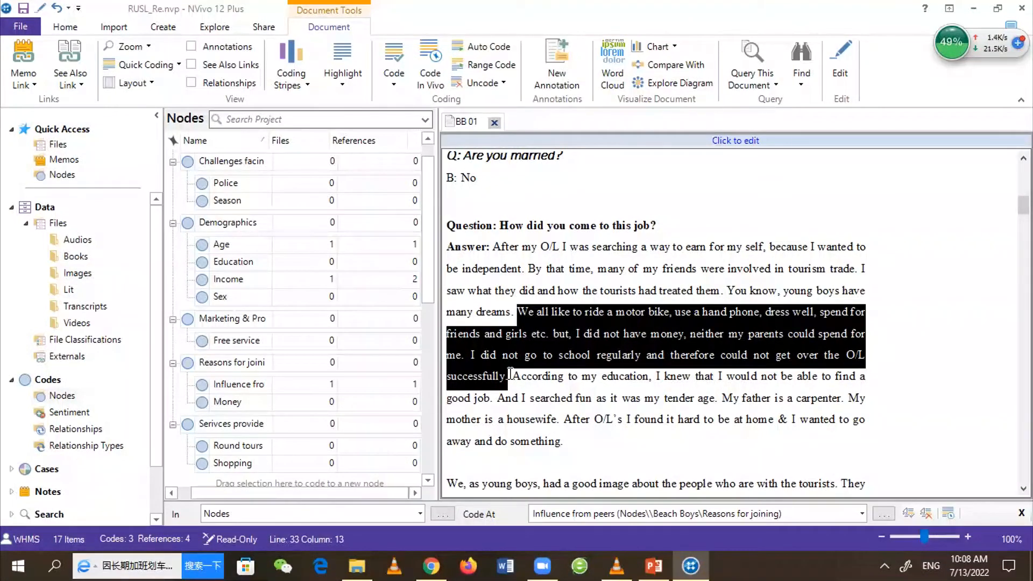
pyautogui.moveTo(646, 366); pyautogui.dragTo(330, 404)
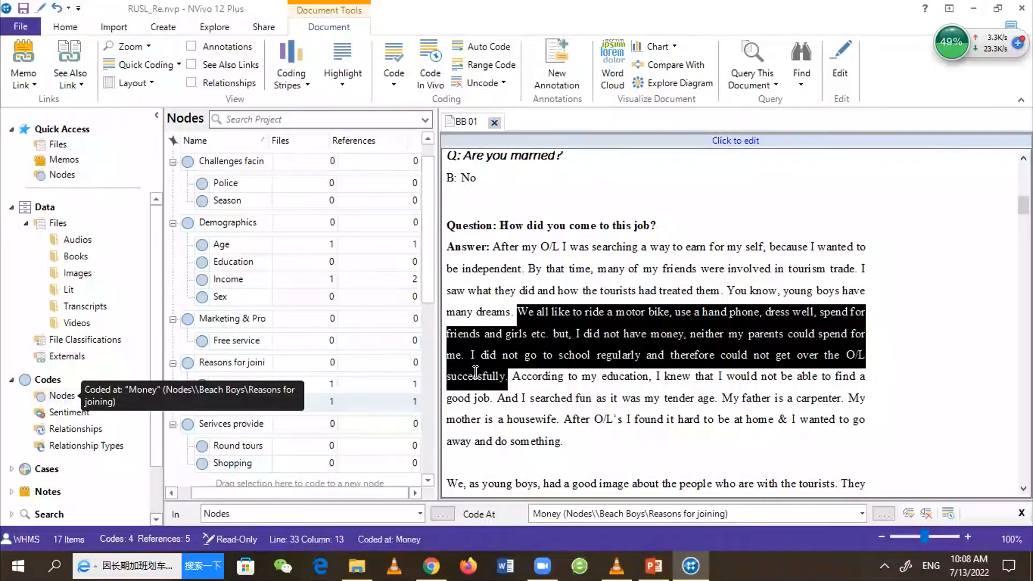
# Code the full answer about services supplied to tourists in BB 01 to both the Round tours and Shopping nodes
pyautogui.scroll(-10, 476, 371)
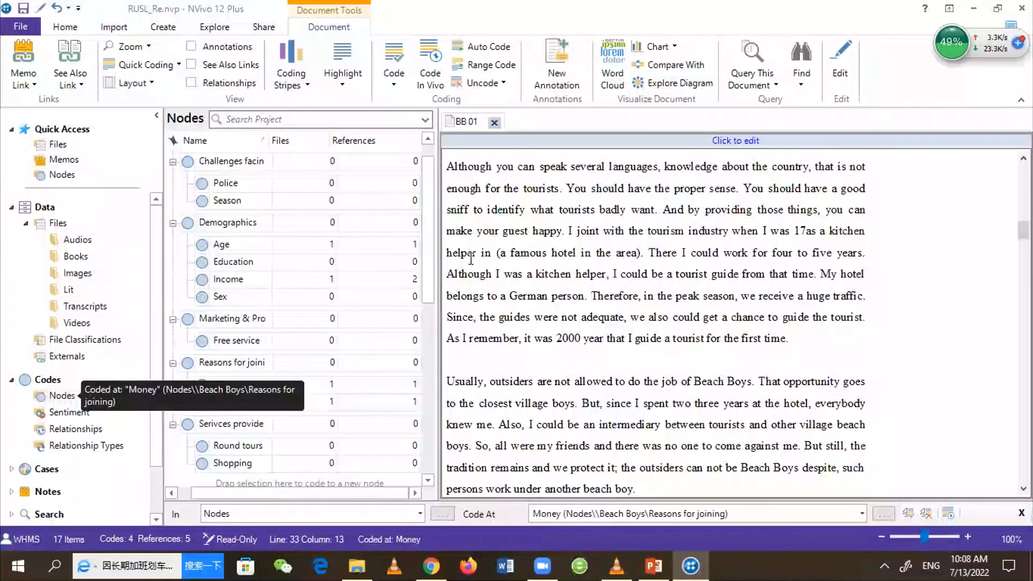
pyautogui.scroll(-10, 464, 257)
pyautogui.moveTo(464, 257); pyautogui.dragTo(828, 346)
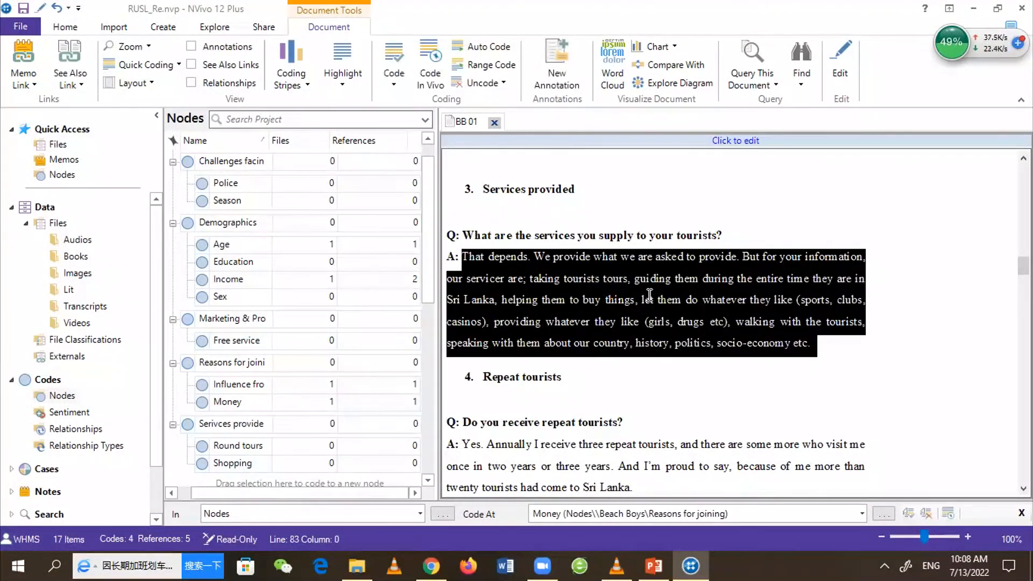
pyautogui.moveTo(649, 295); pyautogui.dragTo(312, 448)
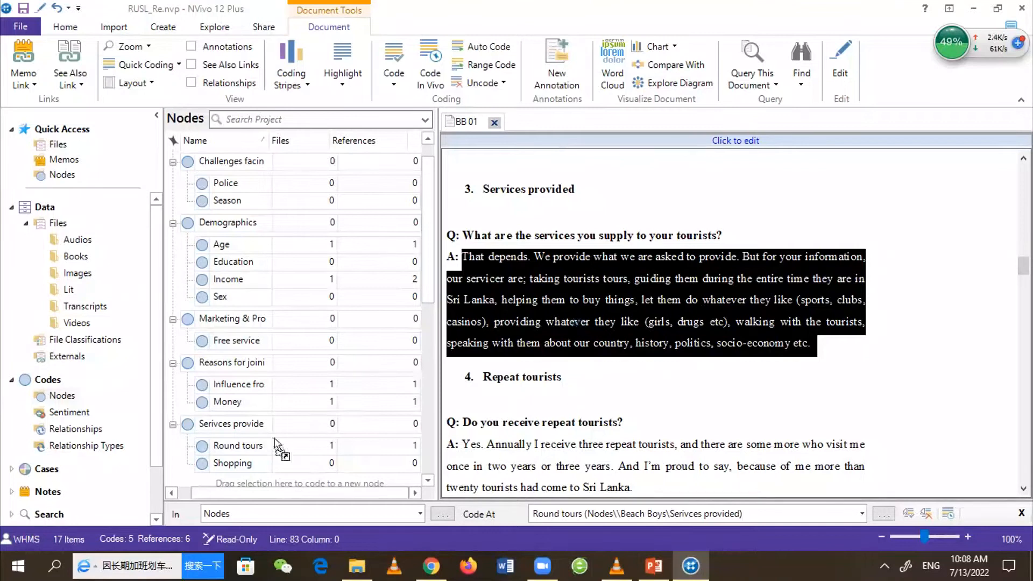
pyautogui.click(245, 464)
pyautogui.hotkey('ctrl', 'F9')
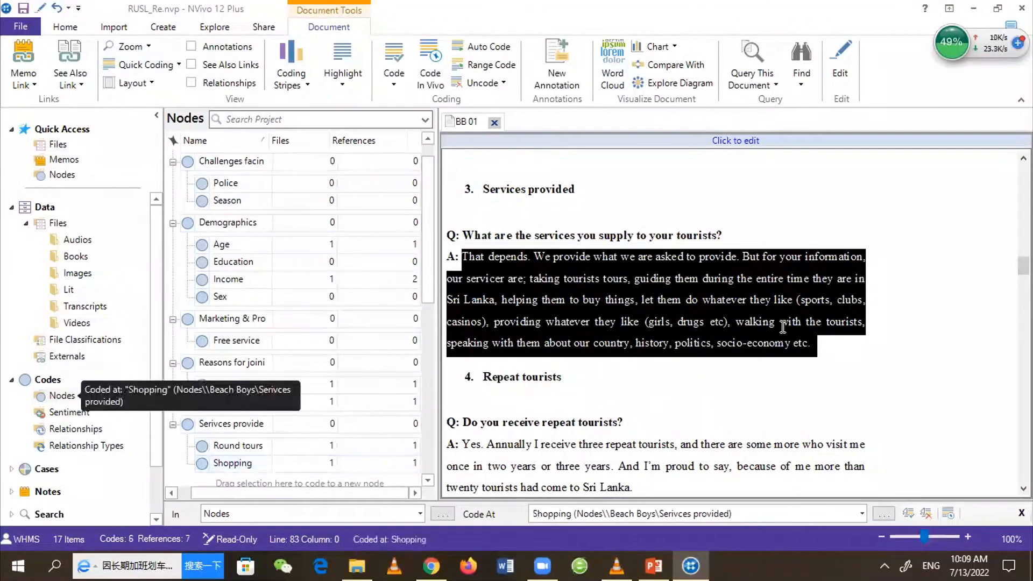
# Turn on highlighting of all coding in the BB 01 transcript
pyautogui.scroll(-3, 783, 327)
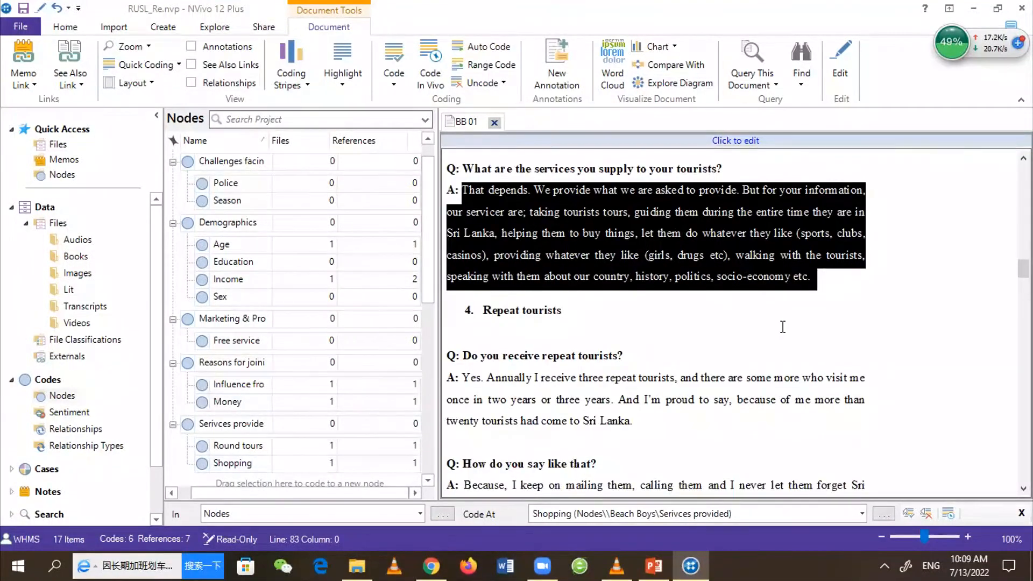
pyautogui.scroll(-1, 654, 274)
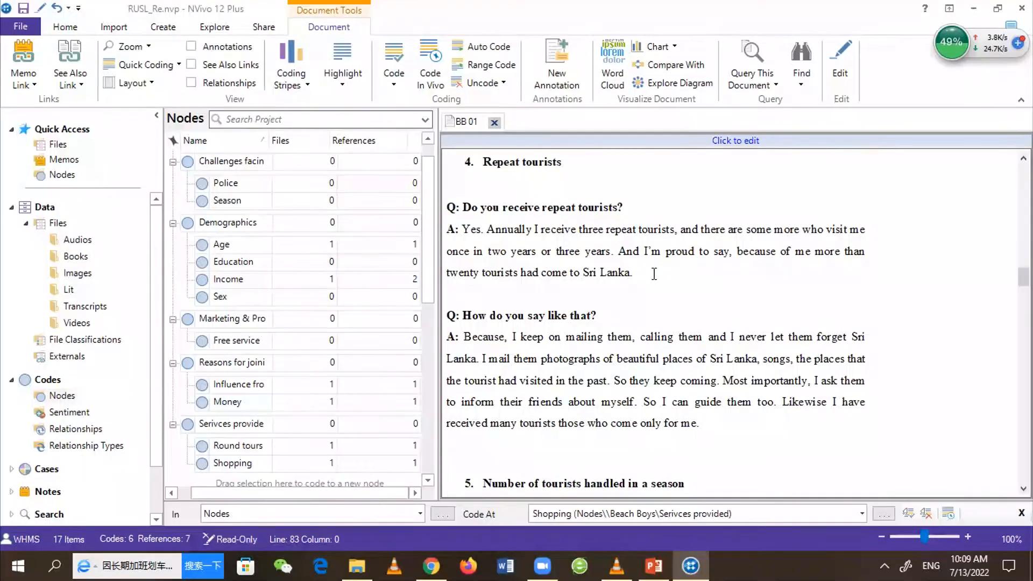
pyautogui.scroll(-3, 786, 189)
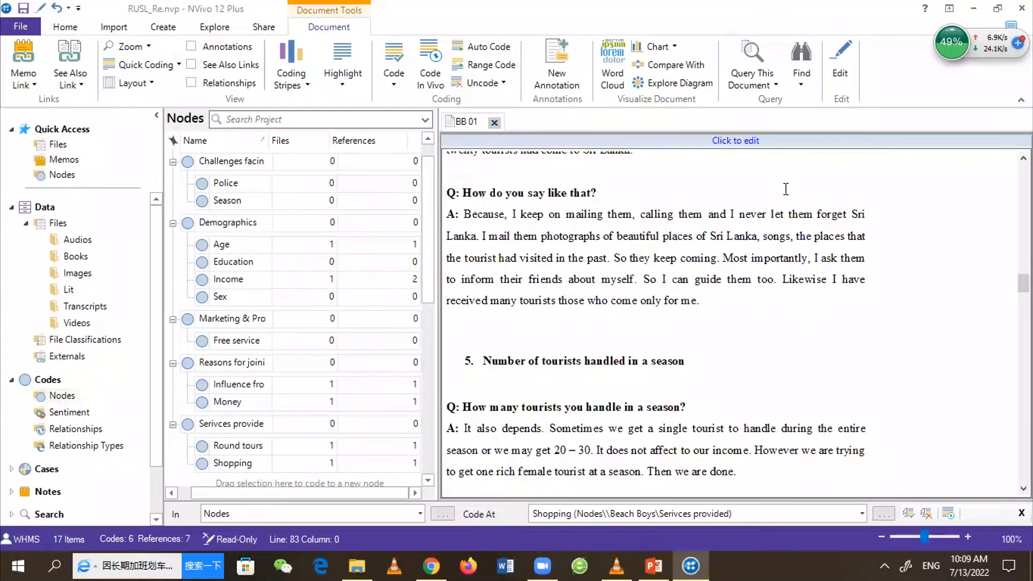
pyautogui.scroll(5, 646, 269)
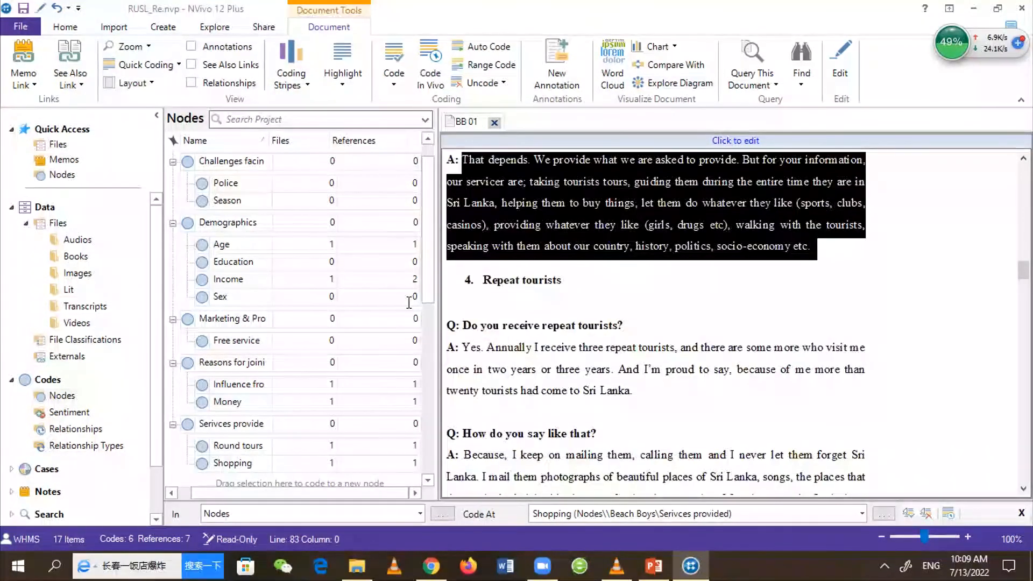
pyautogui.click(577, 261)
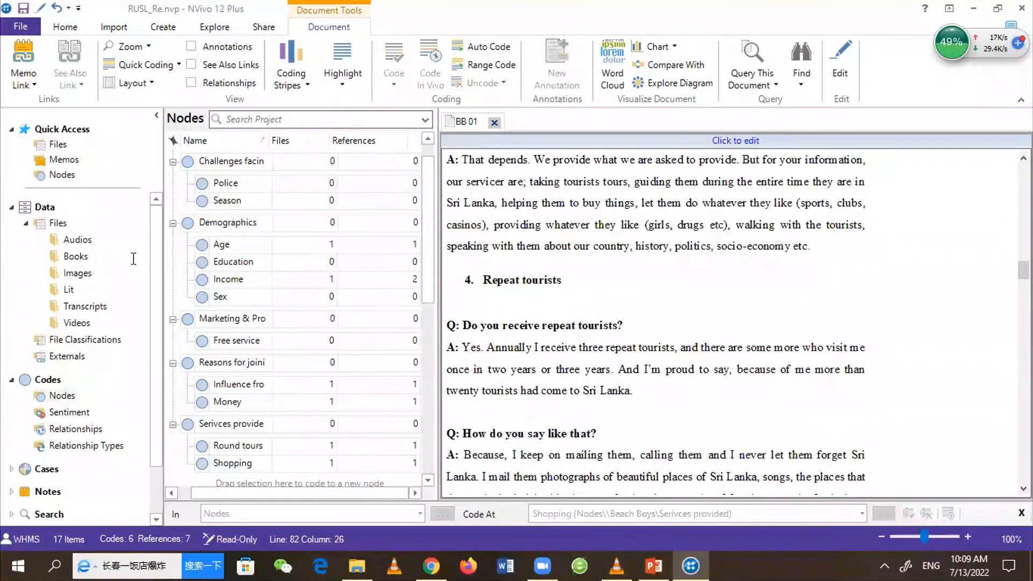
pyautogui.scroll(15, 524, 288)
pyautogui.click(523, 285)
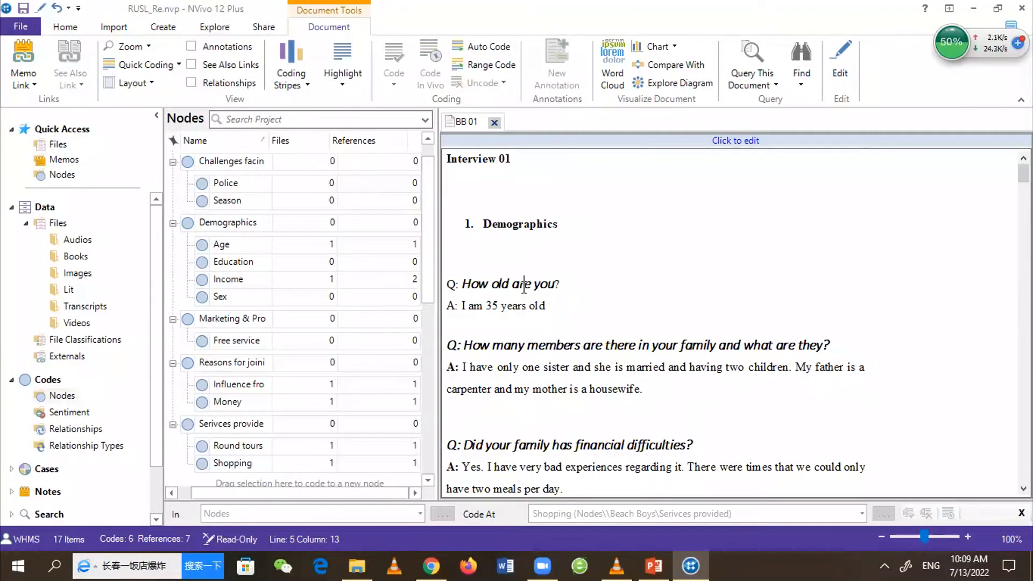
pyautogui.scroll(-5, 524, 283)
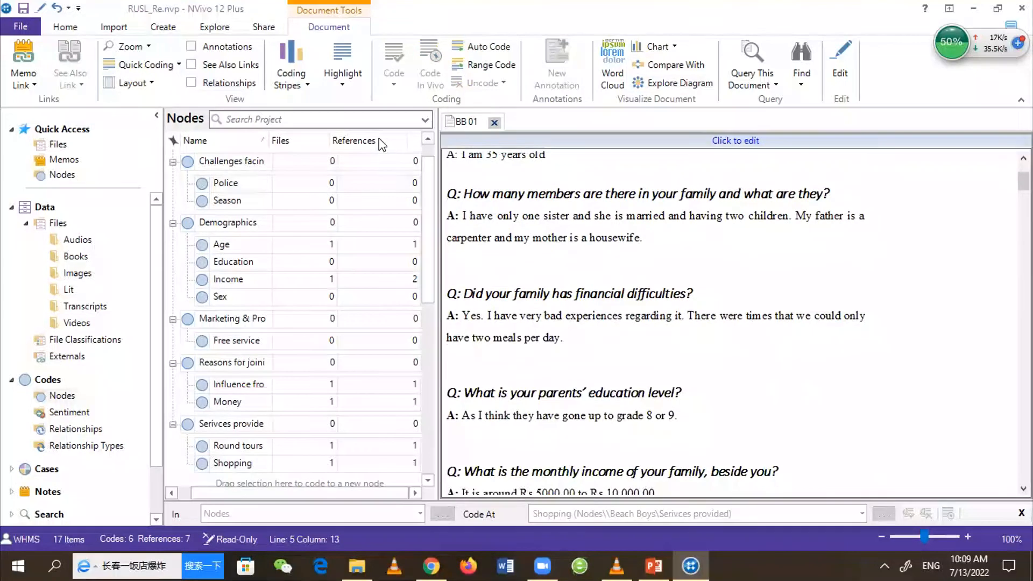
pyautogui.click(366, 92)
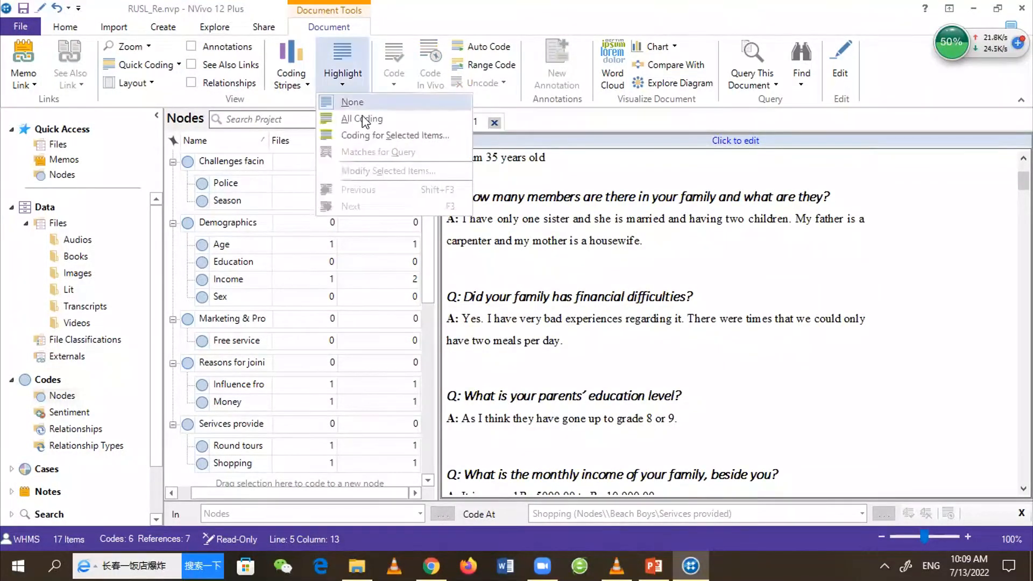
pyautogui.click(364, 116)
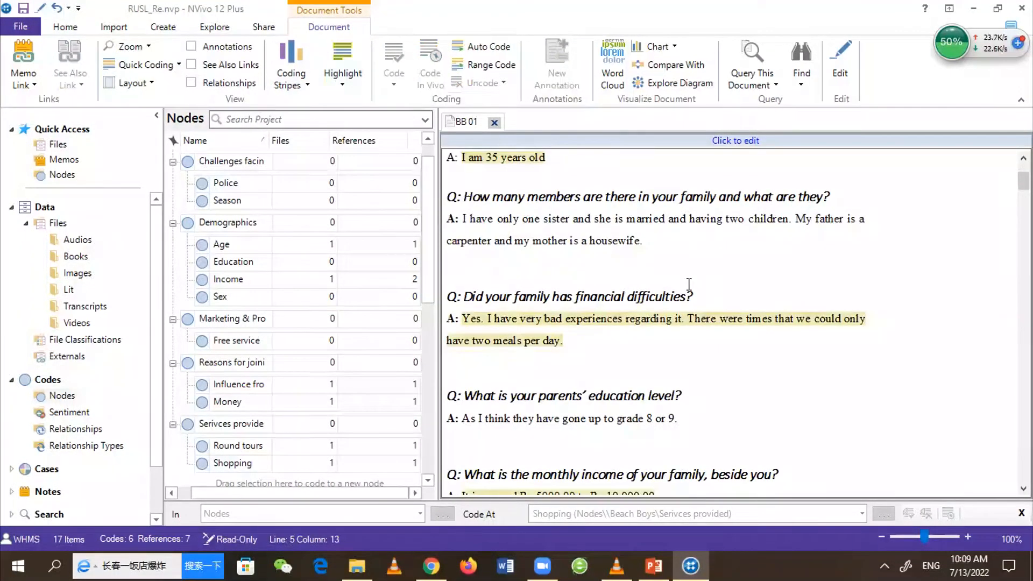
# Examine the highlighted coded passages in BB 01, from the age answer through the answer on how he came to this job
pyautogui.scroll(1, 689, 284)
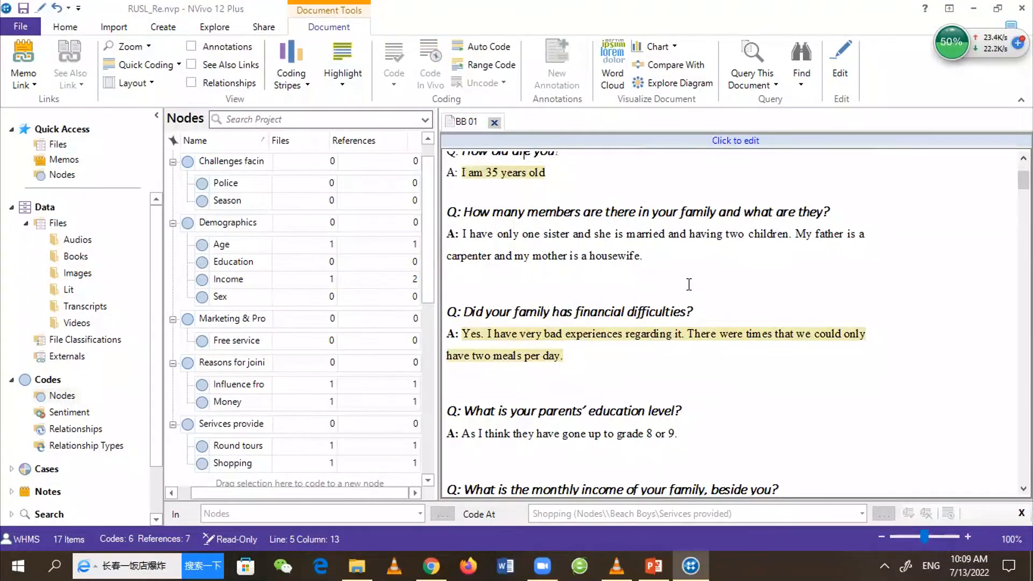
pyautogui.scroll(3, 688, 284)
pyautogui.scroll(-2, 689, 284)
pyautogui.scroll(-1, 688, 284)
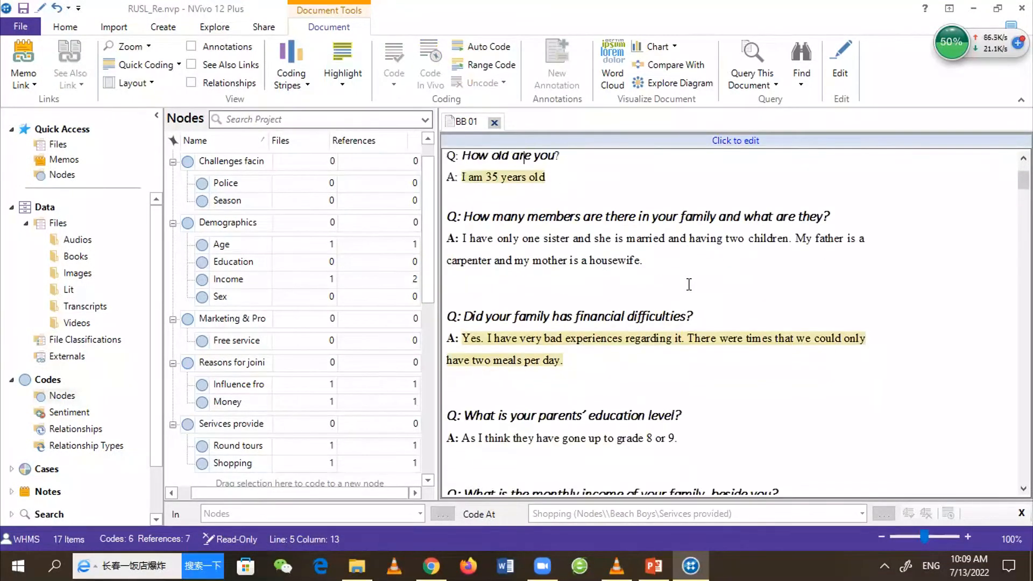
pyautogui.scroll(-1, 688, 284)
pyautogui.scroll(-5, 689, 285)
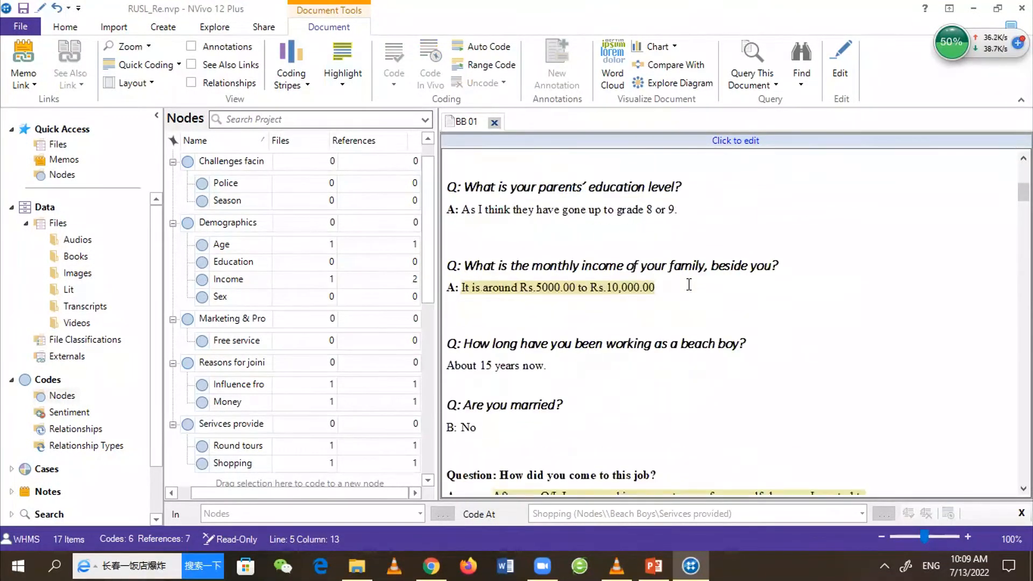
pyautogui.scroll(-1, 689, 284)
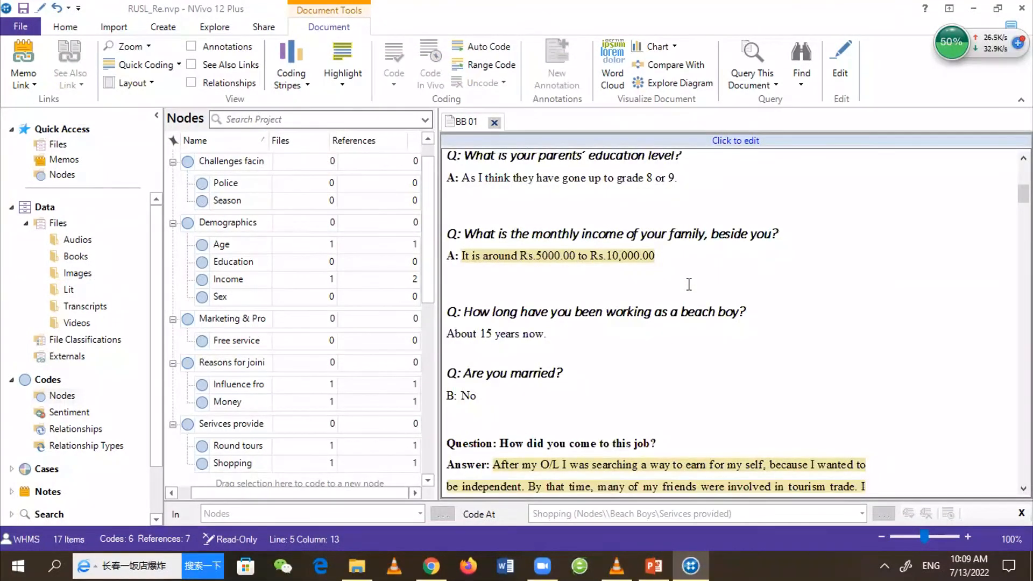
pyautogui.scroll(-6, 689, 285)
pyautogui.scroll(1, 689, 284)
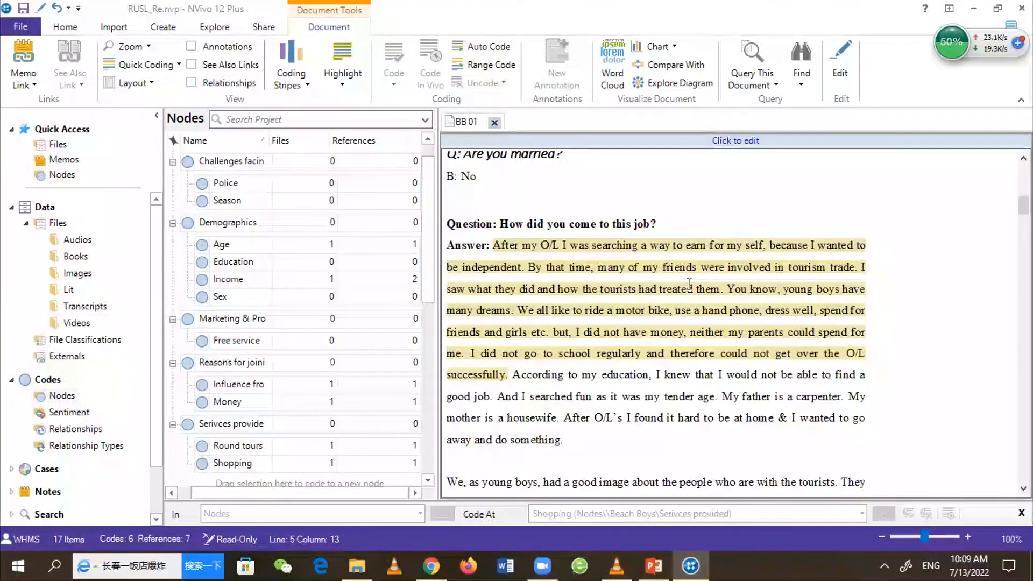
# Display coding stripes for all coding in BB 01 and check them against the highlighted passages
pyautogui.scroll(10, 689, 284)
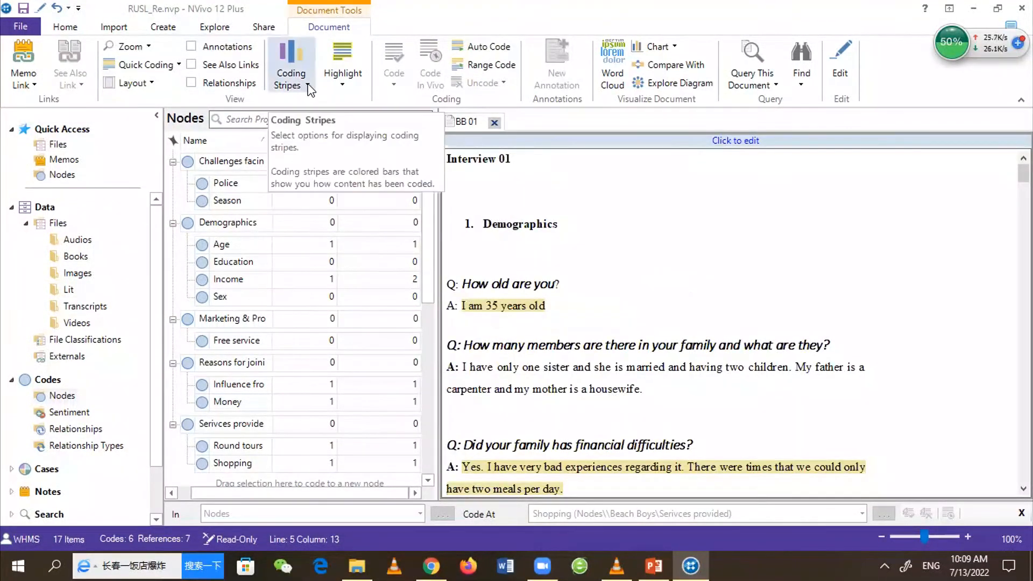
pyautogui.click(307, 88)
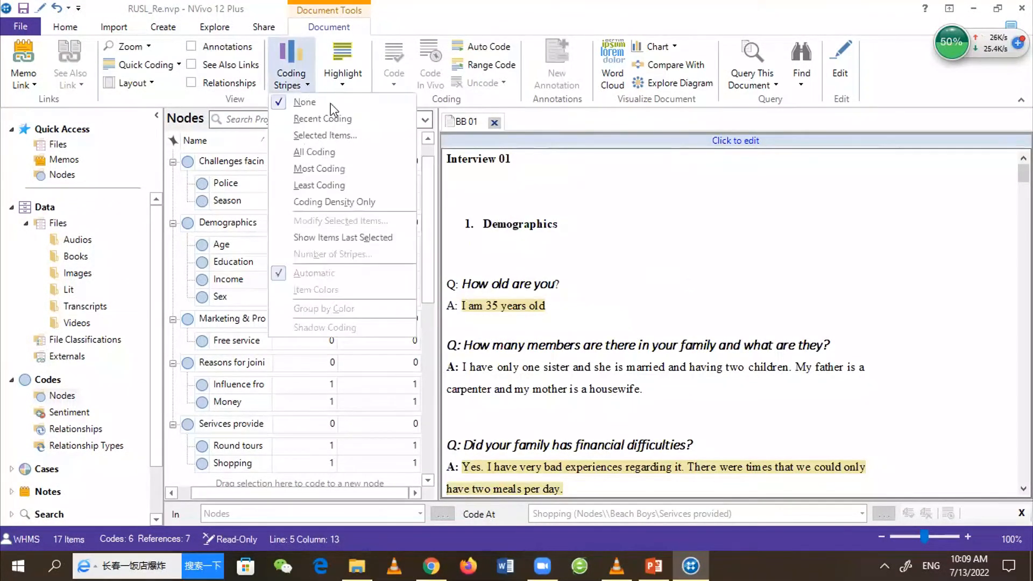
pyautogui.click(327, 151)
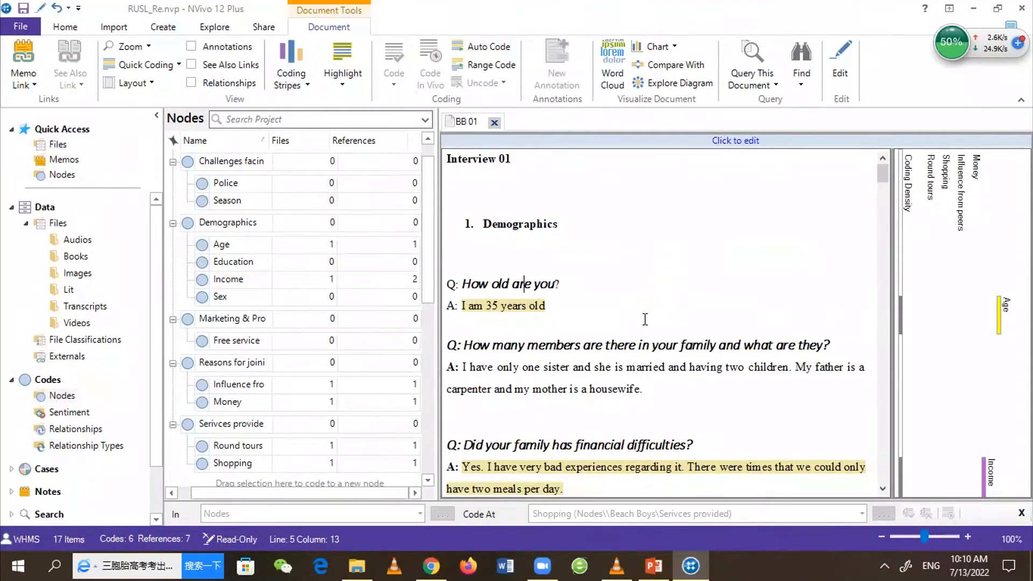
pyautogui.scroll(-3, 720, 305)
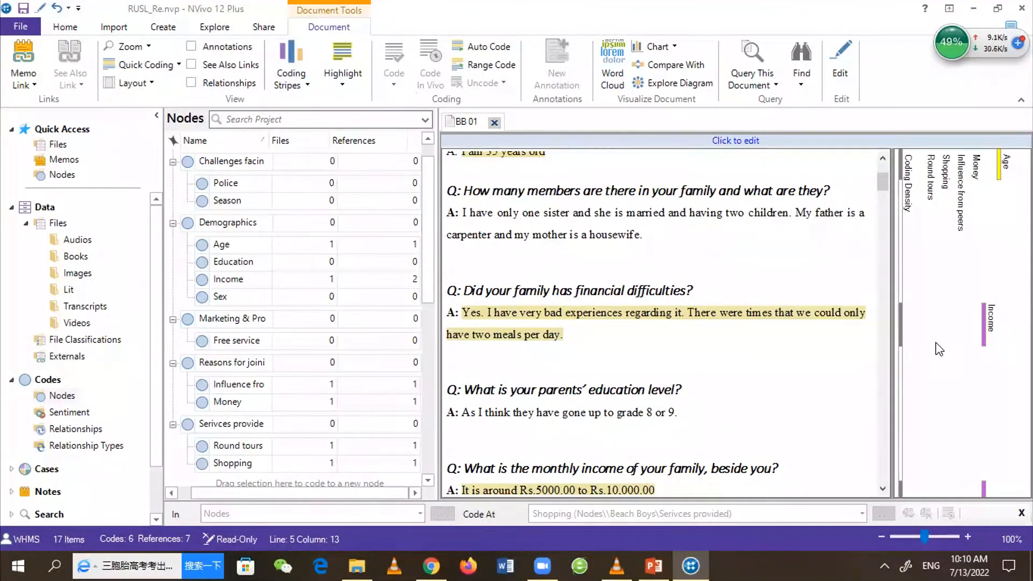
pyautogui.scroll(-4, 739, 369)
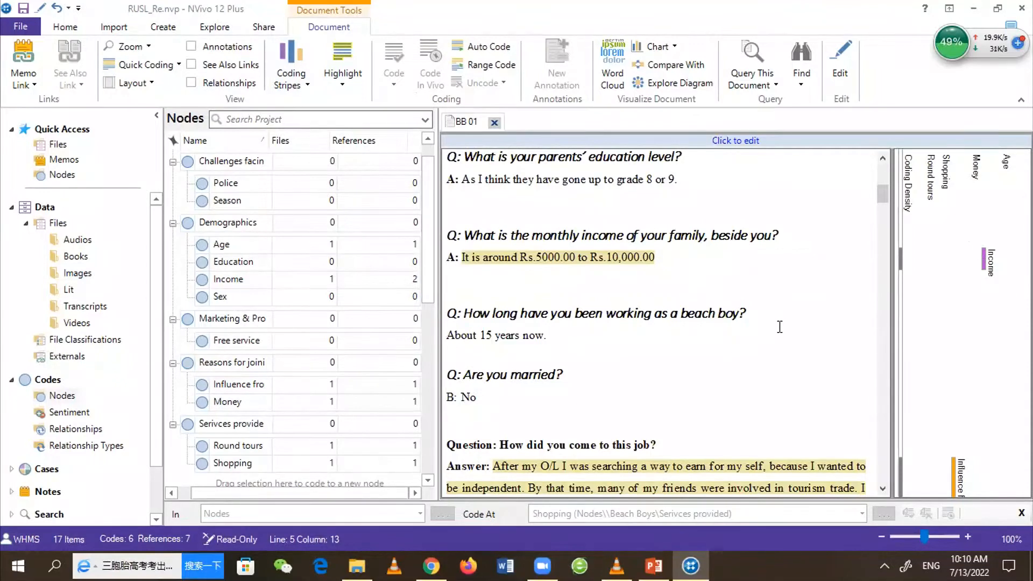
pyautogui.scroll(-3, 780, 327)
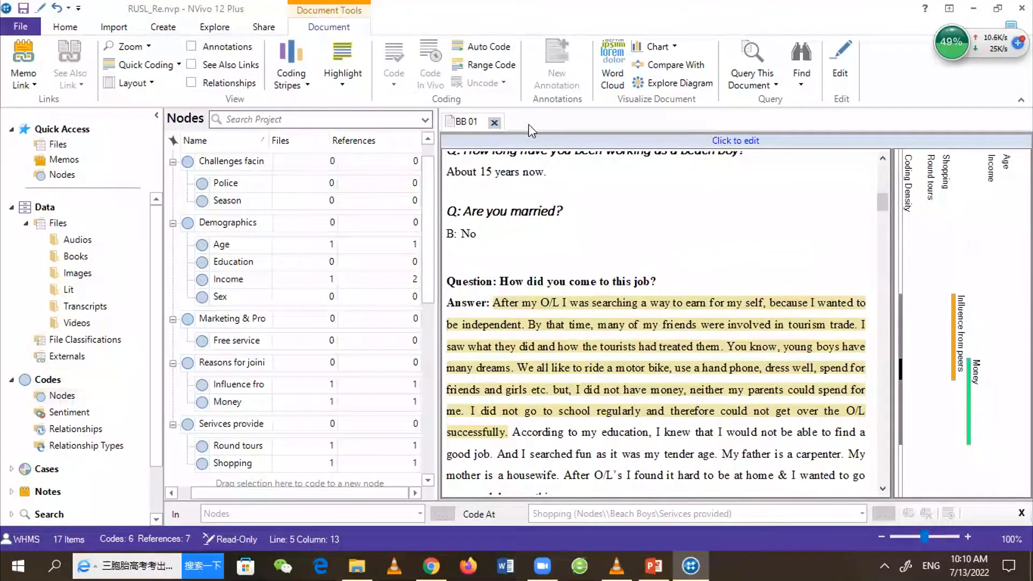
# Close BB 01 and check the codes and references counts of the files in the Transcripts folder
pyautogui.click(494, 123)
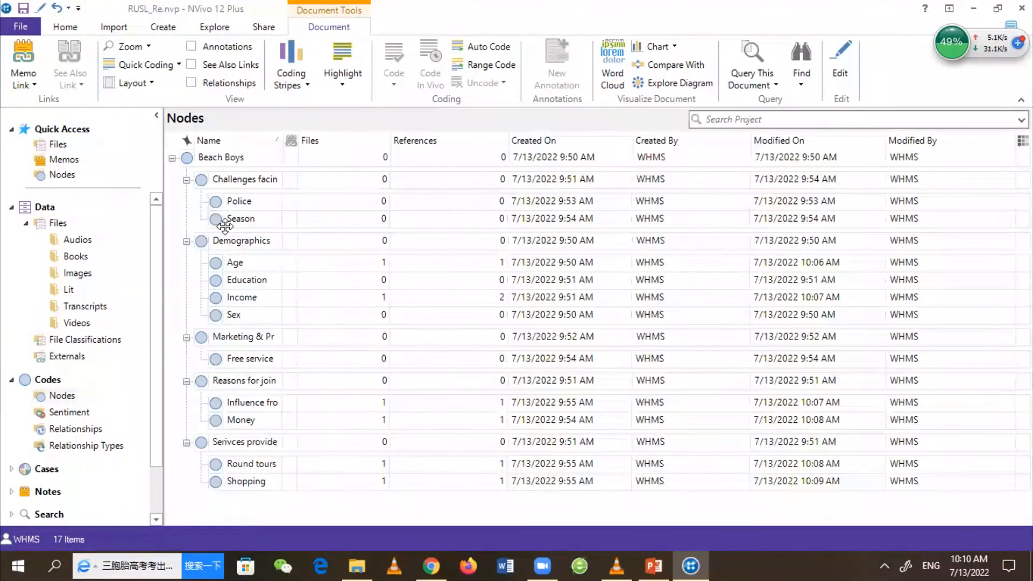
pyautogui.click(80, 307)
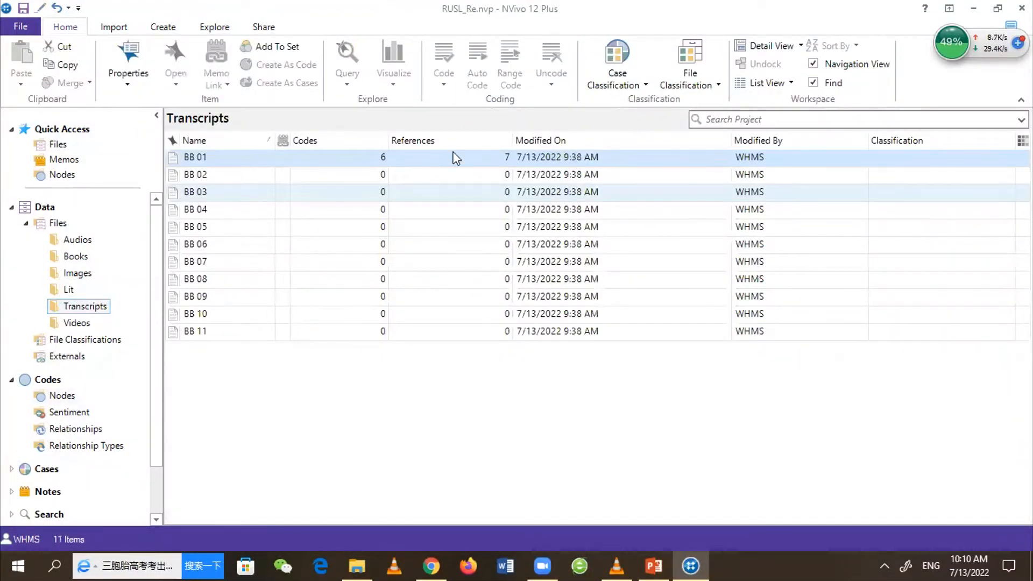
pyautogui.click(504, 157)
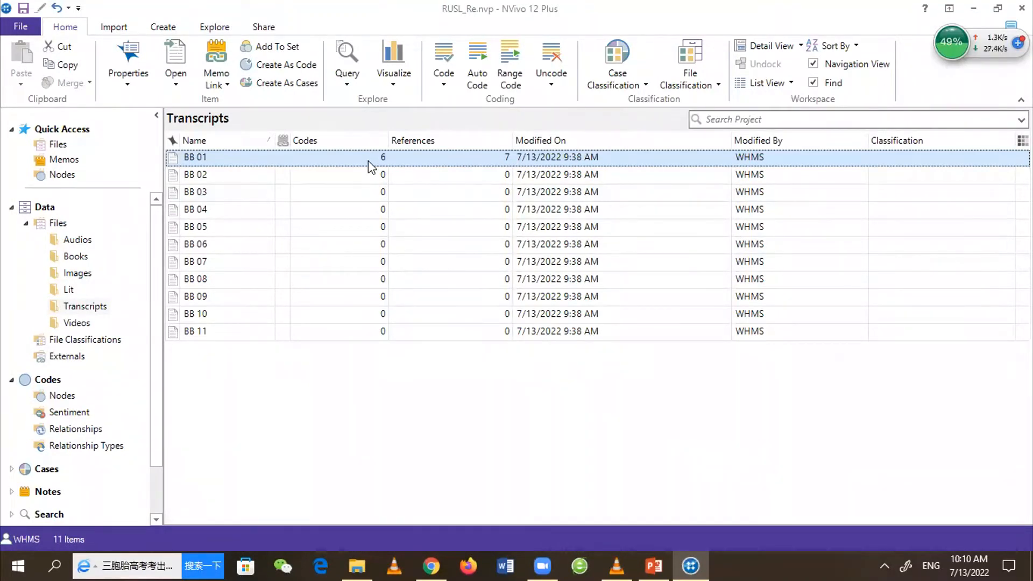
pyautogui.click(319, 181)
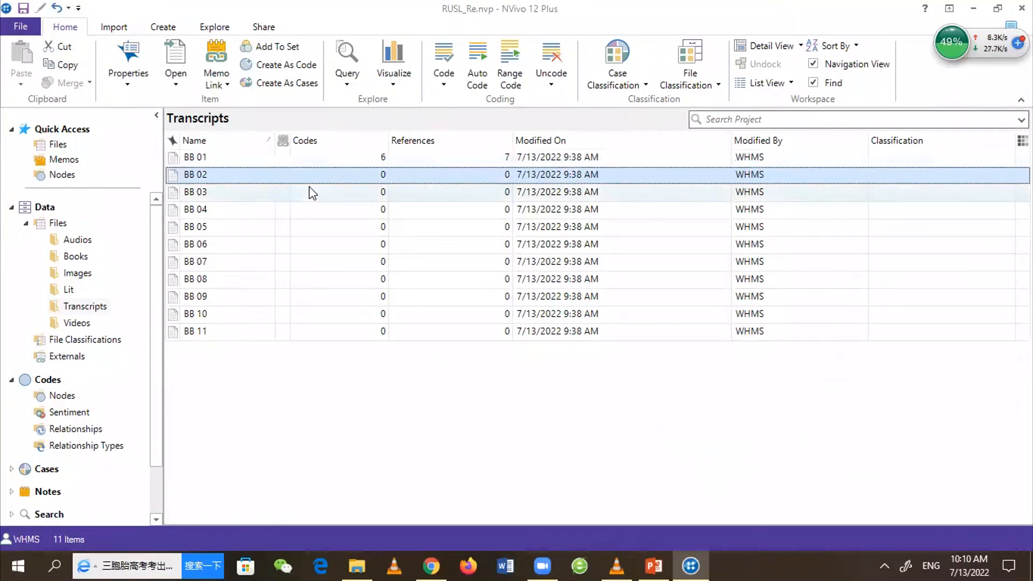
pyautogui.click(301, 195)
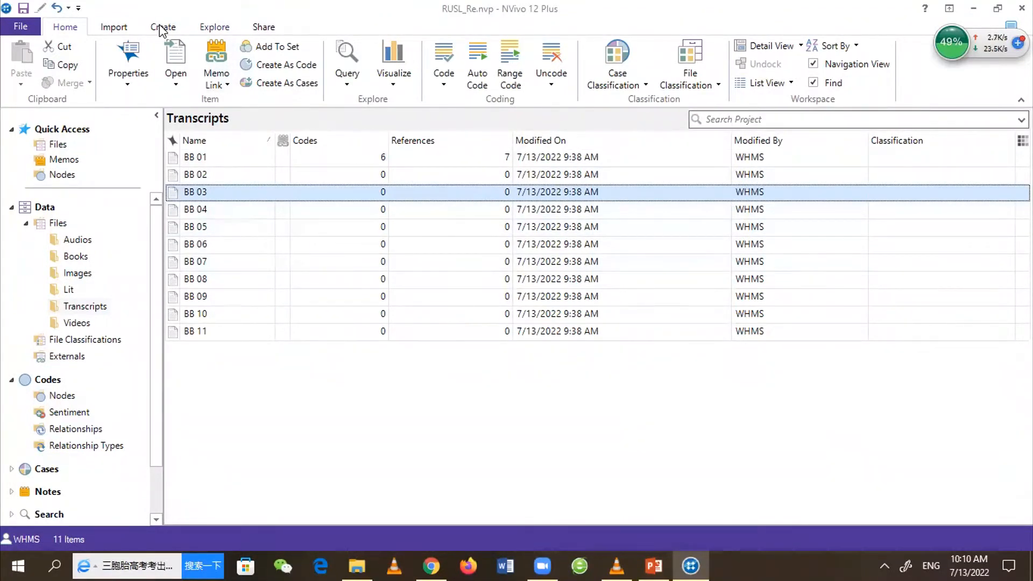
pyautogui.scroll(-3, 181, 61)
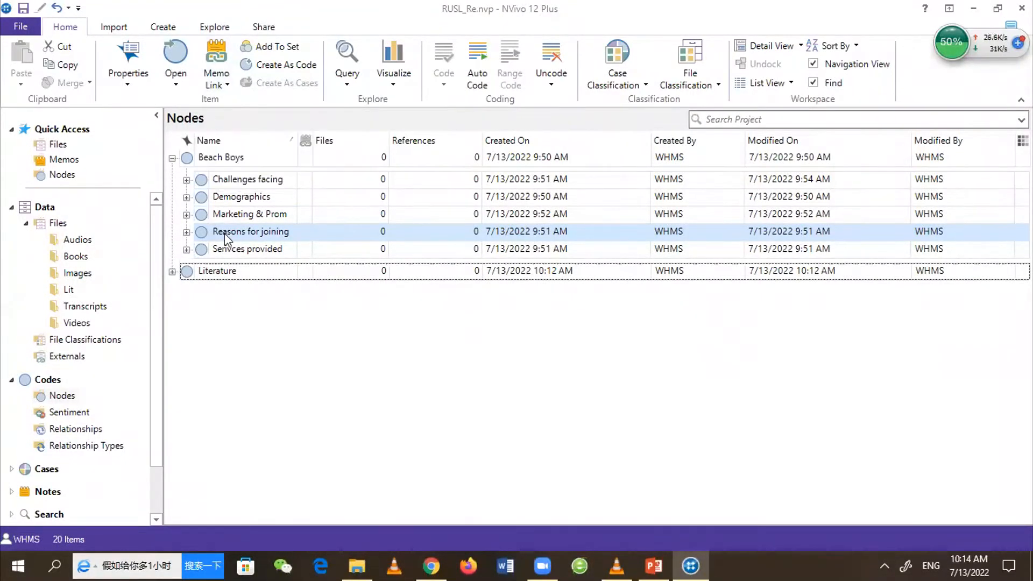
pyautogui.rightClick(210, 273)
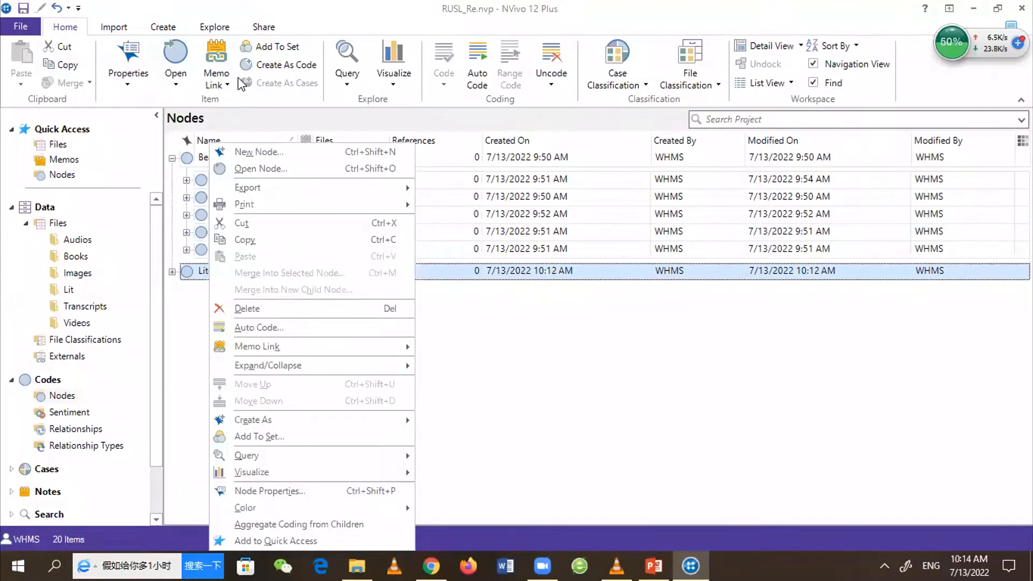
pyautogui.click(197, 291)
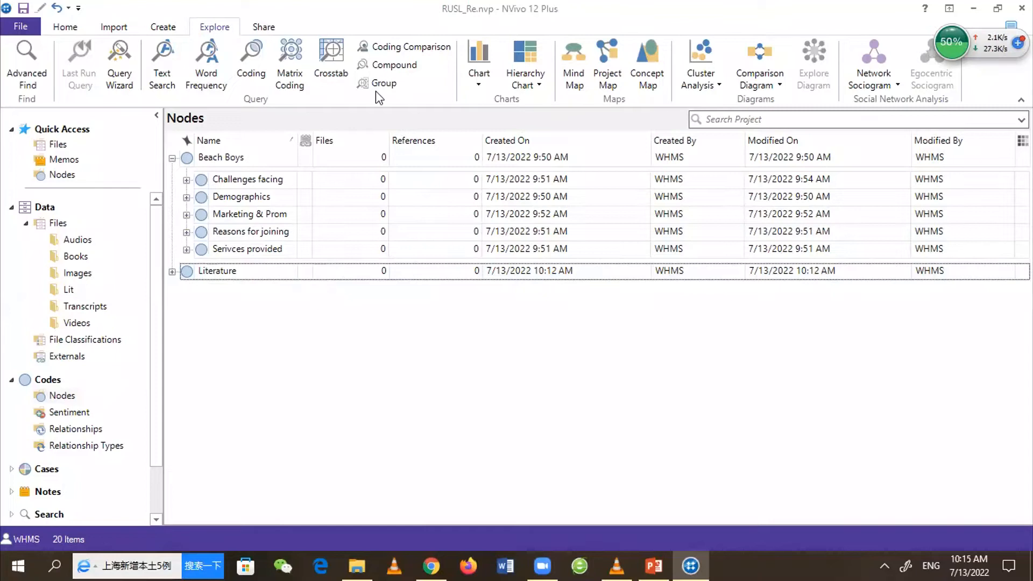
# Run a Text Search query for "money" limited to all files in the Transcripts folder
pyautogui.click(163, 60)
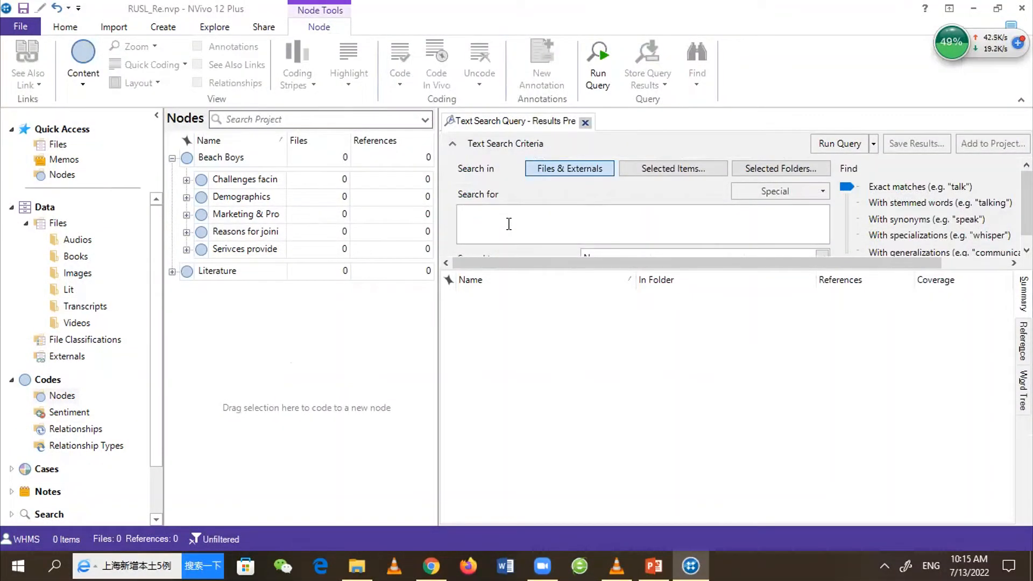
pyautogui.write('money')
pyautogui.click(686, 170)
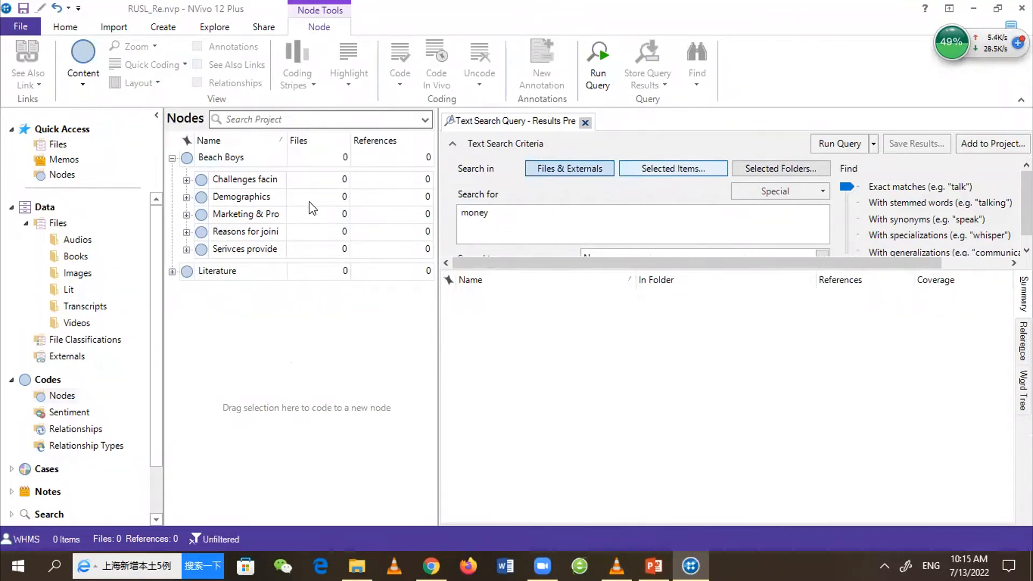
pyautogui.click(198, 168)
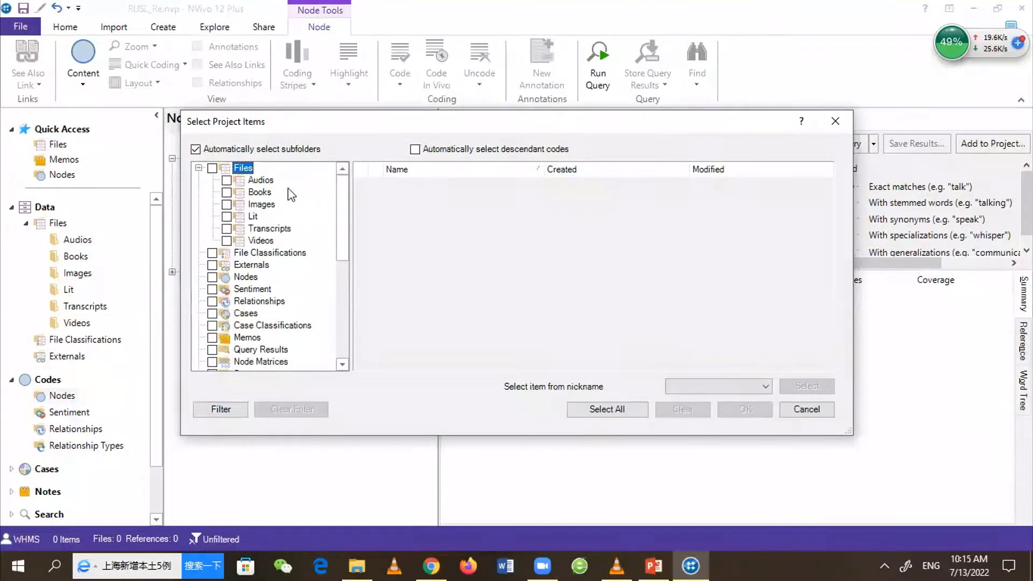
pyautogui.click(279, 232)
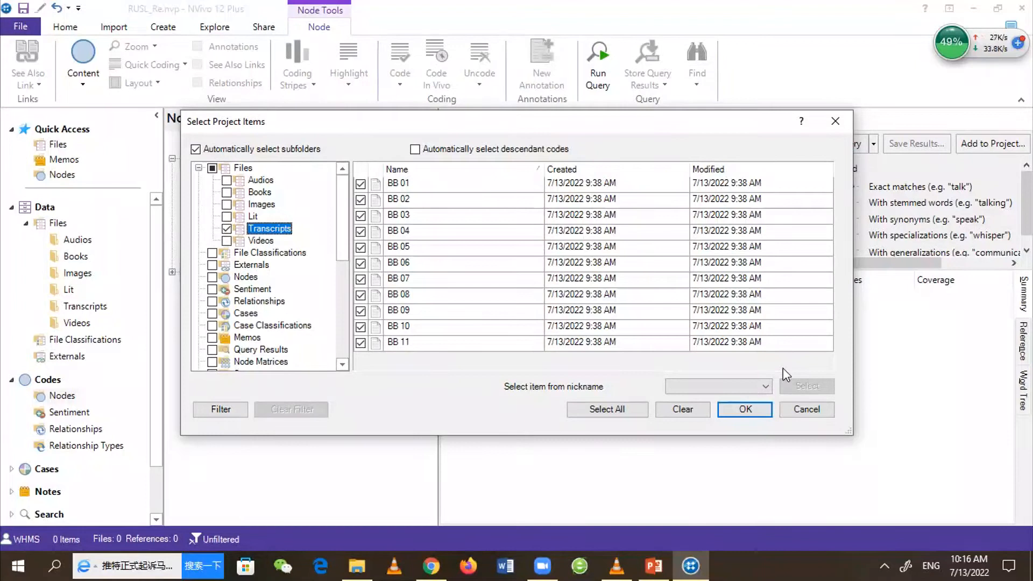
pyautogui.click(756, 409)
pyautogui.click(849, 144)
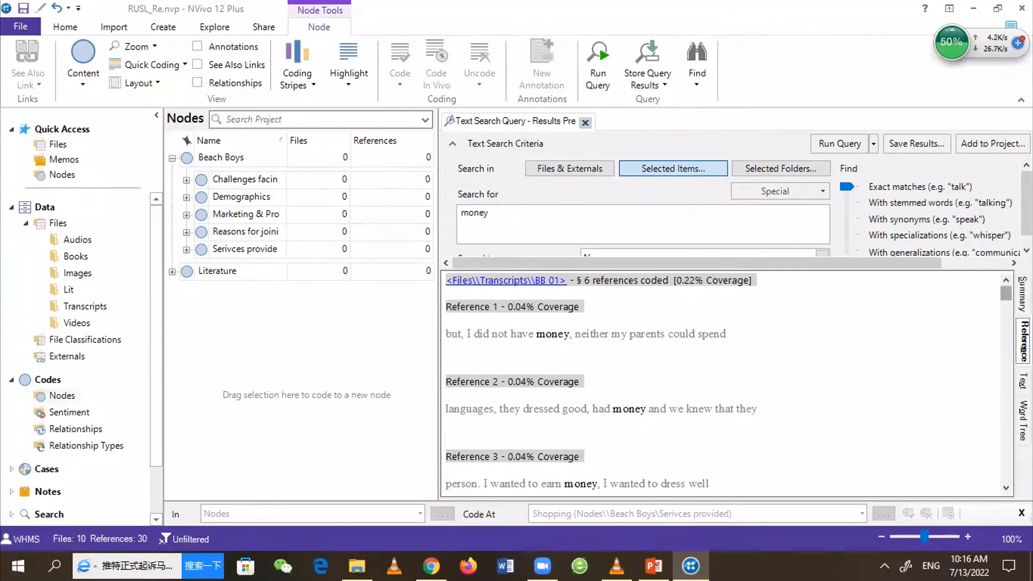
# Read through the "money" references found in the BB 01 and BB 02 transcripts
pyautogui.scroll(-4, 1006, 295)
pyautogui.scroll(-4, 1006, 308)
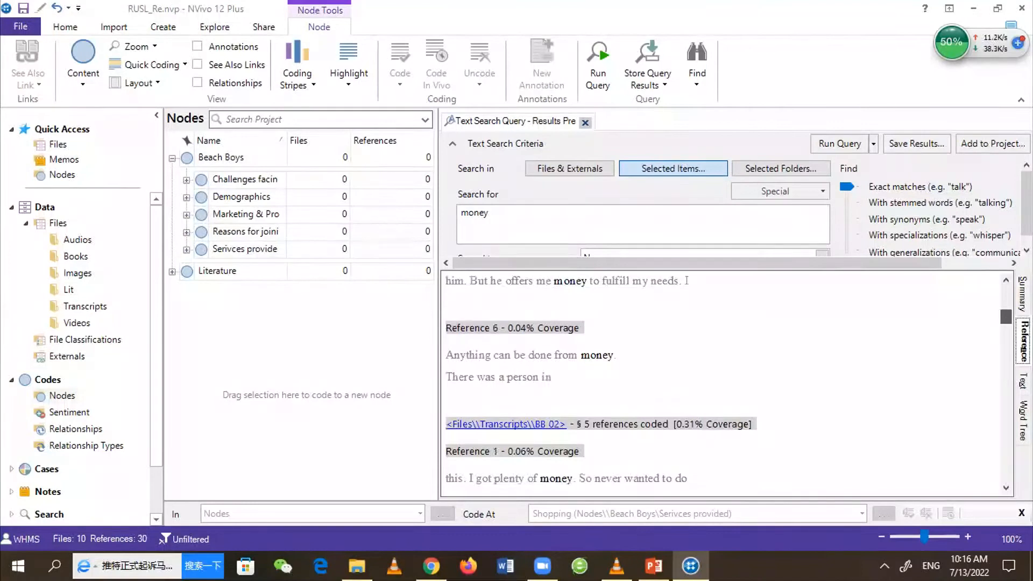
pyautogui.scroll(-1, 721, 382)
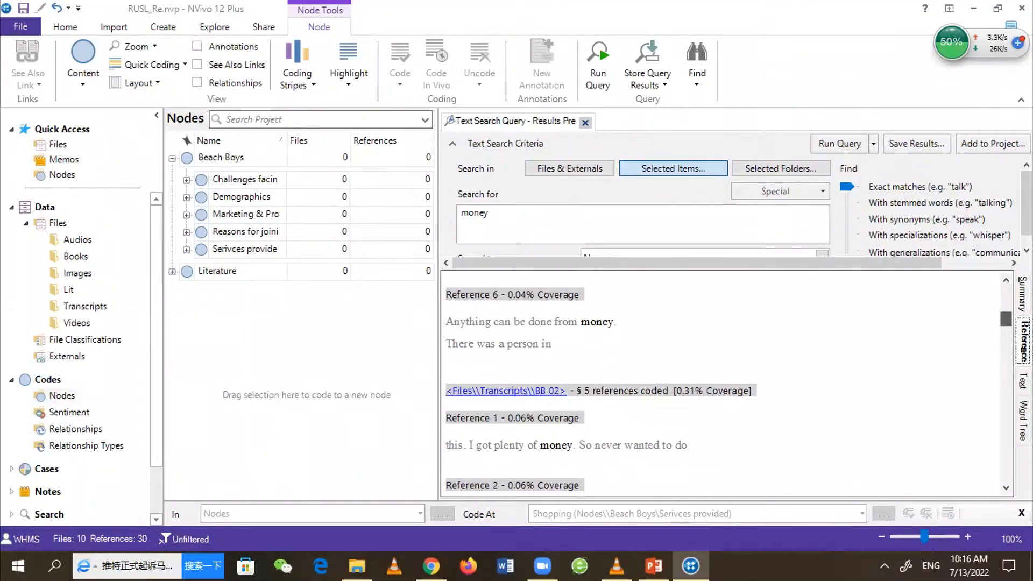
pyautogui.scroll(-4, 727, 383)
pyautogui.scroll(-1, 727, 382)
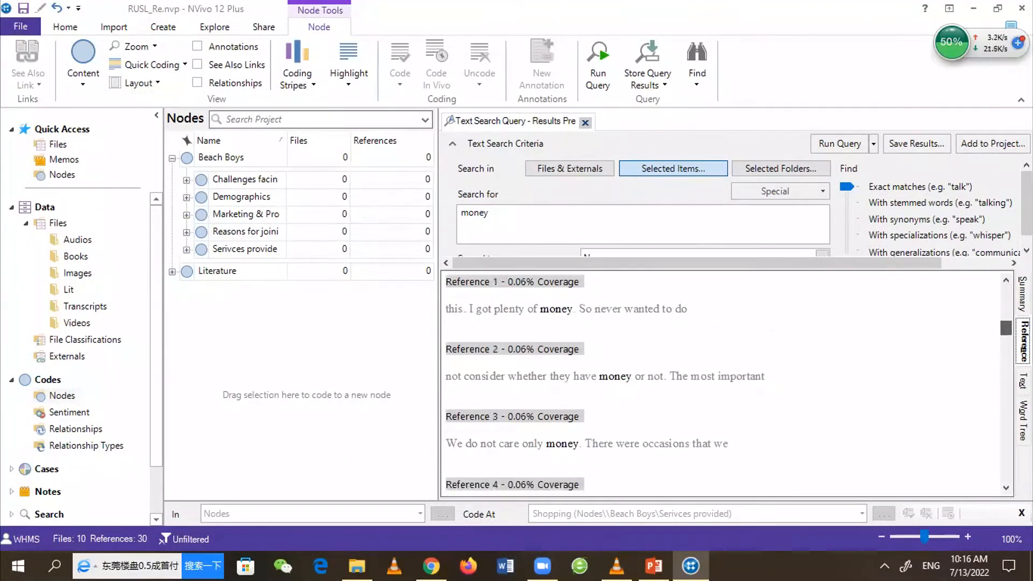
pyautogui.scroll(-2, 726, 382)
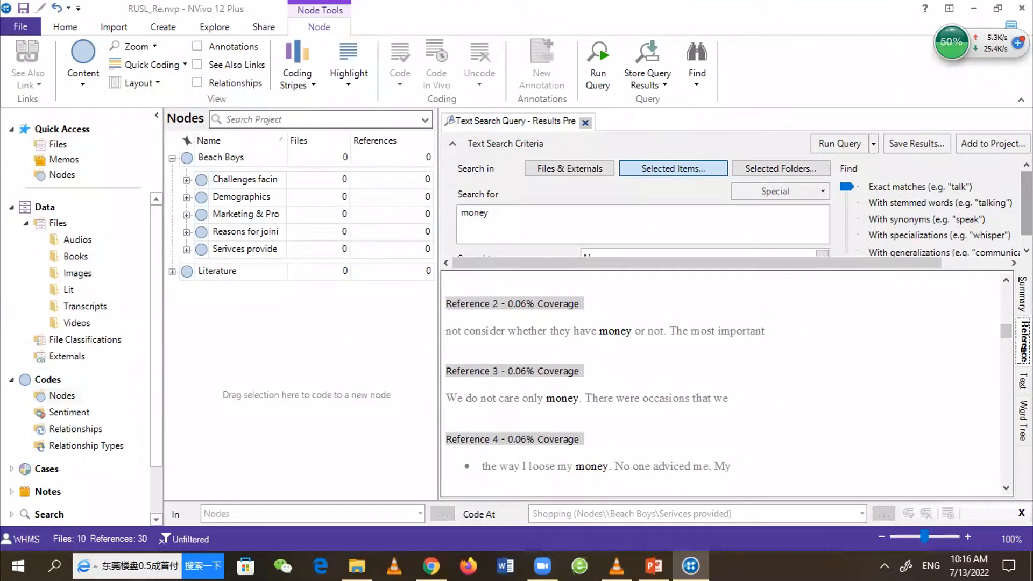
# Spread the "money" search results to Narrow Context, rerun the query and review the first BB 01 references
pyautogui.scroll(-1, 603, 245)
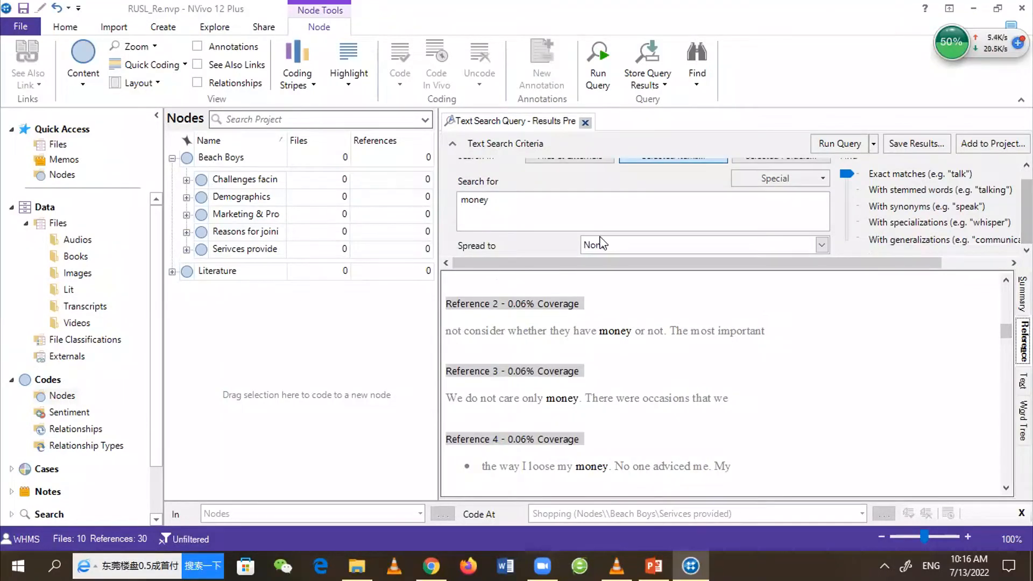
pyautogui.click(636, 247)
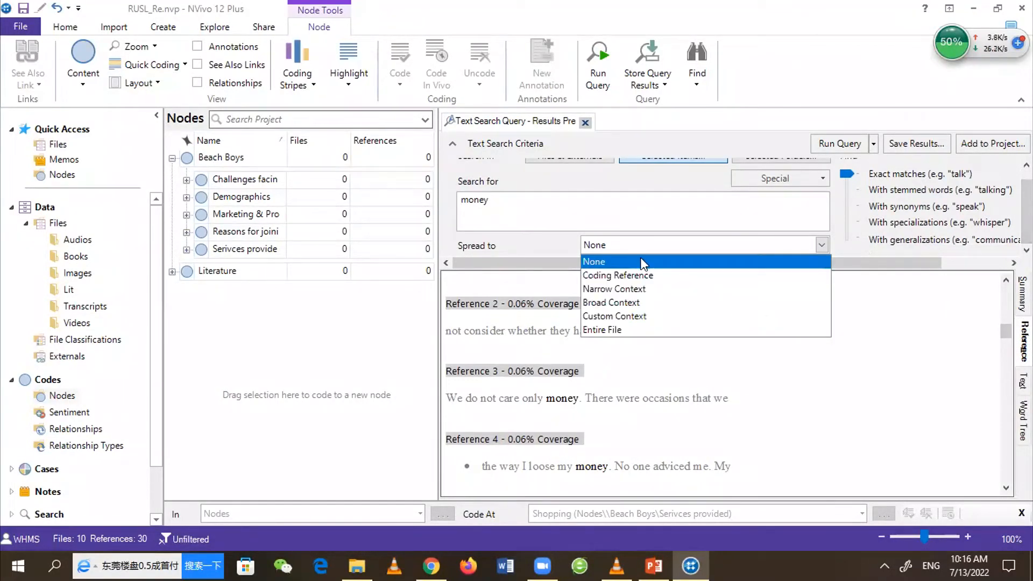
pyautogui.click(626, 289)
pyautogui.click(838, 143)
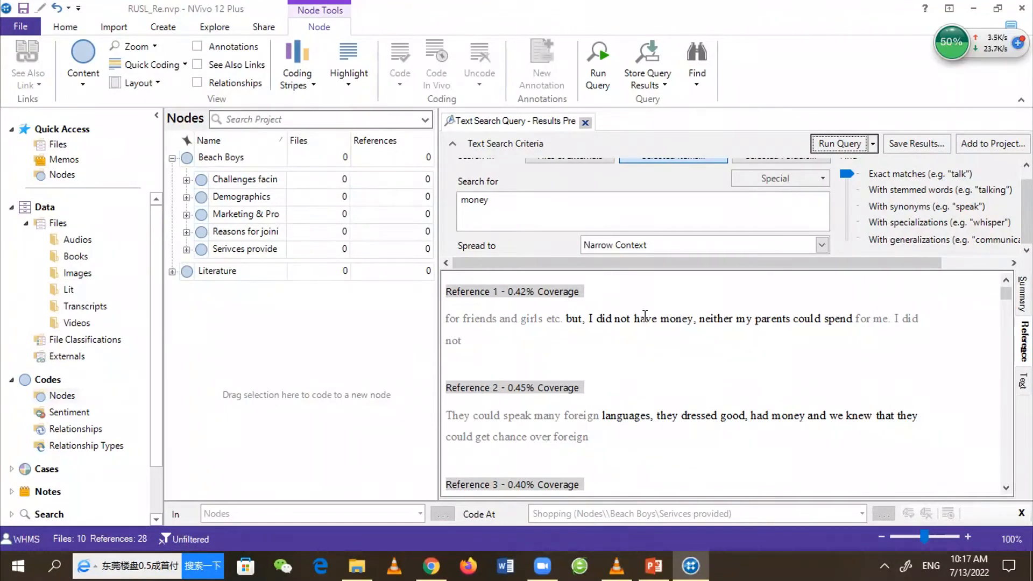
pyautogui.scroll(-5, 645, 314)
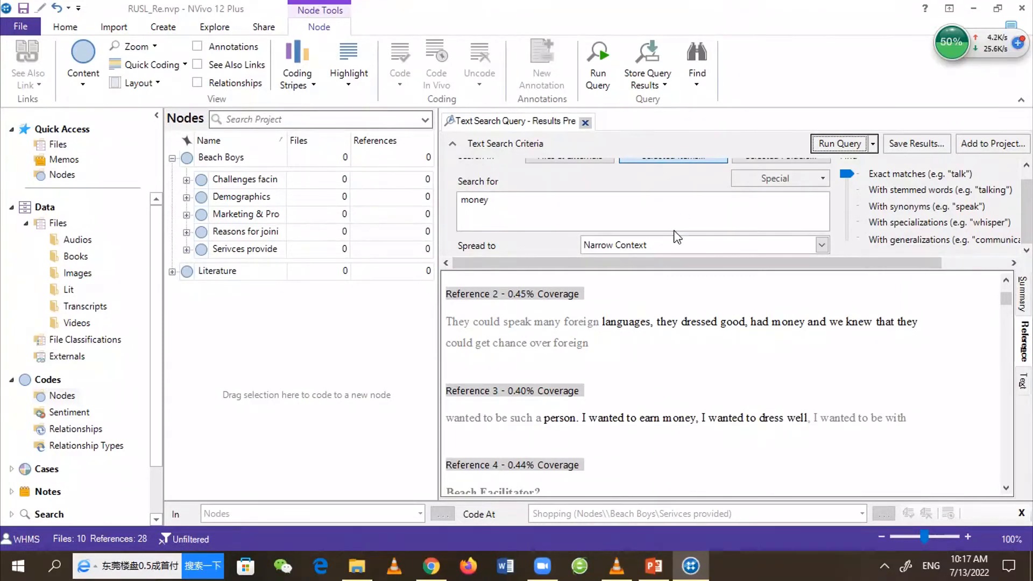
# Spread the "money" search results to Broad Context, rerun the query and review the longer passages in BB 01
pyautogui.click(665, 249)
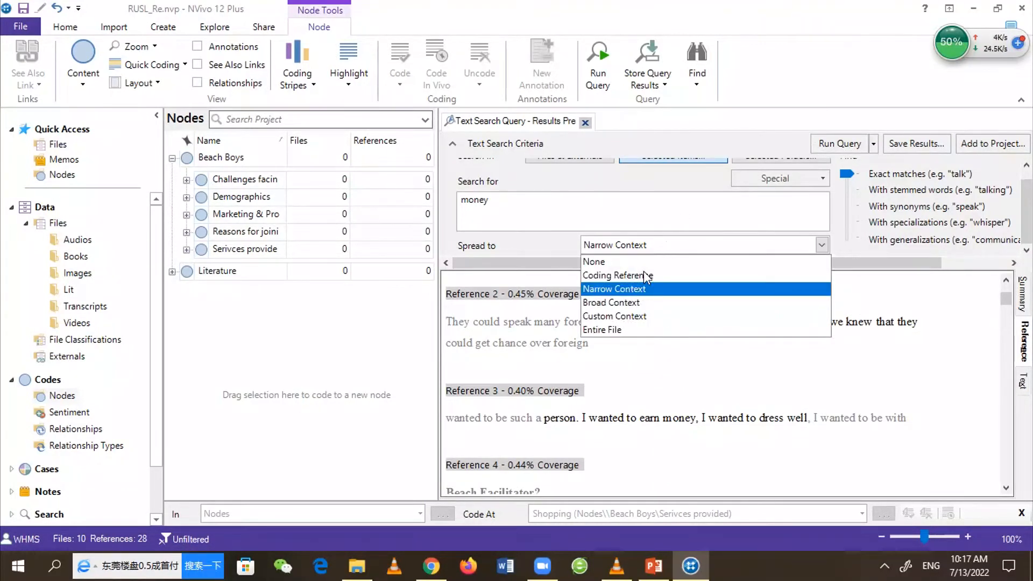
pyautogui.click(629, 301)
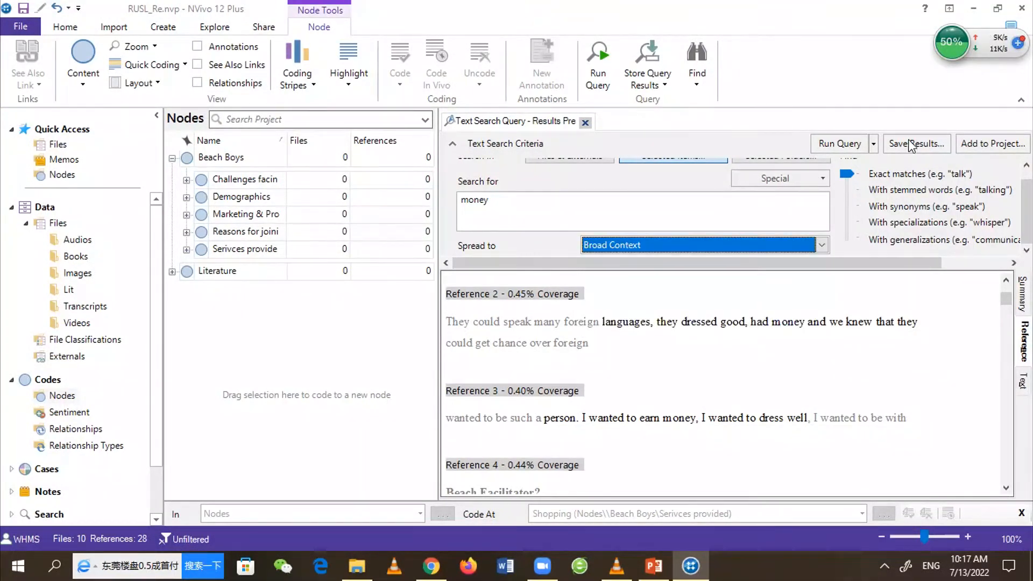
pyautogui.click(842, 143)
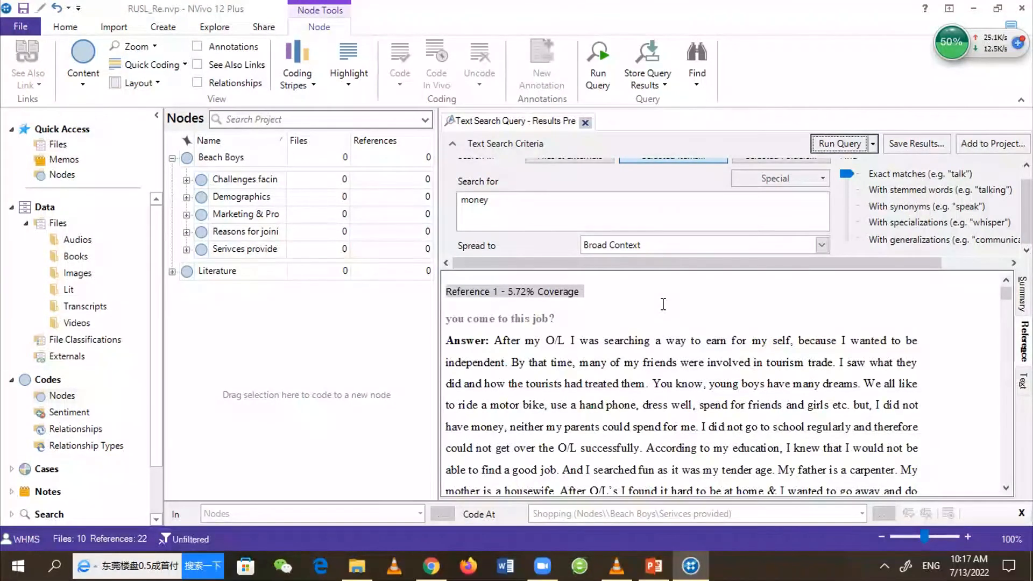
pyautogui.scroll(-2, 663, 303)
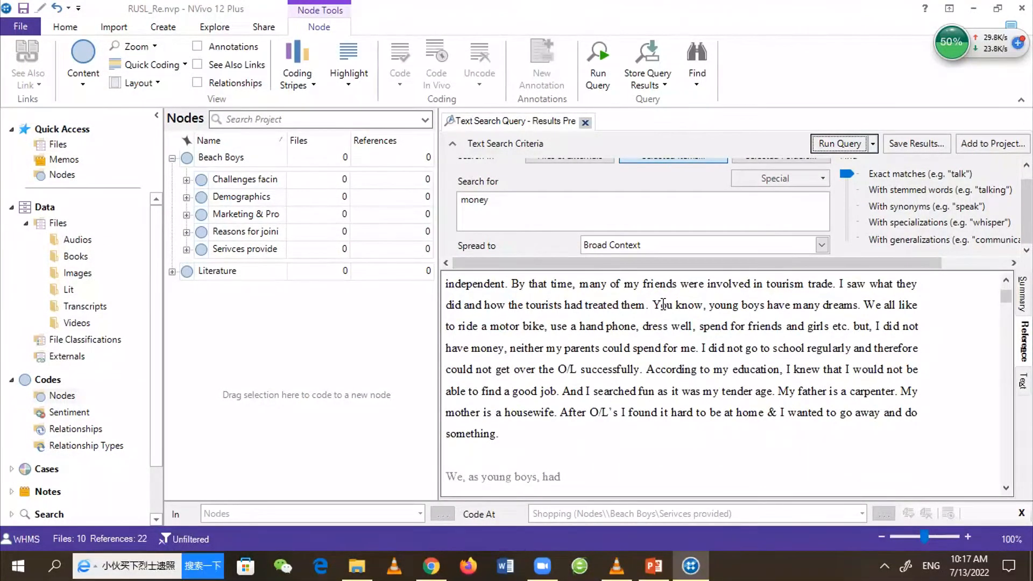
pyautogui.scroll(-3, 663, 303)
pyautogui.scroll(-10, 663, 304)
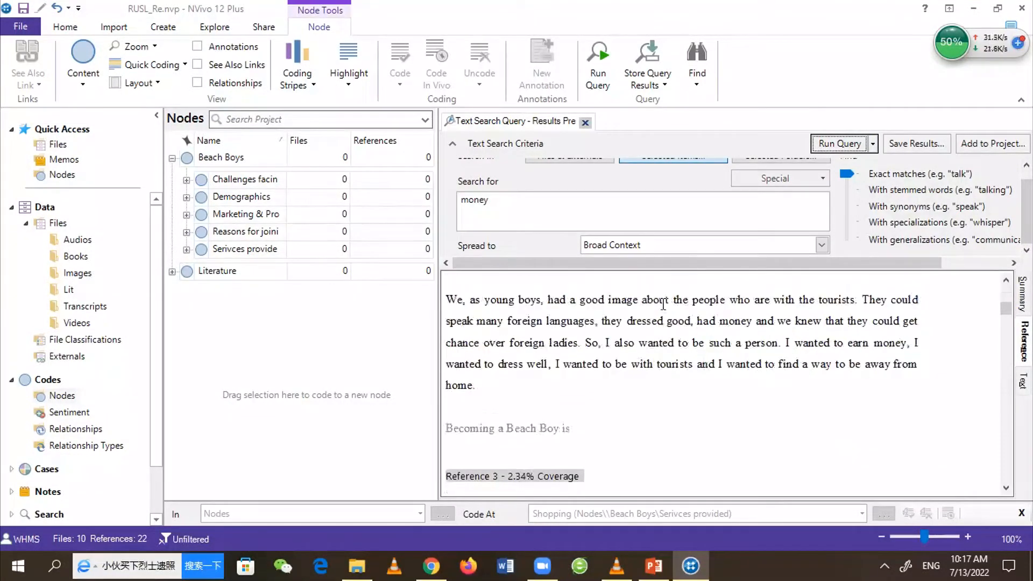
pyautogui.scroll(-6, 664, 303)
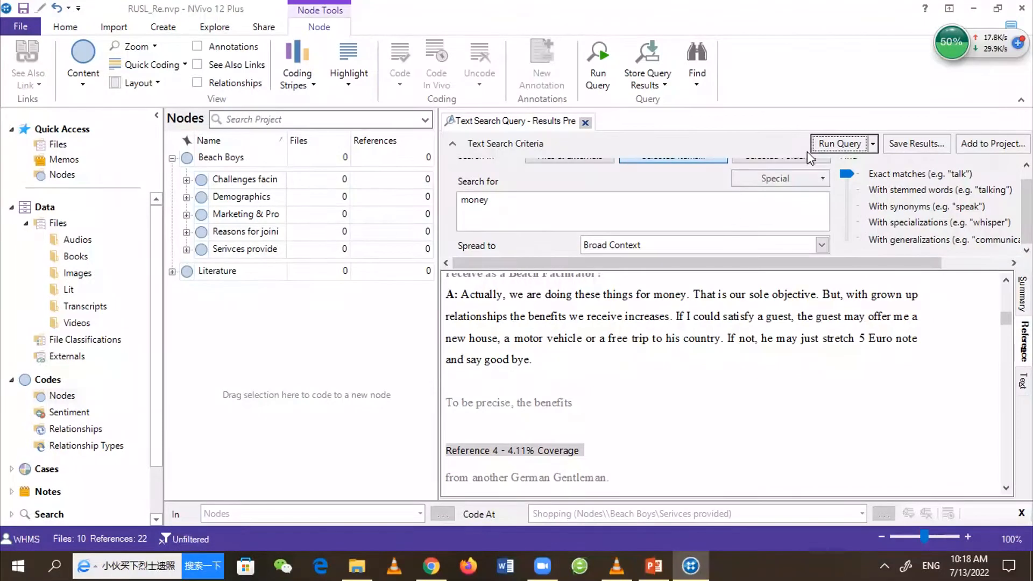
# Rerun the "money" search on the Lit folder's files instead of Transcripts and view the results summary by file
pyautogui.scroll(1, 753, 194)
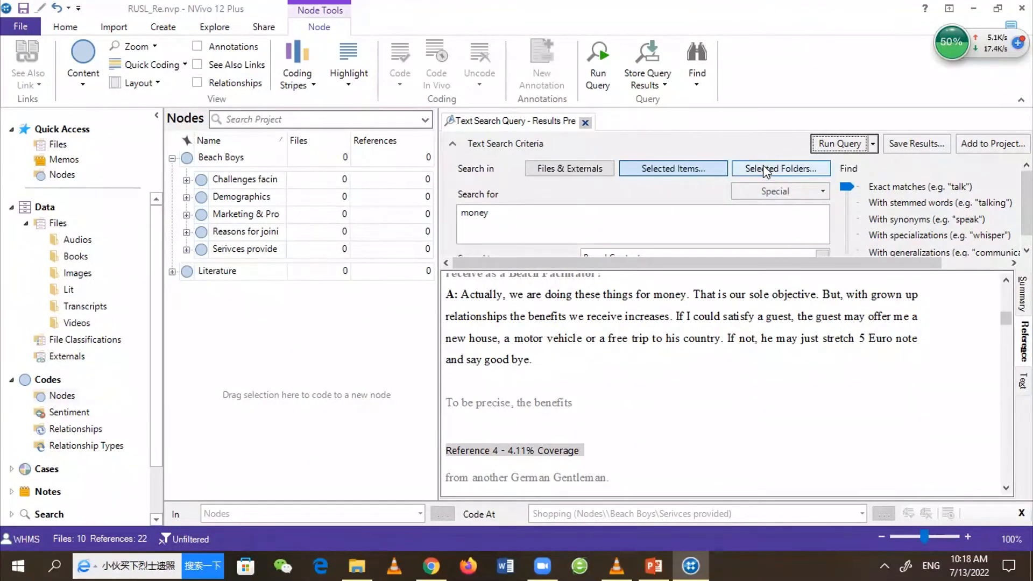
pyautogui.click(672, 170)
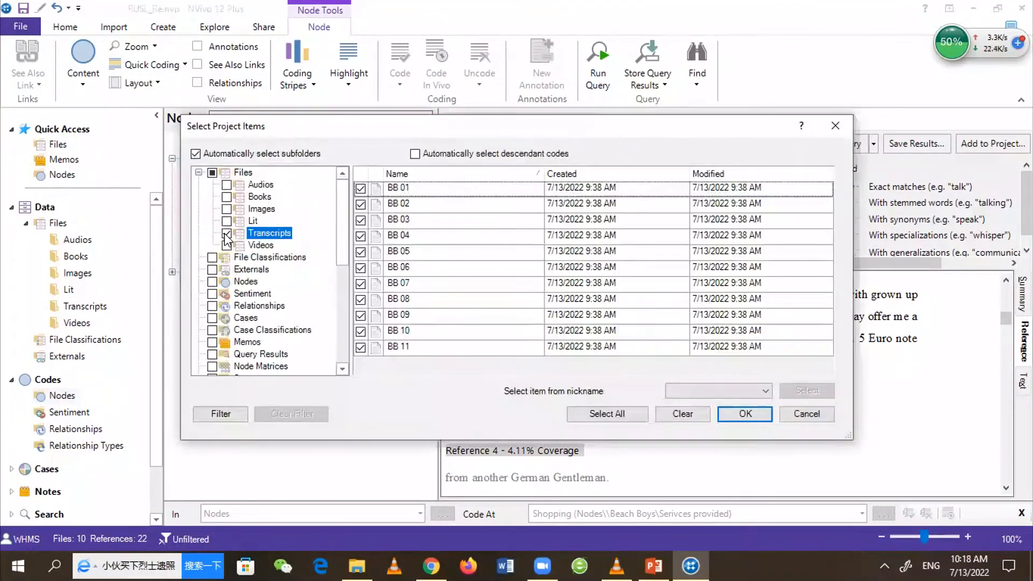
pyautogui.click(227, 233)
pyautogui.click(227, 221)
pyautogui.click(252, 221)
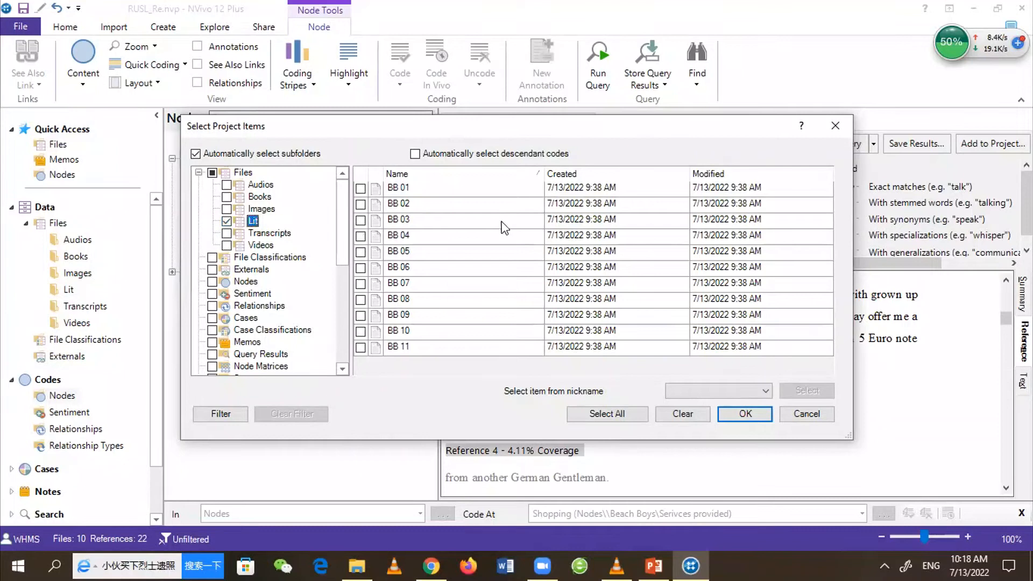
pyautogui.click(745, 414)
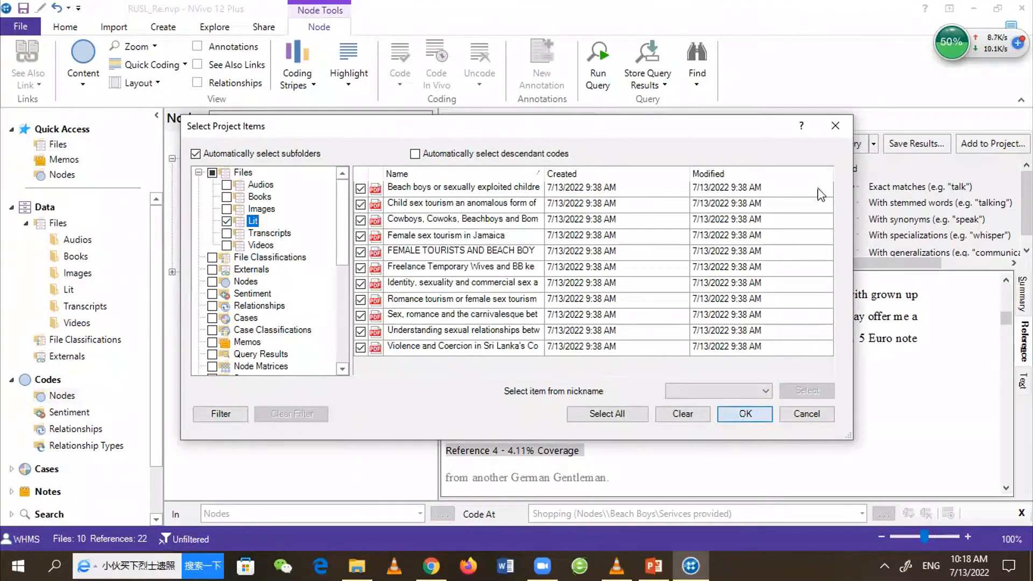
pyautogui.click(836, 144)
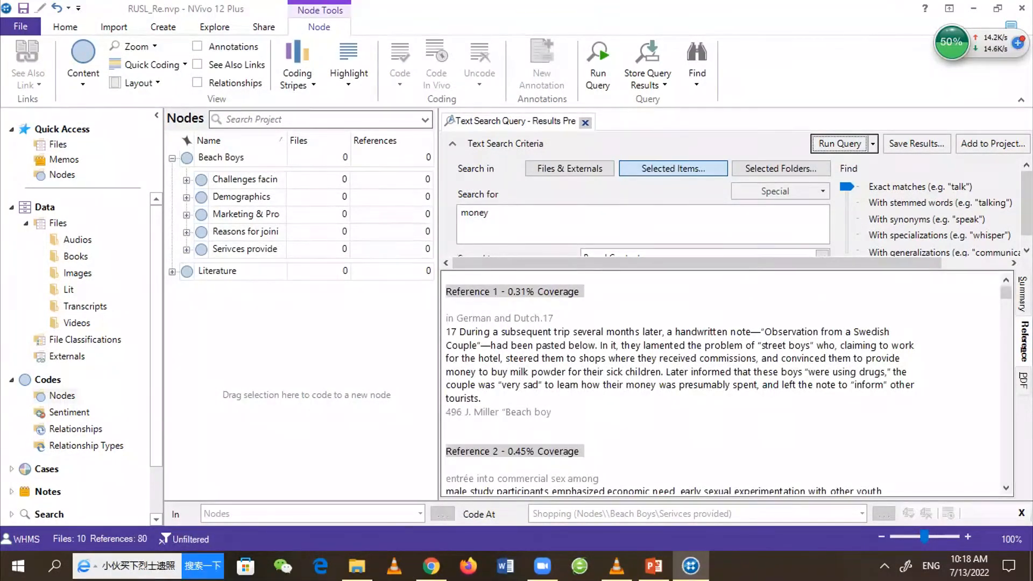
pyautogui.click(1024, 295)
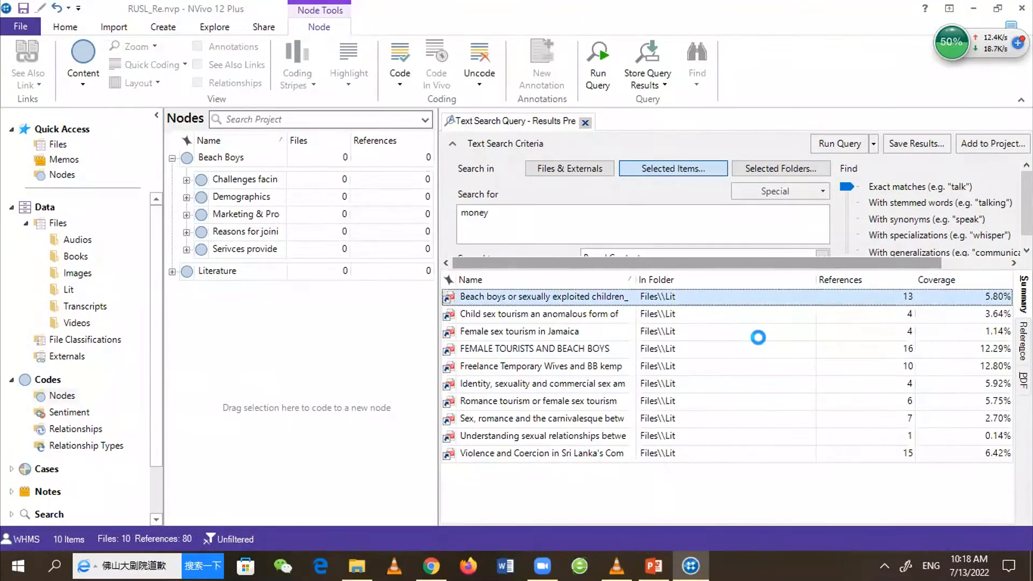
# Rerun the "money" search of the Lit files with results spread to Narrow Context and look through the references
pyautogui.click(820, 254)
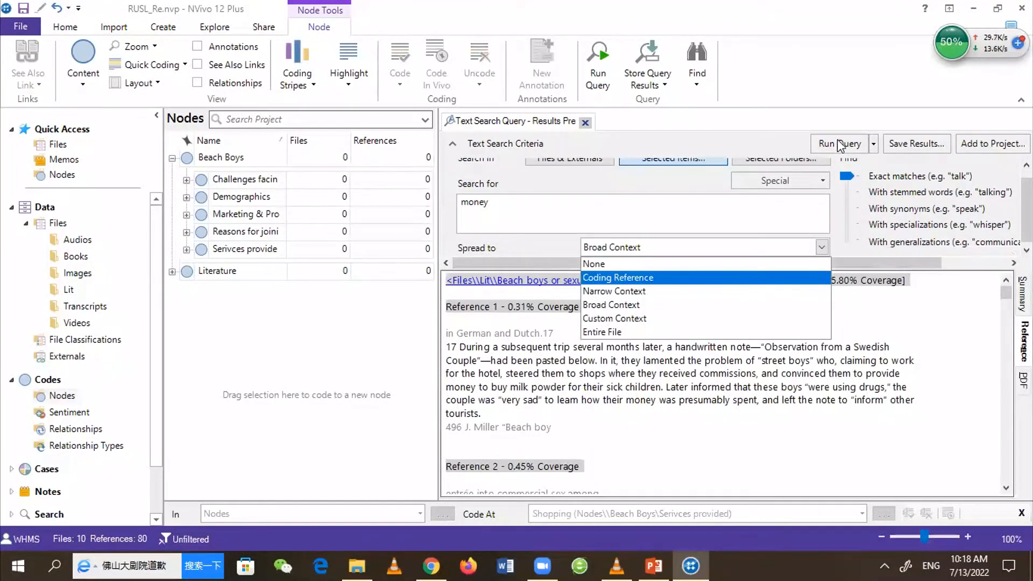
pyautogui.press('Down')
pyautogui.press('Return')
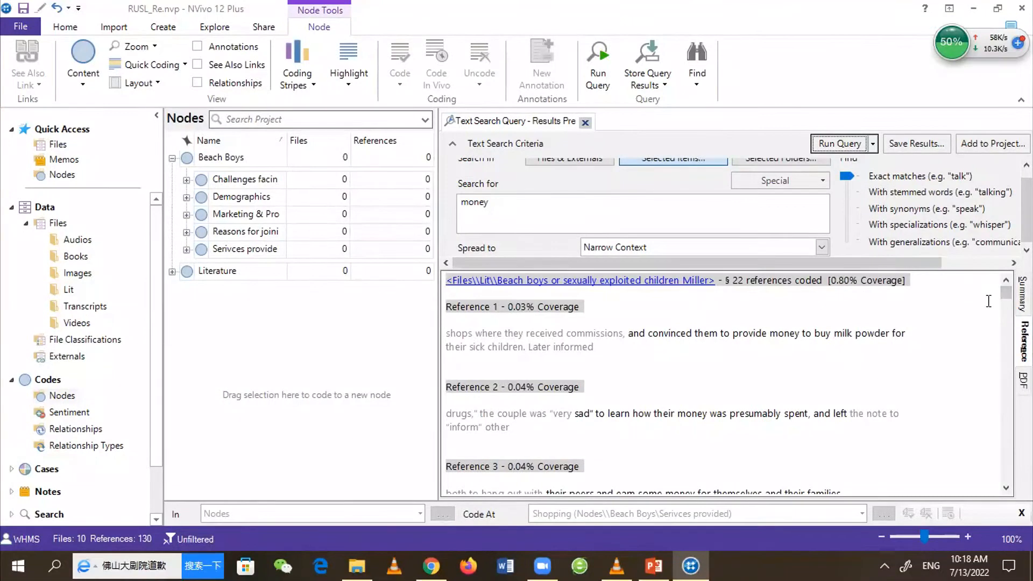
pyautogui.moveTo(1005, 301); pyautogui.dragTo(1005, 320)
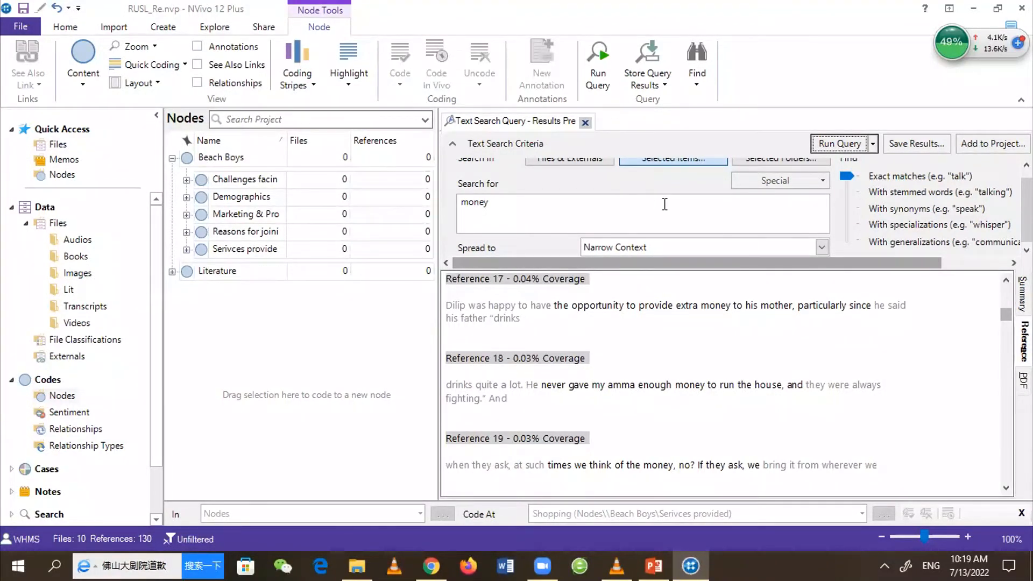
# Replace the search term with "sex" and run the query on the same Lit files
pyautogui.write('sex')
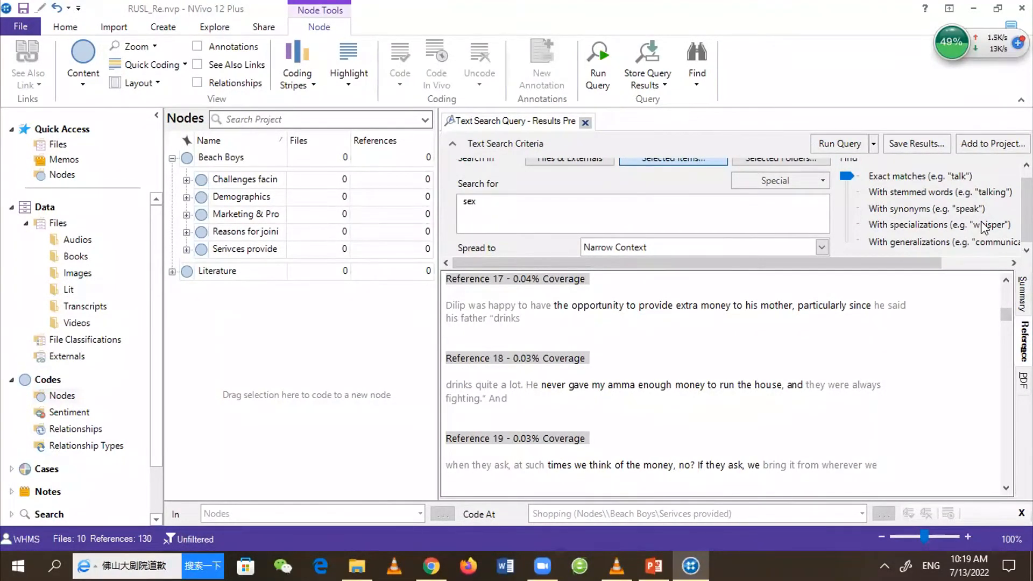
pyautogui.scroll(1, 983, 226)
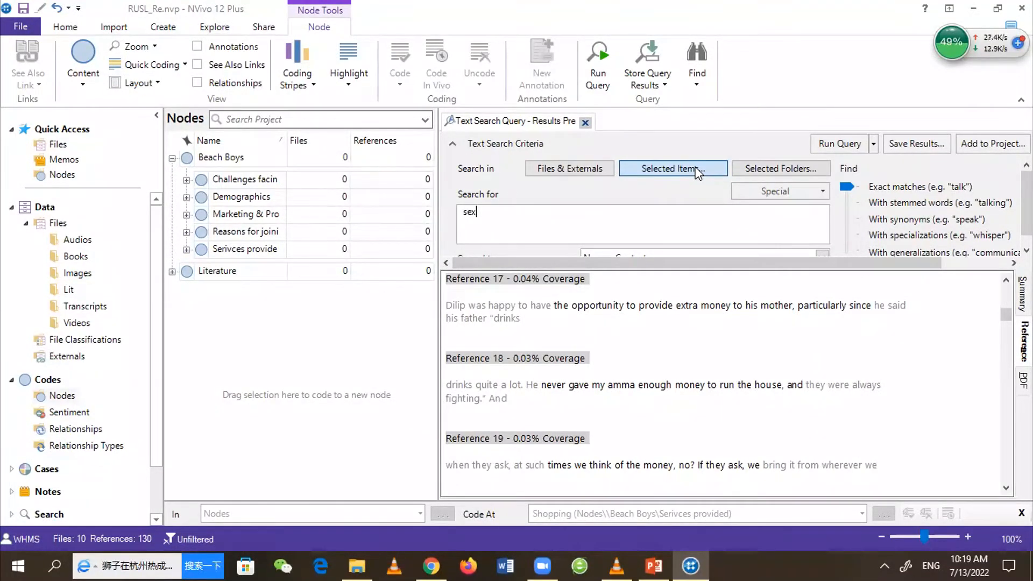
pyautogui.click(837, 145)
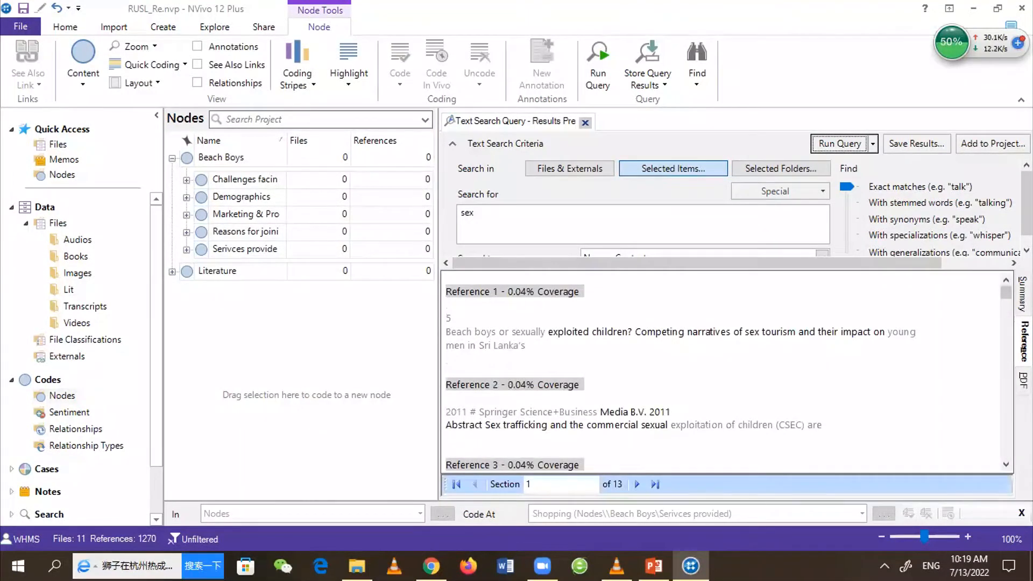
# Review the per-file summary of the "sex" search across the Lit files, and close the text search query
pyautogui.click(1023, 293)
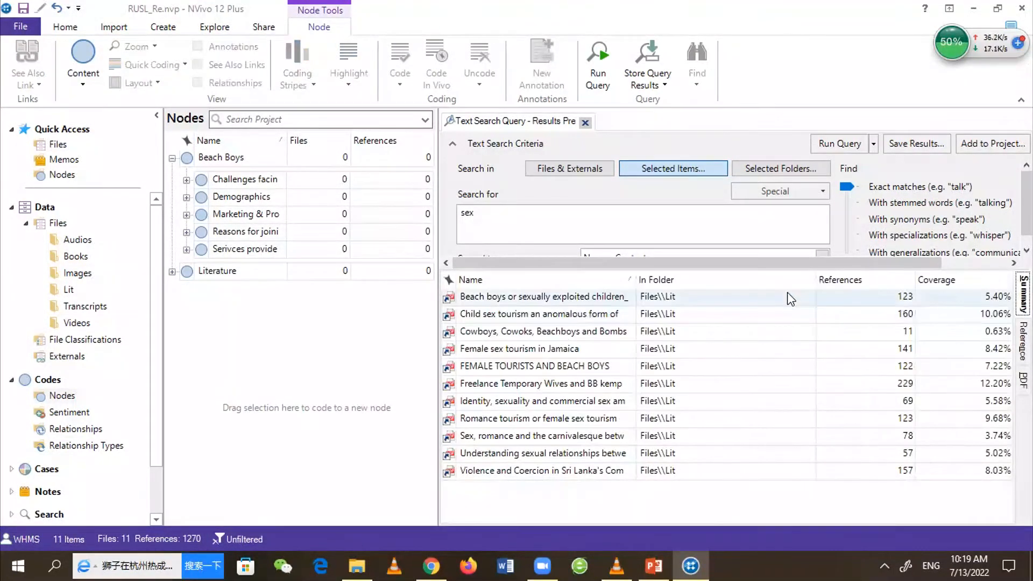
pyautogui.click(786, 295)
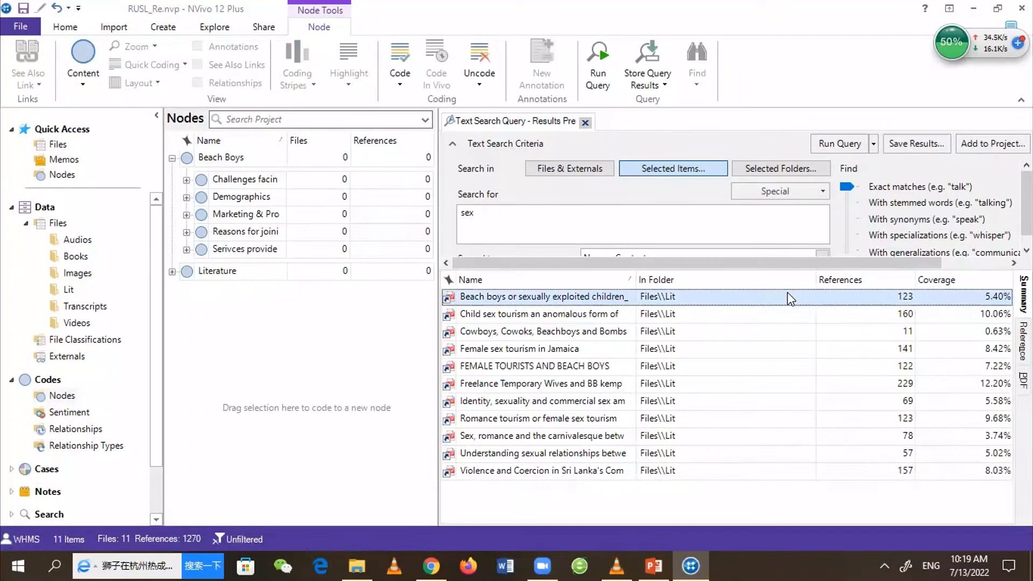
pyautogui.click(719, 318)
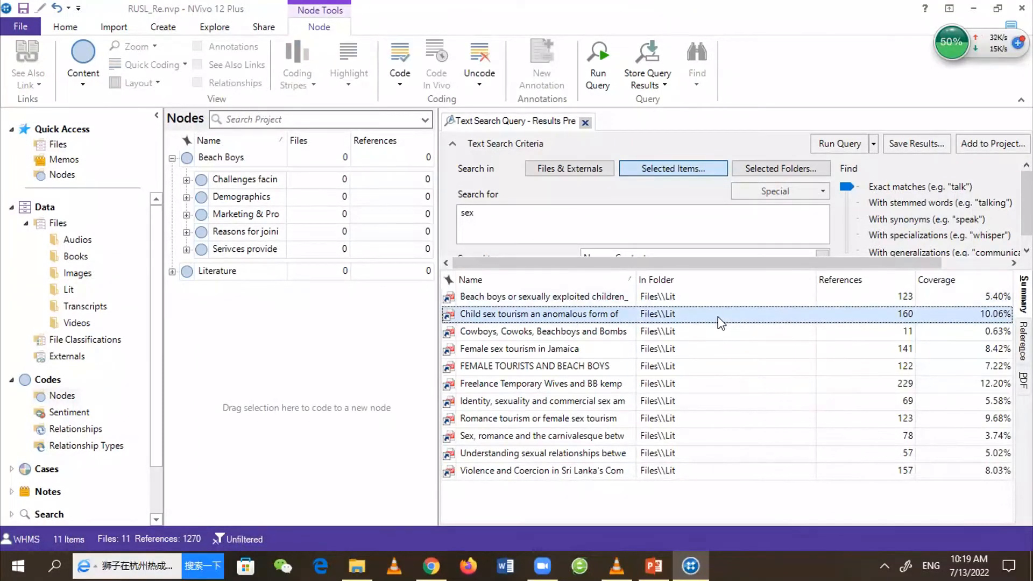
pyautogui.click(707, 339)
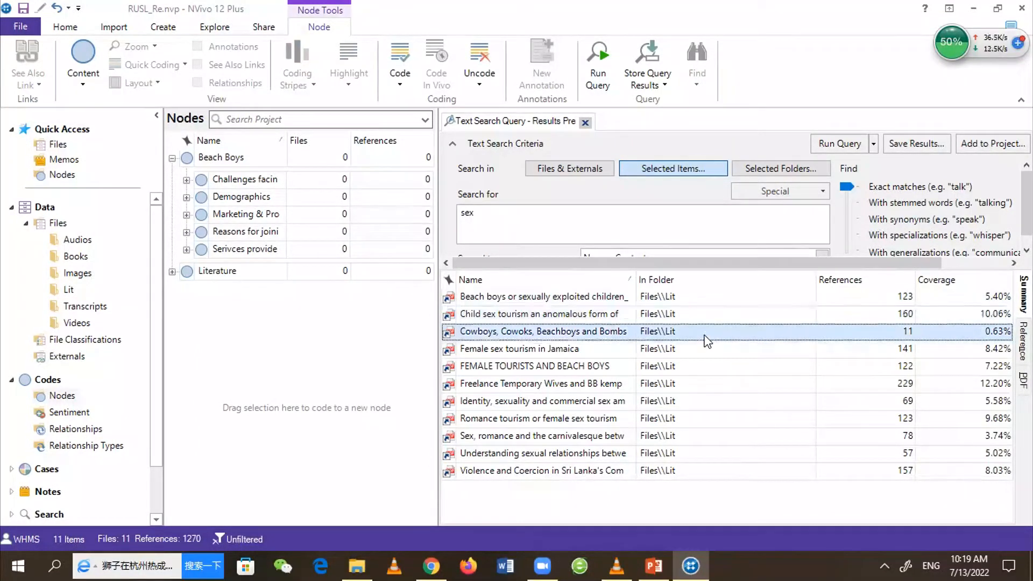
pyautogui.click(708, 350)
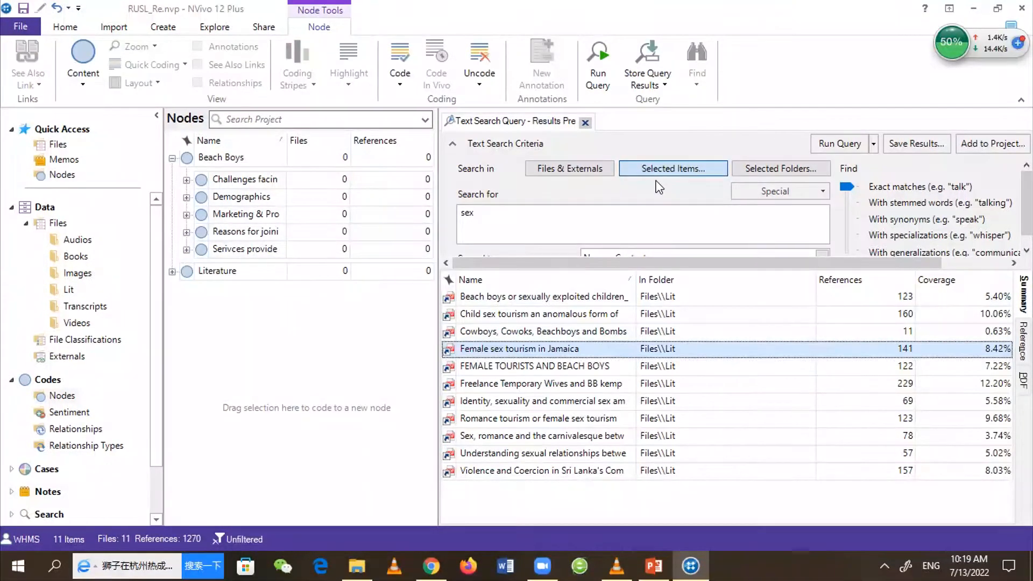
pyautogui.click(586, 122)
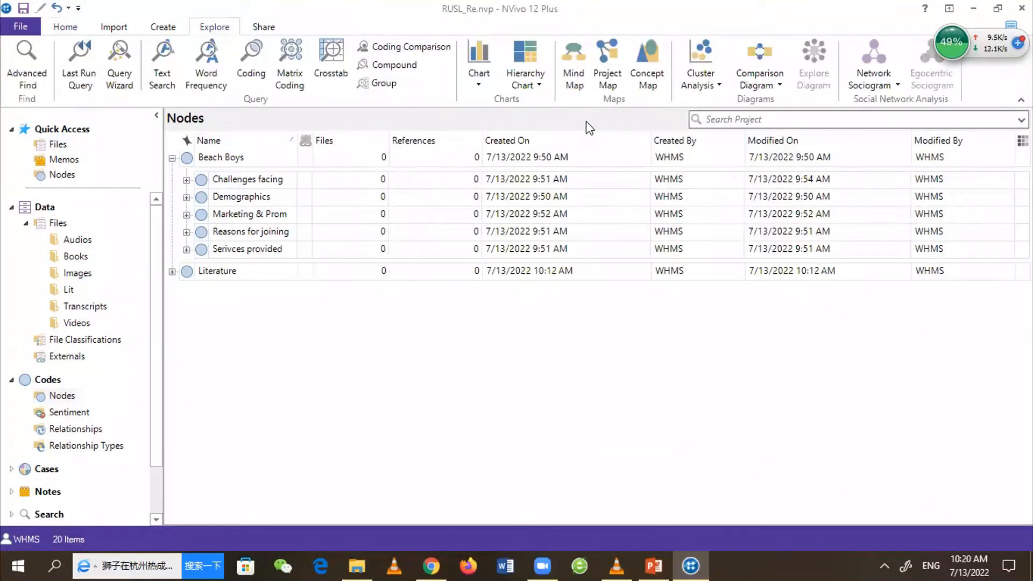
# Start a Word Frequency query and restrict its search to the files in the Transcripts folder
pyautogui.click(206, 68)
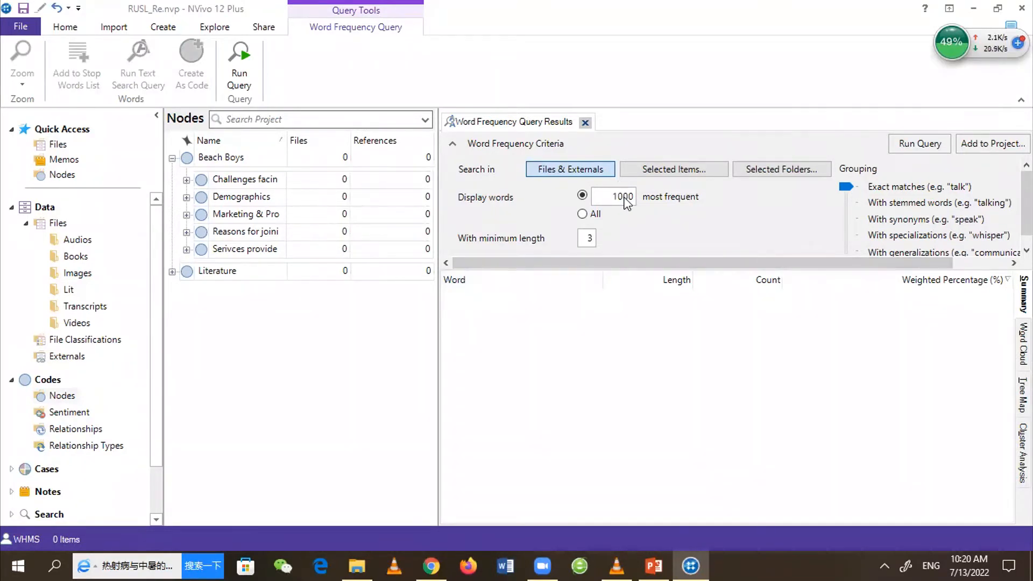
pyautogui.click(690, 170)
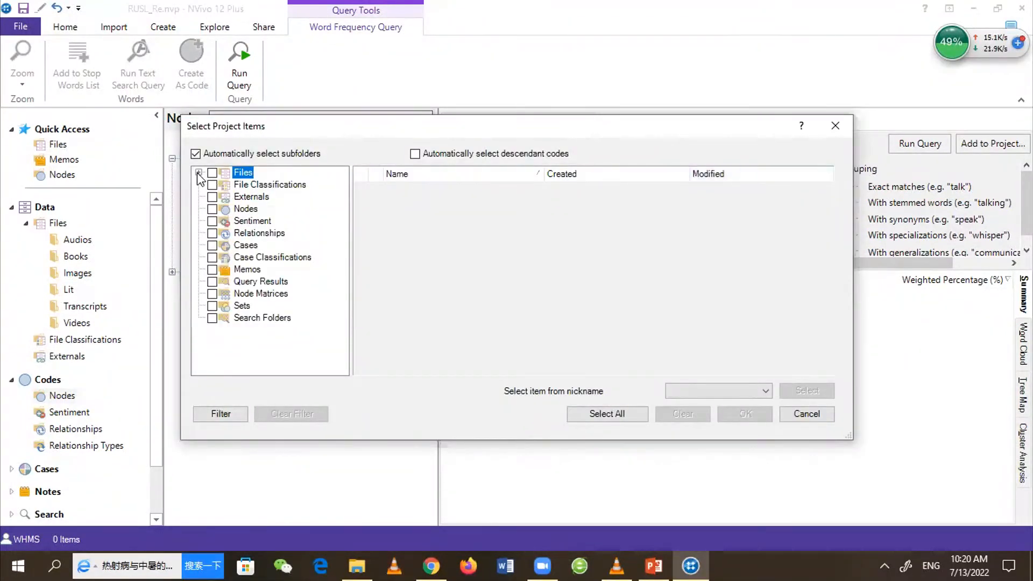
pyautogui.click(198, 173)
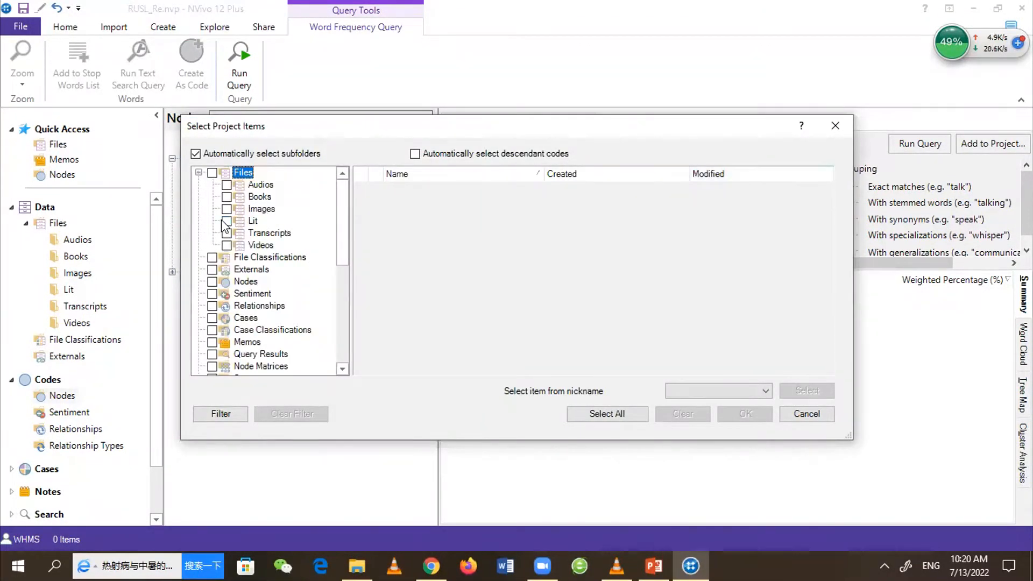
pyautogui.click(249, 221)
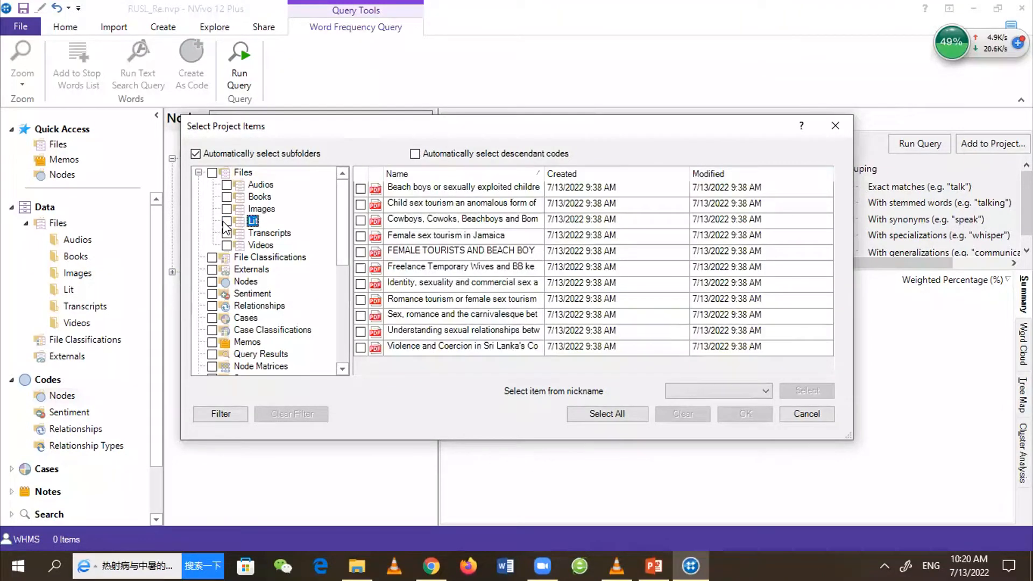
pyautogui.click(607, 414)
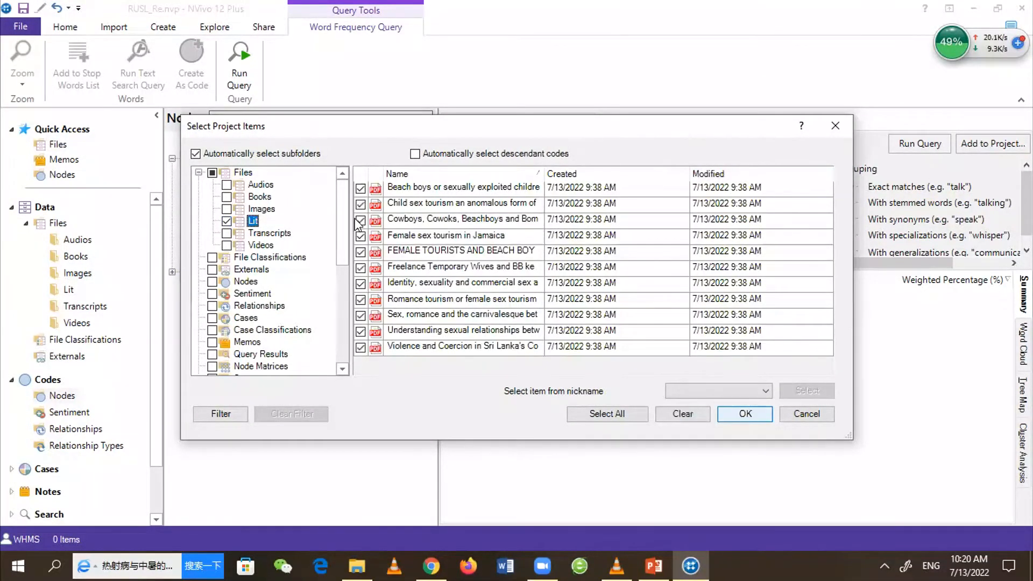
pyautogui.click(226, 233)
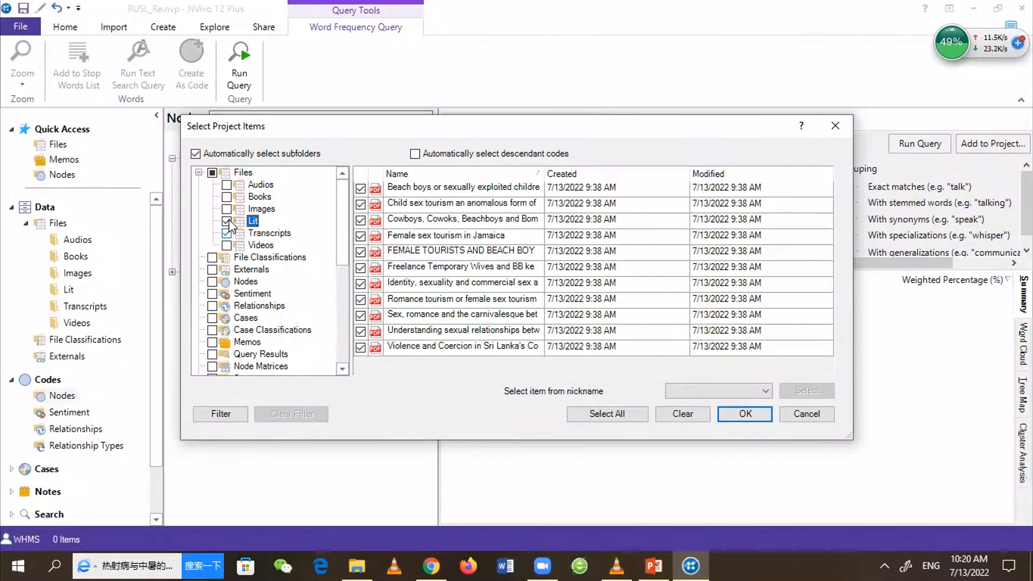
pyautogui.click(226, 221)
pyautogui.click(271, 233)
pyautogui.click(745, 415)
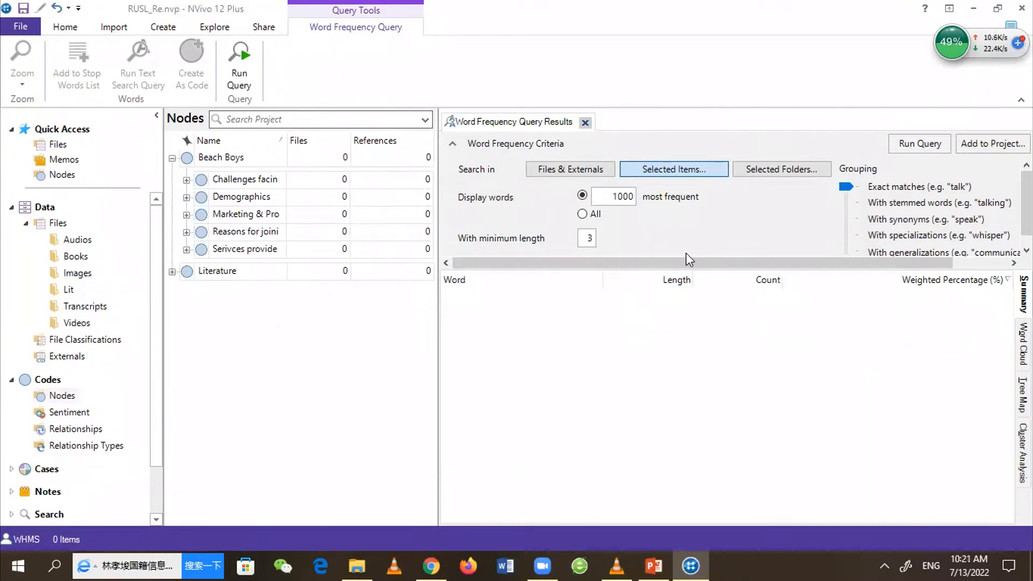
# Limit the word frequency query to the 100 most frequent words with minimum length 3, run it and review the word list
pyautogui.doubleClick(624, 196)
pyautogui.write('100')
pyautogui.click(592, 239)
pyautogui.press('BackSpace')
pyautogui.write('3')
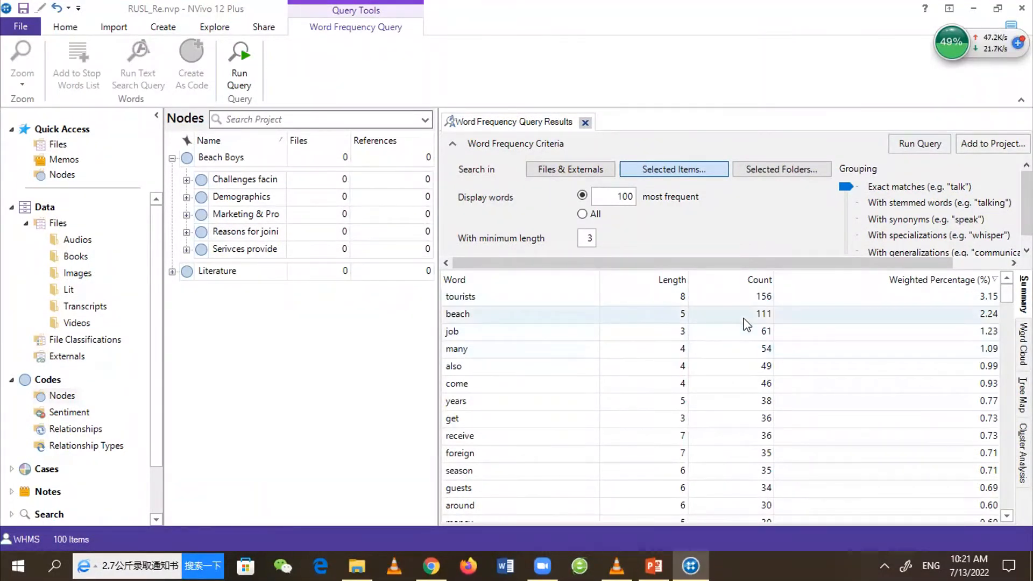
pyautogui.click(682, 336)
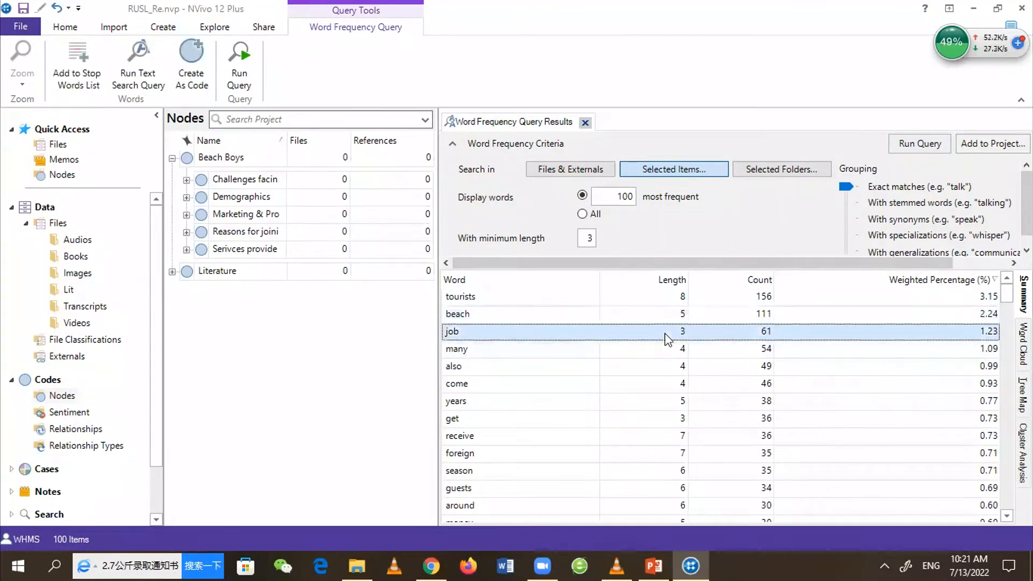
pyautogui.click(554, 368)
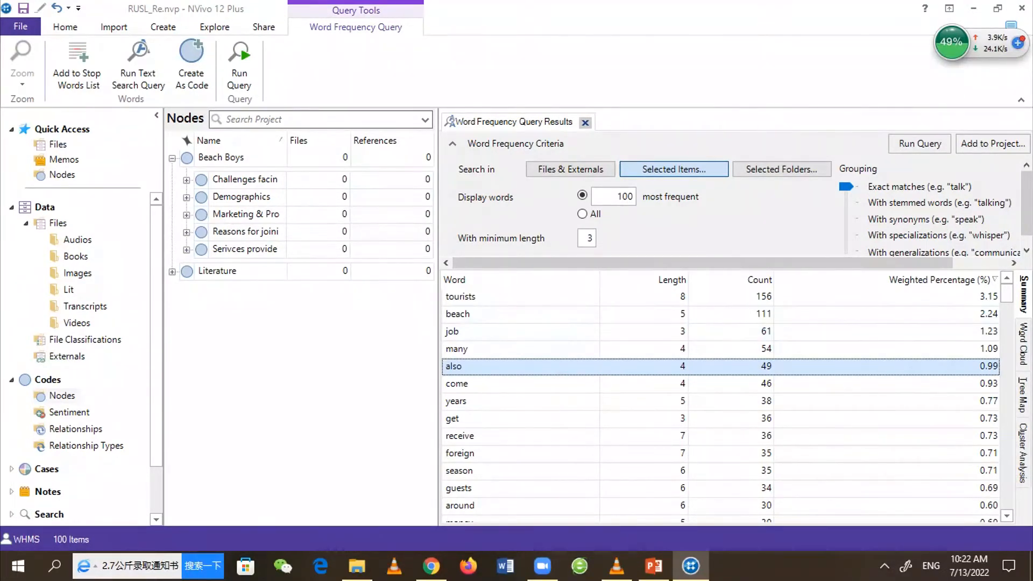
# View the transcripts' frequent words as a word cloud and check the options for exporting, printing or copying it
pyautogui.click(1023, 345)
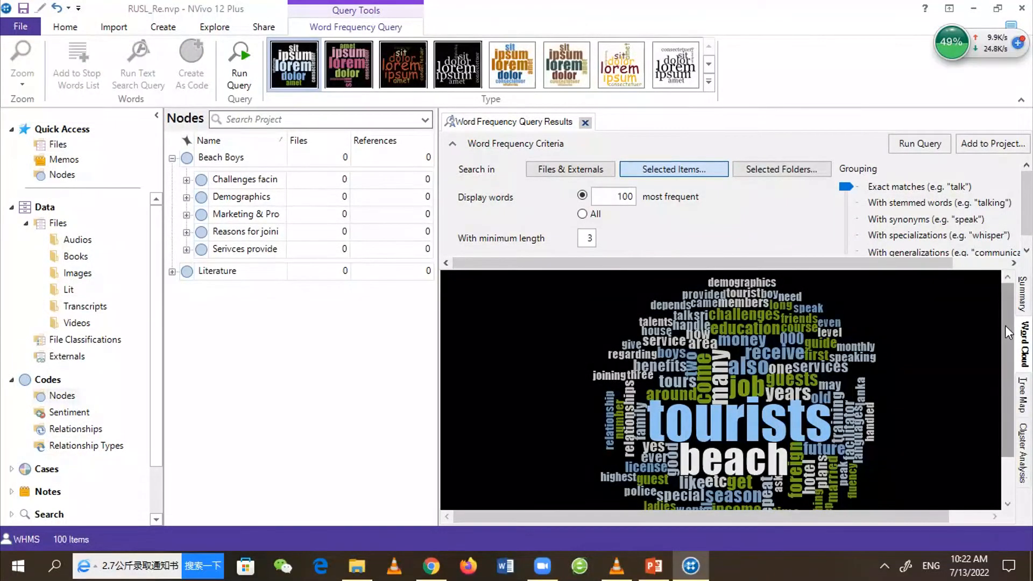
pyautogui.scroll(-1, 1006, 325)
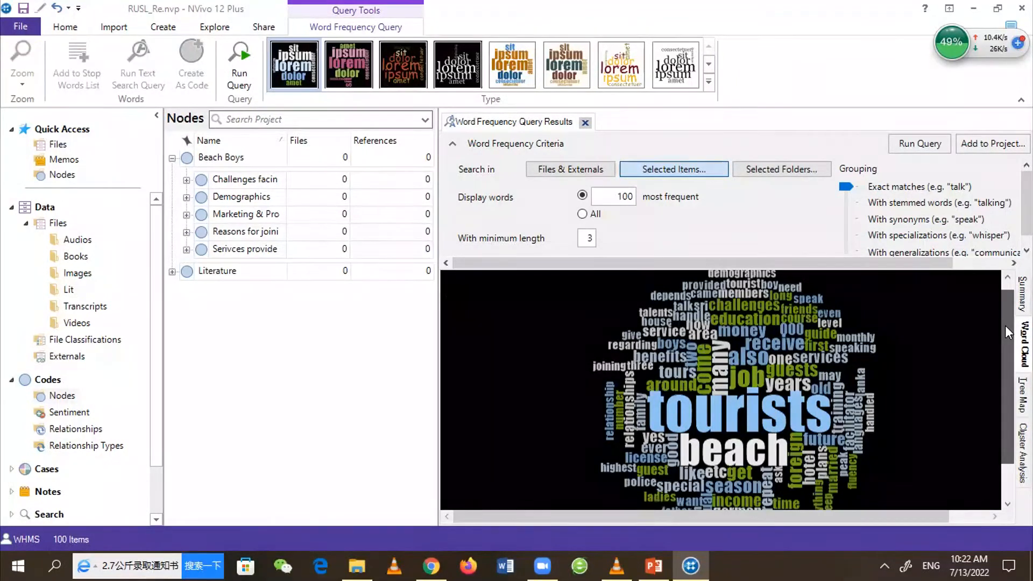
pyautogui.scroll(-2, 1006, 325)
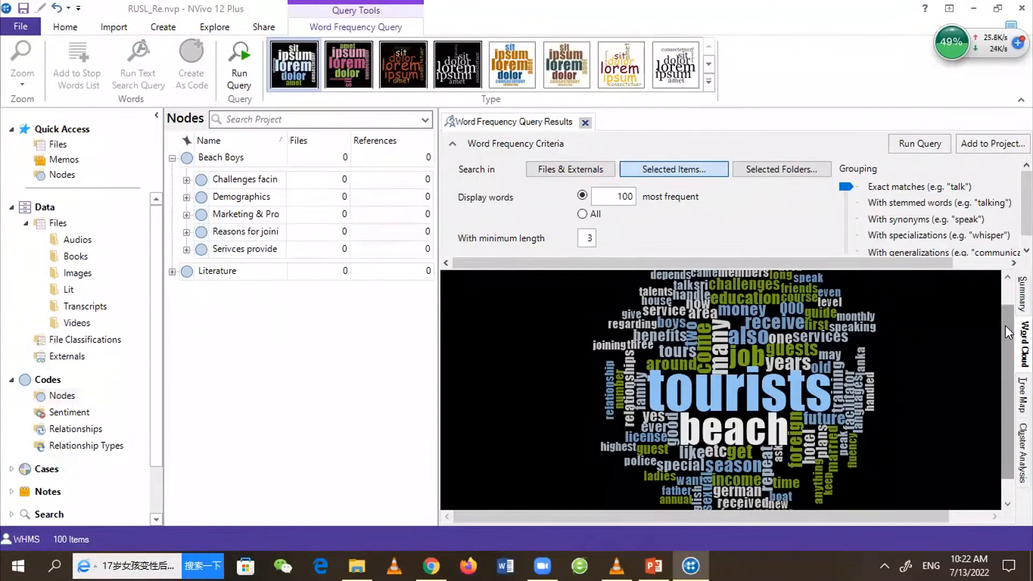
pyautogui.rightClick(774, 348)
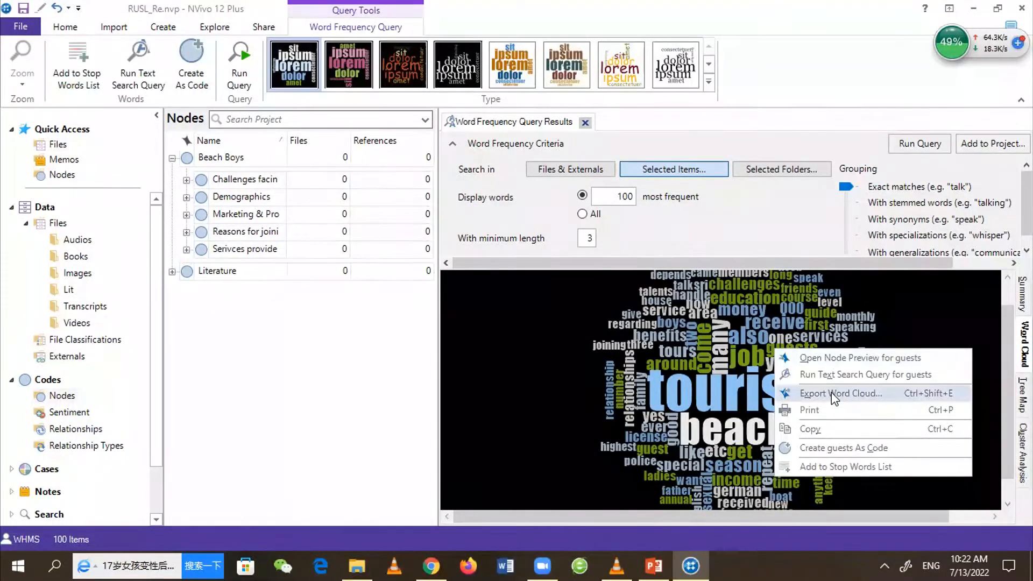
pyautogui.click(581, 363)
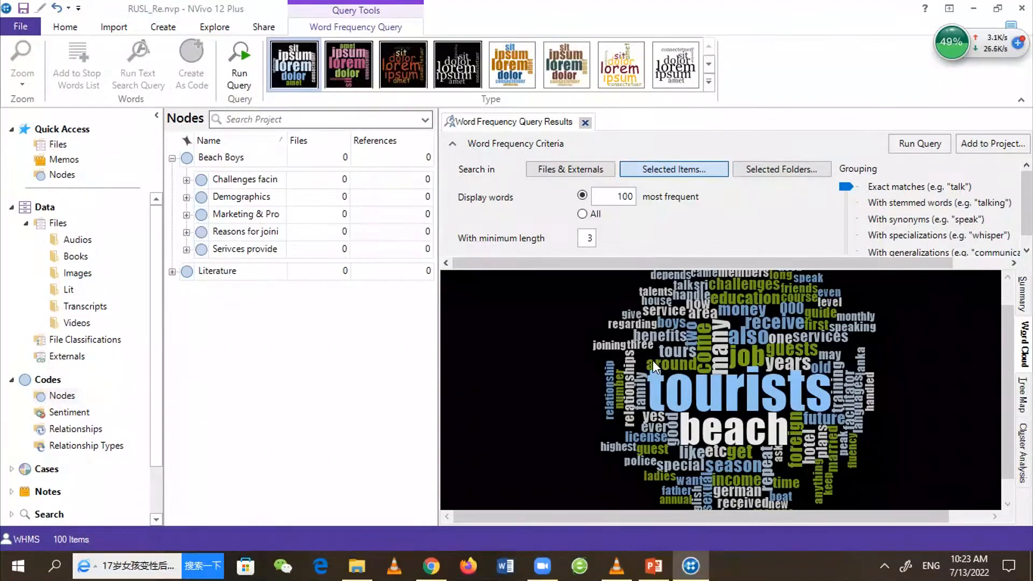
pyautogui.rightClick(598, 339)
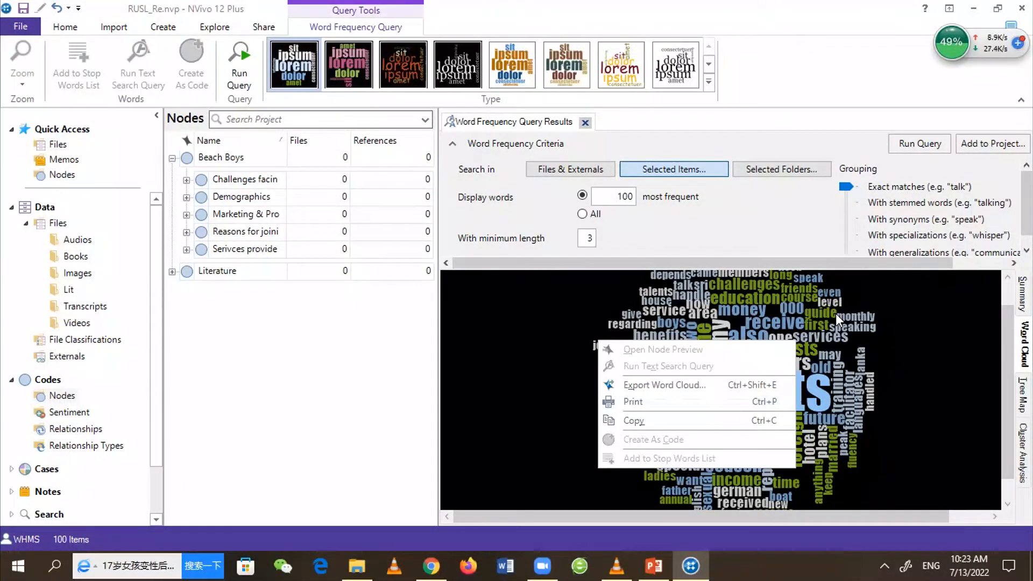
# Add the word frequency query to the project under the name "Transcript"
pyautogui.click(980, 144)
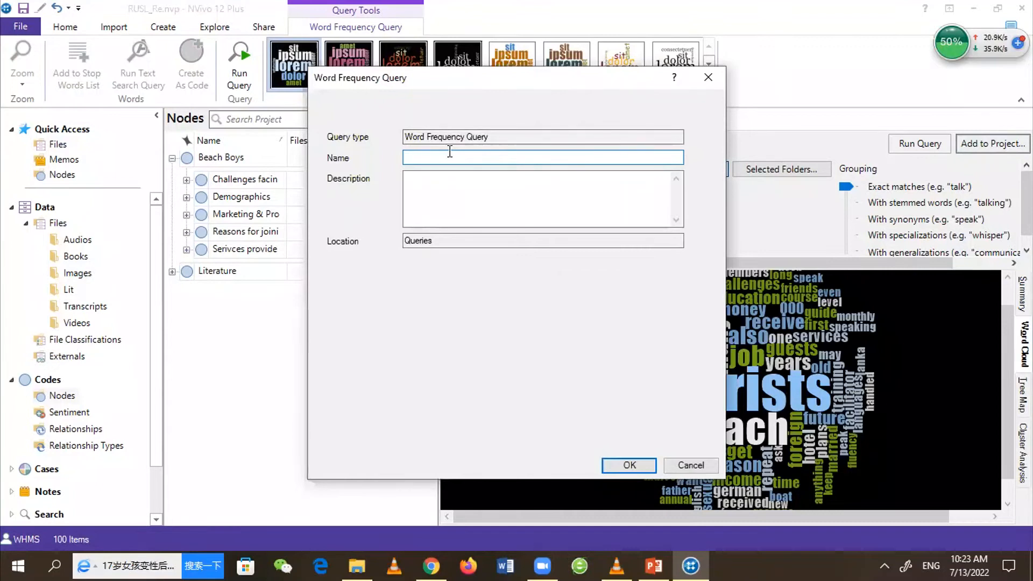
pyautogui.write('Transcripts')
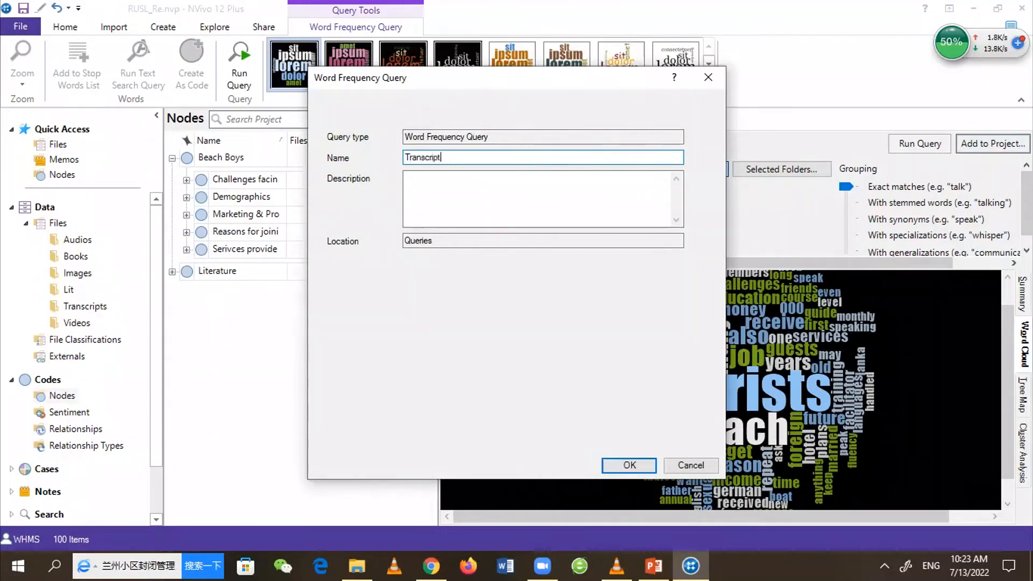
pyautogui.press('Return')
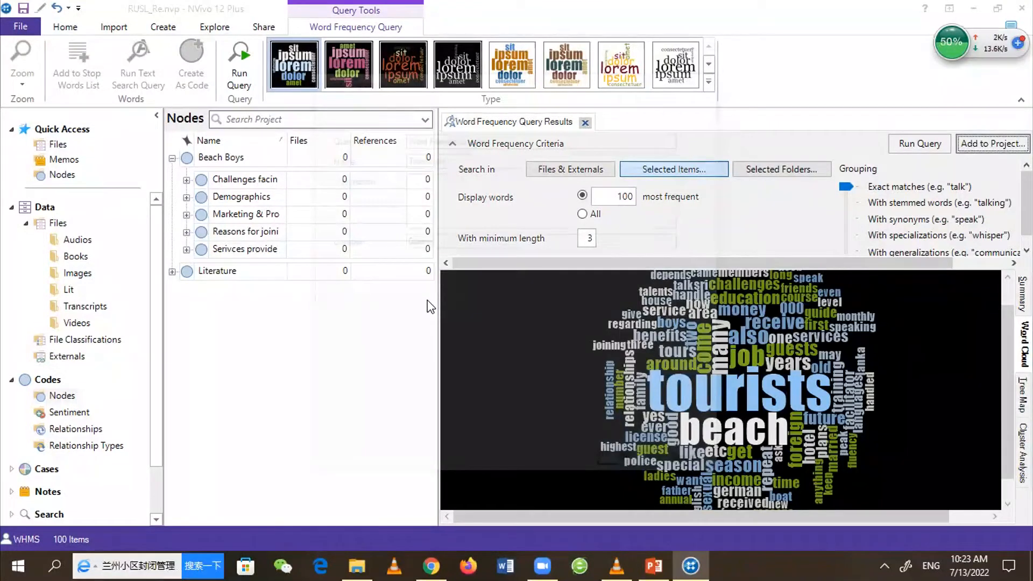
# Rerun the word frequency query on the Lit folder instead of Transcripts and look over the resulting word cloud
pyautogui.click(780, 164)
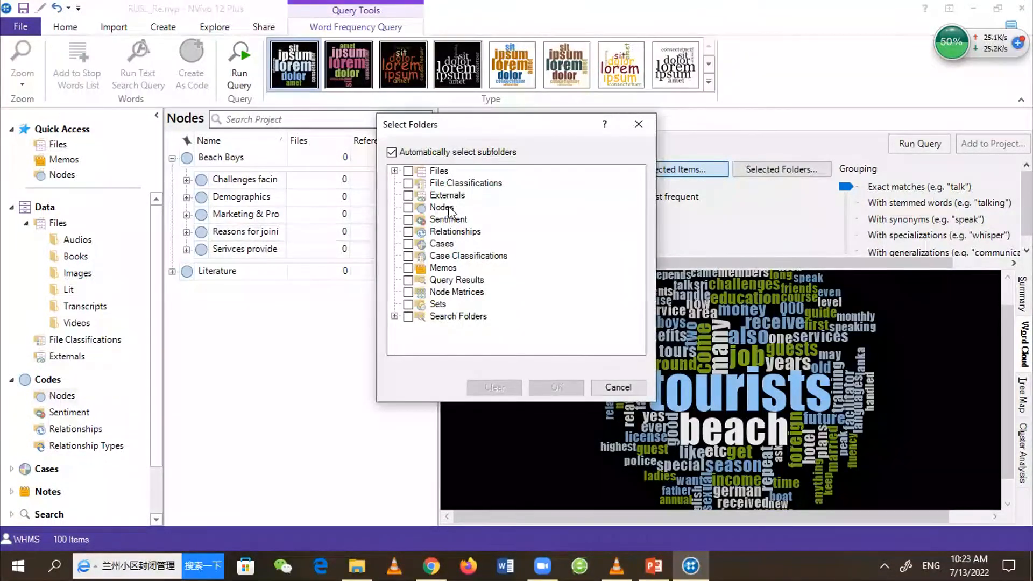
pyautogui.click(395, 170)
pyautogui.click(422, 220)
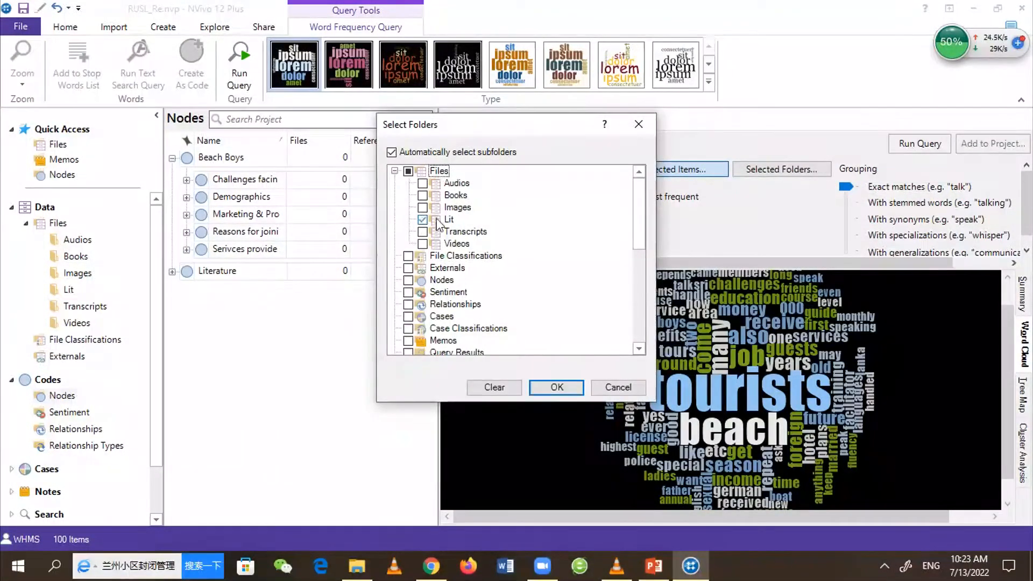
pyautogui.click(448, 220)
pyautogui.click(568, 389)
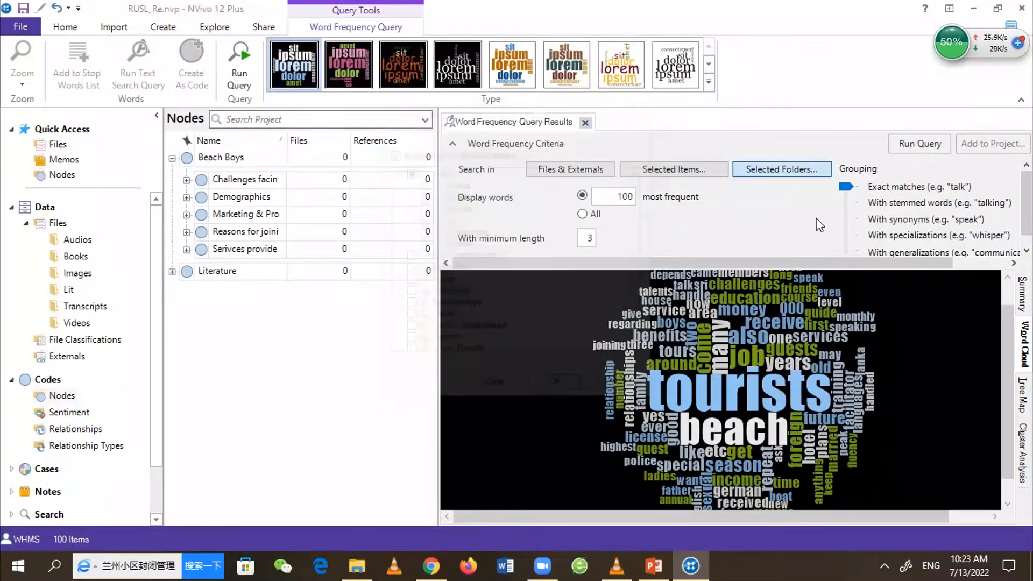
pyautogui.click(897, 144)
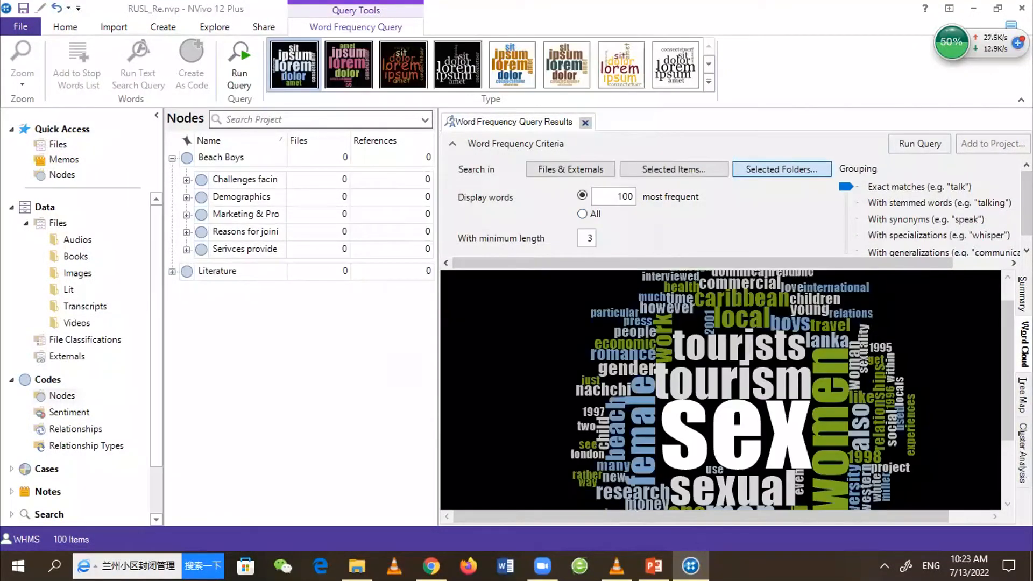
pyautogui.scroll(-3, 721, 390)
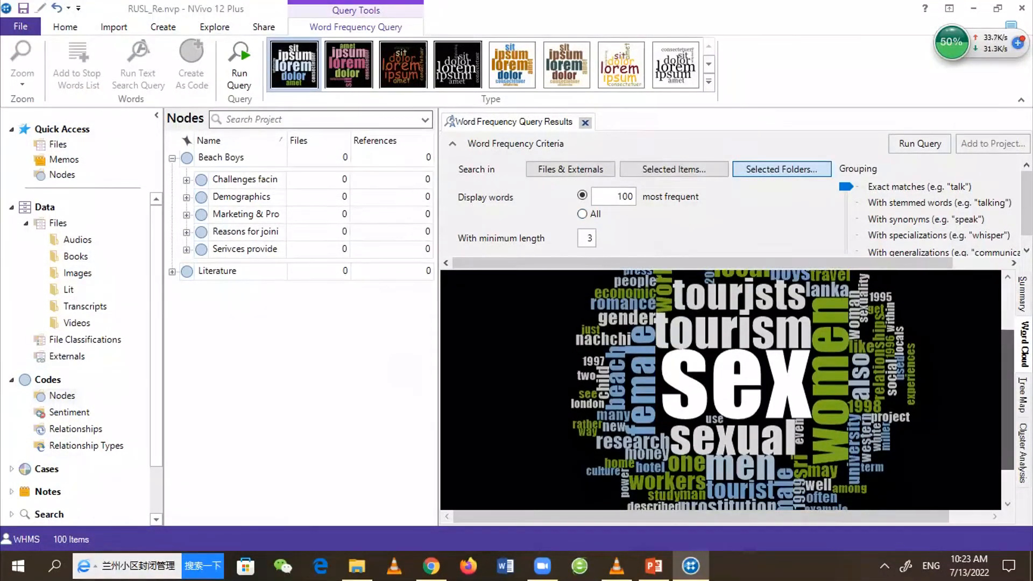
pyautogui.scroll(-1, 722, 390)
pyautogui.scroll(-3, 759, 422)
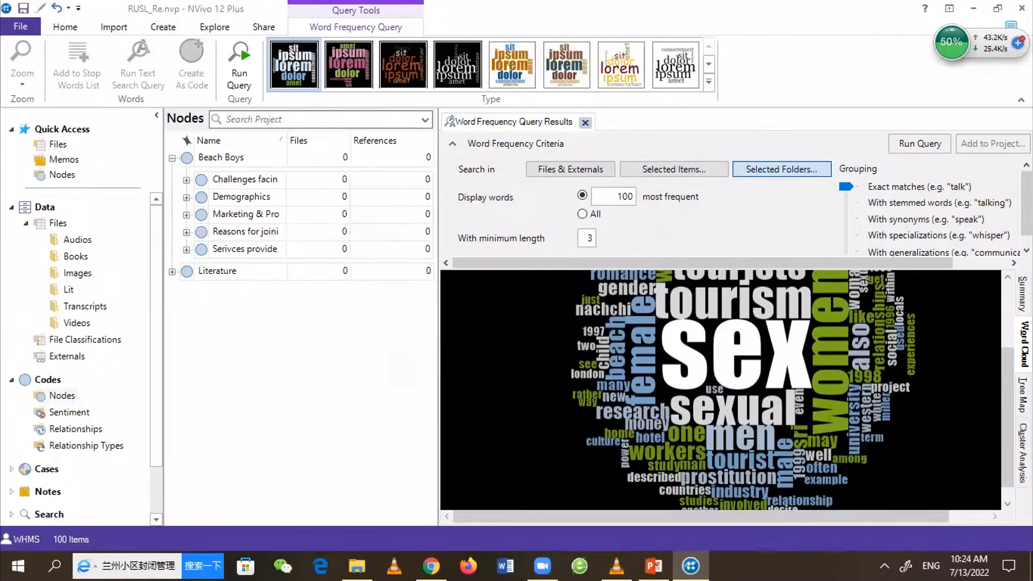
# Review the Lit folder's frequent words with their counts and percentages in the summary list, and return to the word cloud
pyautogui.click(1023, 294)
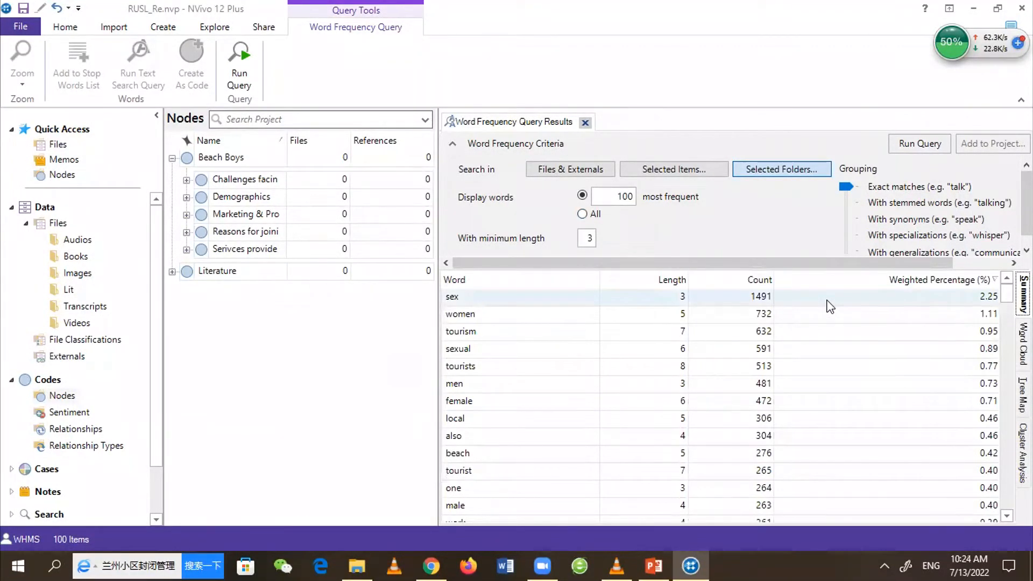
pyautogui.click(768, 301)
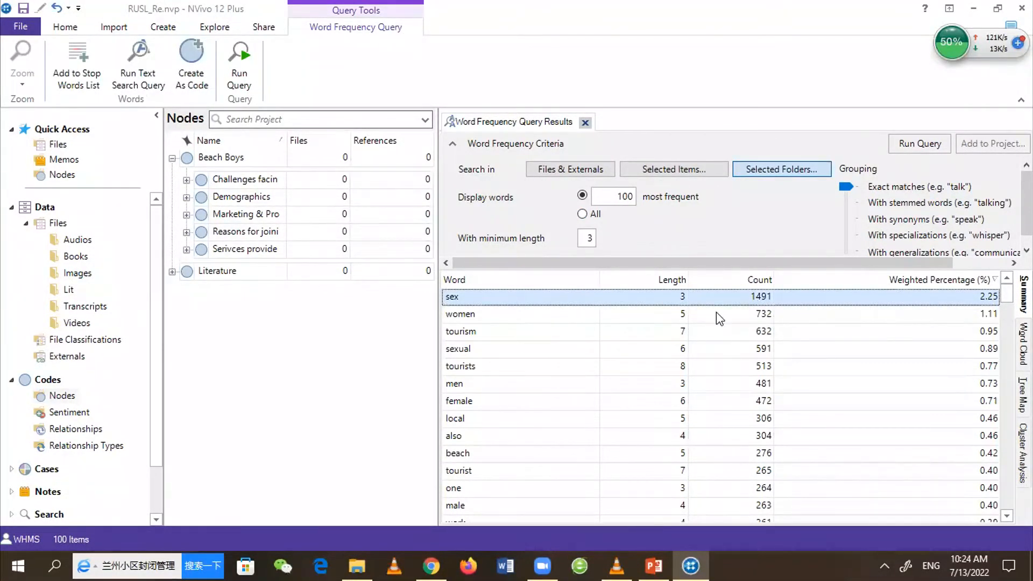
pyautogui.press('Down')
pyautogui.press('Down')
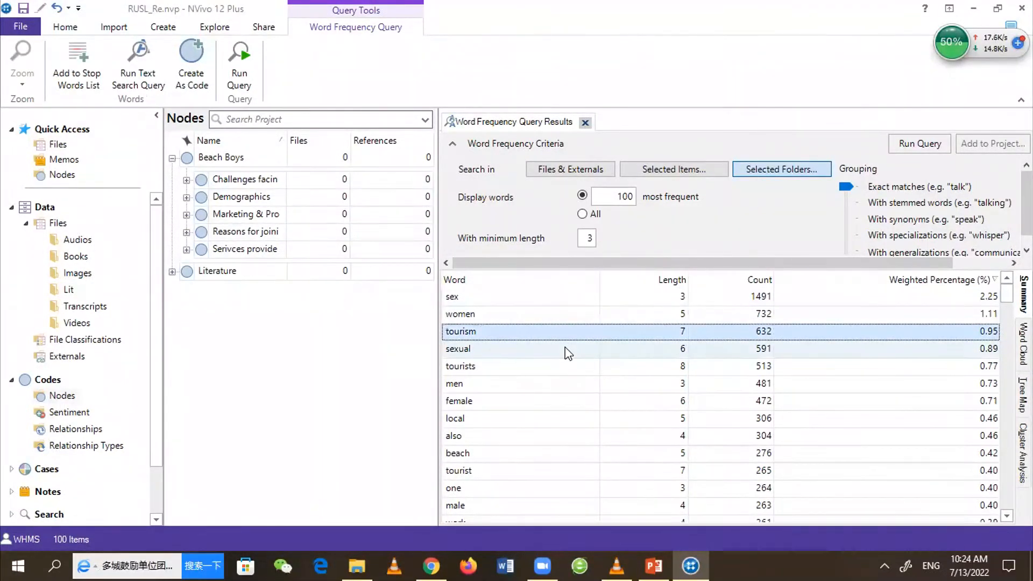
pyautogui.press('Down')
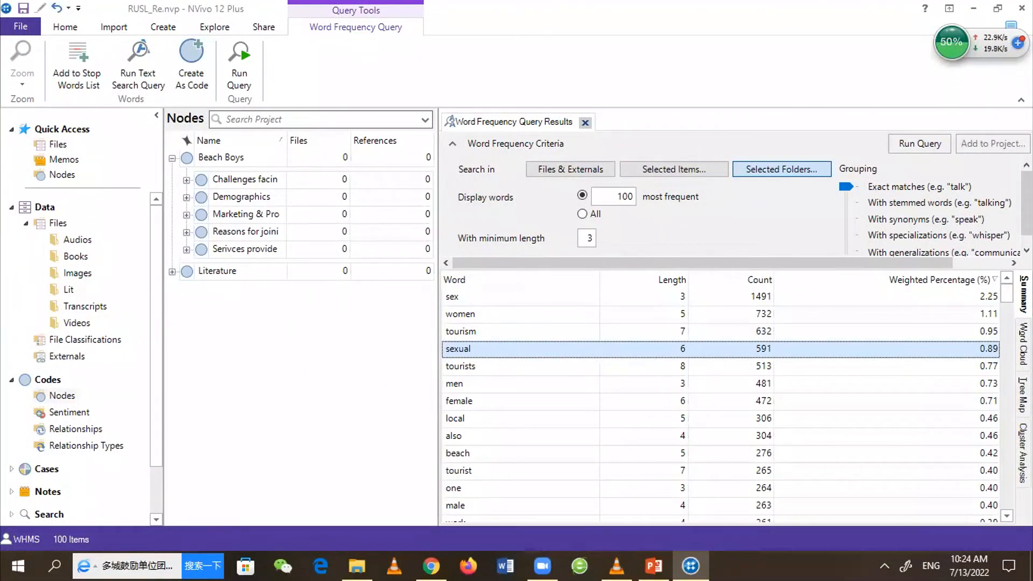
pyautogui.click(1024, 345)
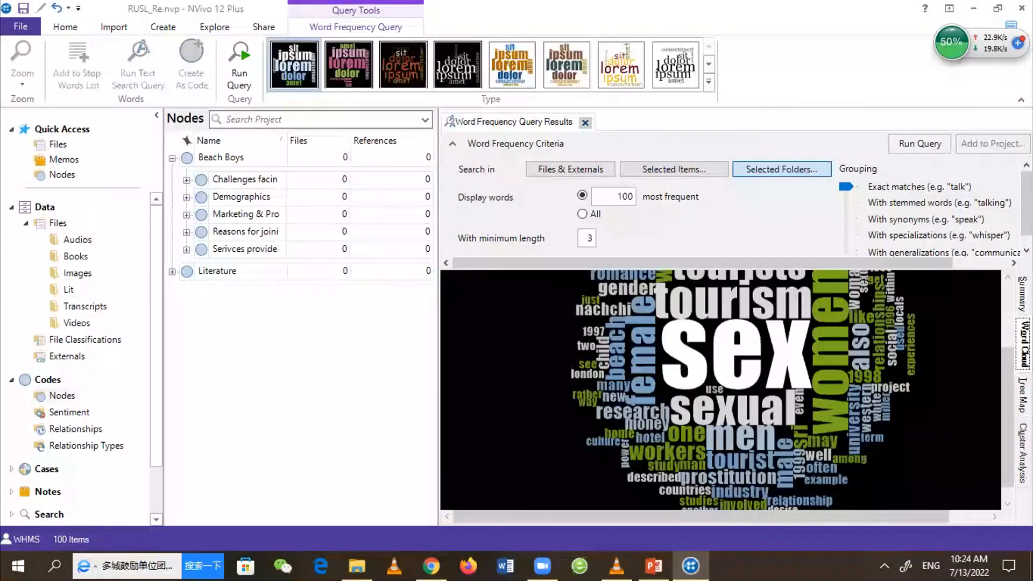
pyautogui.scroll(-1, 732, 209)
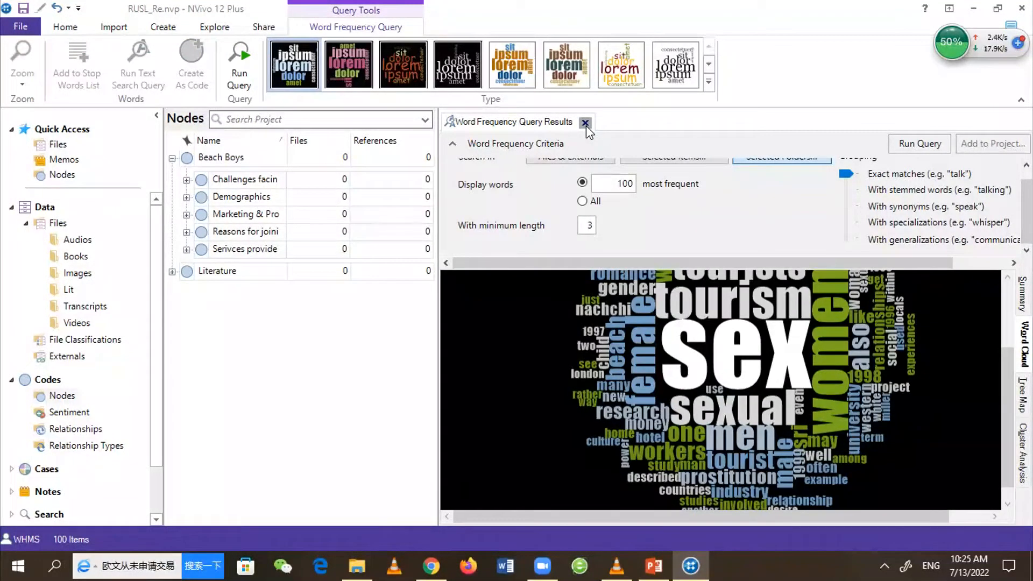
pyautogui.rightClick(536, 273)
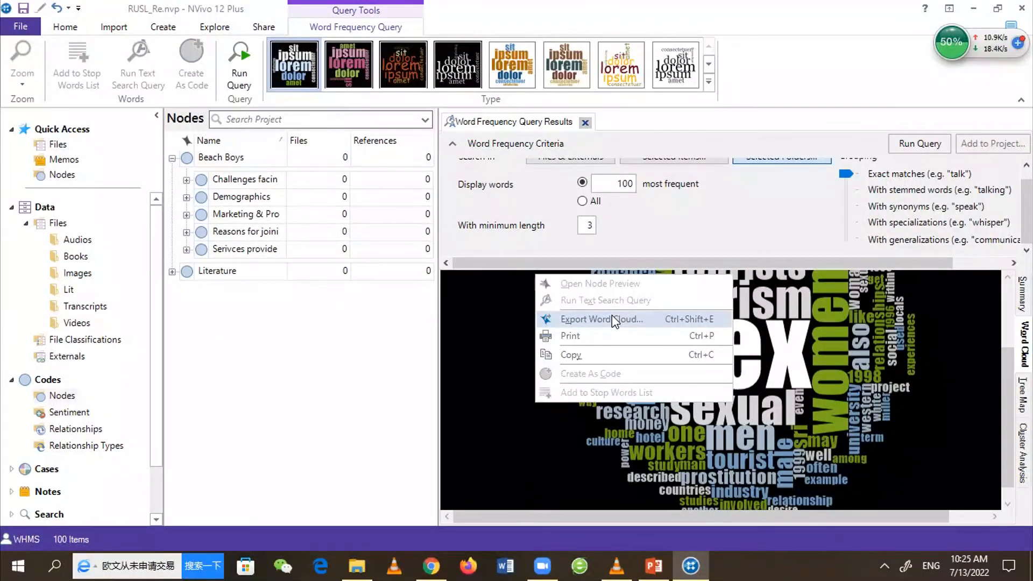
pyautogui.click(508, 360)
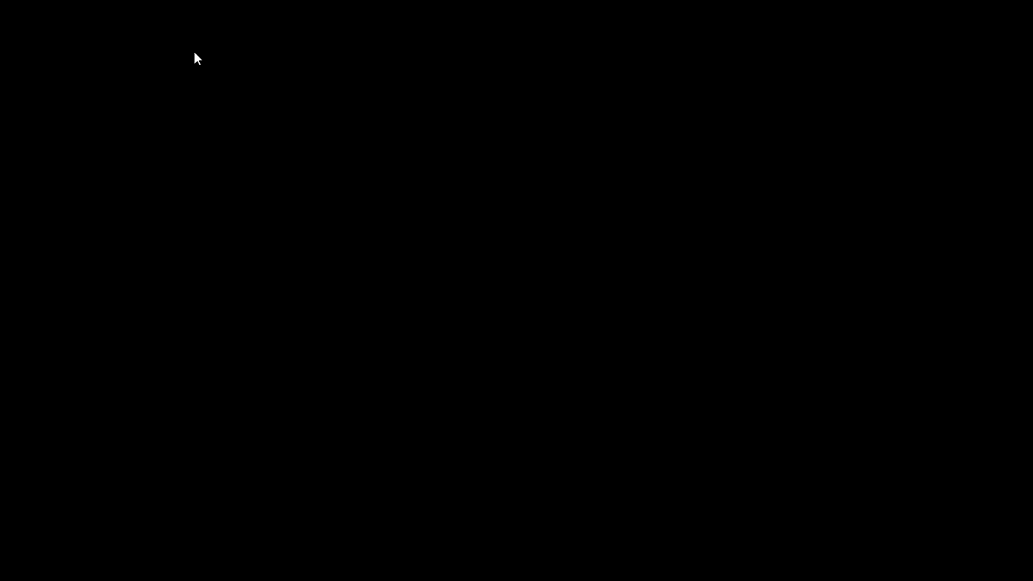
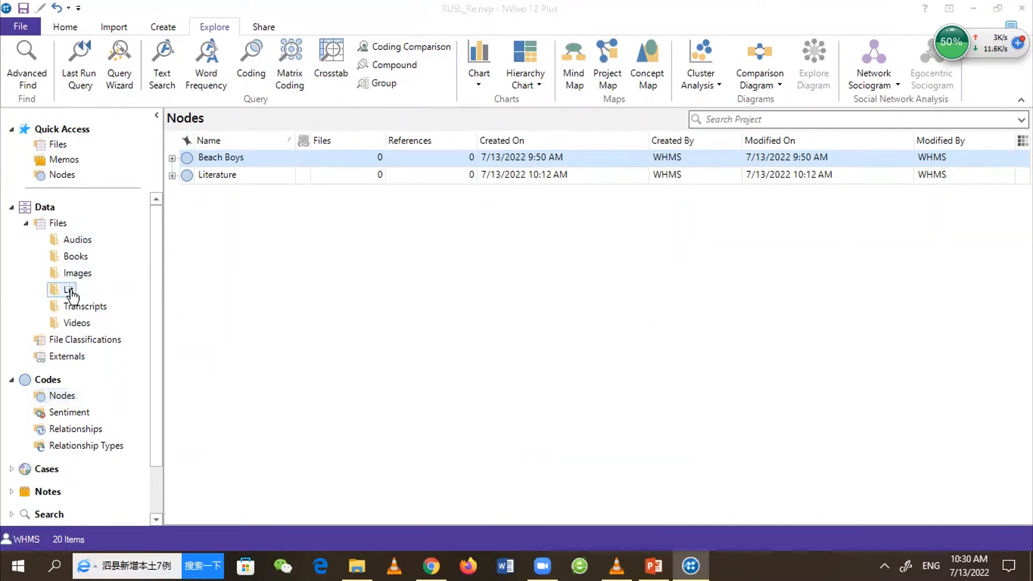
# Delete the Reasons for joining child node from the Literature node in the project's nodes
pyautogui.click(101, 290)
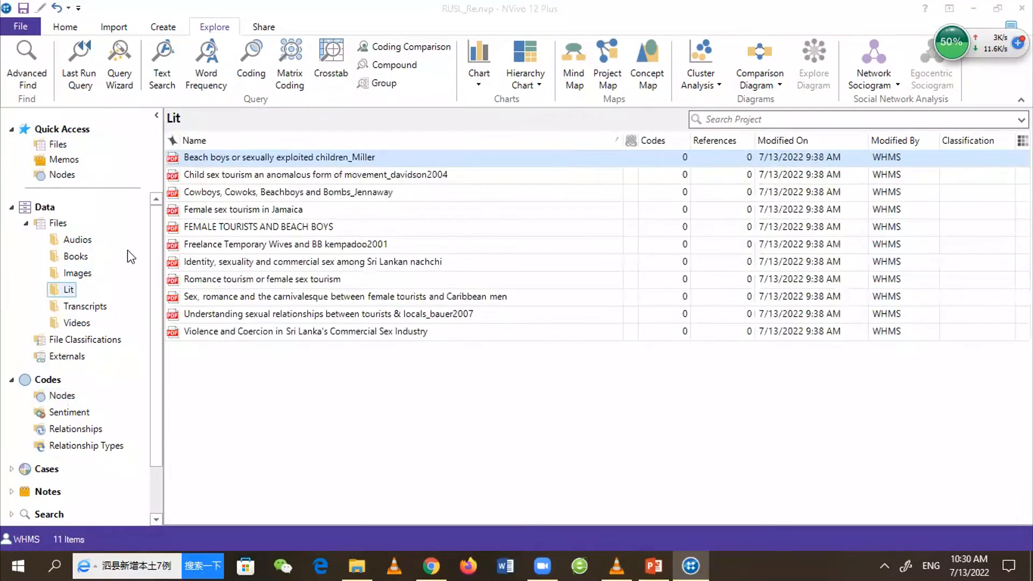
pyautogui.click(62, 396)
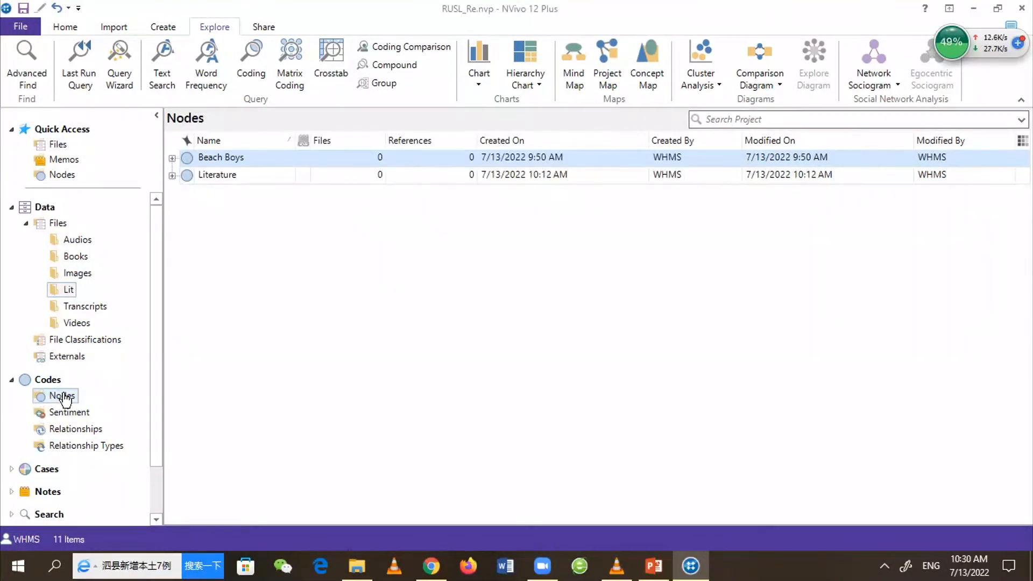
pyautogui.click(236, 173)
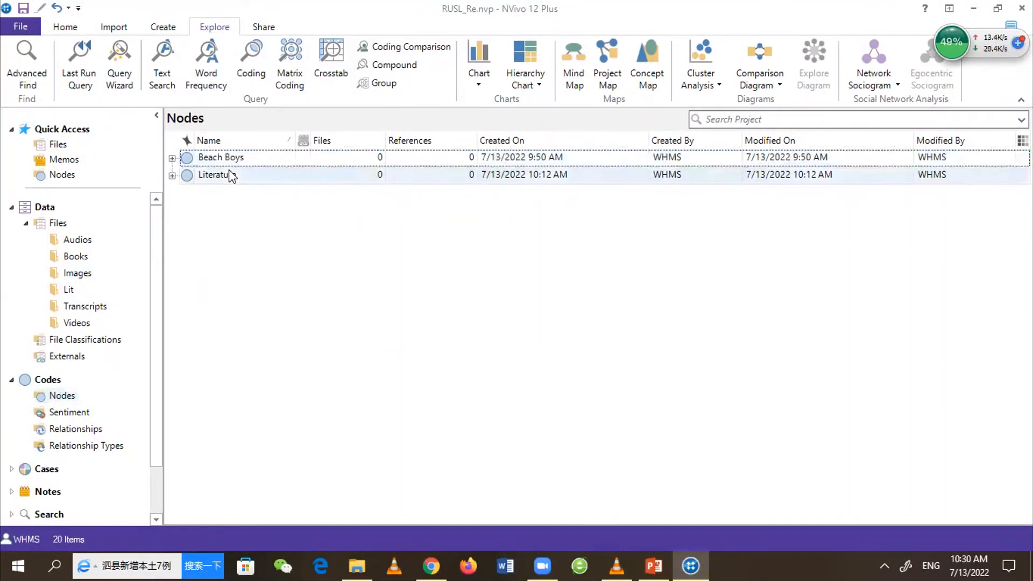
pyautogui.click(172, 176)
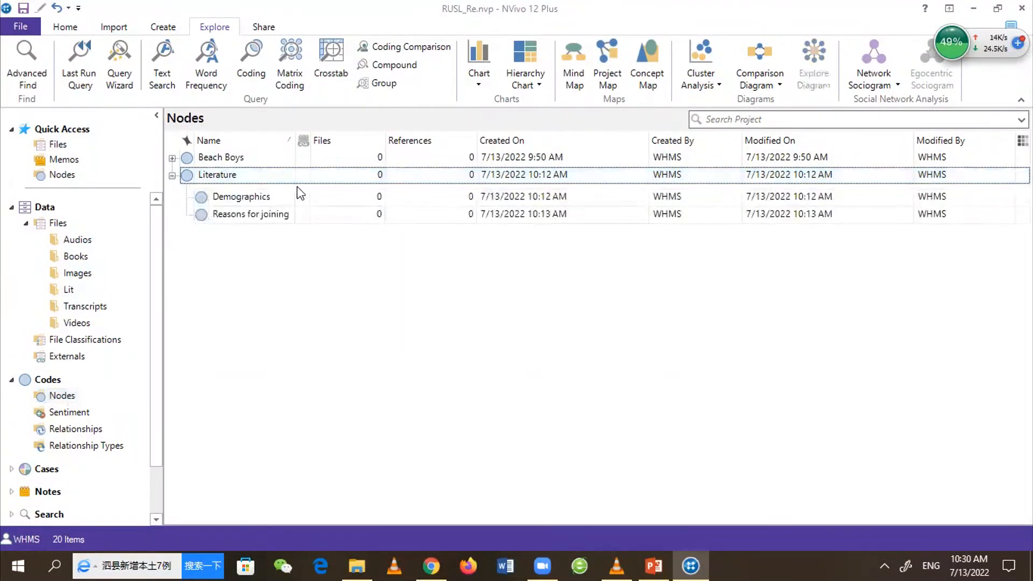
pyautogui.click(252, 198)
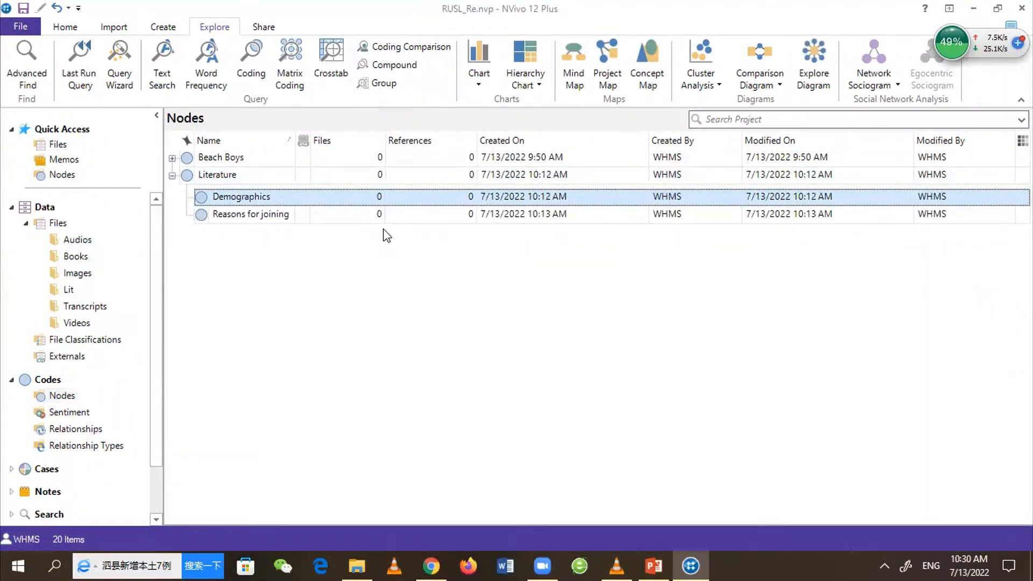
pyautogui.click(253, 200)
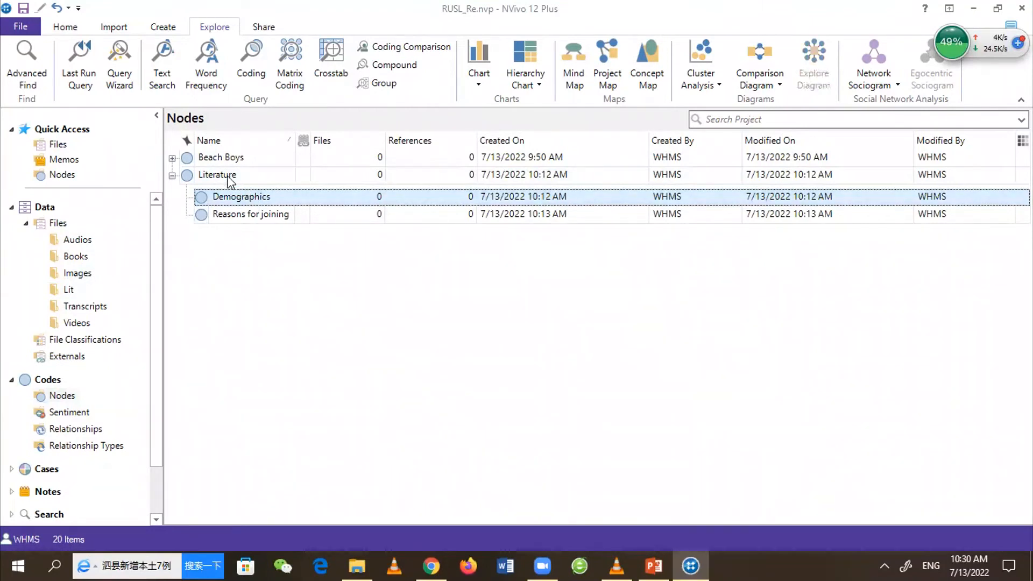
pyautogui.keyDown('ctrl'); pyautogui.click(262, 218); pyautogui.keyUp('ctrl')
pyautogui.click(260, 216)
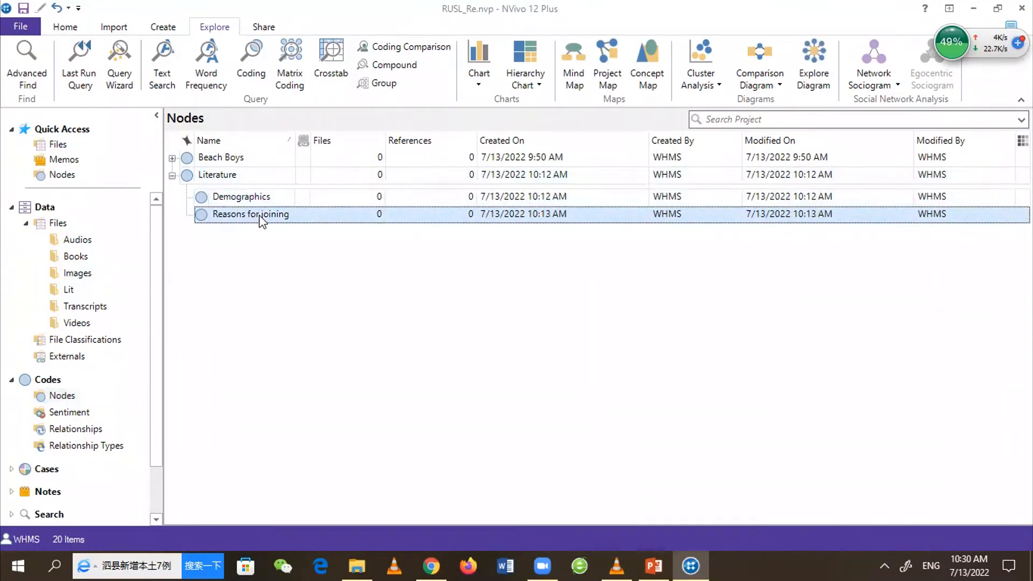
pyautogui.rightClick(260, 218)
pyautogui.press('Delete')
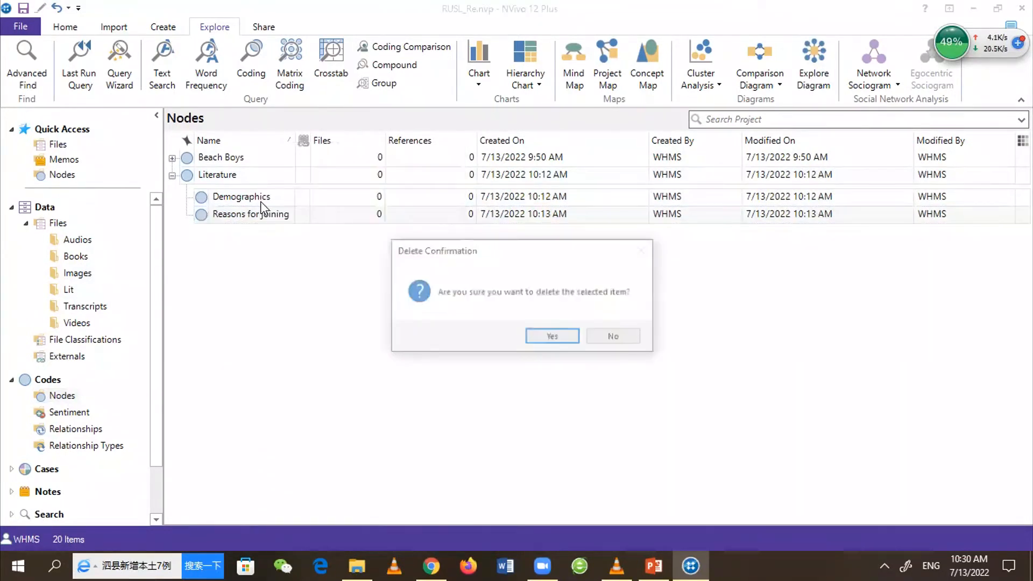
pyautogui.click(536, 334)
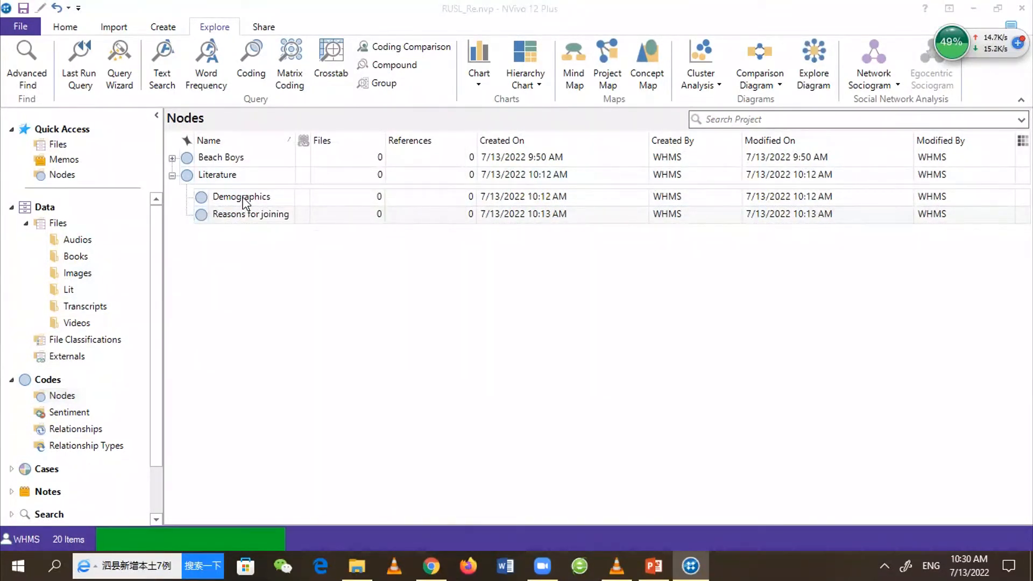
# Delete the remaining Demographics child node from the Literature node
pyautogui.rightClick(295, 225)
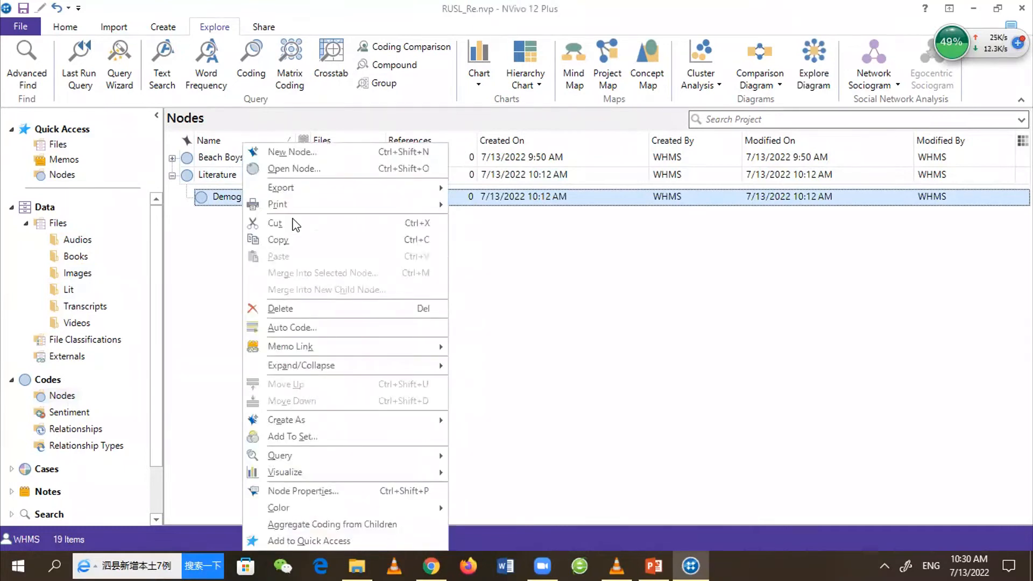
pyautogui.click(280, 308)
pyautogui.click(546, 338)
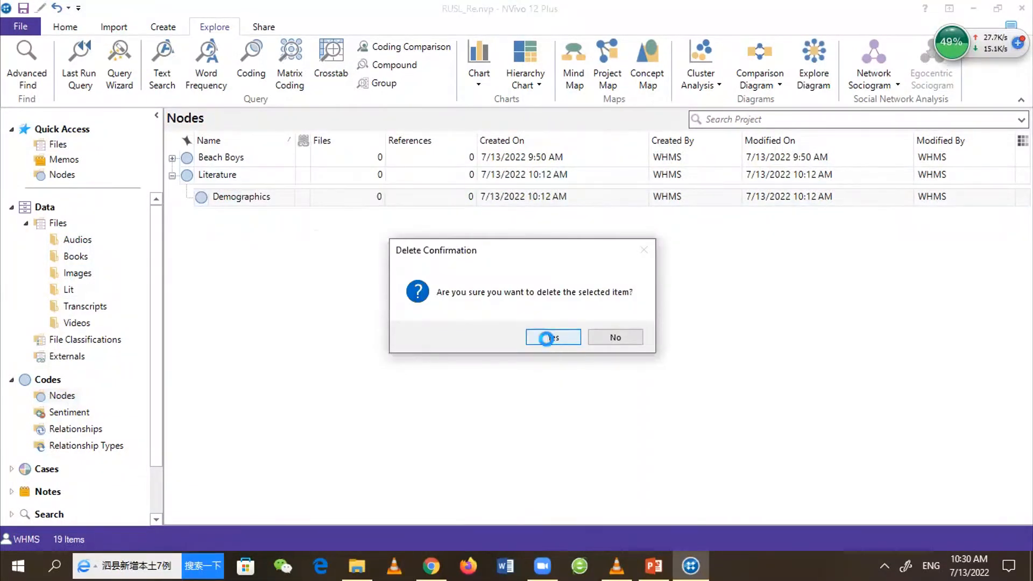
# Create a child node under Literature and make sure its name reads Definitions
pyautogui.rightClick(230, 181)
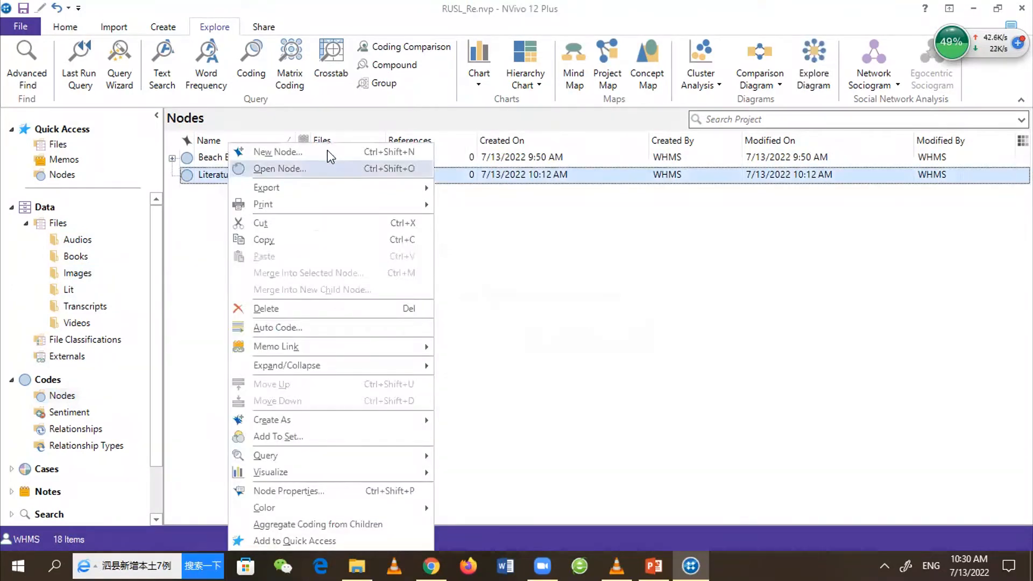
pyautogui.click(327, 150)
pyautogui.write('Dde')
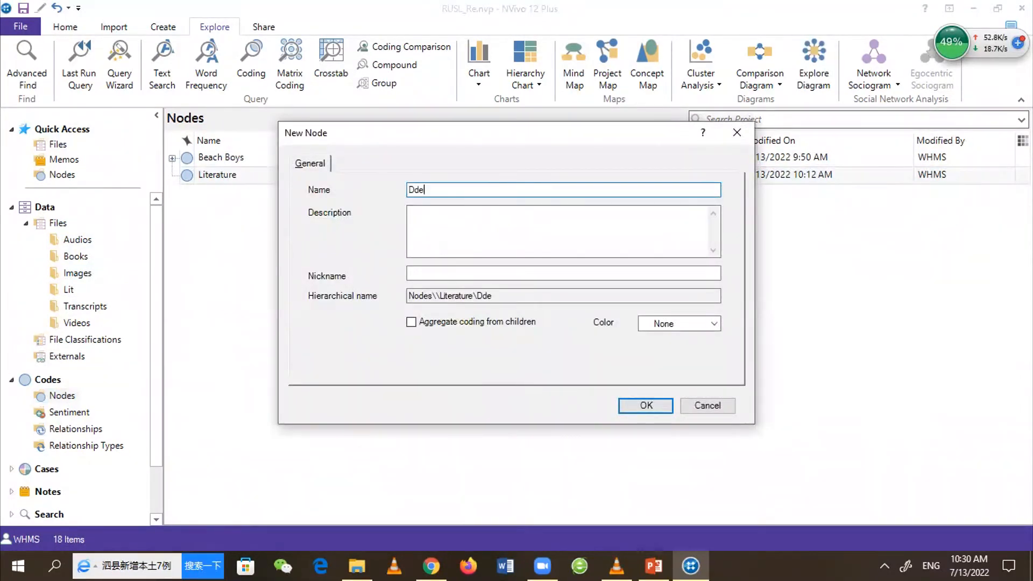
pyautogui.write('finitions')
pyautogui.press('Return')
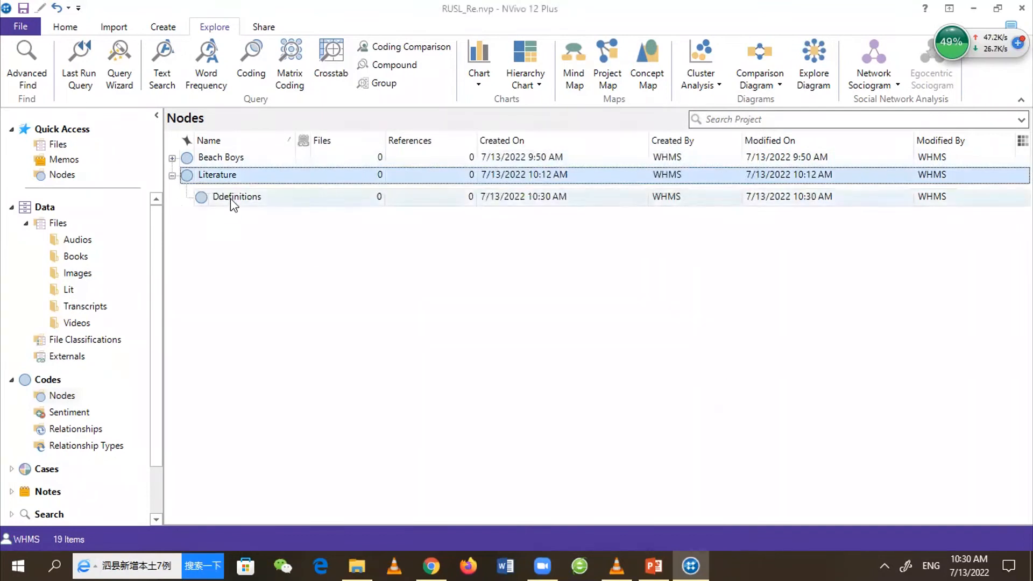
pyautogui.click(225, 199)
pyautogui.click(225, 201)
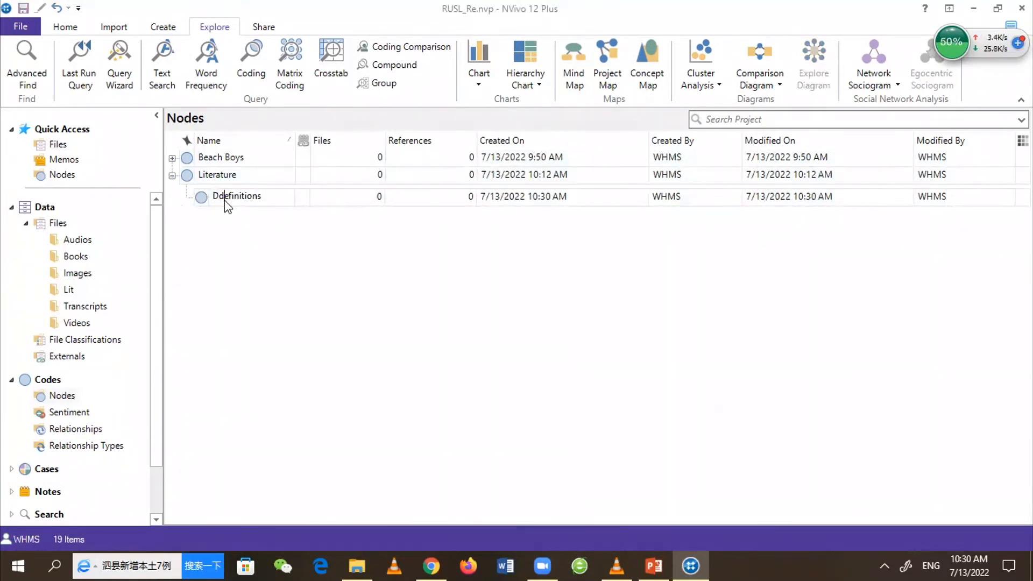
pyautogui.press('BackSpace')
pyautogui.press('Return')
# Add a child node named Concepts under the Literature node
pyautogui.rightClick(244, 175)
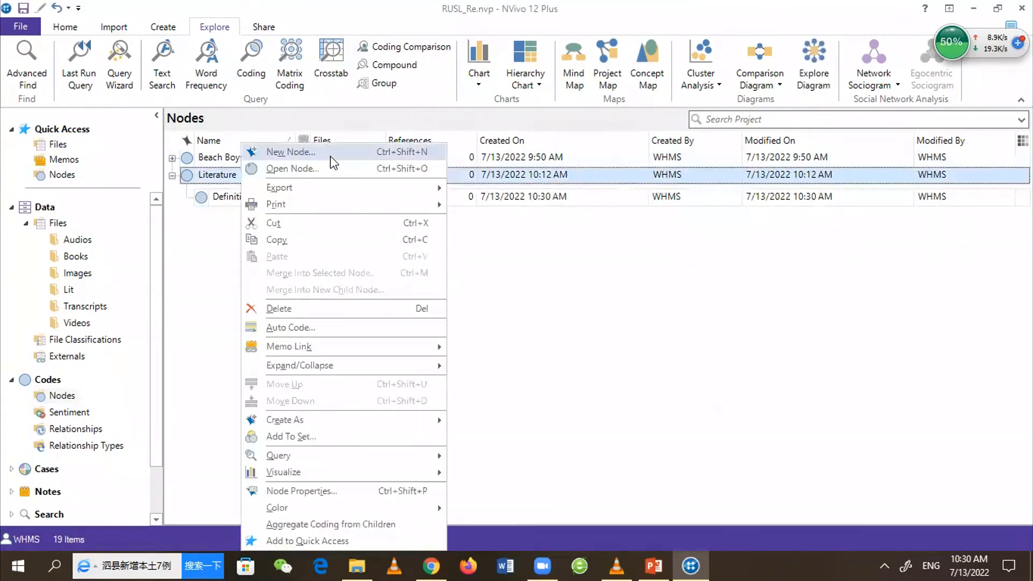
pyautogui.click(331, 157)
pyautogui.write('Concepts')
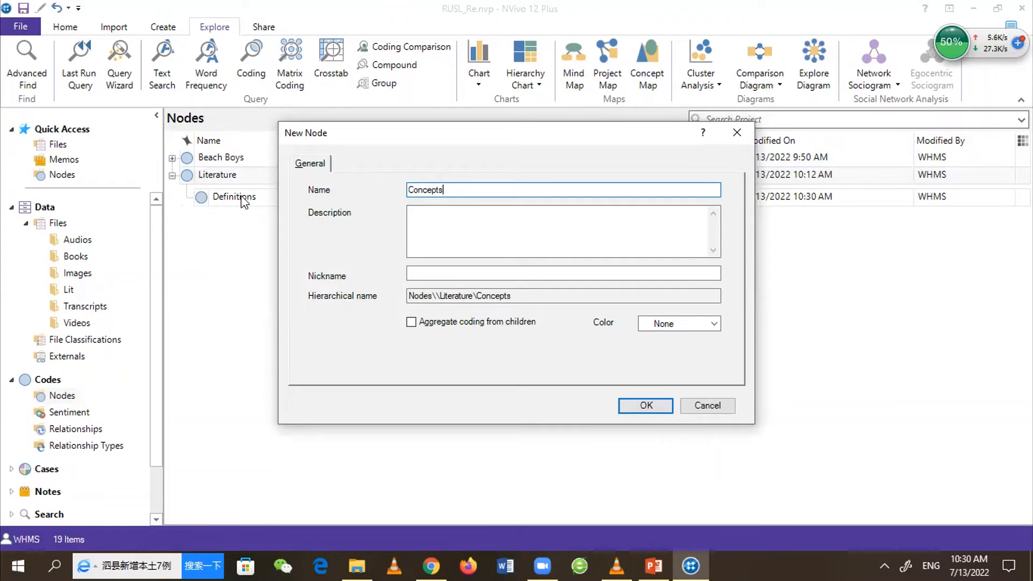
pyautogui.click(646, 406)
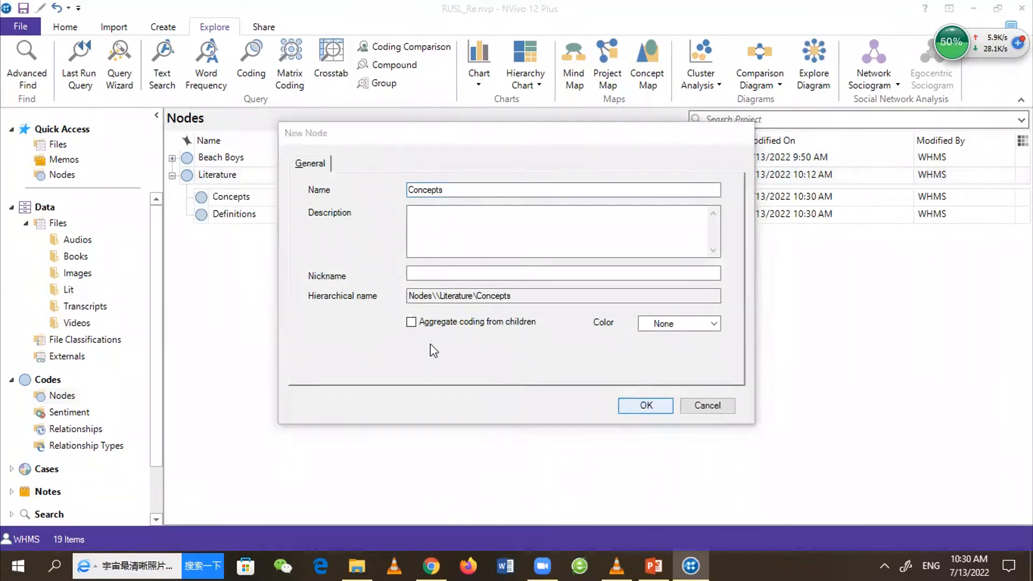
# Add a child node named Theories under the Literature node
pyautogui.rightClick(221, 180)
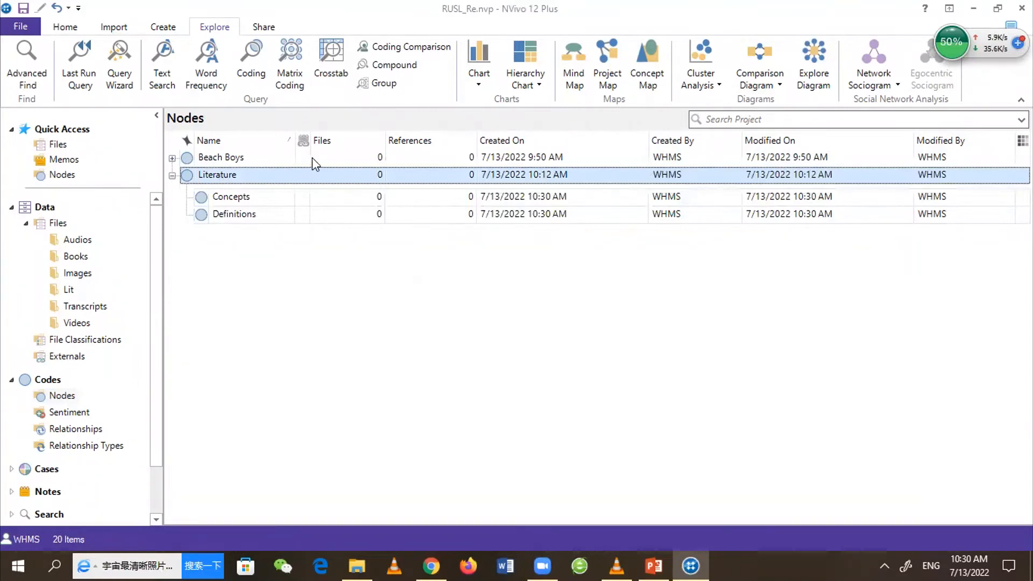
pyautogui.click(315, 153)
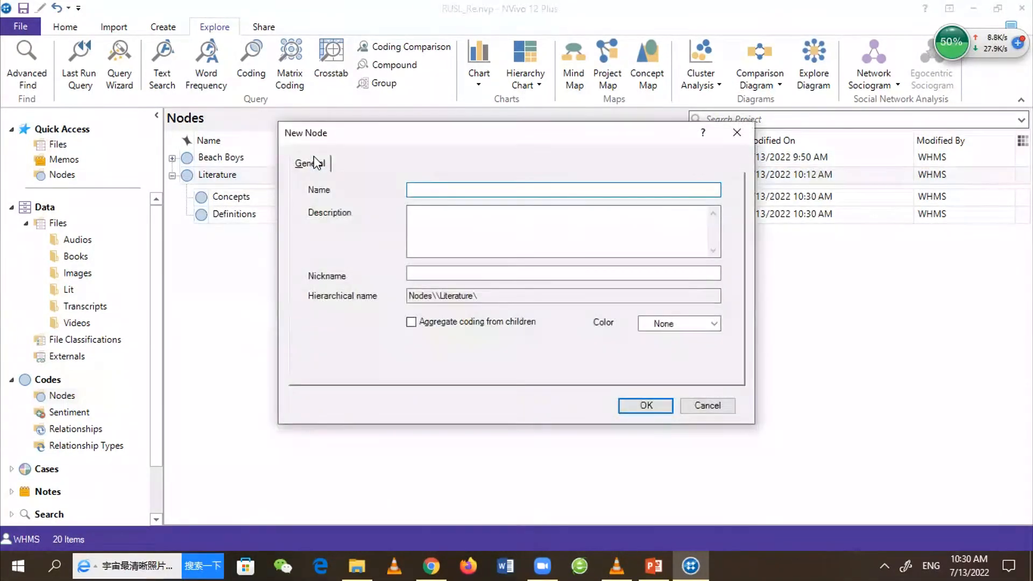
pyautogui.write('Theo')
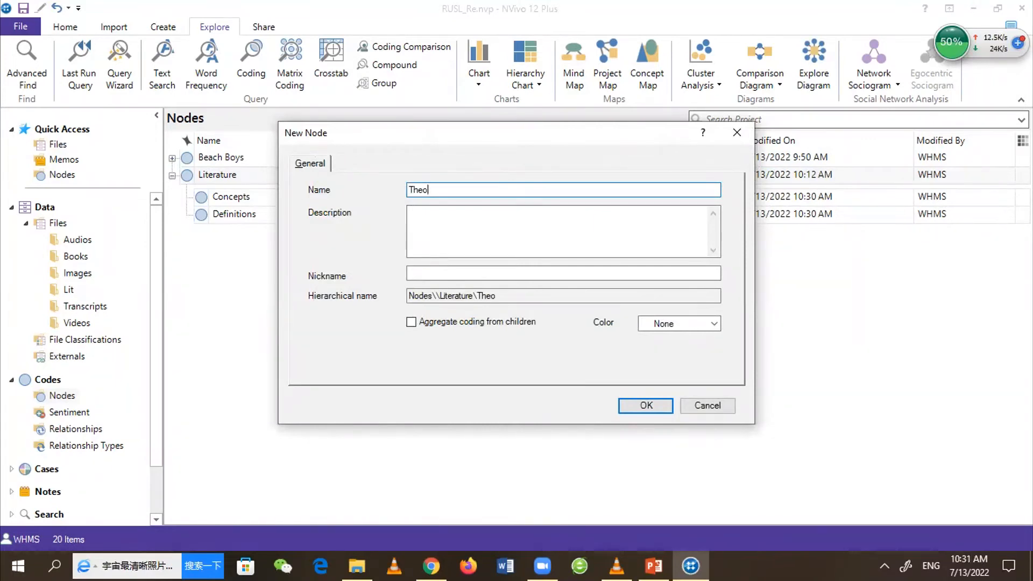
pyautogui.write('ries')
pyautogui.press('Return')
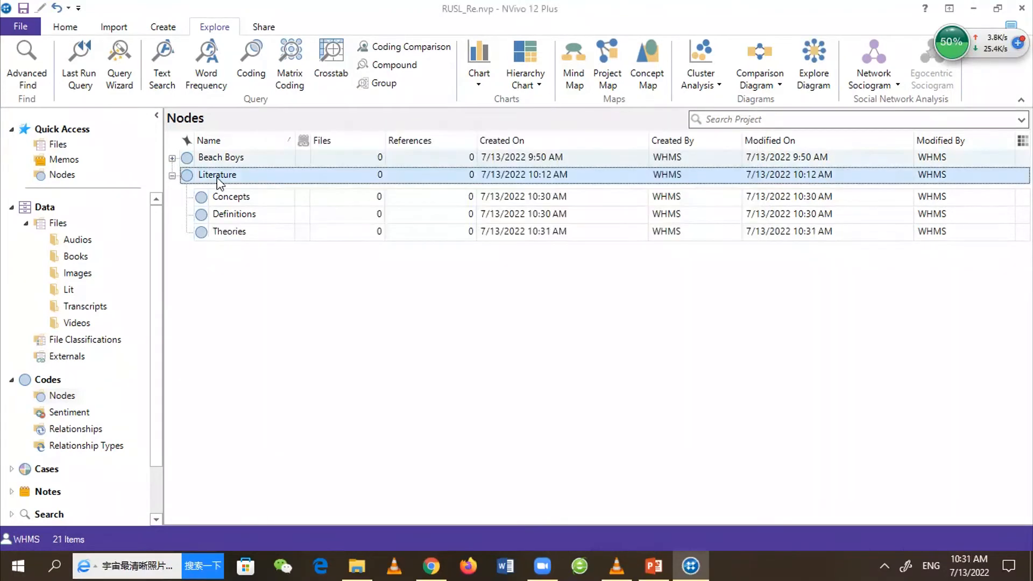
# Add a child node named Cases under the Literature node
pyautogui.rightClick(218, 179)
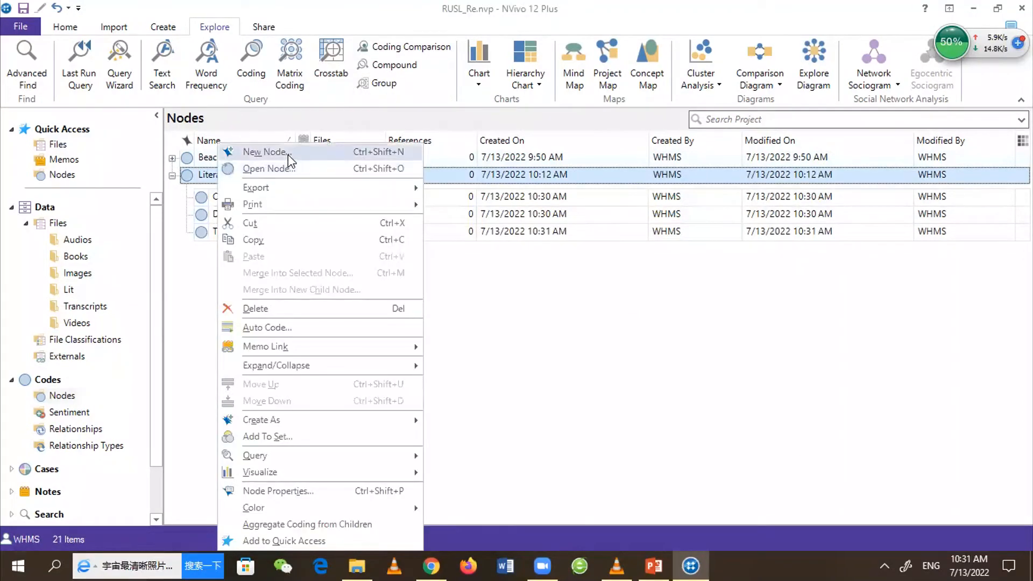
pyautogui.click(288, 154)
pyautogui.write('Cases')
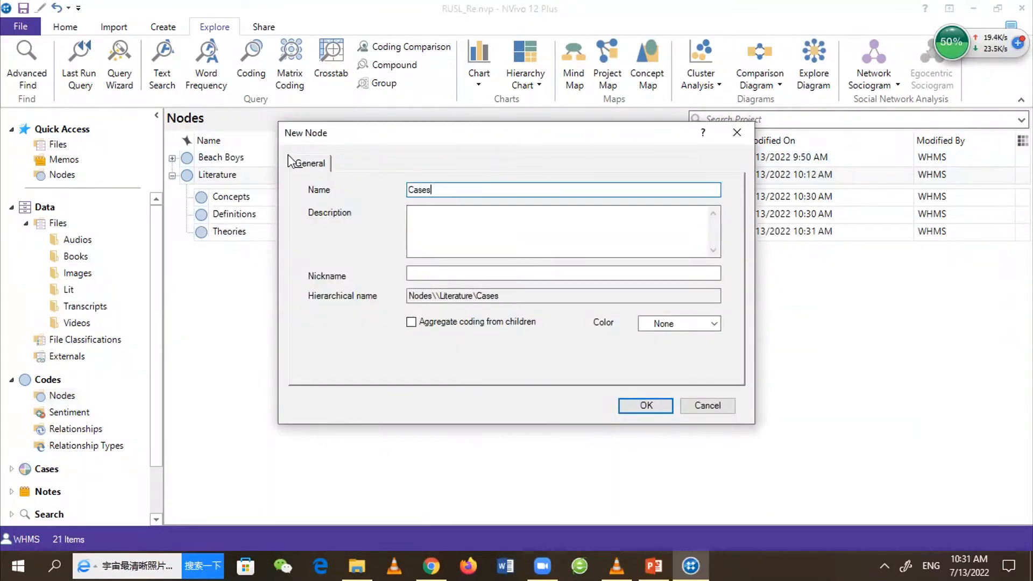
pyautogui.press('Return')
# Add a child node named Arguments under the Literature node
pyautogui.rightClick(221, 175)
pyautogui.click(272, 152)
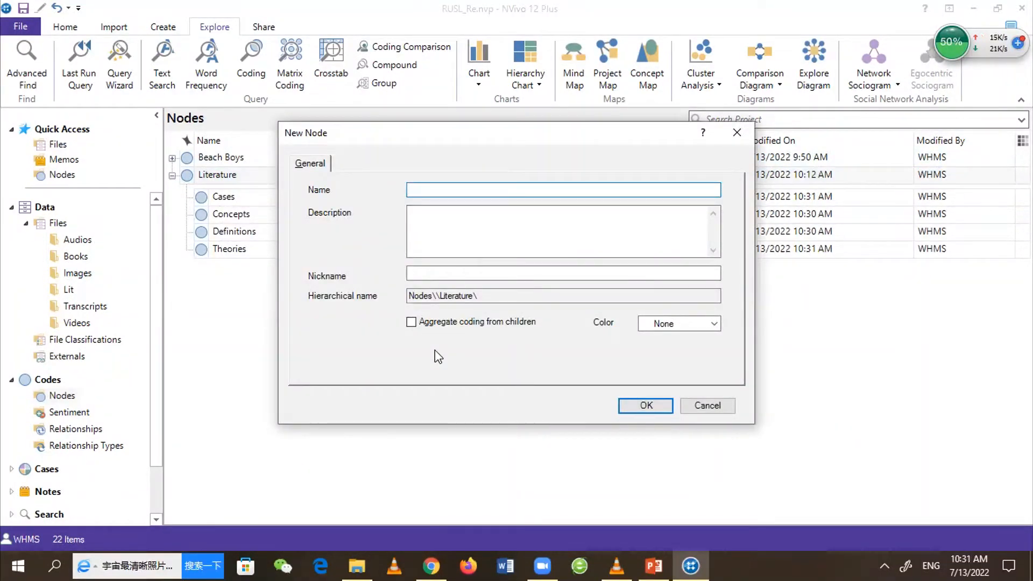
pyautogui.write('Argume')
pyautogui.press('BackSpace')
pyautogui.write('ents')
pyautogui.press('Return')
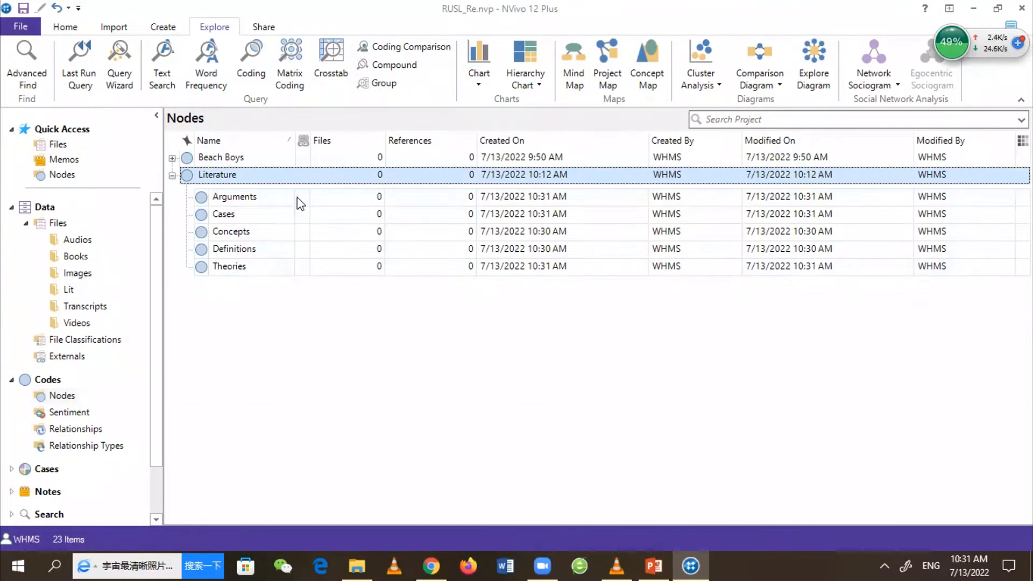
# Add a child node named Variables under the Literature node
pyautogui.rightClick(319, 157)
pyautogui.click(318, 152)
pyautogui.write('Variables')
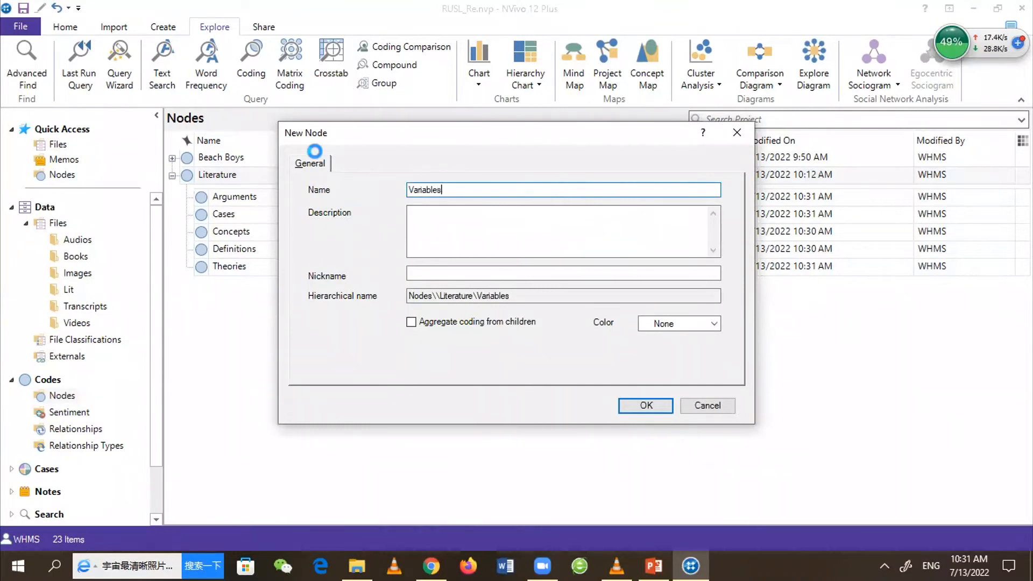
pyautogui.press('Return')
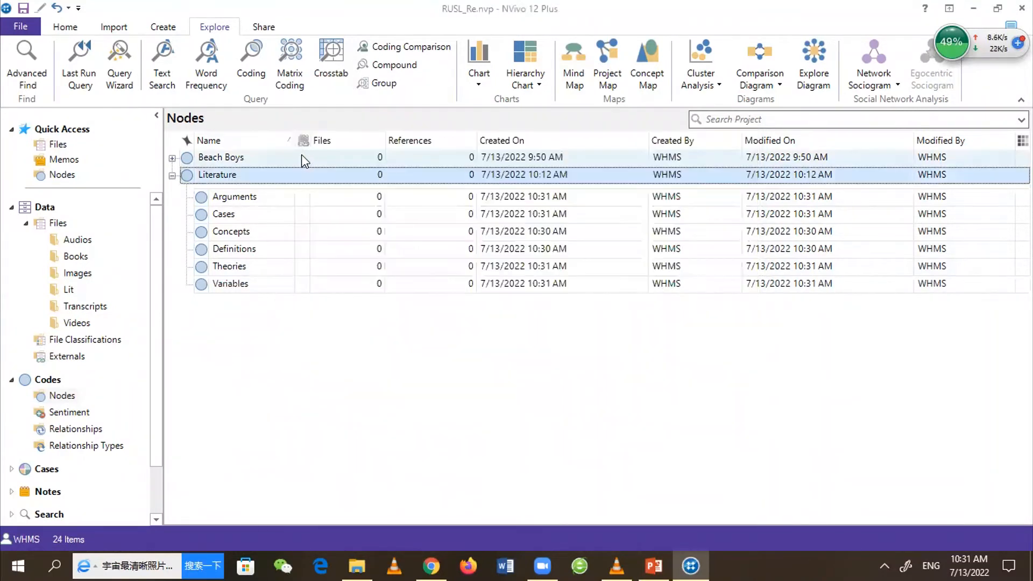
# Add a child node named Models under the Literature node
pyautogui.rightClick(306, 154)
pyautogui.click(301, 152)
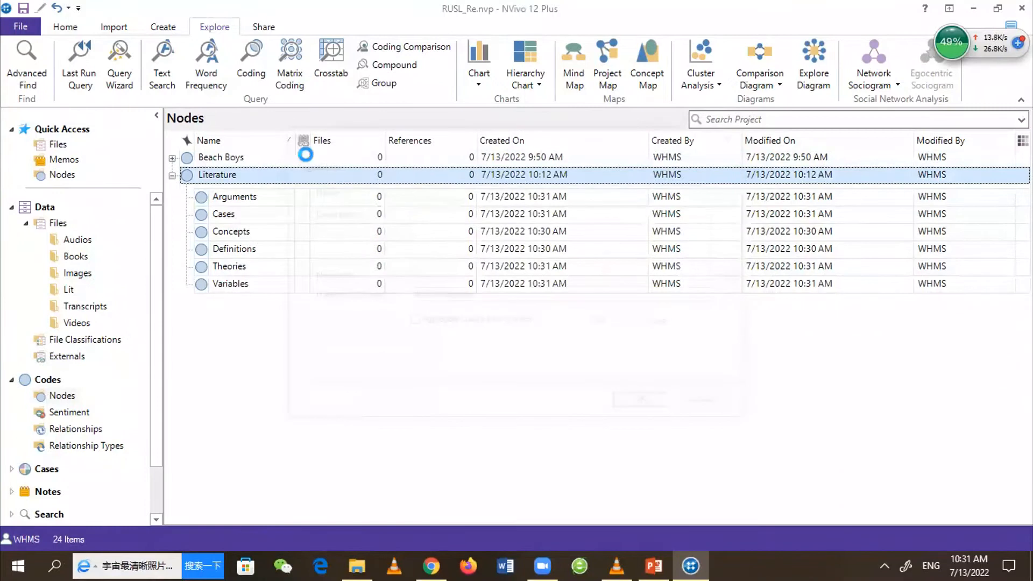
pyautogui.write('Models')
pyautogui.press('Return')
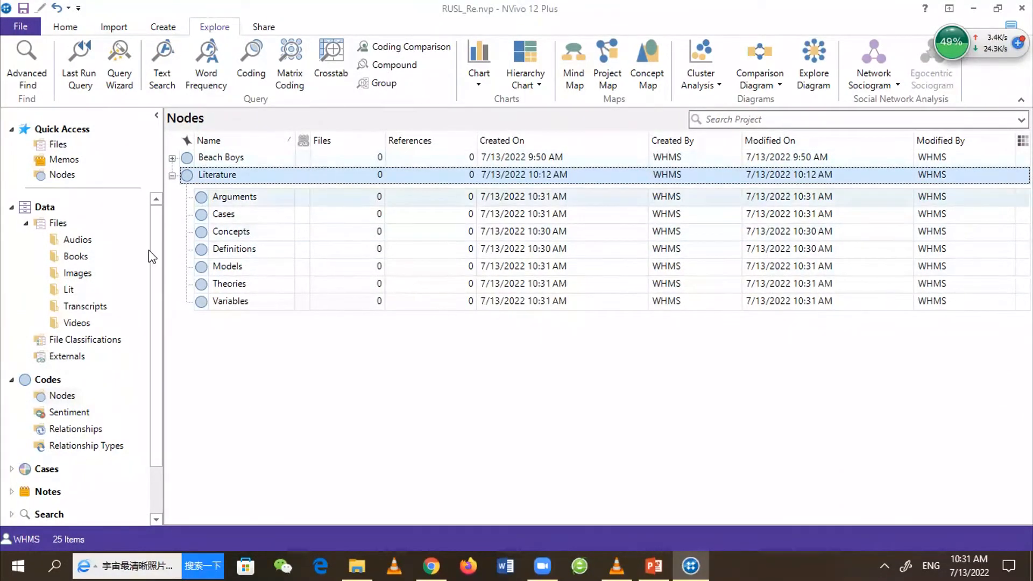
# Open the PDF article on beach boys or sexually exploited children from the Lit folder
pyautogui.click(68, 290)
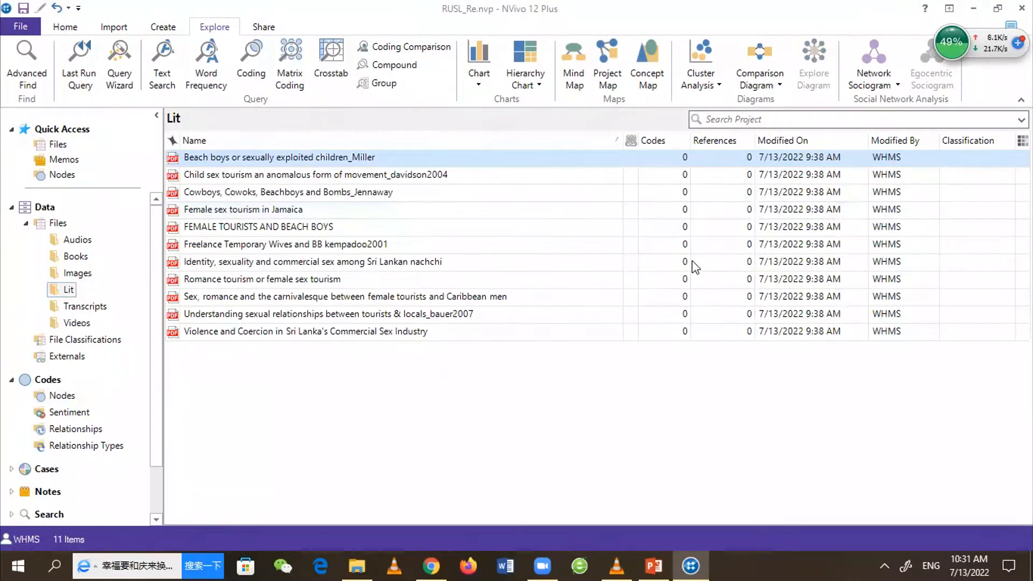
pyautogui.doubleClick(288, 163)
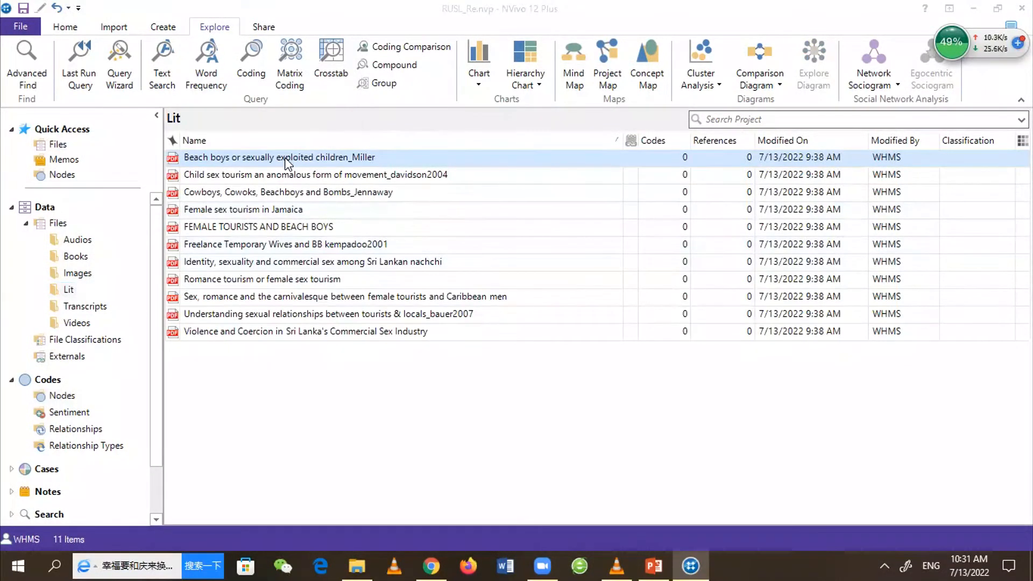
# Open the PDF article Cowboys, Cowoks, Beachboys and Bombs from the Lit folder, skim its pages and close it
pyautogui.click(421, 188)
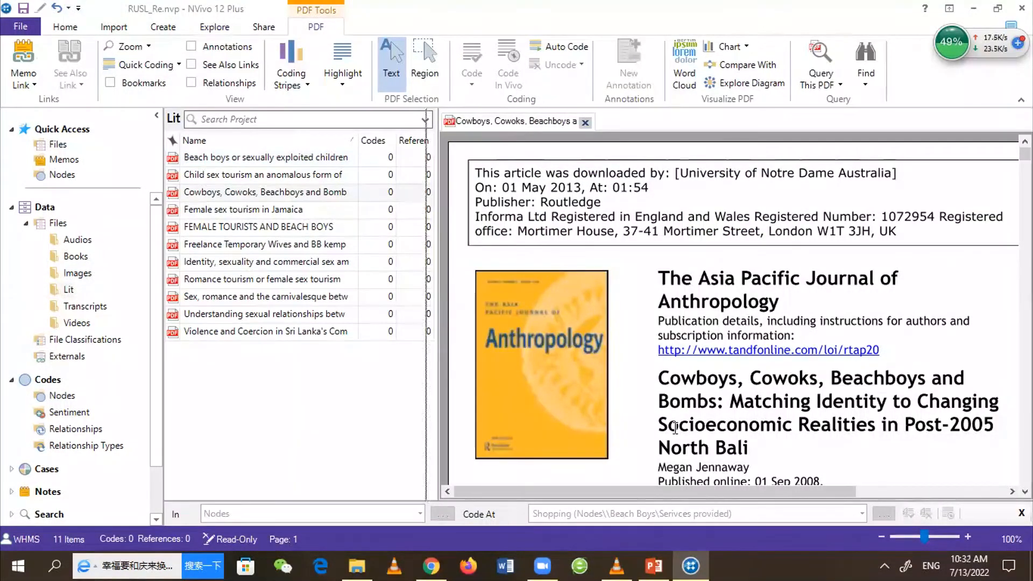
pyautogui.scroll(-15, 992, 278)
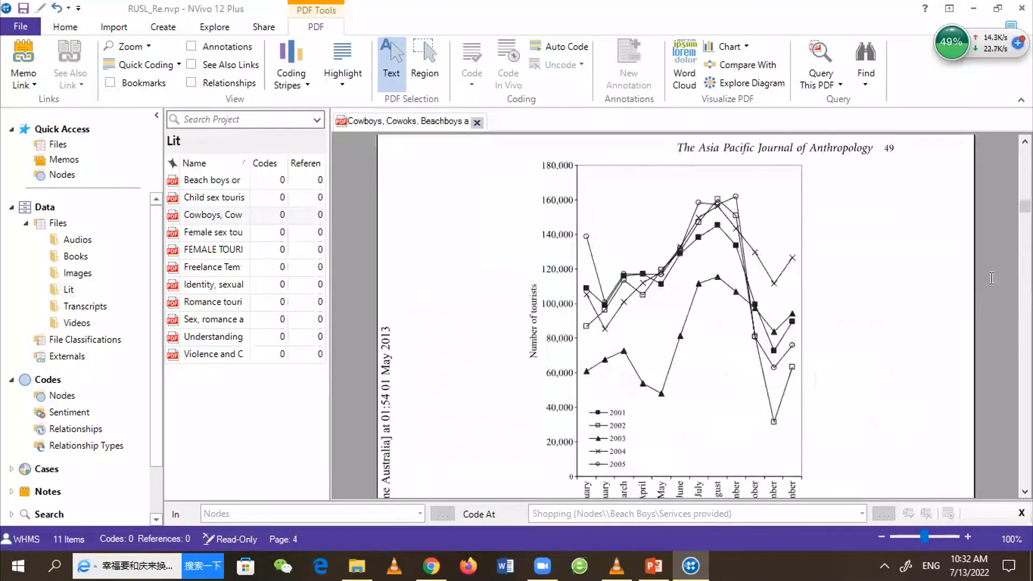
pyautogui.scroll(15, 992, 278)
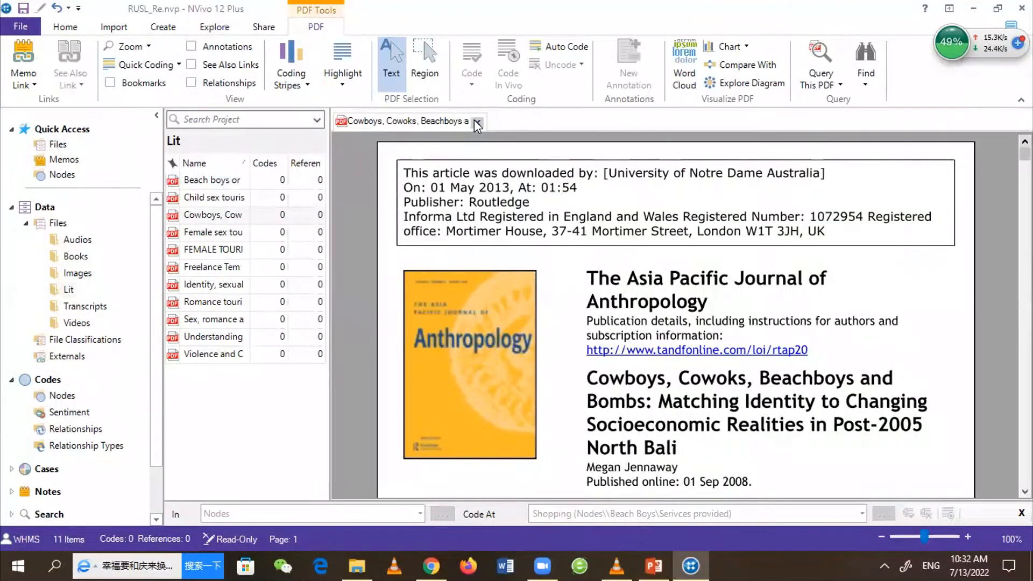
pyautogui.scroll(-3, 477, 125)
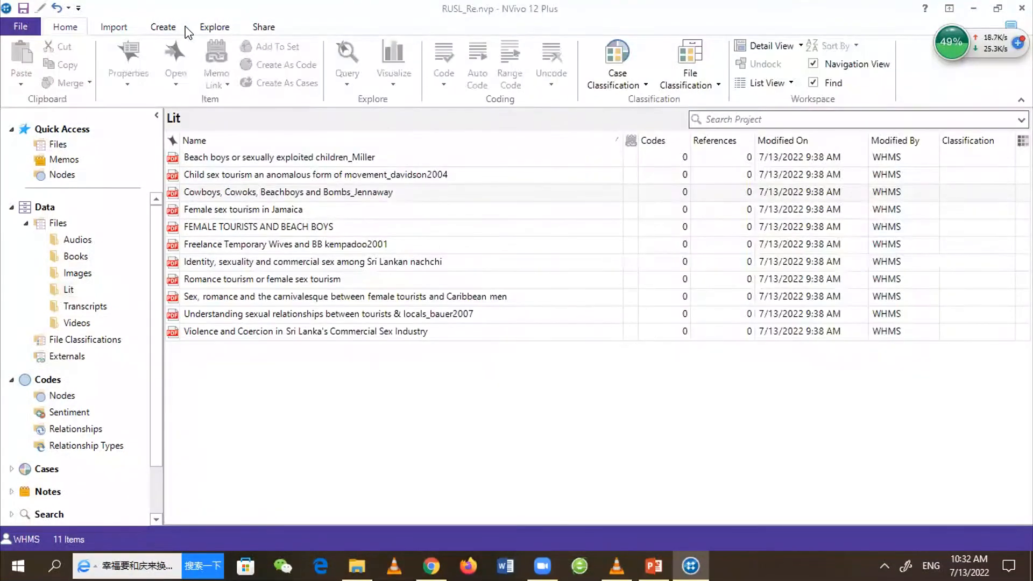
# Create a text search query for "theory" that finds matches with stemmed words
pyautogui.click(210, 28)
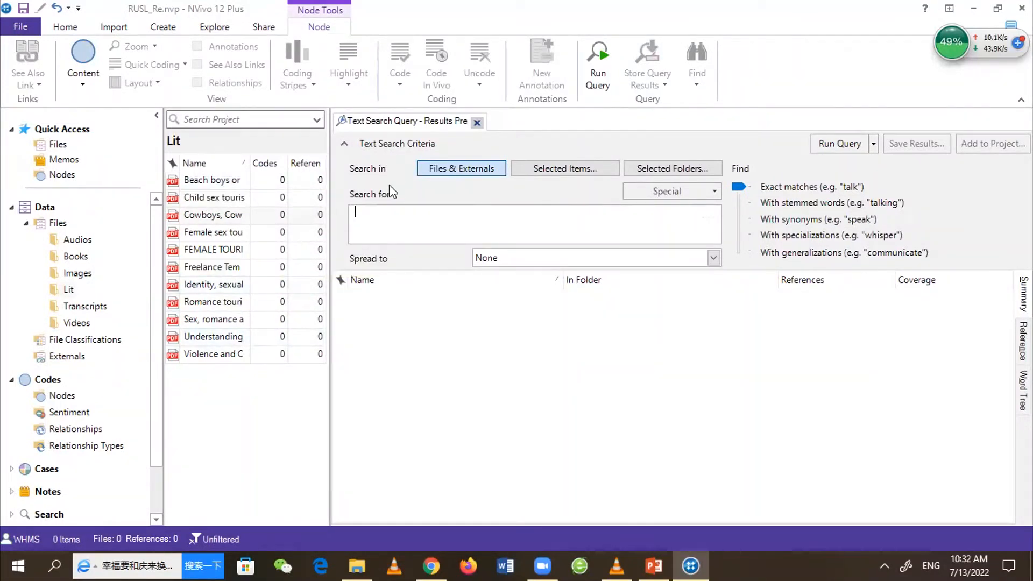
pyautogui.write('theory')
pyautogui.click(738, 203)
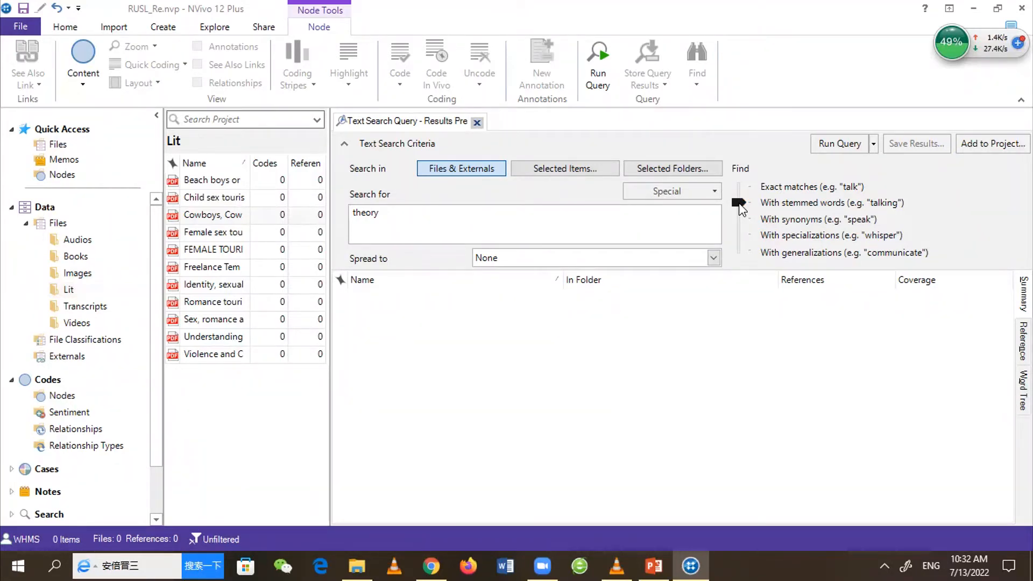
# Restrict the text search to the Lit folder under Files and run the query
pyautogui.click(533, 169)
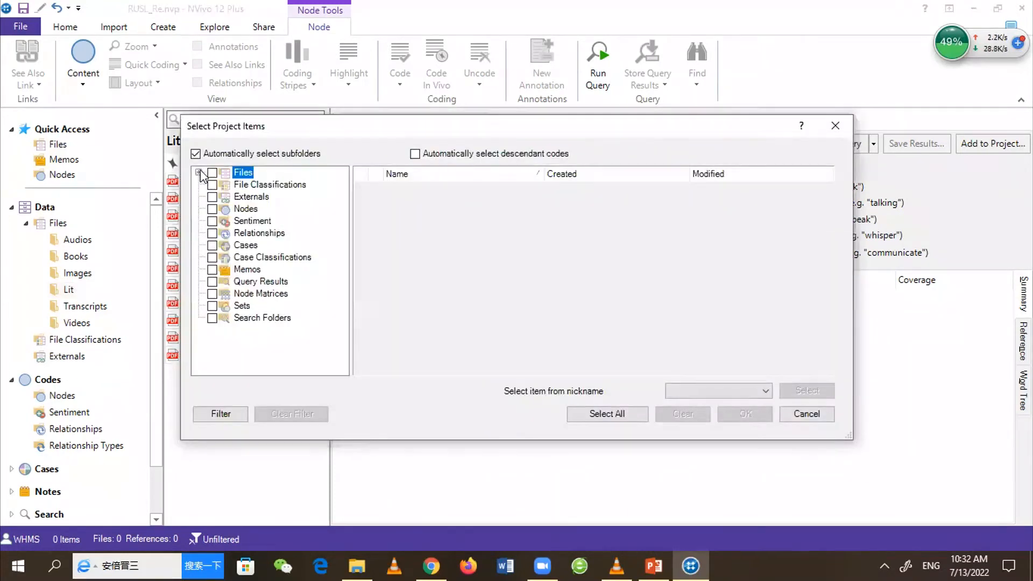
pyautogui.click(198, 172)
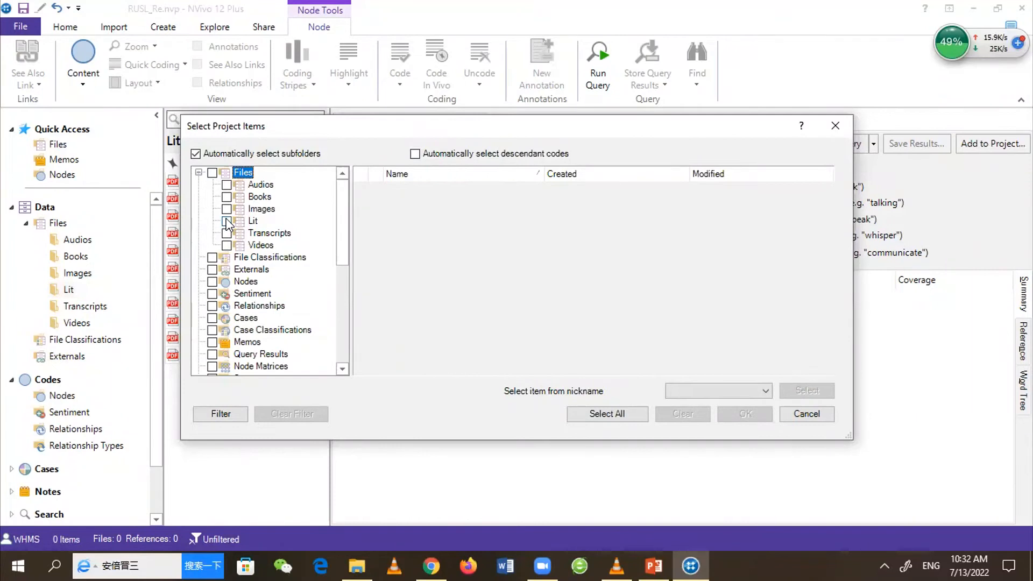
pyautogui.click(226, 221)
pyautogui.click(746, 415)
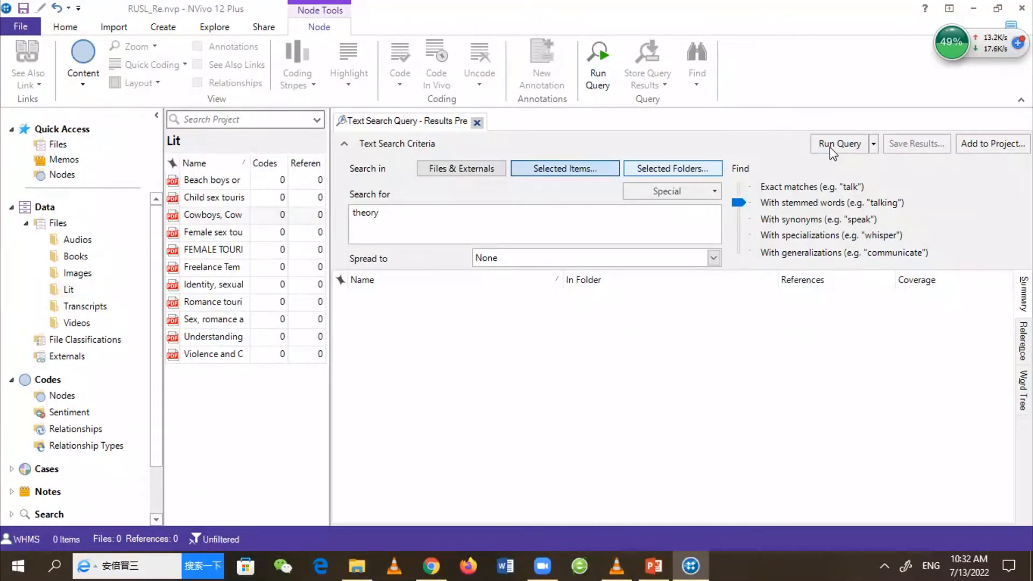
pyautogui.click(840, 144)
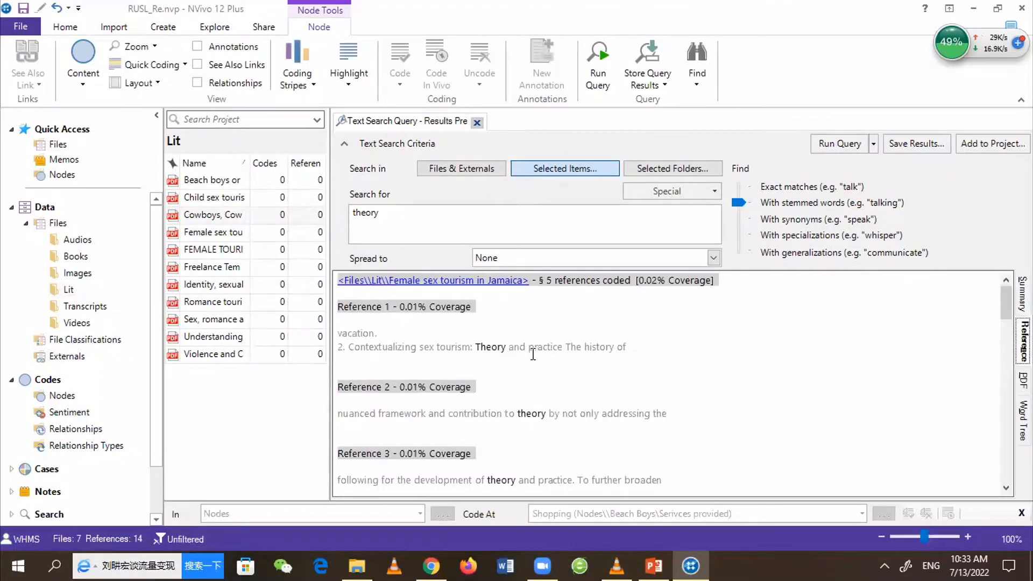
# Spread the "theory" search results to Narrow Context and run the query again
pyautogui.moveTo(478, 346); pyautogui.dragTo(565, 346)
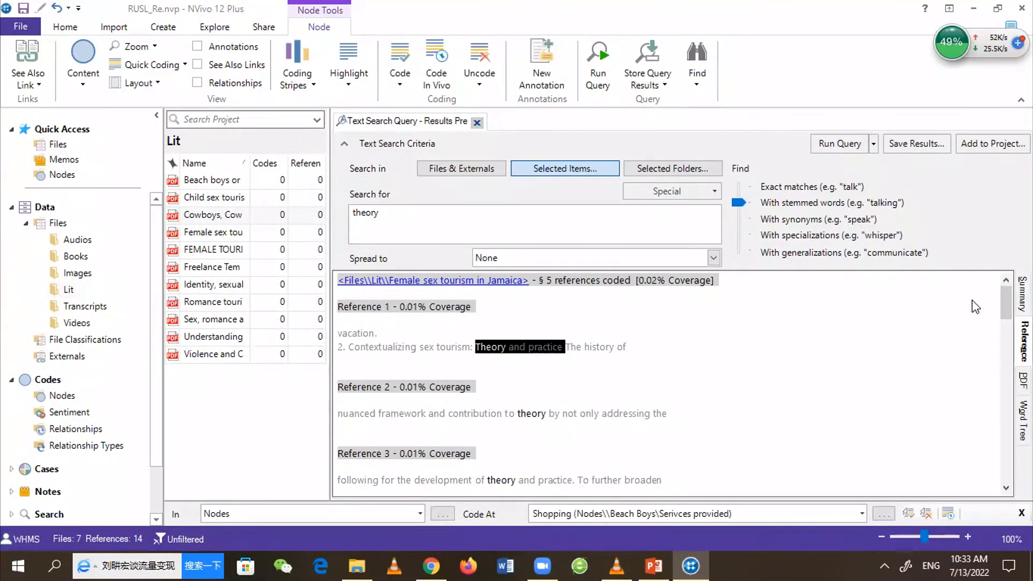
pyautogui.scroll(-3, 1005, 305)
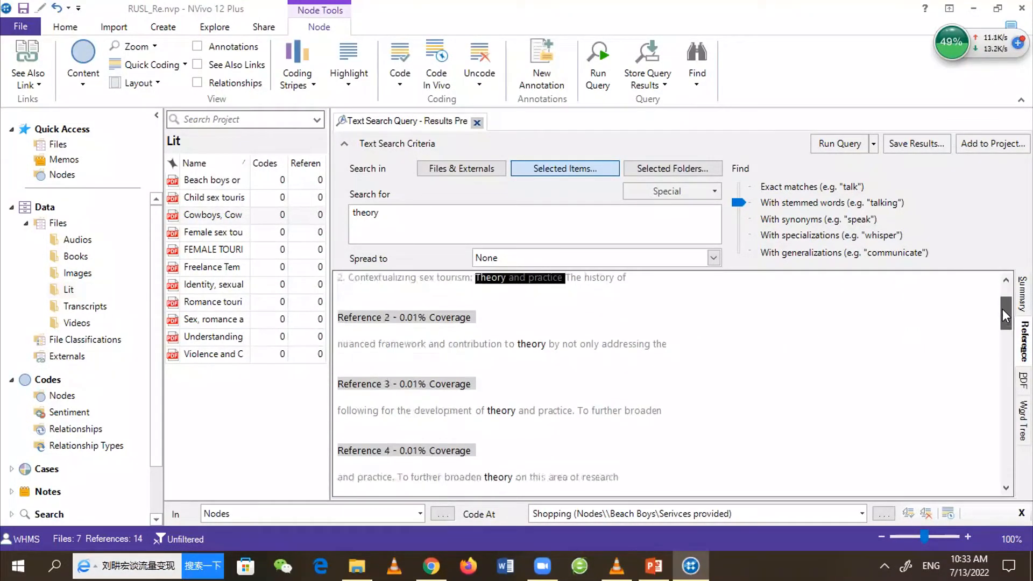
pyautogui.moveTo(505, 457); pyautogui.dragTo(557, 457)
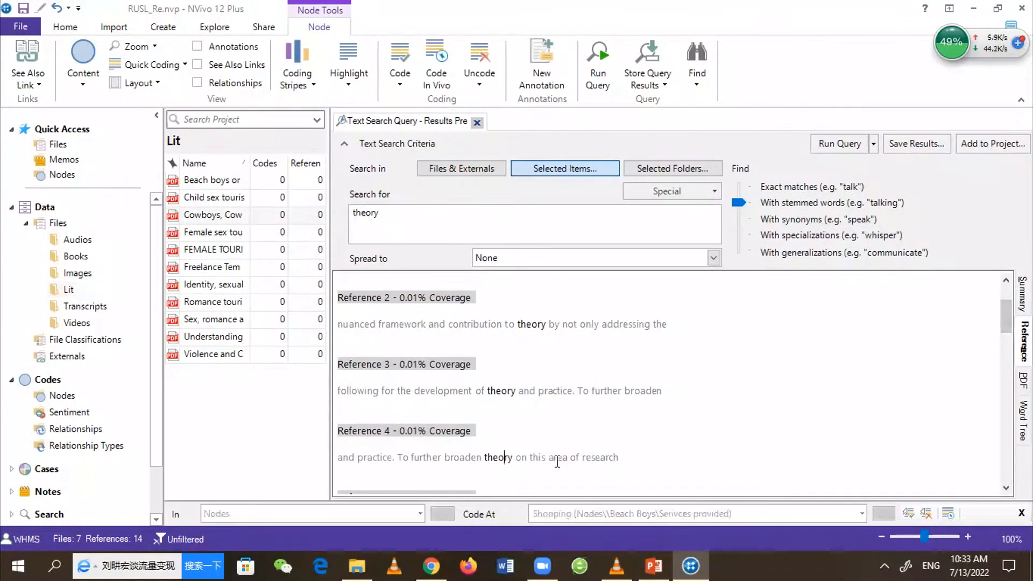
pyautogui.tripleClick(563, 391)
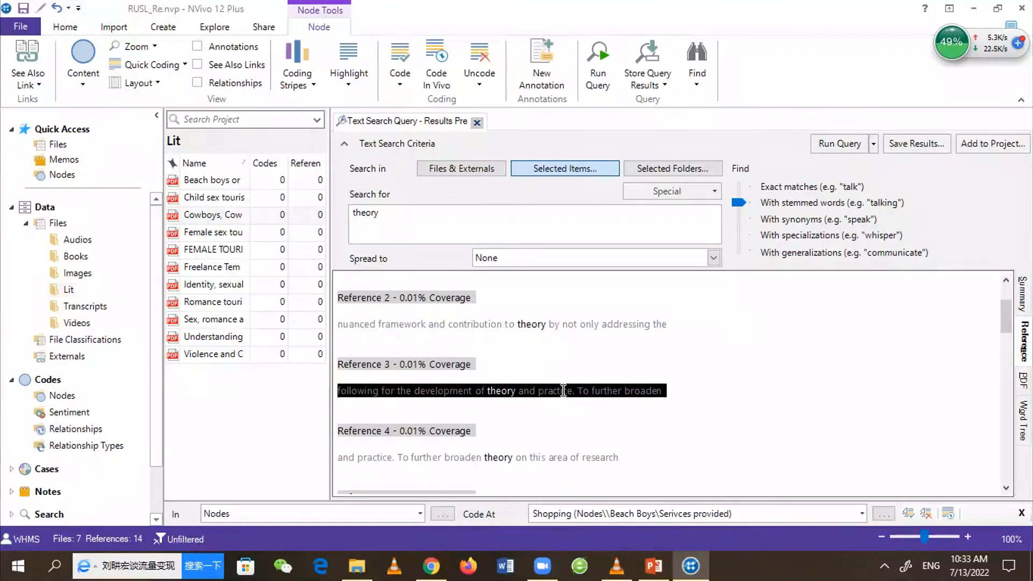
pyautogui.click(499, 262)
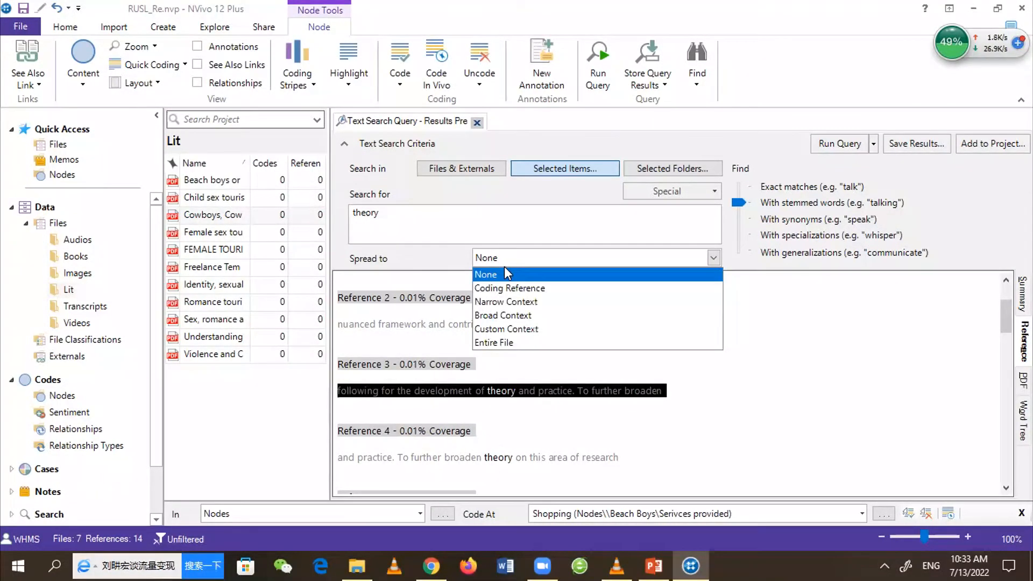
pyautogui.click(508, 301)
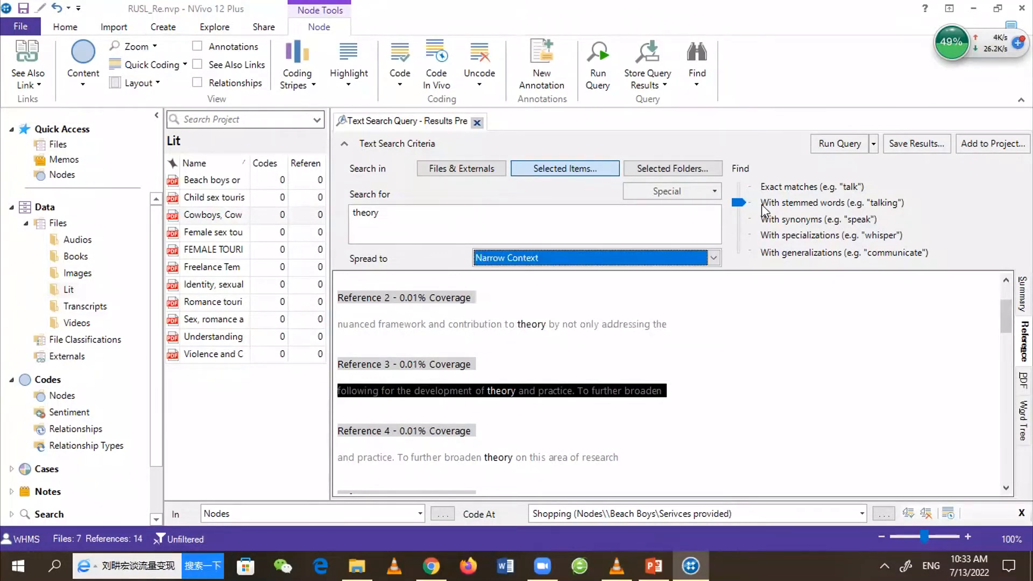
pyautogui.click(824, 145)
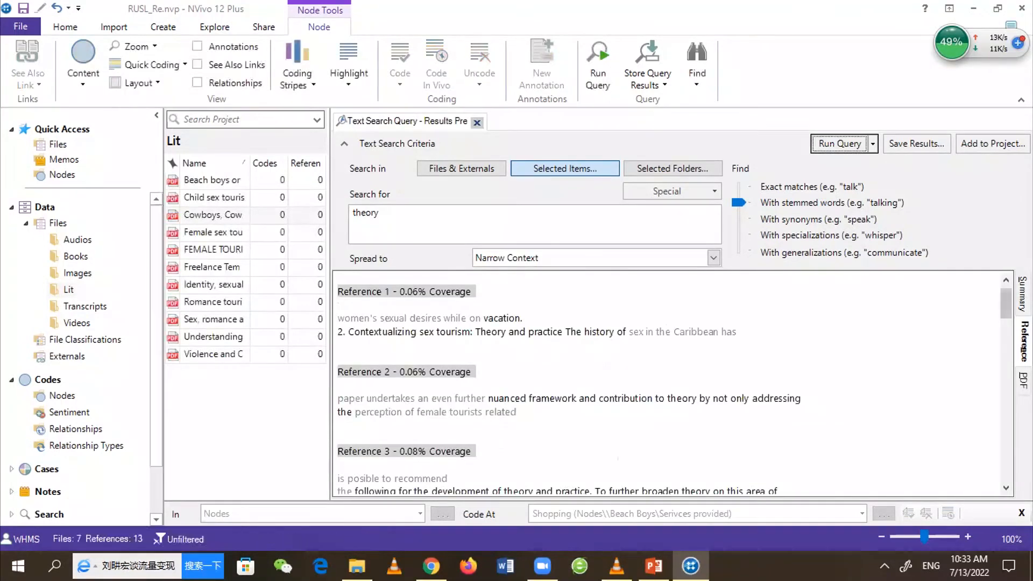
# Read through the narrow-context references to theory in each article, highlighting the phrases that name specific theories
pyautogui.moveTo(1003, 302); pyautogui.dragTo(1003, 312)
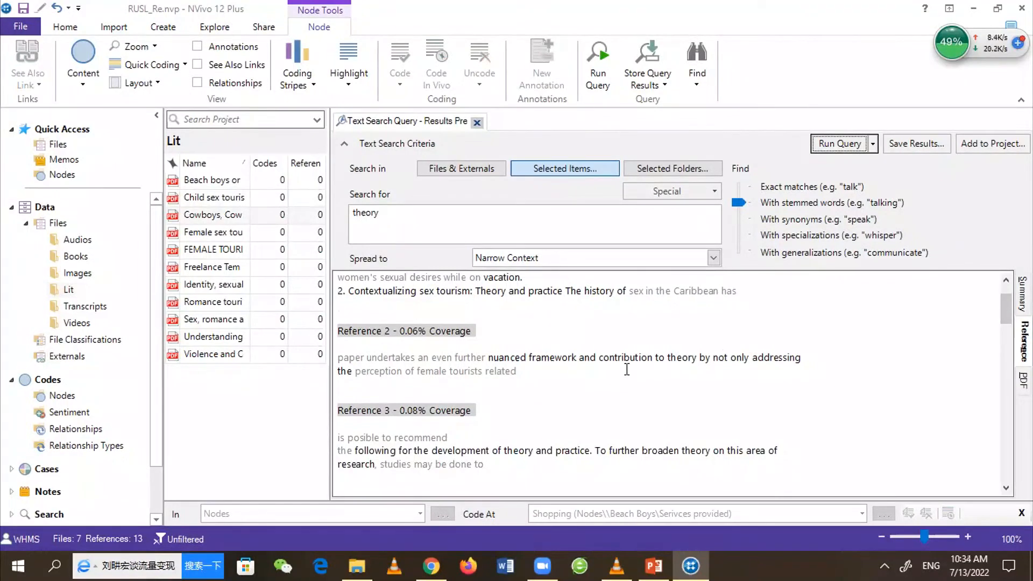
pyautogui.doubleClick(682, 357)
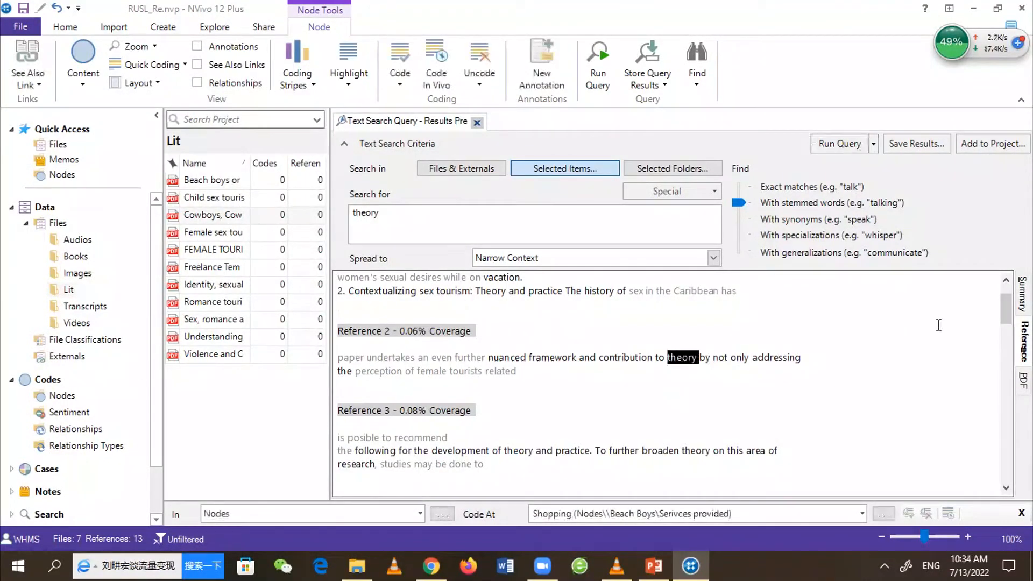
pyautogui.scroll(-5, 673, 383)
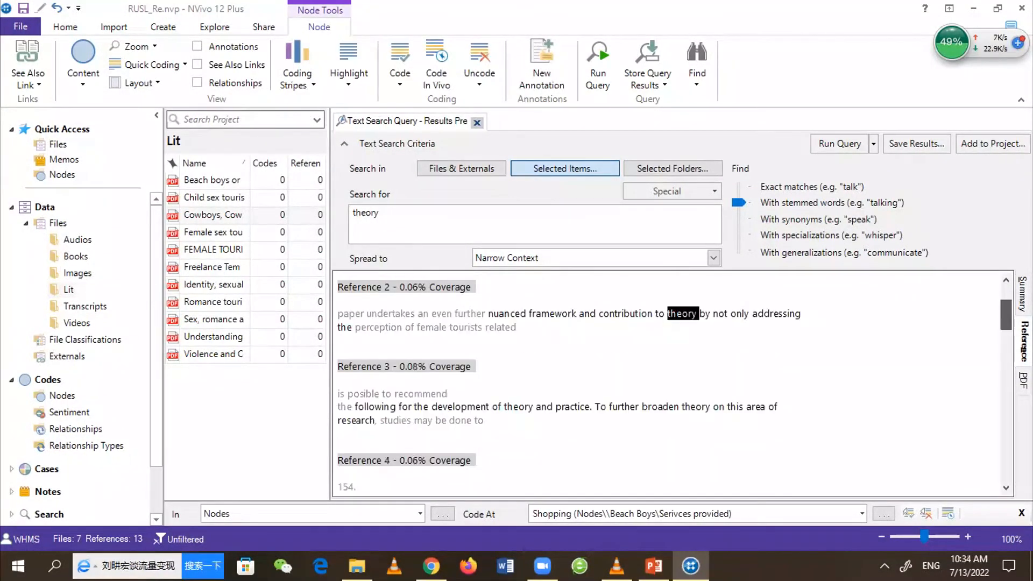
pyautogui.scroll(-2, 672, 383)
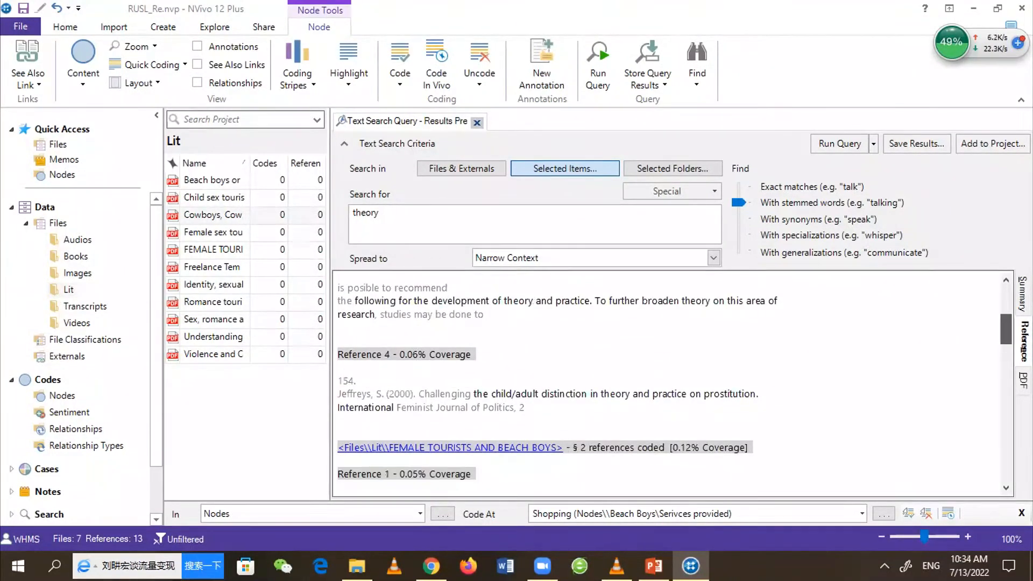
pyautogui.scroll(-1, 1006, 331)
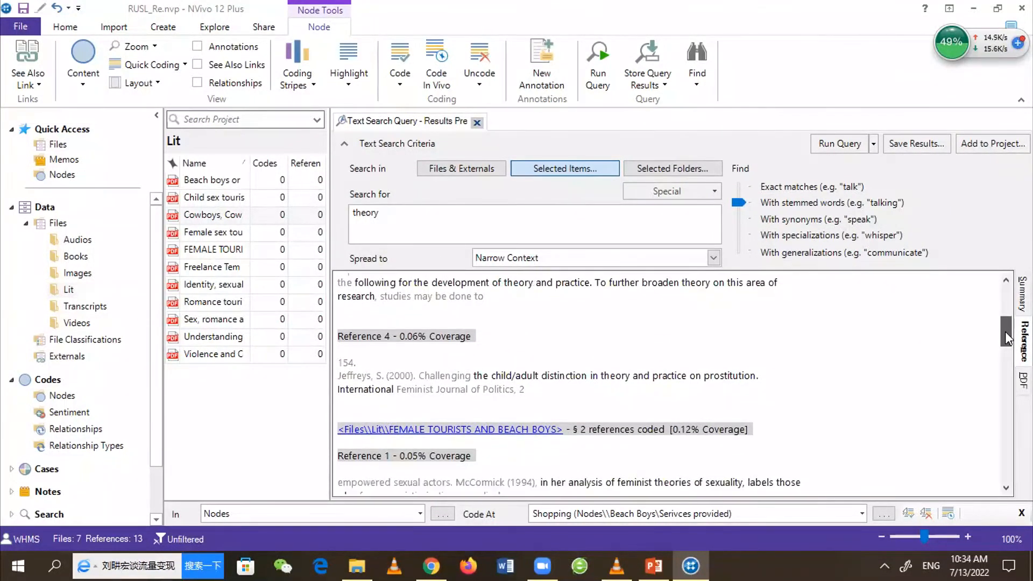
pyautogui.scroll(-4, 1005, 331)
pyautogui.scroll(-4, 1005, 339)
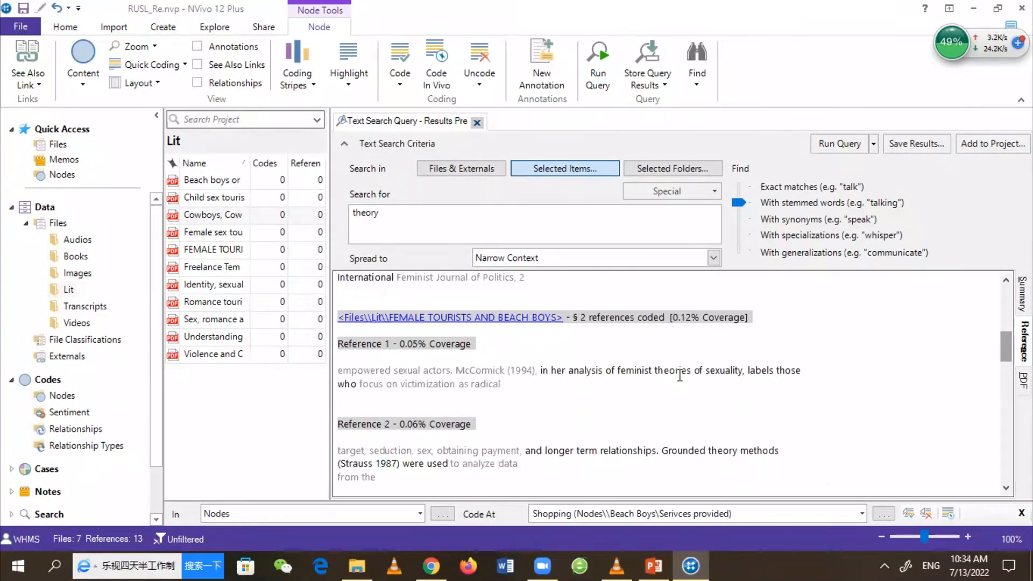
pyautogui.doubleClick(652, 371)
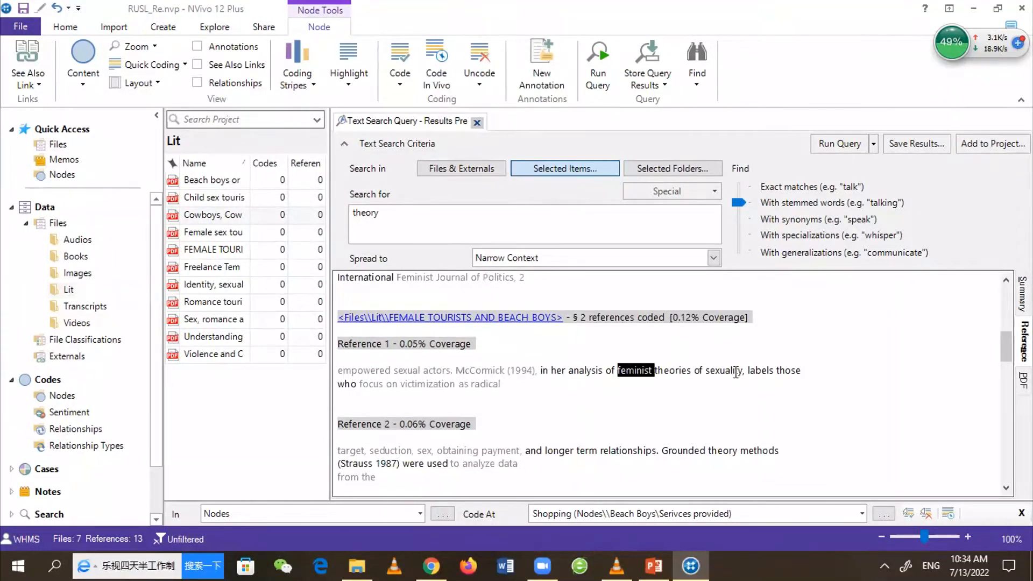
pyautogui.moveTo(741, 371); pyautogui.dragTo(664, 371)
pyautogui.moveTo(662, 450); pyautogui.dragTo(769, 450)
pyautogui.scroll(-3, 1004, 371)
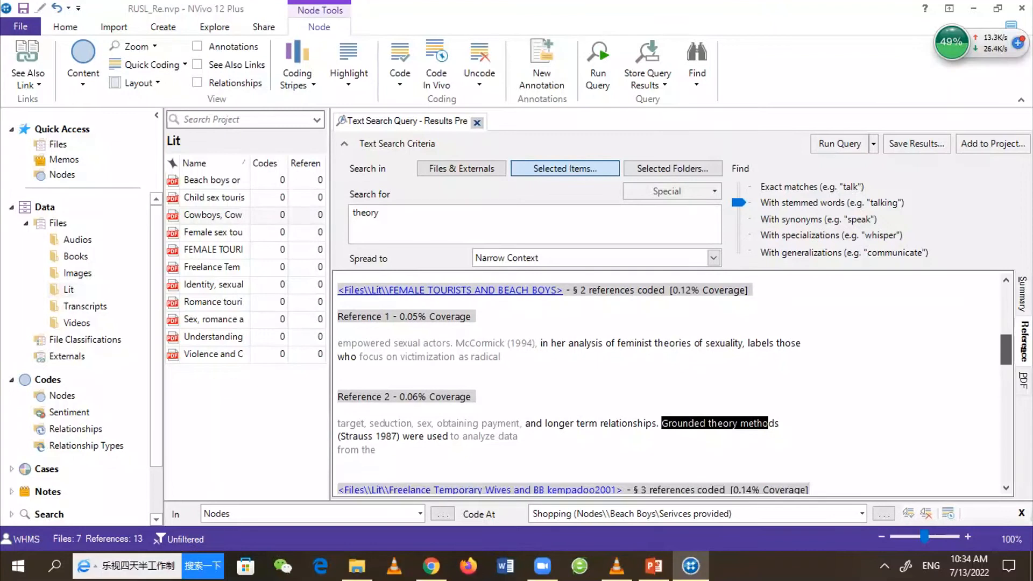
pyautogui.scroll(-7, 1000, 367)
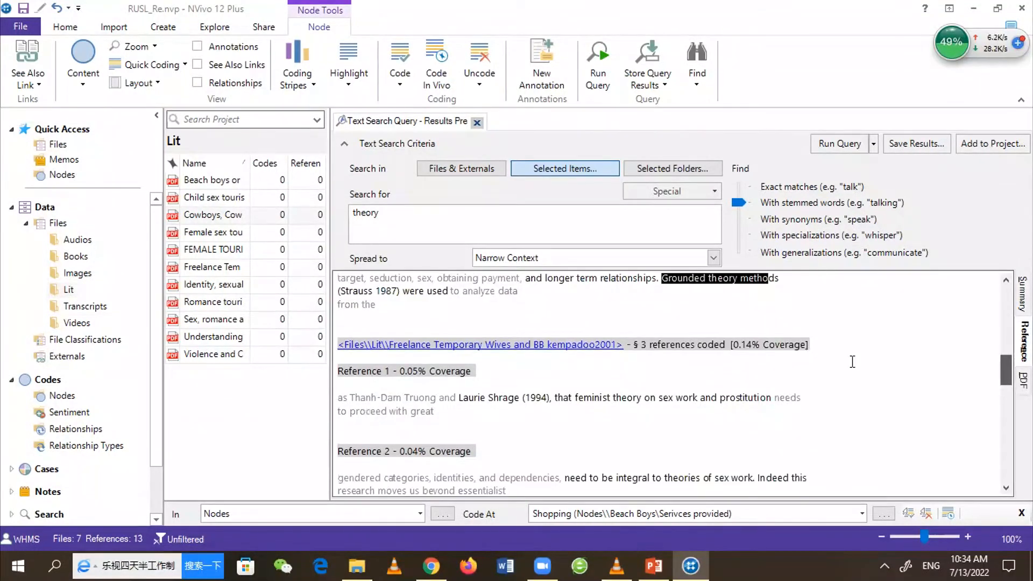
pyautogui.moveTo(640, 329); pyautogui.dragTo(563, 330)
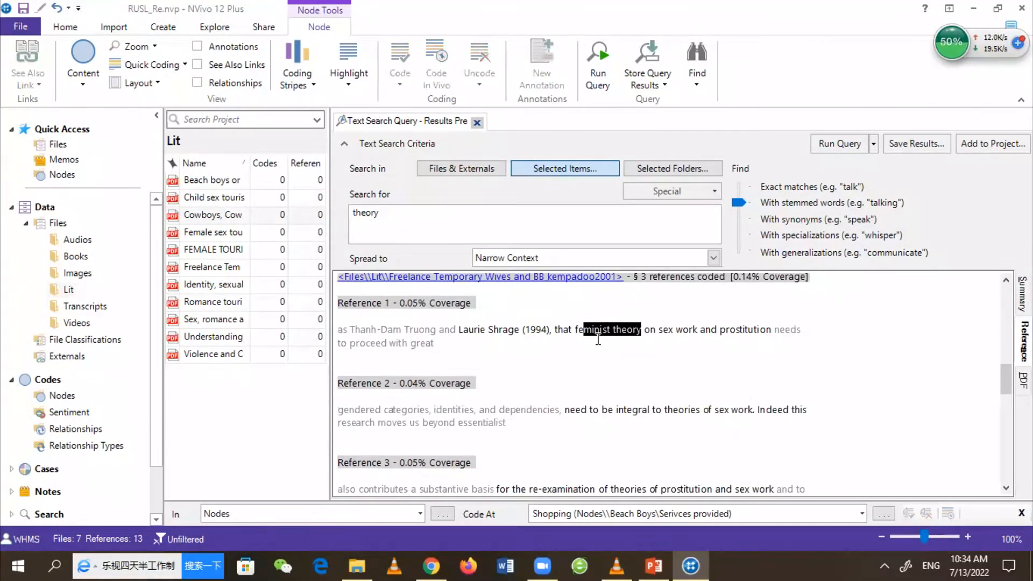
pyautogui.moveTo(680, 410); pyautogui.dragTo(778, 410)
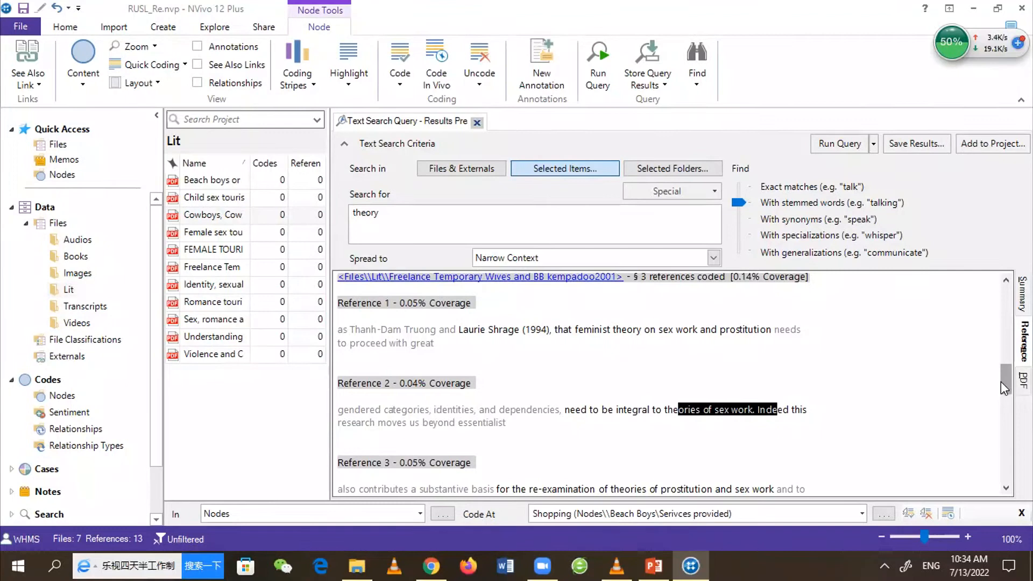
pyautogui.moveTo(1000, 393); pyautogui.dragTo(999, 427)
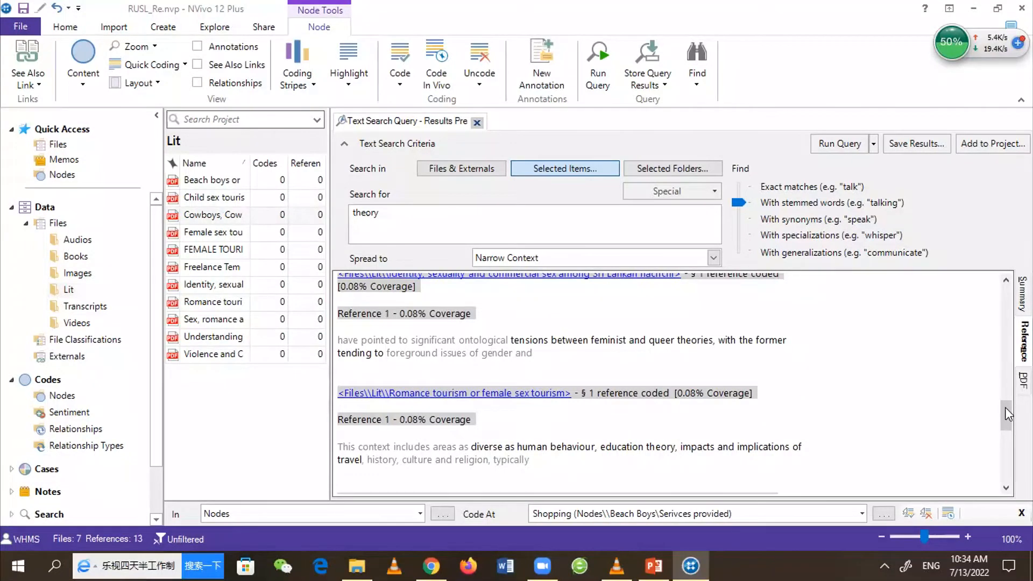
pyautogui.moveTo(1006, 413); pyautogui.dragTo(1003, 447)
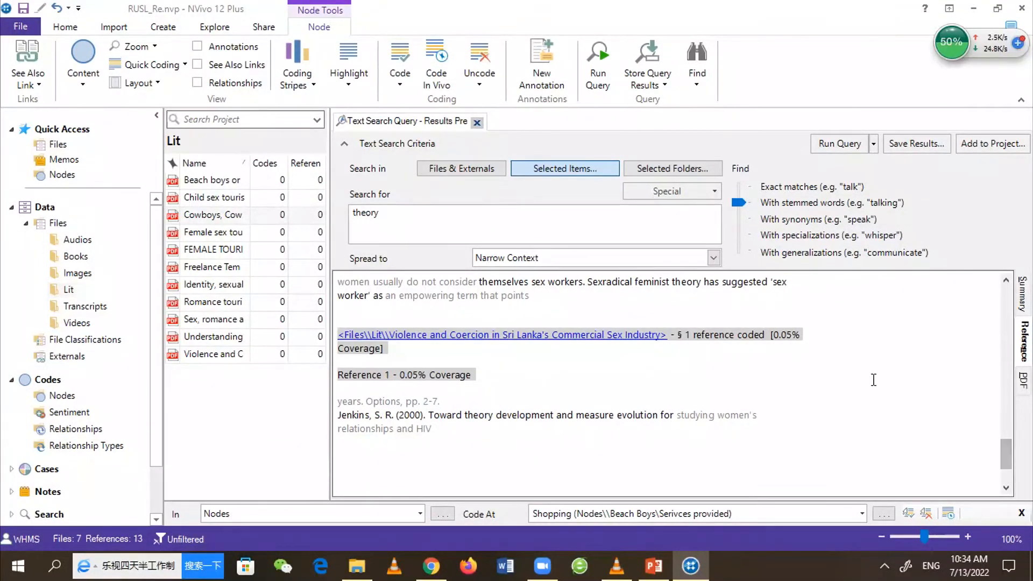
# List the project's nodes alongside the text search results
pyautogui.click(61, 396)
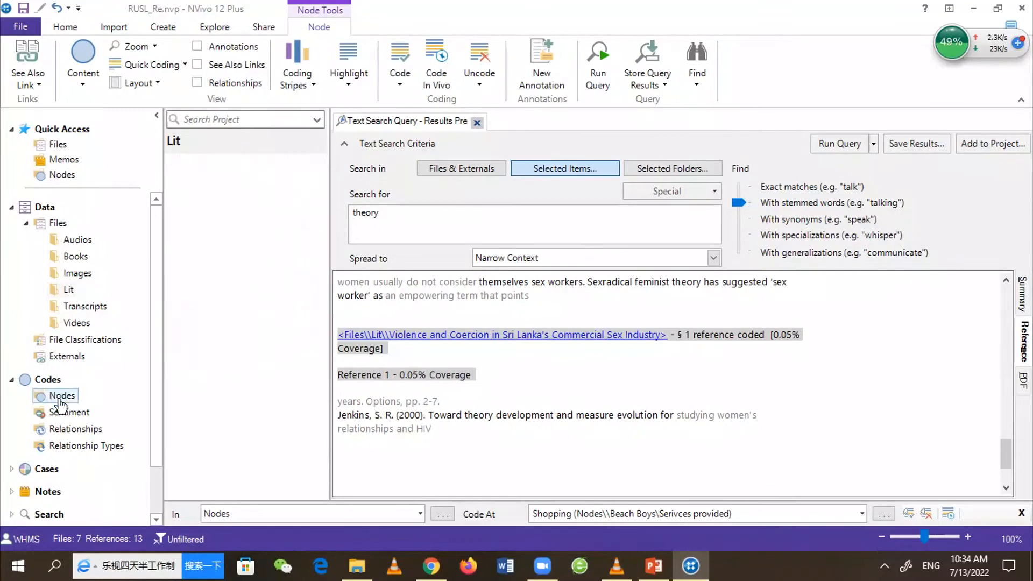
pyautogui.click(668, 375)
pyautogui.rightClick(668, 375)
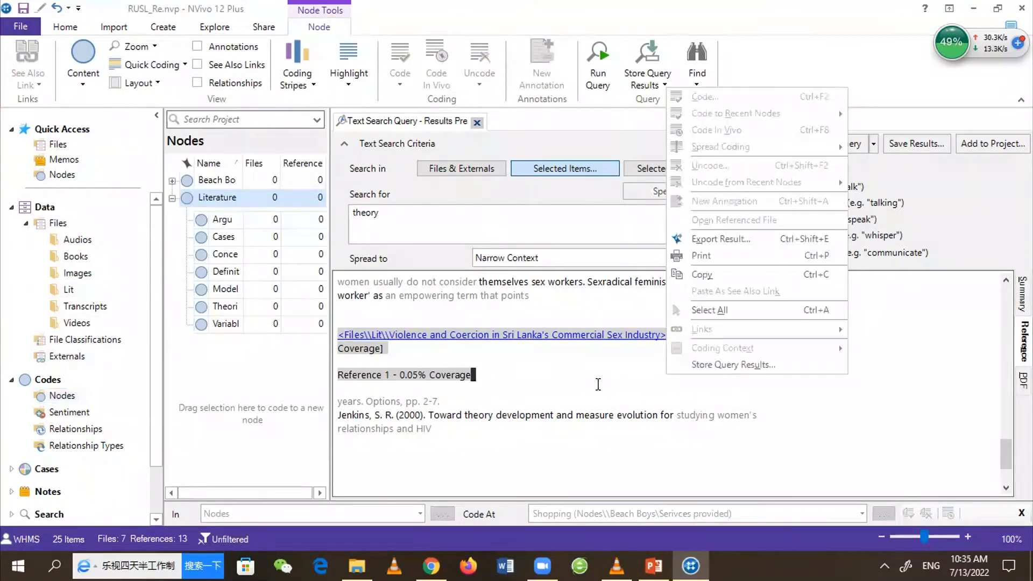
pyautogui.click(598, 384)
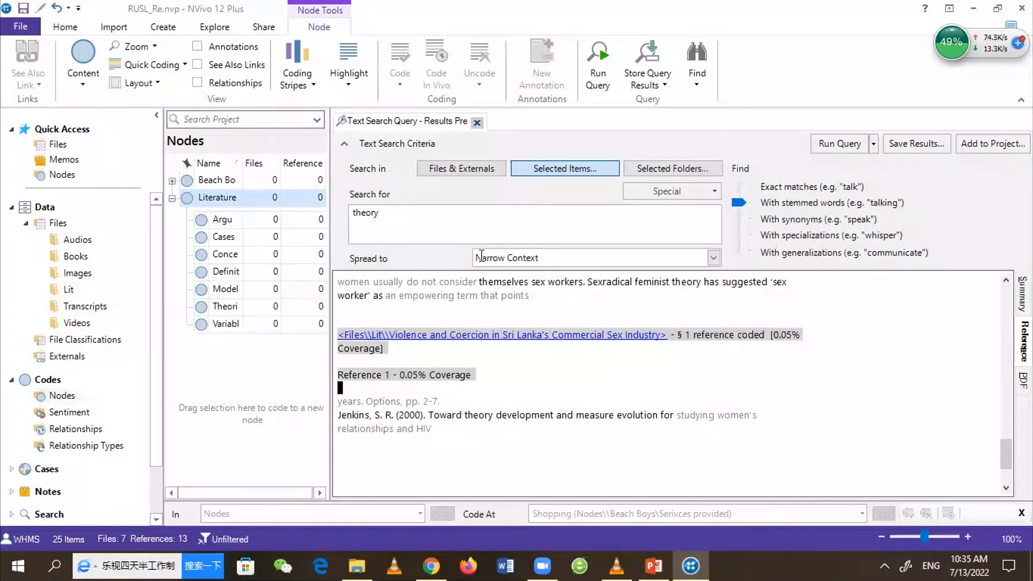
# Replace the search term with "definitions" and run the text search query again
pyautogui.doubleClick(362, 212)
pyautogui.write('definitions')
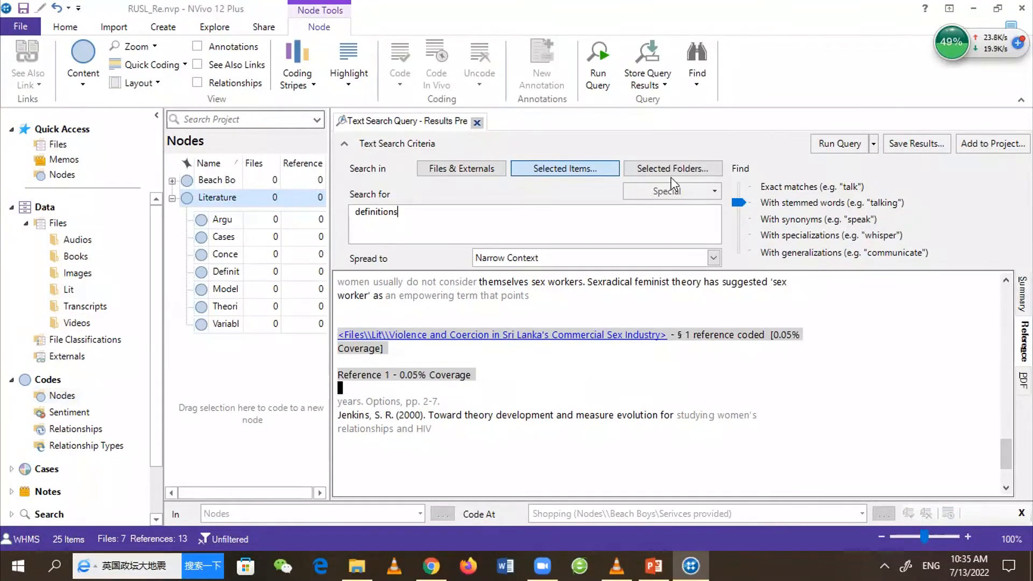
pyautogui.click(831, 144)
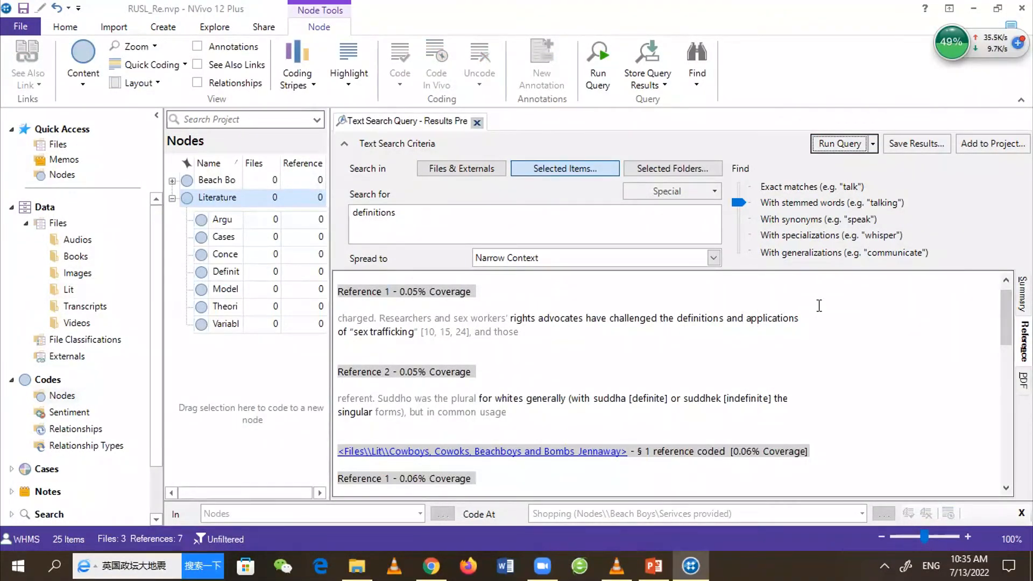
# Read through the narrow-context references to "definitions", then close the query results and list the articles in the Lit folder
pyautogui.moveTo(1007, 308); pyautogui.dragTo(1007, 397)
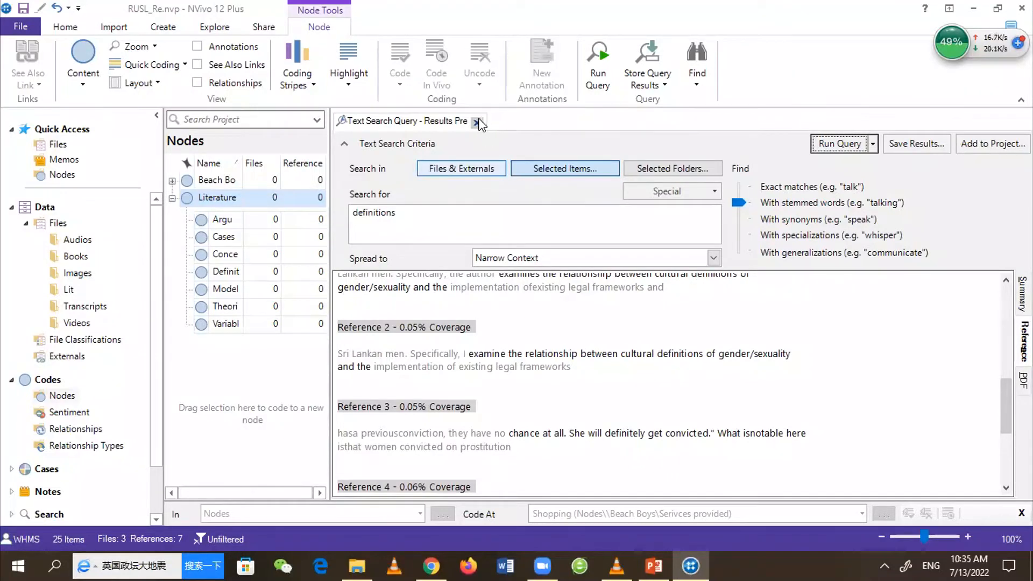
pyautogui.click(65, 290)
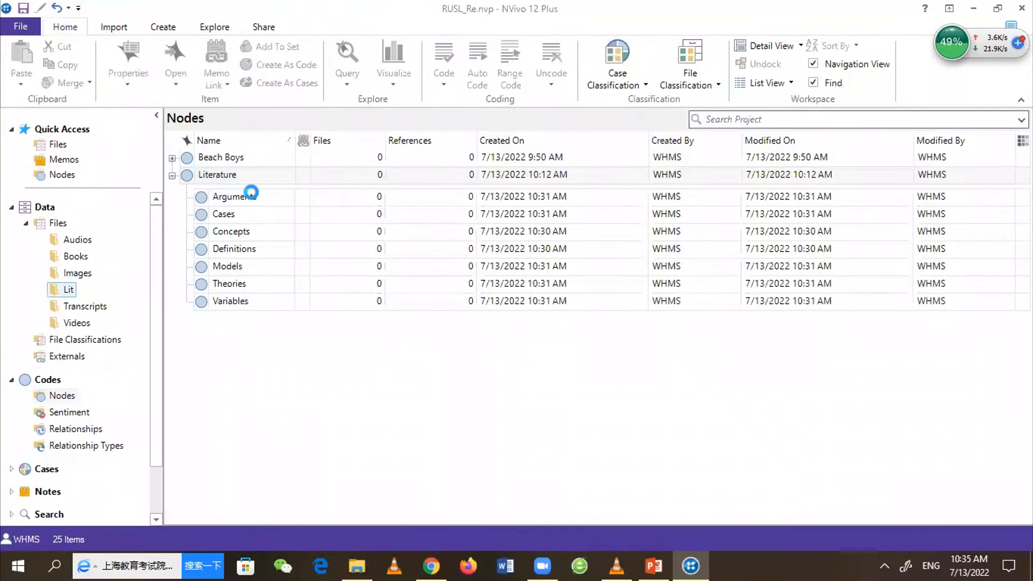
pyautogui.click(69, 291)
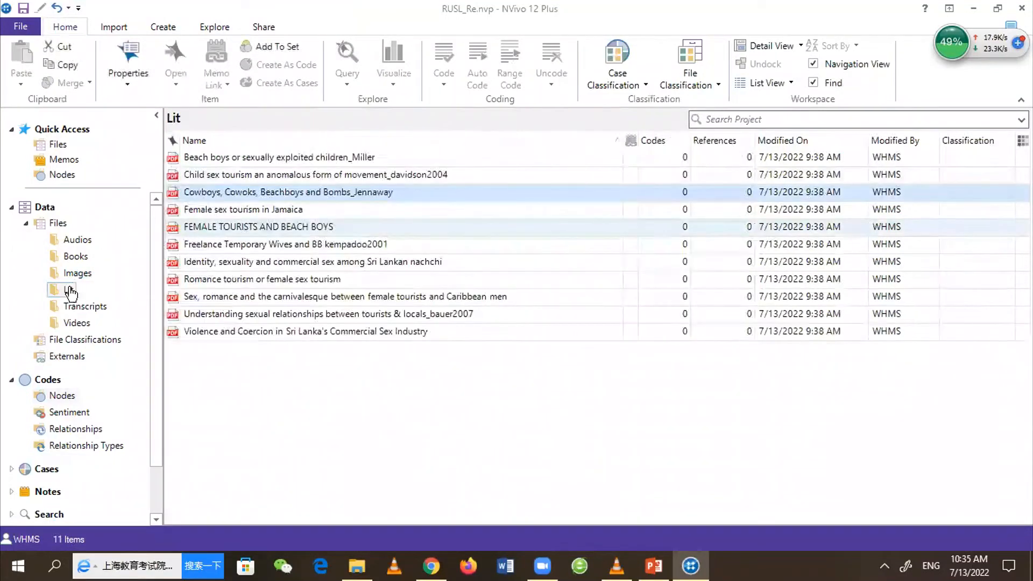
# Open the article "Cowboys, Cowoks, Beachboys and Bombs" and list the project's nodes beside it in a wider list
pyautogui.click(67, 397)
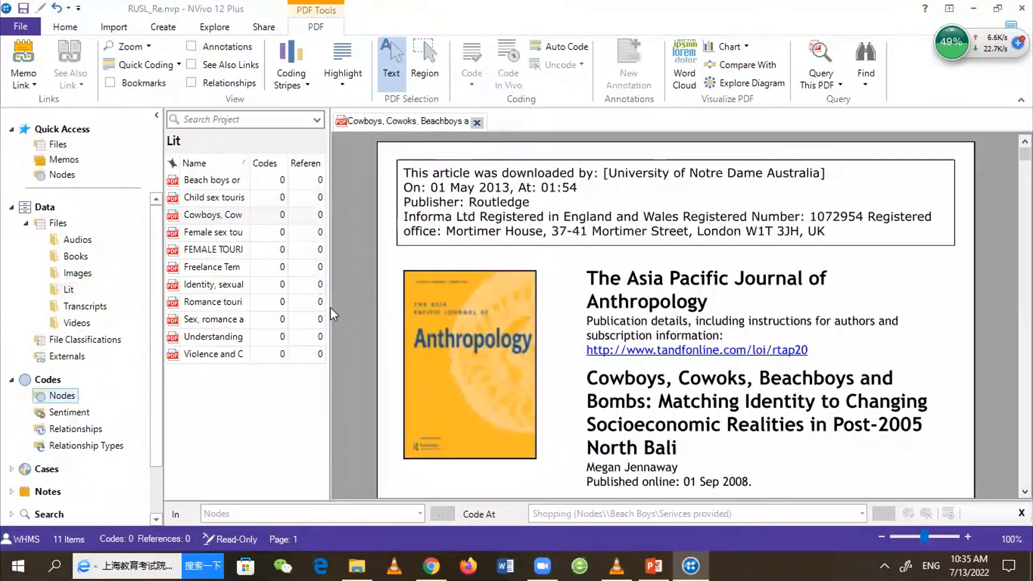
pyautogui.moveTo(330, 324); pyautogui.dragTo(410, 324)
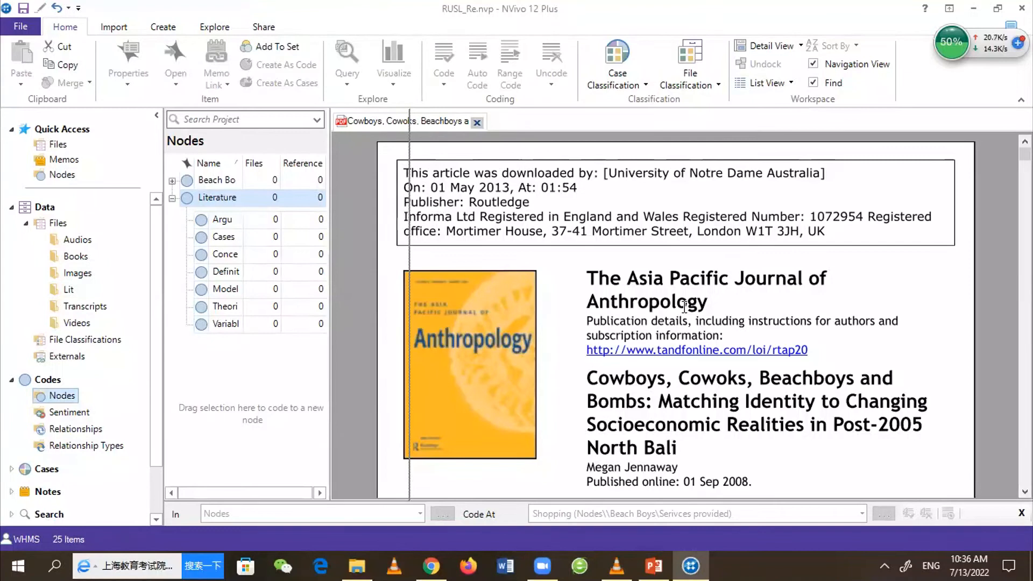
pyautogui.moveTo(685, 306); pyautogui.dragTo(685, 307)
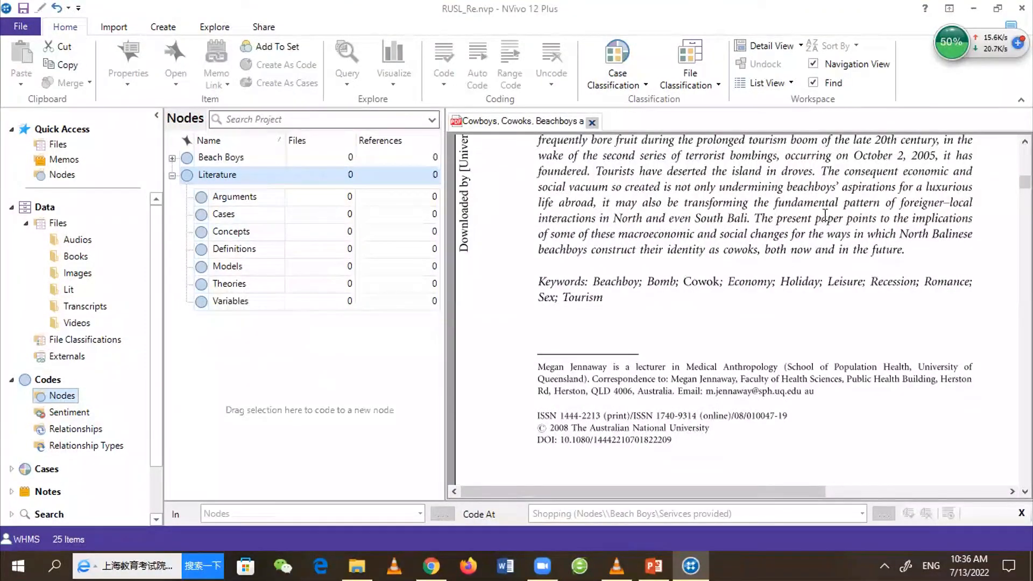
# Code passages of the Cowboys, Cowoks article at the Concepts, Cases and Arguments nodes under Literature
pyautogui.scroll(-5, 888, 215)
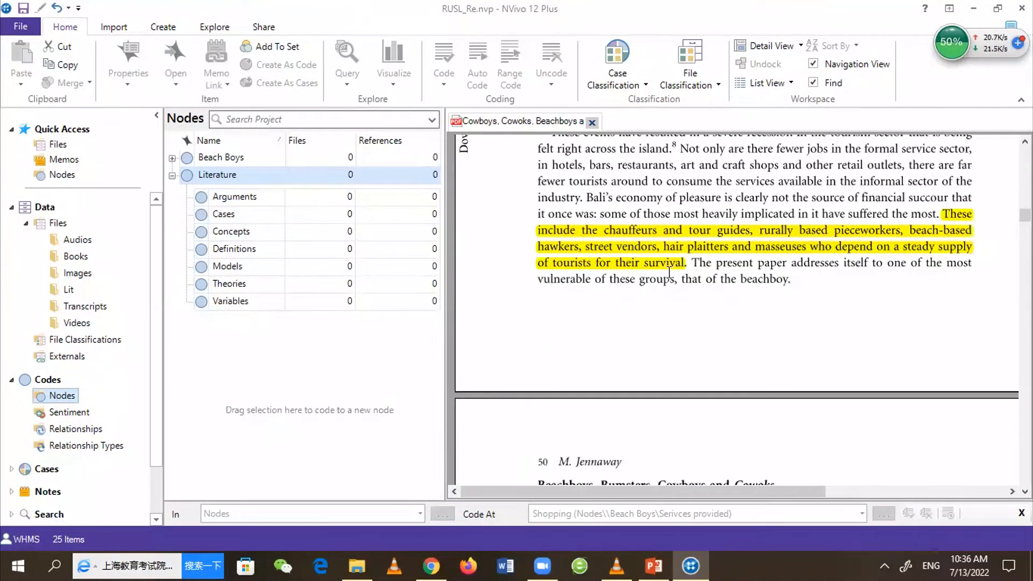
pyautogui.moveTo(674, 264); pyautogui.dragTo(318, 231)
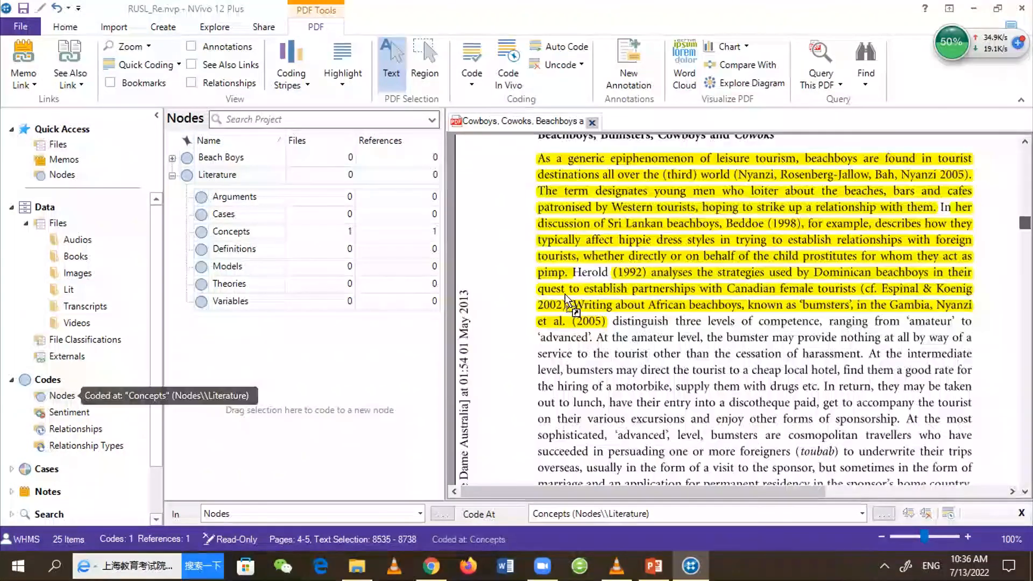
pyautogui.moveTo(564, 295); pyautogui.dragTo(388, 226)
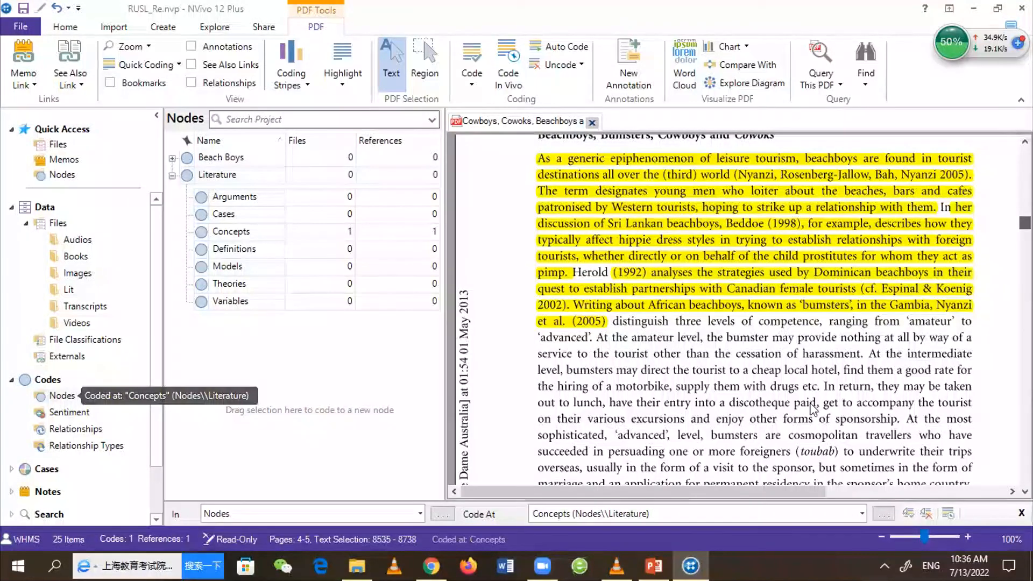
pyautogui.moveTo(810, 409); pyautogui.dragTo(399, 203)
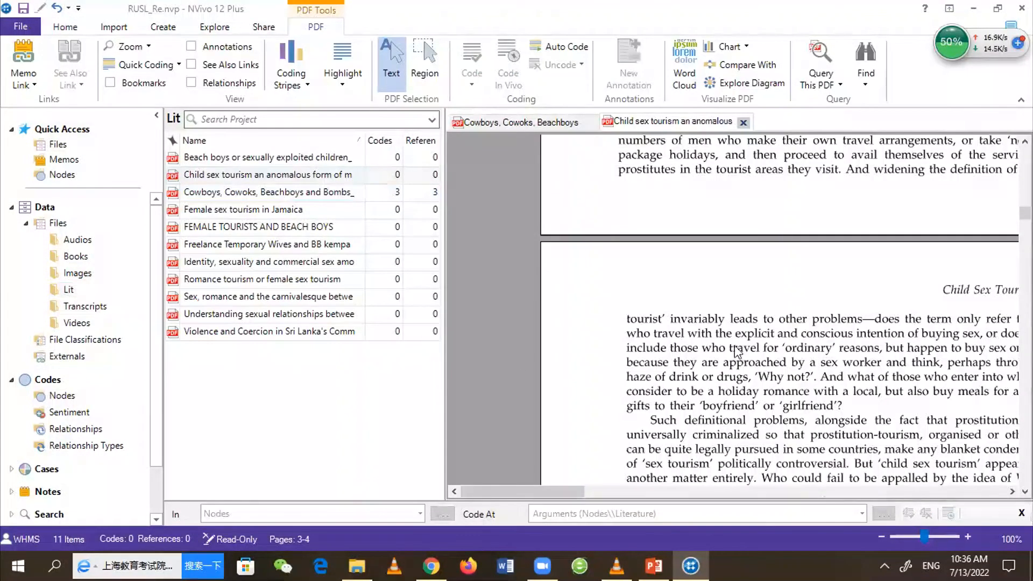
# Code passages of the "Child sex tourism an anomalous form of movement" article at Definitions and Concepts, and close the open articles
pyautogui.moveTo(745, 355); pyautogui.dragTo(263, 246)
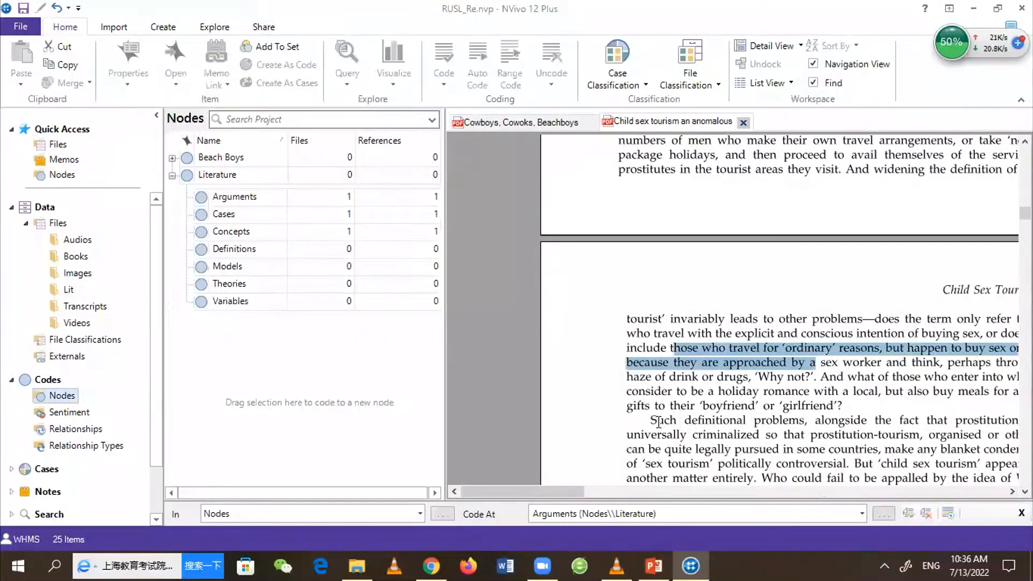
pyautogui.click(783, 453)
pyautogui.moveTo(780, 452); pyautogui.dragTo(415, 242)
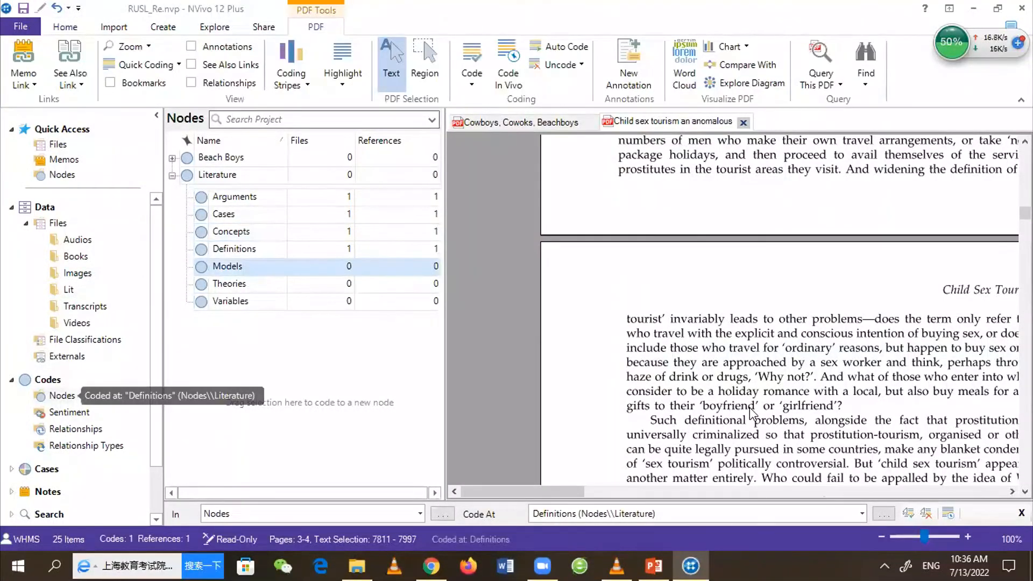
pyautogui.scroll(-10, 838, 443)
pyautogui.moveTo(839, 443); pyautogui.dragTo(421, 231)
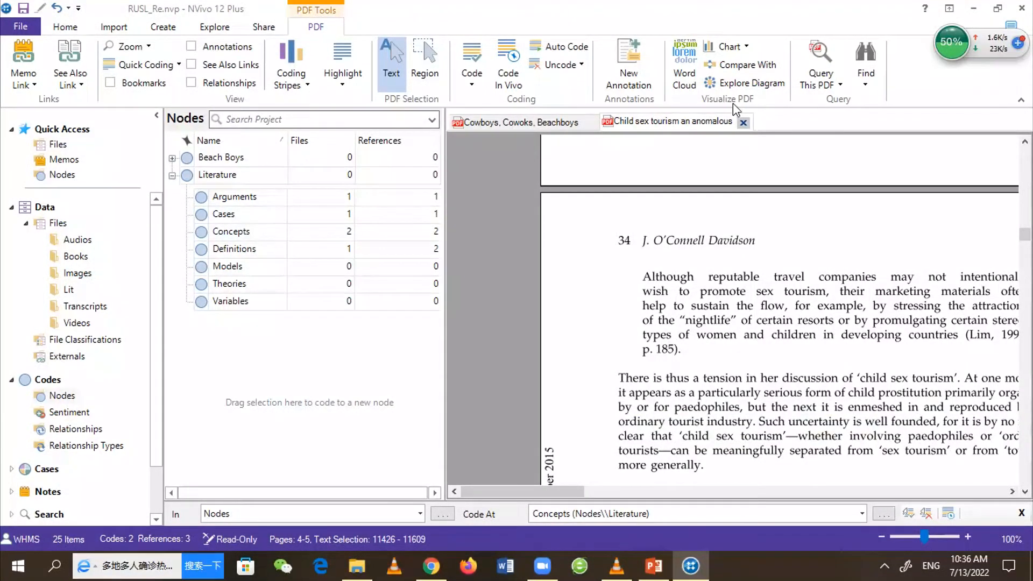
pyautogui.click(588, 122)
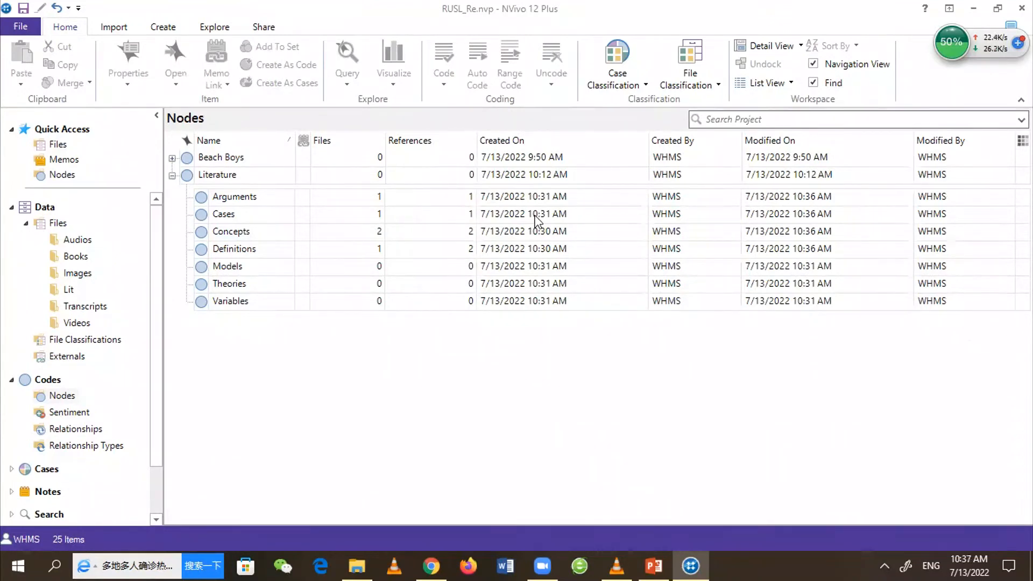
# Switch to the Beach Boys 4-28 (NVivo 12) project and expand its Beach Boys node
pyautogui.hotkey('alt', 'x')
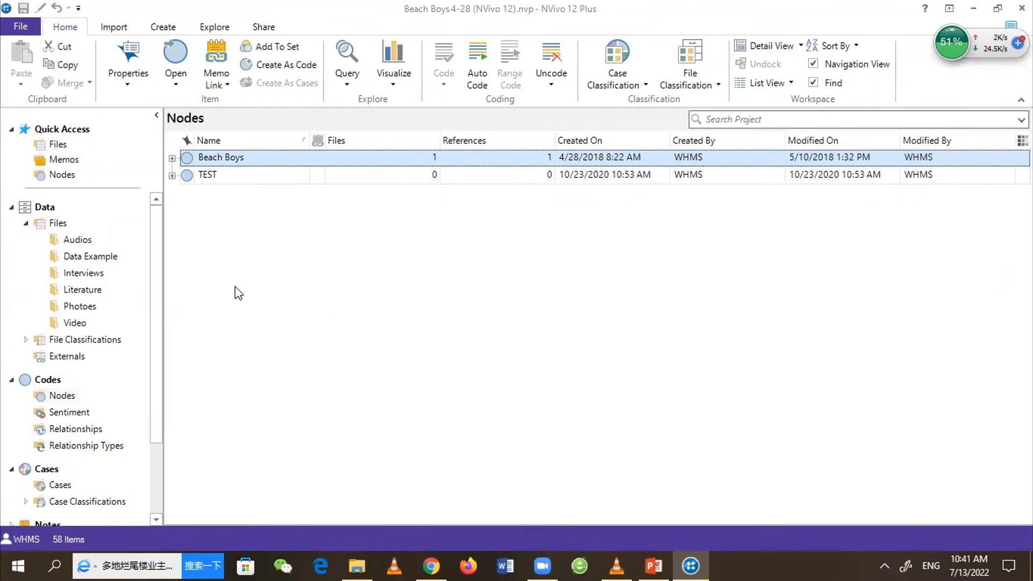
pyautogui.click(172, 159)
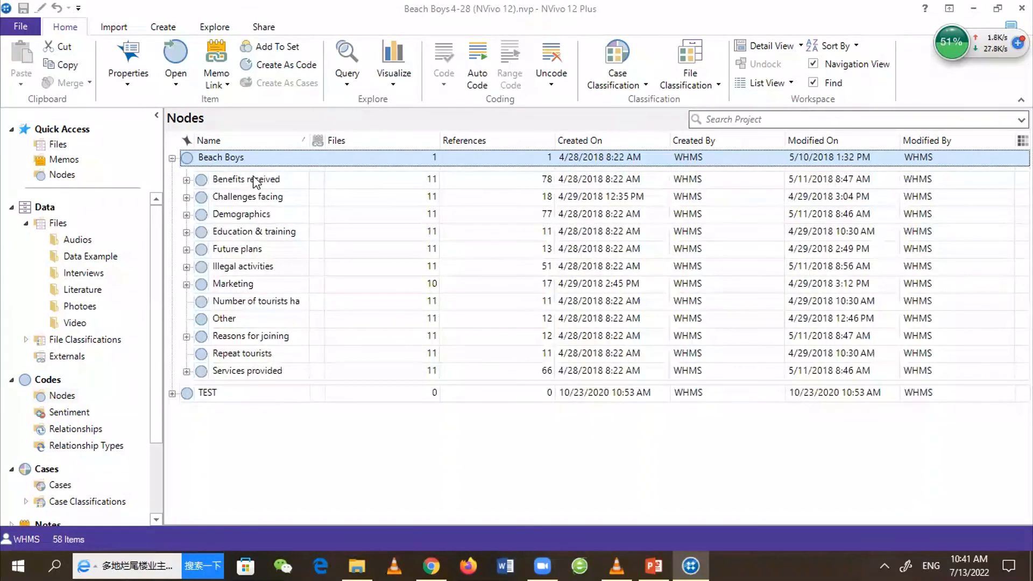
# Look through the child nodes of Beach Boys, from Benefits received down to Number of tourists, with their file and reference counts
pyautogui.click(257, 181)
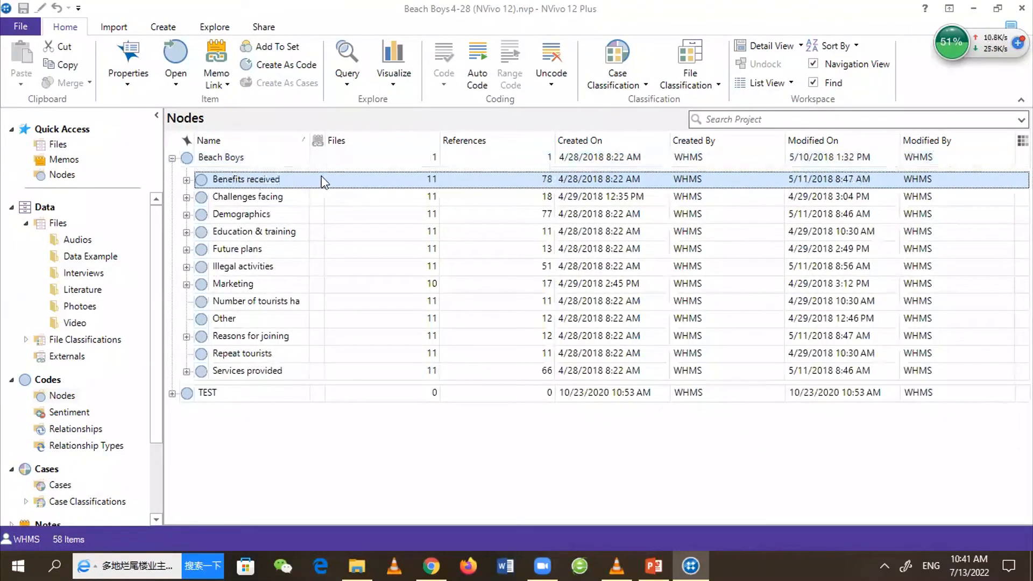
pyautogui.click(260, 199)
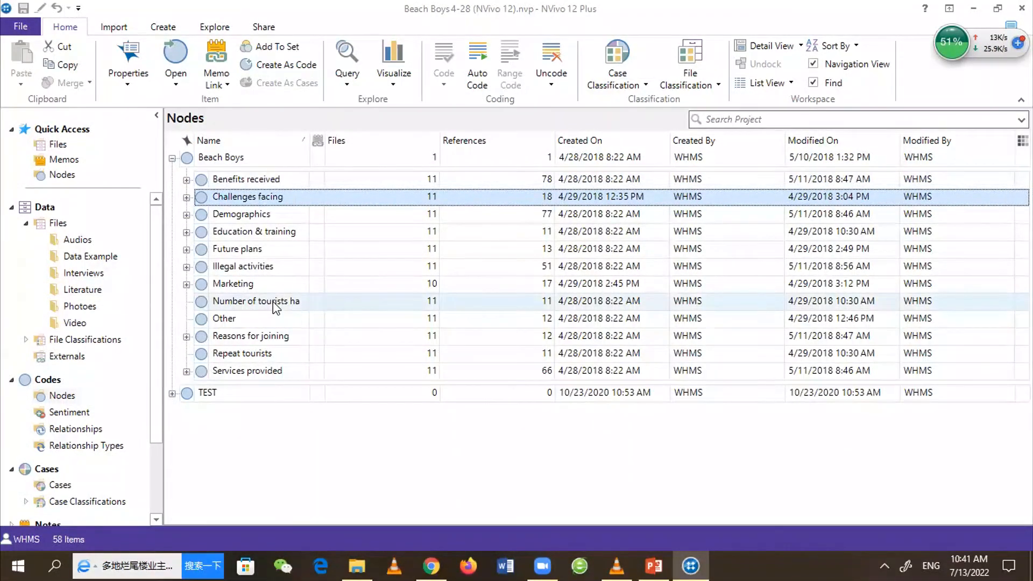
pyautogui.press('Down')
pyautogui.press('Down')
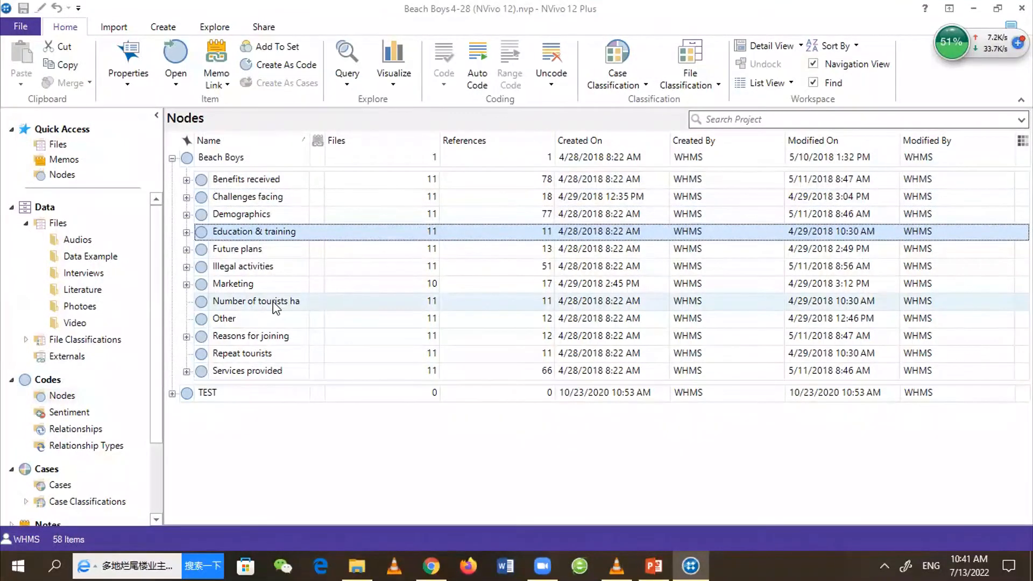
pyautogui.press('Down')
pyautogui.press('Down')
pyautogui.press('Down')
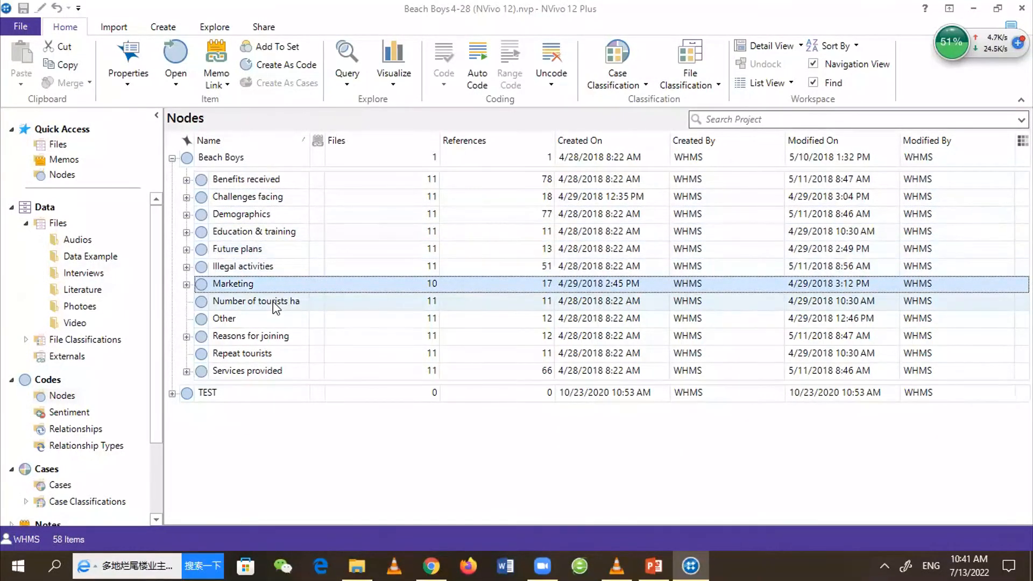
pyautogui.press('Down')
pyautogui.press('Up')
pyautogui.press('Up')
pyautogui.press('Up')
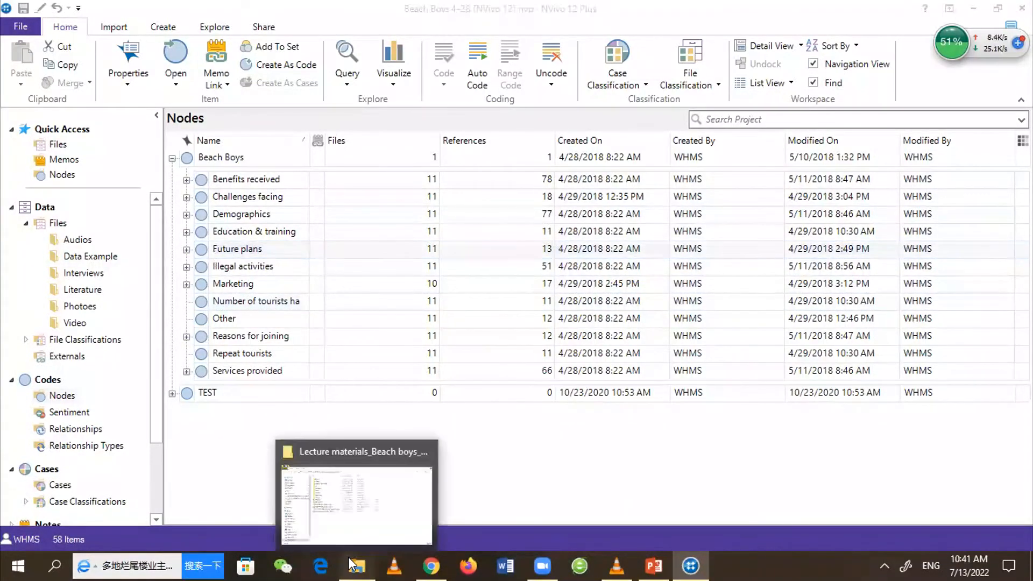
# Switch to File Explorer and open the 2018 Beachboys article PDF from the Lecture materials_Beach boys_Content Analysis folder in Microsoft Edge
pyautogui.hotkey('alt', 'Tab')
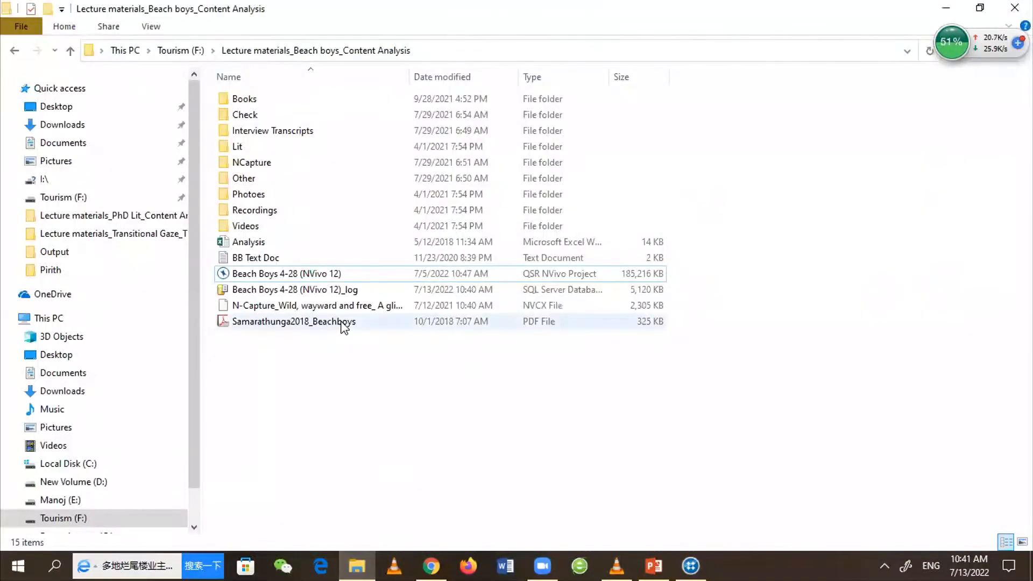
pyautogui.doubleClick(342, 323)
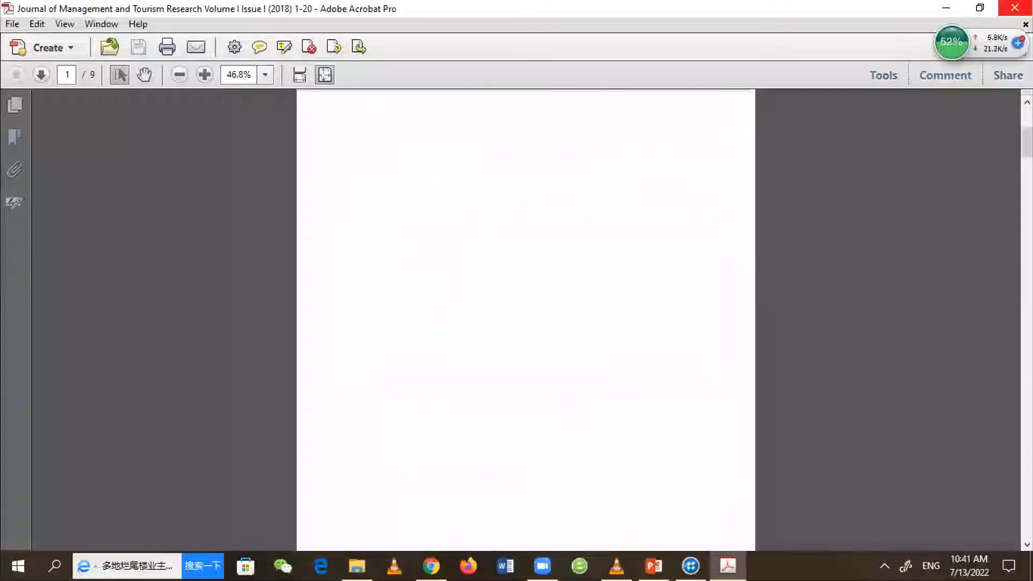
pyautogui.hotkey('alt', 'F4')
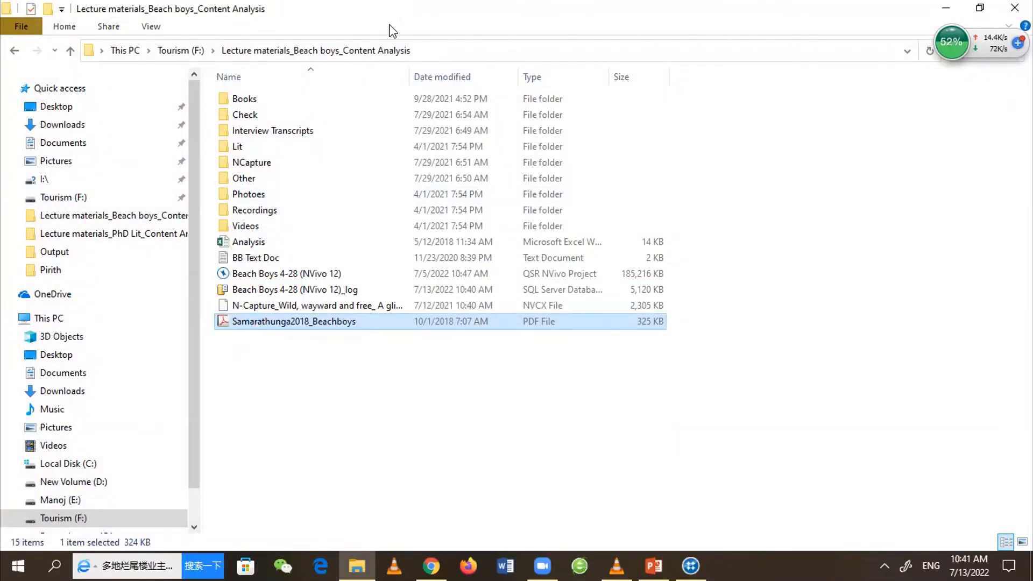
pyautogui.rightClick(256, 322)
pyautogui.moveTo(521, 258)
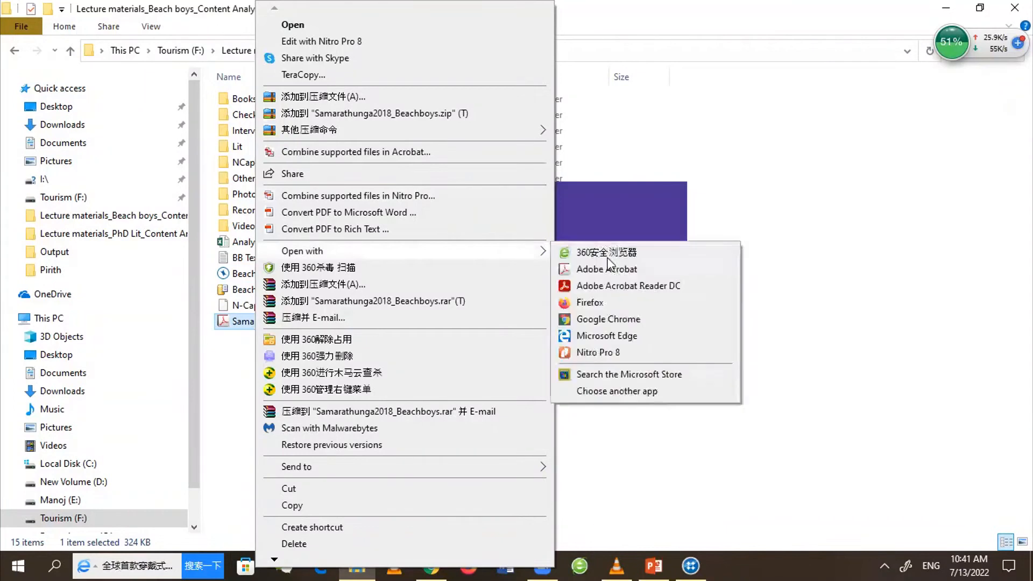
pyautogui.click(595, 335)
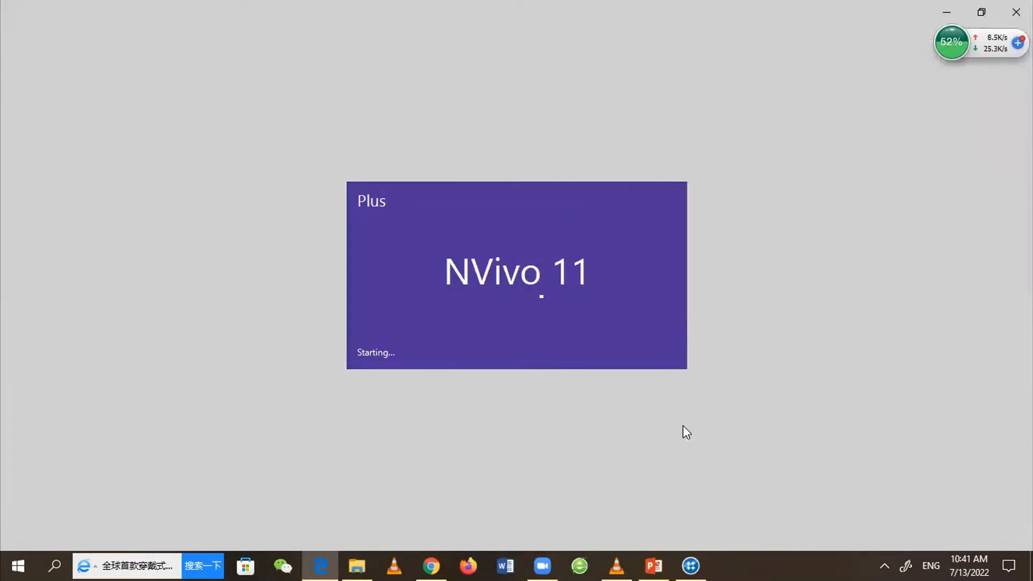
pyautogui.moveTo(692, 566)
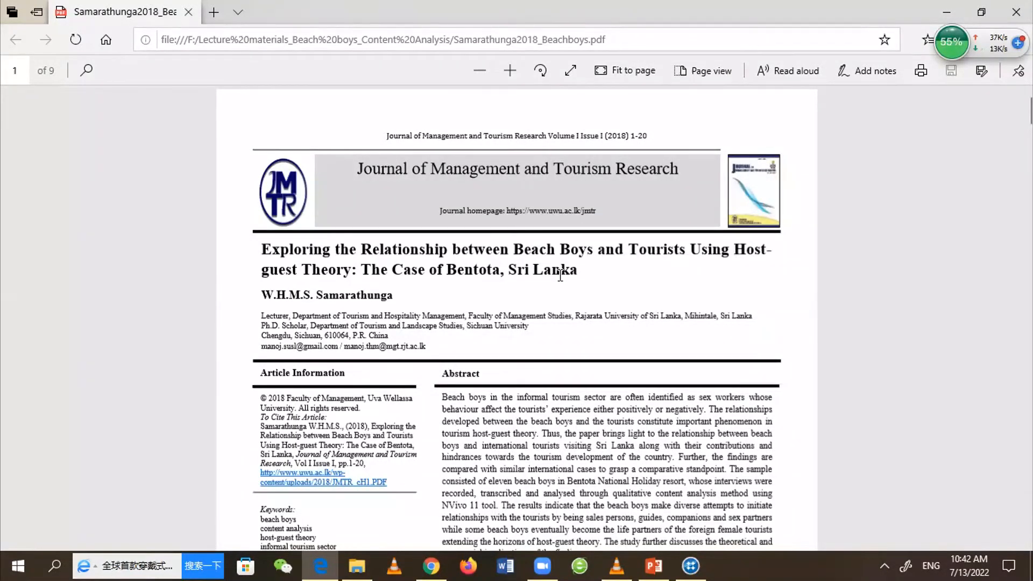
# Examine the article down to page 3, reading the respondents' socio-demographic profile and the Coding Summary of nodes and sub-nodes
pyautogui.scroll(-1, 561, 276)
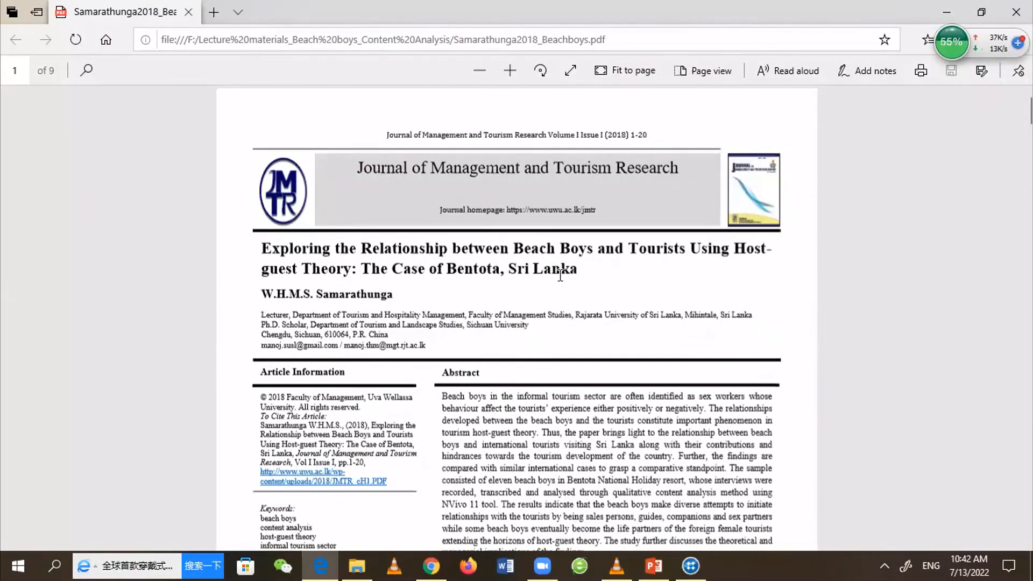
pyautogui.scroll(-10, 560, 275)
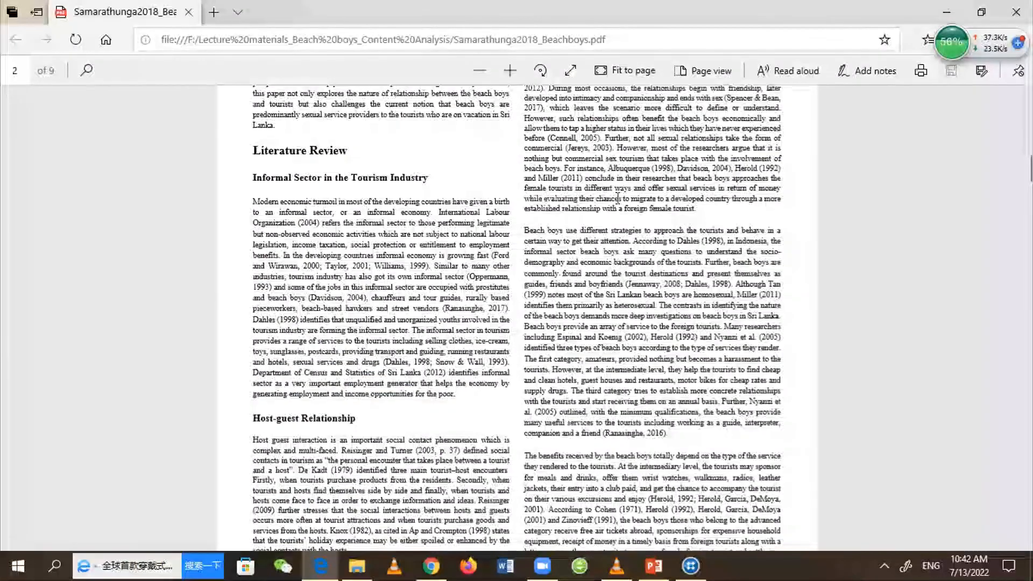
pyautogui.scroll(-10, 587, 165)
pyautogui.scroll(-1, 587, 165)
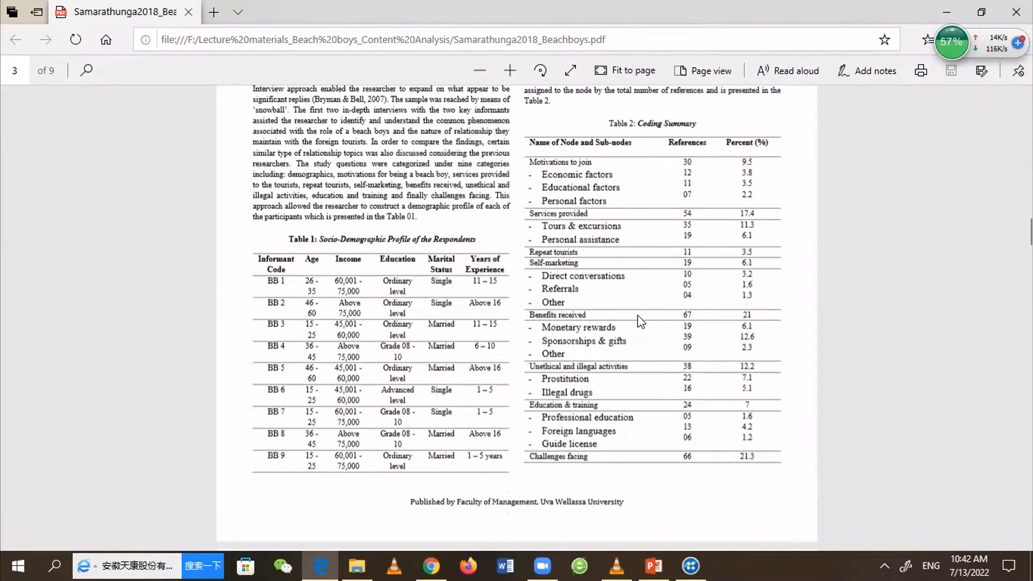
pyautogui.scroll(3, 640, 321)
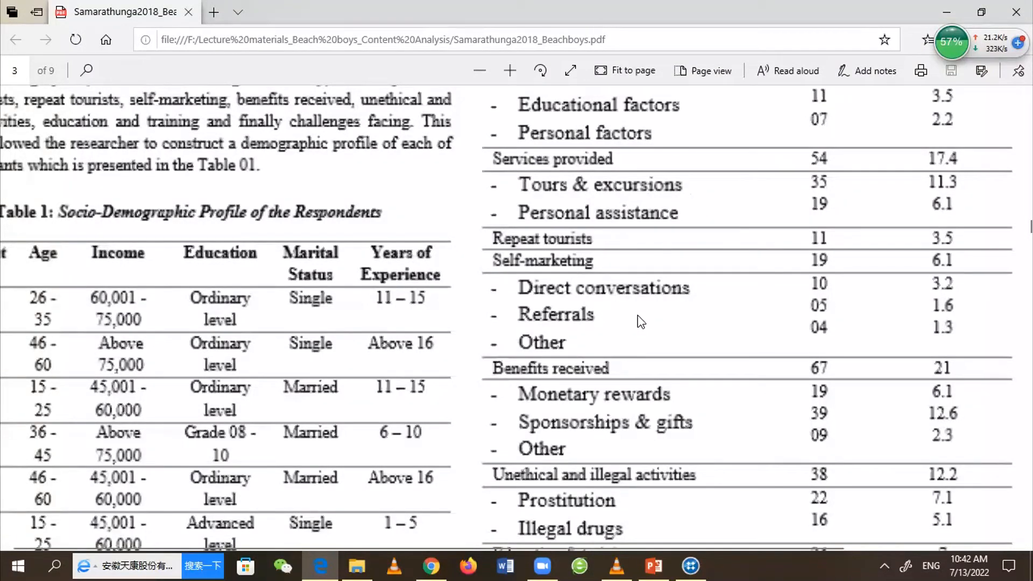
pyautogui.scroll(-1, 646, 291)
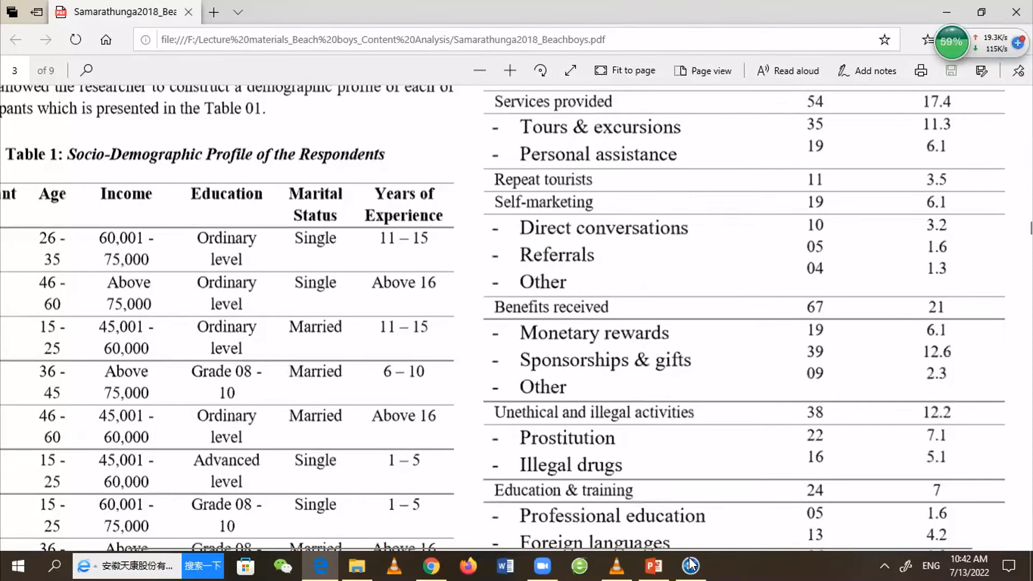
pyautogui.scroll(-2, 656, 301)
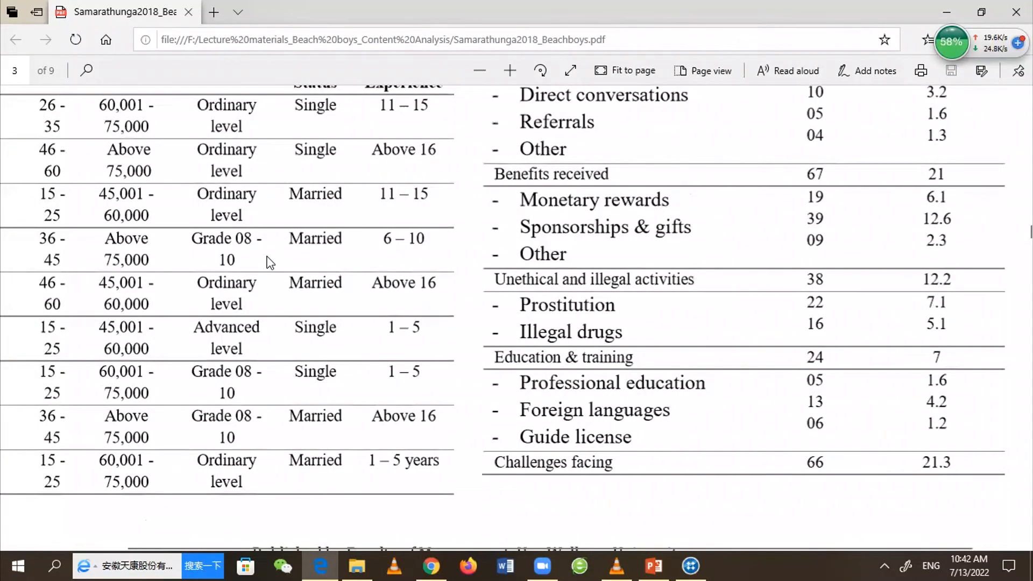
# Switch back to NVivo and select the Benefits received node under Beach Boys
pyautogui.hotkey('alt', 'Tab')
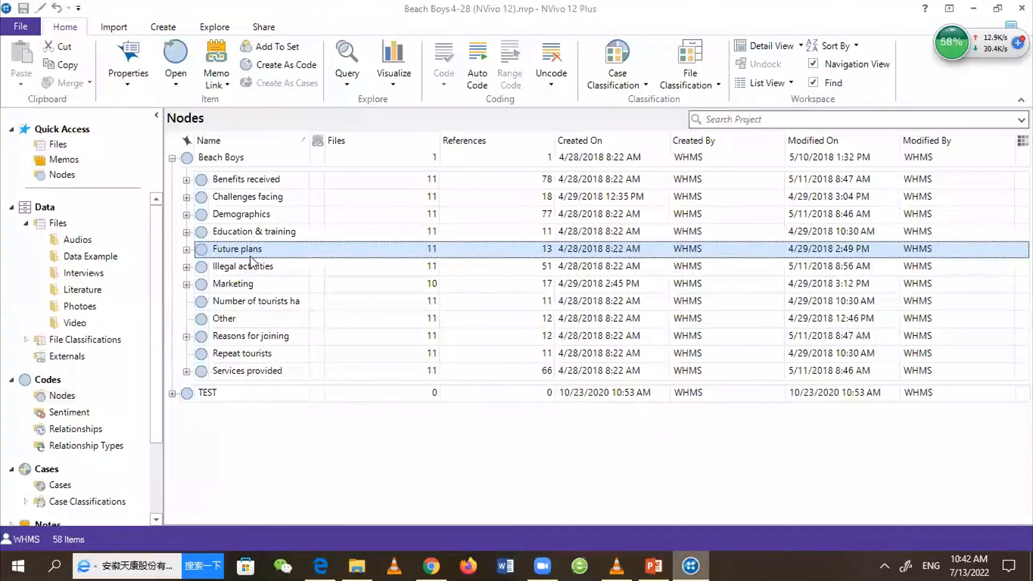
pyautogui.click(241, 184)
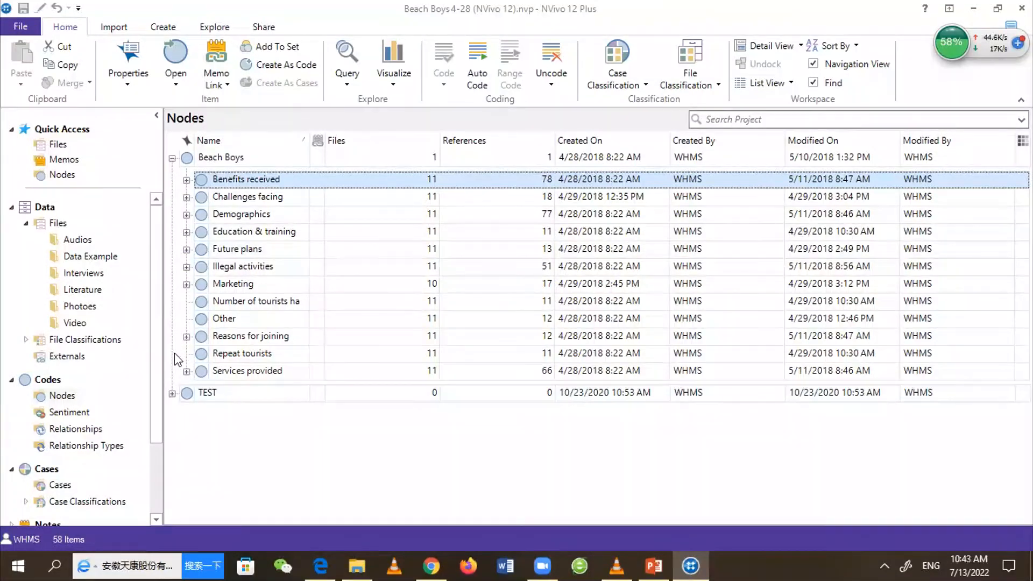
# Delete the top-level TEST node from the project's node list
pyautogui.click(173, 394)
pyautogui.click(173, 374)
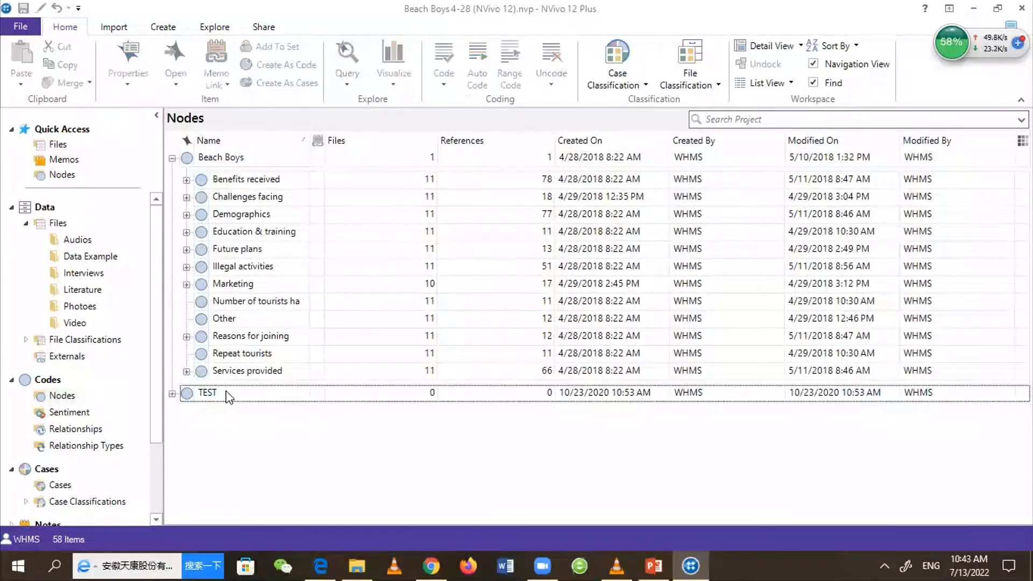
pyautogui.rightClick(228, 396)
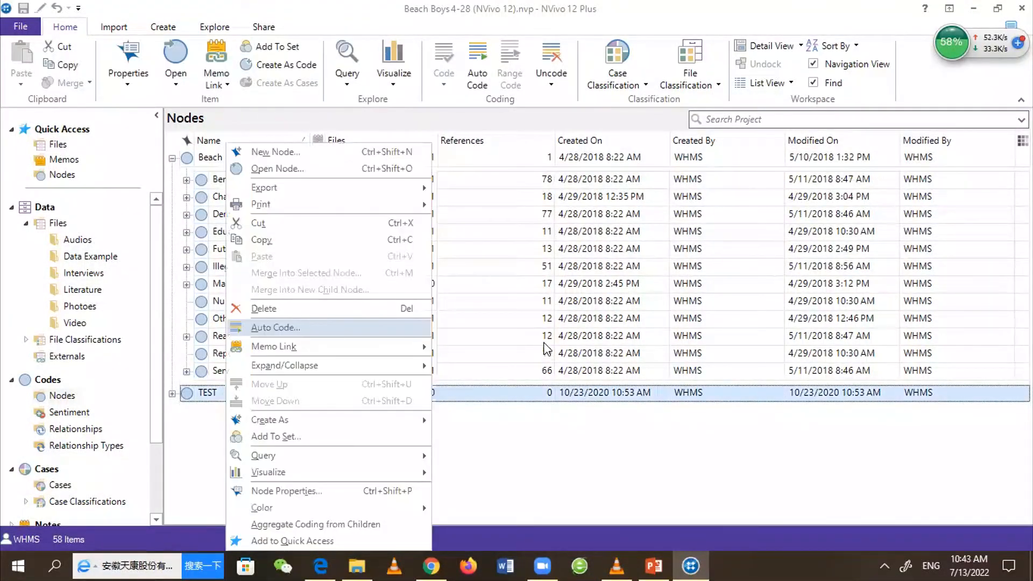
pyautogui.press('Delete')
pyautogui.press('Return')
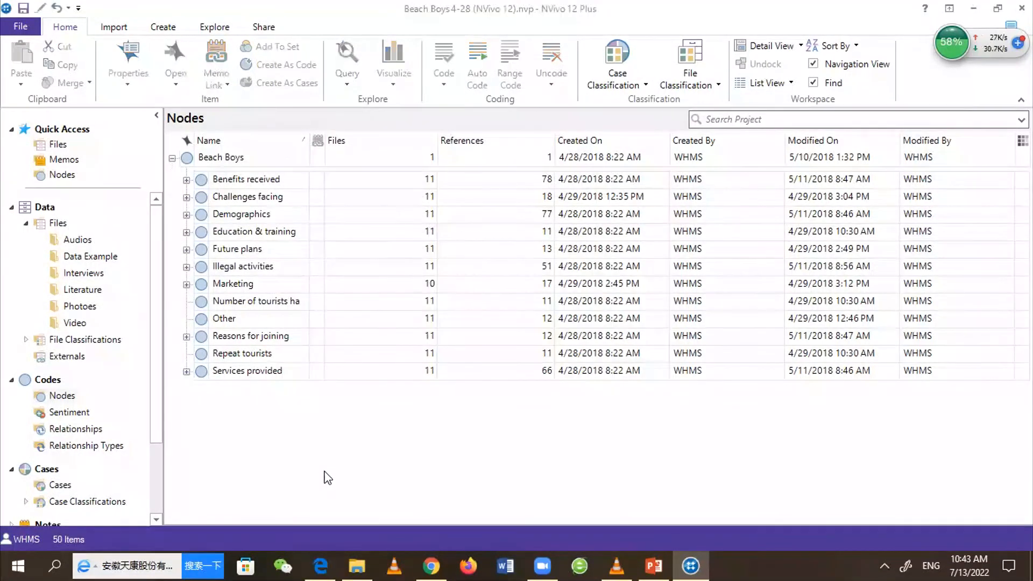
# Export the codebook to the NCAS folder as the Word document Codebook - Beach Boys 4-28 - 7-13-2022, without file and reference numbers
pyautogui.rightClick(326, 478)
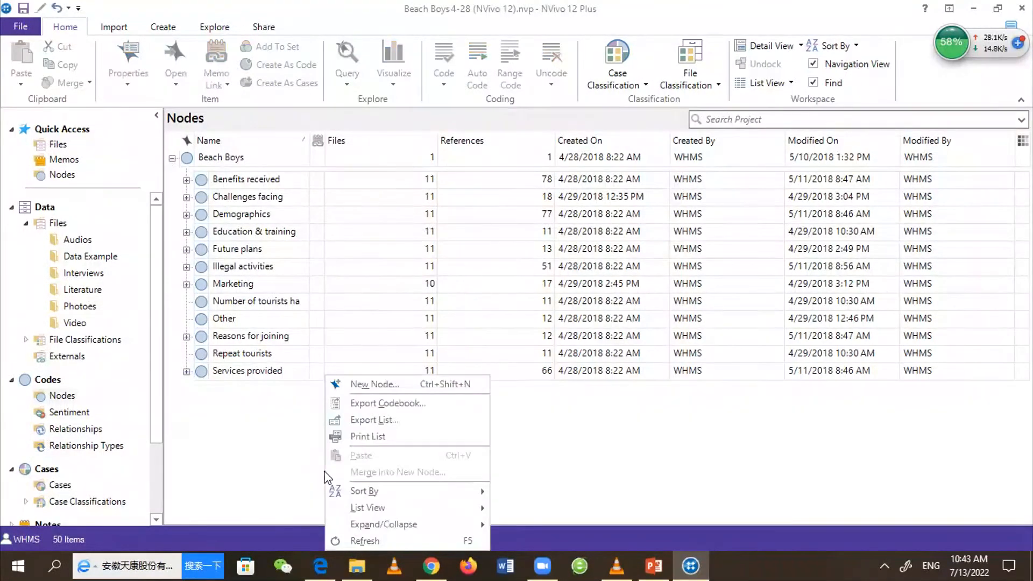
pyautogui.click(415, 408)
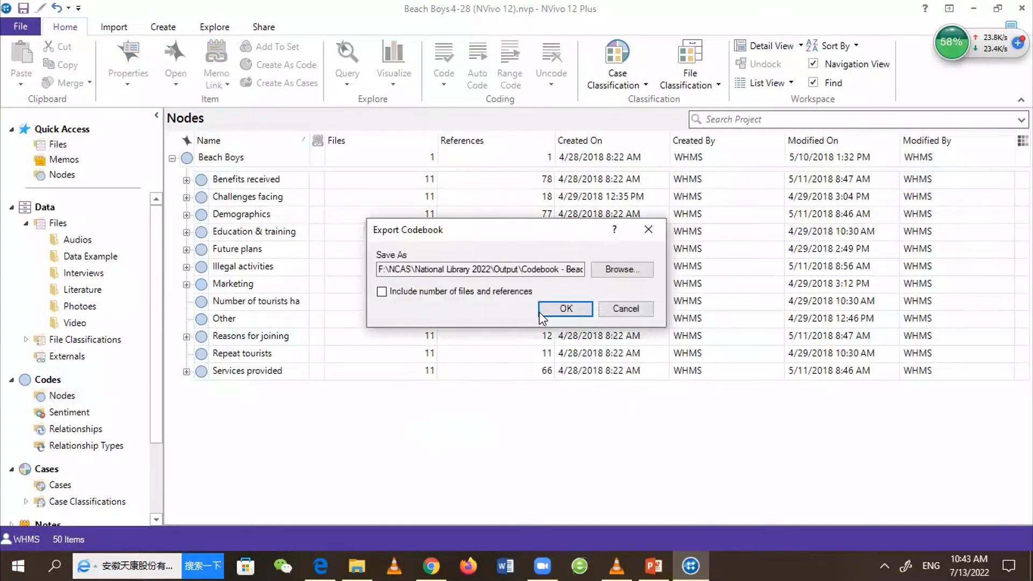
pyautogui.click(631, 270)
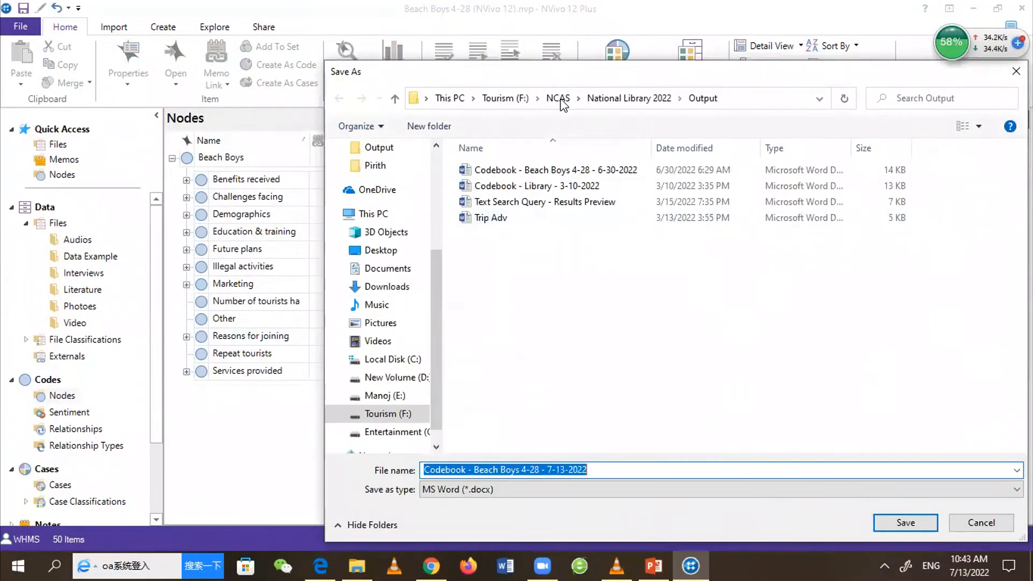
pyautogui.click(559, 100)
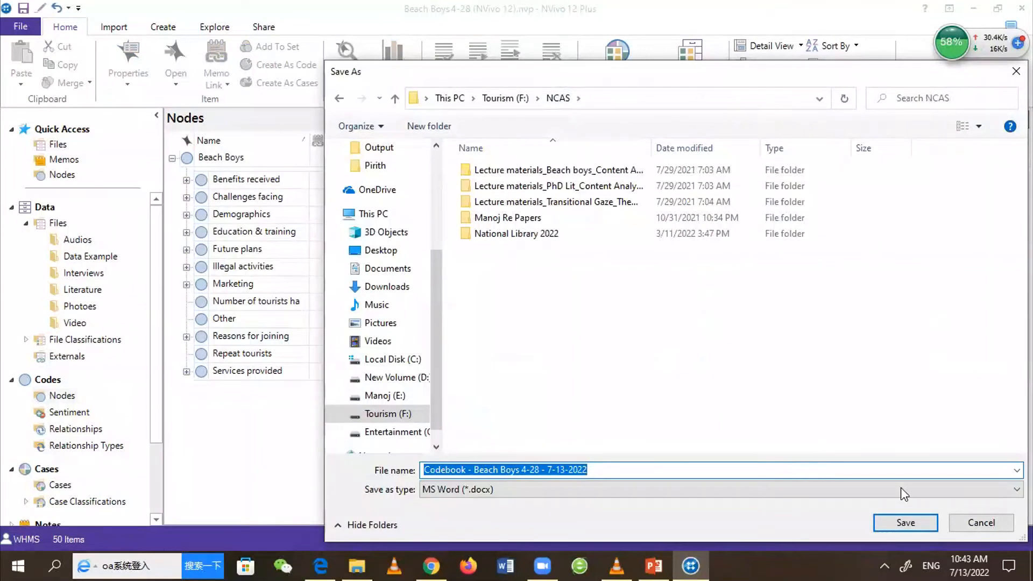
pyautogui.click(913, 527)
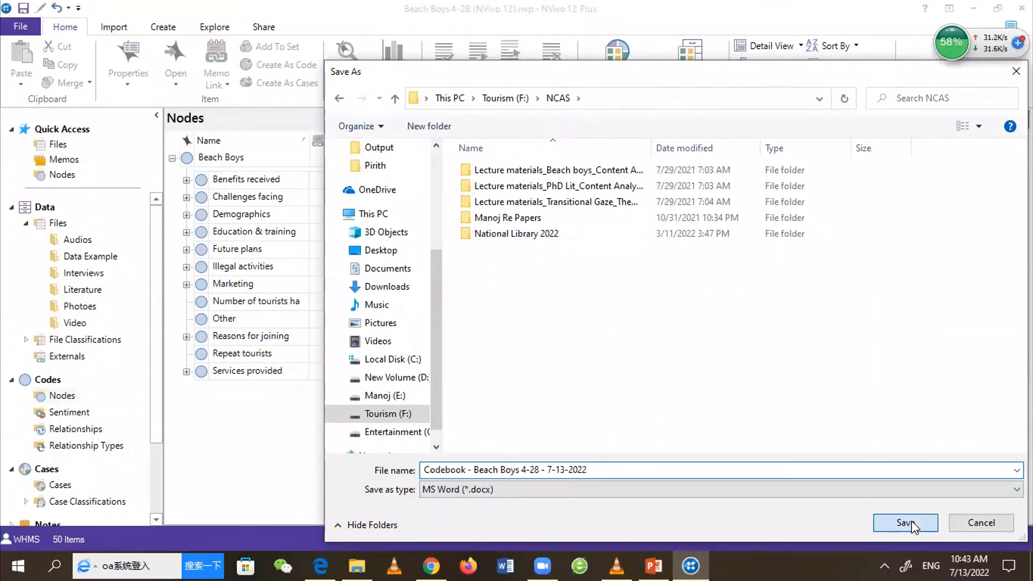
pyautogui.click(574, 311)
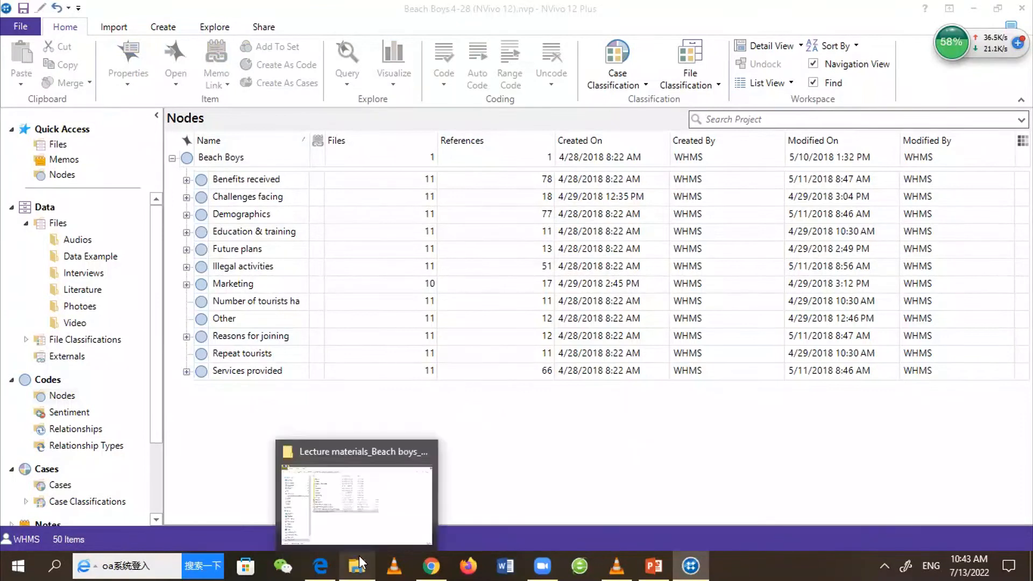
# Open the exported codebook in Word through File Explorer, look over its node names and go to the Description cell of Benefits received
pyautogui.click(359, 563)
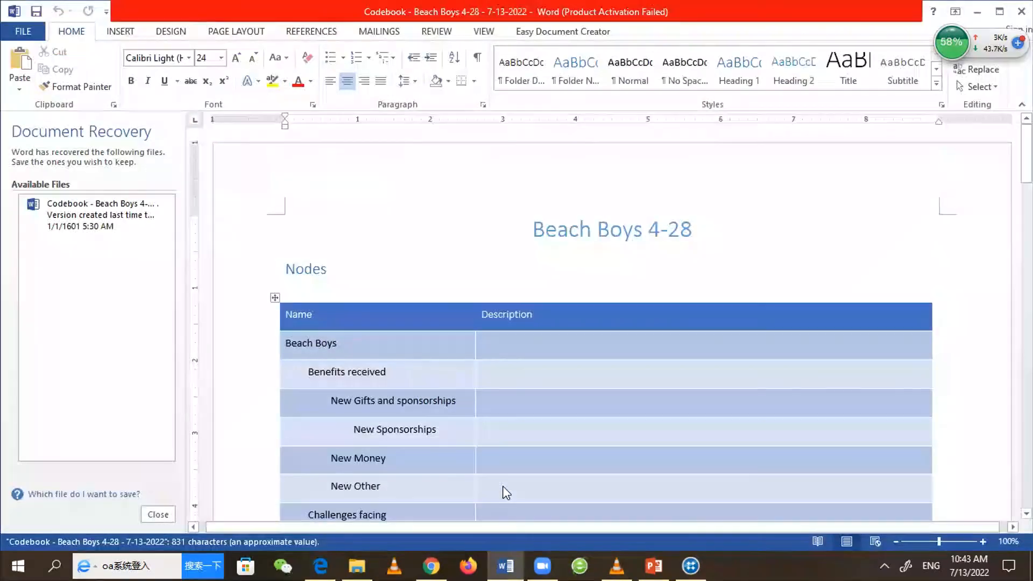
pyautogui.click(668, 431)
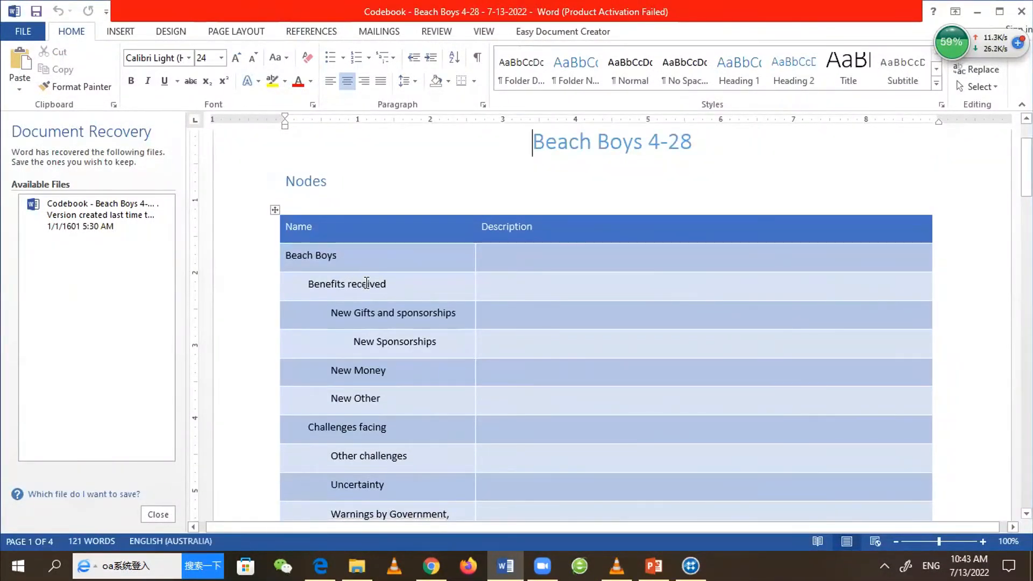
pyautogui.click(367, 284)
pyautogui.moveTo(410, 340); pyautogui.dragTo(409, 317)
pyautogui.click(409, 340)
pyautogui.scroll(-1, 409, 341)
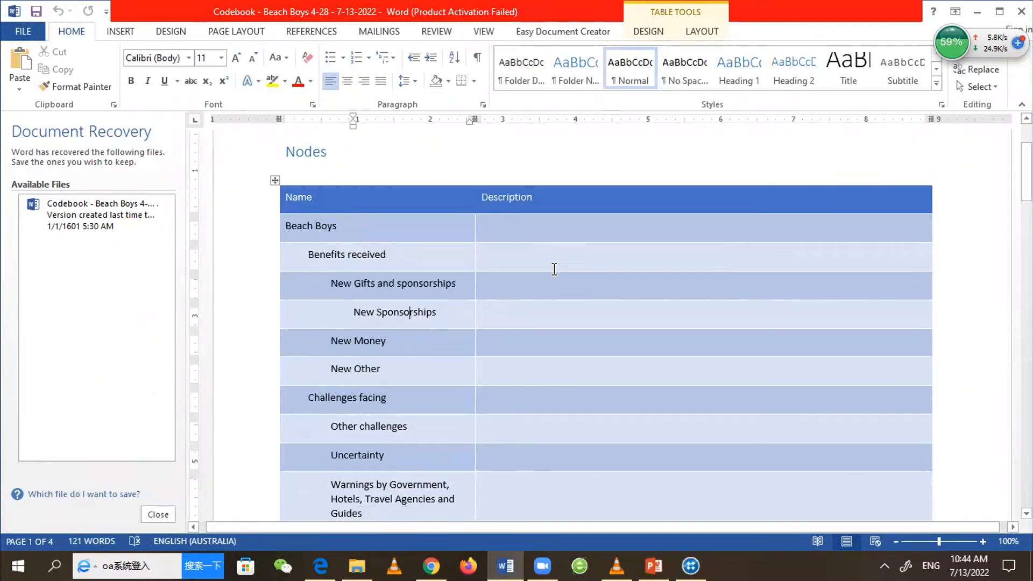
pyautogui.click(519, 252)
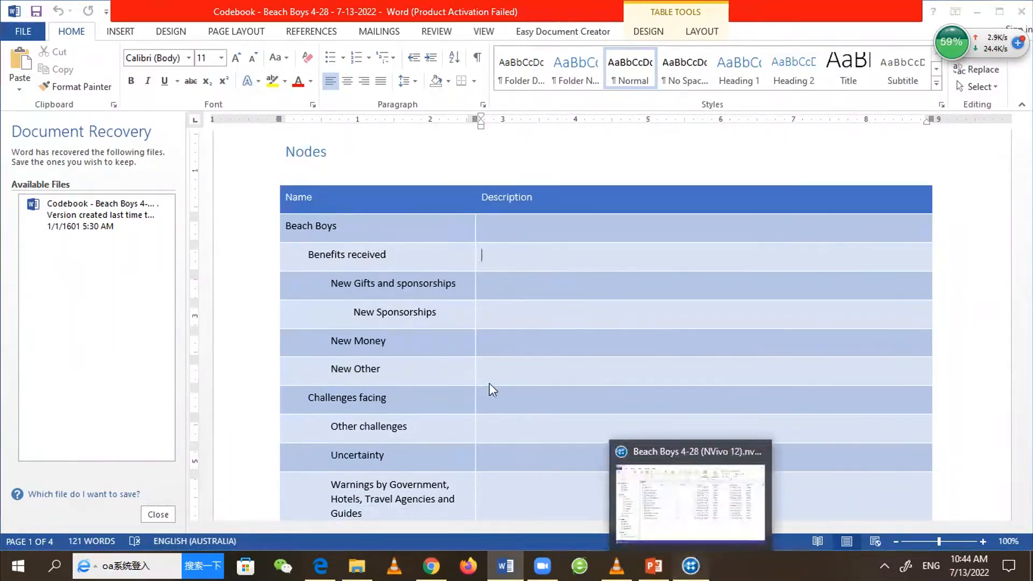
# Switch back to NVivo, expand Benefits received and read through the references coded at its New Money child node
pyautogui.hotkey('alt', 'Tab')
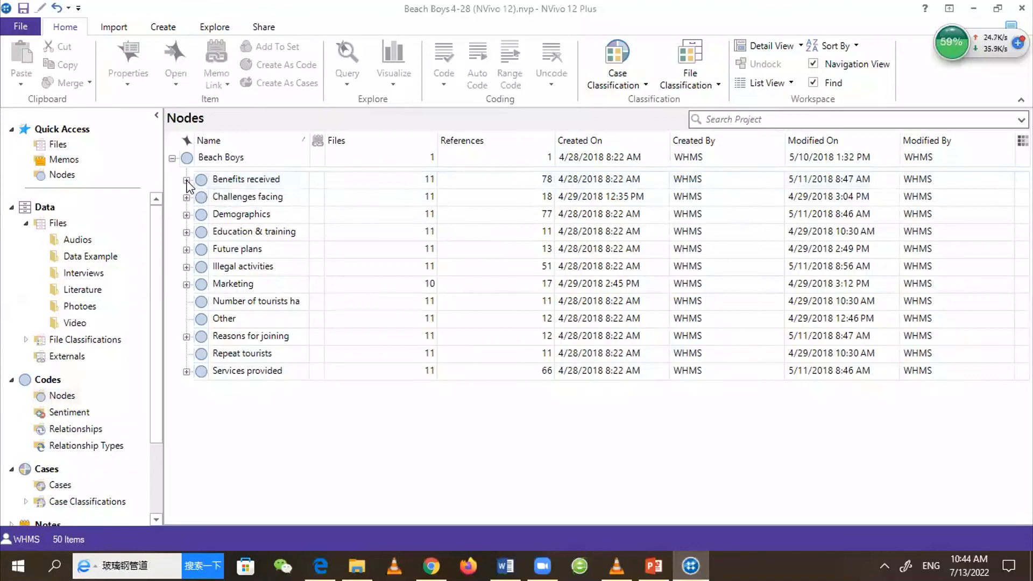
pyautogui.click(186, 180)
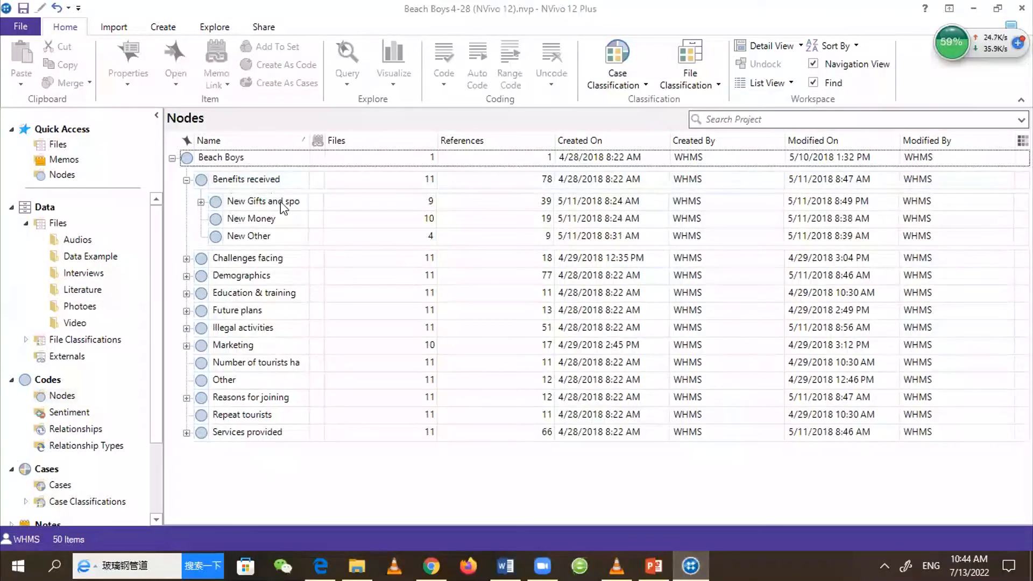
pyautogui.click(254, 218)
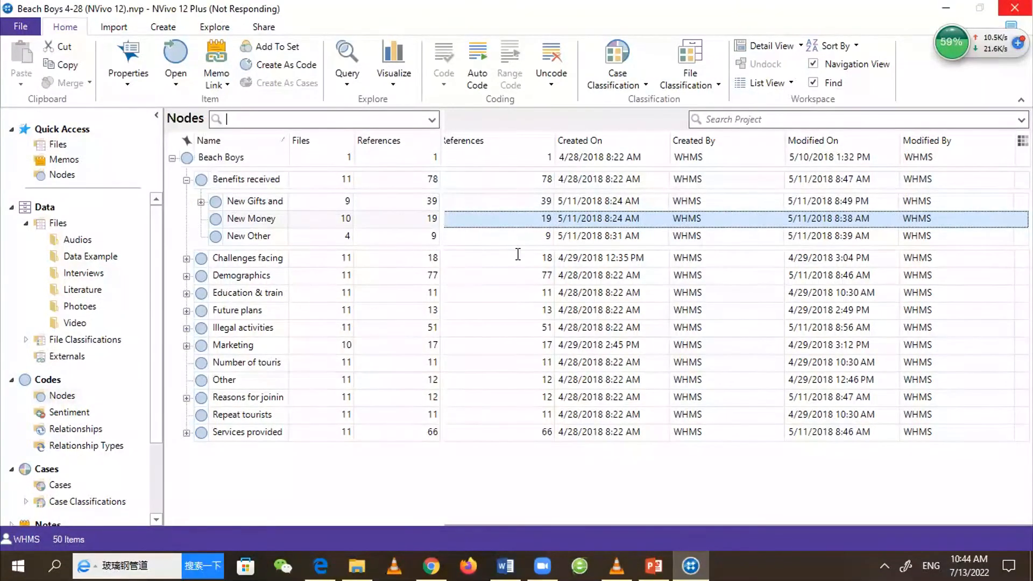
pyautogui.scroll(-15, 630, 295)
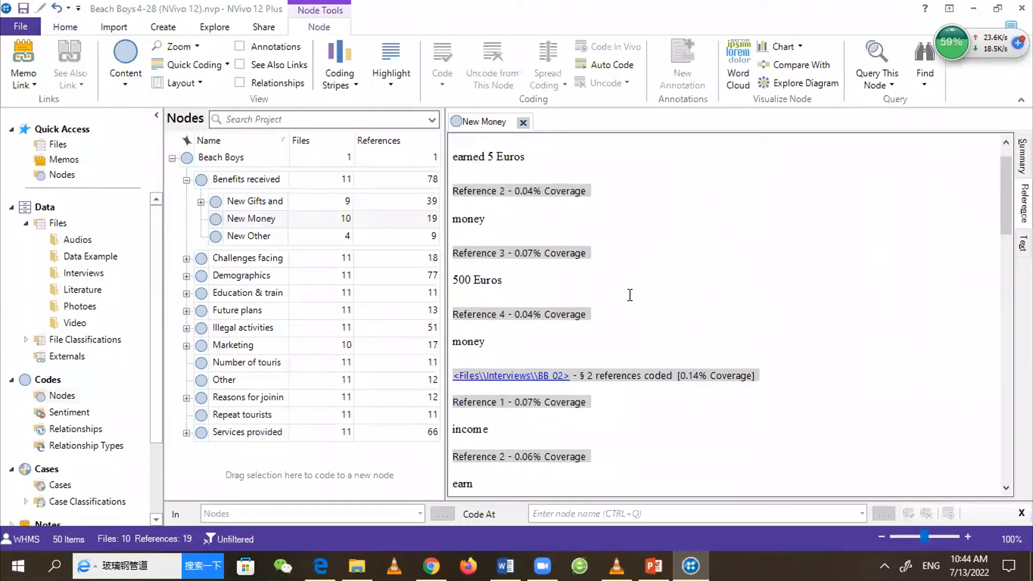
pyautogui.scroll(-3, 630, 295)
pyautogui.scroll(6, 630, 295)
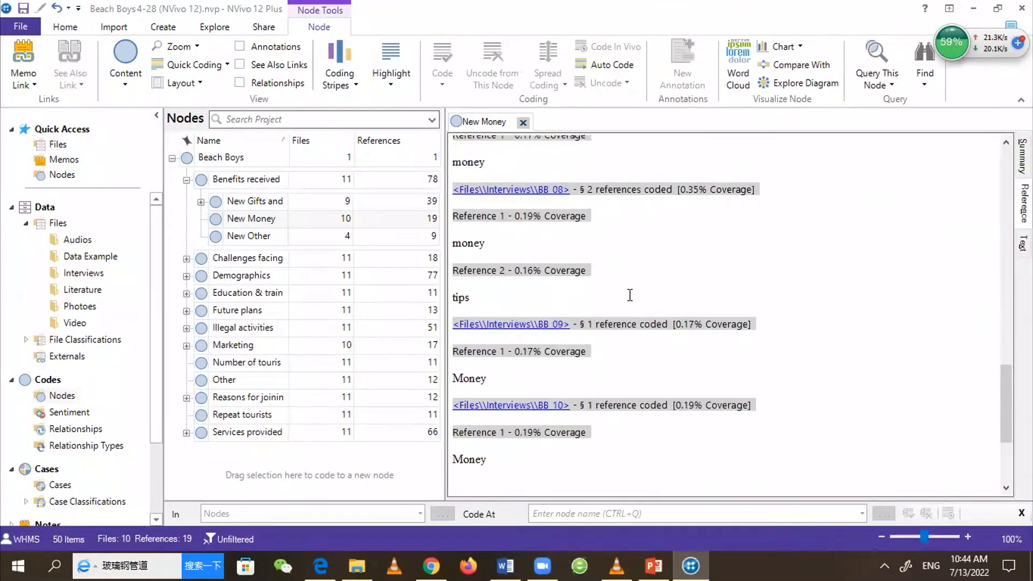
# Read the references coded at New Other and at the New Sponsorships node under New Gifts and sponsorships
pyautogui.click(412, 238)
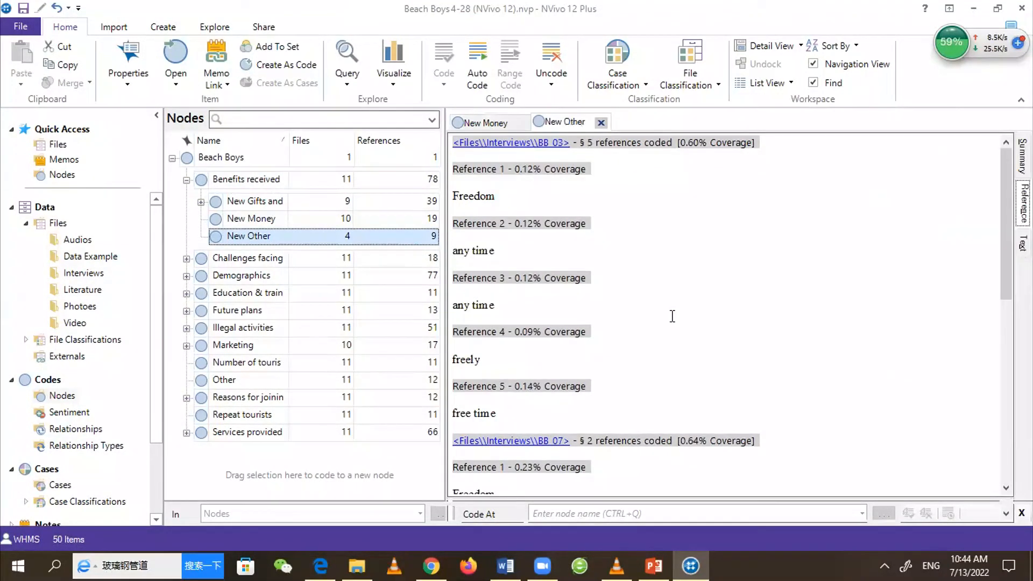
pyautogui.scroll(-4, 673, 316)
pyautogui.scroll(6, 672, 316)
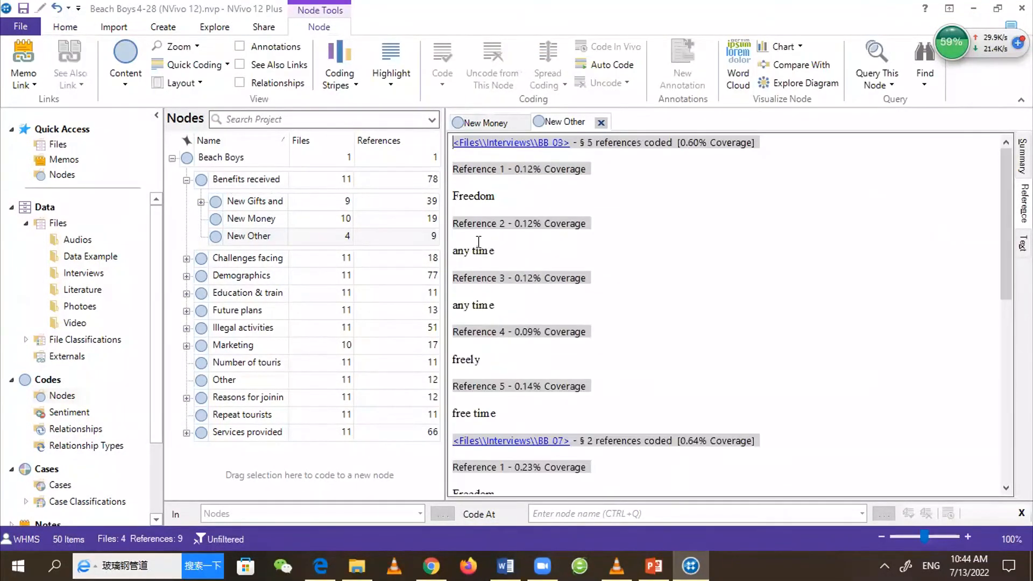
pyautogui.click(202, 207)
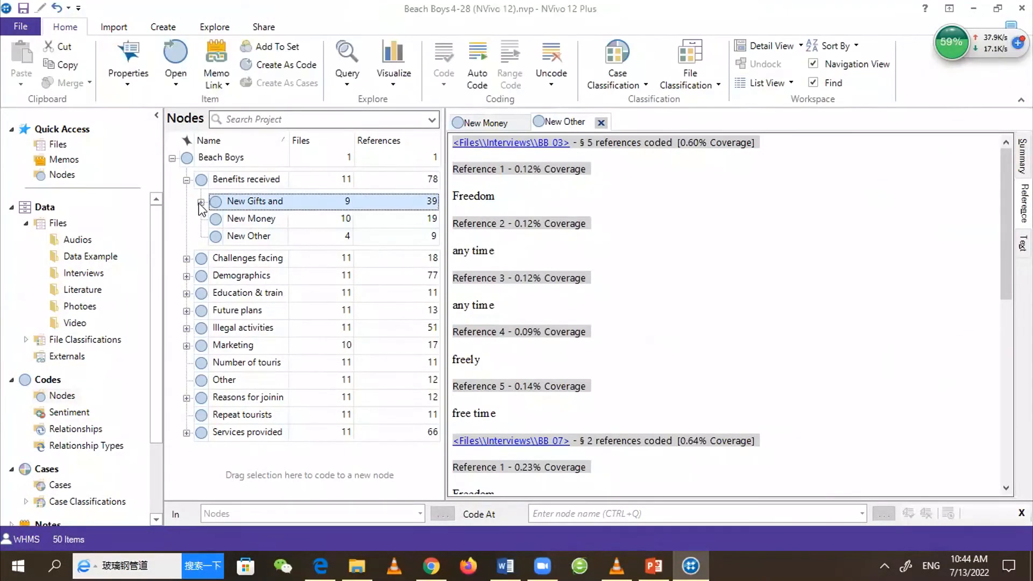
pyautogui.click(201, 203)
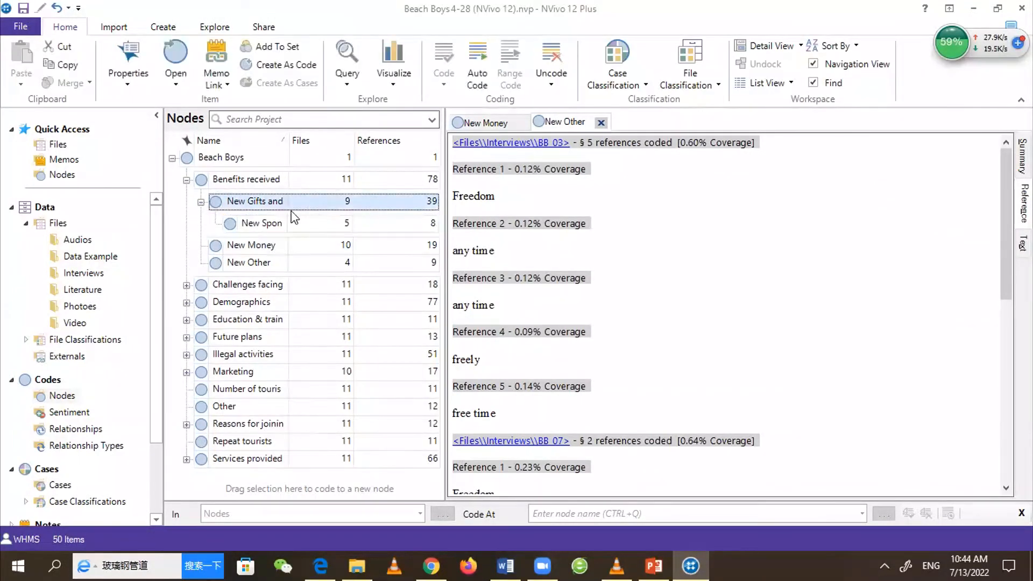
pyautogui.doubleClick(255, 224)
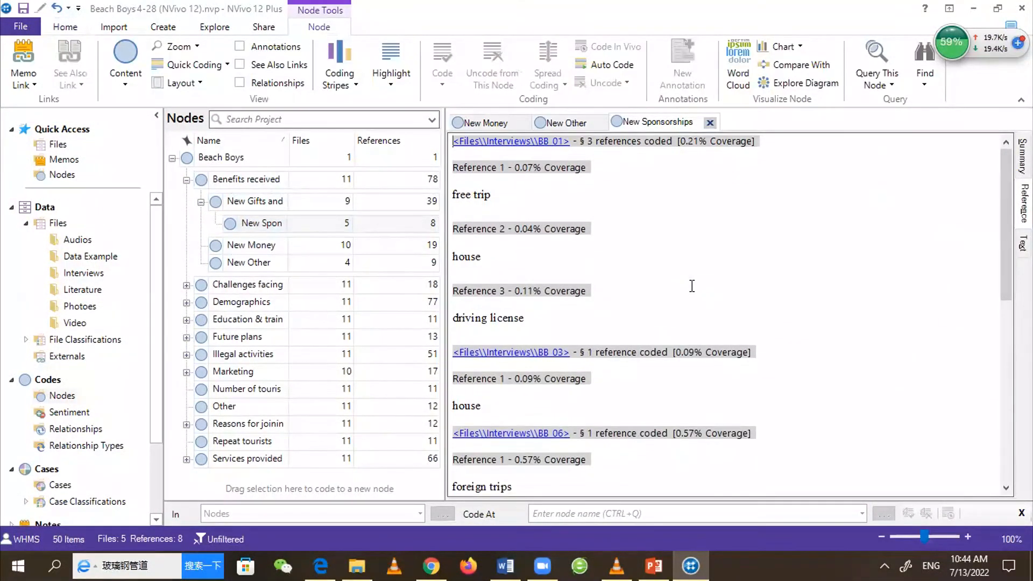
# Open the New Gifts and sponsorships node and bring up the source interview of its "new house" reference
pyautogui.doubleClick(288, 200)
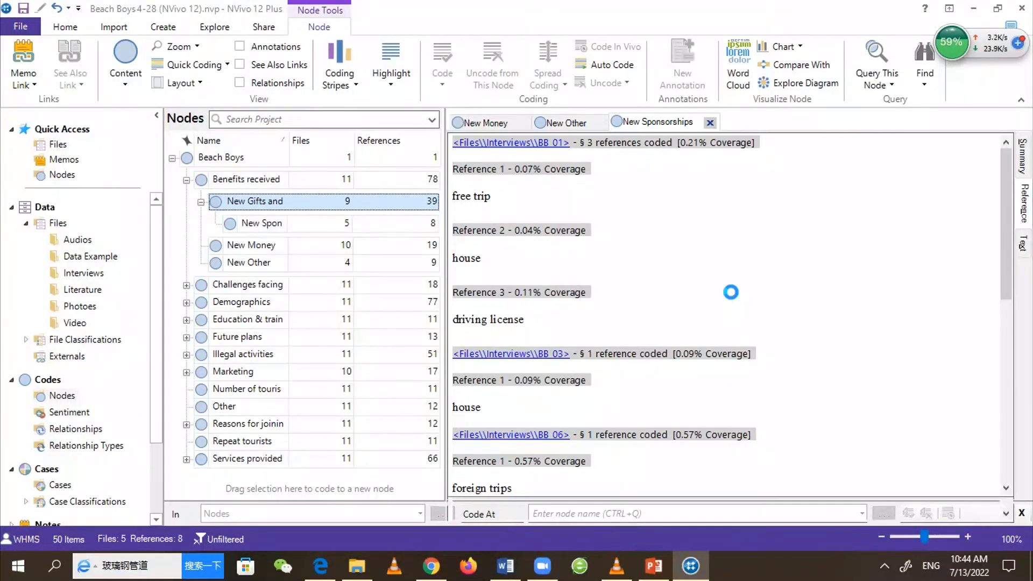
pyautogui.click(503, 257)
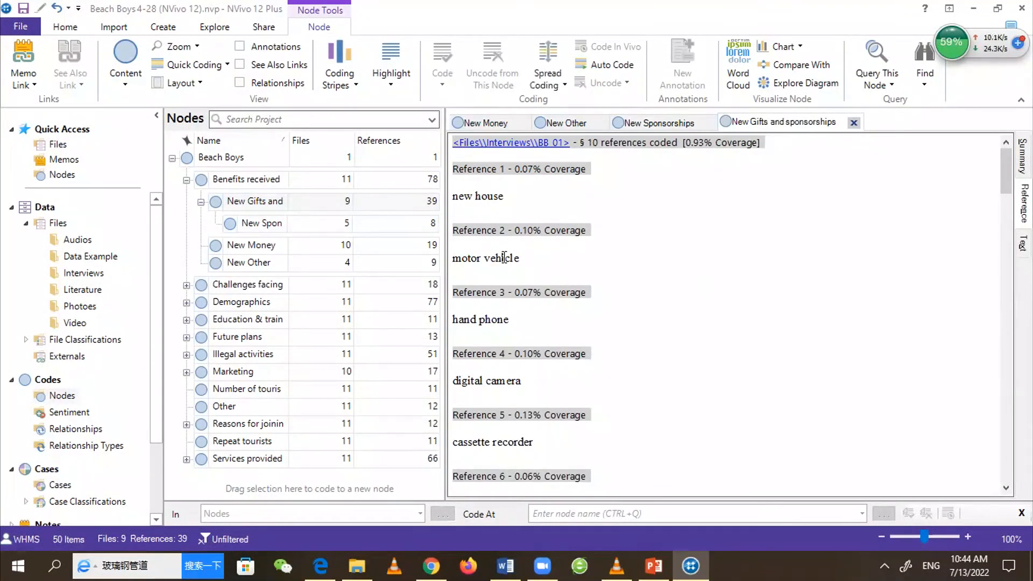
pyautogui.rightClick(486, 198)
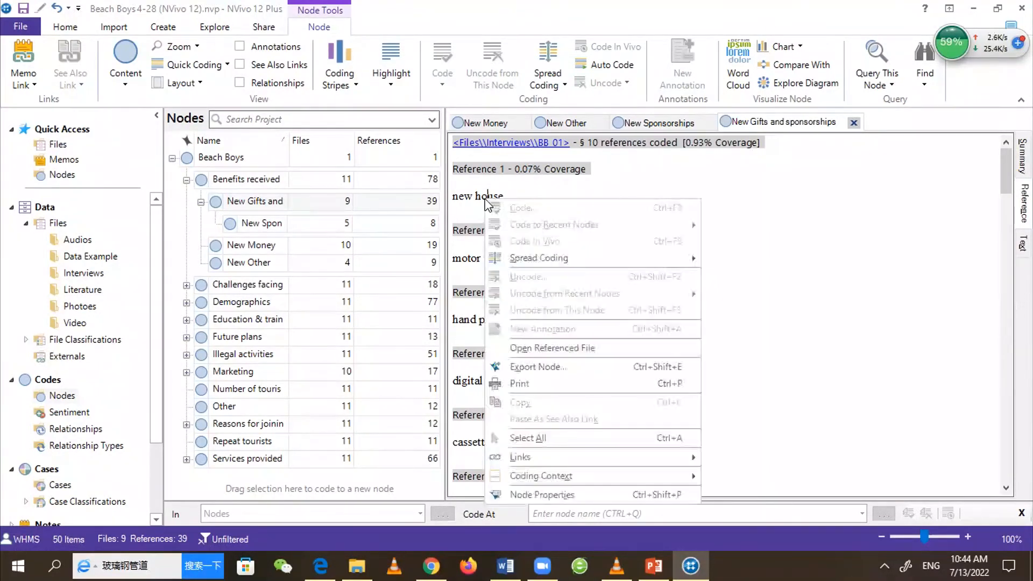
pyautogui.click(570, 347)
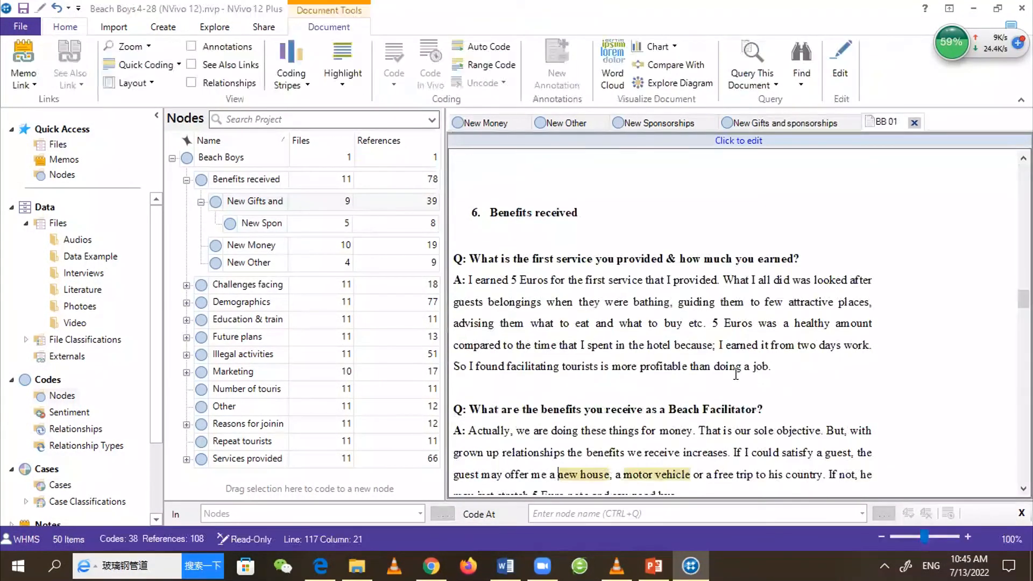
pyautogui.scroll(-3, 559, 475)
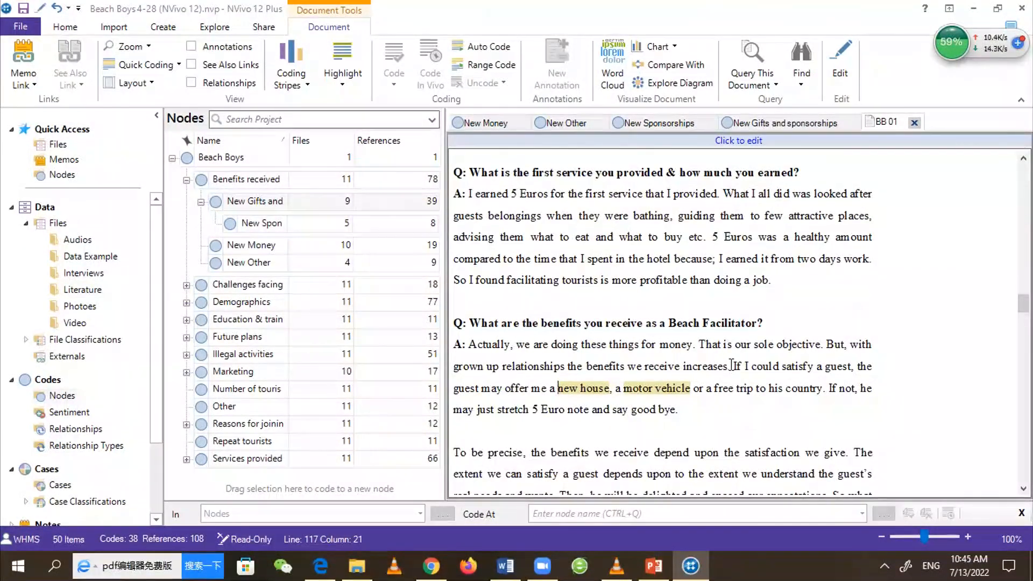
# Copy the interview sentence from "If I could satisfy a guest" to "a free trip to his country."
pyautogui.moveTo(732, 366); pyautogui.dragTo(809, 377)
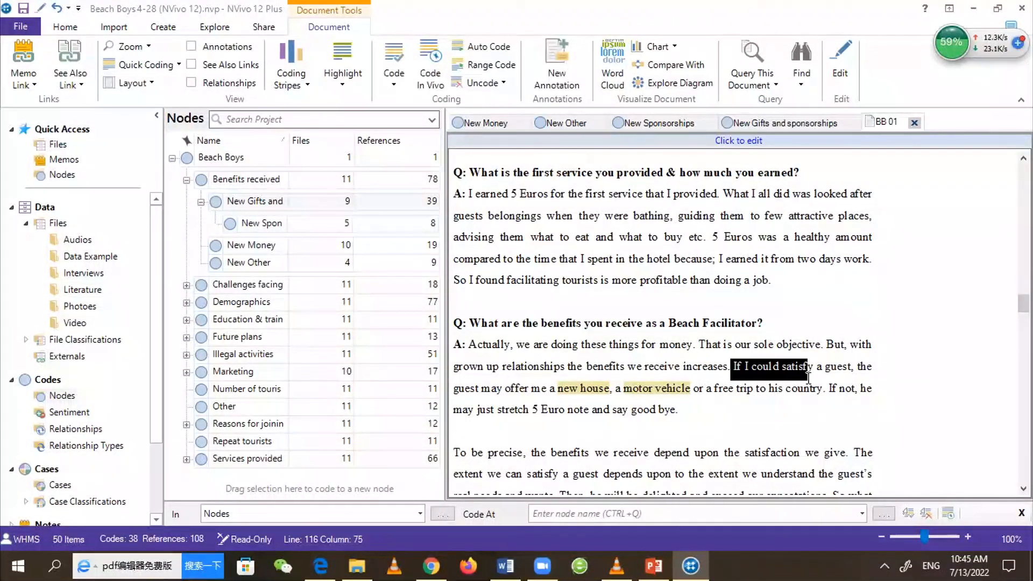
pyautogui.moveTo(809, 377)
pyautogui.mouseDown()
pyautogui.moveTo(810, 388)
pyautogui.moveTo(825, 389)
pyautogui.mouseUp()
pyautogui.hotkey('ctrl', 'c')
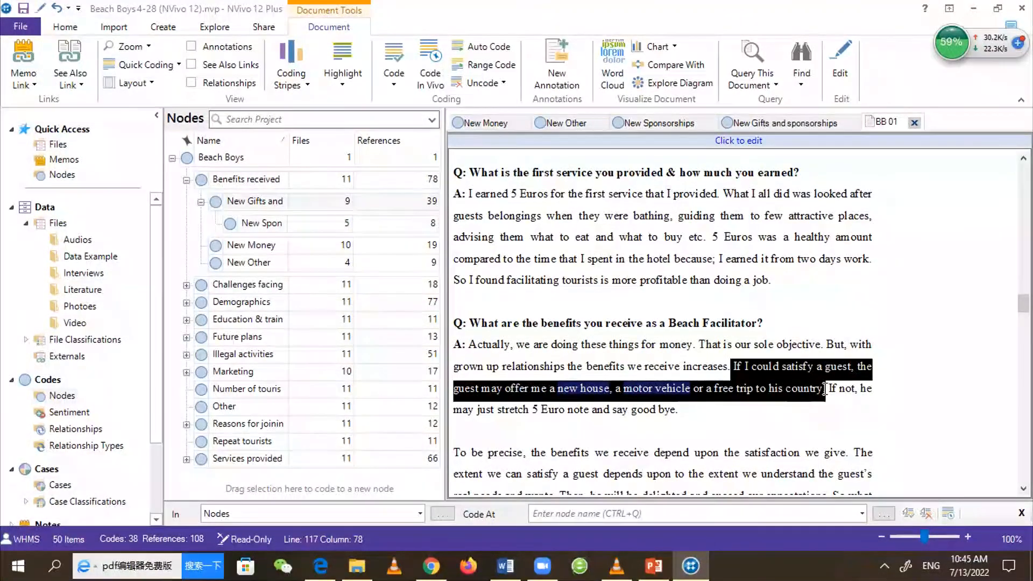
pyautogui.rightClick(780, 375)
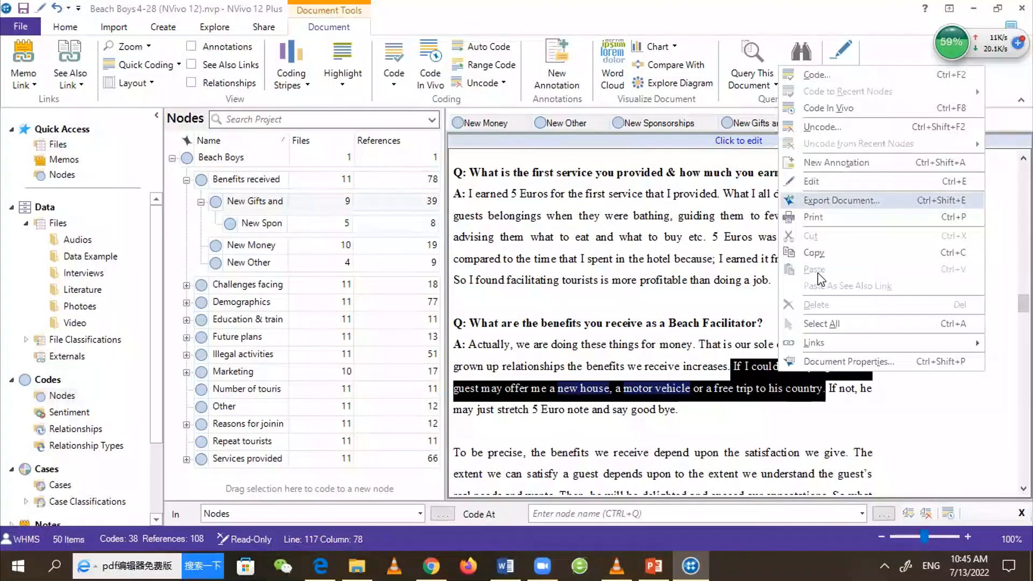
pyautogui.click(813, 252)
# Switch to the Word codebook and paste the copied interview sentence into the Description cell of Benefits received
pyautogui.moveTo(493, 563)
pyautogui.click(504, 506)
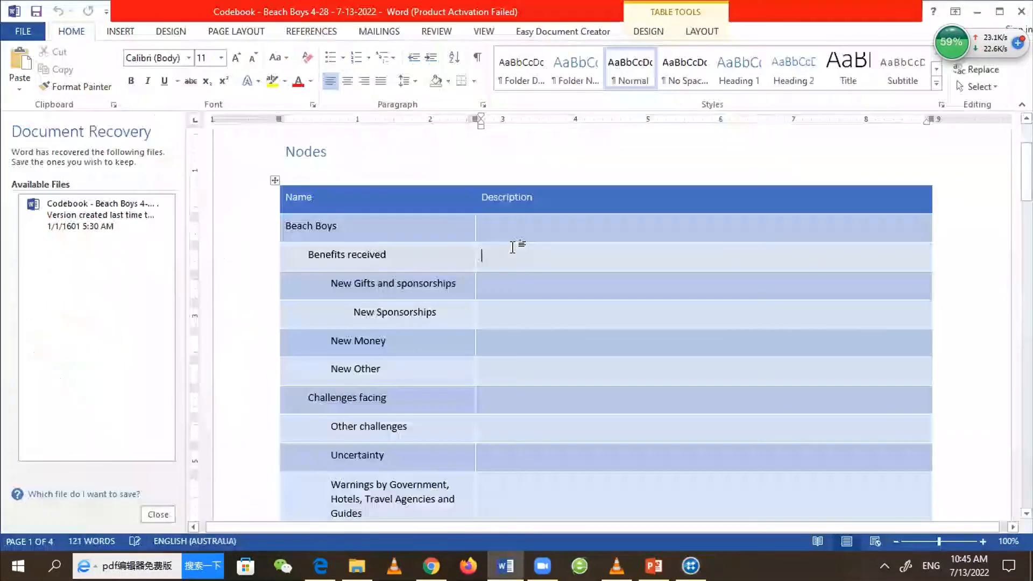
pyautogui.hotkey('alt', 'v')
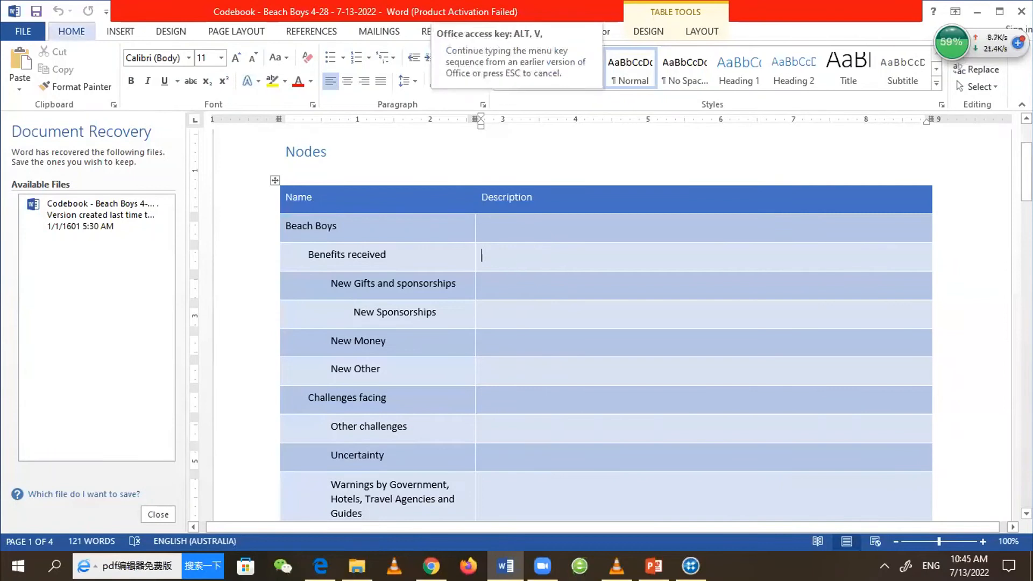
pyautogui.click(528, 253)
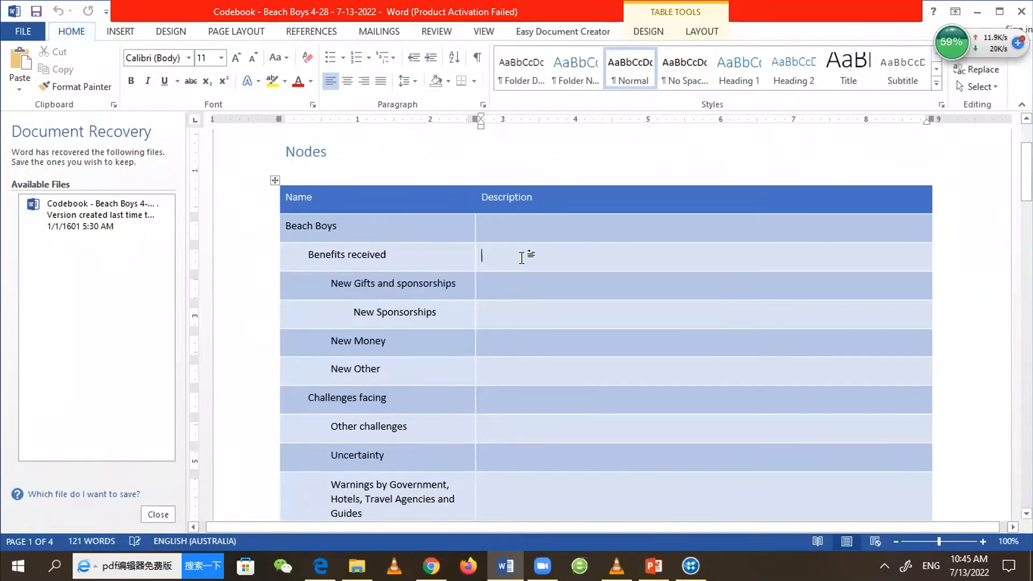
pyautogui.rightClick(551, 318)
pyautogui.click(555, 318)
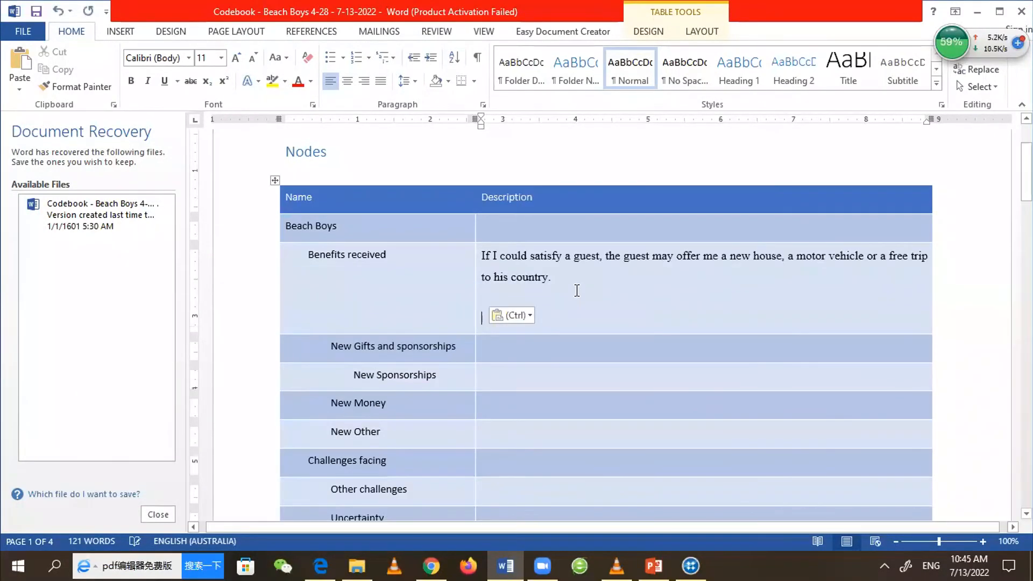
# Remove the blank line and final period of the Benefits received quote, enclose it in quotation marks, attribute it to BB01 and start a new line
pyautogui.press('BackSpace')
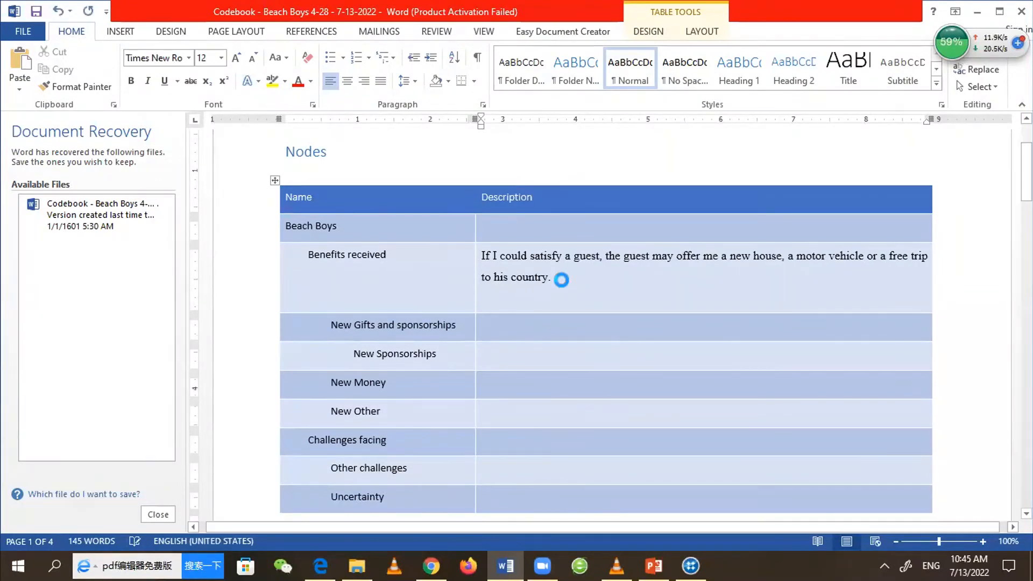
pyautogui.click(564, 281)
pyautogui.press('BackSpace')
pyautogui.write('"')
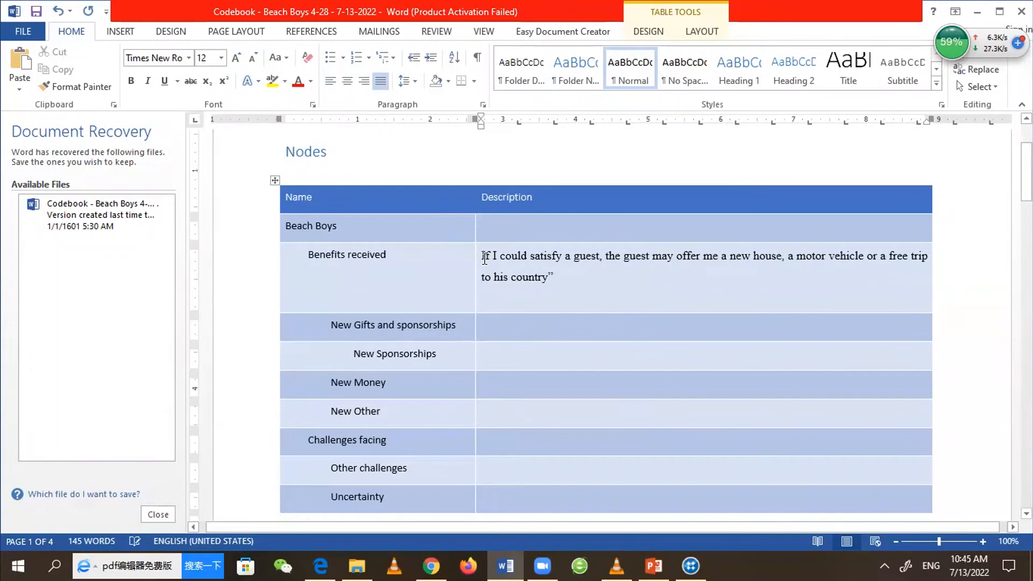
pyautogui.write('"')
pyautogui.click(567, 277)
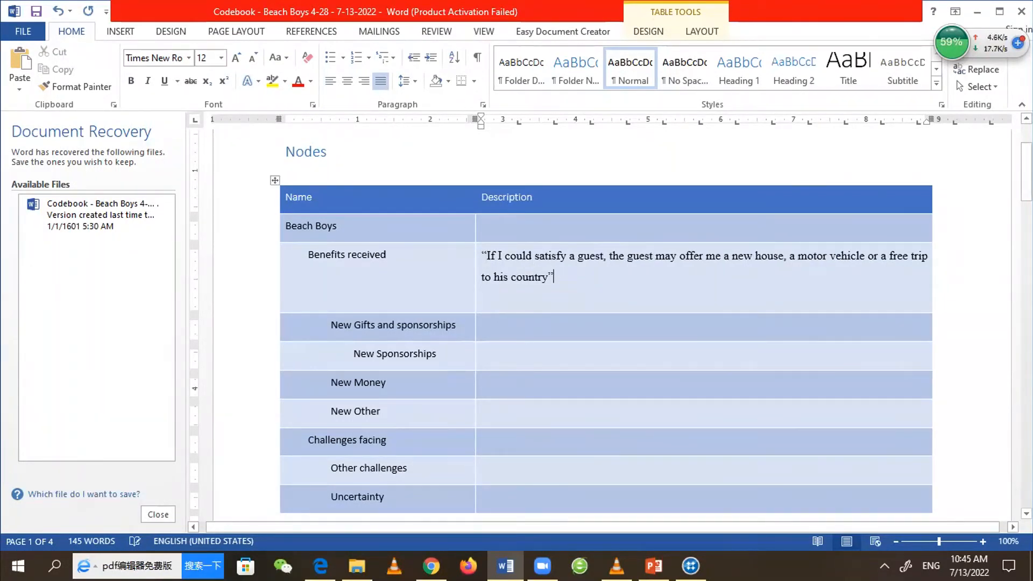
pyautogui.write('BB01')
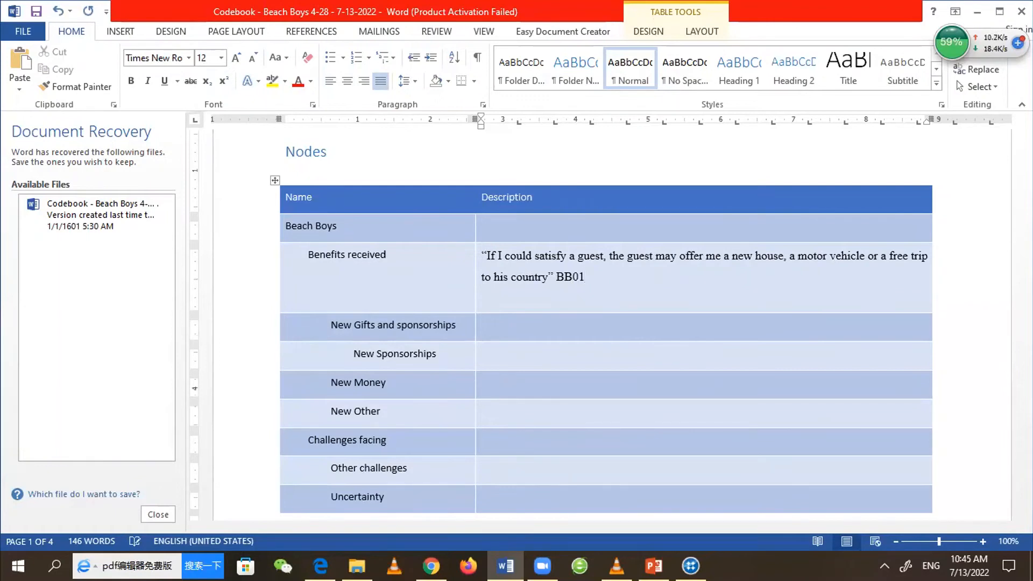
pyautogui.press('Return')
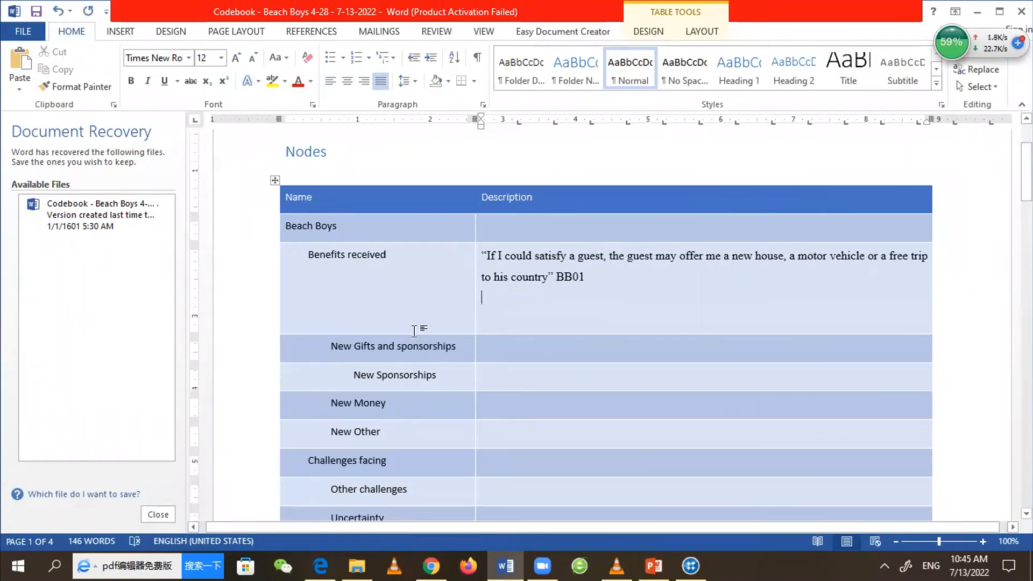
# Switch to NVivo, close the BB 01, New Gifts and sponsorships, New Sponsorships and New Money views, and collapse the Benefits received node
pyautogui.moveTo(689, 565)
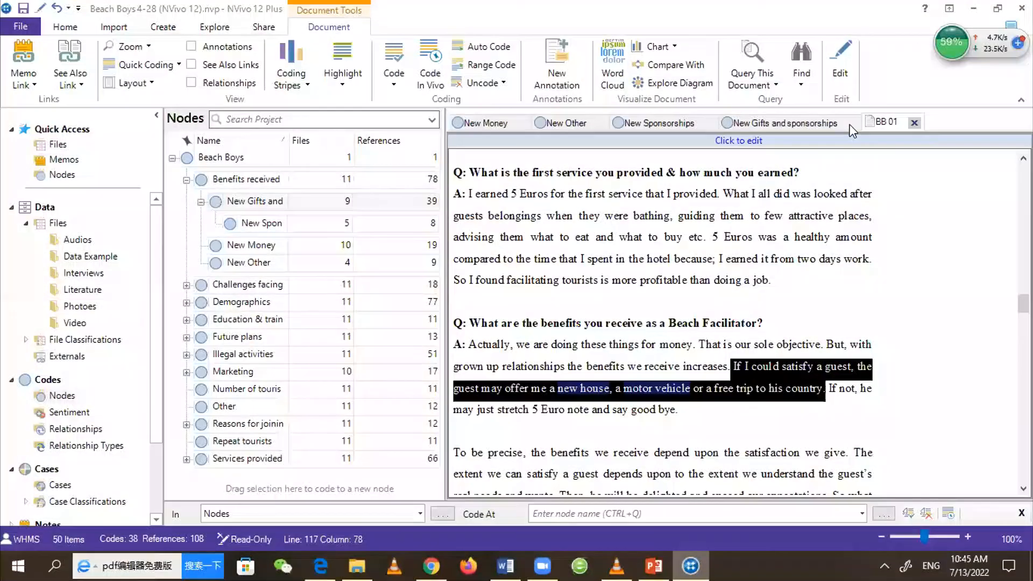
pyautogui.click(780, 126)
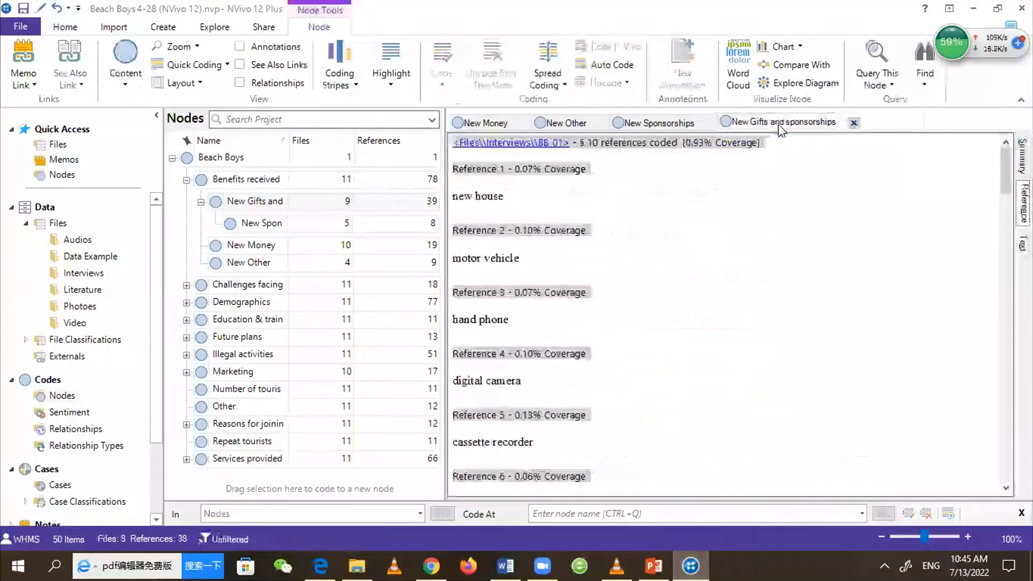
pyautogui.click(712, 123)
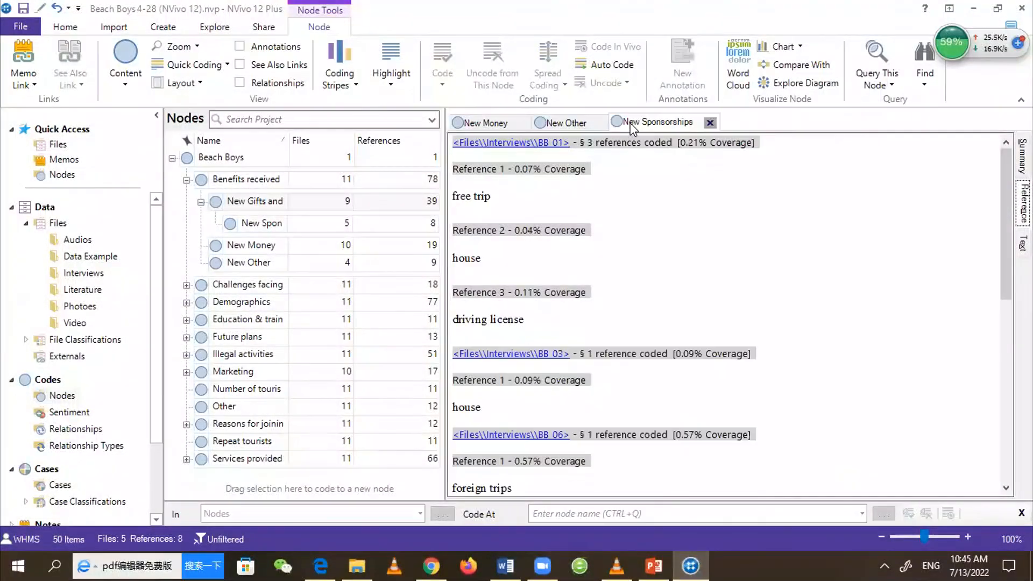
pyautogui.click(522, 123)
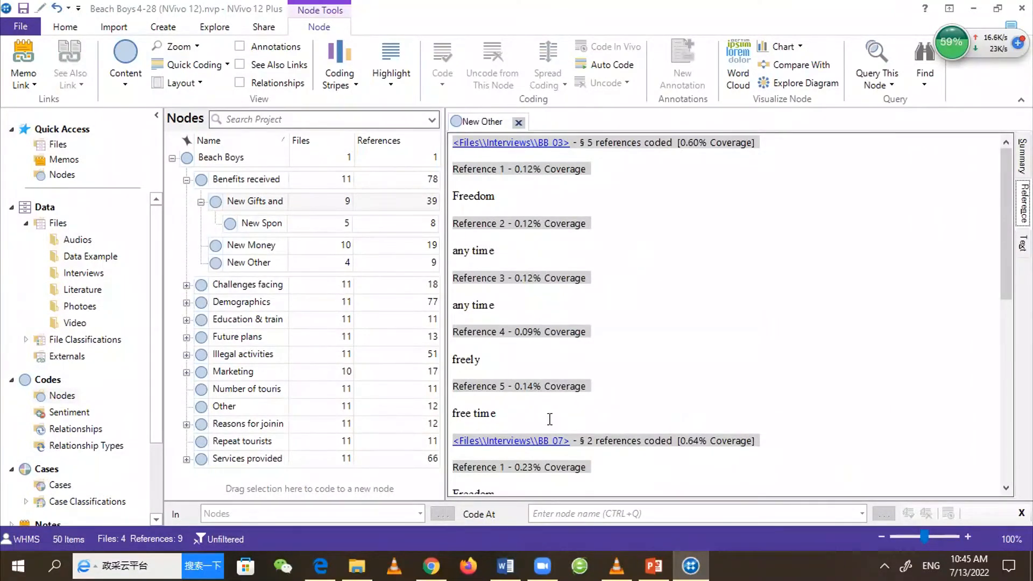
pyautogui.click(186, 183)
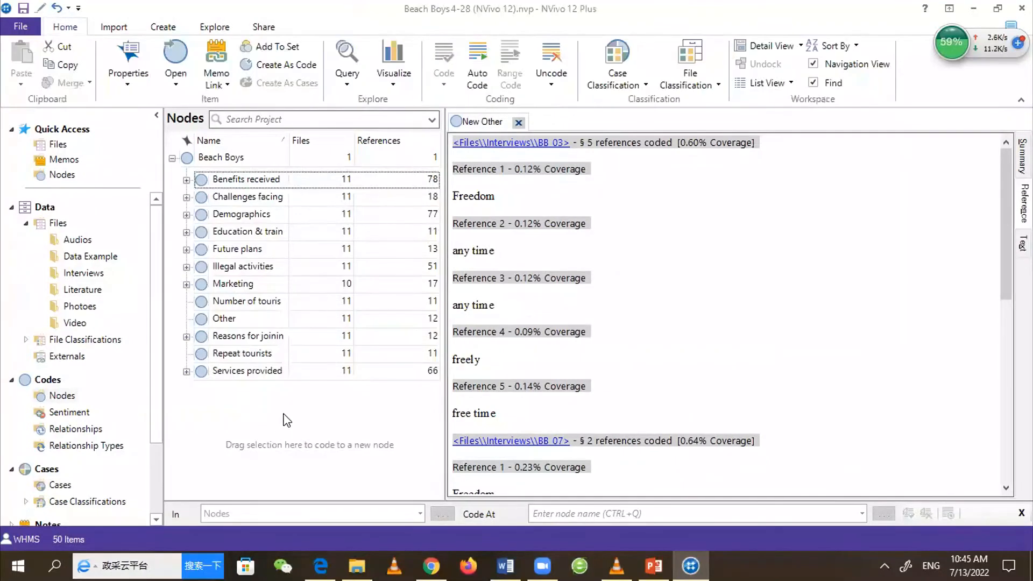
# Export the node list as an Excel file named Nodes in the NCAS folder
pyautogui.rightClick(285, 419)
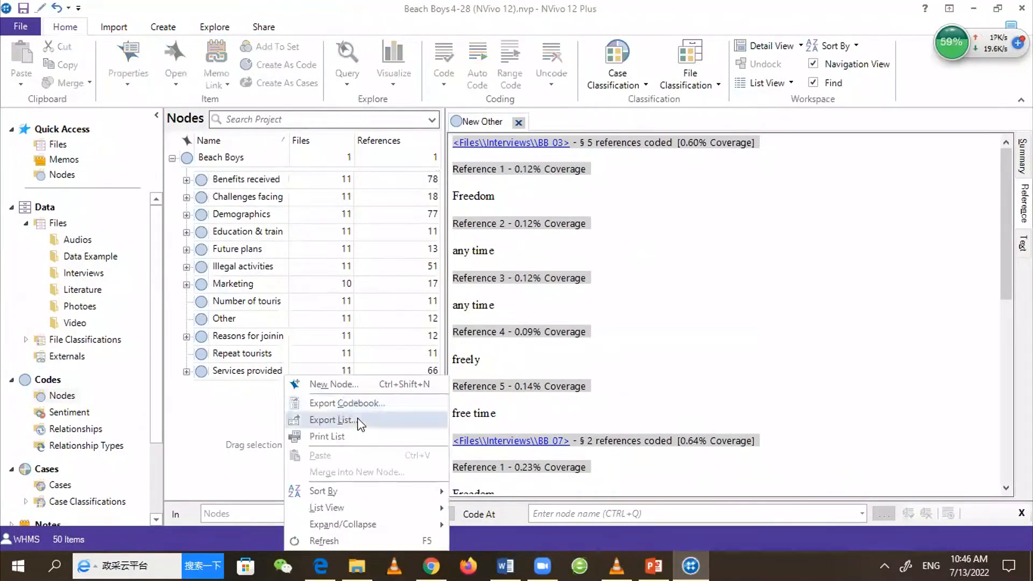
pyautogui.click(359, 422)
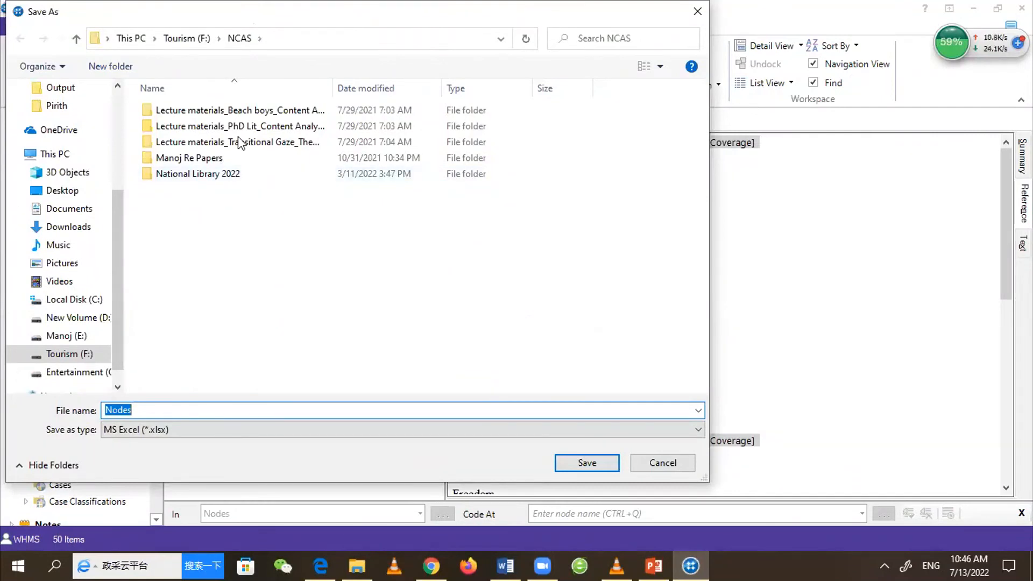
pyautogui.click(593, 464)
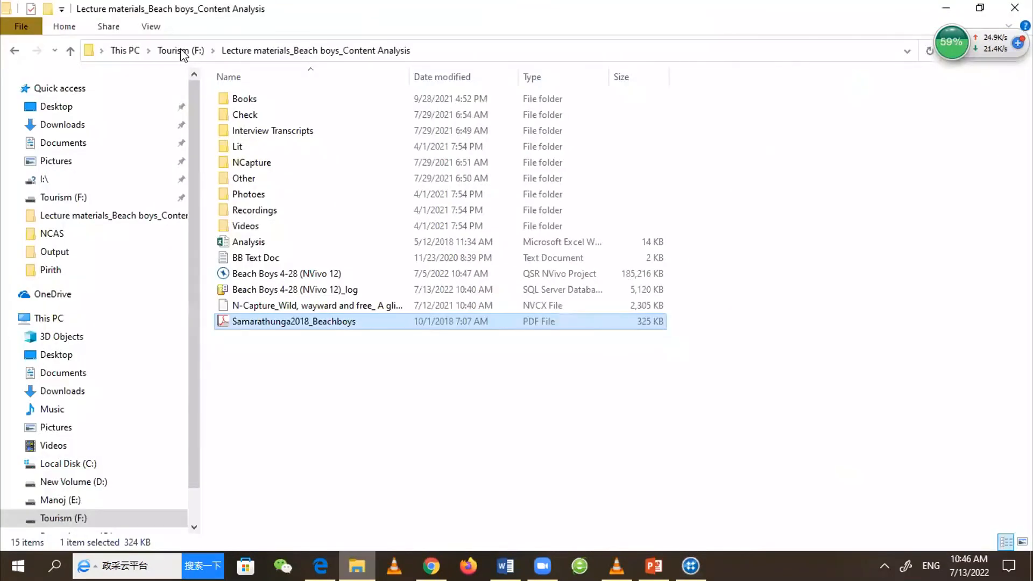
# Open the exported Nodes workbook from the NCAS folder on Tourism (F:), maximize it and dismiss the document recovery list
pyautogui.click(180, 50)
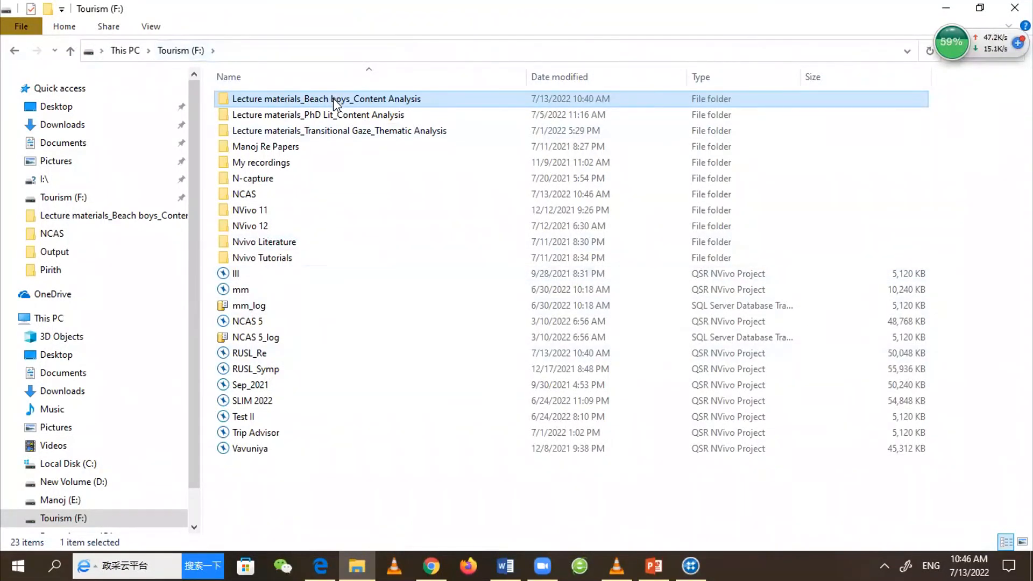
pyautogui.click(246, 195)
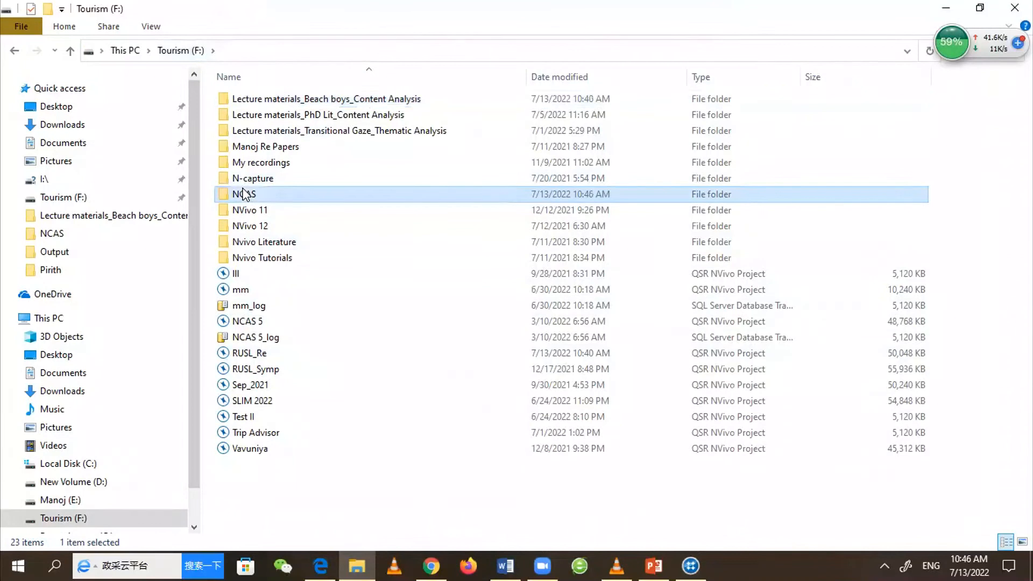
pyautogui.doubleClick(245, 194)
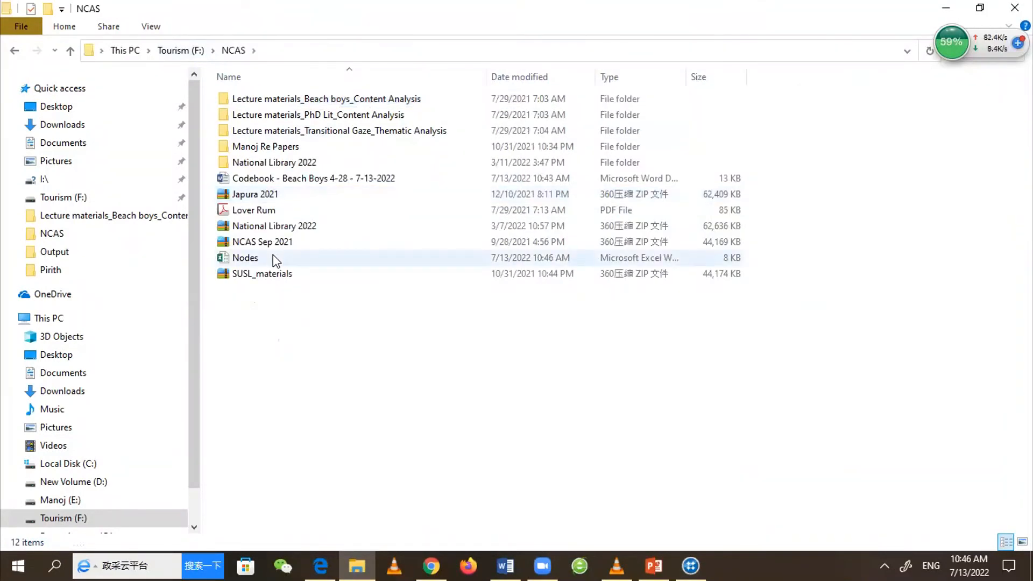
pyautogui.doubleClick(272, 255)
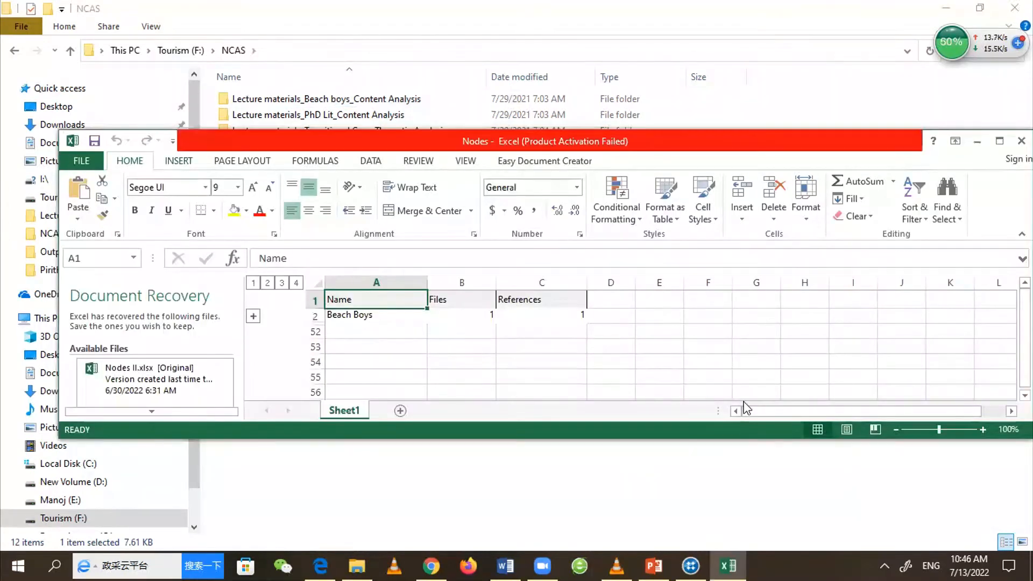
pyautogui.click(701, 434)
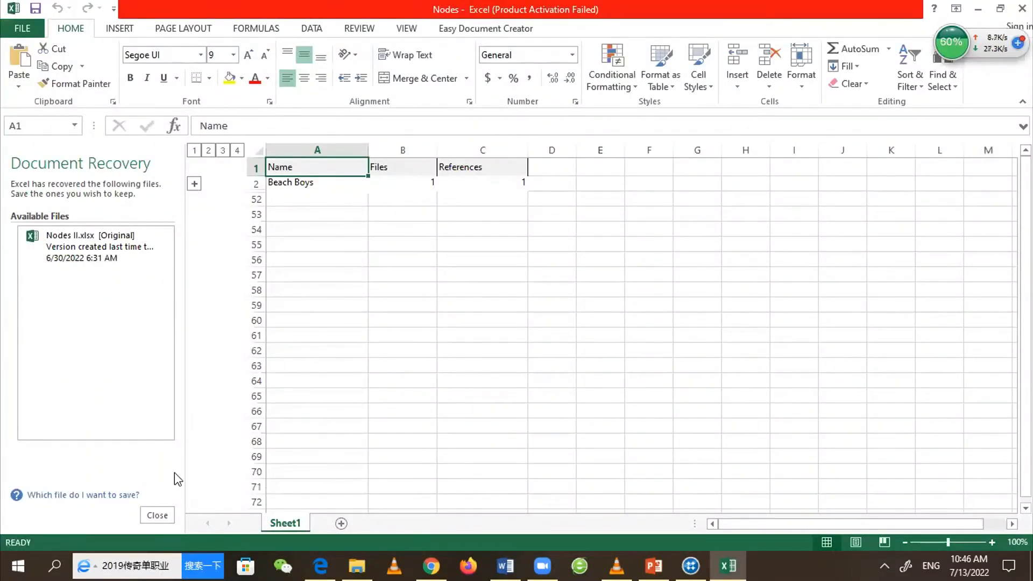
pyautogui.click(158, 512)
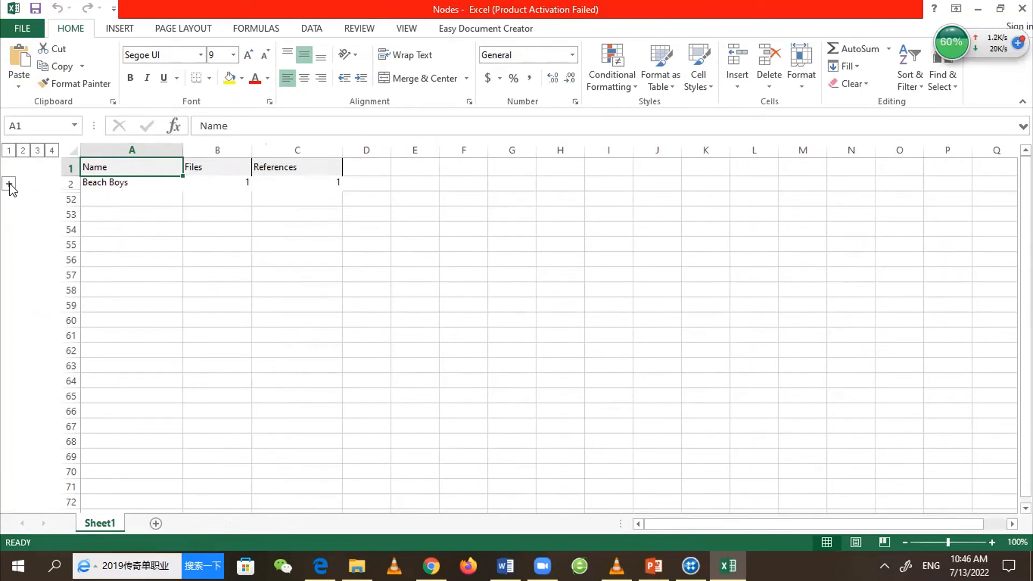
# Expand the Beach Boys row group and examine the files and references values of Benefits received
pyautogui.click(90, 183)
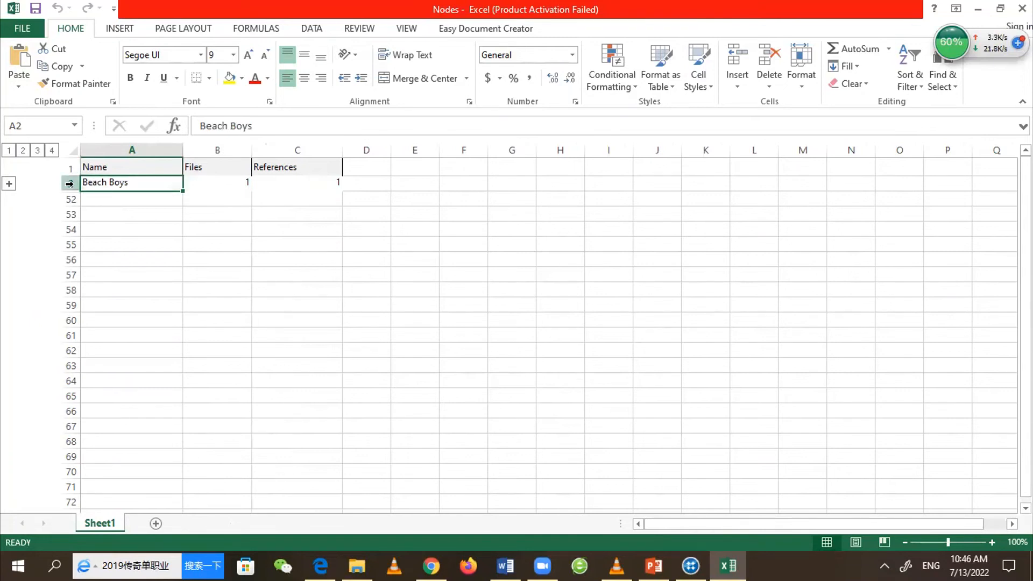
pyautogui.moveTo(69, 184); pyautogui.dragTo(59, 200)
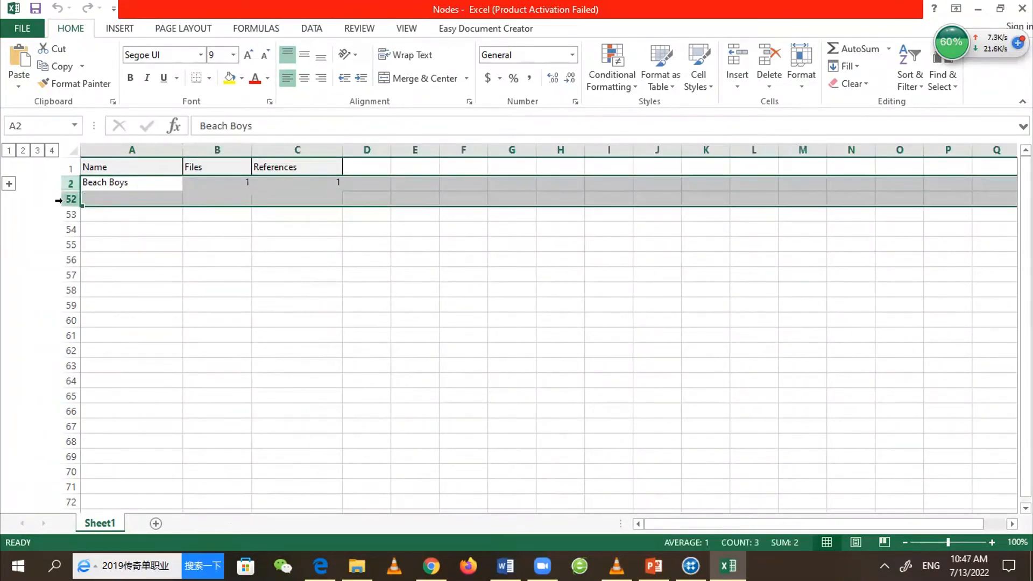
pyautogui.click(9, 186)
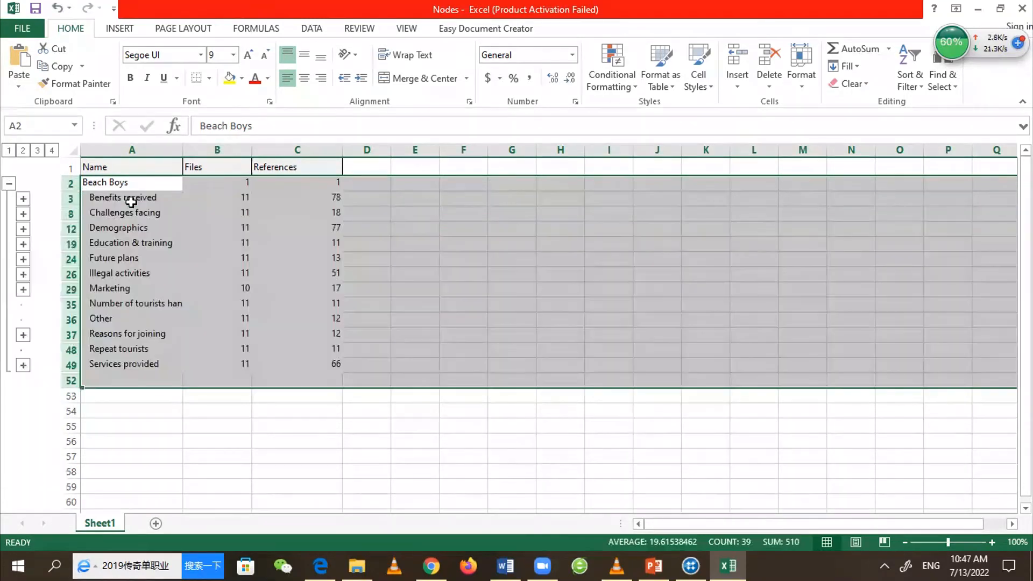
pyautogui.click(132, 200)
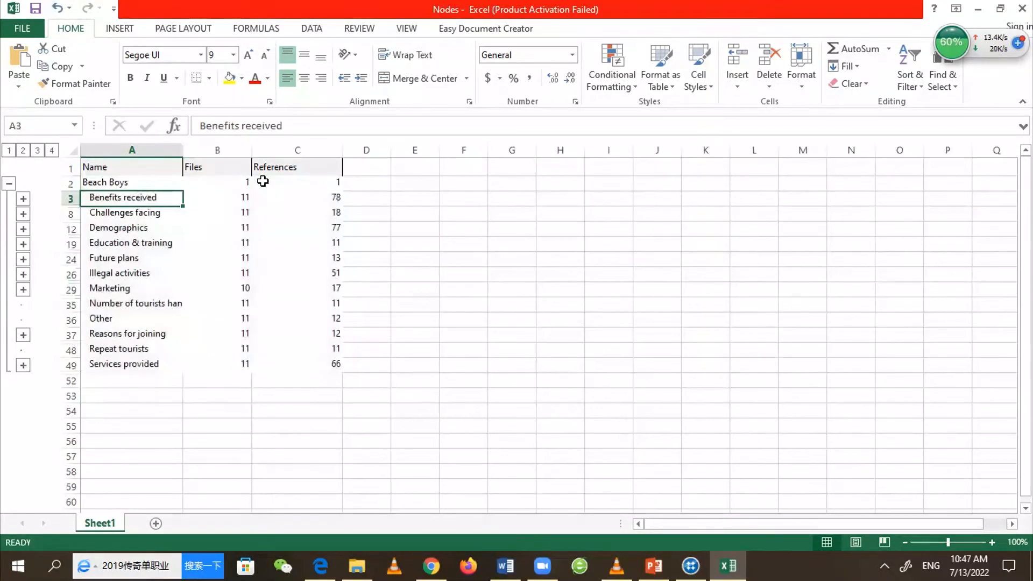
pyautogui.click(229, 199)
pyautogui.click(279, 200)
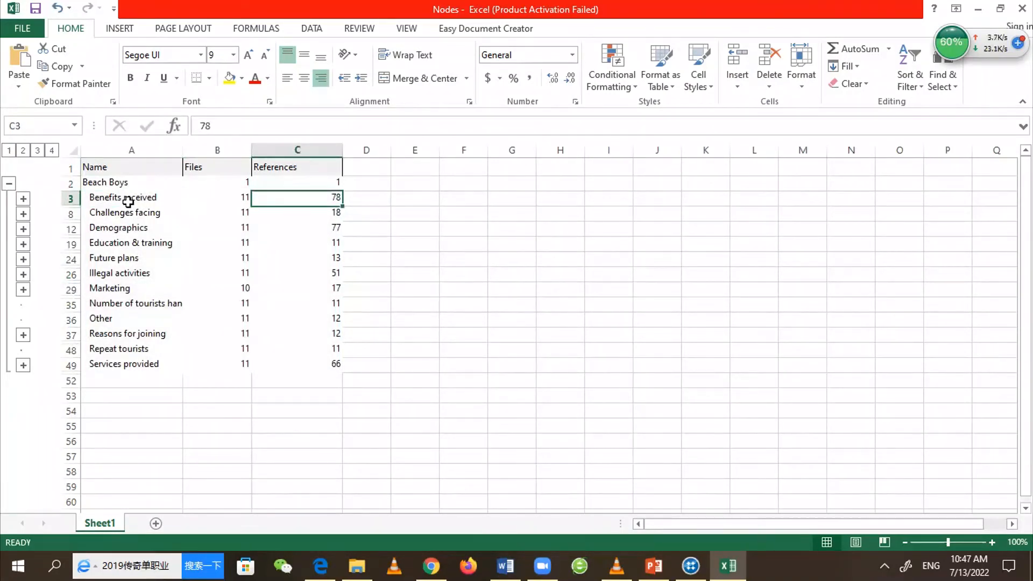
# Expand the row groups of Benefits received, New Gifts and sponsorships, Challenges facing and Demographics to show their child nodes
pyautogui.click(23, 200)
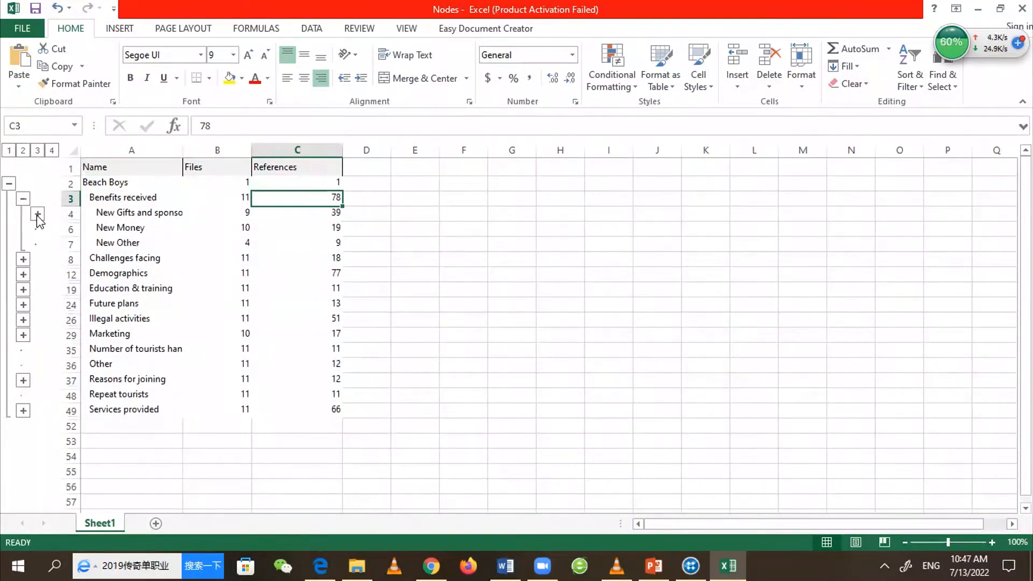
pyautogui.click(38, 215)
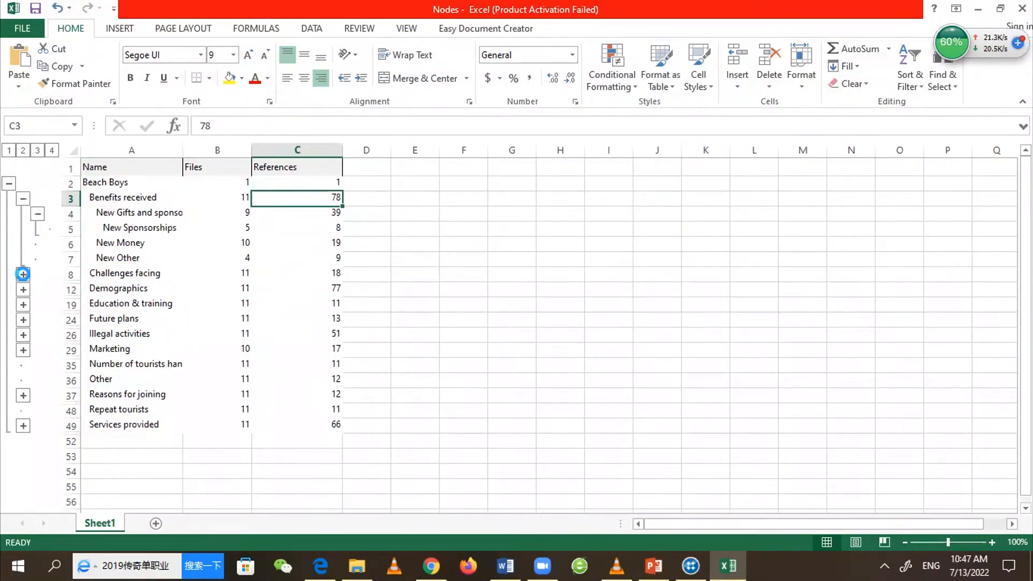
pyautogui.click(22, 274)
pyautogui.click(21, 335)
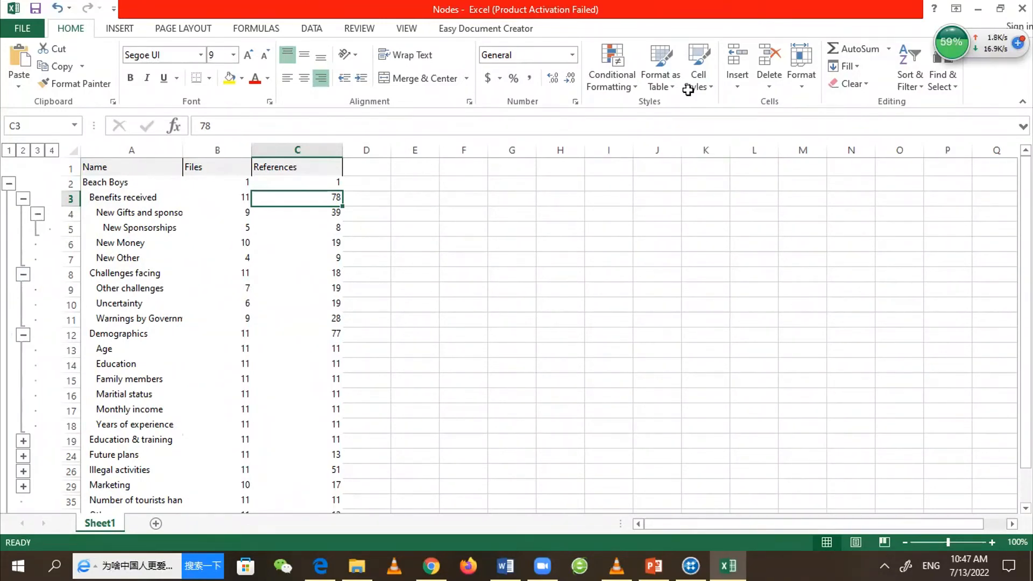
# Switch back to NVivo, close the New Other node view and choose the Interviews folder
pyautogui.click(691, 566)
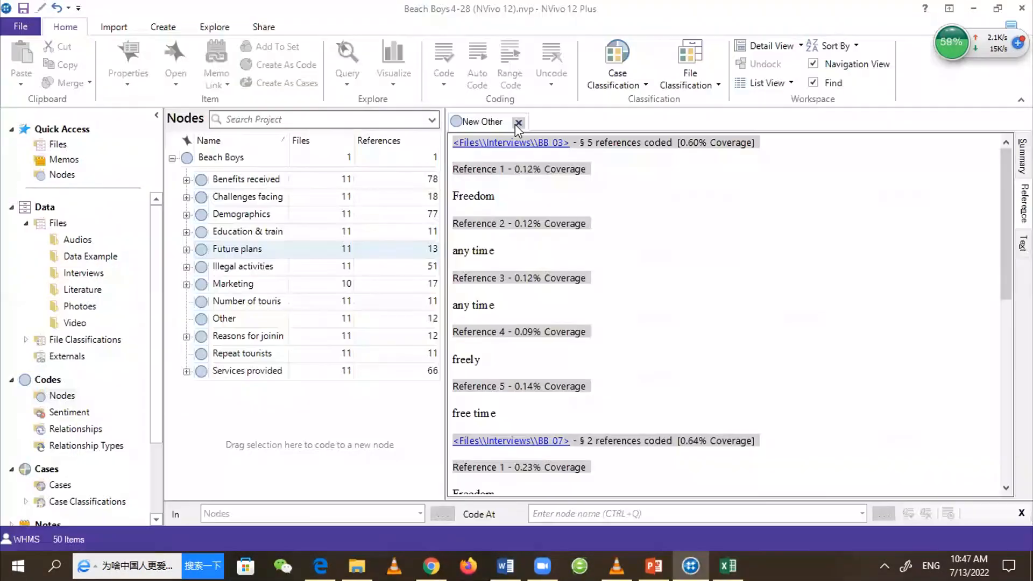
pyautogui.click(518, 122)
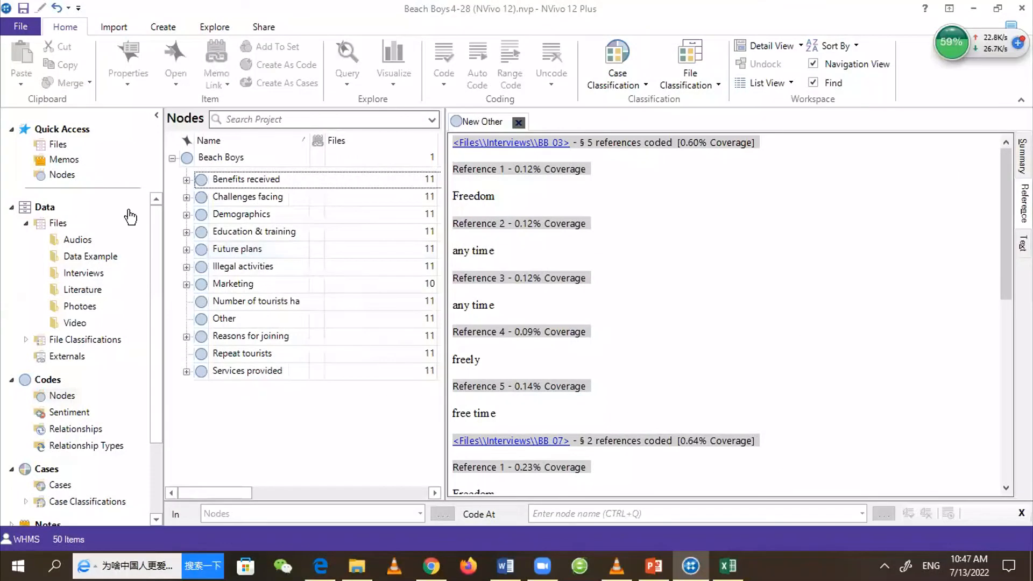
pyautogui.click(102, 275)
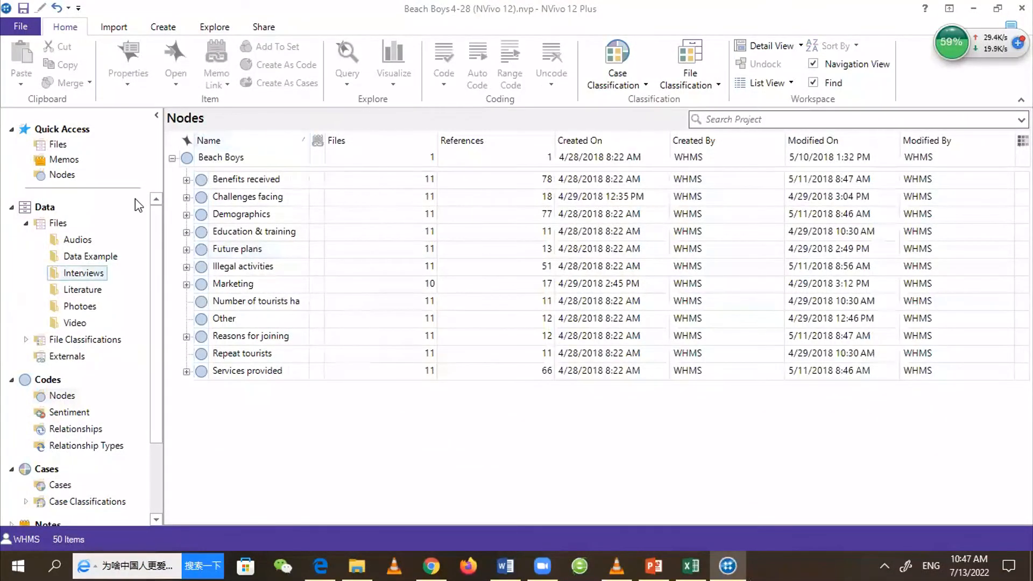
# Open the Audios folder under Files and select the MIC00004 recording
pyautogui.click(71, 239)
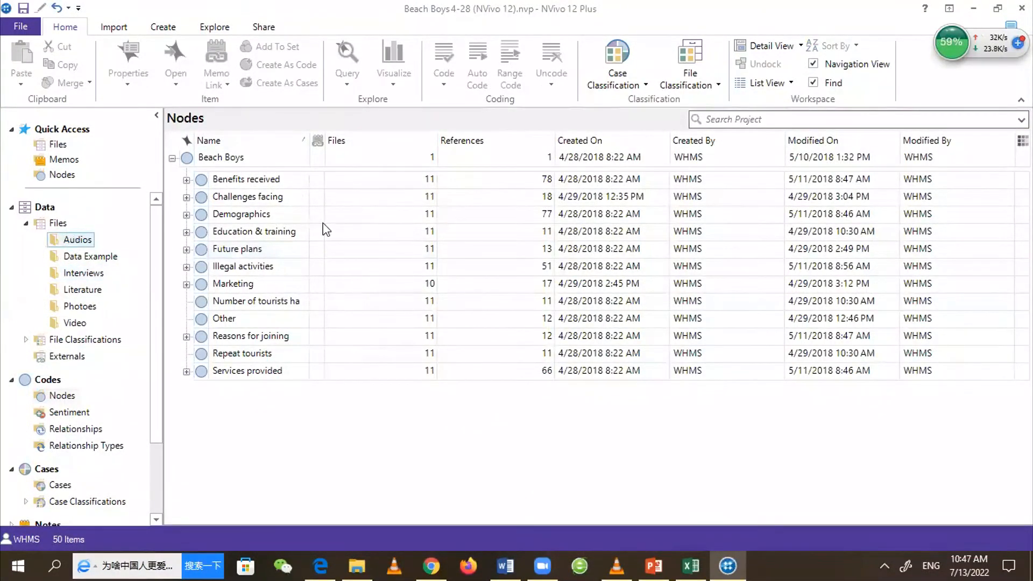
pyautogui.click(223, 161)
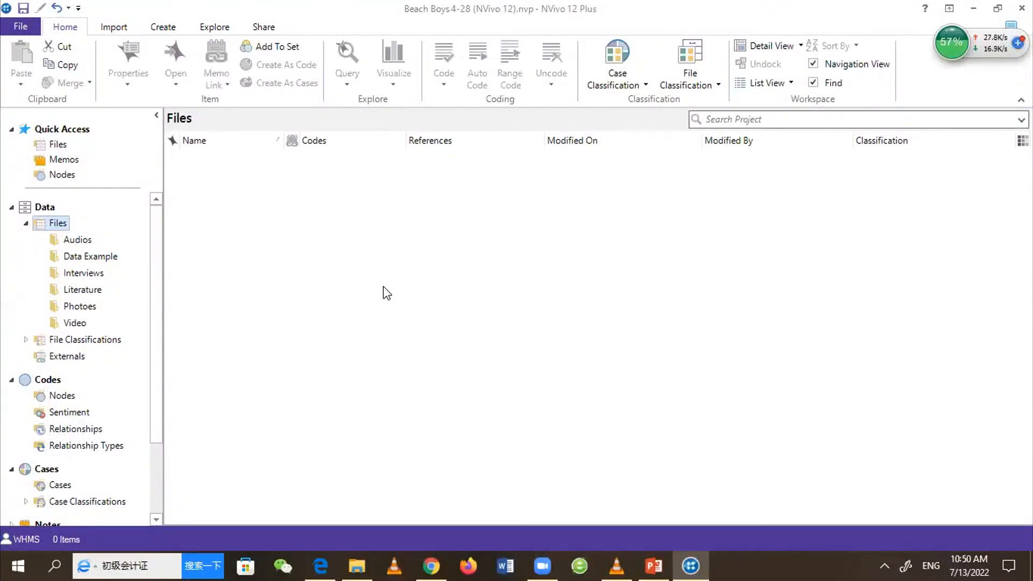
pyautogui.click(82, 241)
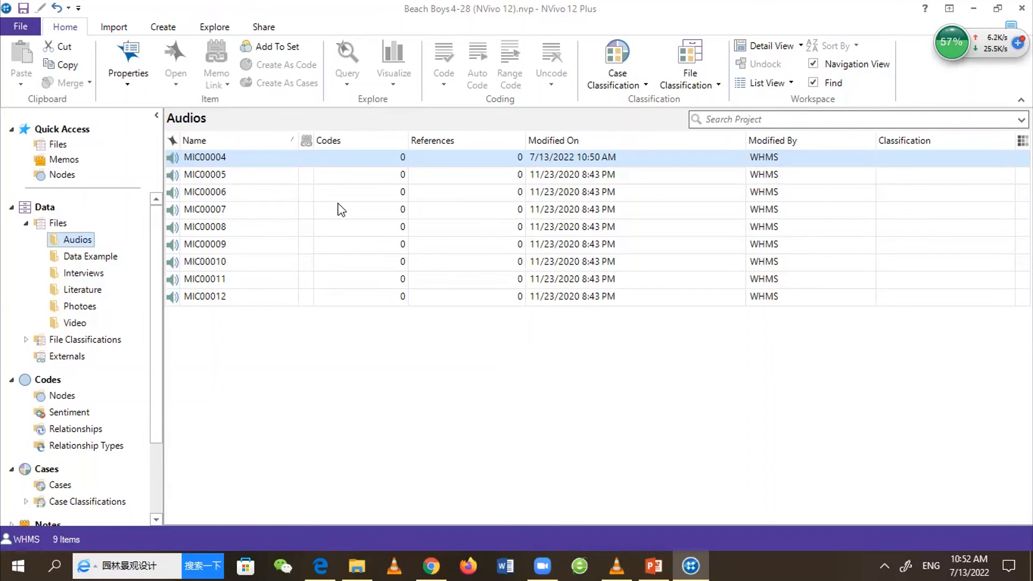
pyautogui.click(205, 154)
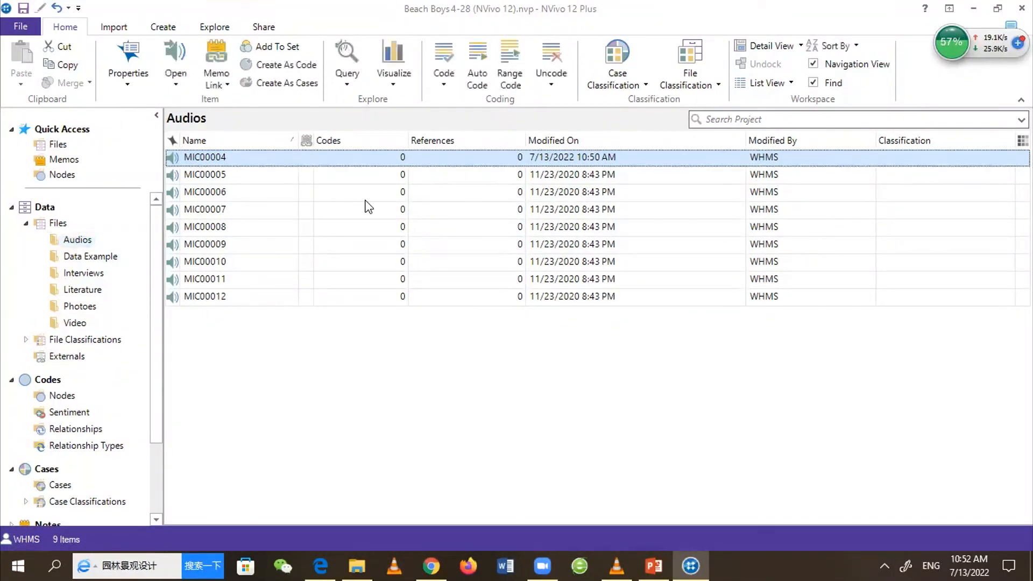
pyautogui.click(262, 156)
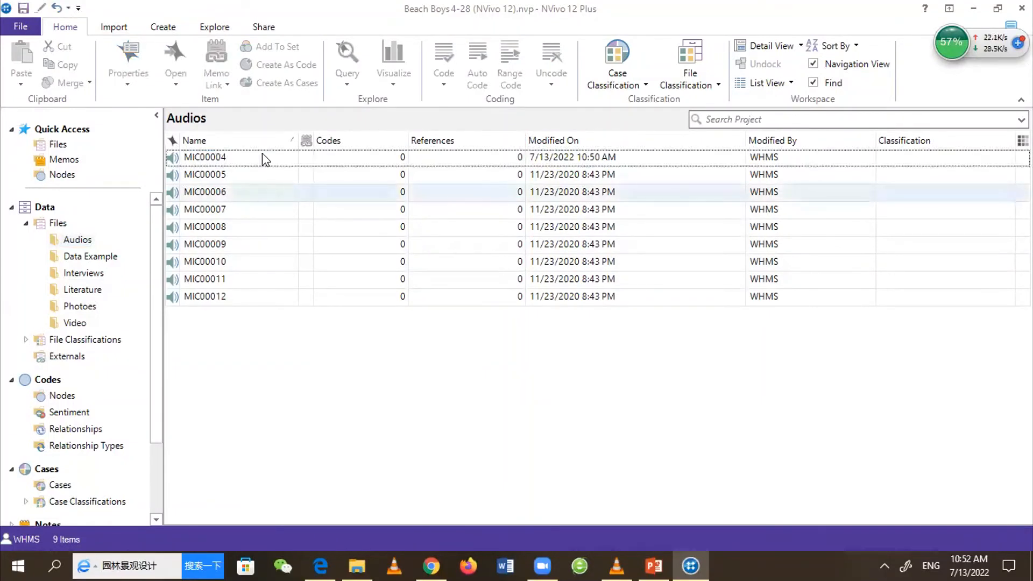
# Open the MIC00004 recording and make its transcript editable
pyautogui.click(256, 154)
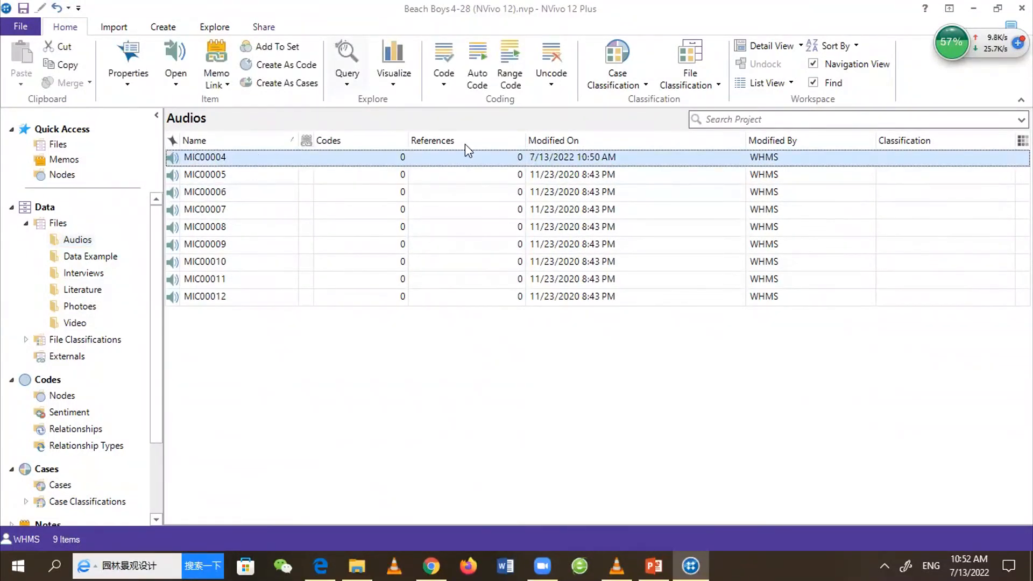
pyautogui.doubleClick(251, 158)
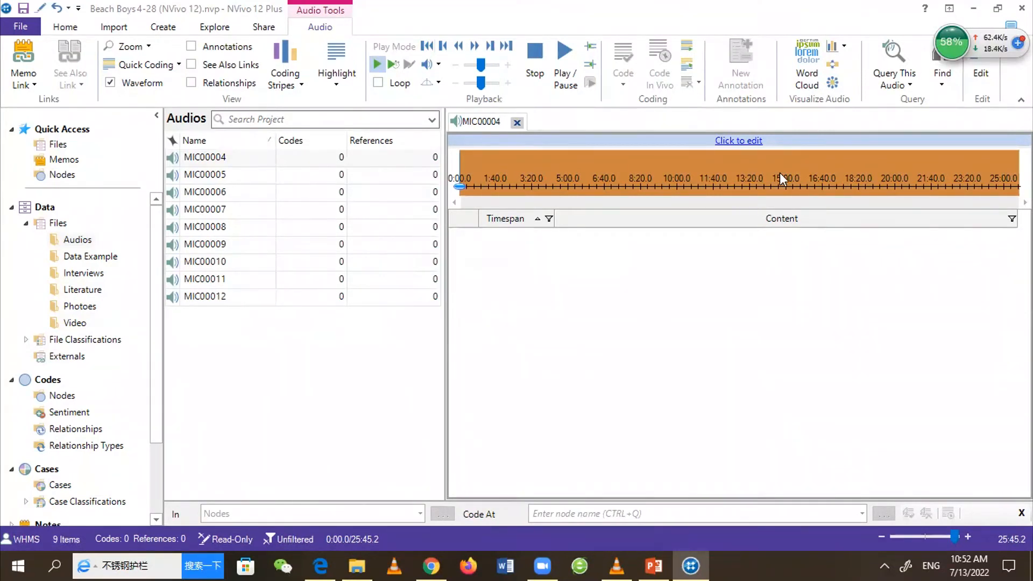
pyautogui.click(748, 142)
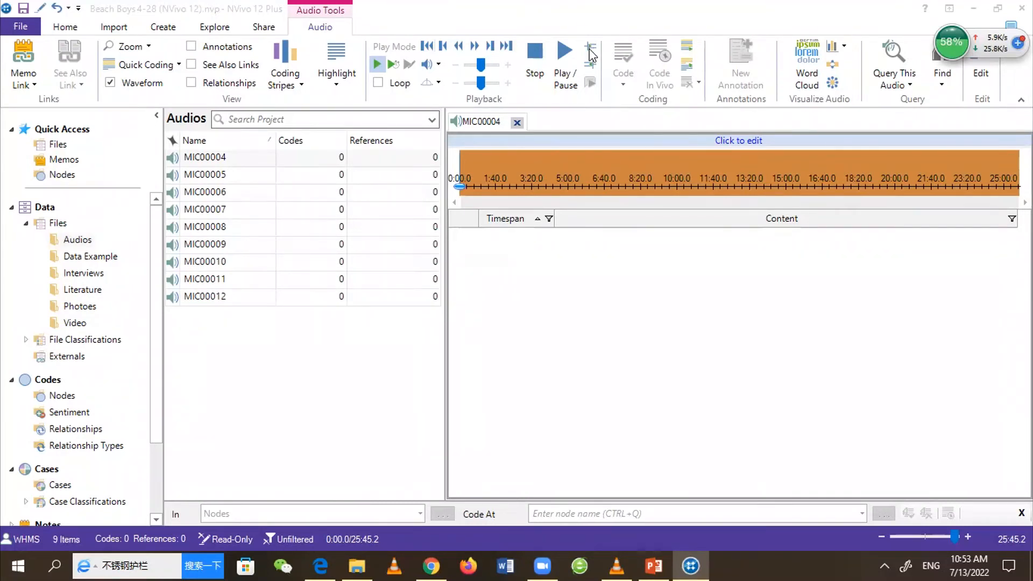
pyautogui.click(741, 141)
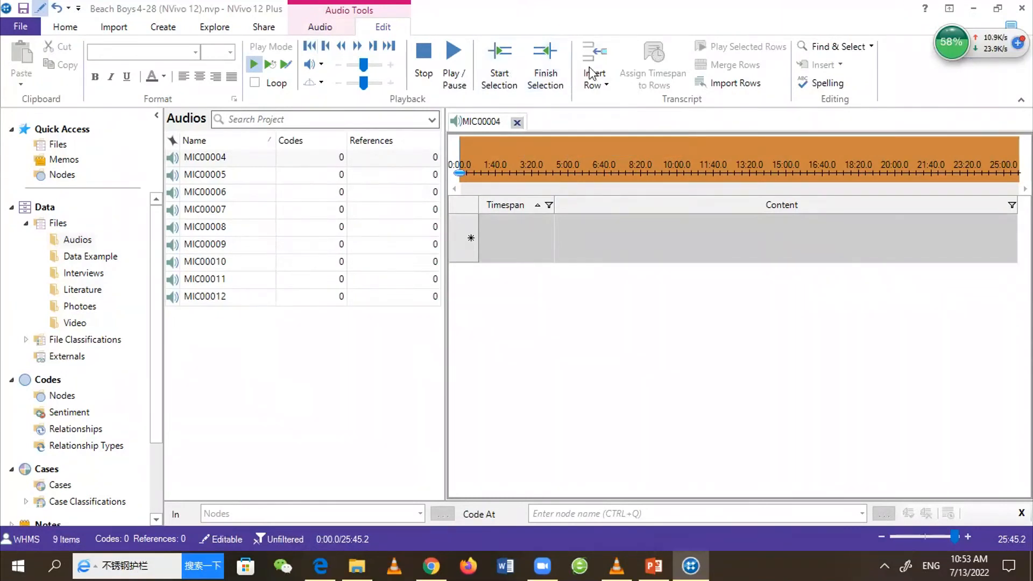
# Play the recording from about 1:52 to 2:08 while raising the playback volume
pyautogui.click(594, 233)
pyautogui.moveTo(541, 164); pyautogui.dragTo(499, 171)
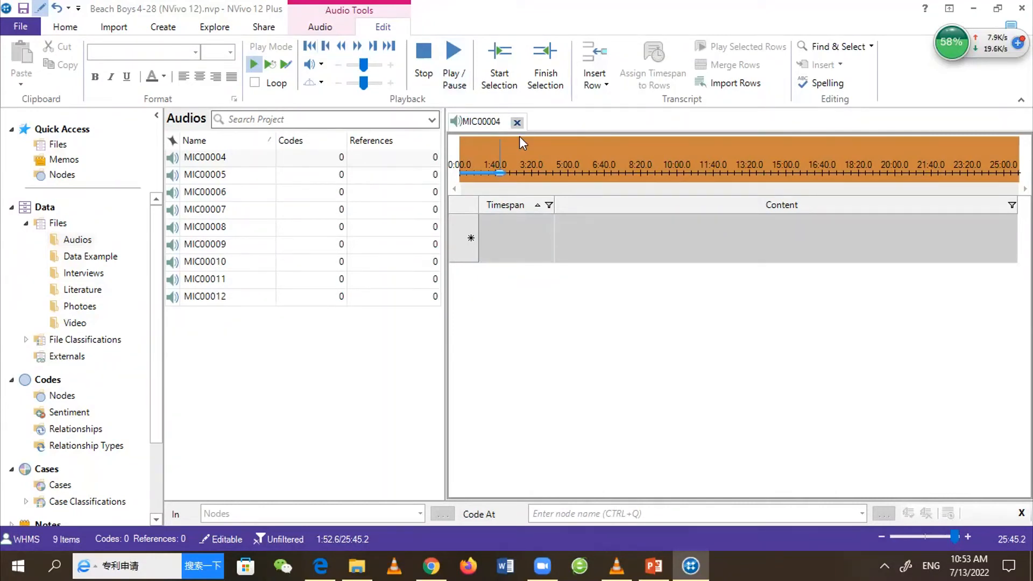
pyautogui.click(456, 63)
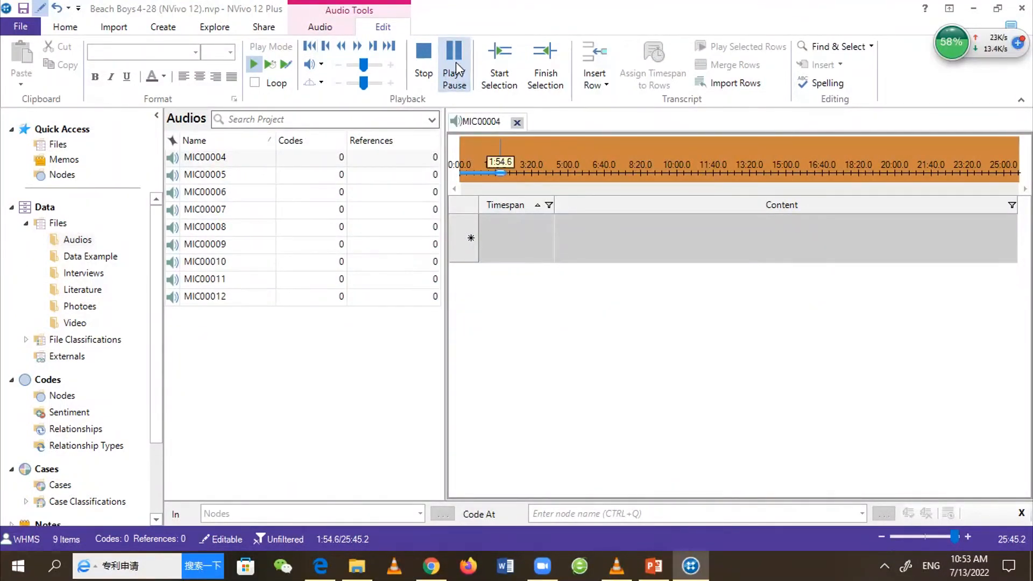
pyautogui.press('XF86AudioRaiseVolume')
pyautogui.press('XF86AudioRaiseVolume')
pyautogui.press('XF86AudioRaiseVolume')
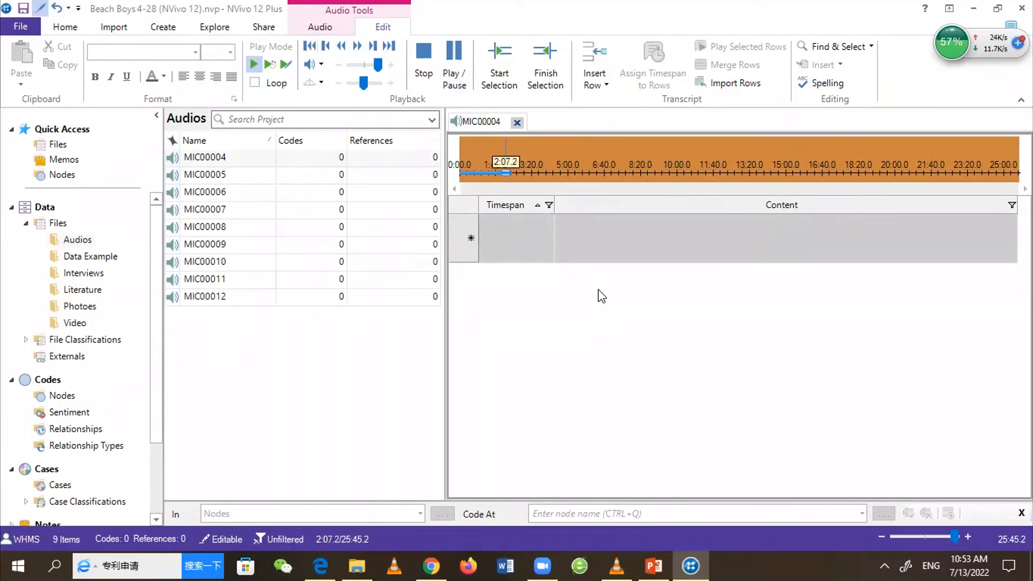
pyautogui.click(454, 61)
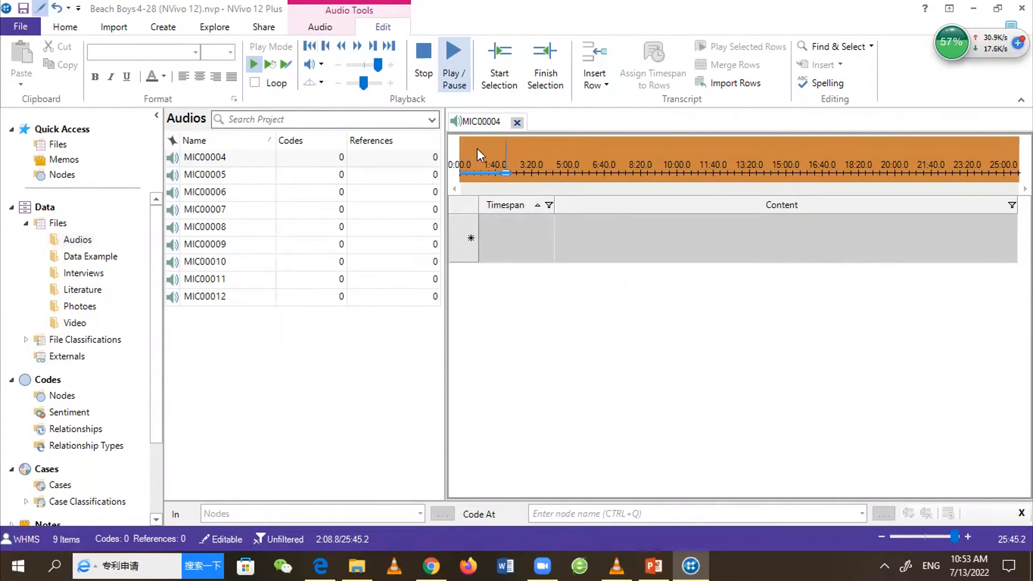
# Mark the audio segment from about 2:00.9 to 2:23.6 as a selection while playing it
pyautogui.moveTo(506, 175); pyautogui.dragTo(505, 173)
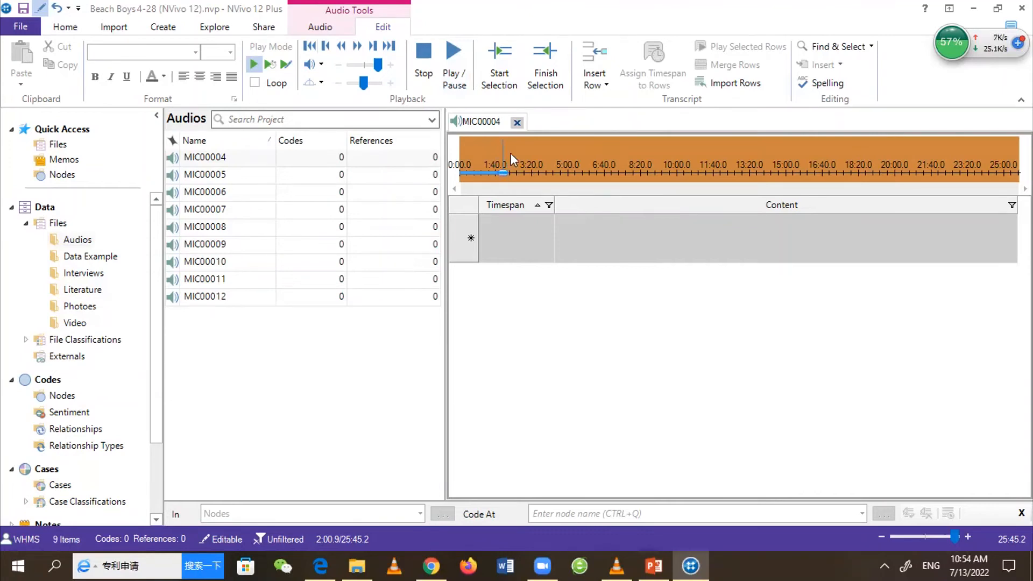
pyautogui.click(498, 50)
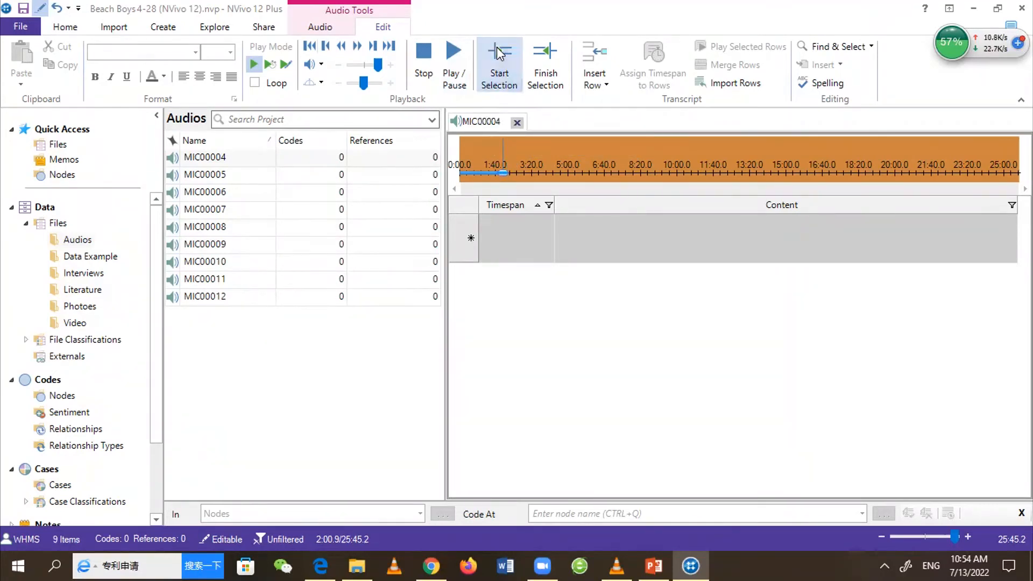
pyautogui.click(455, 57)
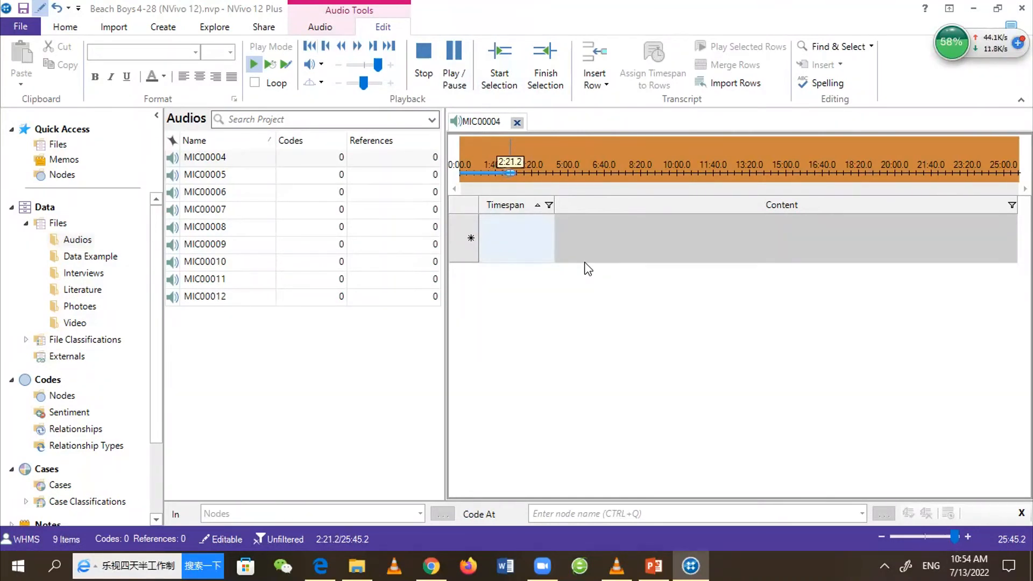
pyautogui.click(456, 56)
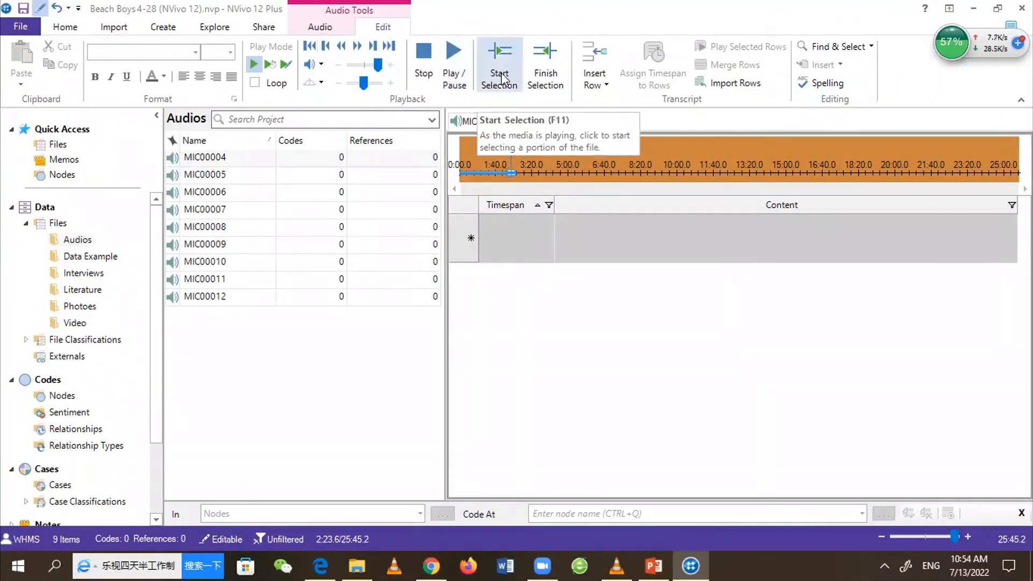
pyautogui.click(549, 74)
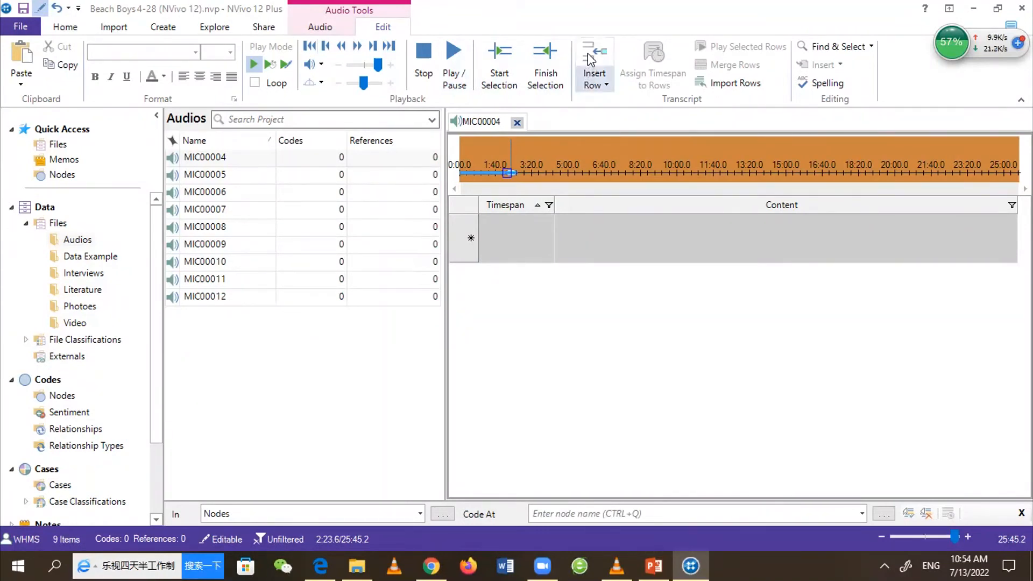
# Add a transcript row for the selected segment reading "I came to the beach in 1981. Before that I was working as a waiter in a restaurant"
pyautogui.click(565, 228)
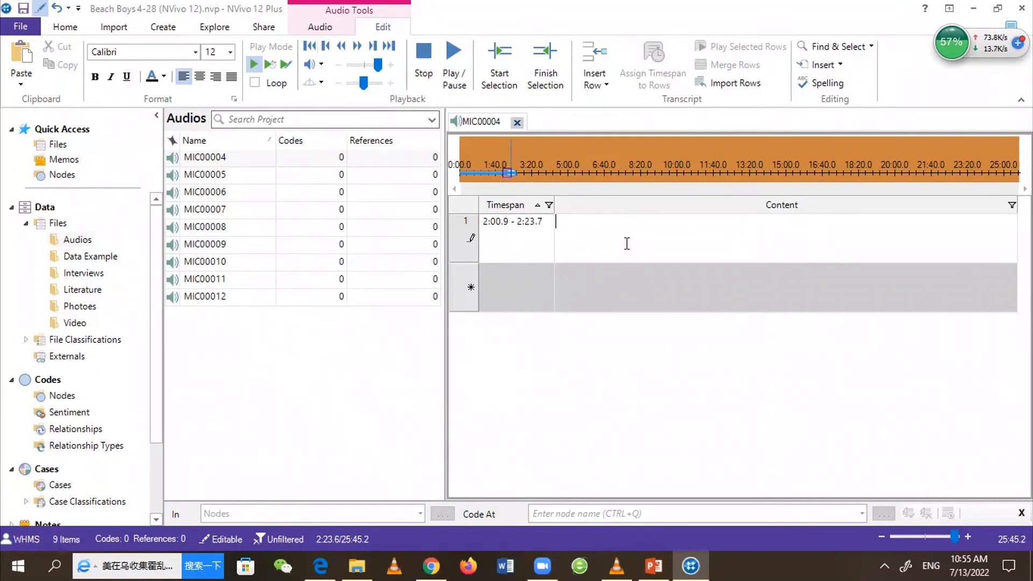
pyautogui.write('I came to the beach in 1981')
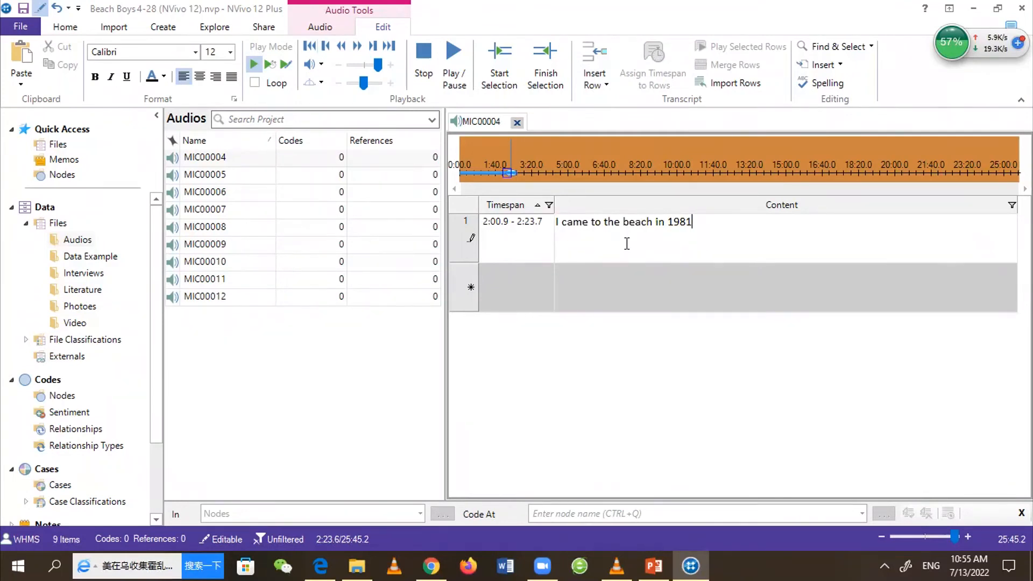
pyautogui.write('. Before that I was working as a ')
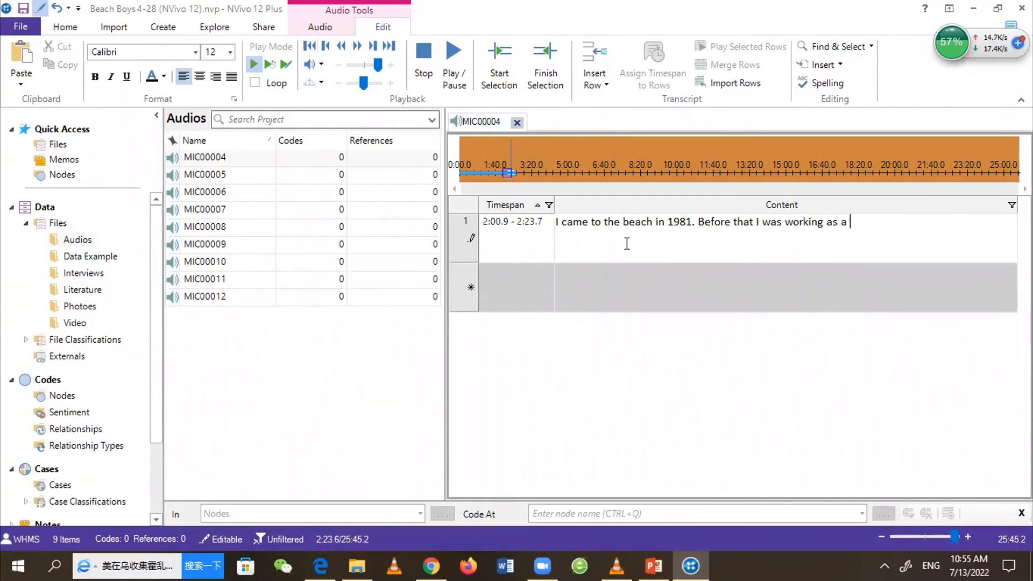
pyautogui.write('waiter in a restaurant')
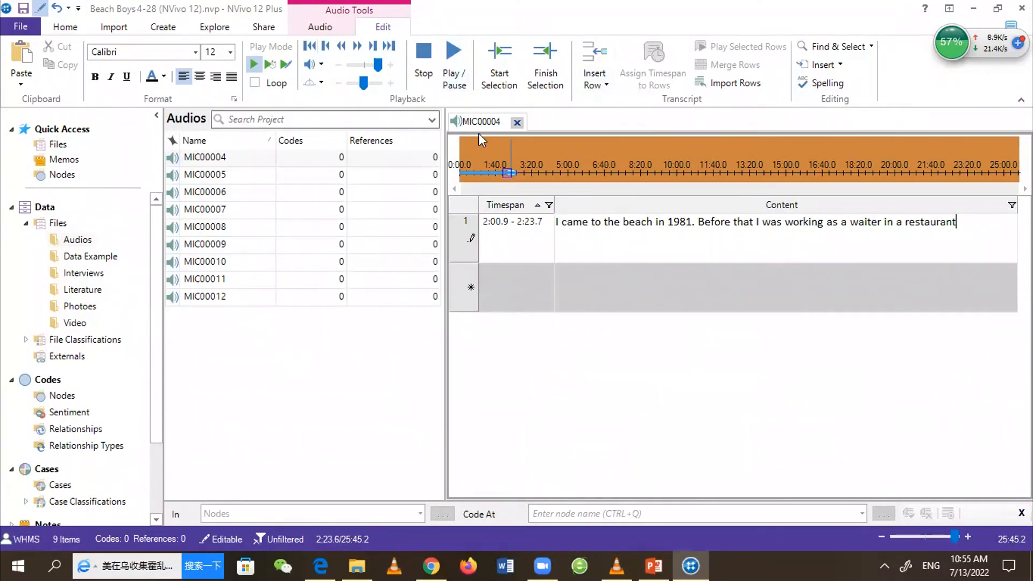
# Replay the transcribed segment from 2:00.9, and listen to the recording further on up to about 3:29
pyautogui.click(454, 64)
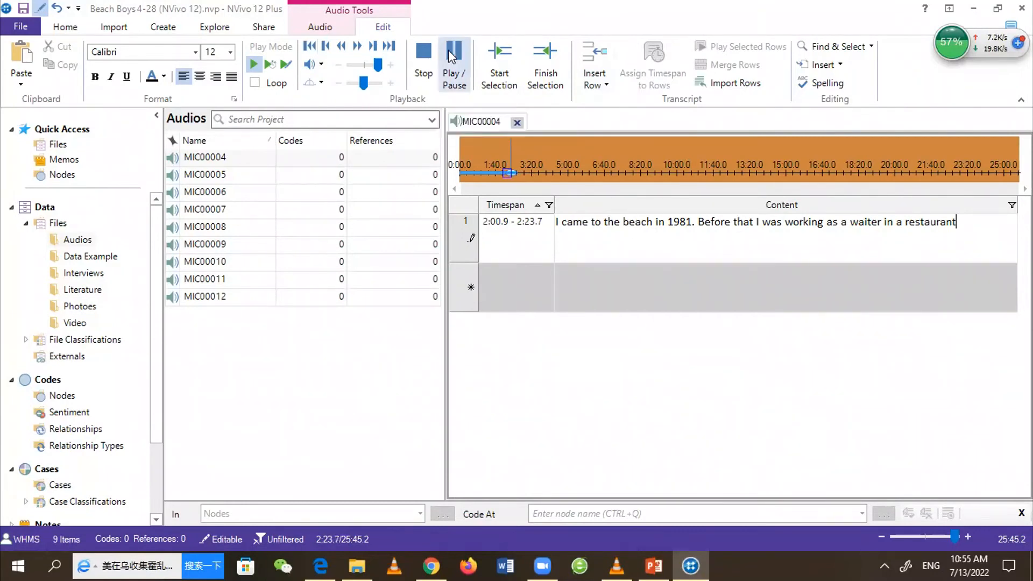
pyautogui.click(532, 150)
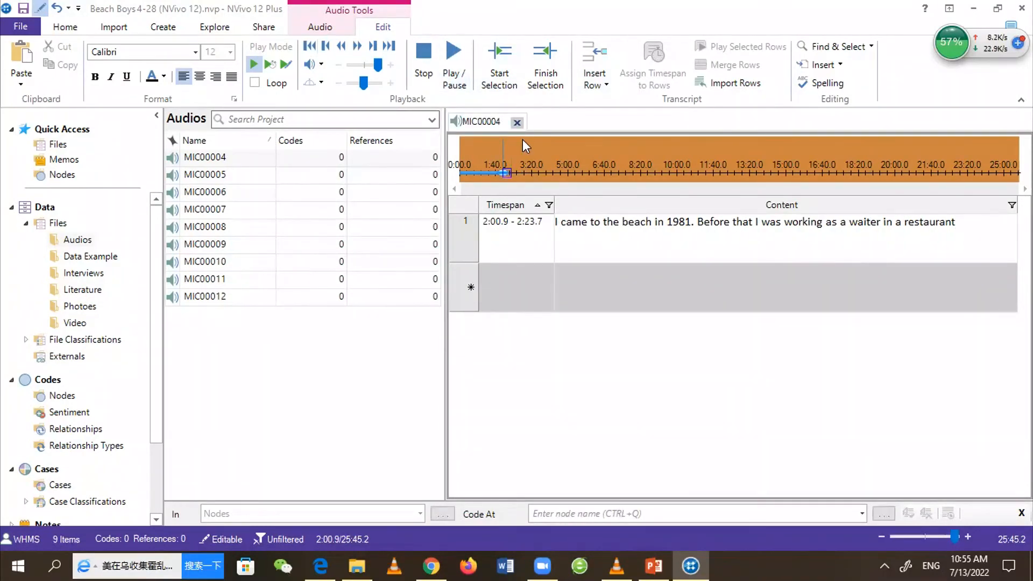
pyautogui.click(457, 54)
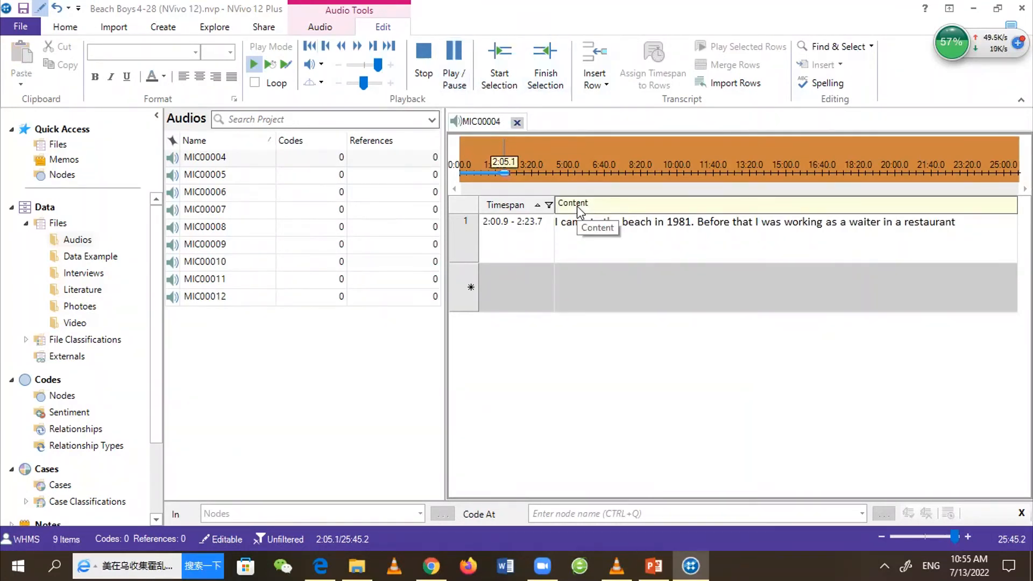
pyautogui.click(519, 169)
pyautogui.moveTo(519, 171); pyautogui.dragTo(532, 171)
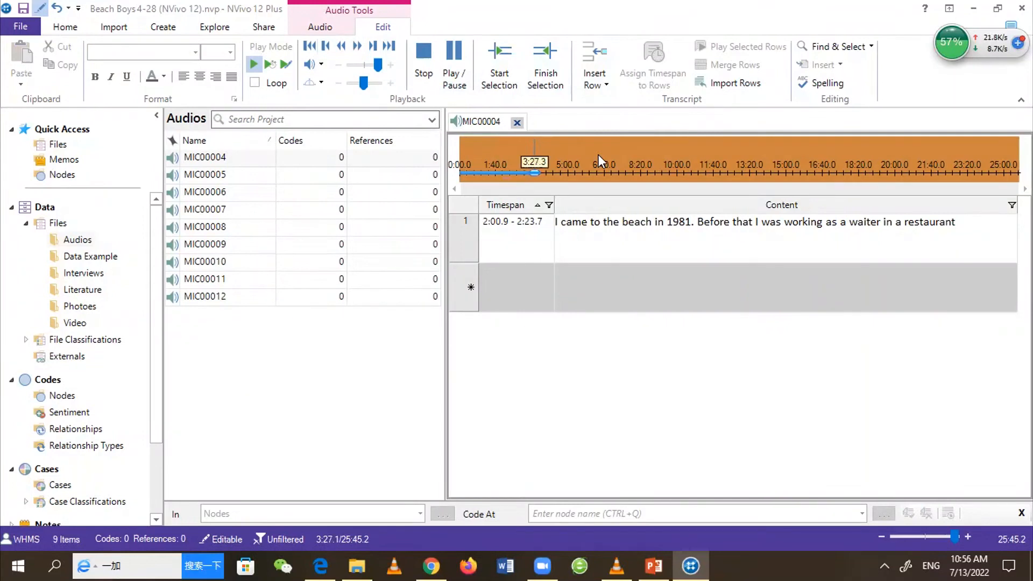
pyautogui.click(456, 70)
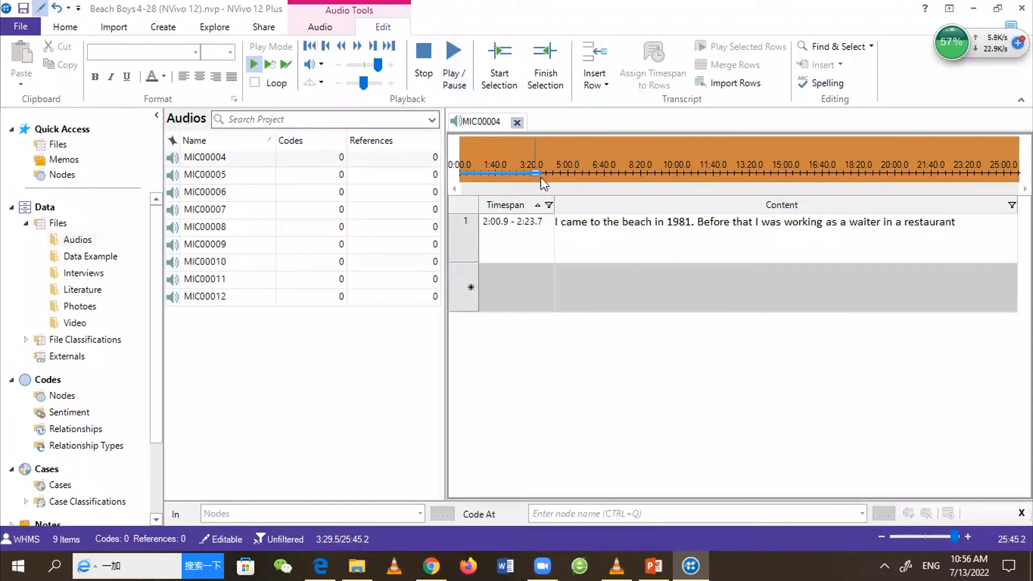
# Mark the audio segment from about 3:20 to 3:32 as a selection while playing it
pyautogui.moveTo(535, 171); pyautogui.dragTo(531, 171)
pyautogui.click(500, 72)
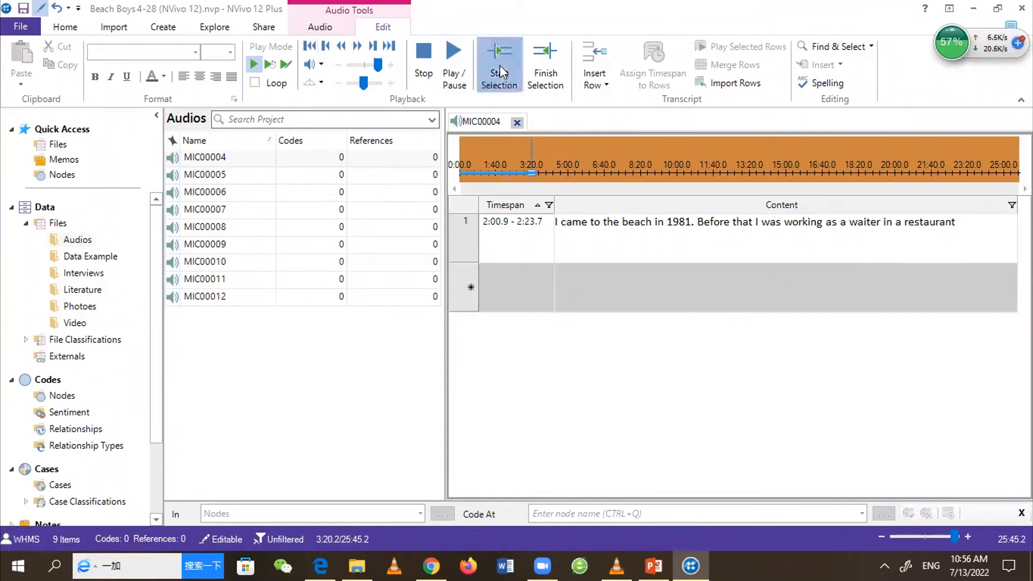
pyautogui.click(460, 60)
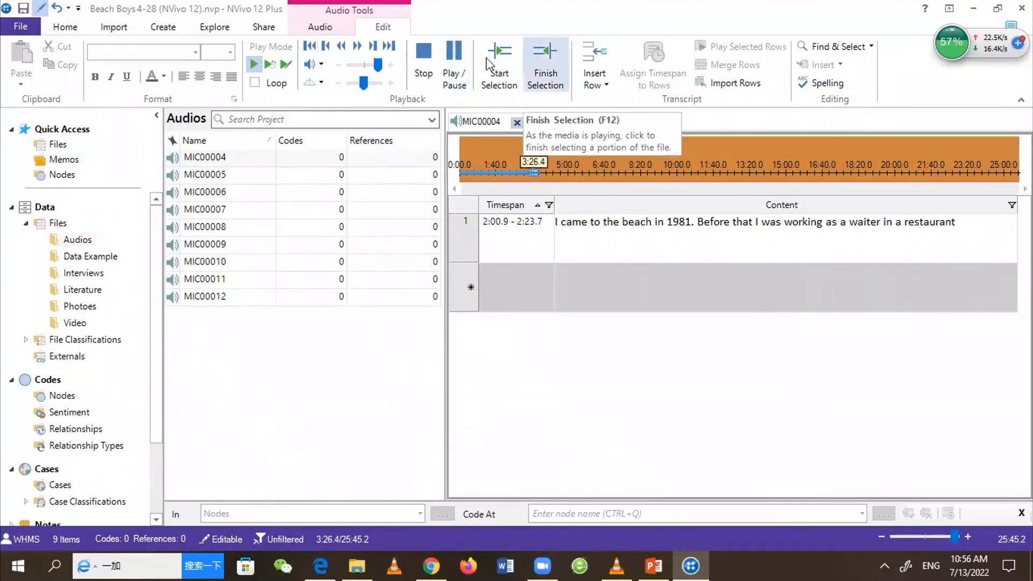
pyautogui.click(458, 62)
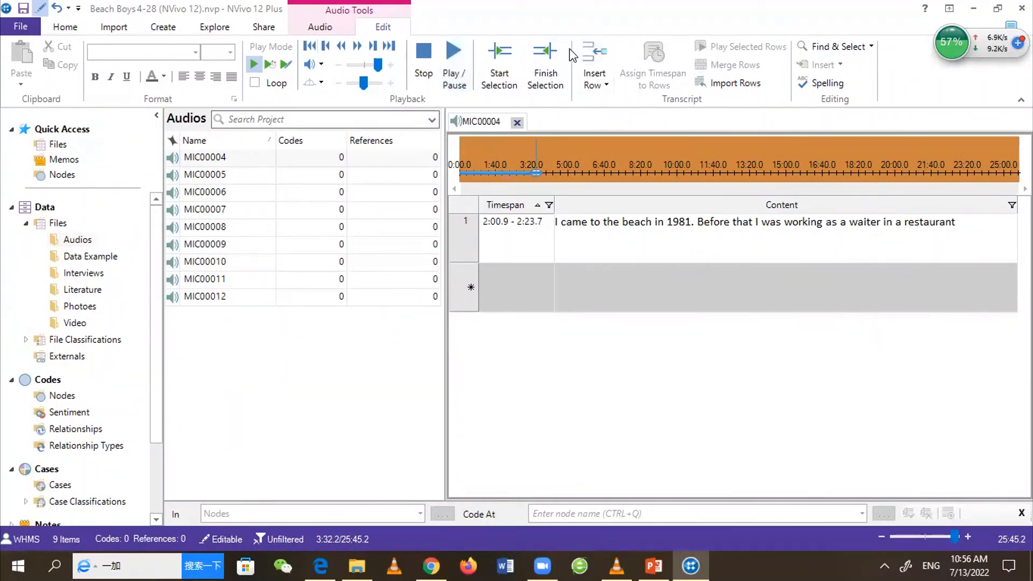
pyautogui.click(552, 53)
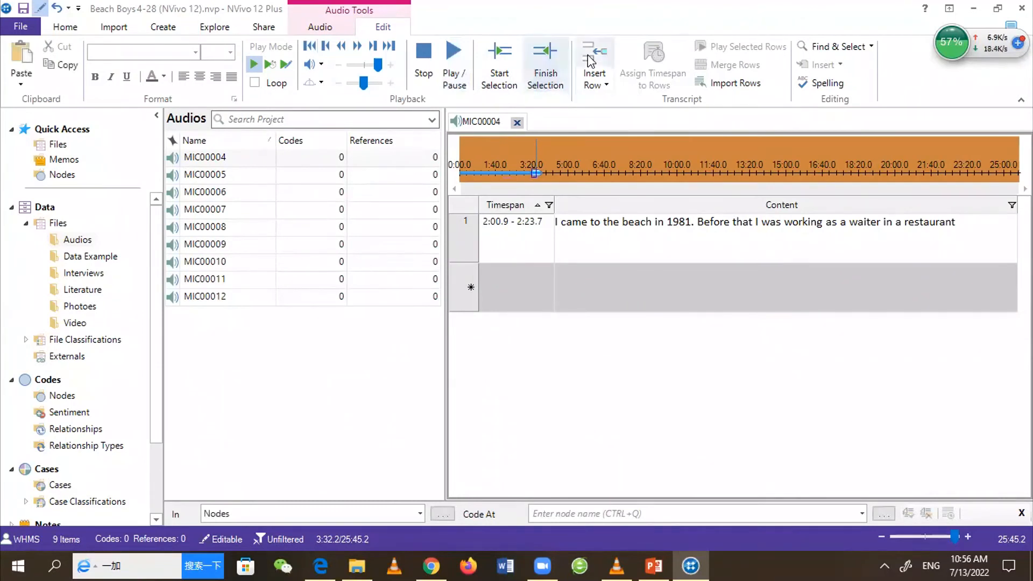
# Add a second transcript row for the selected segment reading "I take the toursits to Sigiriya and Dambulla"
pyautogui.click(638, 267)
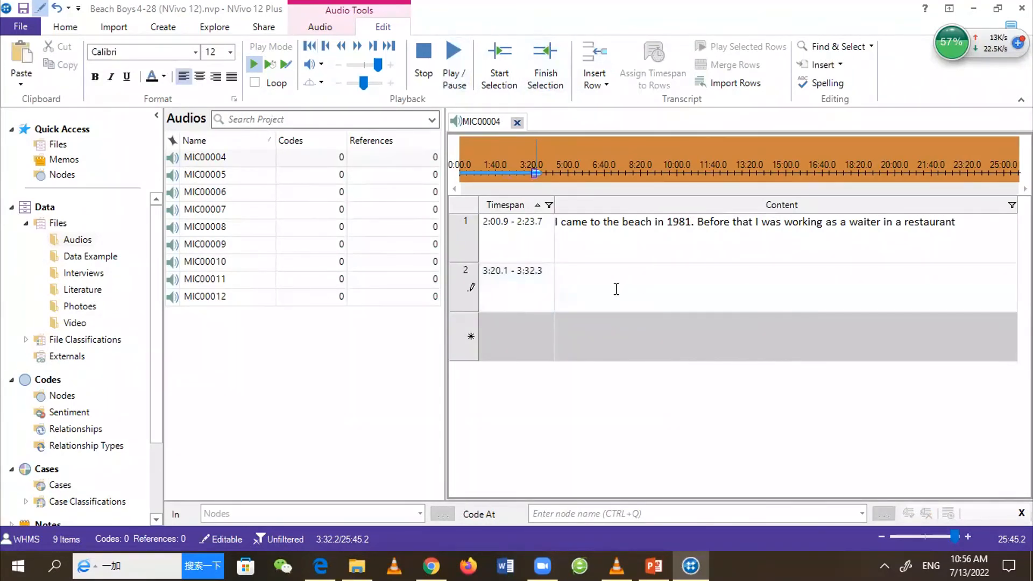
pyautogui.write('I take the toursit')
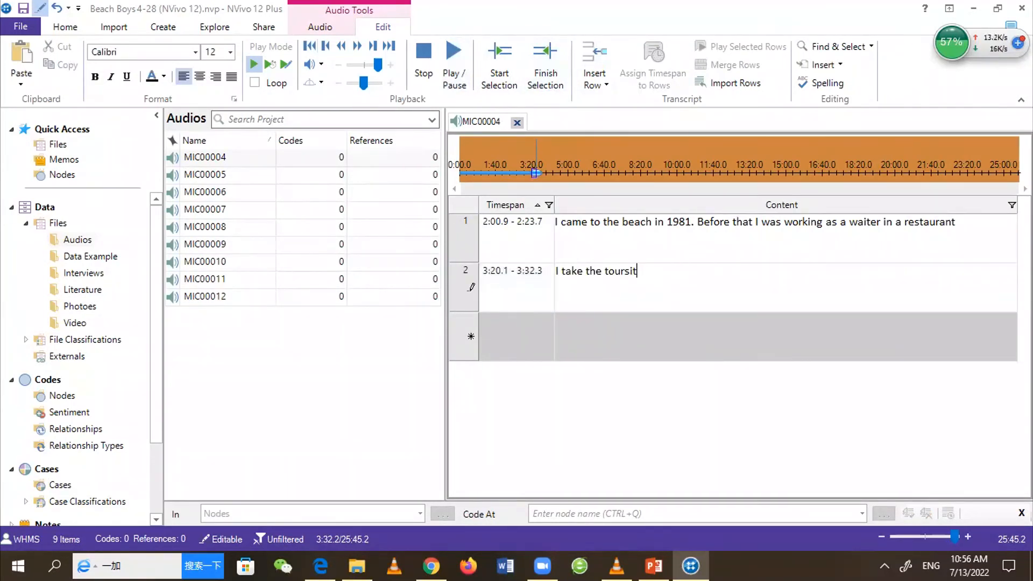
pyautogui.write('s to Sigiri')
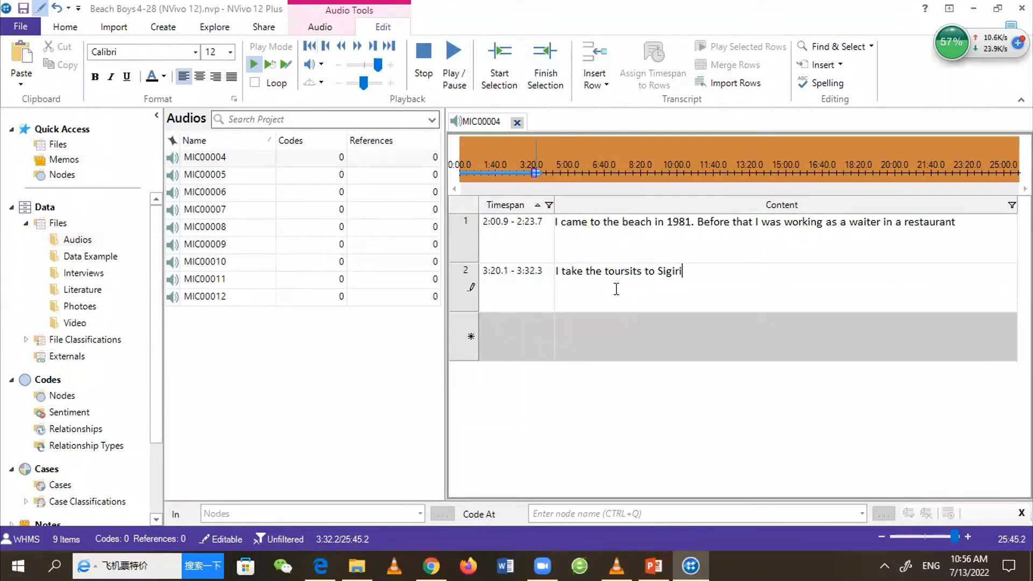
pyautogui.write('ya and Dambulla')
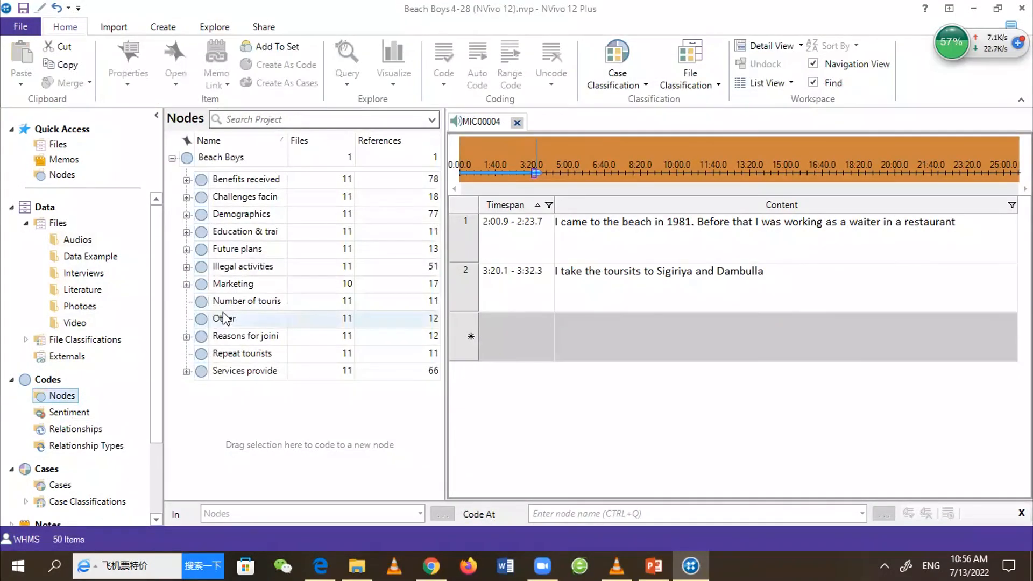
# Try to select the whole text of the first transcript row for coding to a node
pyautogui.click(639, 221)
pyautogui.tripleClick(638, 221)
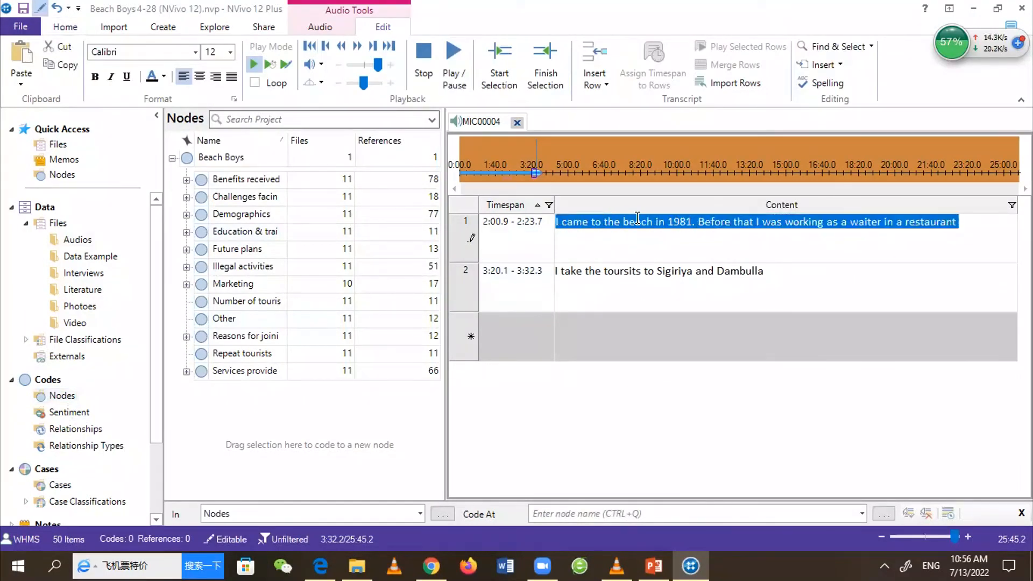
pyautogui.doubleClick(637, 220)
pyautogui.tripleClick(638, 221)
pyautogui.moveTo(670, 223); pyautogui.dragTo(529, 227)
pyautogui.hotkey('ctrl', 'a')
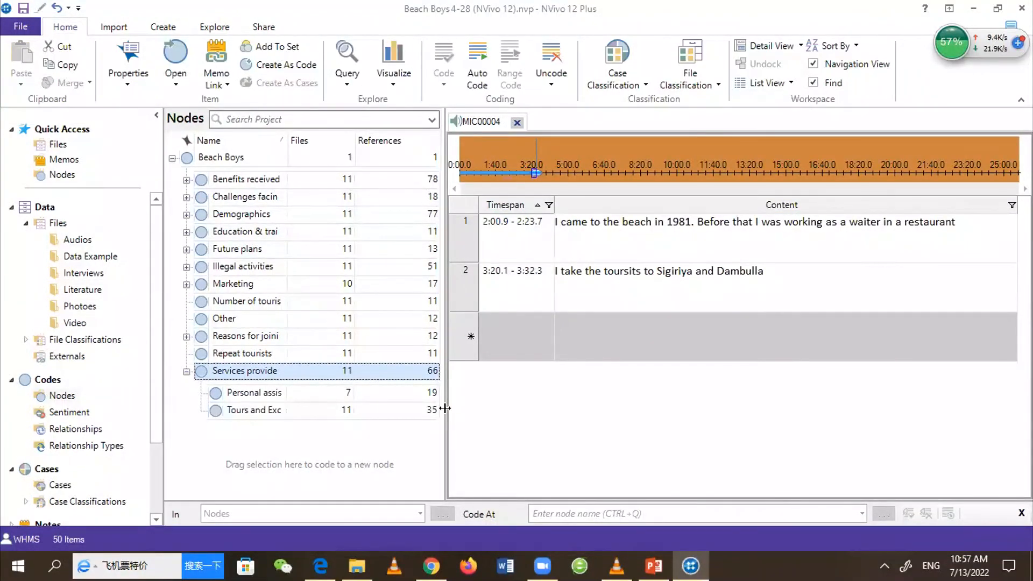
# Widen the node list to show full node names and select all the text of the 2:00.9 transcript row
pyautogui.moveTo(447, 409); pyautogui.dragTo(517, 413)
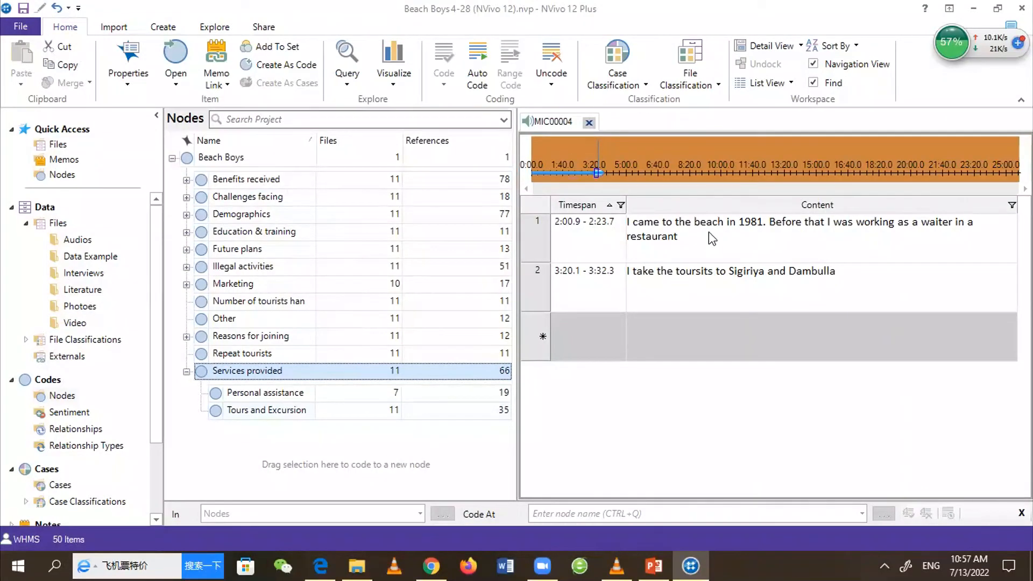
pyautogui.click(677, 238)
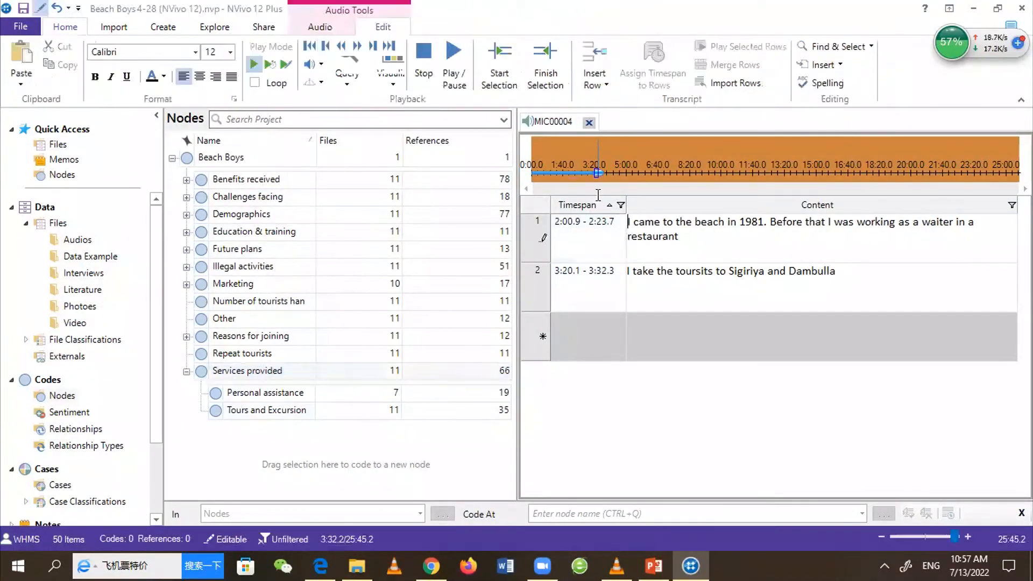
pyautogui.moveTo(678, 238); pyautogui.dragTo(628, 221)
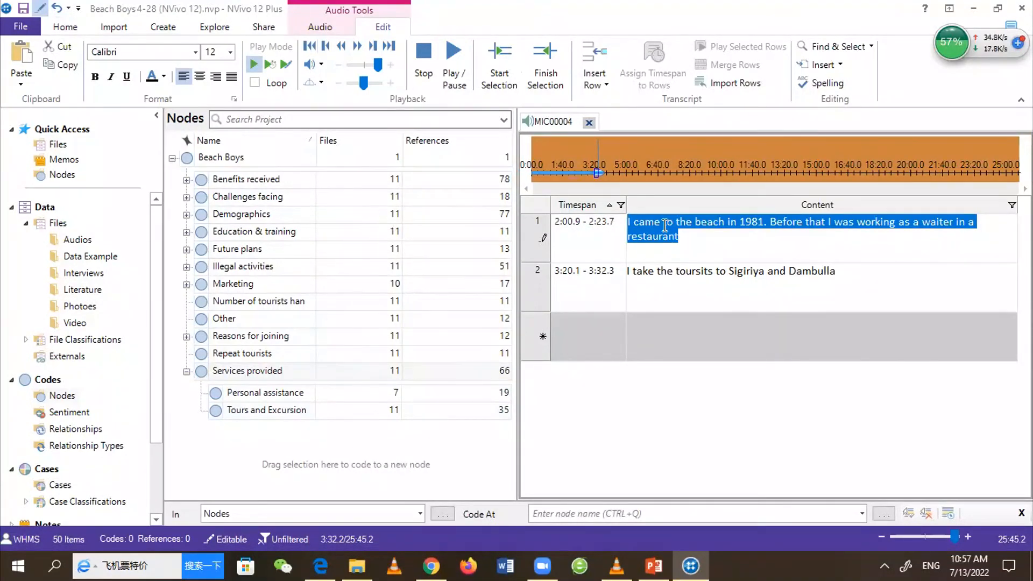
# Code the 2:00.9 transcript row to the Tours and Excursions node and try to select the second row's text for coding
pyautogui.moveTo(665, 225); pyautogui.dragTo(392, 411)
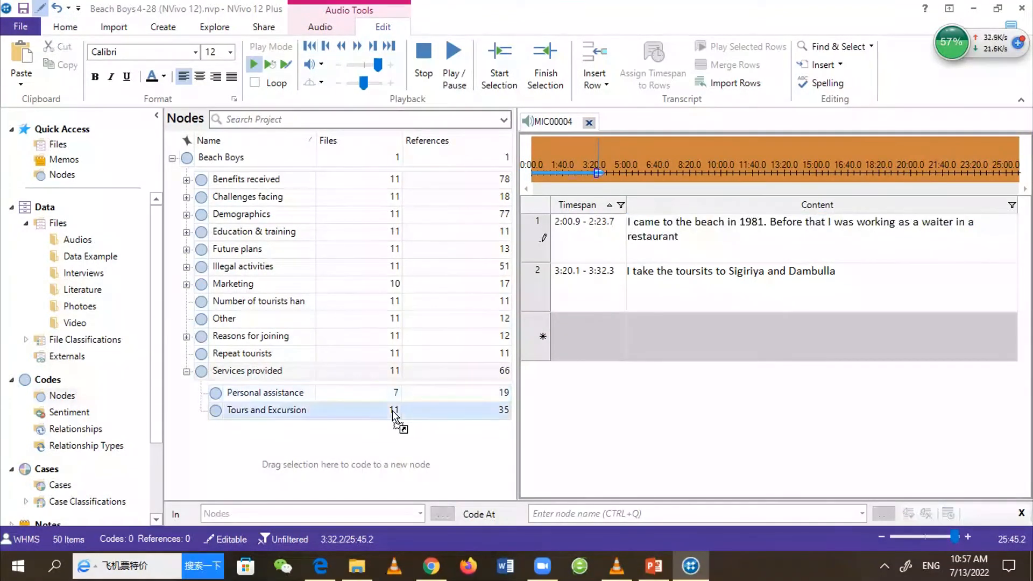
pyautogui.click(733, 267)
pyautogui.tripleClick(733, 266)
pyautogui.moveTo(735, 267); pyautogui.dragTo(583, 311)
pyautogui.click(667, 311)
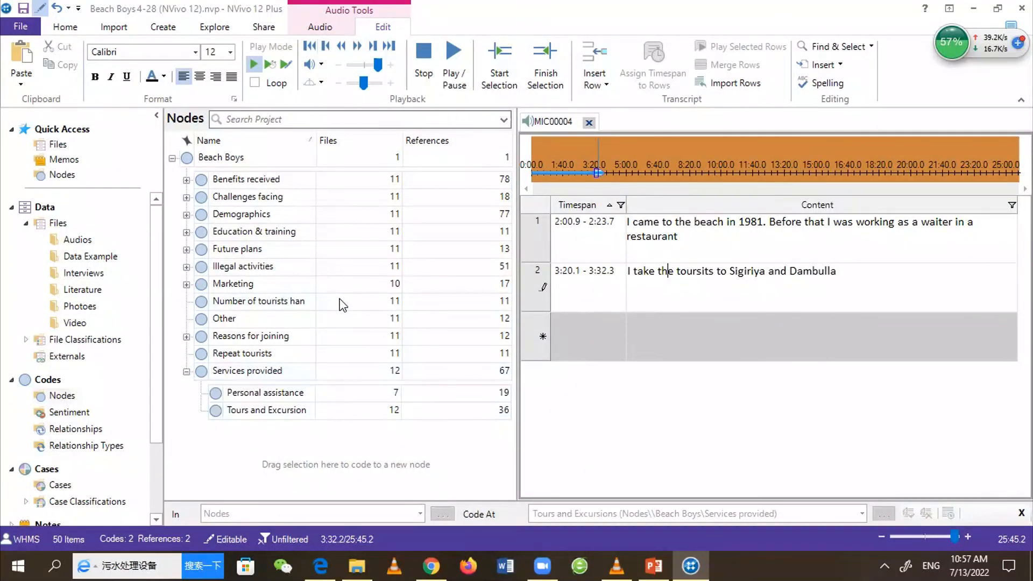
# Open the Personal assistance and Tours and Excursions nodes to review their coded references
pyautogui.click(258, 400)
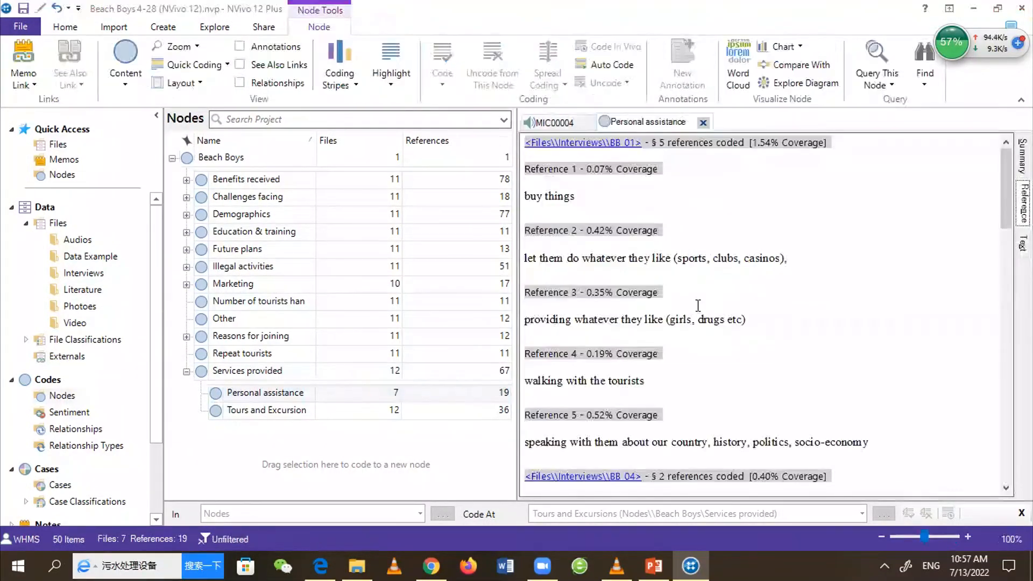
pyautogui.scroll(5, 698, 306)
pyautogui.click(373, 410)
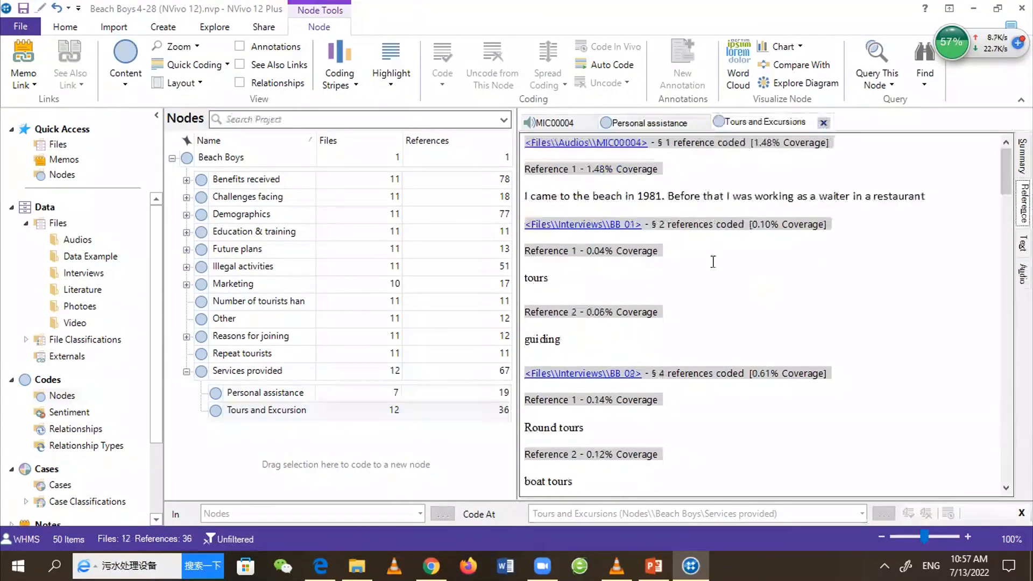
# Uncode the MIC00004 passage about coming to the beach in 1981 from the Tours and Excursions node
pyautogui.tripleClick(741, 194)
pyautogui.rightClick(741, 193)
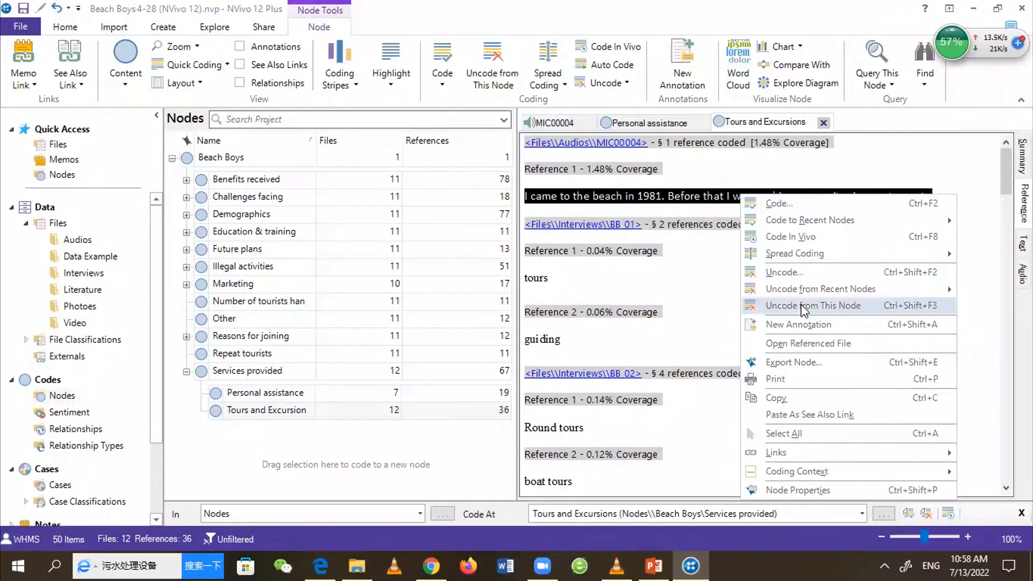
pyautogui.click(804, 306)
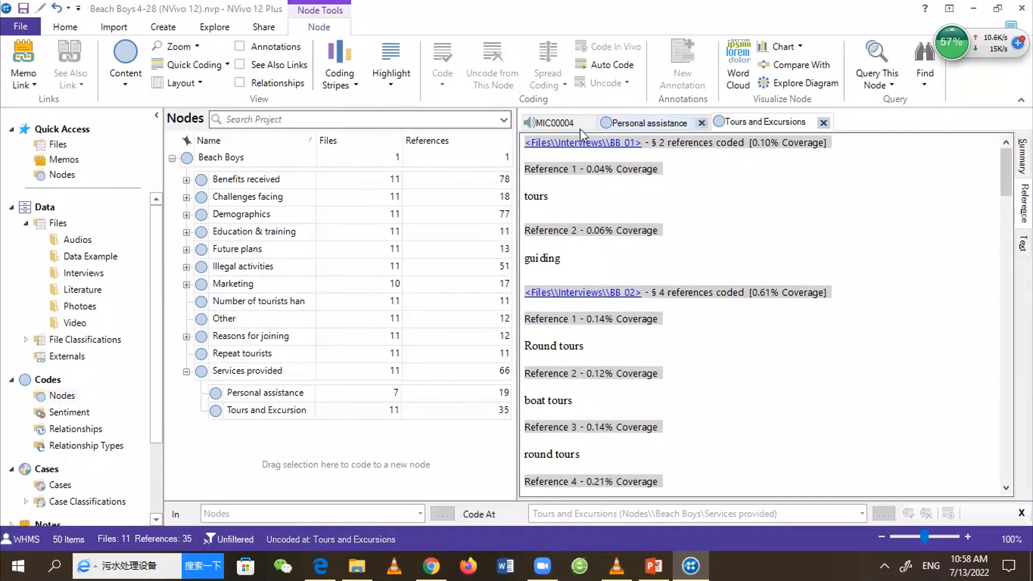
# Return to the MIC00004 transcript, decline the save reminder and code the Sigiriya and Dambulla row to the Tours and Excursions node
pyautogui.click(551, 127)
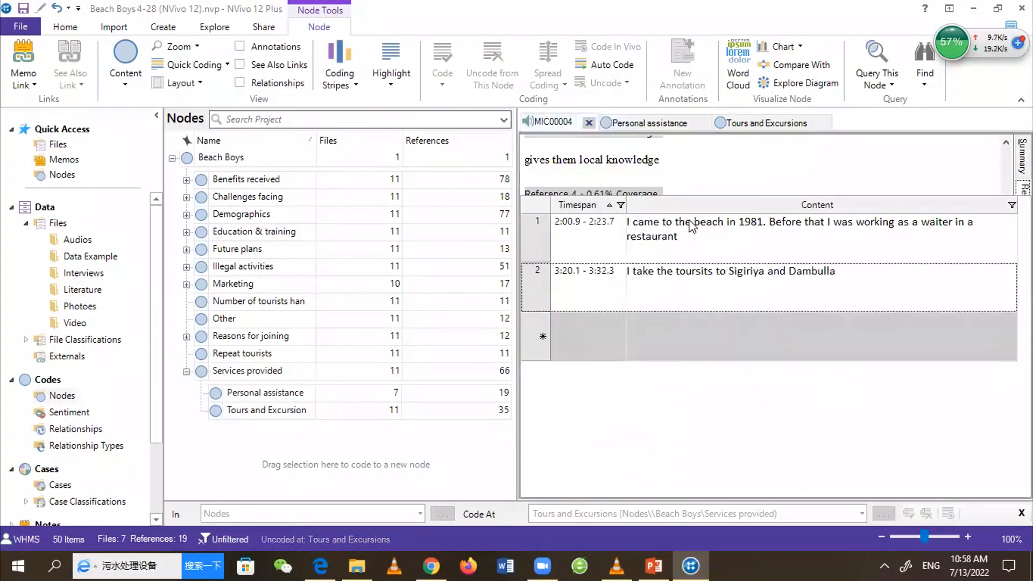
pyautogui.click(623, 337)
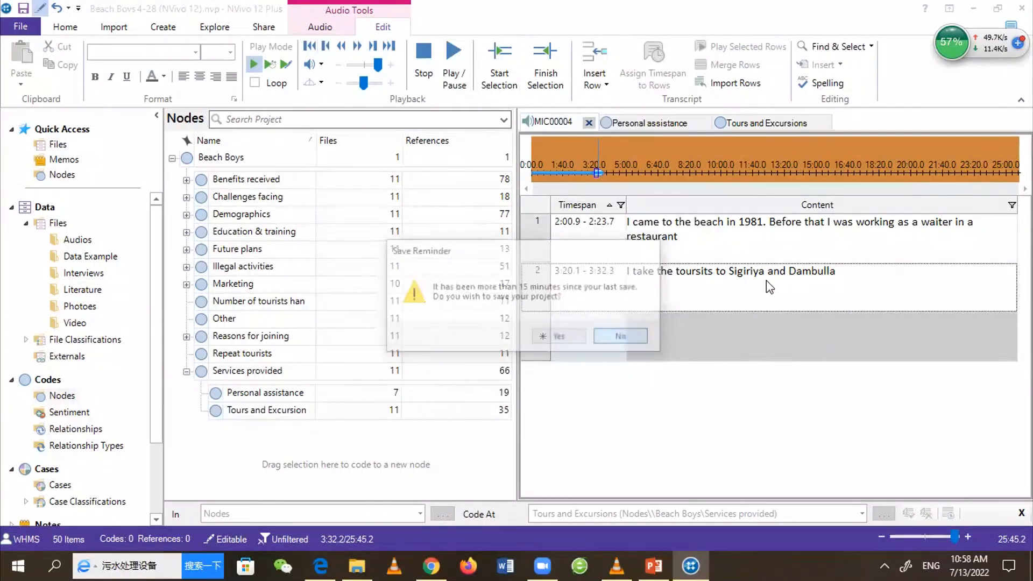
pyautogui.tripleClick(807, 265)
pyautogui.moveTo(682, 284); pyautogui.dragTo(368, 406)
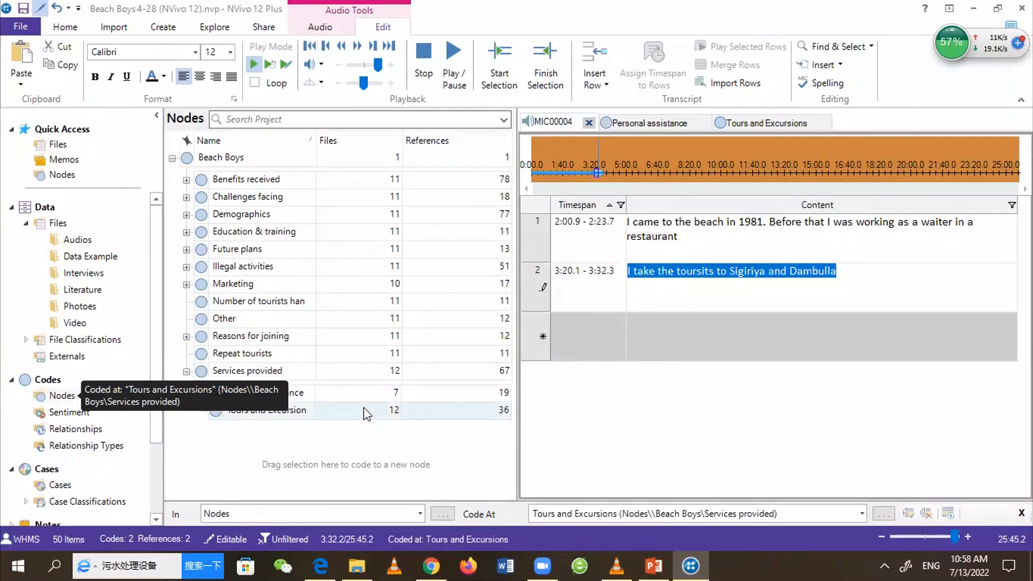
pyautogui.click(365, 413)
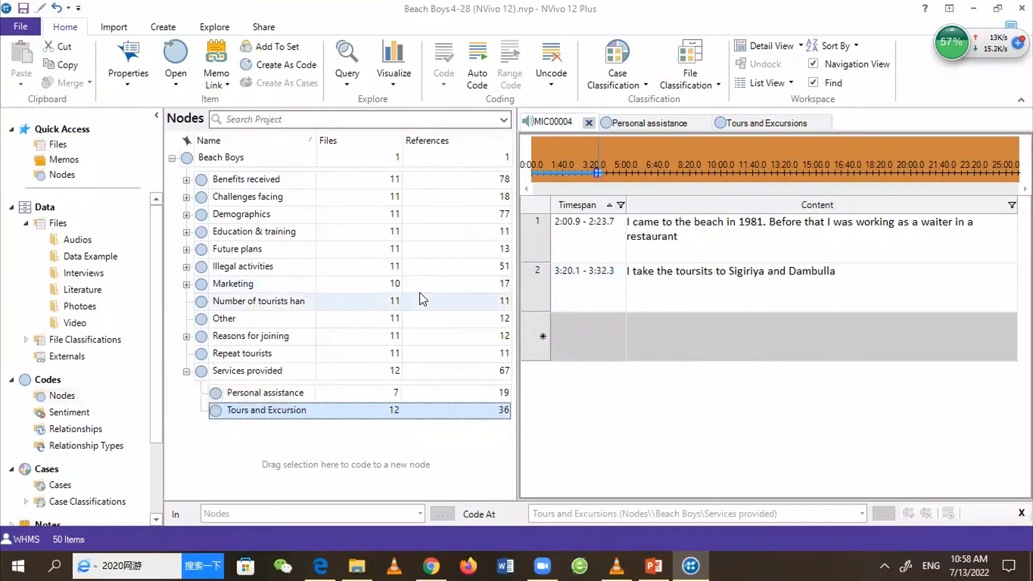
# List the project's video files and close the open MIC00004 recording and both node views
pyautogui.click(75, 323)
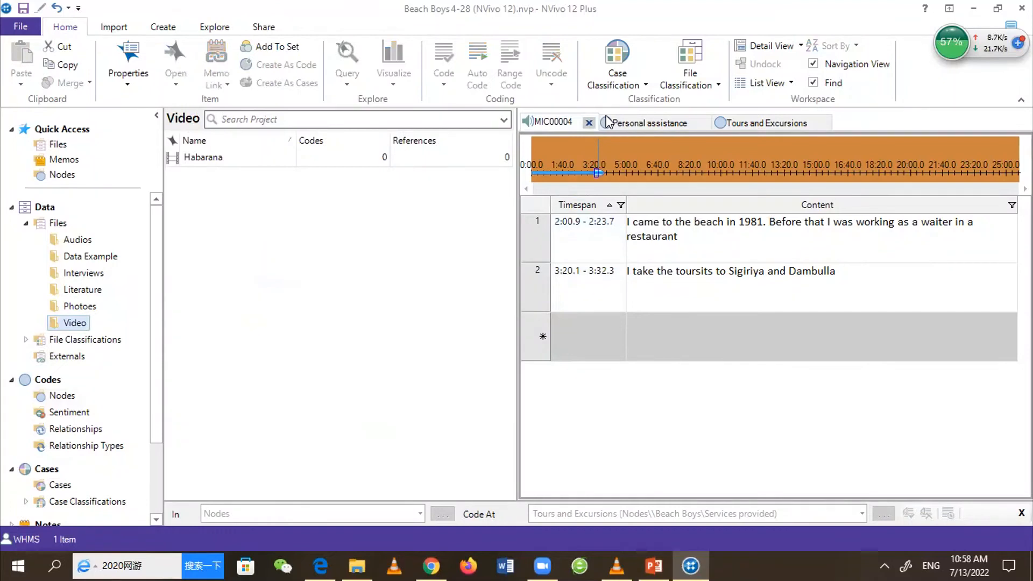
pyautogui.click(589, 122)
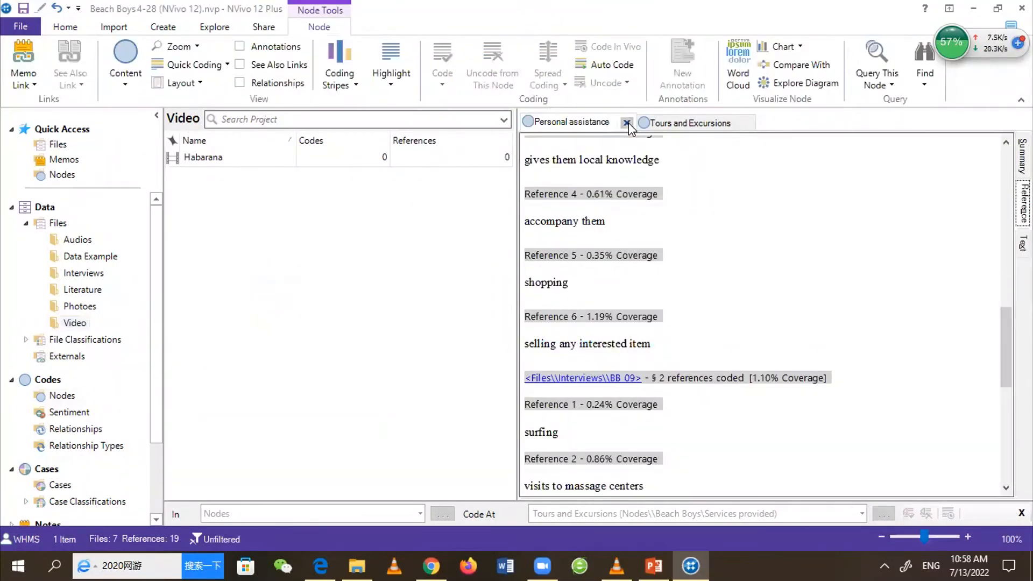
pyautogui.click(627, 123)
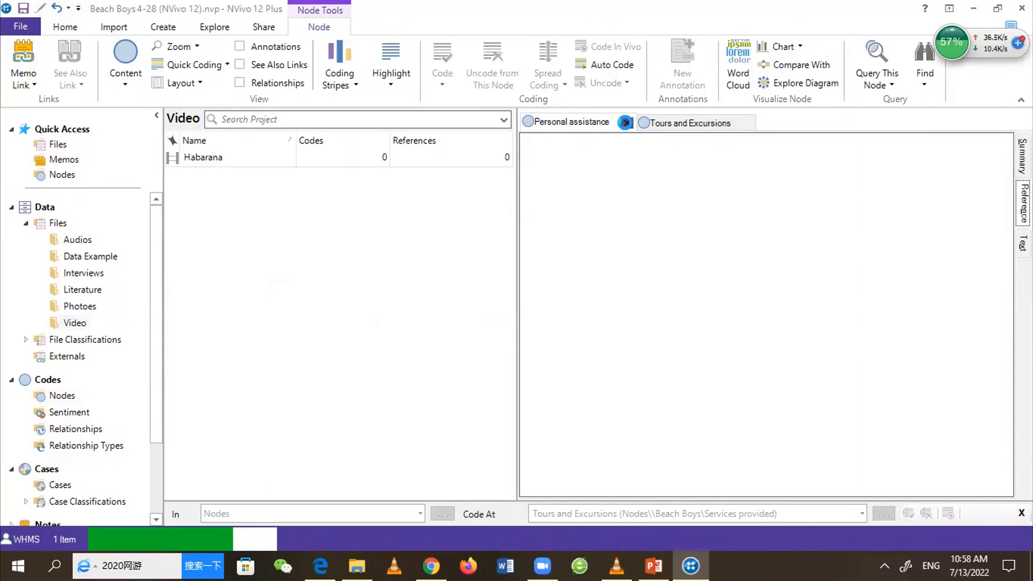
pyautogui.click(632, 123)
# Open the Habarana video and make its transcript editable
pyautogui.click(213, 158)
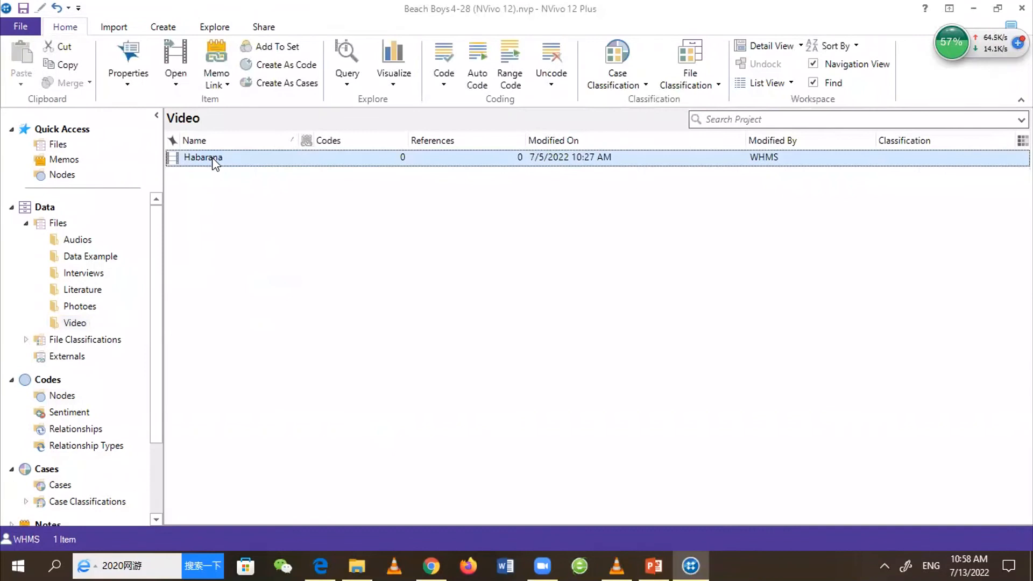
pyautogui.doubleClick(213, 158)
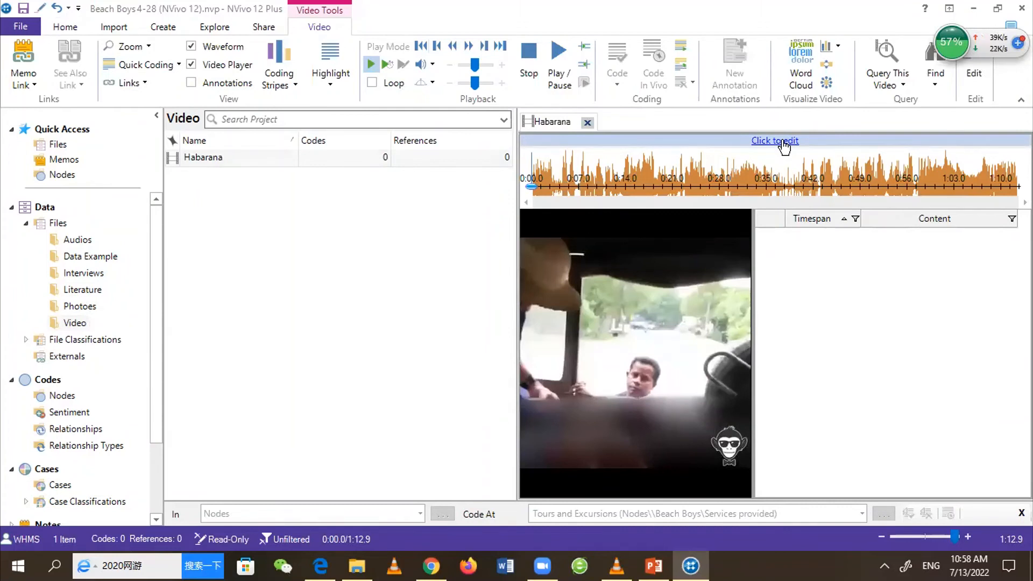
pyautogui.click(780, 141)
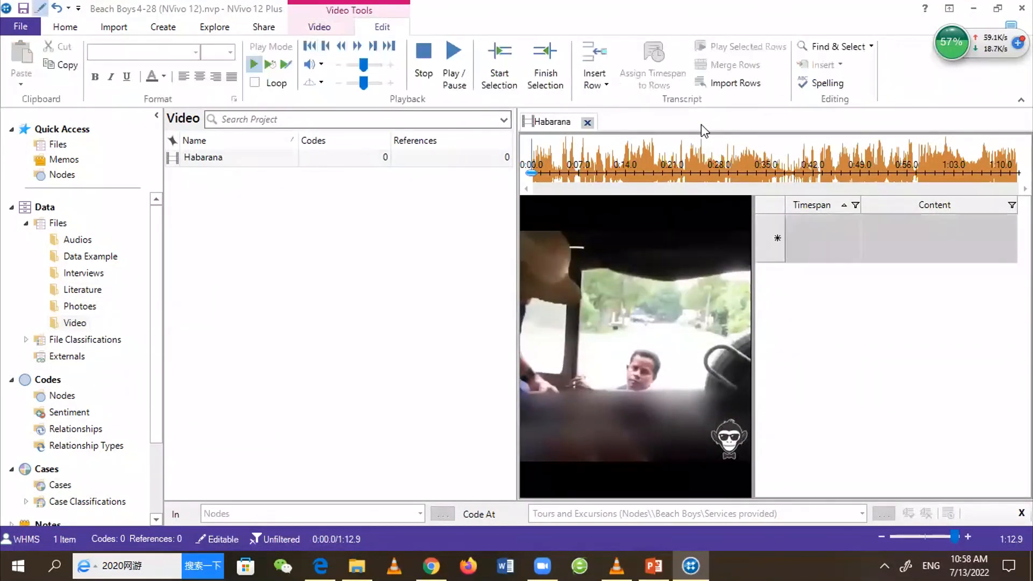
# Play the Habarana video, mark the segment from about 0:07 to 0:12 as a selection, and pause playback
pyautogui.click(455, 54)
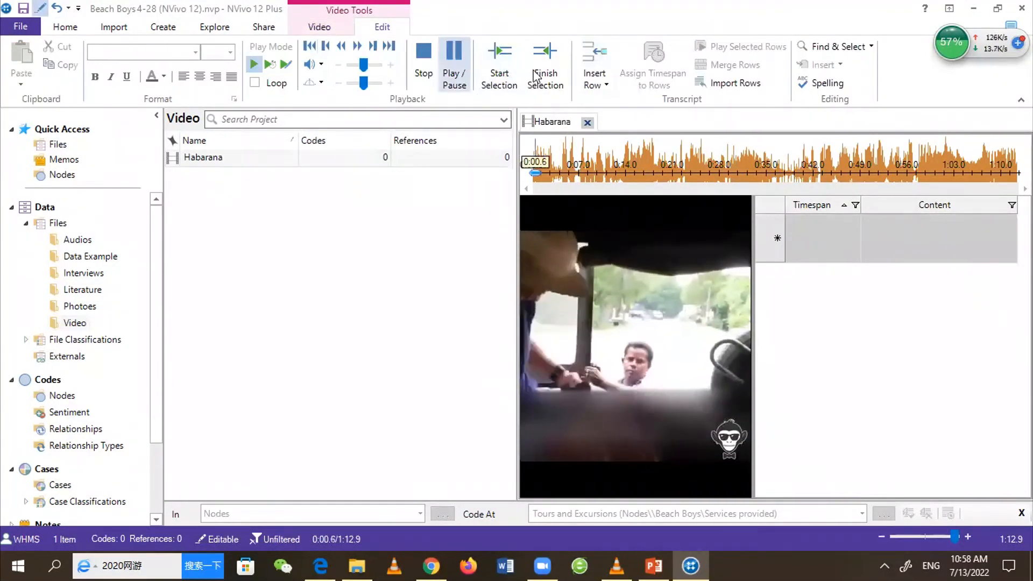
pyautogui.click(496, 60)
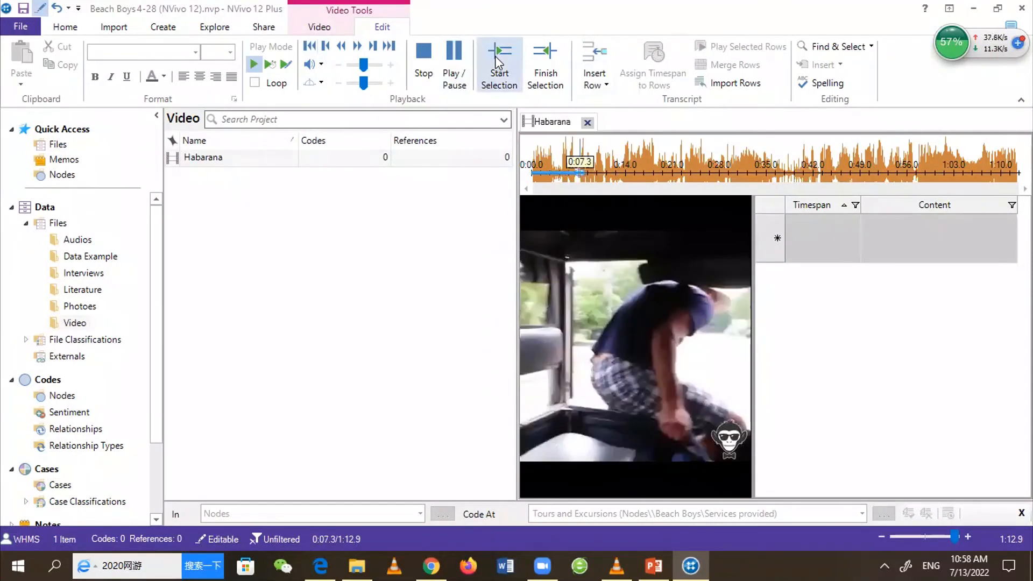
pyautogui.click(547, 57)
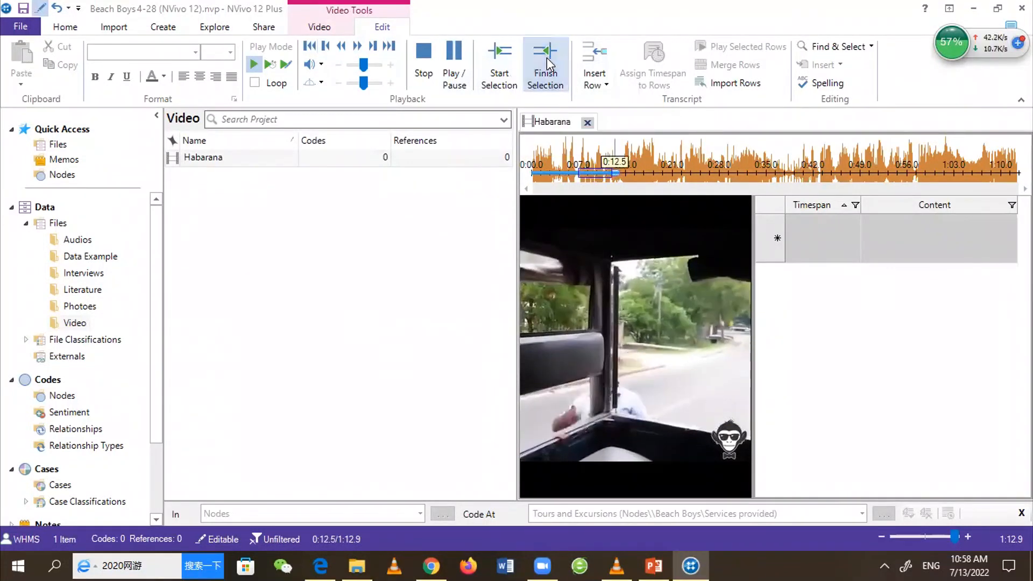
pyautogui.click(466, 52)
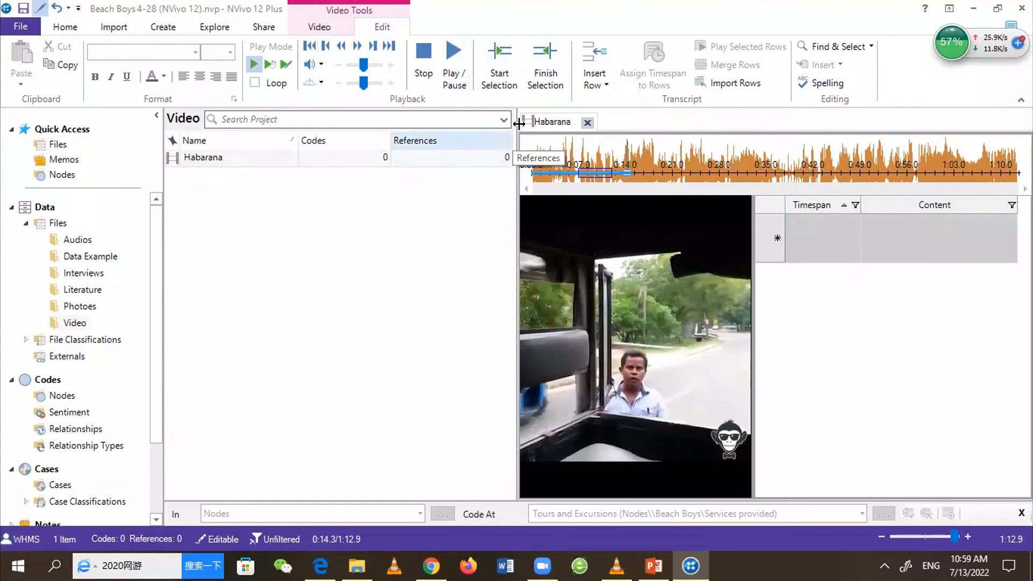
# Add a transcript row for the selected segment reading "The tourist and the jeep driver is arguing with each other over the safari ride fee"
pyautogui.click(593, 58)
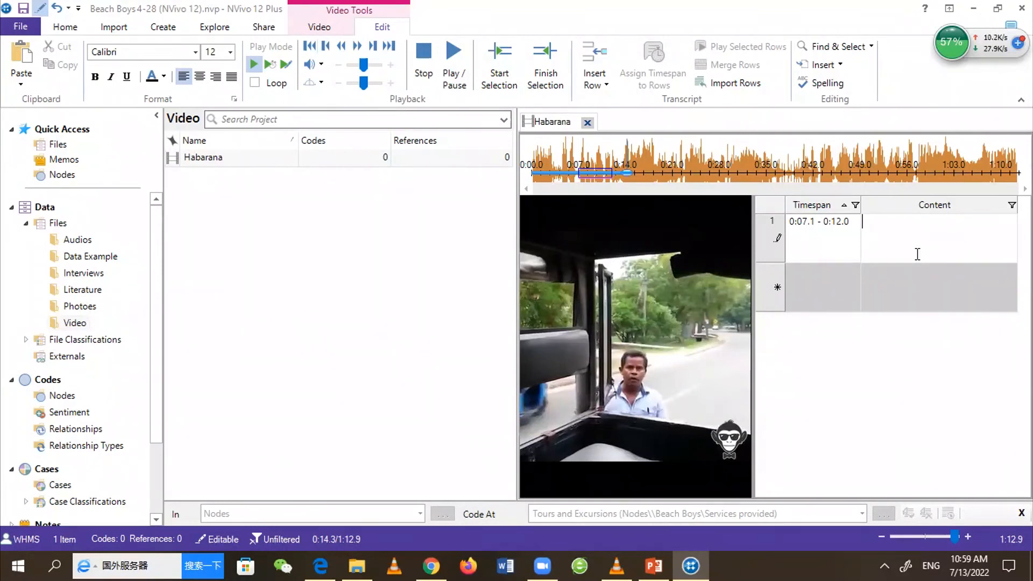
pyautogui.write('The toursots')
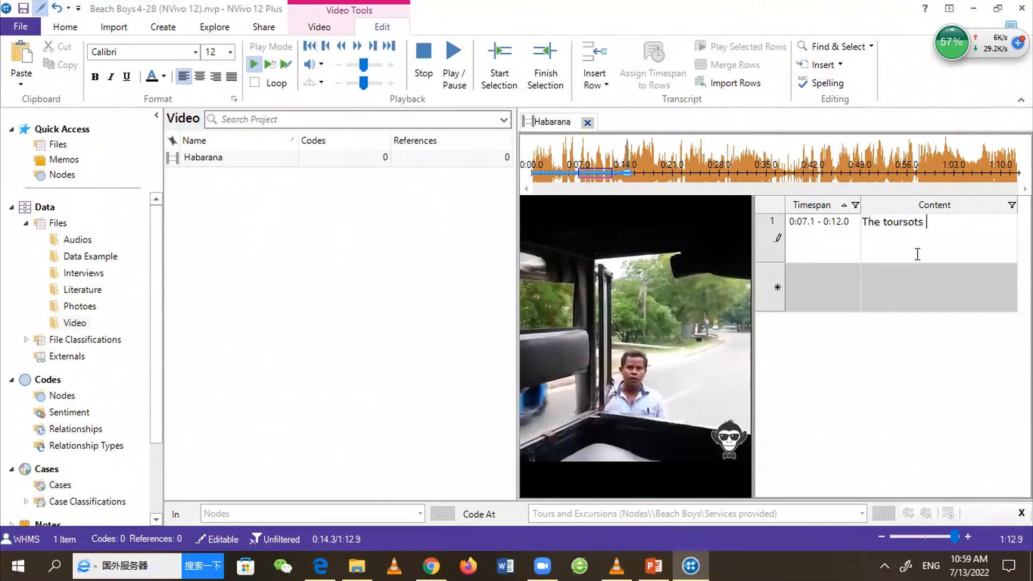
pyautogui.press('BackSpace')
pyautogui.press('BackSpace')
pyautogui.press('BackSpace')
pyautogui.press('BackSpace')
pyautogui.press('BackSpace')
pyautogui.write('ist and the ')
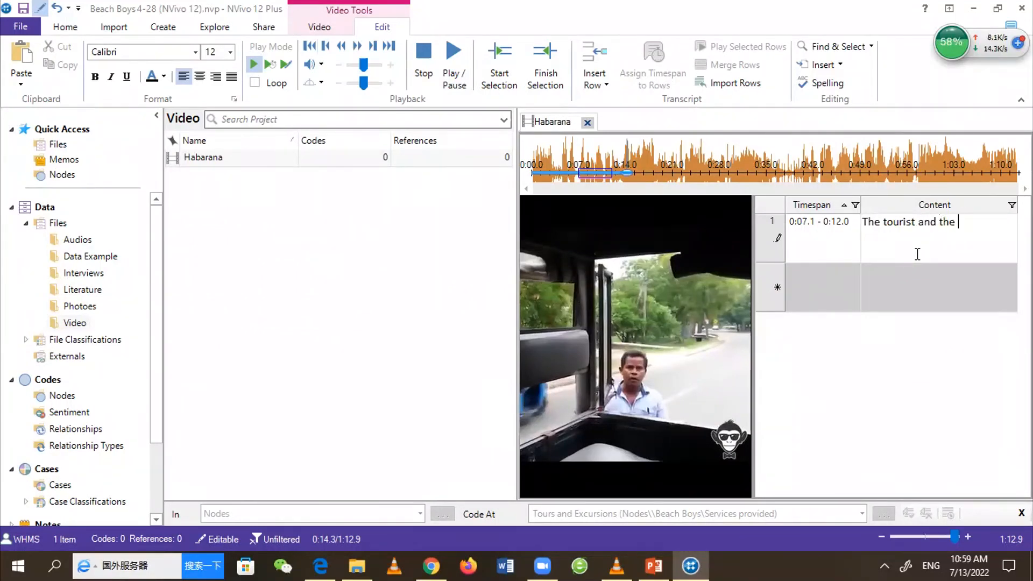
pyautogui.write('tjee p')
pyautogui.press('BackSpace')
pyautogui.press('BackSpace')
pyautogui.write('p driver is arguin')
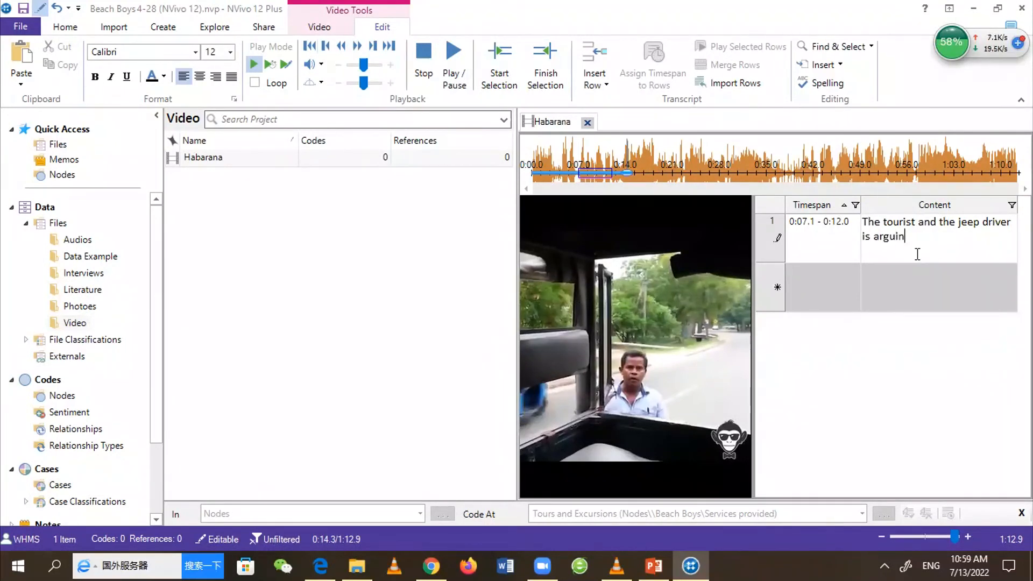
pyautogui.write('g with each other oeve')
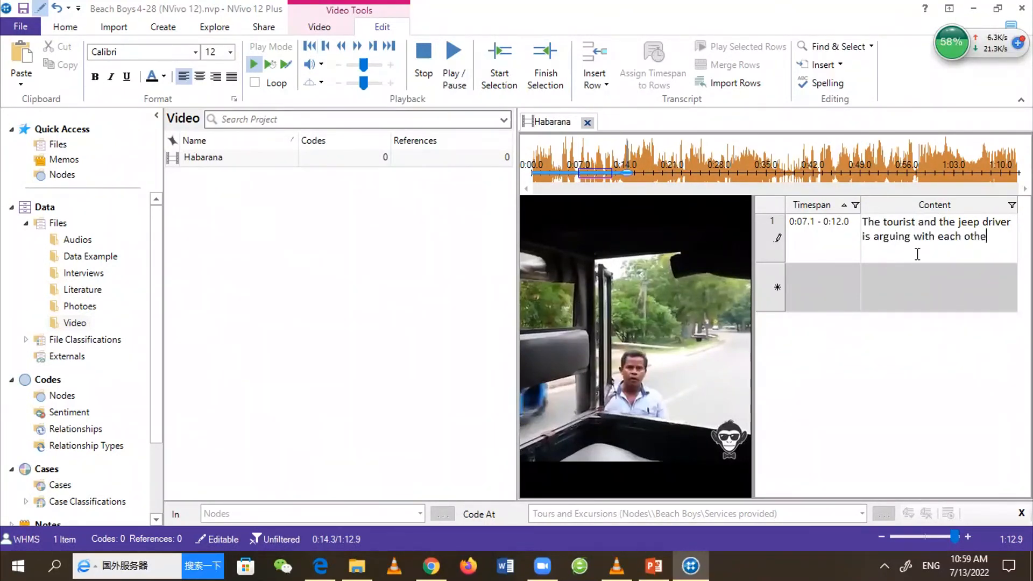
pyautogui.press('BackSpace')
pyautogui.press('BackSpace')
pyautogui.press('BackSpace')
pyautogui.write('ver the safa')
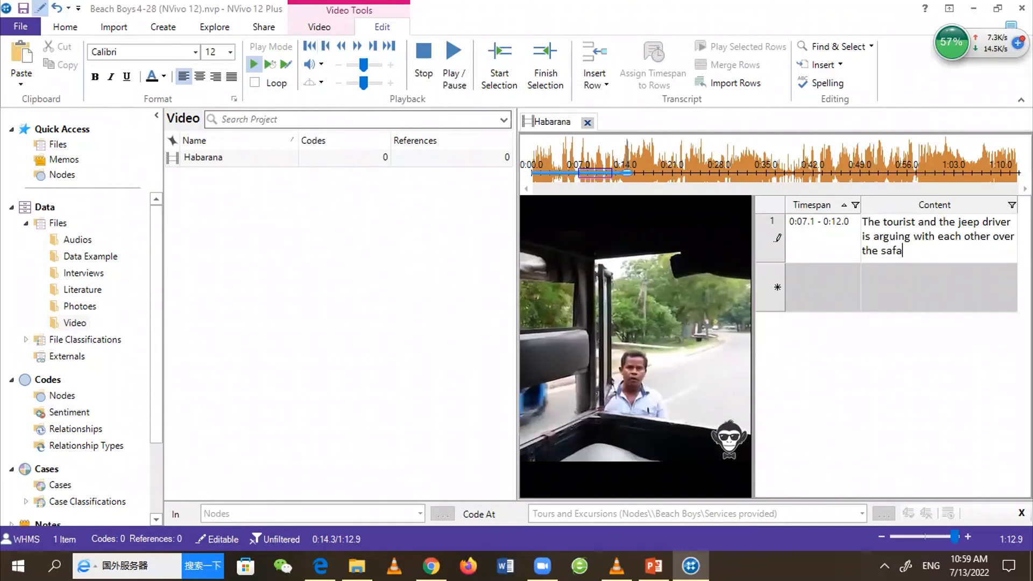
pyautogui.write('ri ride fee')
# Code the whole text of the Habarana transcript row to the Other challenges node under Challenges facing
pyautogui.hotkey('ctrl', 'a')
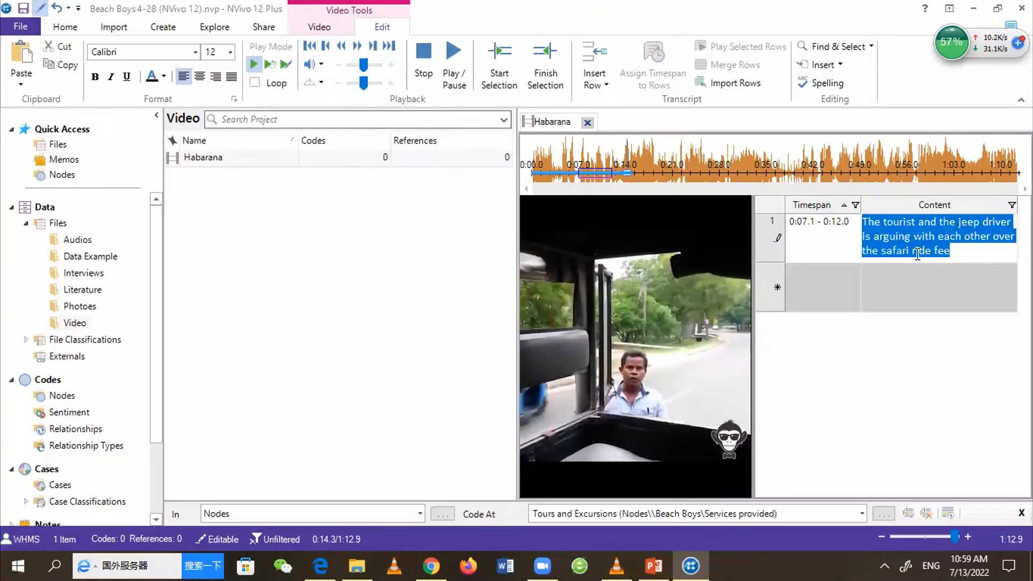
pyautogui.click(62, 396)
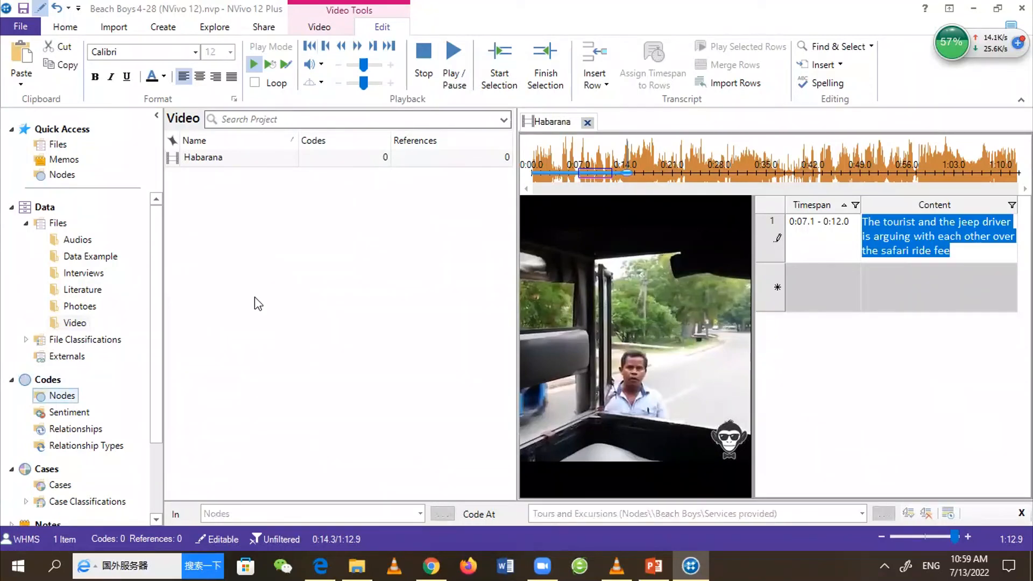
pyautogui.doubleClick(886, 225)
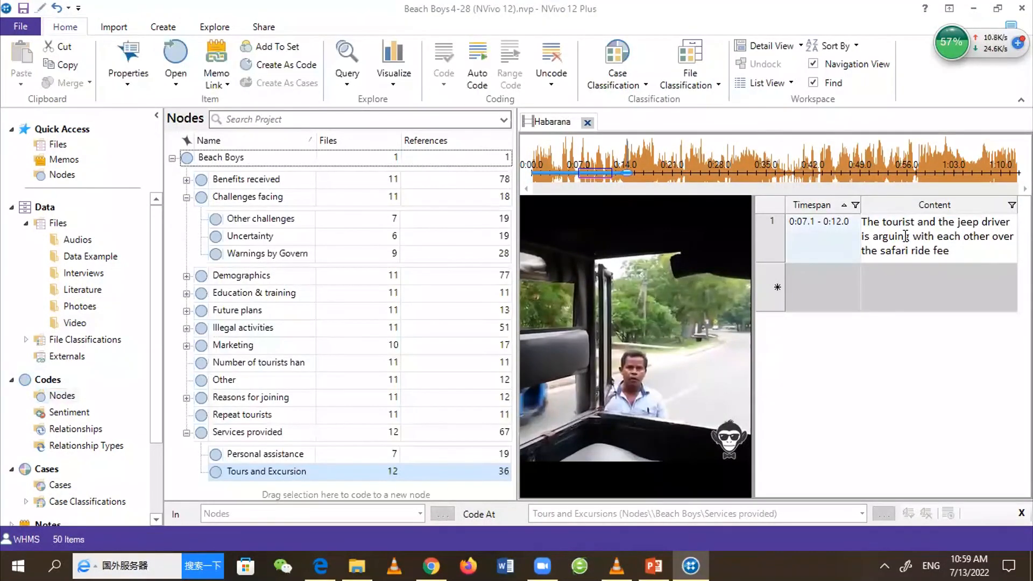
pyautogui.doubleClick(906, 237)
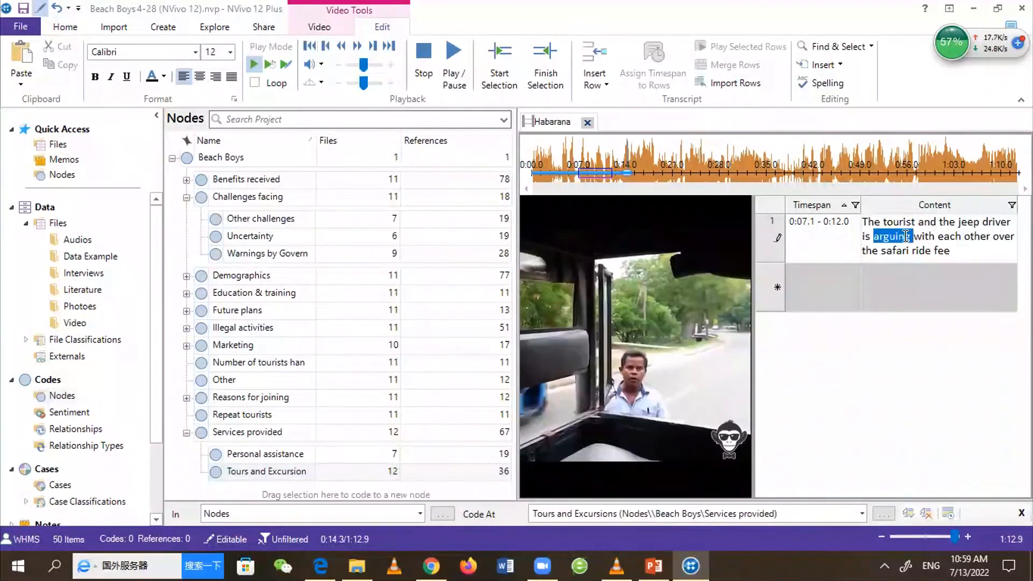
pyautogui.tripleClick(906, 237)
pyautogui.moveTo(905, 237); pyautogui.dragTo(338, 221)
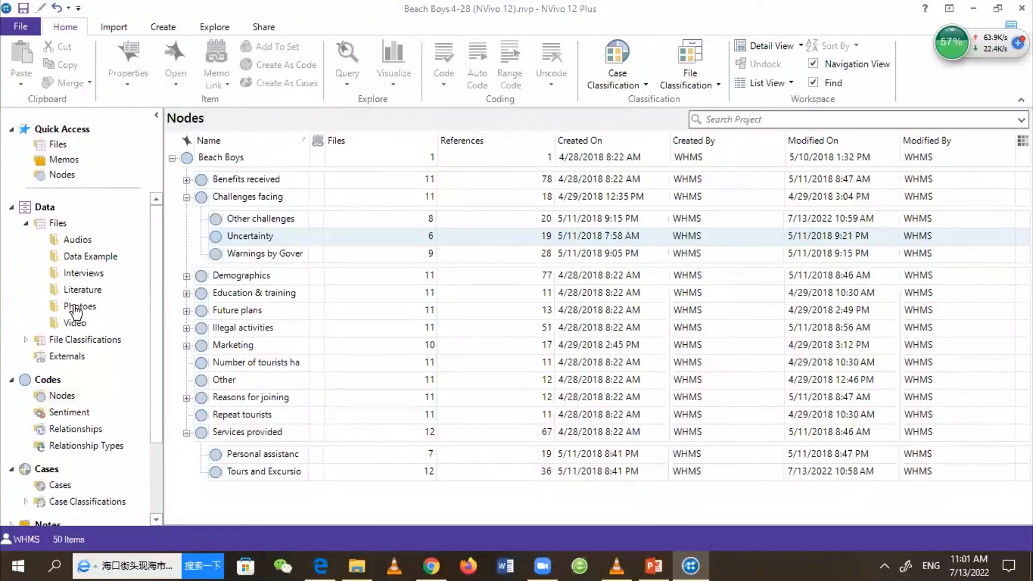
# Open the DSCN1362 picture from the Photoes folder and enlarge the area showing the image and its region log
pyautogui.click(76, 308)
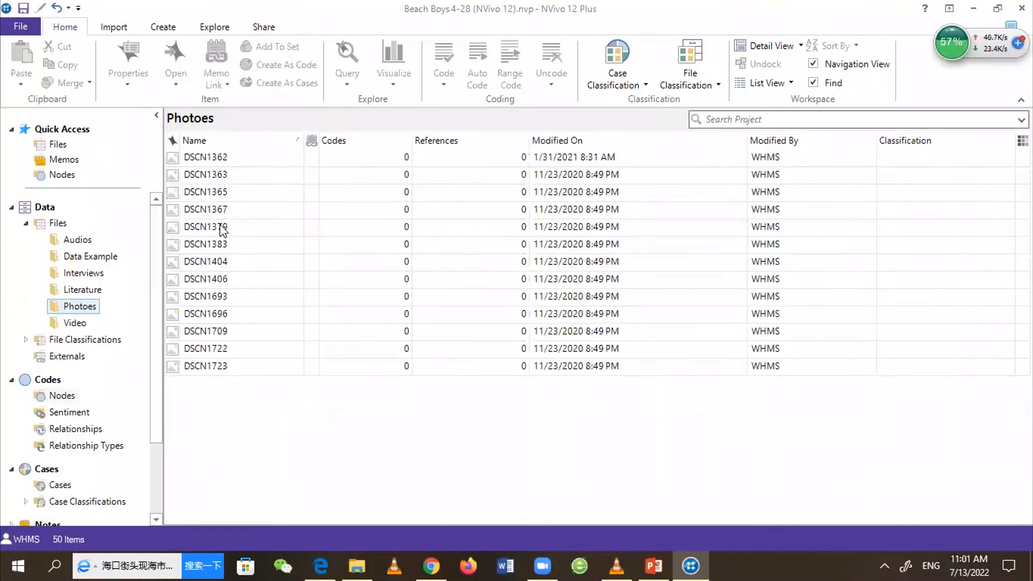
pyautogui.click(235, 160)
pyautogui.doubleClick(234, 160)
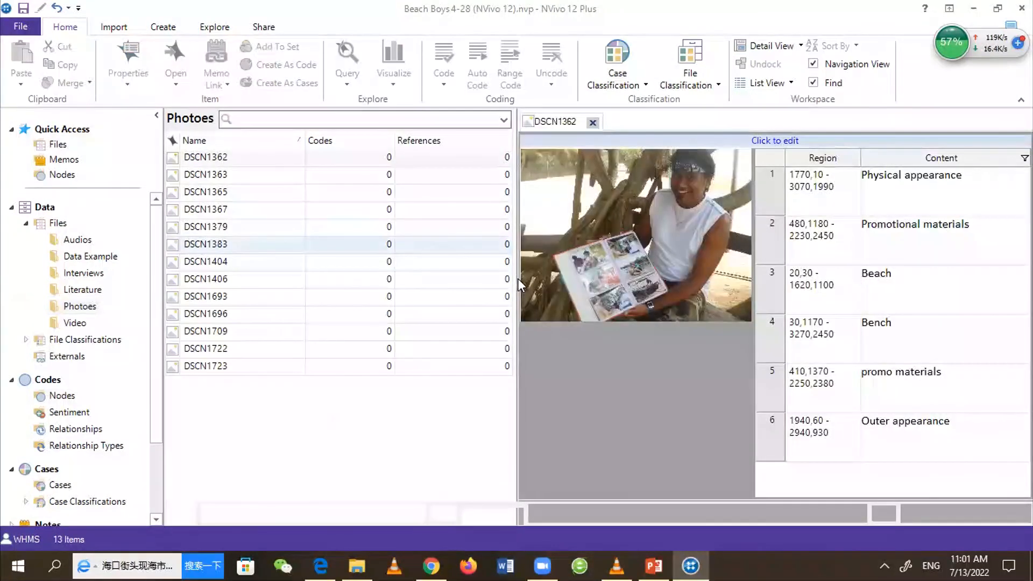
pyautogui.moveTo(515, 279); pyautogui.dragTo(347, 289)
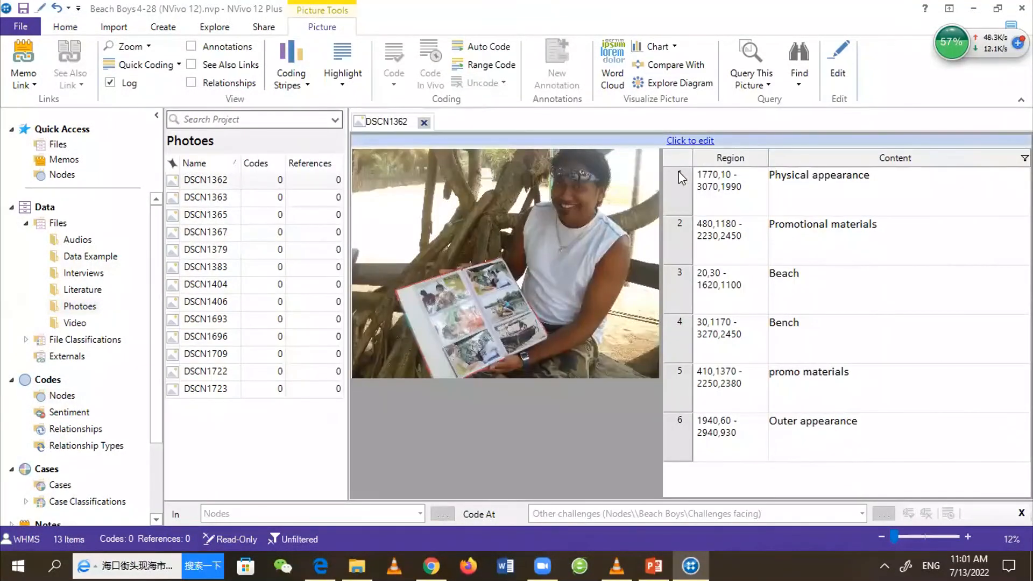
pyautogui.scroll(-1, 670, 224)
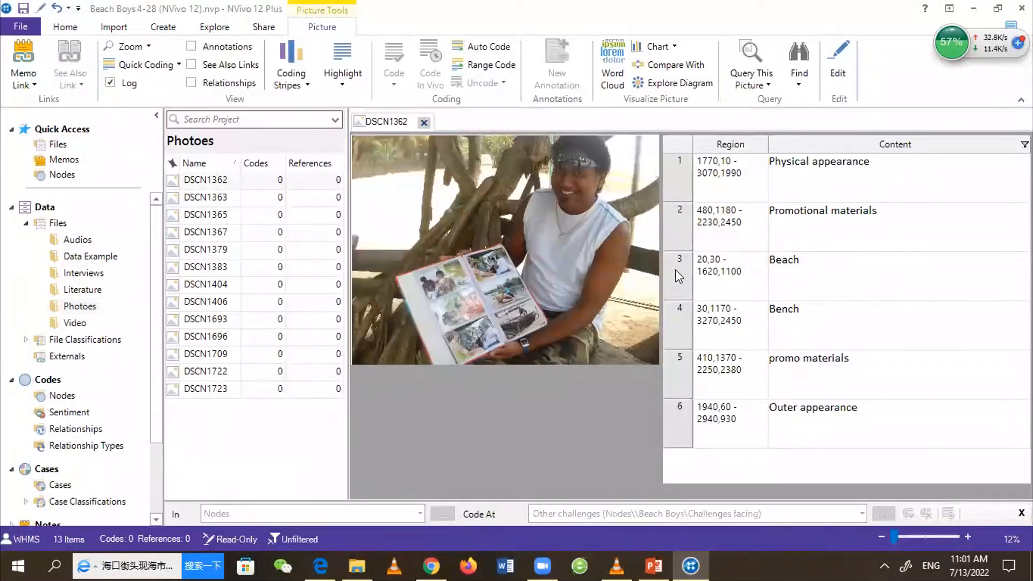
# Make the DSCN1362 picture editable and delete all existing rows from its region log
pyautogui.hotkey('ctrl', 'e')
pyautogui.rightClick(676, 407)
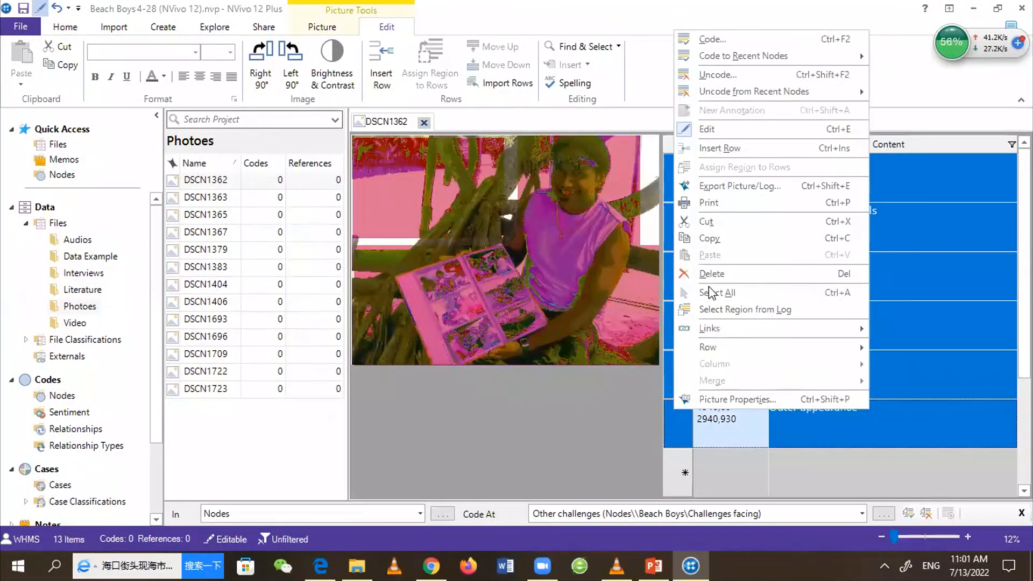
pyautogui.press('Delete')
pyautogui.press('Return')
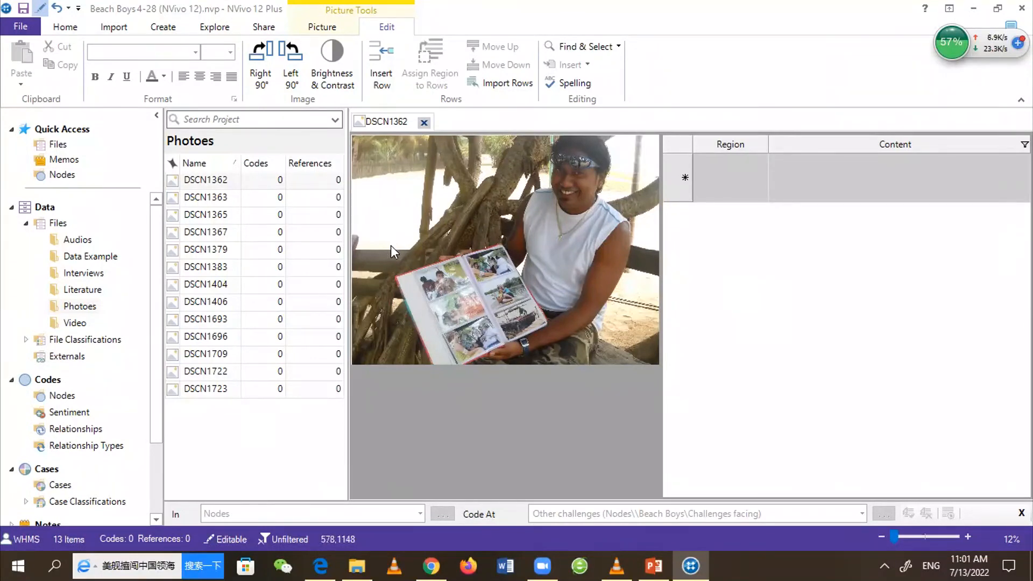
# Select the region around the photo album, about 330,1200 to 2110,2440, and insert a log row for it
pyautogui.moveTo(382, 246); pyautogui.dragTo(546, 365)
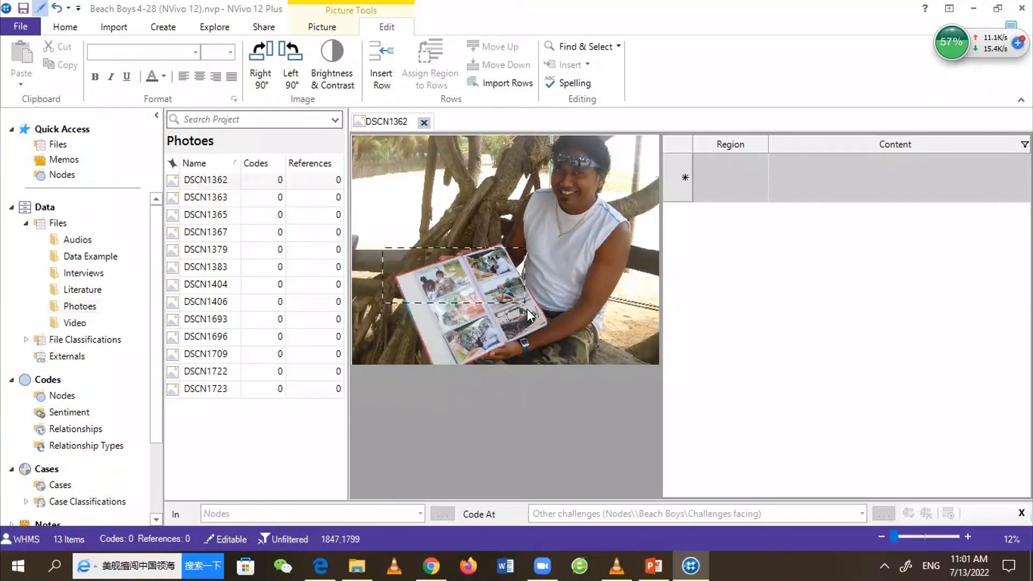
pyautogui.moveTo(546, 307); pyautogui.dragTo(550, 307)
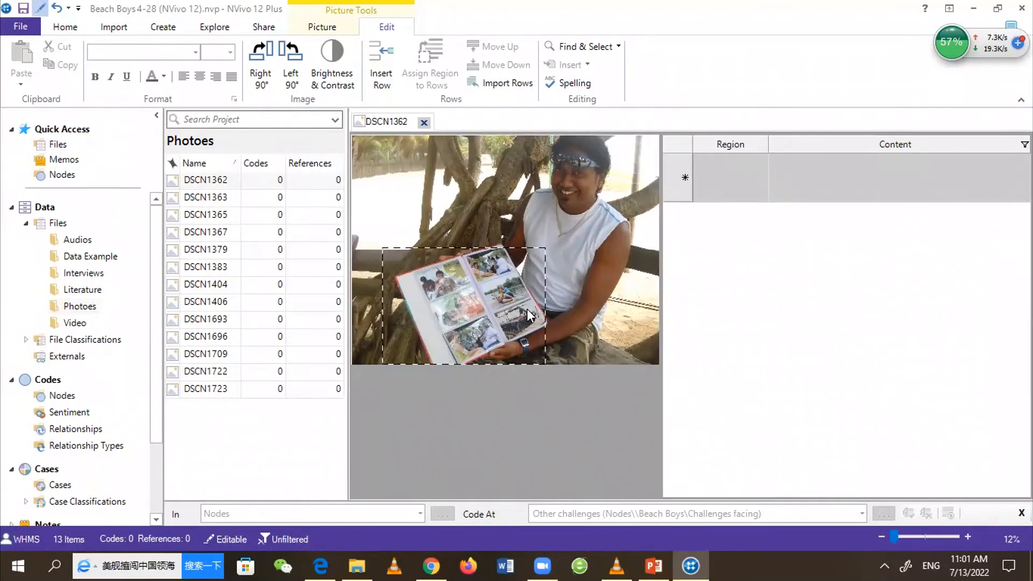
pyautogui.rightClick(475, 304)
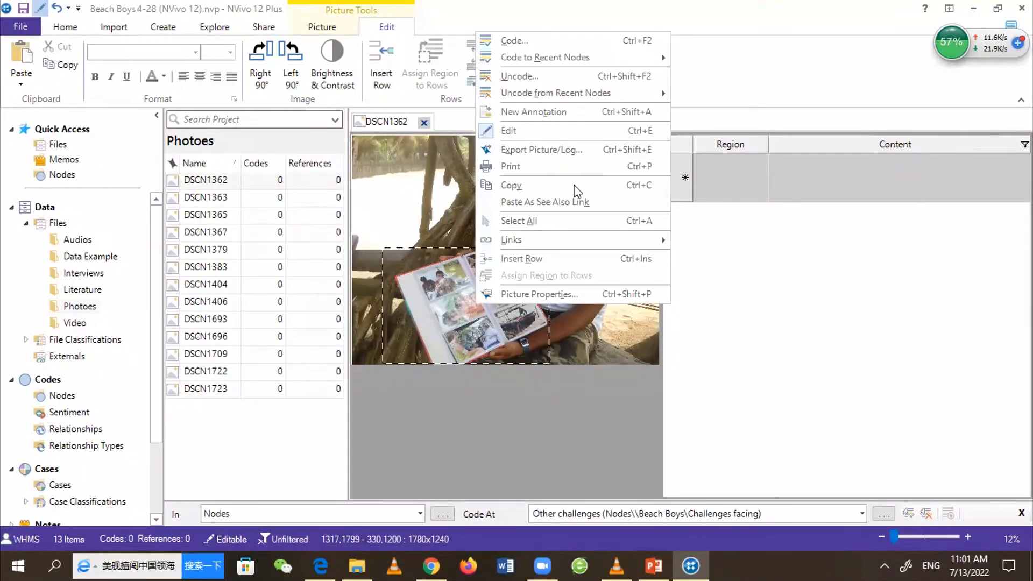
pyautogui.click(541, 258)
# Enter "Photo album is used as a marketing tool" as the content of the photo album's log row
pyautogui.click(801, 194)
pyautogui.write('Phot')
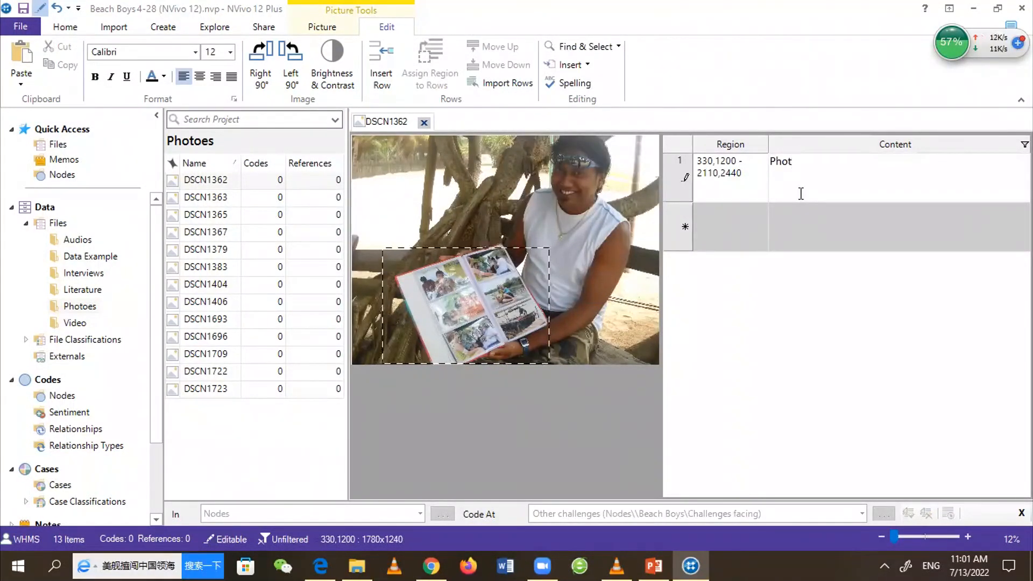
pyautogui.write('o album is used')
pyautogui.write(' fo')
pyautogui.press('BackSpace')
pyautogui.press('BackSpace')
pyautogui.write('t')
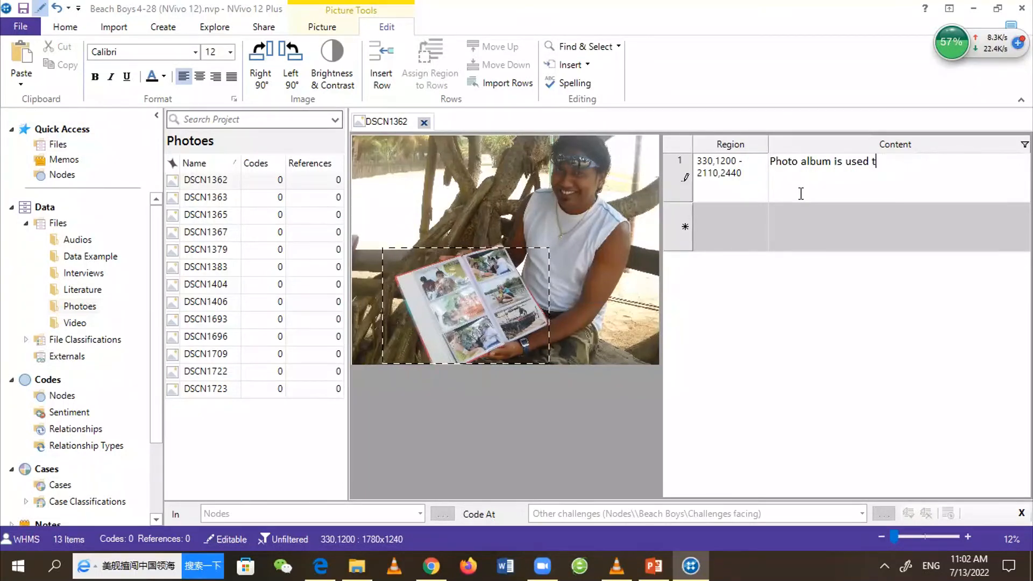
pyautogui.press('BackSpace')
pyautogui.write('as mar')
pyautogui.press('BackSpace')
pyautogui.press('BackSpace')
pyautogui.press('BackSpace')
pyautogui.write('a marketing tool')
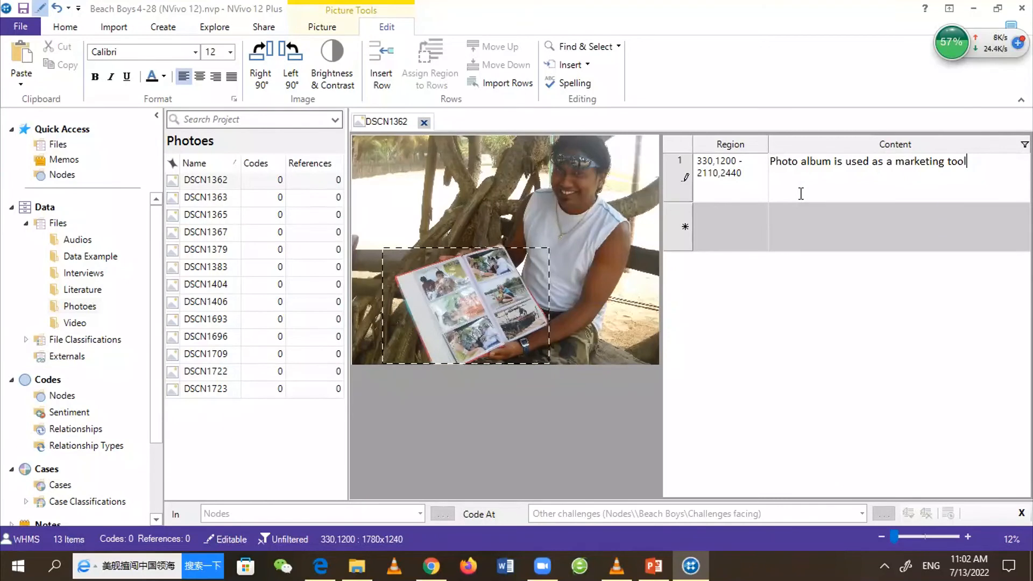
# Insert a log row for the region around the man, about 1690,70 to 2920,2450, reading "His dress is appropriate to the beach bulture"
pyautogui.moveTo(530, 141); pyautogui.dragTo(626, 364)
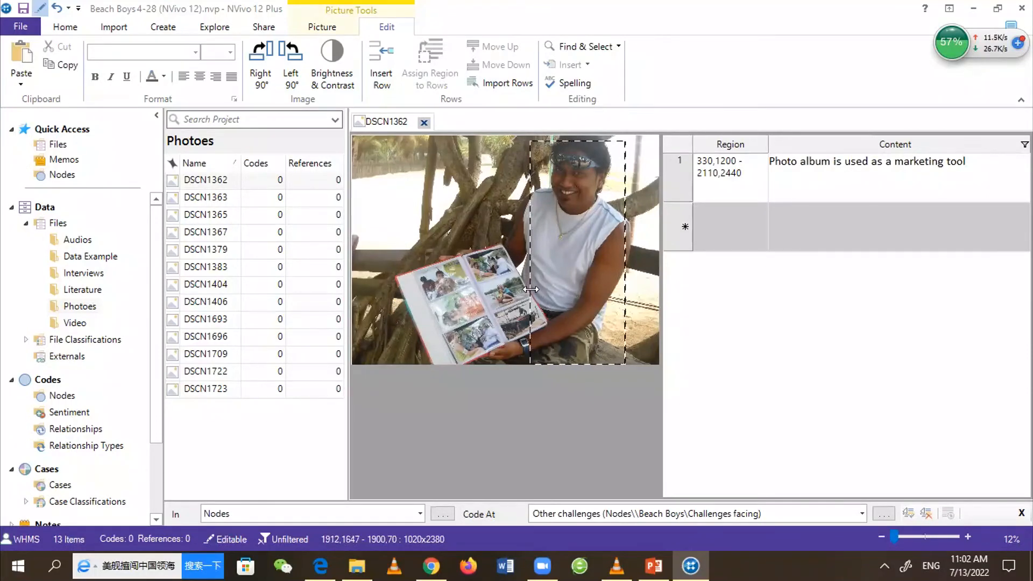
pyautogui.moveTo(530, 291); pyautogui.dragTo(510, 291)
pyautogui.rightClick(585, 248)
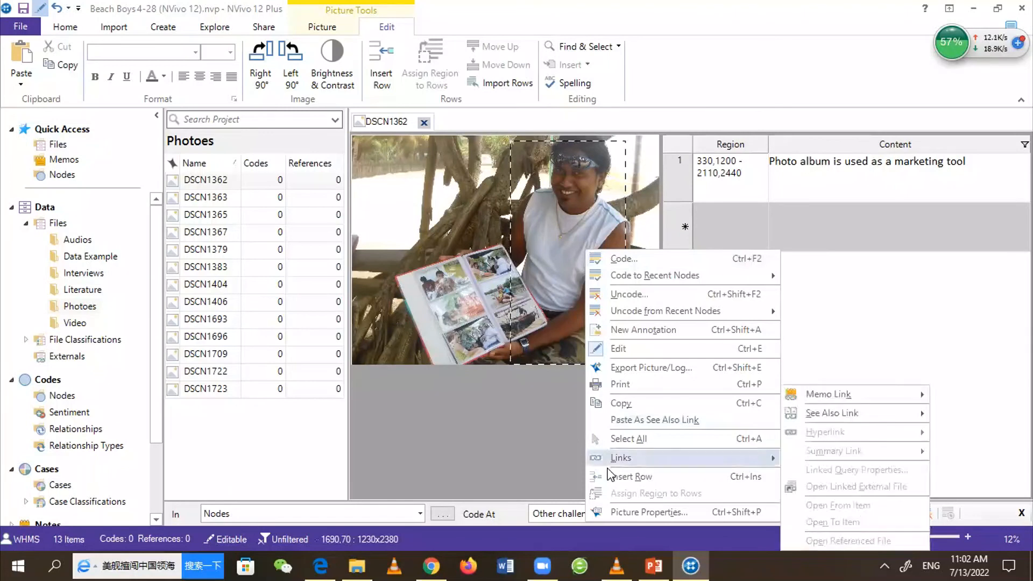
pyautogui.click(605, 470)
pyautogui.write('Hi')
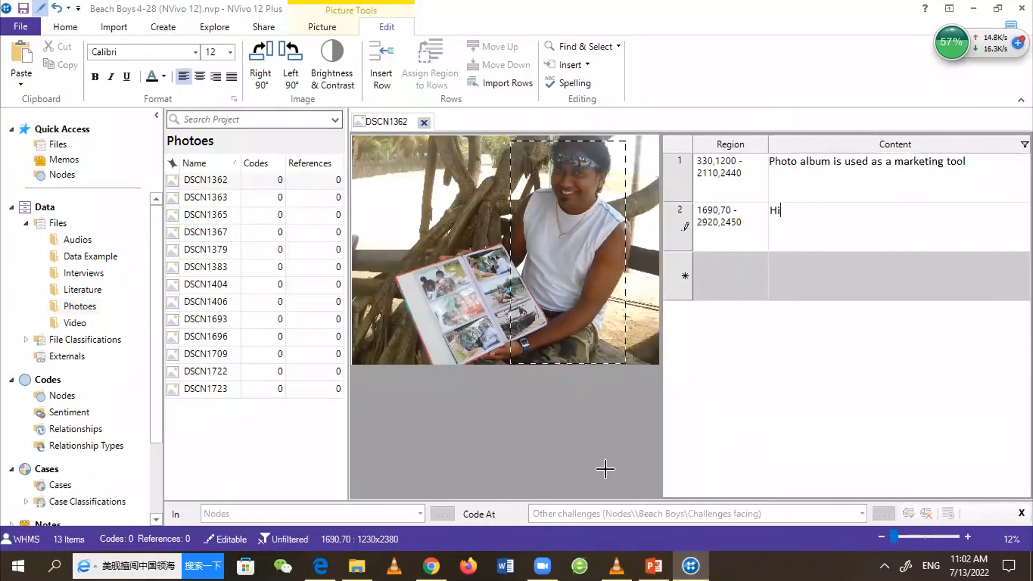
pyautogui.write('s dress is ')
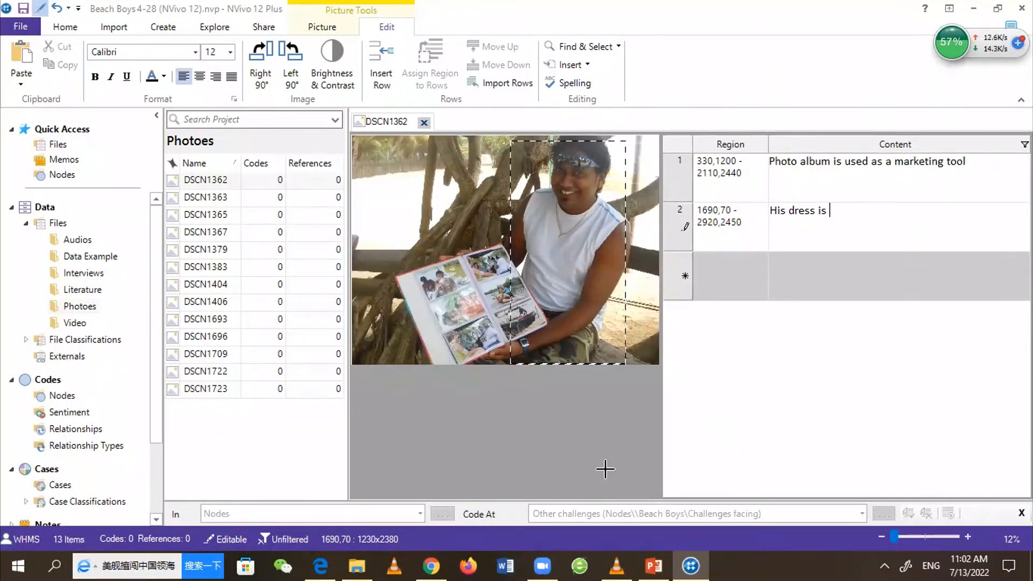
pyautogui.write('appropriate ')
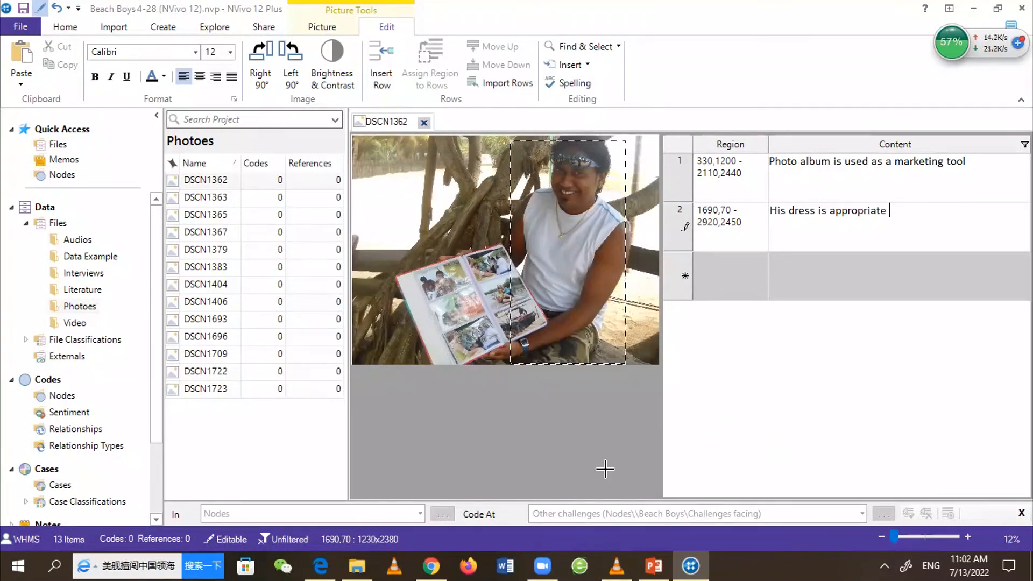
pyautogui.write('to the beach bulture')
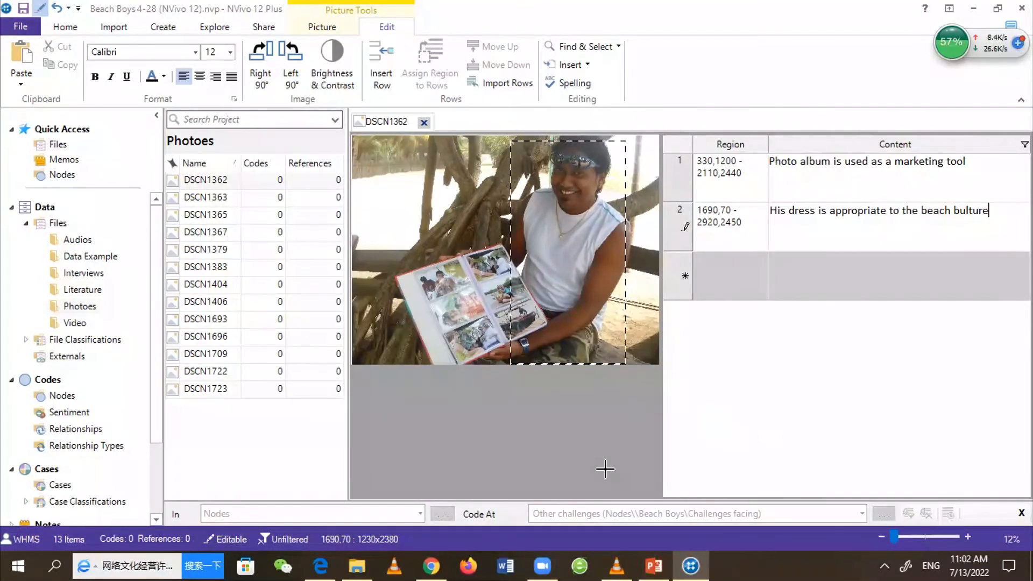
# Code the whole text of the photo album row to the Referals node under Marketing and close the picture
pyautogui.click(59, 396)
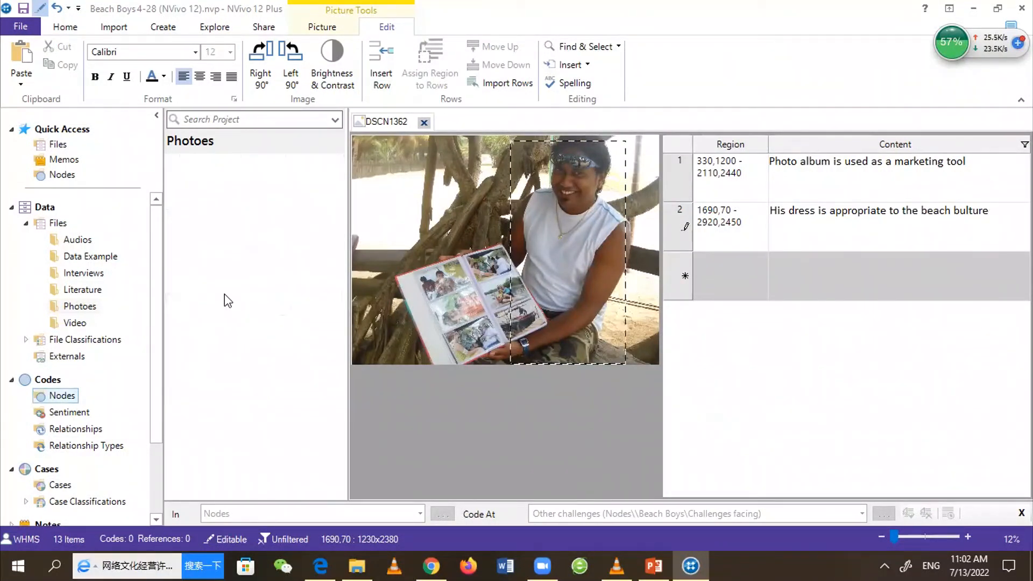
pyautogui.doubleClick(789, 162)
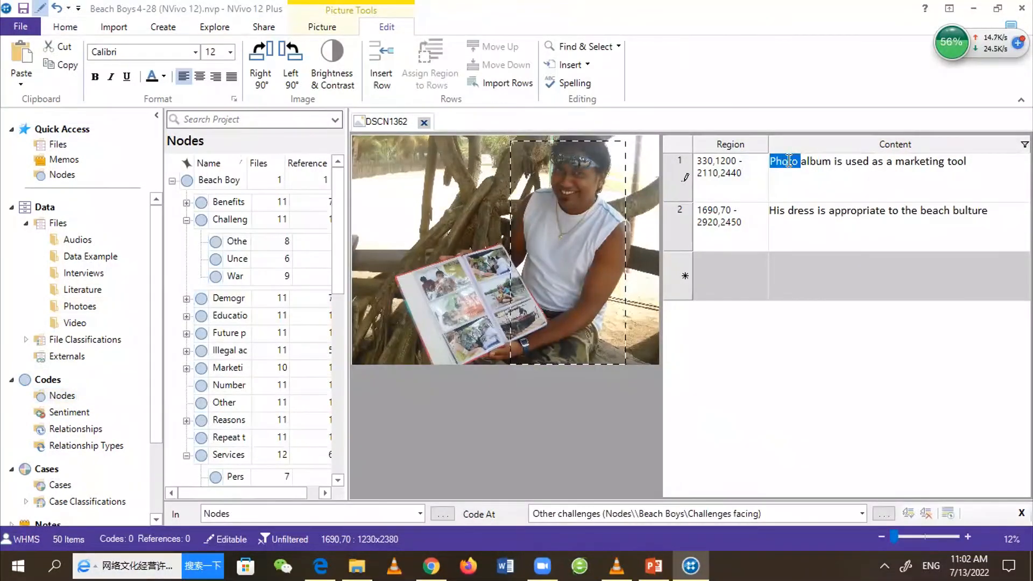
pyautogui.tripleClick(789, 162)
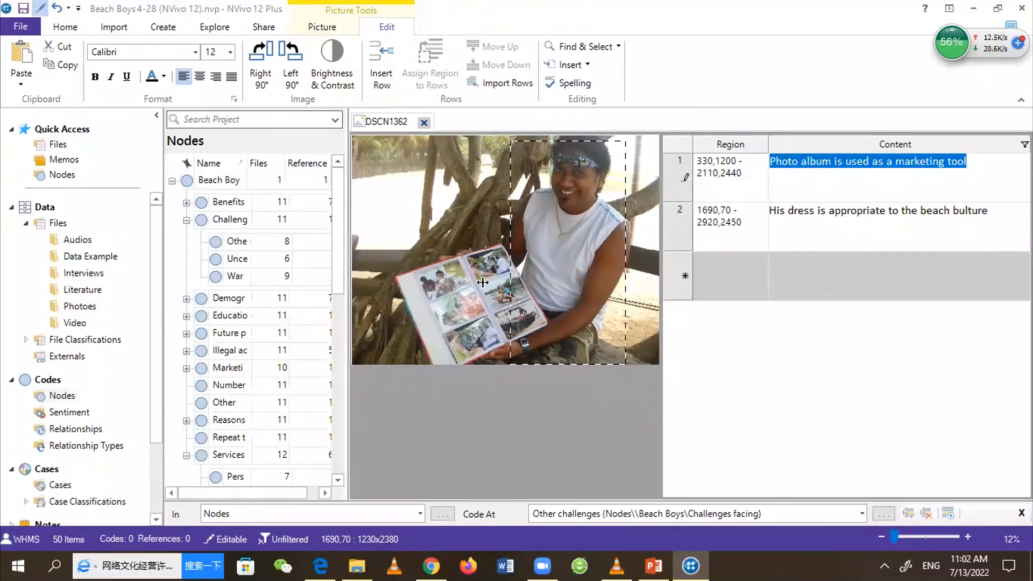
pyautogui.moveTo(349, 282); pyautogui.dragTo(483, 283)
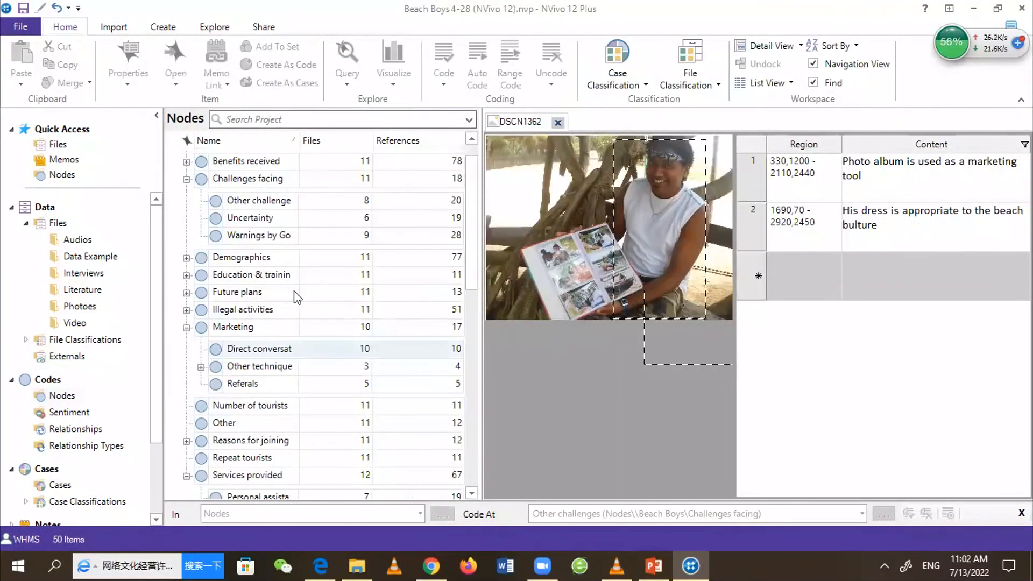
pyautogui.press('Down')
pyautogui.press('Right')
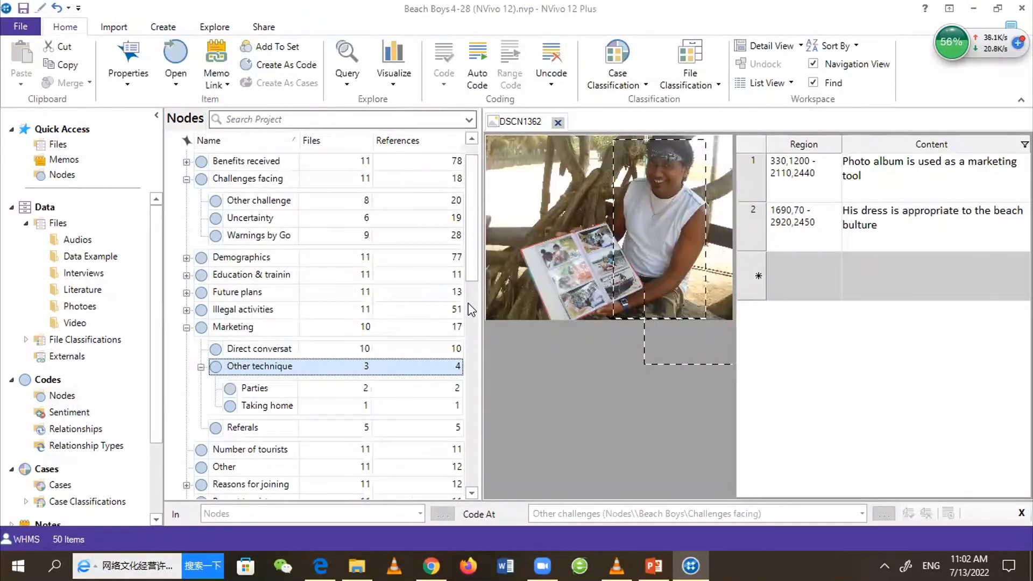
pyautogui.scroll(-1, 287, 304)
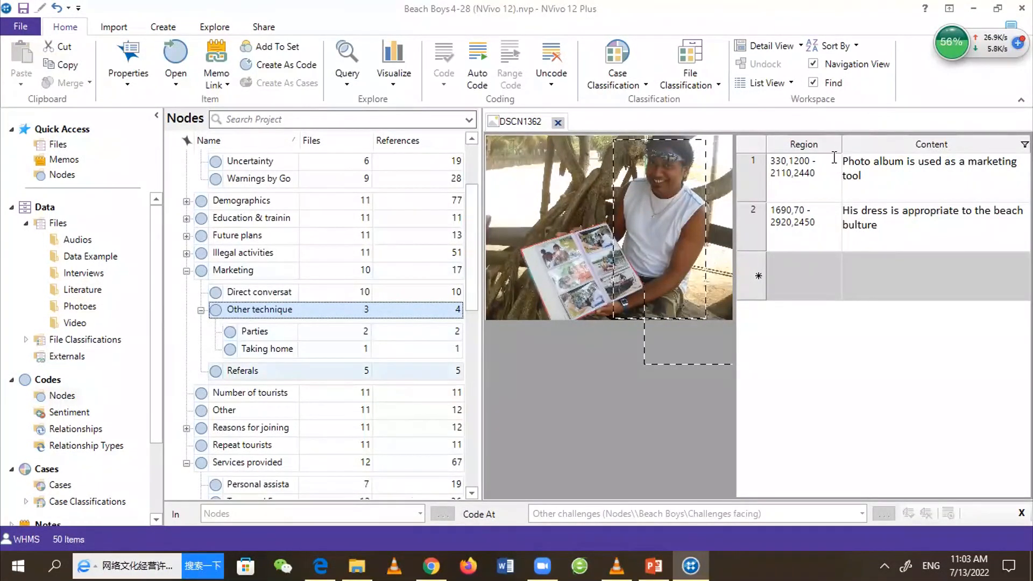
pyautogui.doubleClick(864, 164)
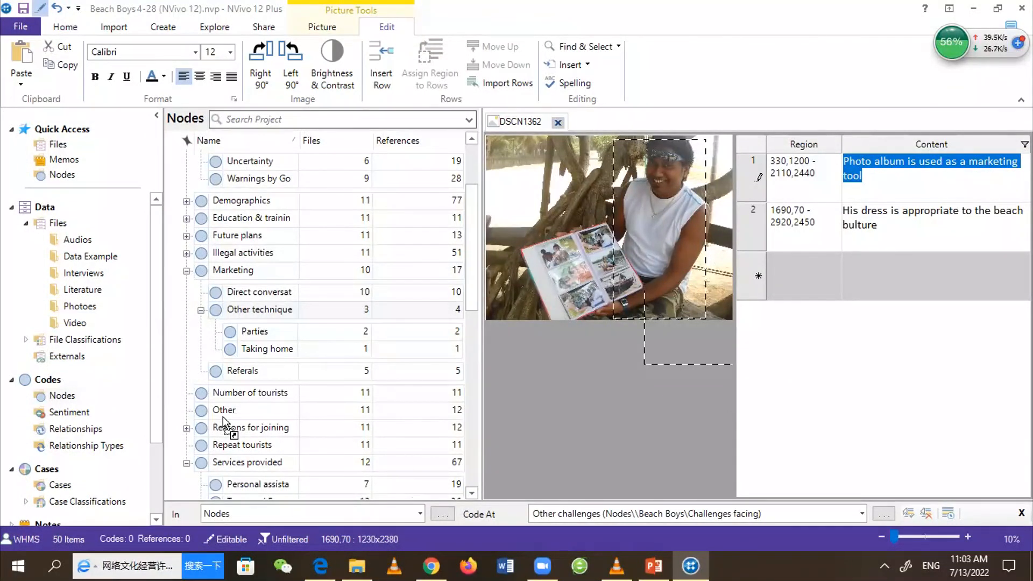
pyautogui.moveTo(223, 416); pyautogui.dragTo(231, 372)
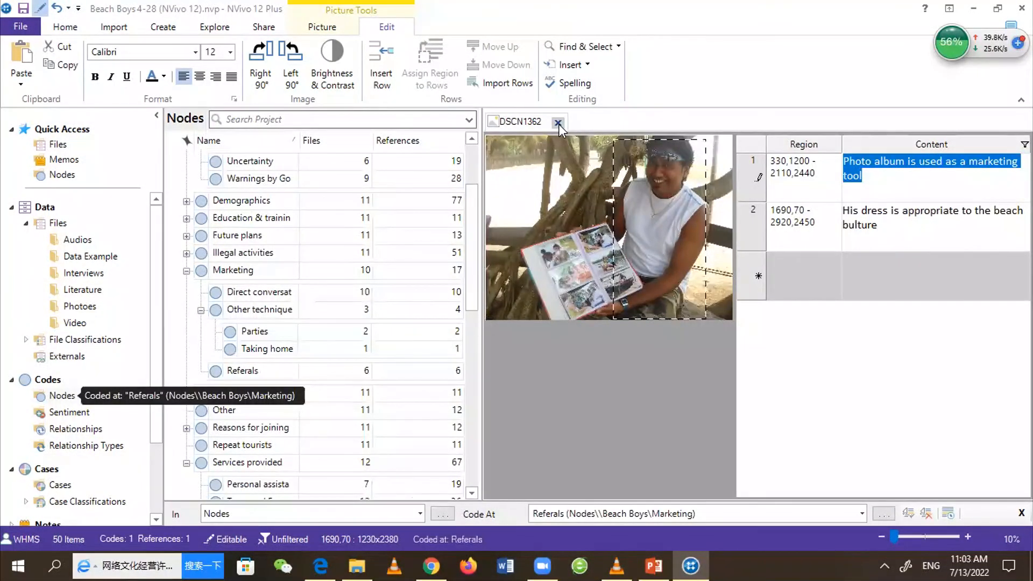
pyautogui.click(559, 124)
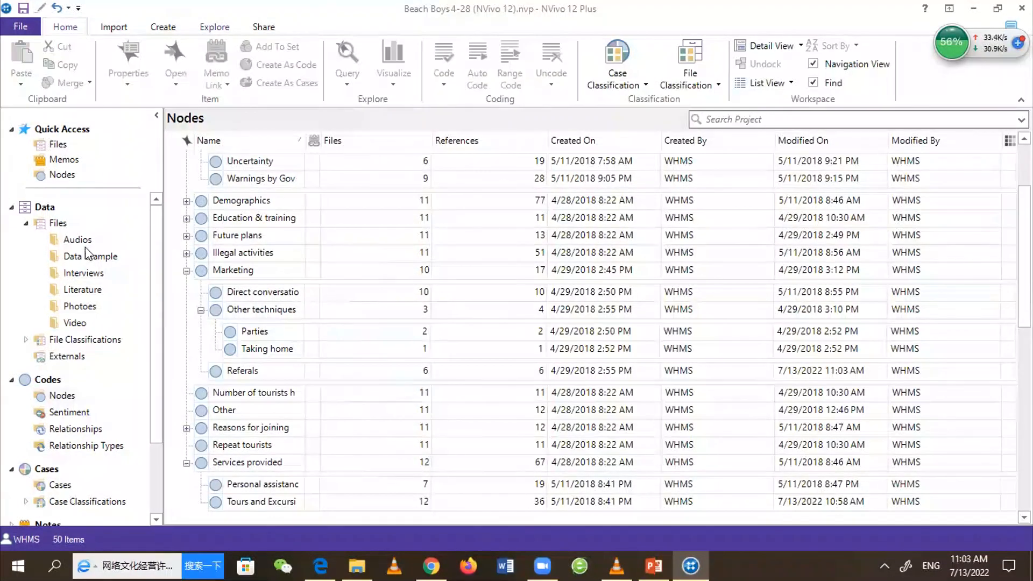
# Create a new mind map named "Beach boys NEW"
pyautogui.click(57, 225)
pyautogui.click(58, 226)
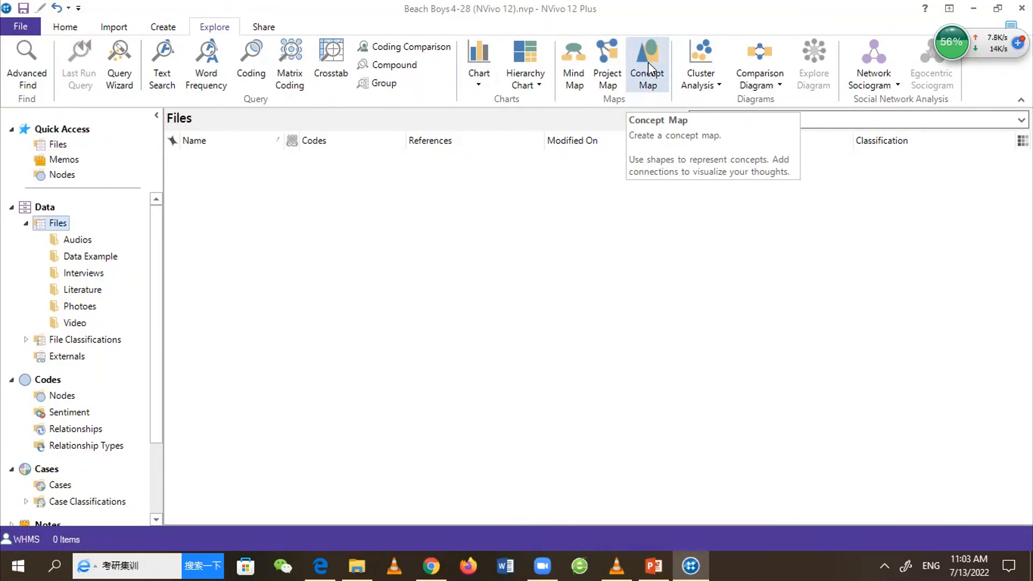
pyautogui.click(568, 60)
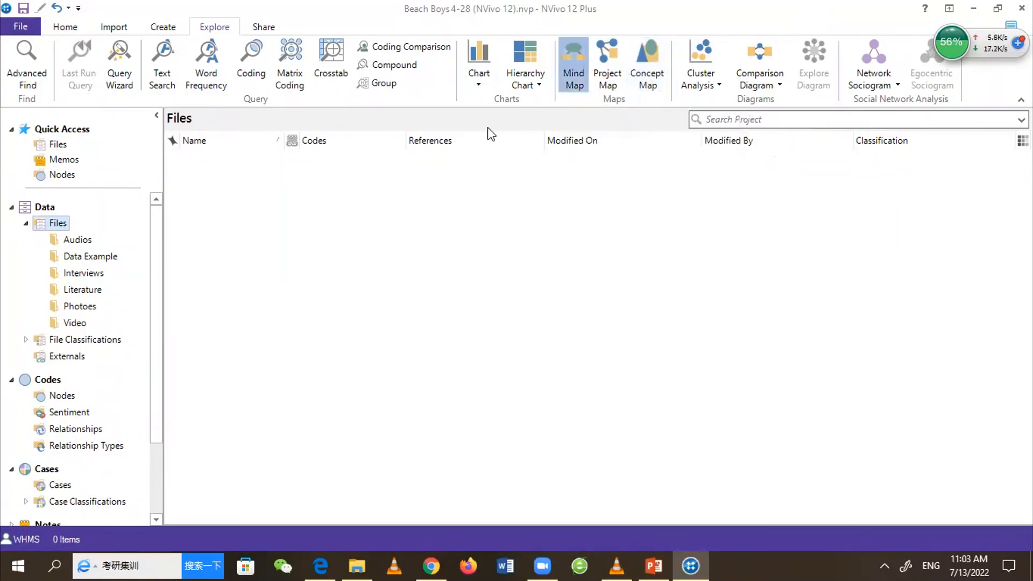
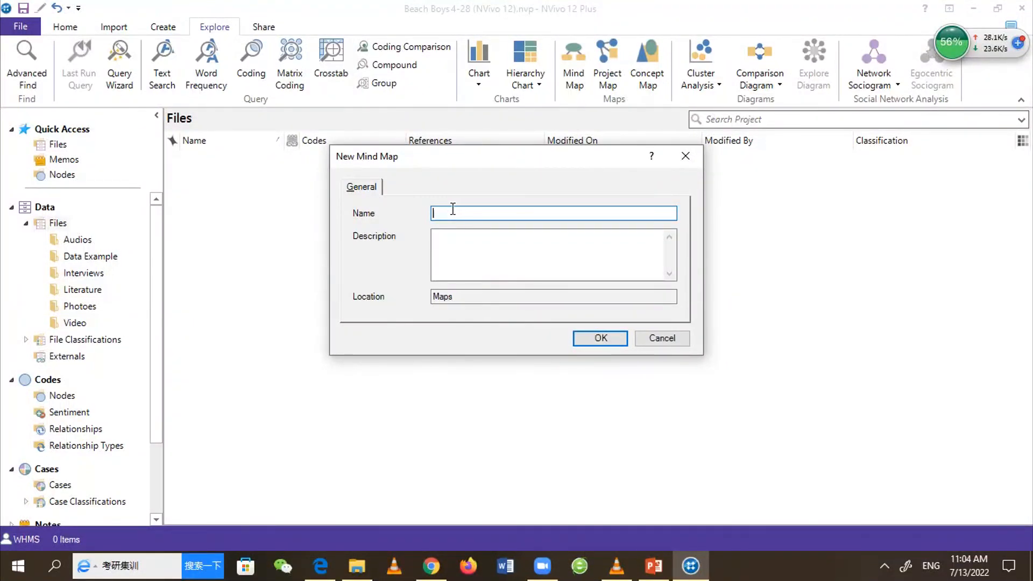
pyautogui.write('Beach boys')
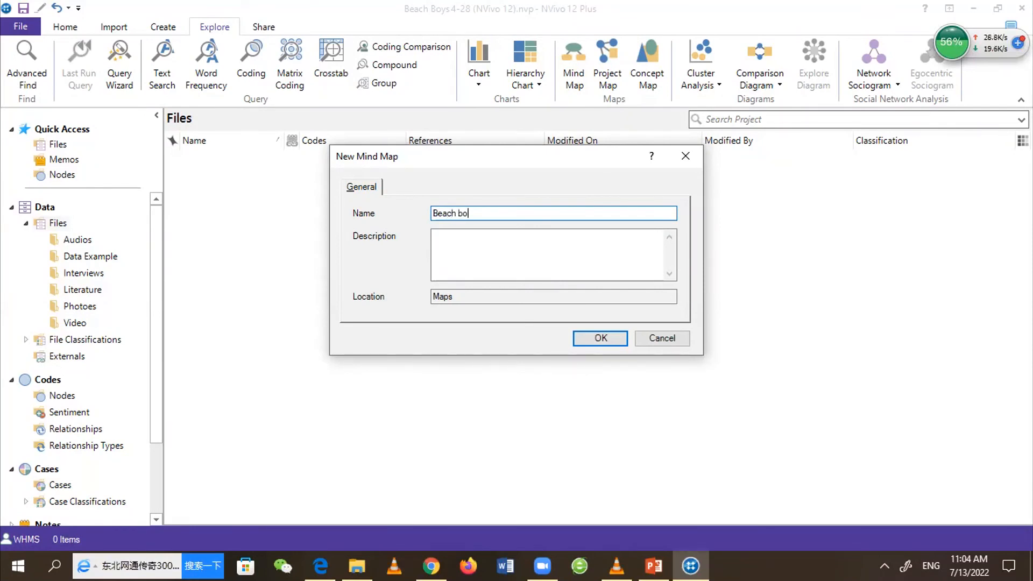
pyautogui.press('Return')
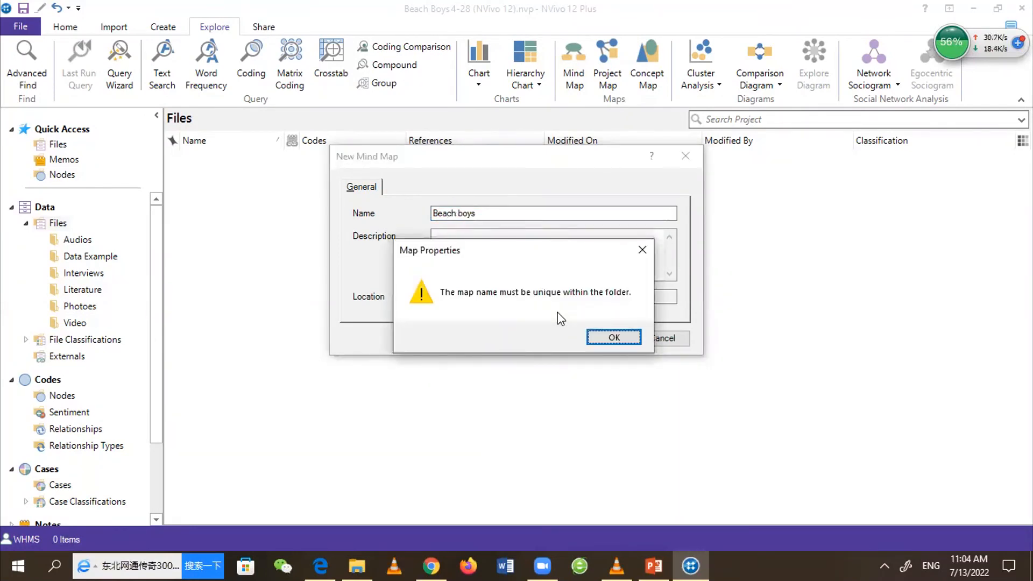
pyautogui.press('Return')
pyautogui.click(495, 214)
pyautogui.write('NEW')
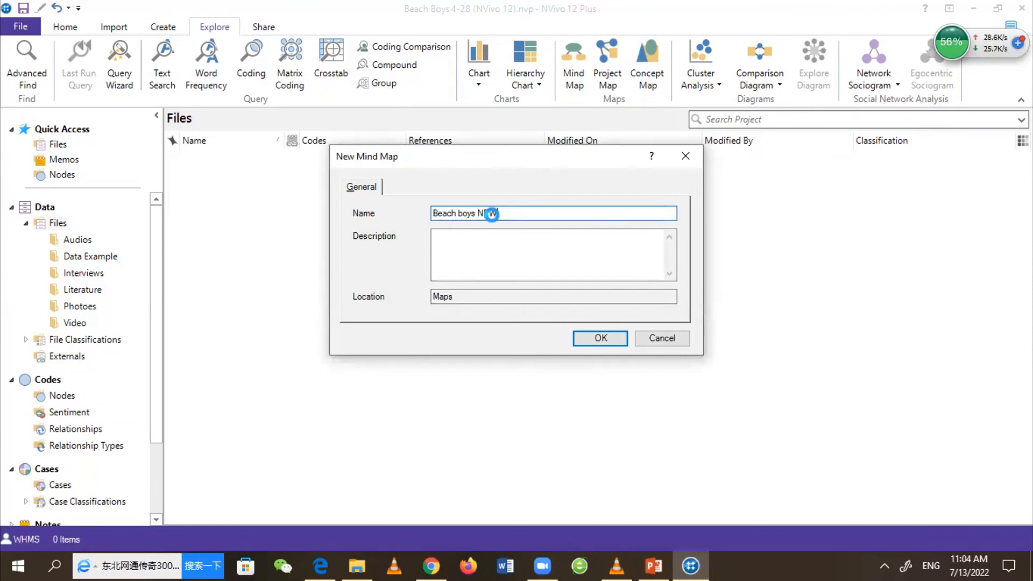
pyautogui.press('Return')
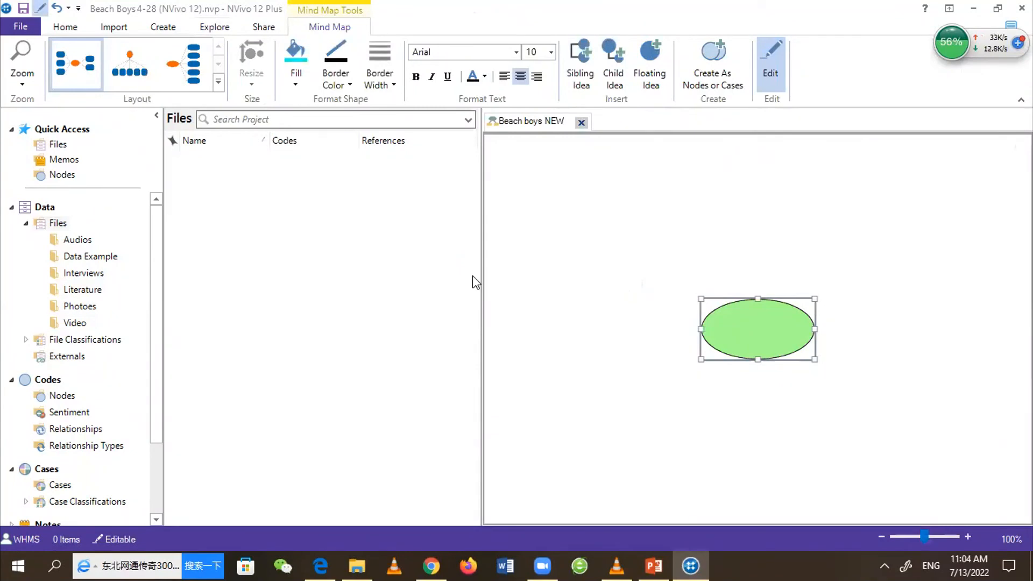
# Label the mind map's central idea "Beach Boys" and add a child idea named "Demographics"
pyautogui.write('Beach Boys')
pyautogui.press('Return')
pyautogui.click(613, 72)
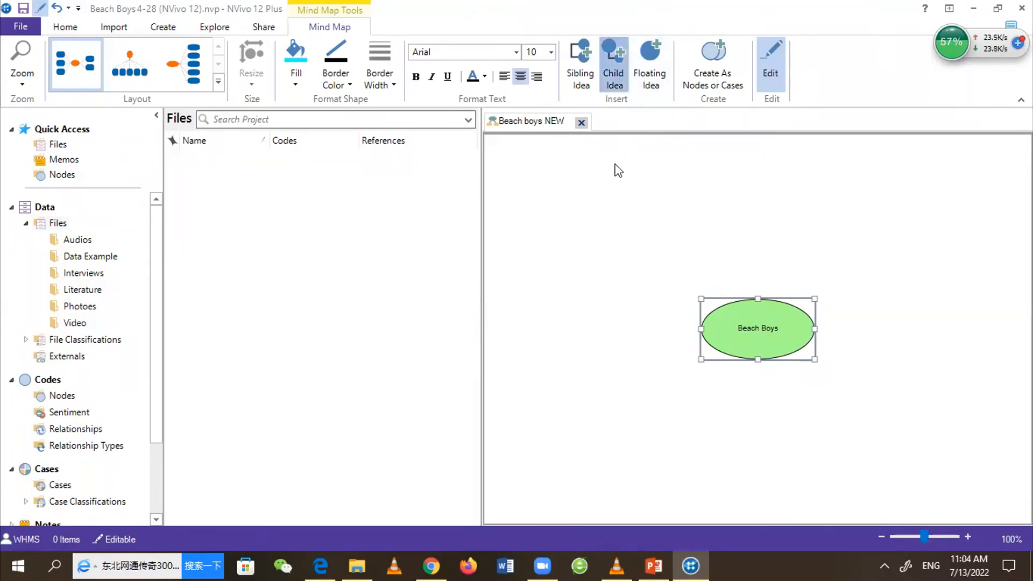
pyautogui.write('Demographics')
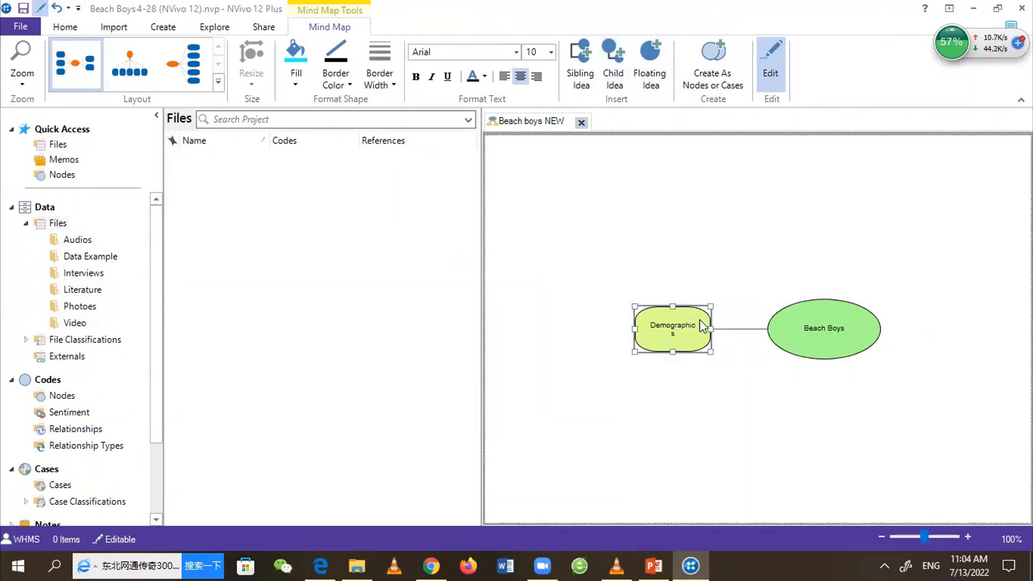
# Add a second child idea named "Challenges facing" to the central Beach Boys idea
pyautogui.click(823, 339)
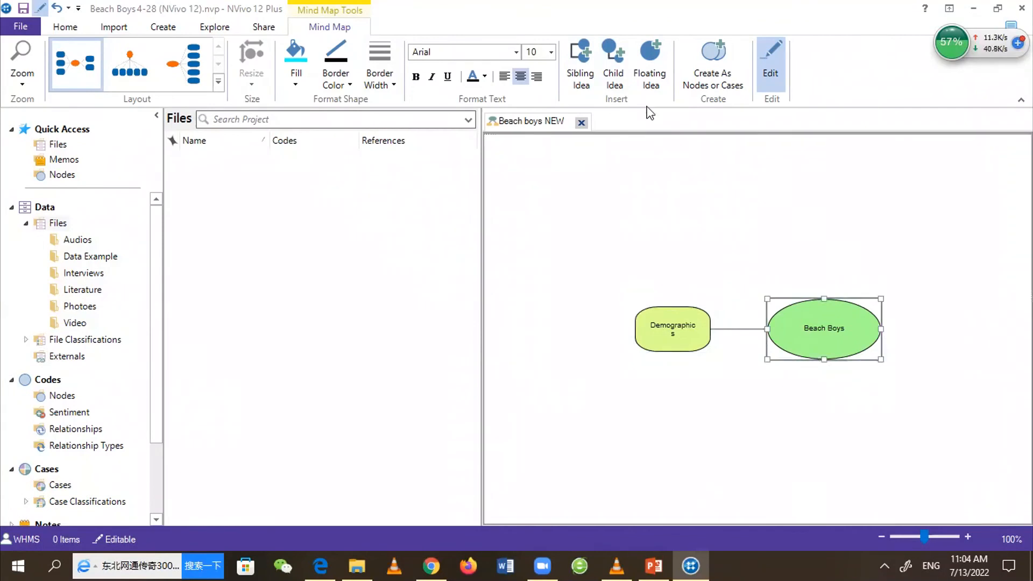
pyautogui.click(615, 69)
pyautogui.write('Challe')
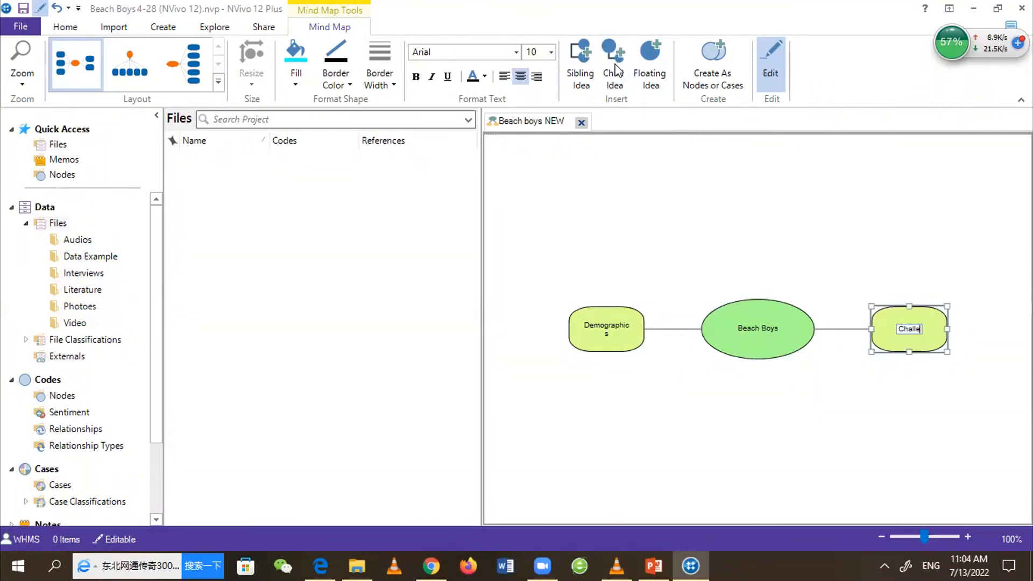
pyautogui.write('nges facing')
pyautogui.press('Return')
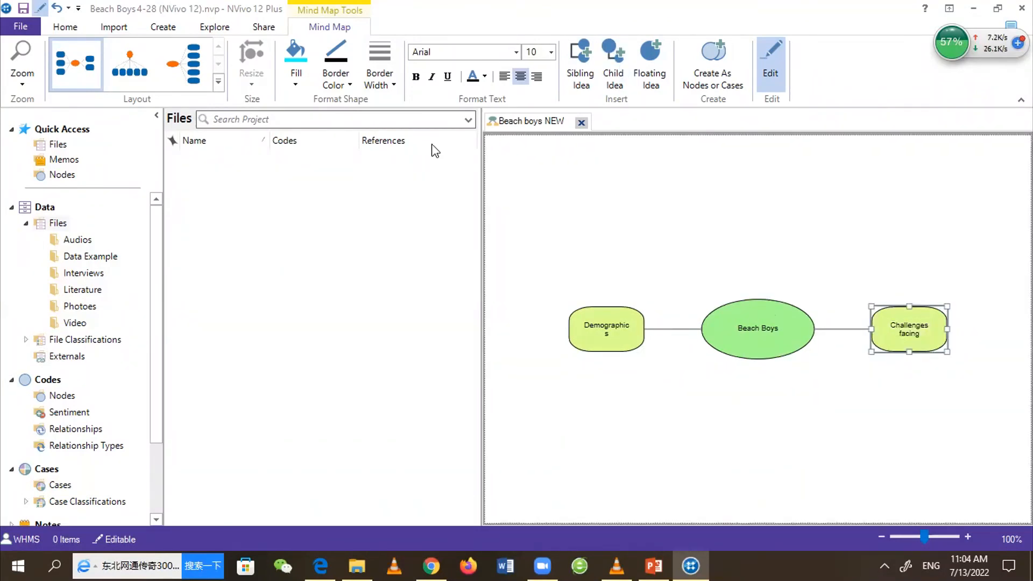
# Add a third child idea named "Services provides" to the central Beach Boys idea
pyautogui.click(780, 302)
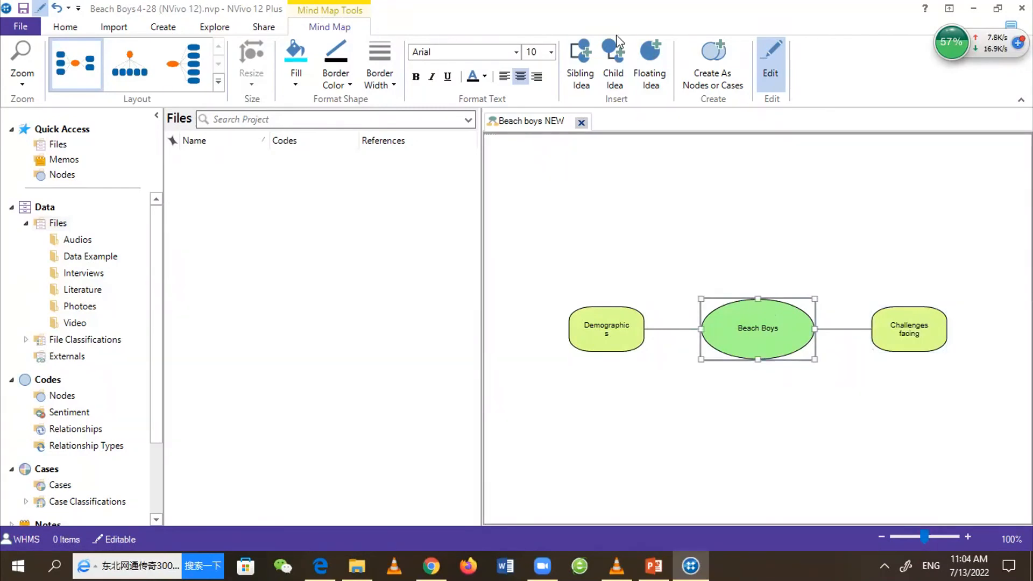
pyautogui.click(611, 58)
pyautogui.write('Se')
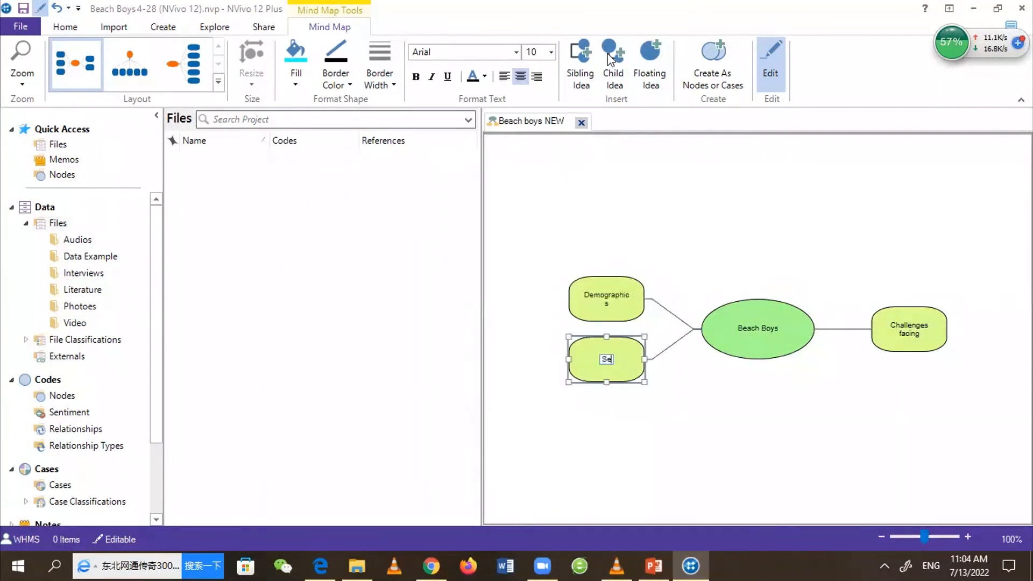
pyautogui.write('rvices provides')
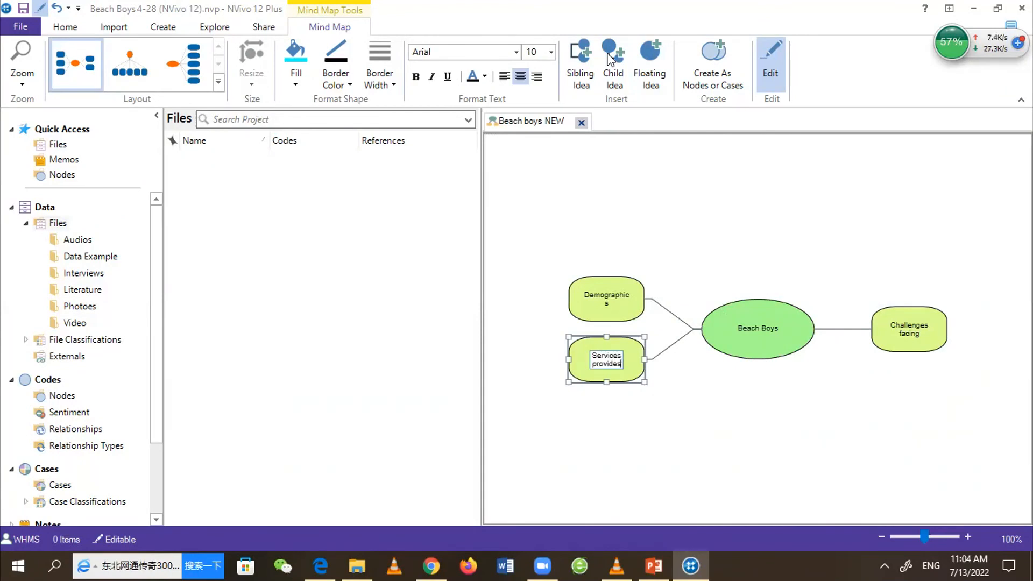
pyautogui.press('Return')
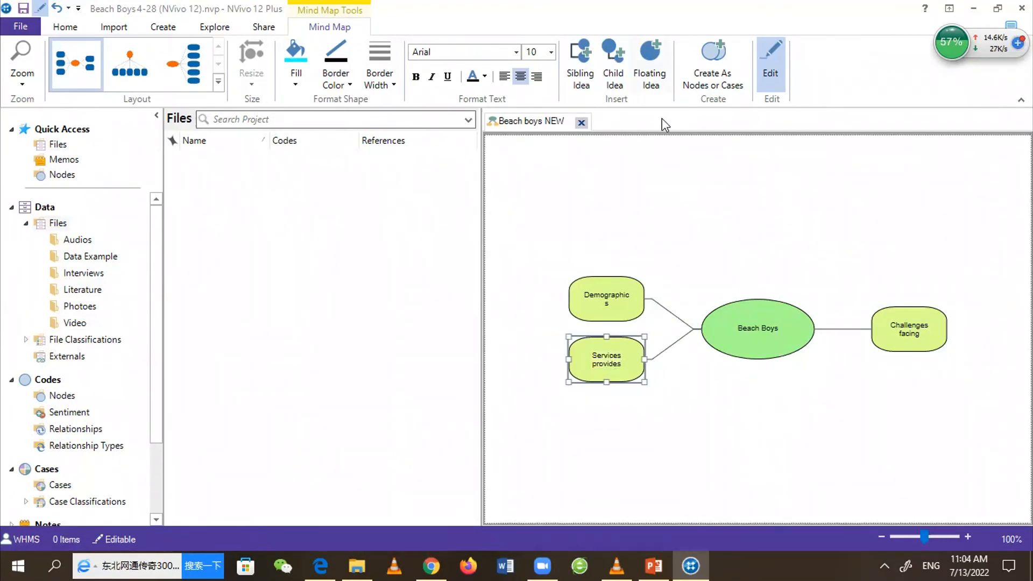
# Add a fourth child idea named "Reasons to join" to the central Beach Boys idea
pyautogui.click(733, 321)
pyautogui.click(613, 73)
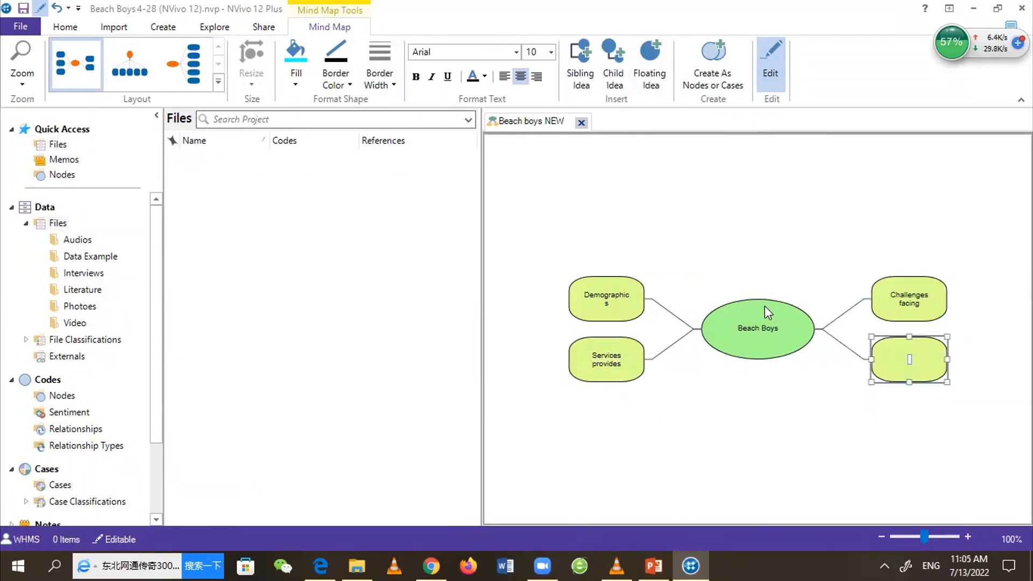
pyautogui.write('Reasons to join')
pyautogui.press('Return')
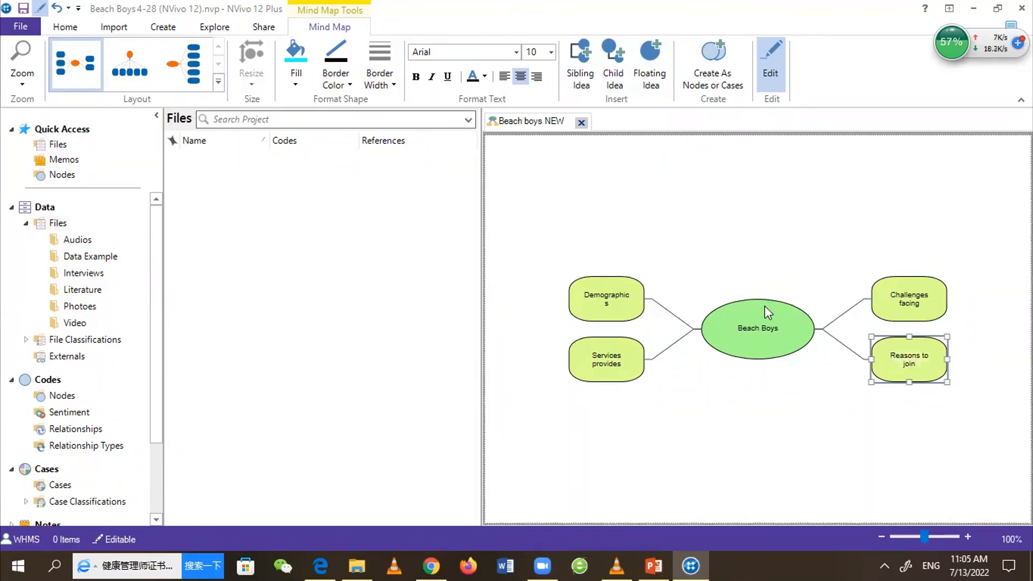
# Add a child idea named "Age" under the Demographics idea
pyautogui.click(597, 312)
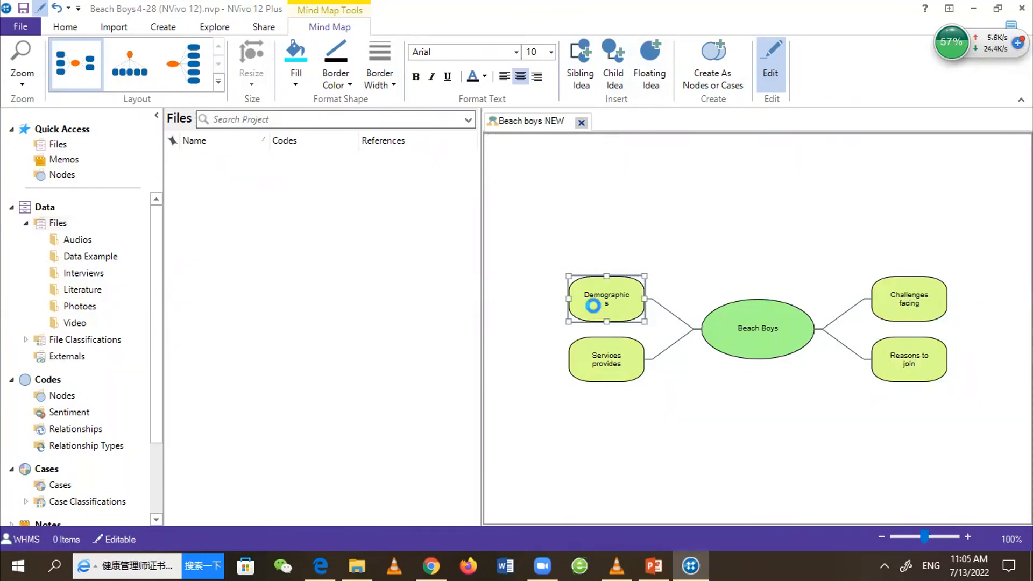
pyautogui.rightClick(593, 307)
pyautogui.press('Down')
pyautogui.press('Down')
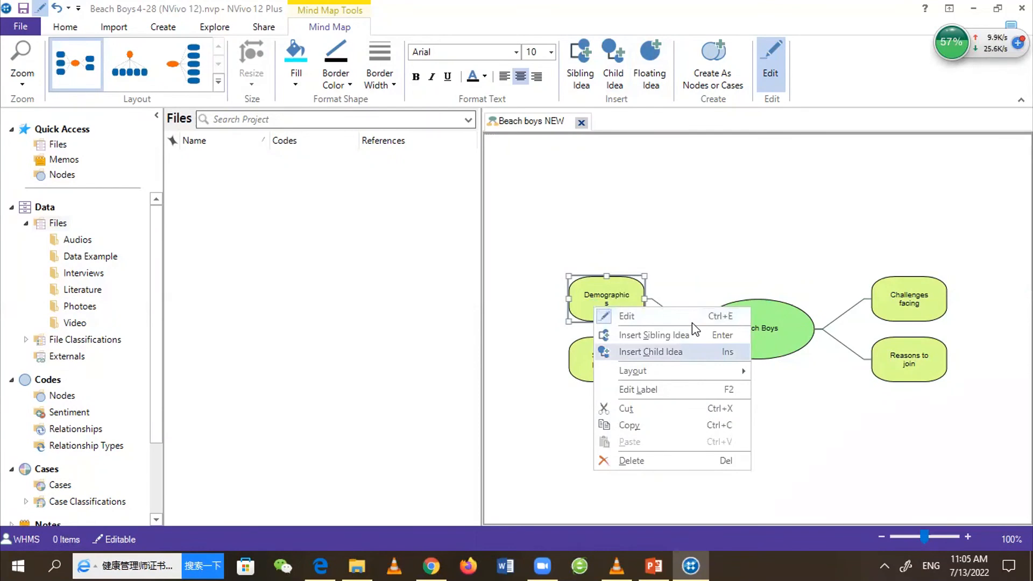
pyautogui.press('Return')
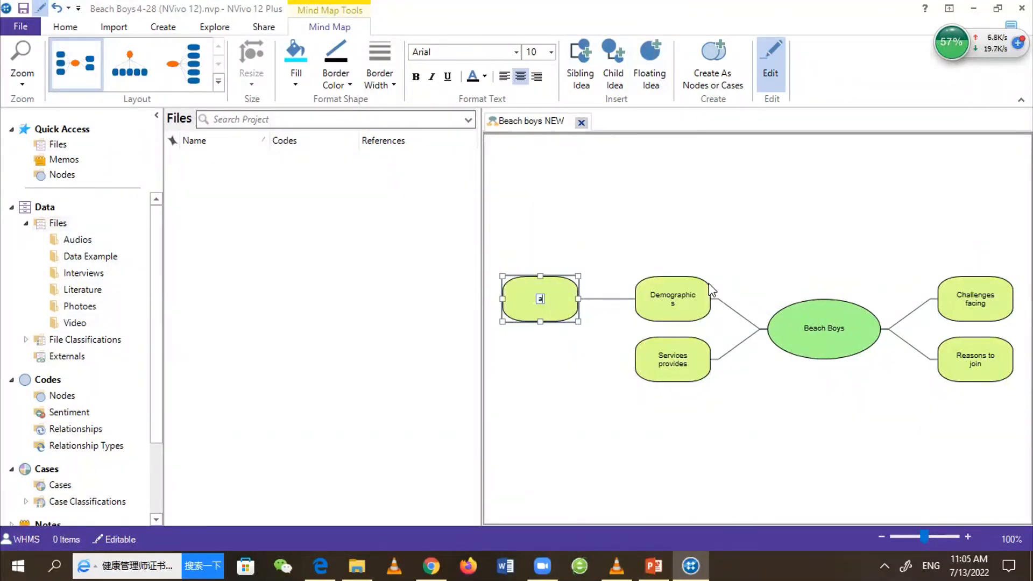
pyautogui.write('Age')
pyautogui.press('Return')
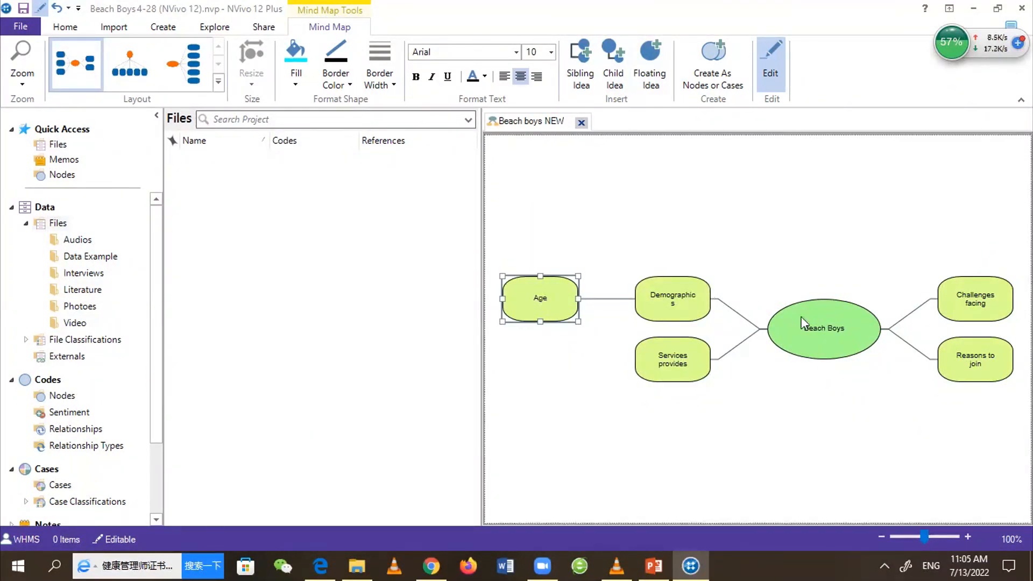
# Add a second child idea named "Sex" under the Demographics idea
pyautogui.click(704, 303)
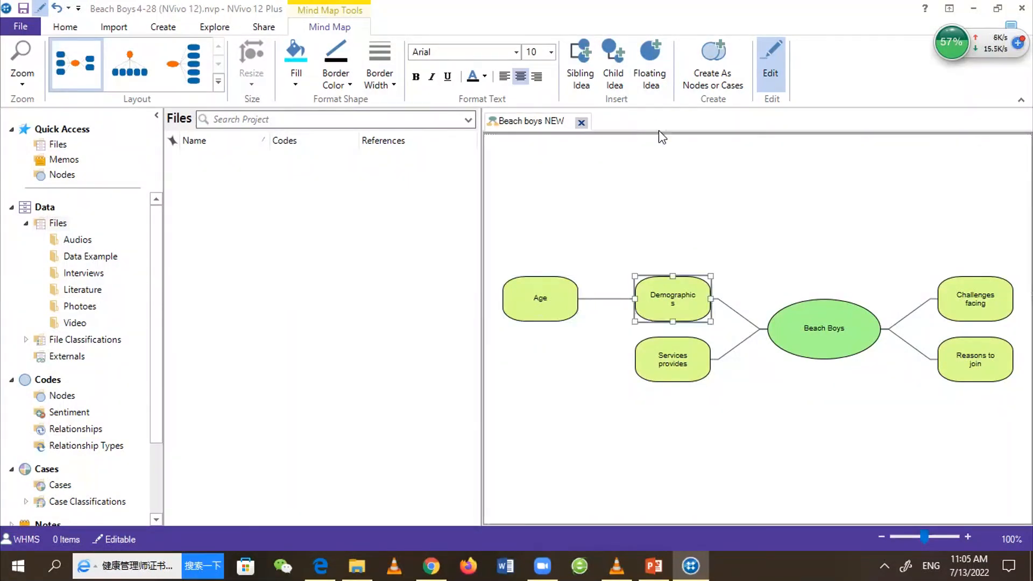
pyautogui.click(606, 54)
pyautogui.write('Sex')
pyautogui.press('Return')
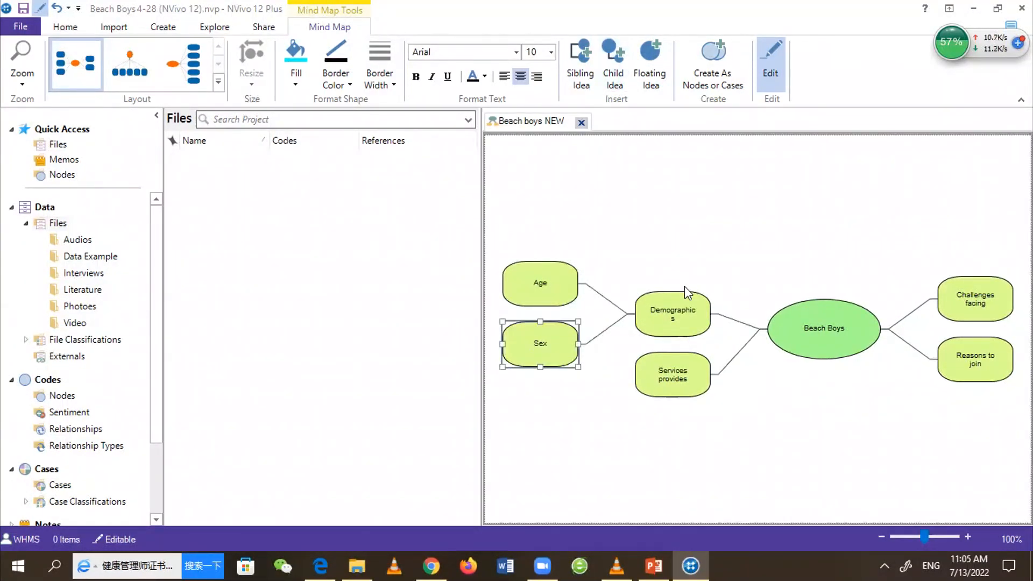
# Add a child idea named "Round tours" under the Services provides idea
pyautogui.click(672, 376)
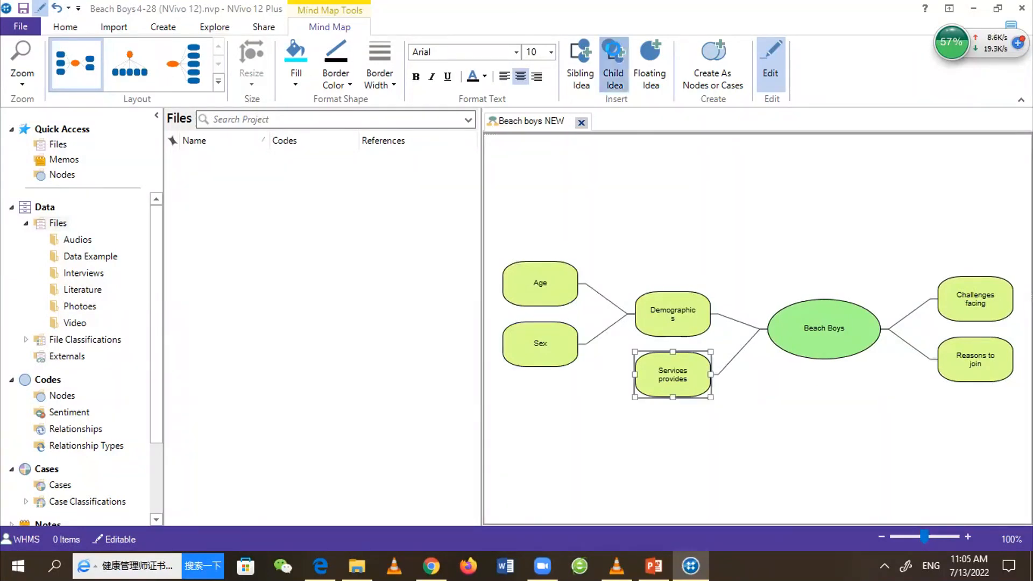
pyautogui.click(613, 54)
pyautogui.write('Rou')
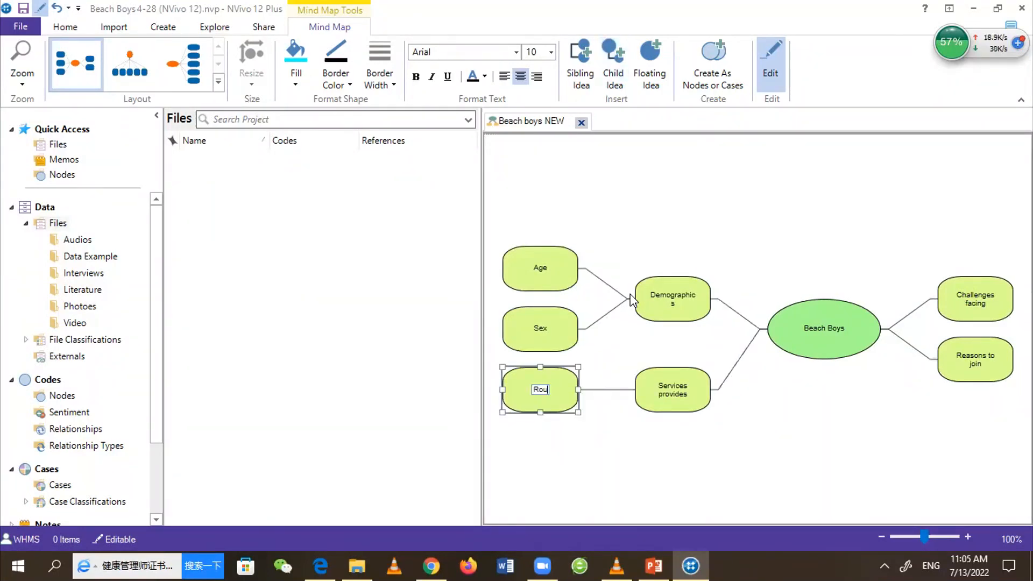
pyautogui.write('nd tours')
pyautogui.press('Return')
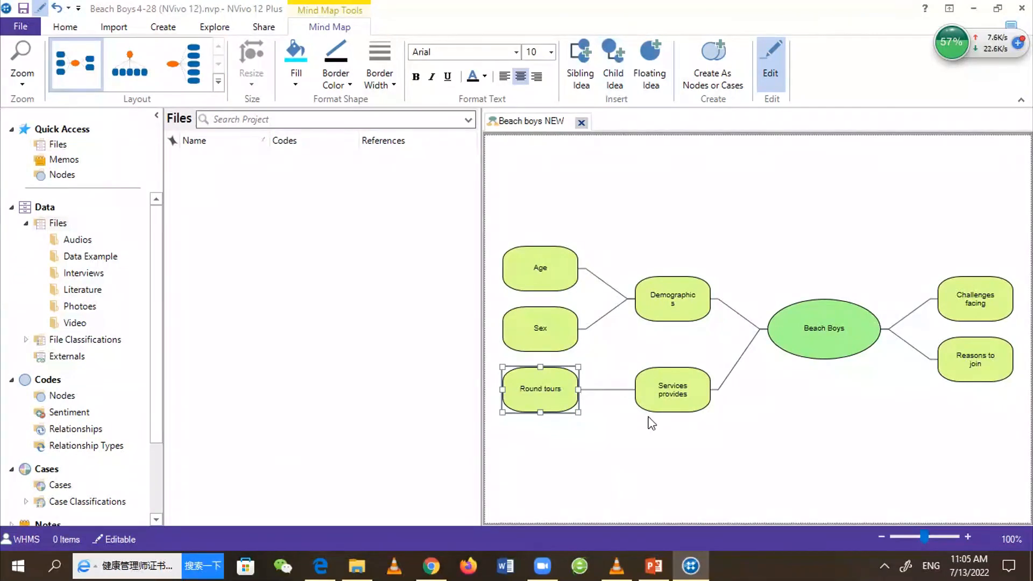
# Add a second child idea named "Beach tours" under the Services provides idea
pyautogui.click(661, 401)
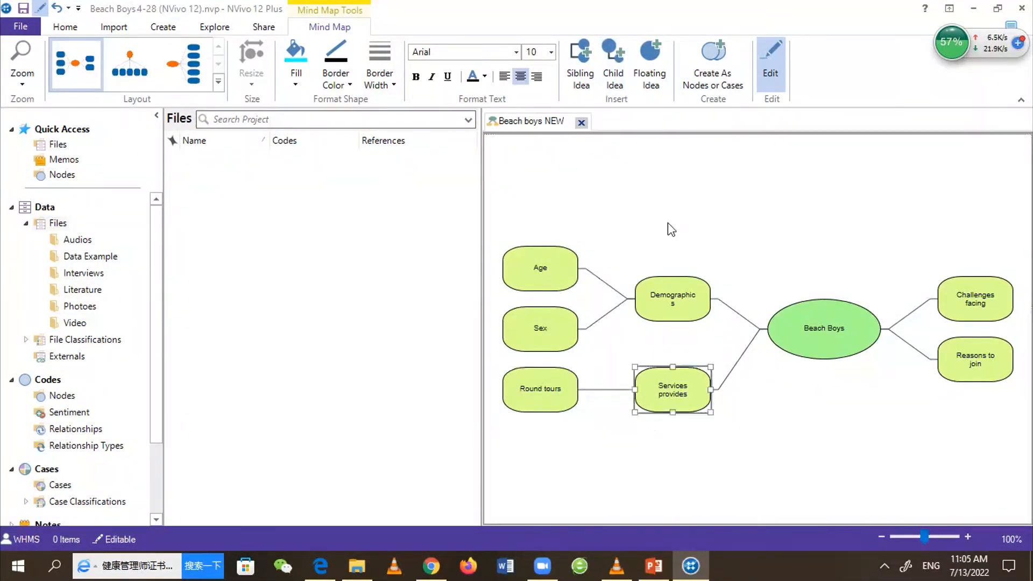
pyautogui.click(613, 78)
pyautogui.write('Beach')
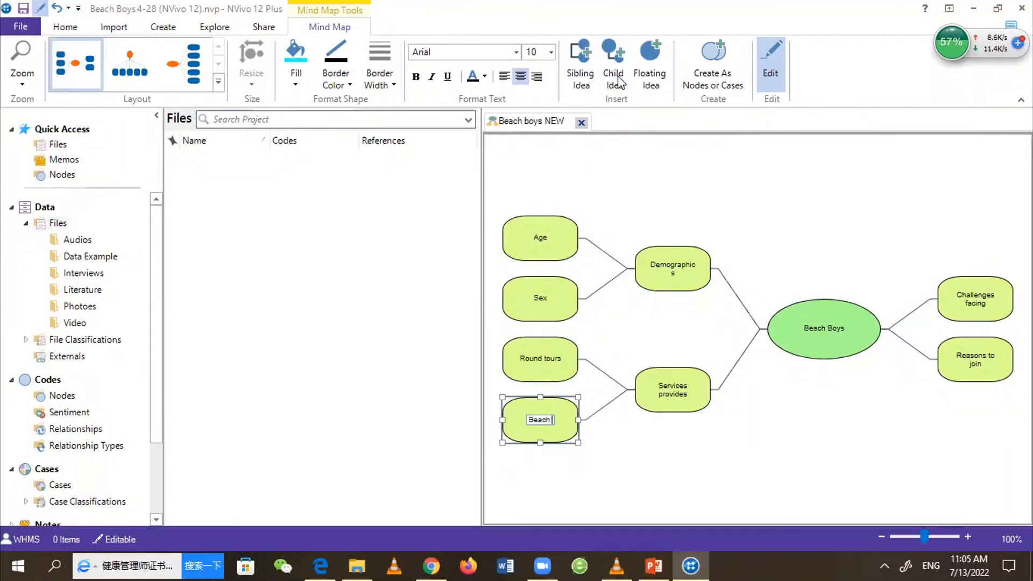
pyautogui.write(' tours')
pyautogui.press('Return')
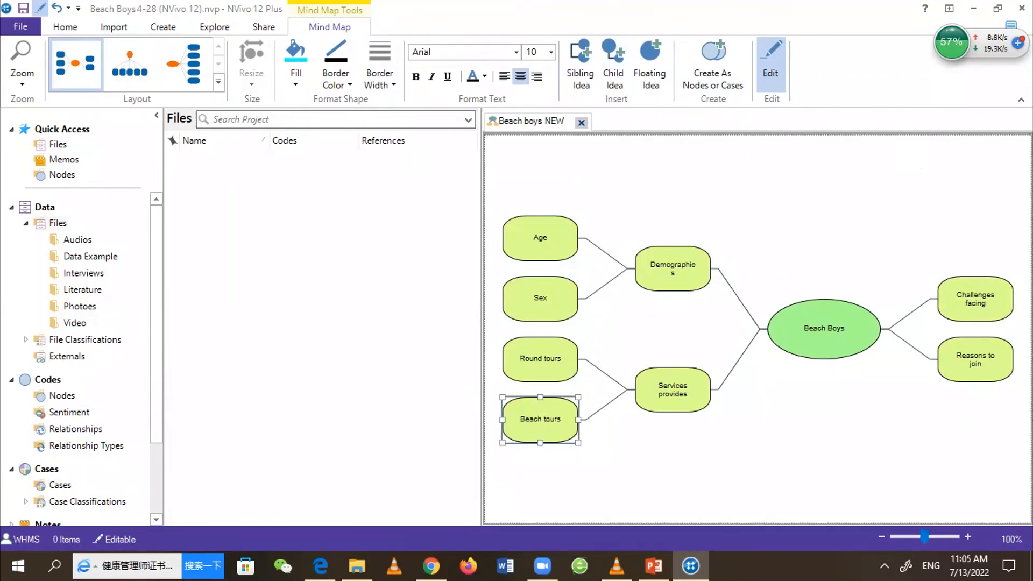
# Change the mind map's layout so that all ideas branch to the right of the central Beach Boys idea
pyautogui.click(997, 305)
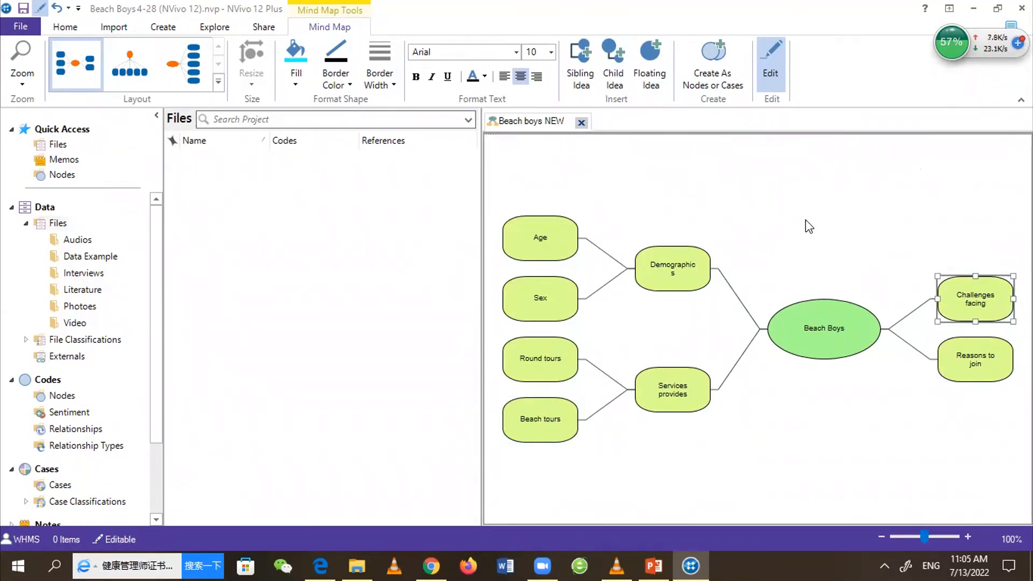
pyautogui.click(838, 226)
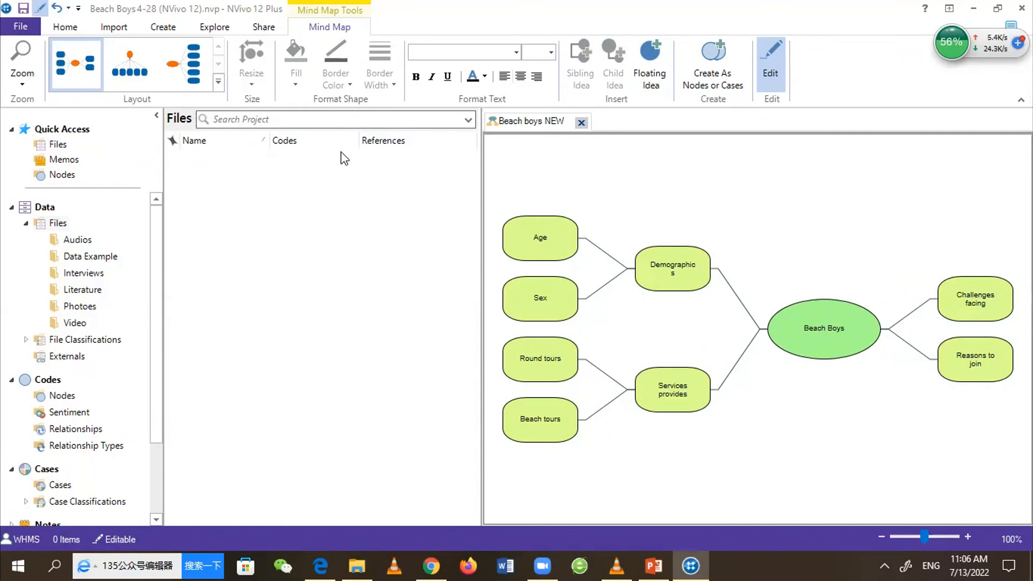
pyautogui.click(132, 65)
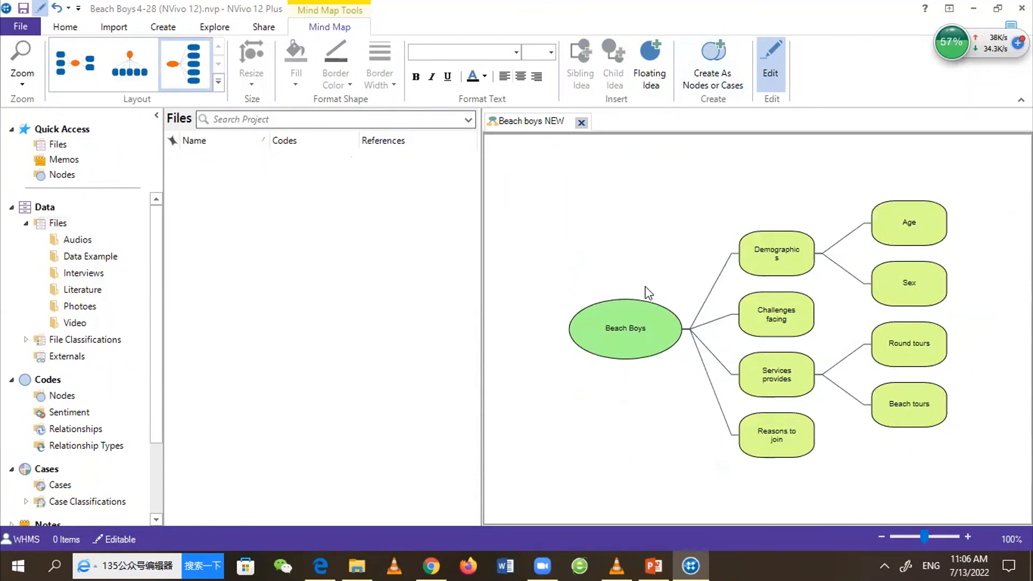
# Rename the central idea as "Beach Boys MM" and create the mind map's ideas as nodes in the Nodes folder
pyautogui.doubleClick(638, 324)
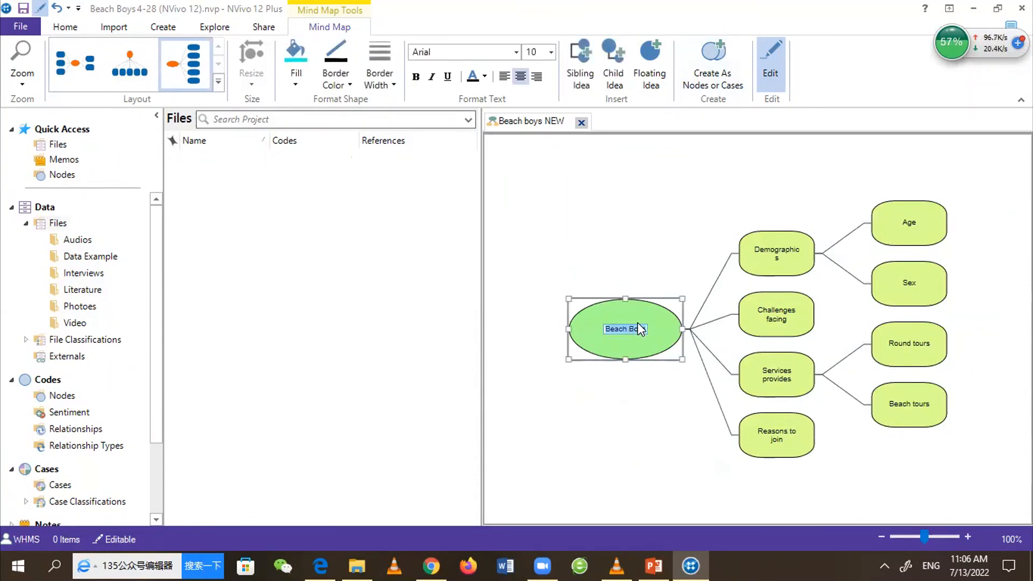
pyautogui.write('NEW')
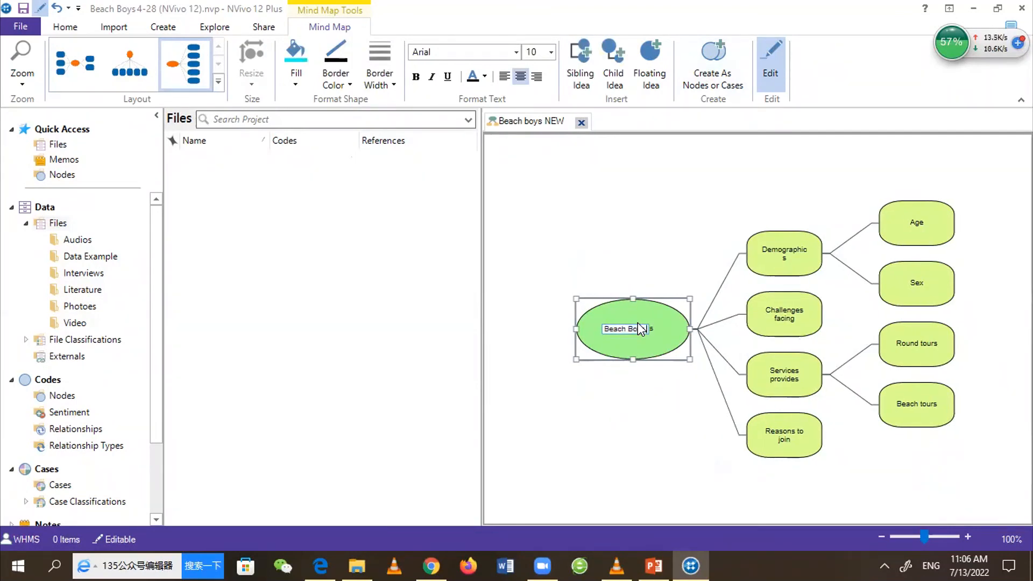
pyautogui.click(619, 221)
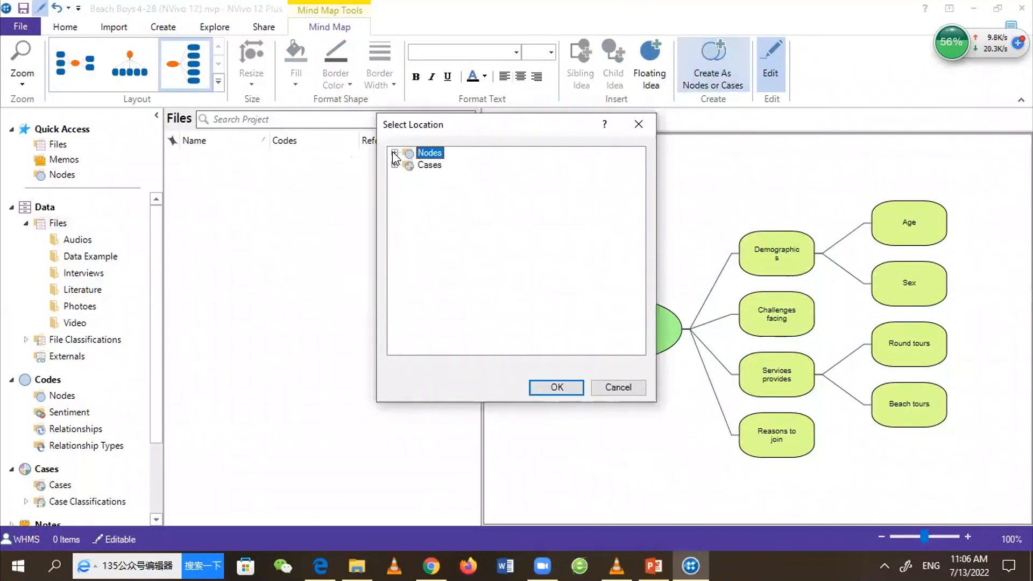
pyautogui.click(394, 153)
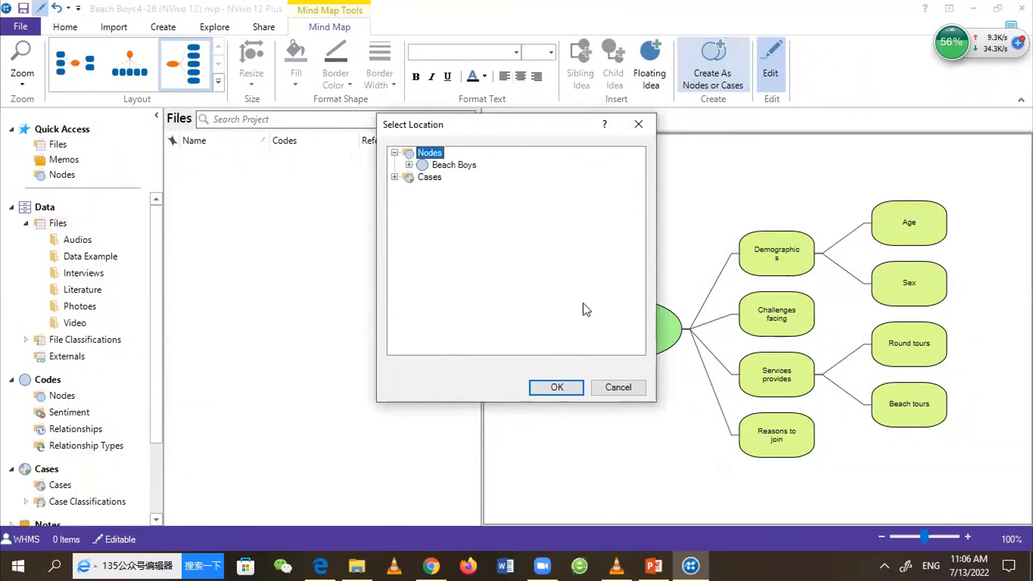
pyautogui.press('Return')
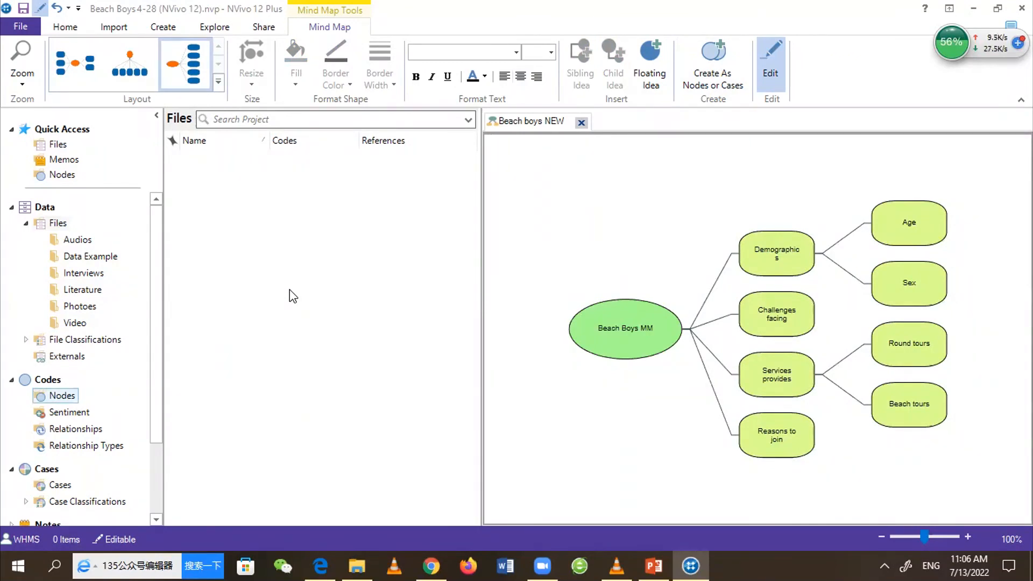
# Collapse the Beach Boys node and compare the Beach Boys MM node hierarchy with the mind map, expanding Demographics and Services provides
pyautogui.click(172, 159)
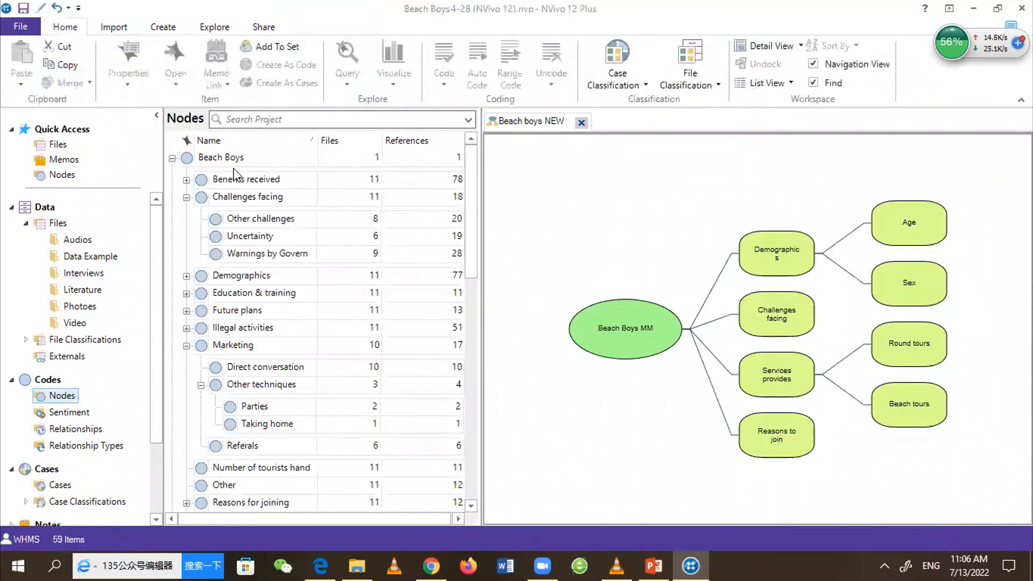
pyautogui.click(259, 178)
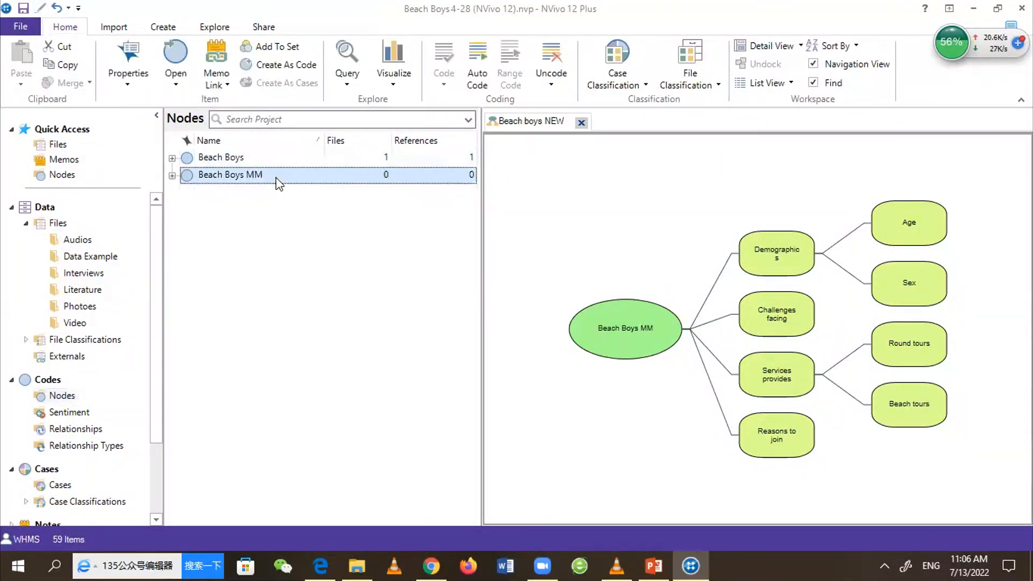
pyautogui.click(172, 176)
pyautogui.click(257, 198)
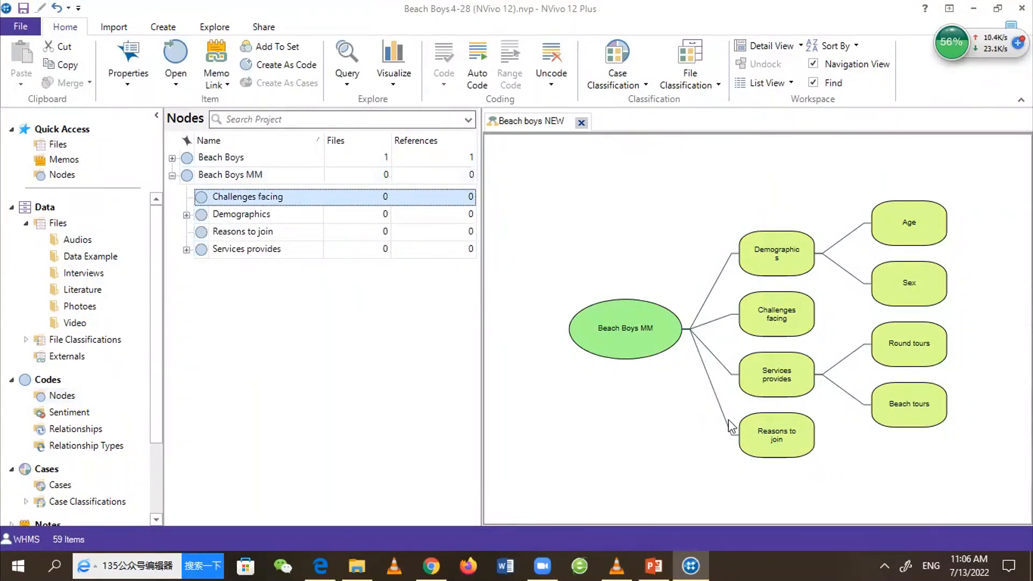
pyautogui.click(776, 307)
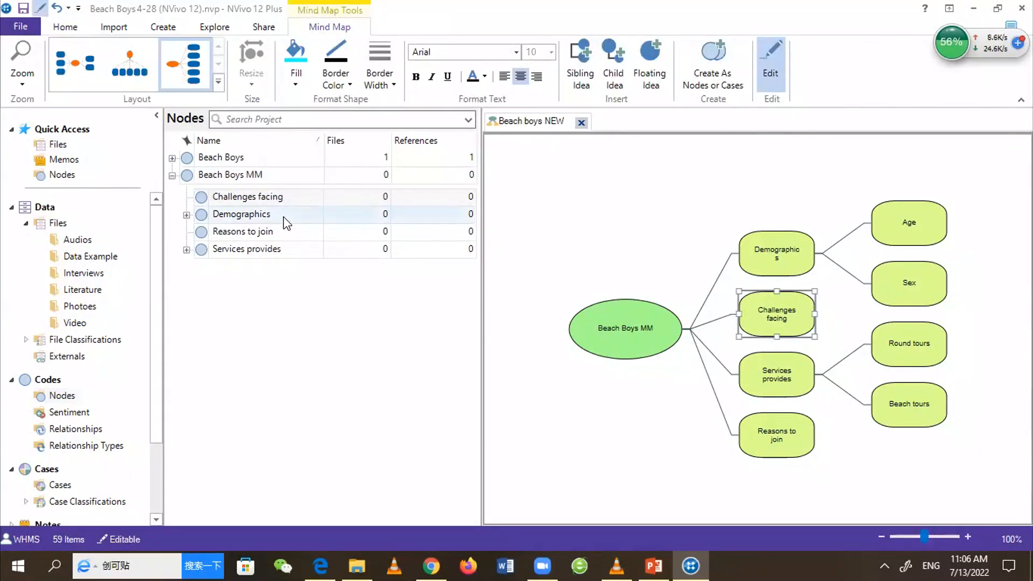
pyautogui.click(251, 216)
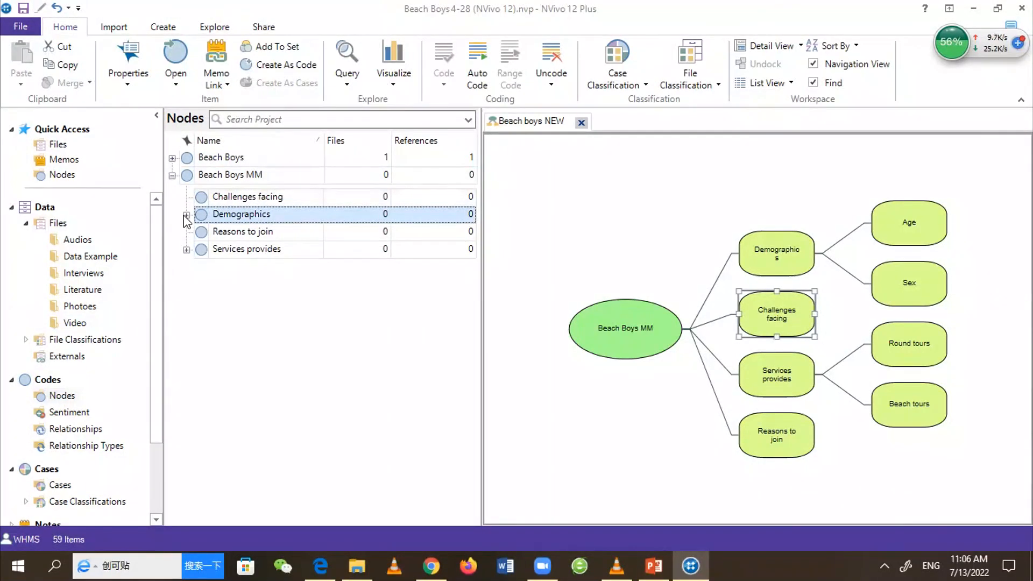
pyautogui.click(186, 215)
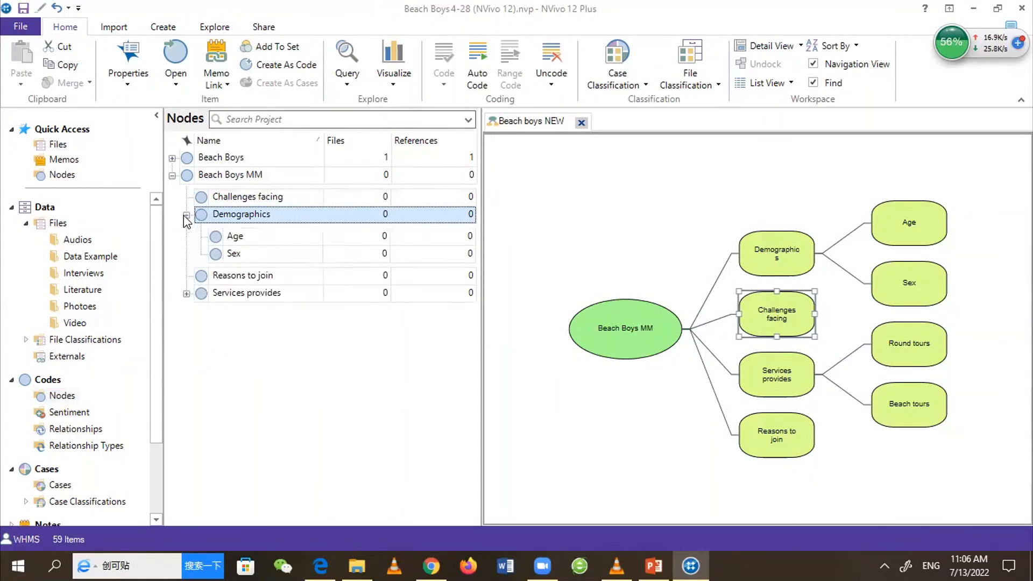
pyautogui.click(240, 256)
pyautogui.click(186, 294)
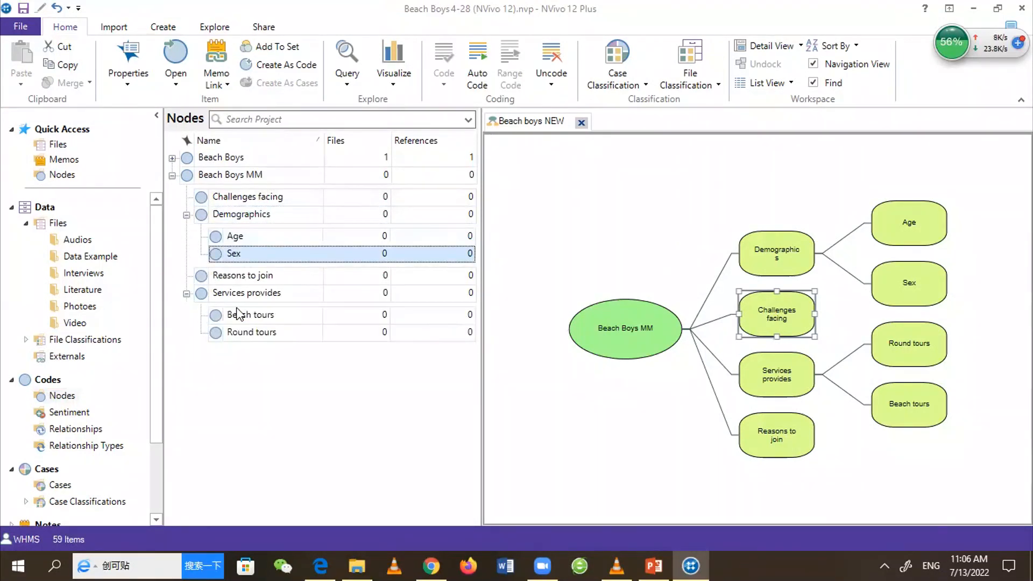
pyautogui.click(257, 316)
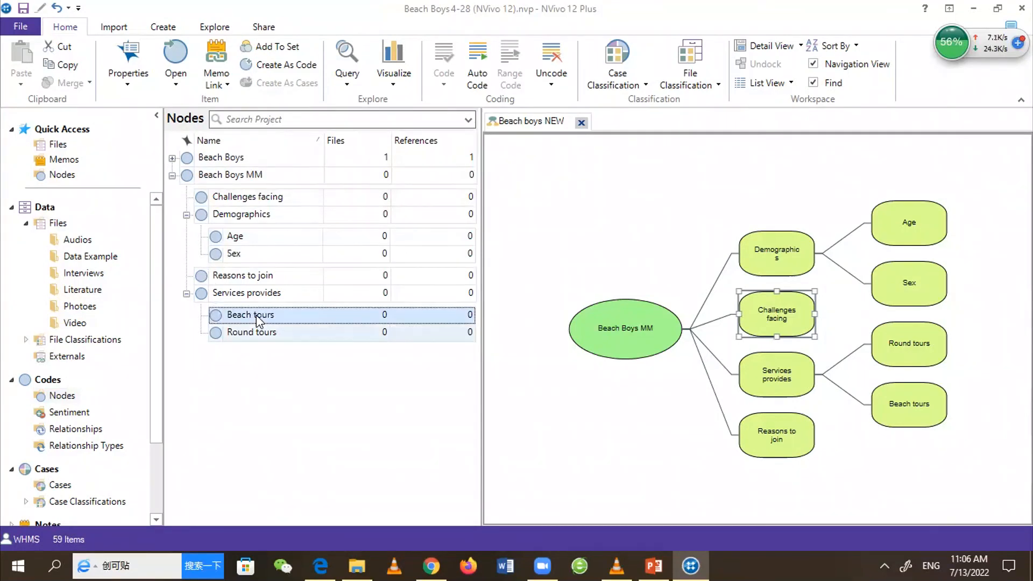
pyautogui.click(252, 332)
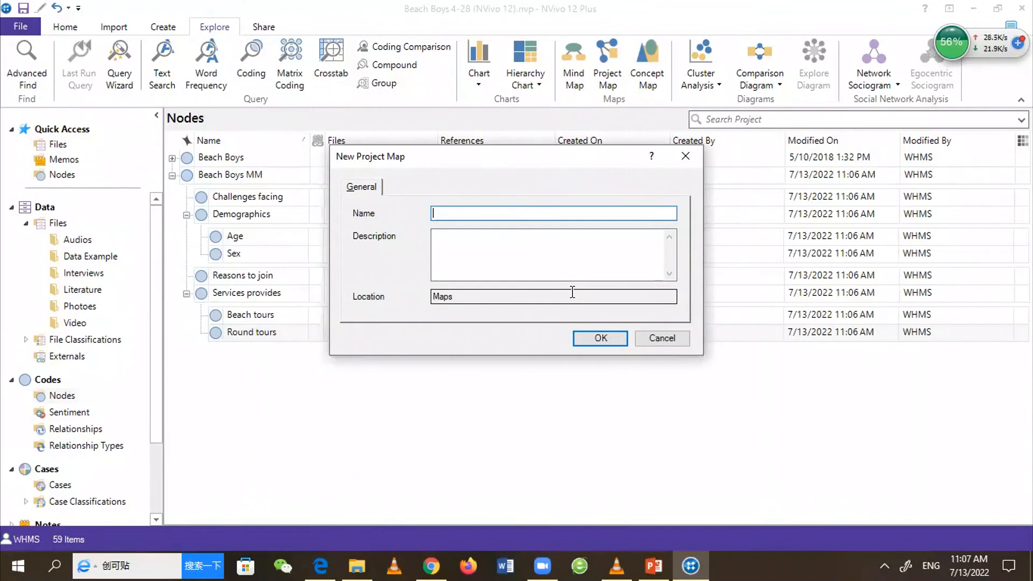
# Create a project map named "Project Map BB" and place the Beach Boys node on it
pyautogui.write('Project Map BB')
pyautogui.press('Return')
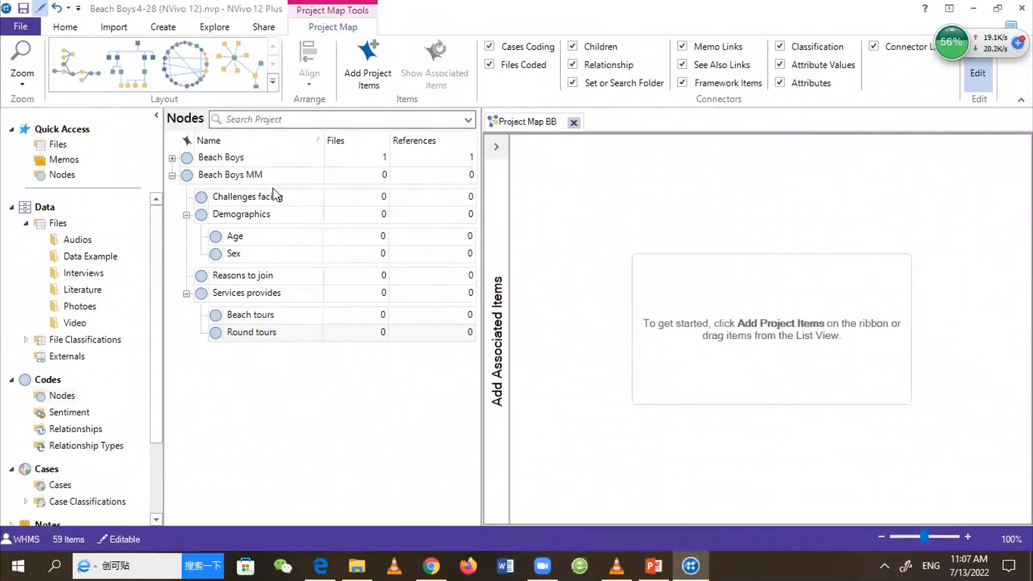
pyautogui.click(172, 174)
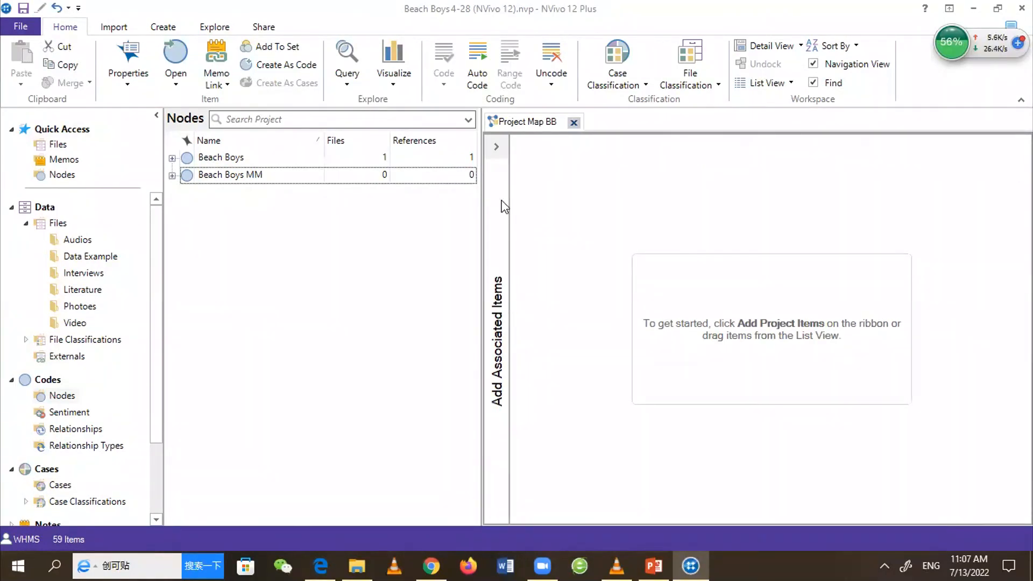
pyautogui.click(253, 159)
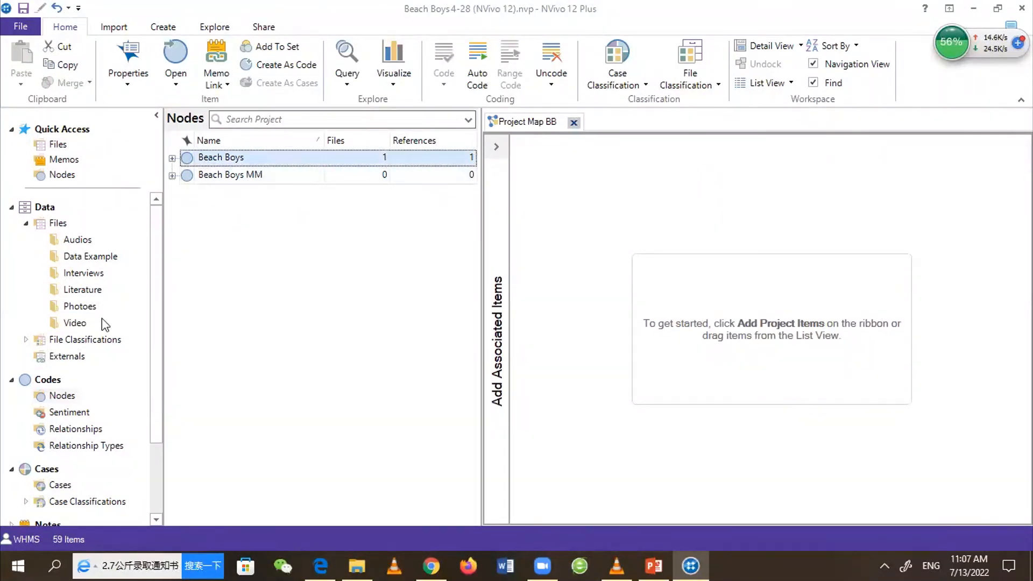
pyautogui.moveTo(237, 156); pyautogui.dragTo(756, 306)
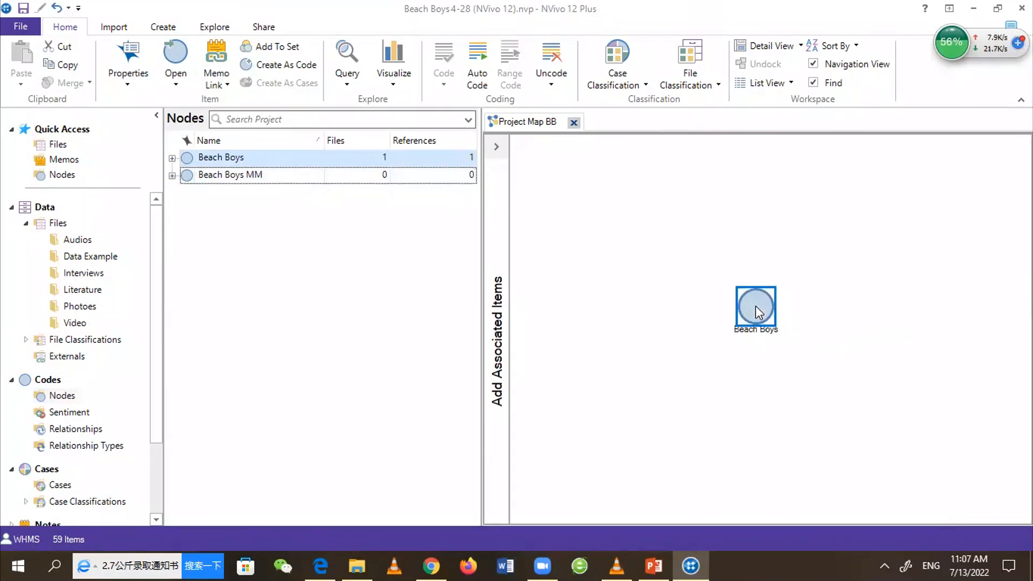
pyautogui.click(645, 412)
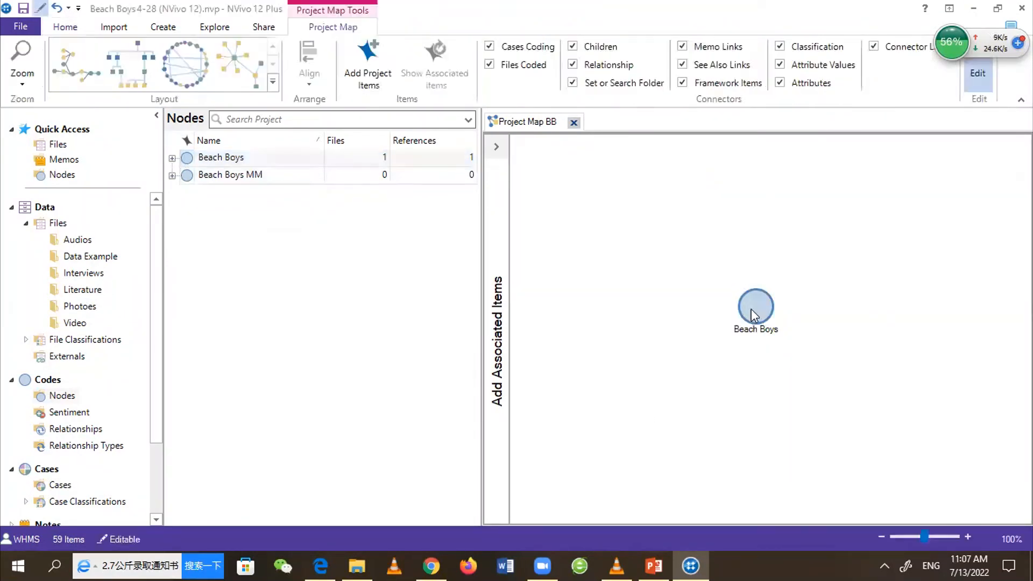
# Show the Beach Boys node's associated items, add all its children to the project map, and enlarge the map area
pyautogui.click(755, 312)
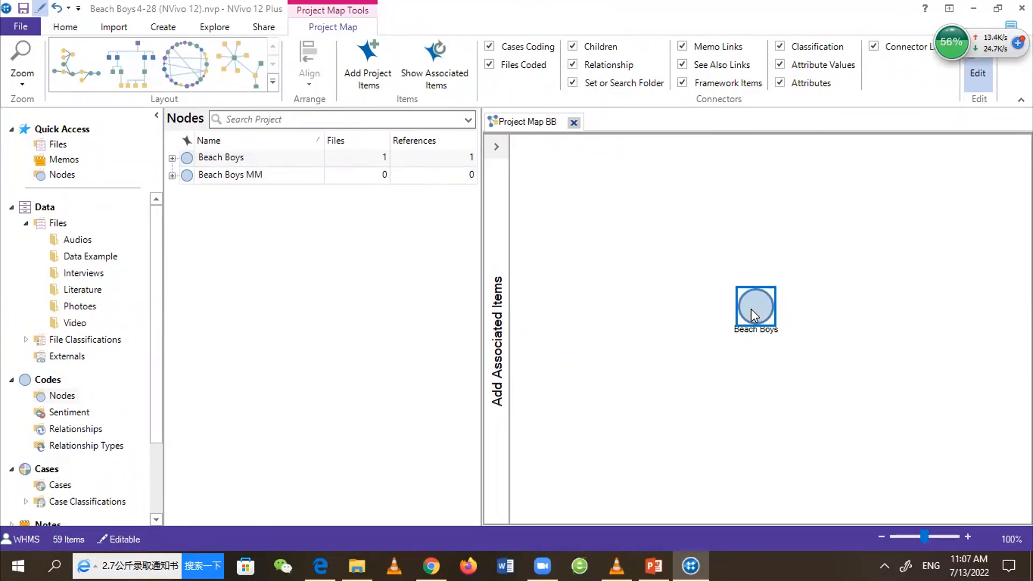
pyautogui.click(750, 283)
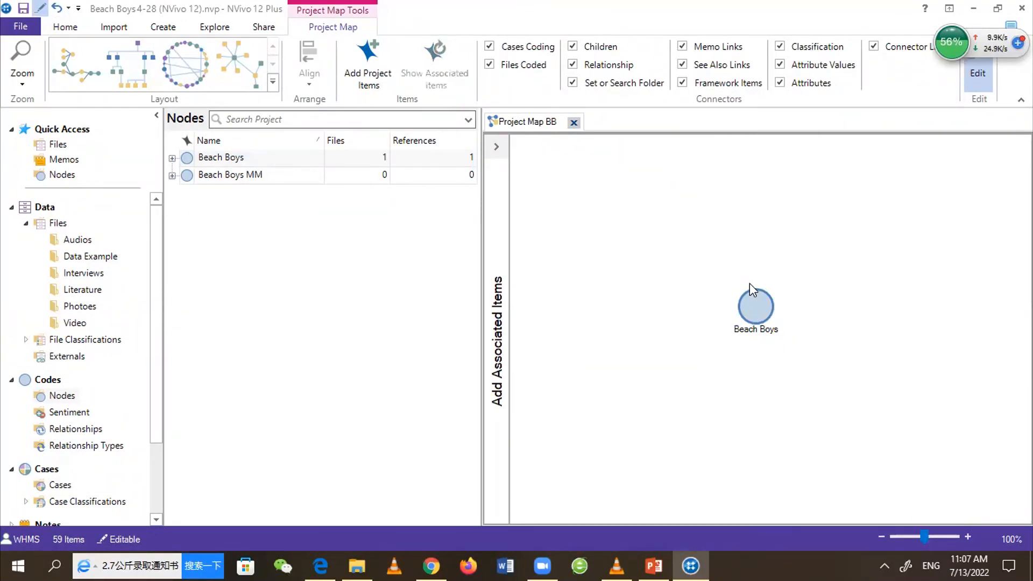
pyautogui.click(752, 294)
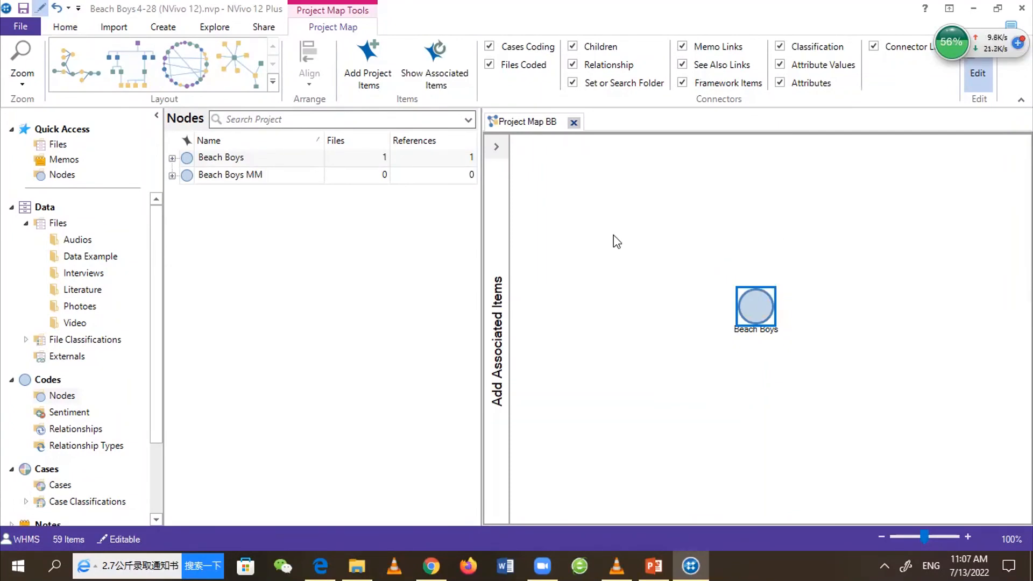
pyautogui.click(439, 71)
pyautogui.click(437, 70)
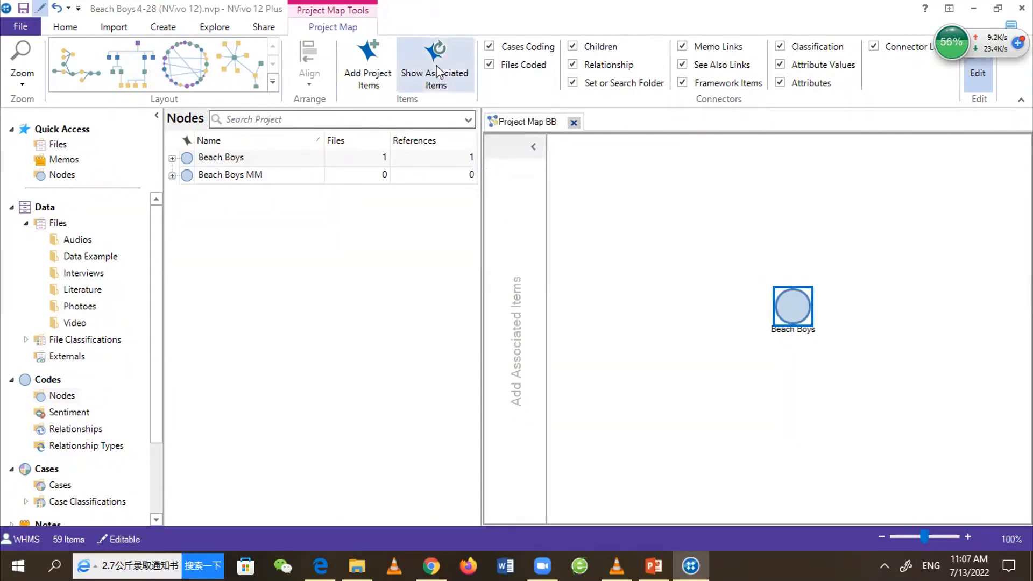
pyautogui.moveTo(541, 180); pyautogui.dragTo(933, 312)
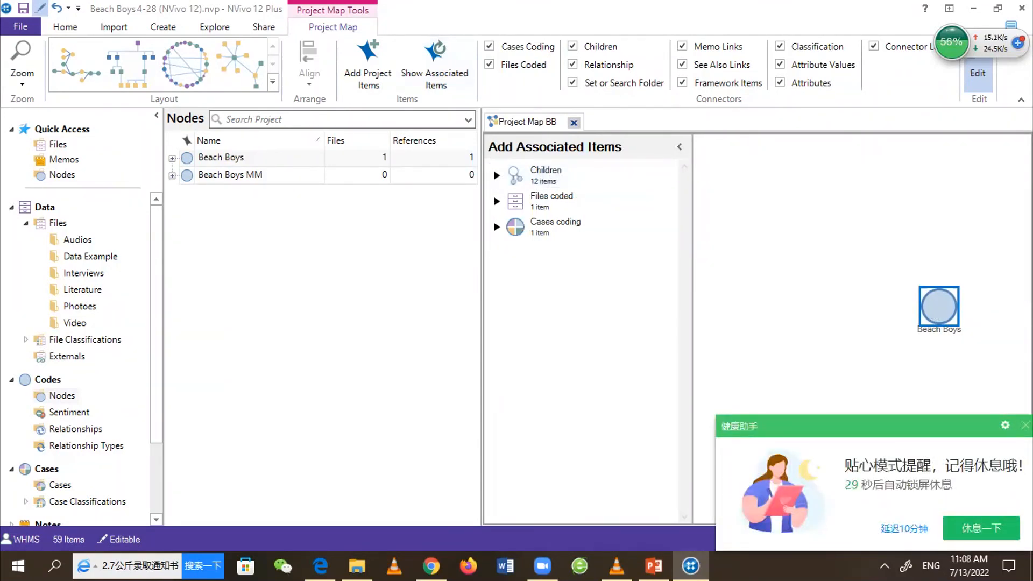
pyautogui.moveTo(322, 321); pyautogui.dragTo(323, 322)
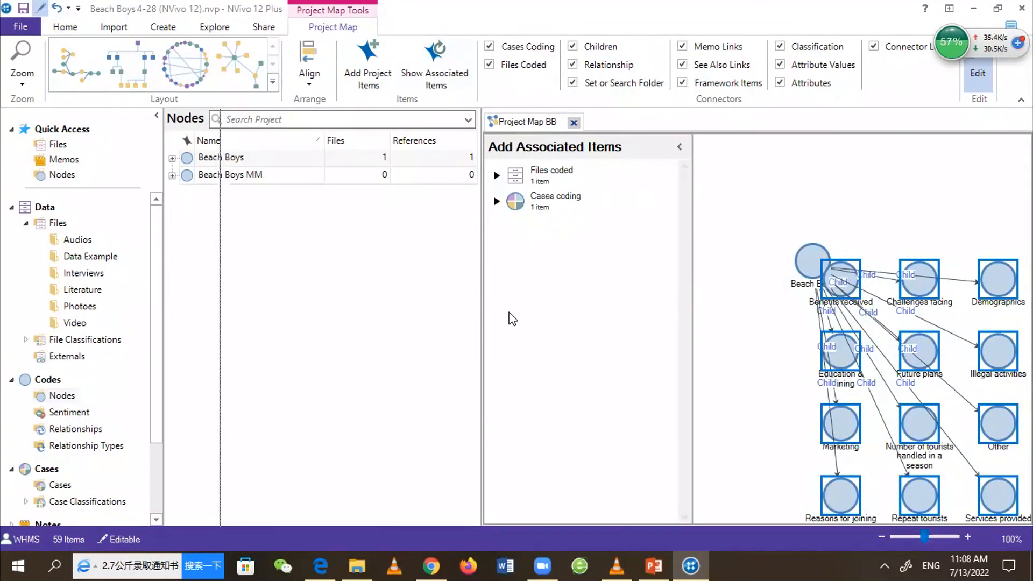
pyautogui.moveTo(512, 319); pyautogui.dragTo(512, 320)
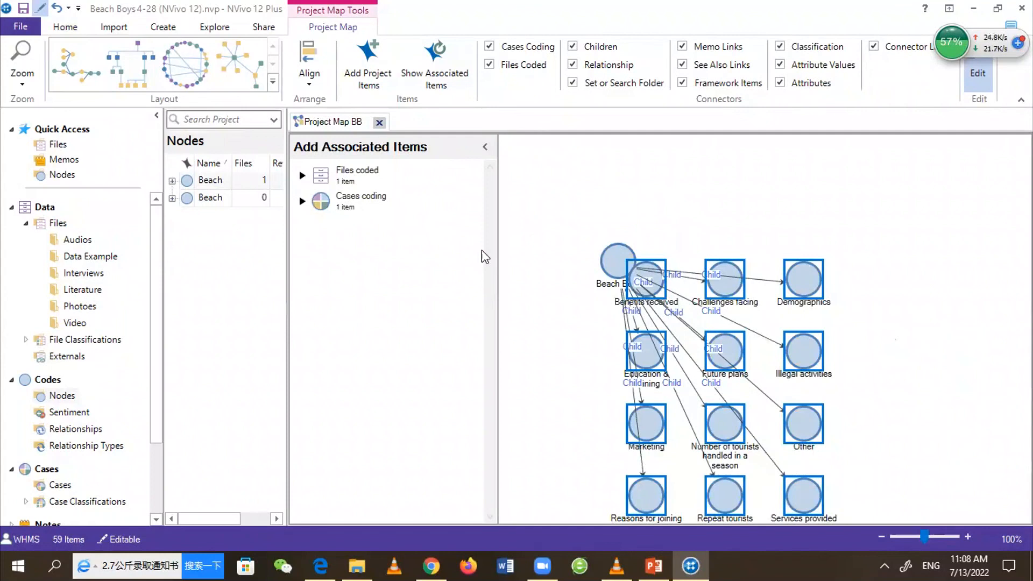
pyautogui.click(471, 264)
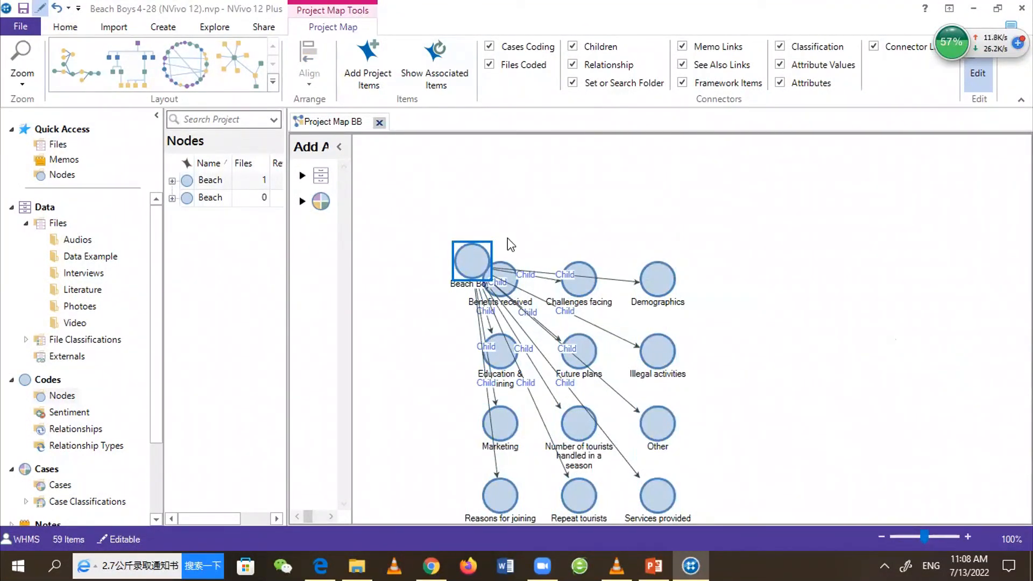
# Arrange the project map in a circle with Beach Boys moved to the centre, and switch it to the radiating star-like layout
pyautogui.click(181, 63)
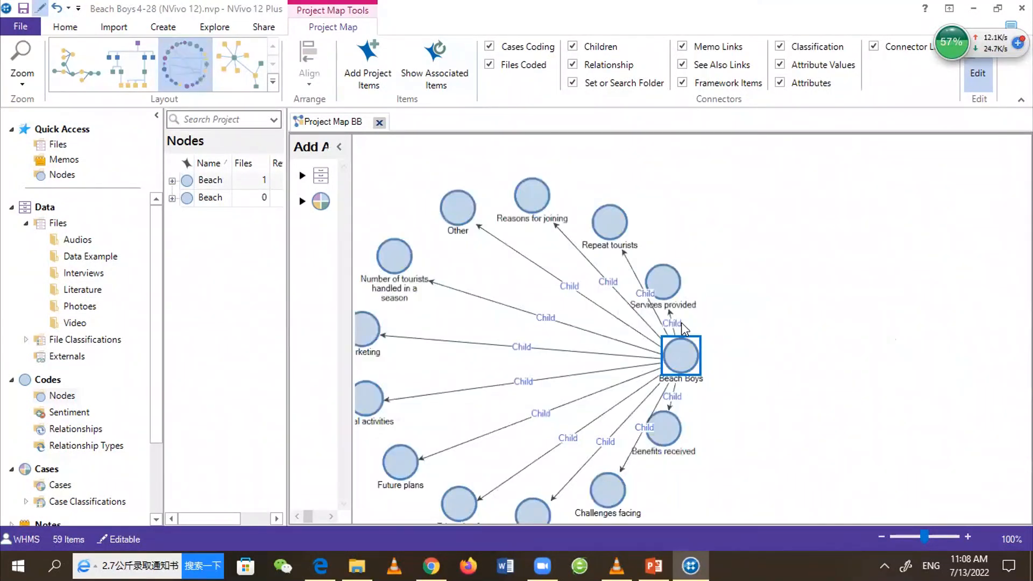
pyautogui.click(789, 329)
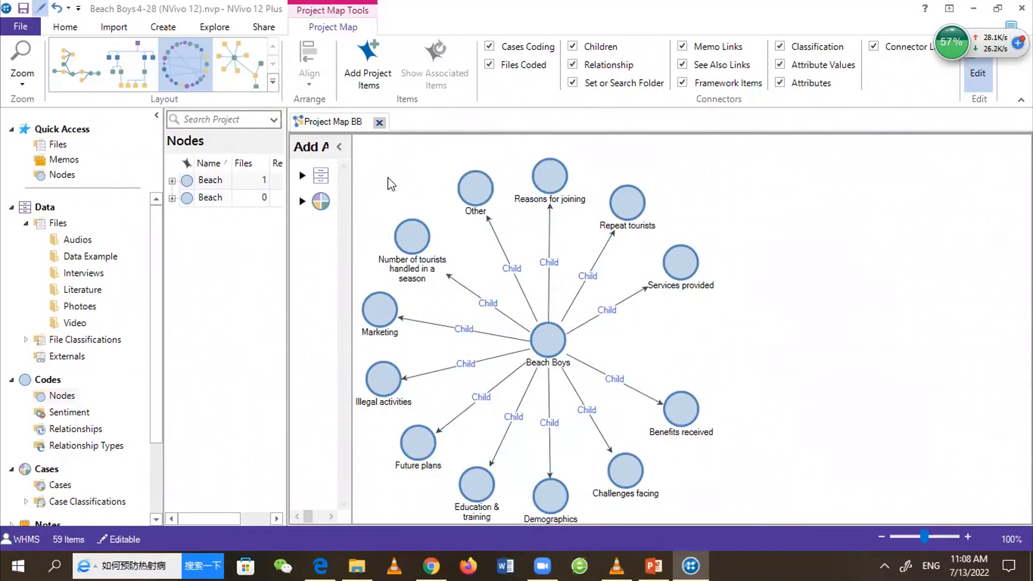
pyautogui.click(220, 62)
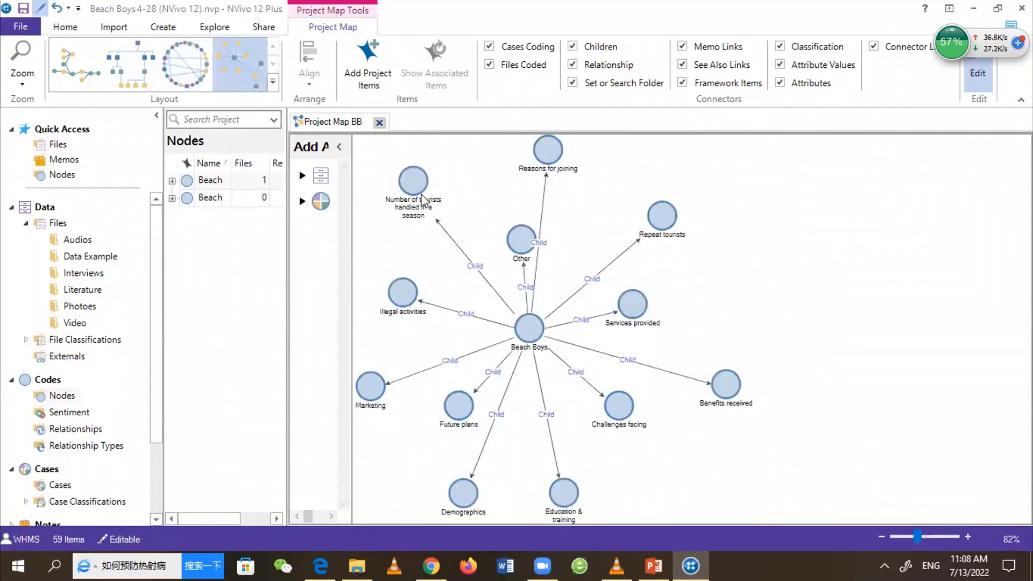
# Show the associated items of the Reasons for joining node and add its children to the project map
pyautogui.click(550, 154)
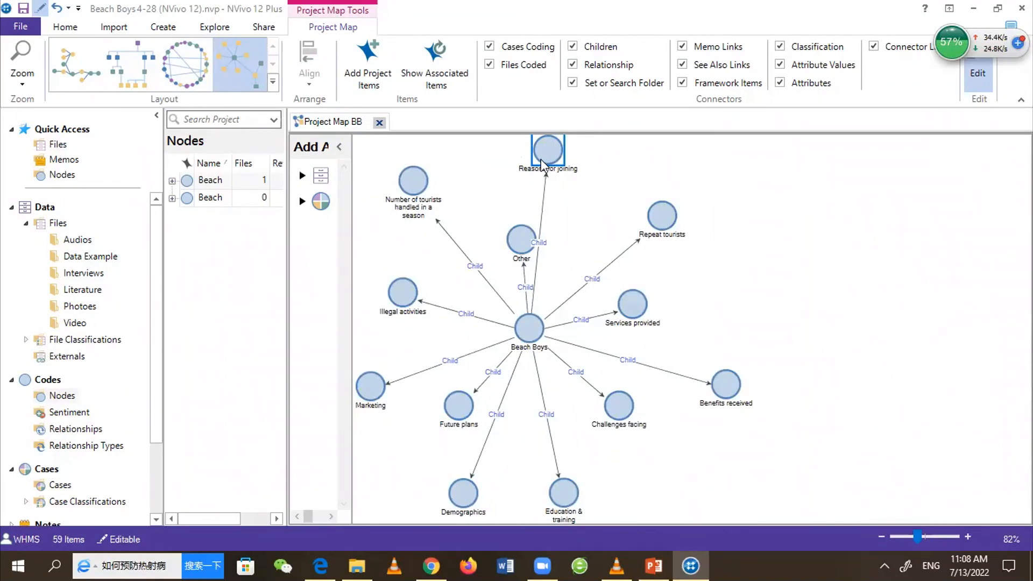
pyautogui.click(442, 67)
pyautogui.moveTo(353, 182); pyautogui.dragTo(462, 200)
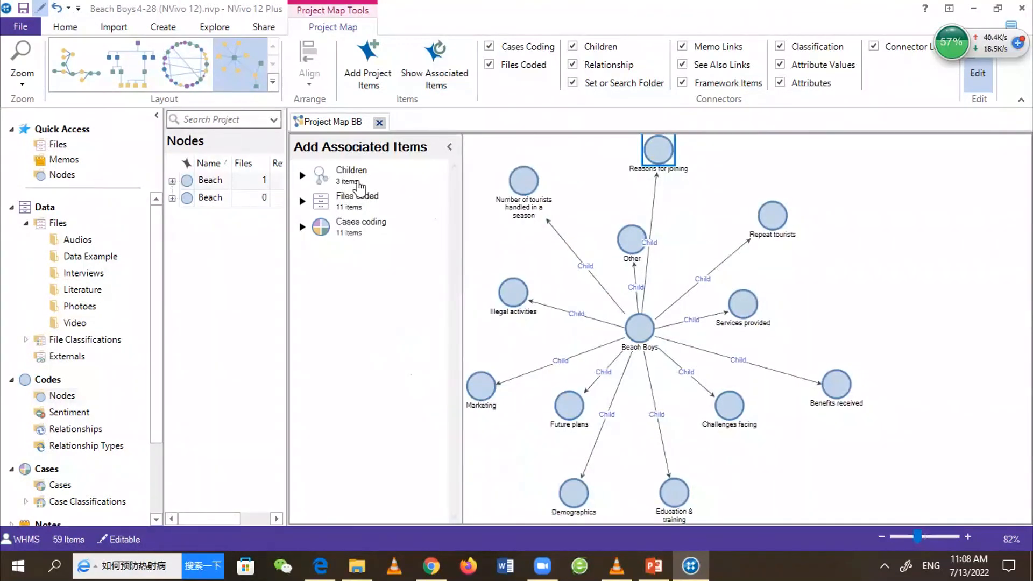
pyautogui.moveTo(357, 184); pyautogui.dragTo(659, 150)
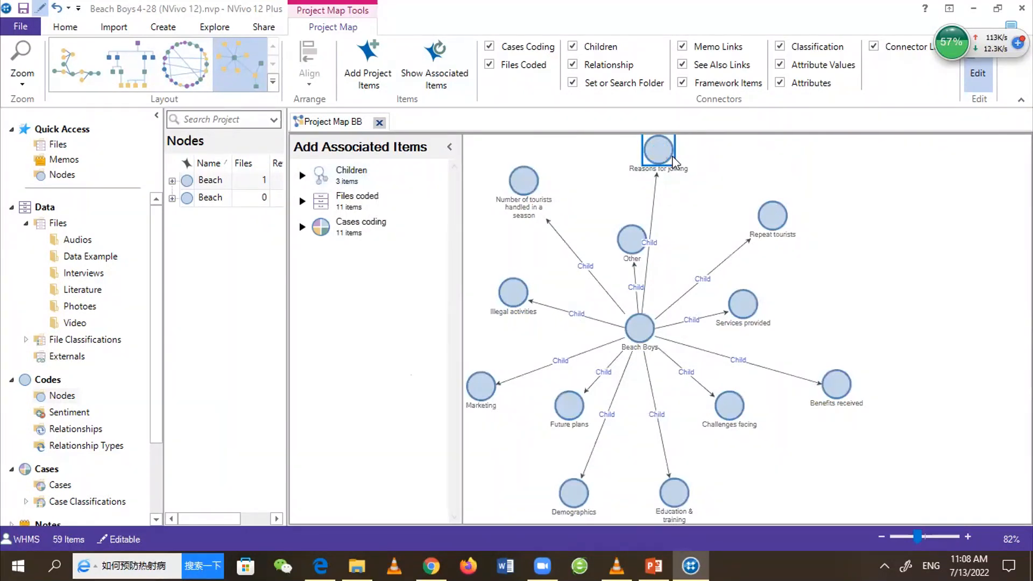
# Add the children of the Illegal activities node to the project map and reapply the radiating layout to spread the nodes
pyautogui.click(524, 181)
pyautogui.click(437, 69)
pyautogui.click(514, 292)
pyautogui.click(435, 69)
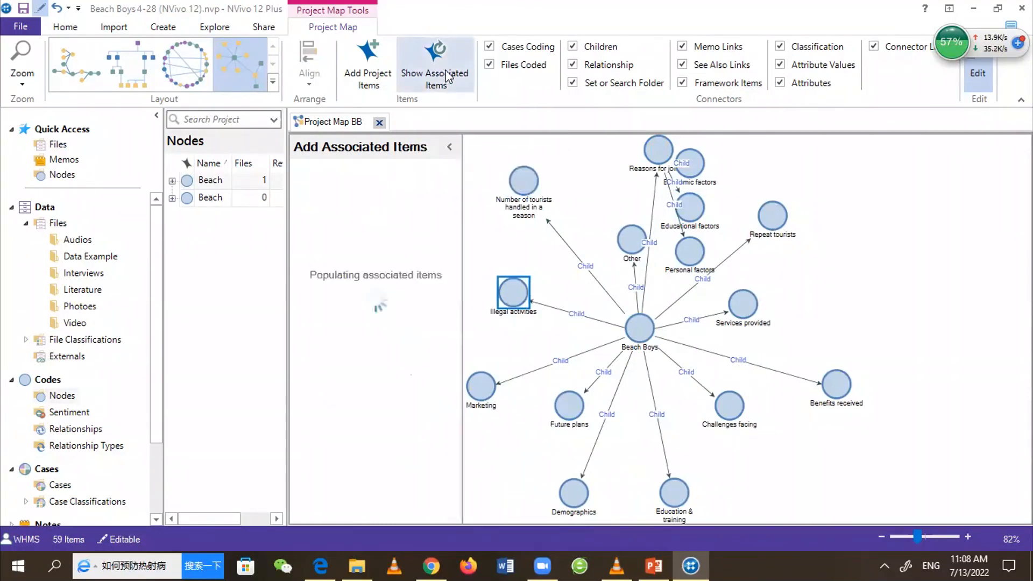
pyautogui.moveTo(353, 178); pyautogui.dragTo(503, 289)
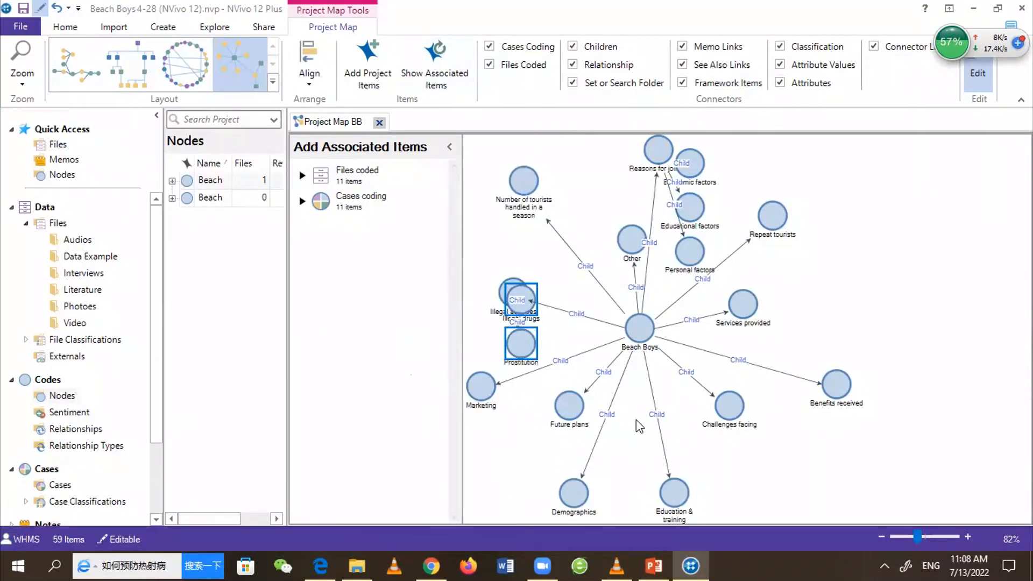
pyautogui.click(246, 70)
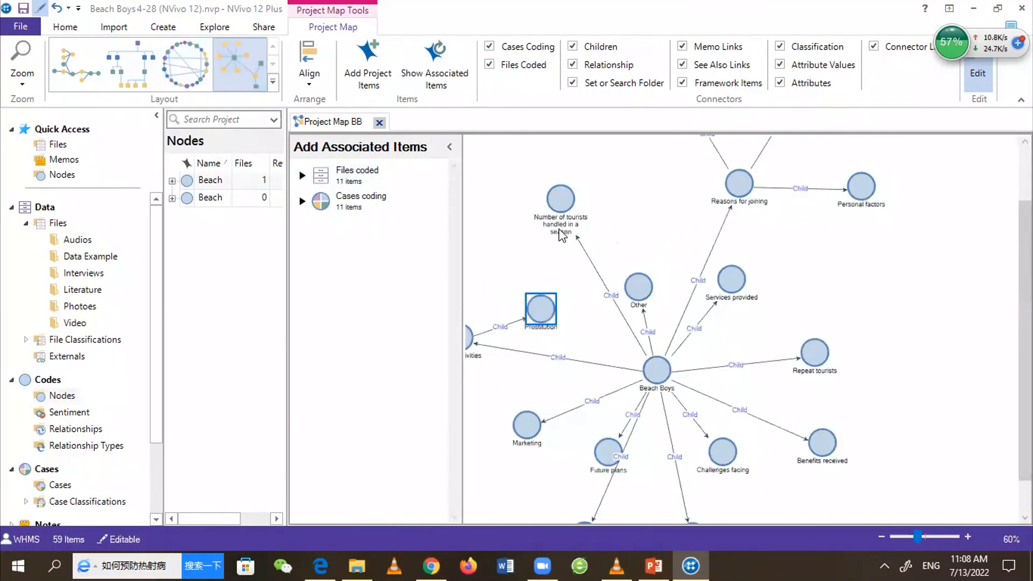
pyautogui.click(561, 235)
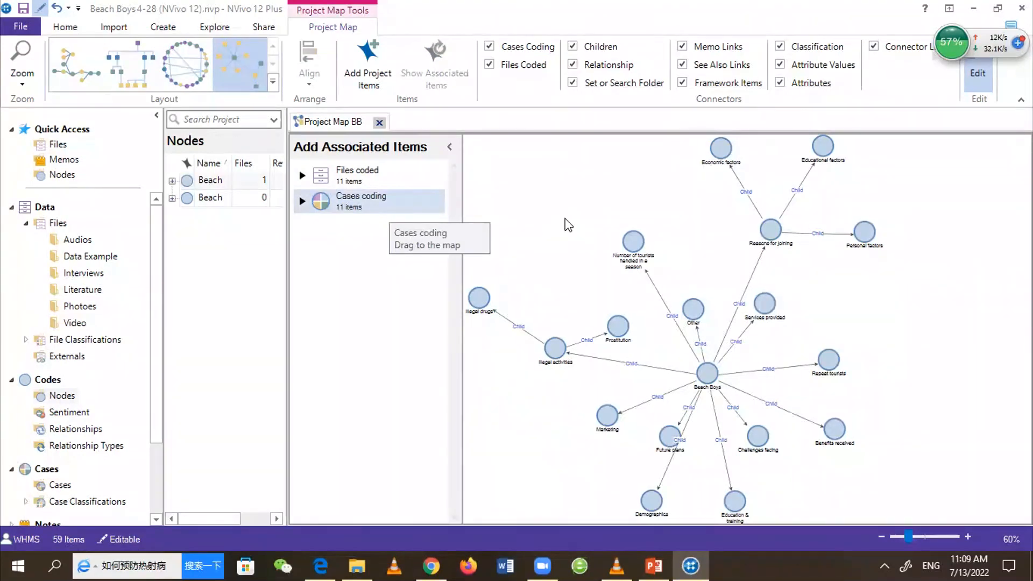
# Add the associated cases coding to the project map, reposition the group of cases, and rearrange the map with the radiating layout
pyautogui.moveTo(569, 225); pyautogui.dragTo(627, 229)
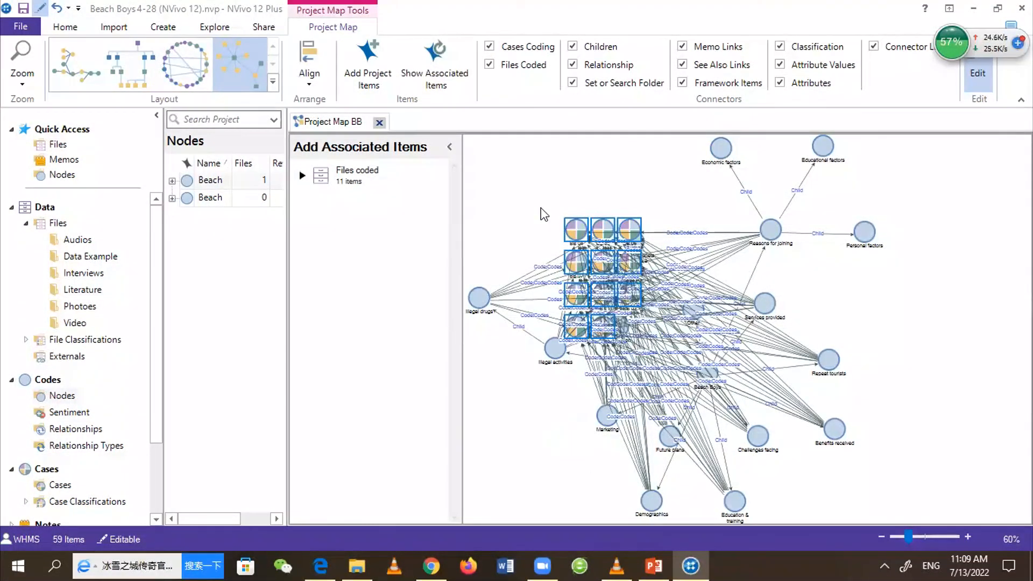
pyautogui.moveTo(578, 291); pyautogui.dragTo(520, 242)
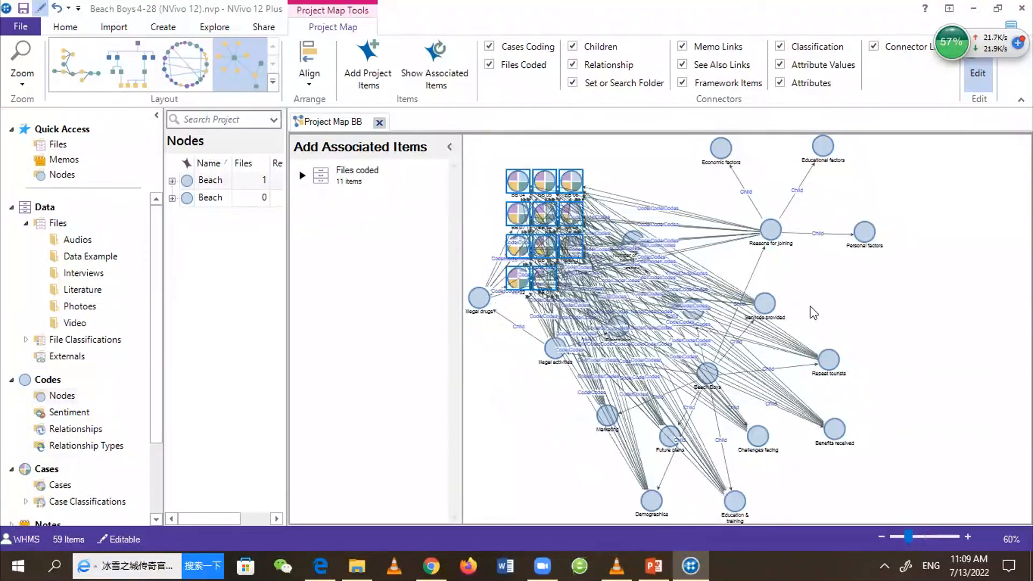
pyautogui.moveTo(579, 275); pyautogui.dragTo(814, 313)
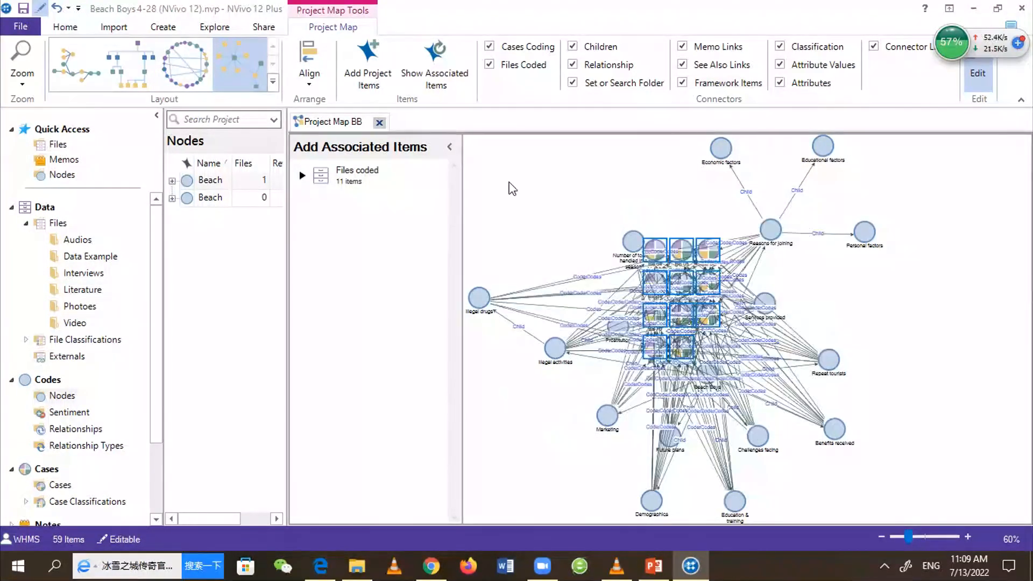
pyautogui.click(186, 68)
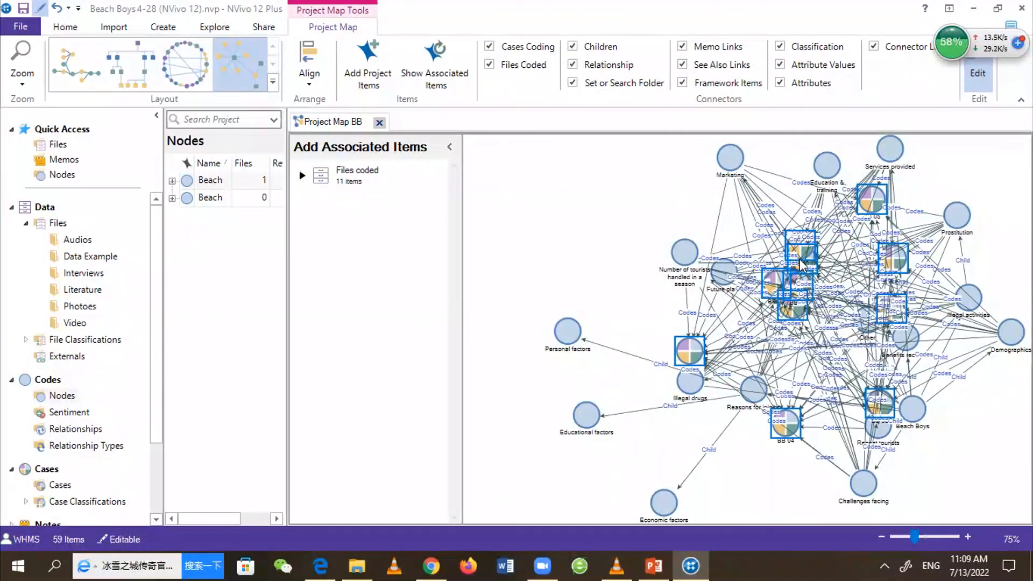
pyautogui.click(553, 260)
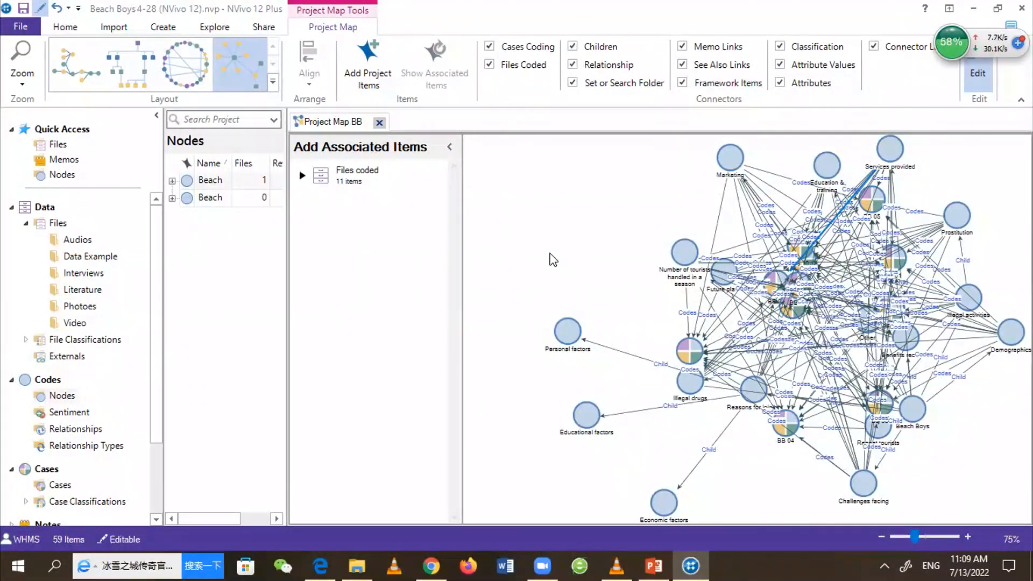
pyautogui.click(275, 32)
pyautogui.click(319, 29)
pyautogui.click(178, 29)
pyautogui.scroll(1, 197, 34)
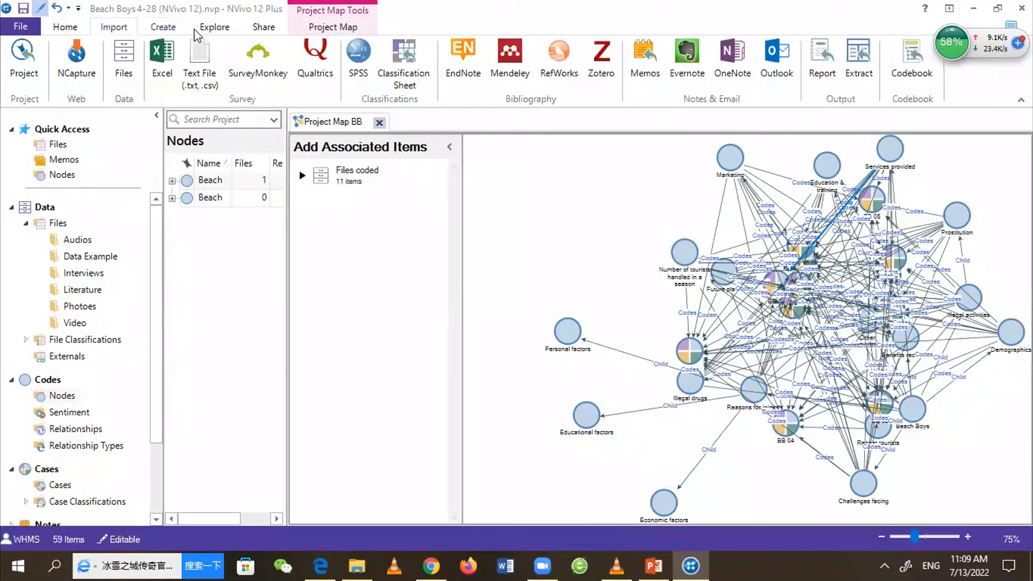
pyautogui.scroll(-2, 457, 99)
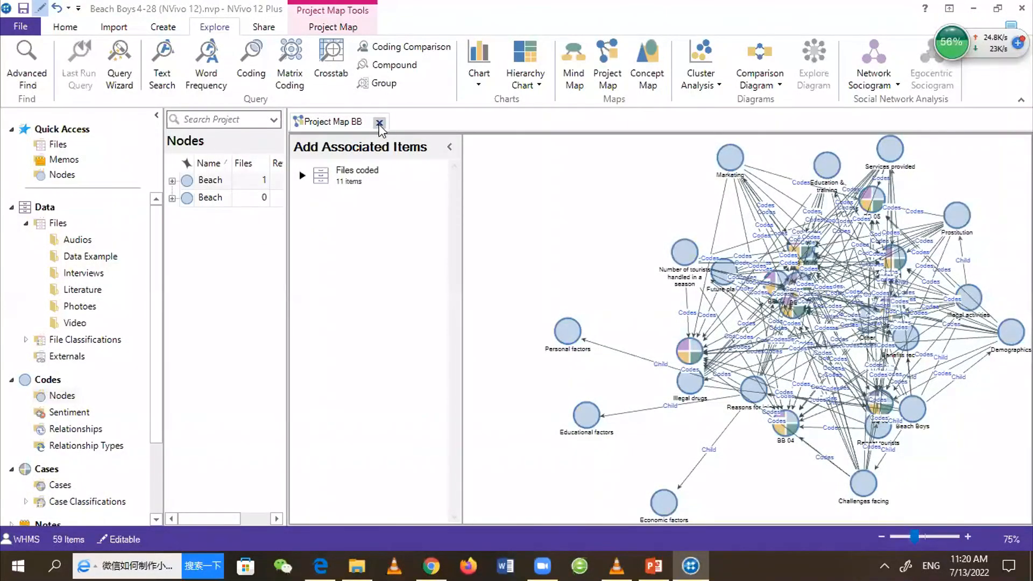
# Close Project Map BB, show the Files folder under Data, and collapse its subfolders
pyautogui.click(379, 125)
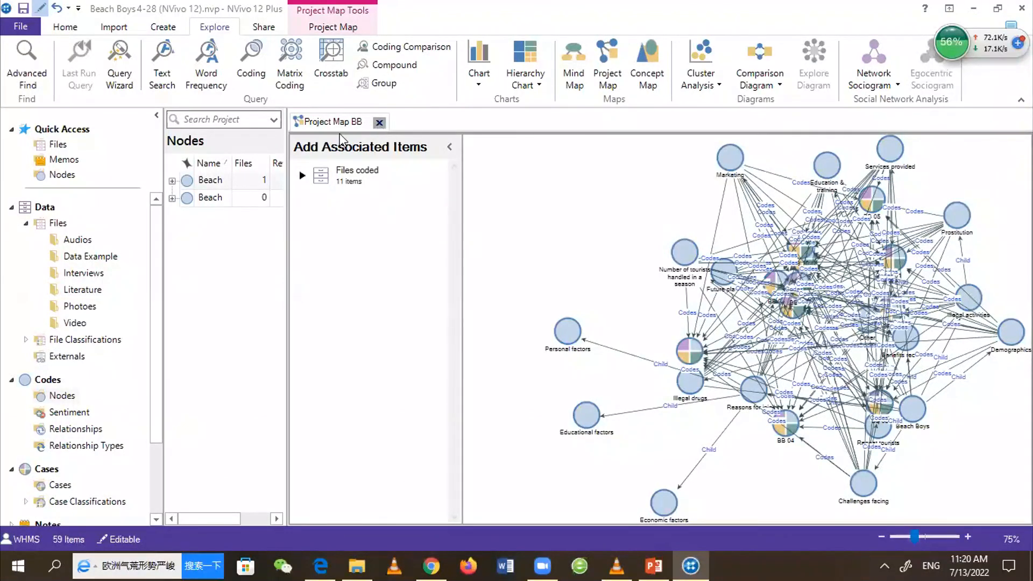
pyautogui.click(54, 224)
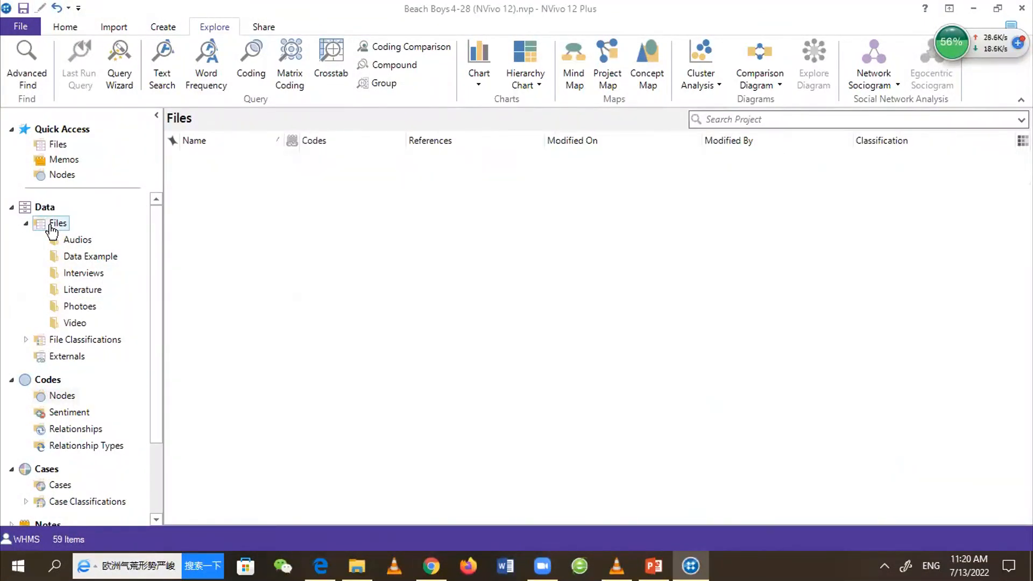
pyautogui.click(65, 27)
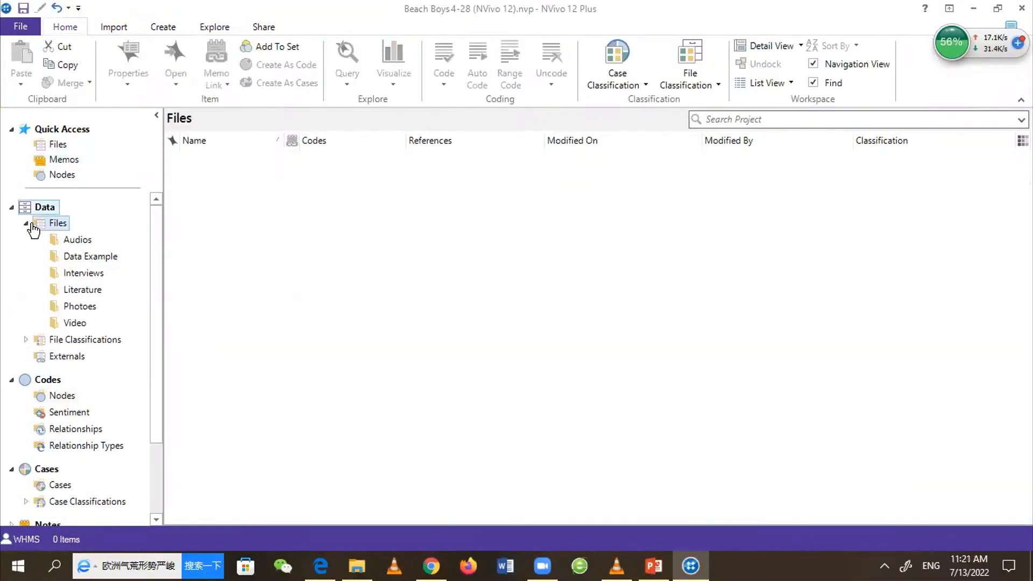
pyautogui.click(26, 223)
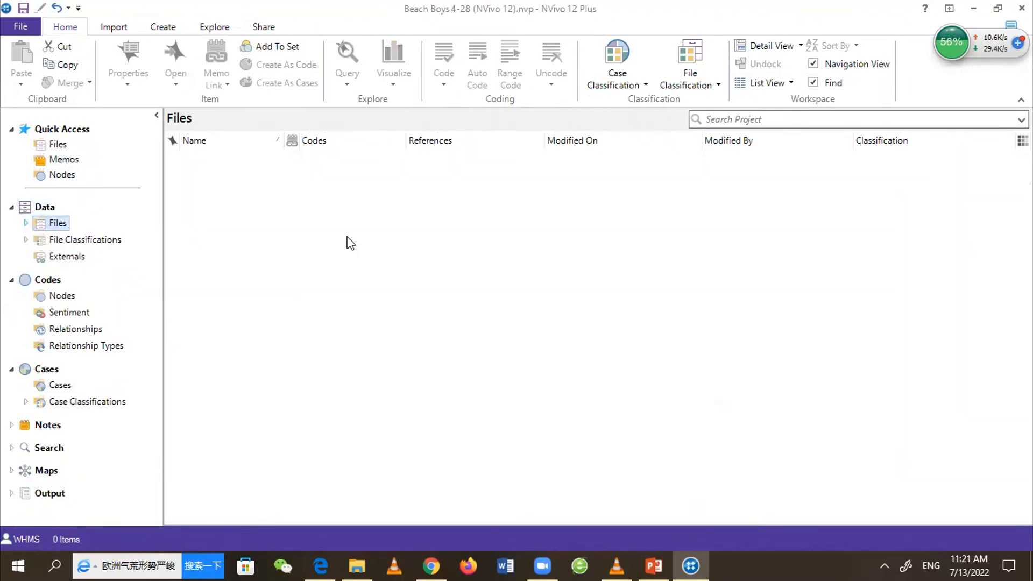